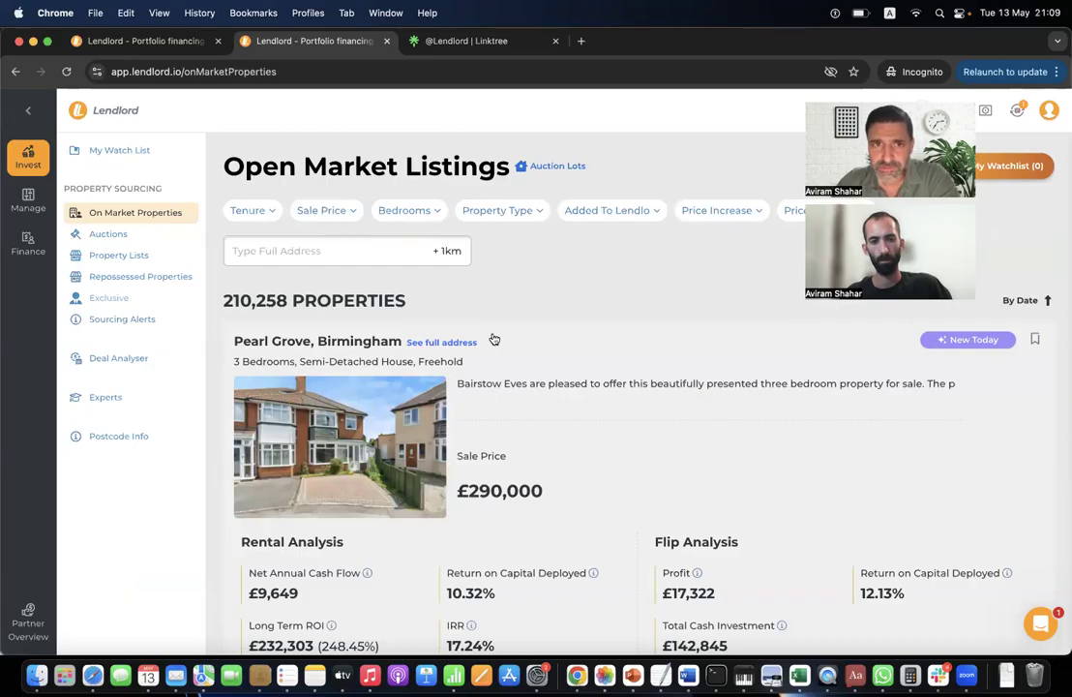
# Filter the open market listings to Freehold tenure.
pyautogui.scroll(2, 492, 338)
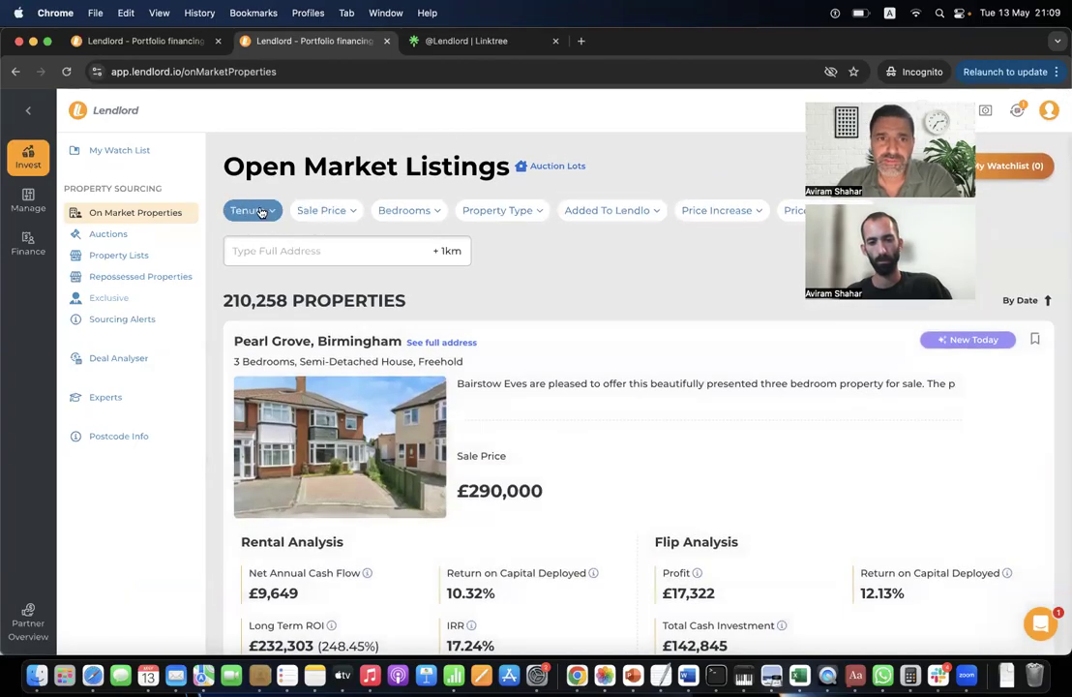
pyautogui.doubleClick(279, 298)
pyautogui.click(376, 300)
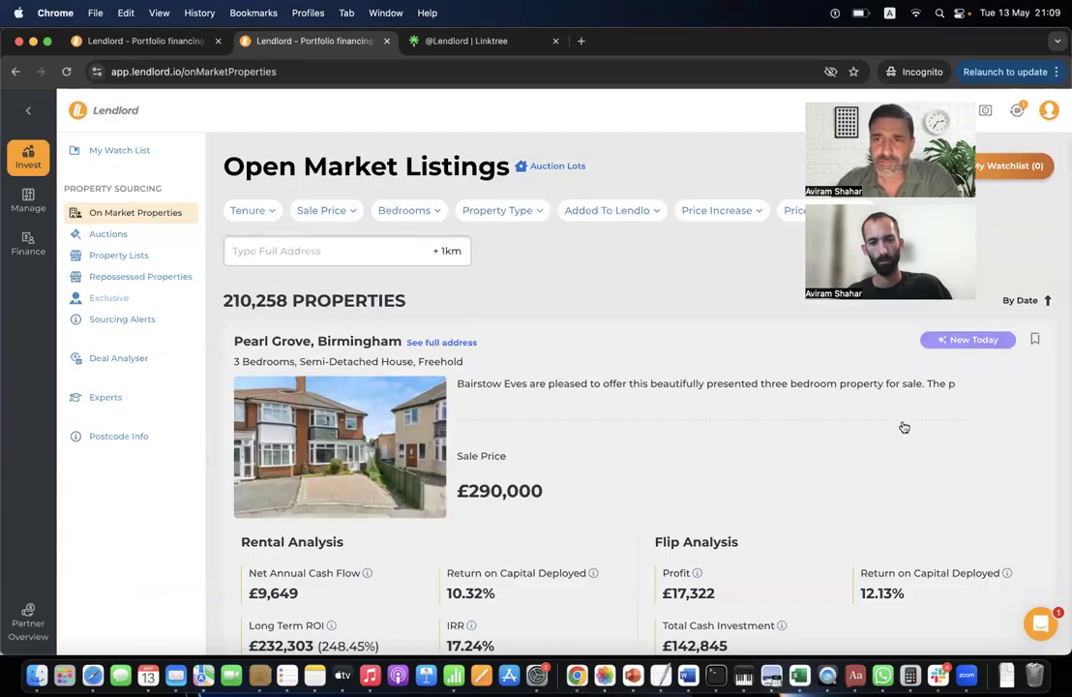
pyautogui.scroll(-5, 899, 430)
pyautogui.scroll(5, 898, 431)
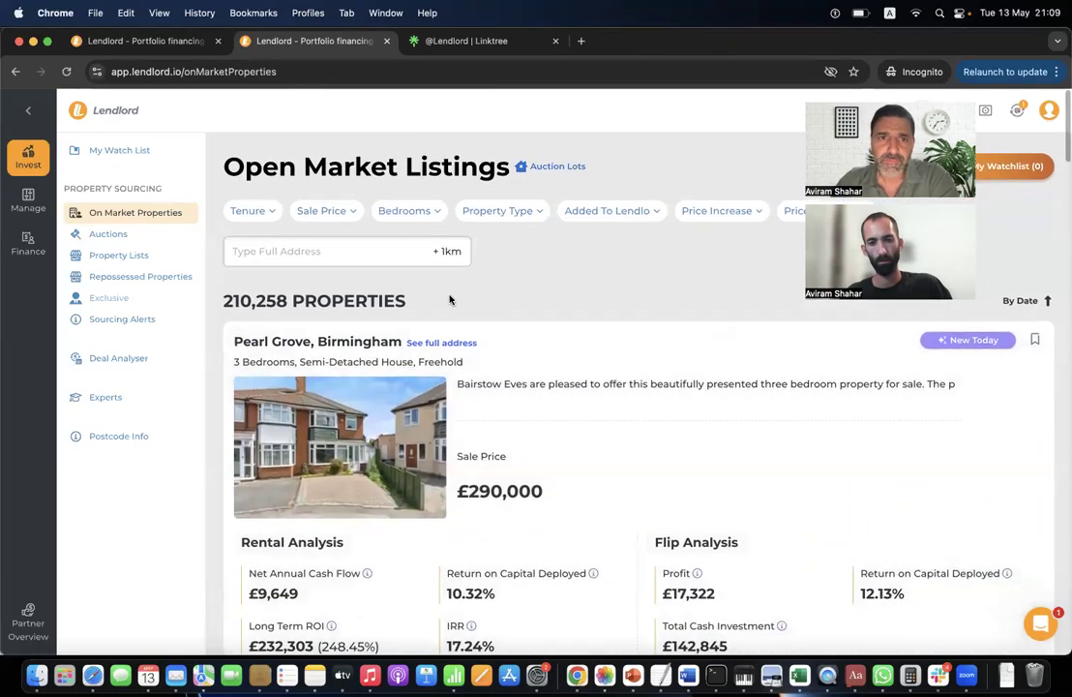
pyautogui.click(274, 213)
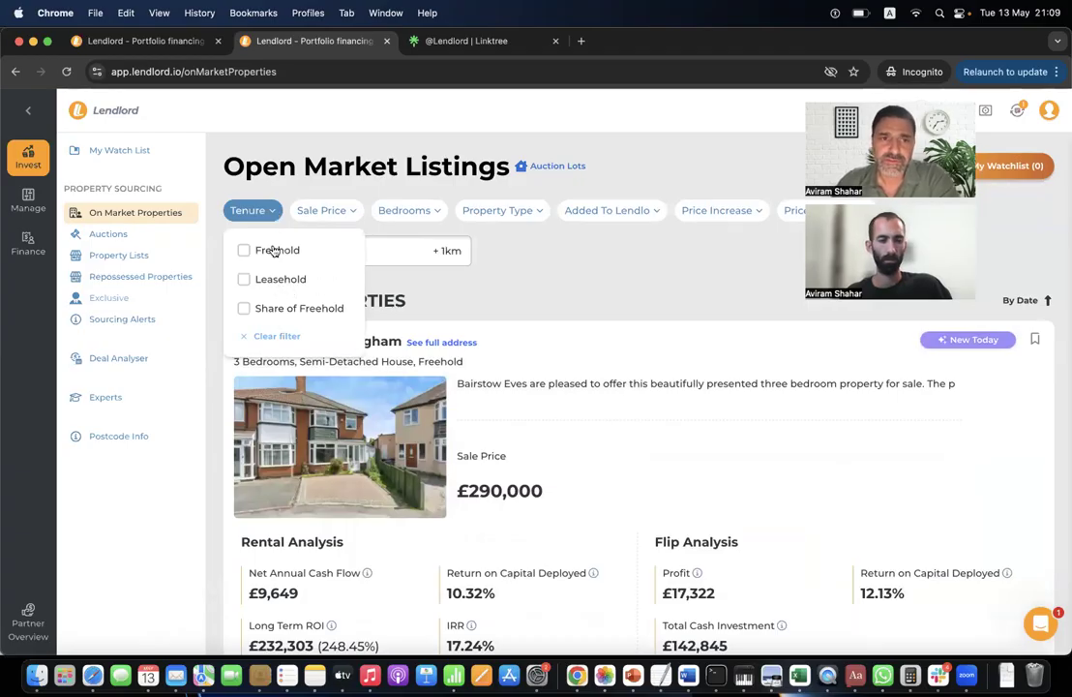
pyautogui.click(270, 250)
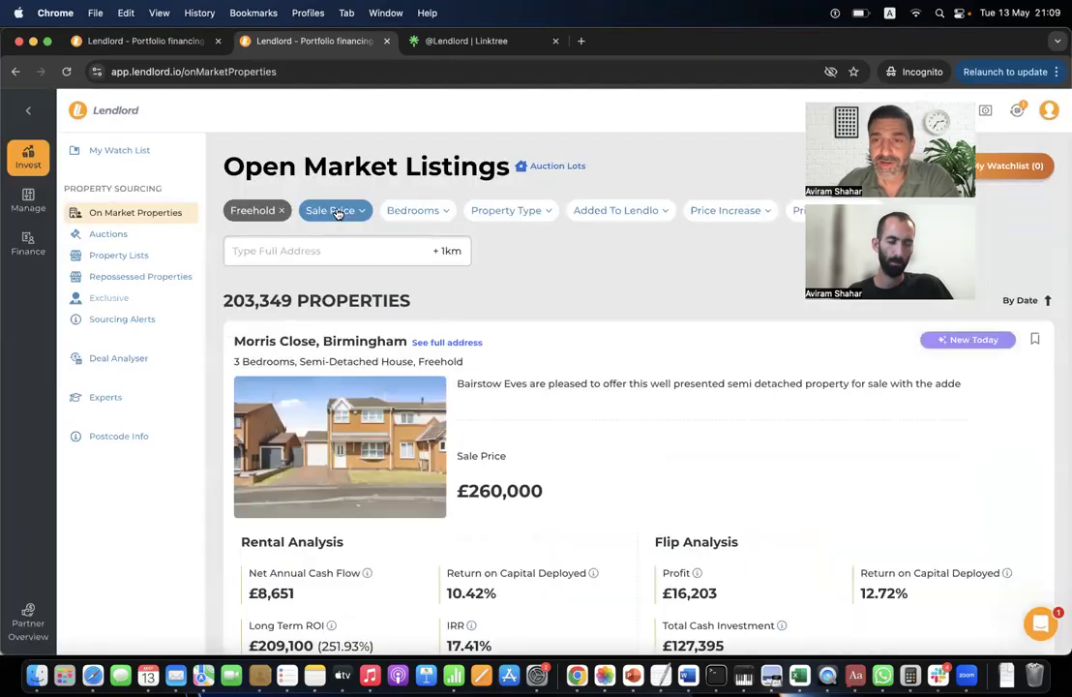
# Limit property types to Apartment and Detached Bungalow, leaving 40,225 properties.
pyautogui.click(341, 211)
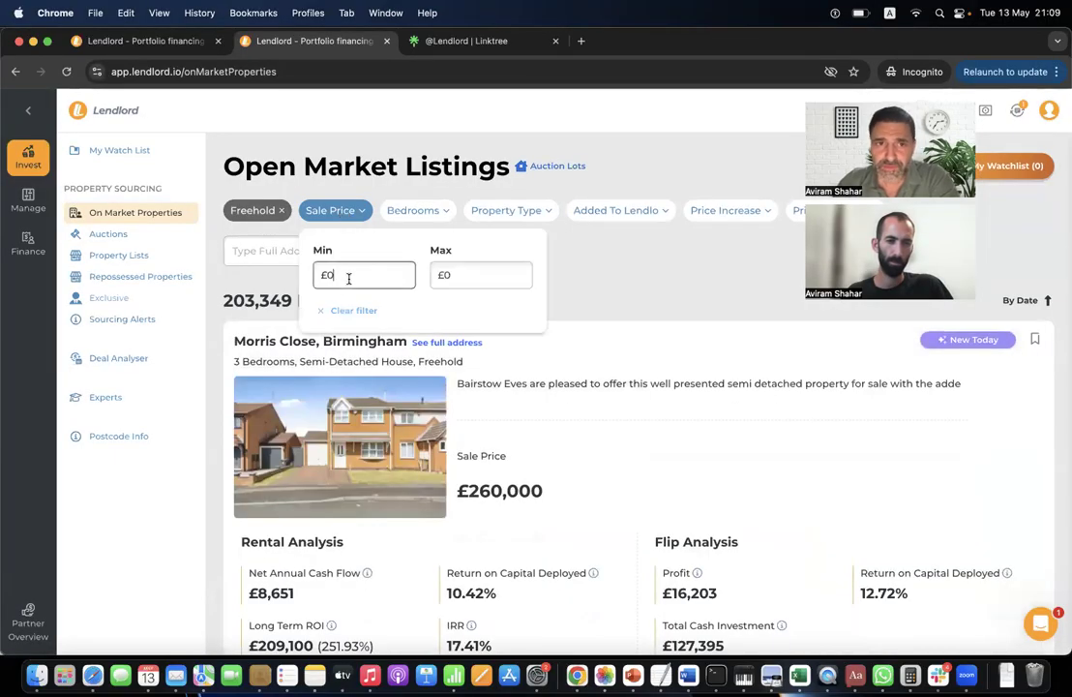
pyautogui.click(402, 210)
pyautogui.click(527, 212)
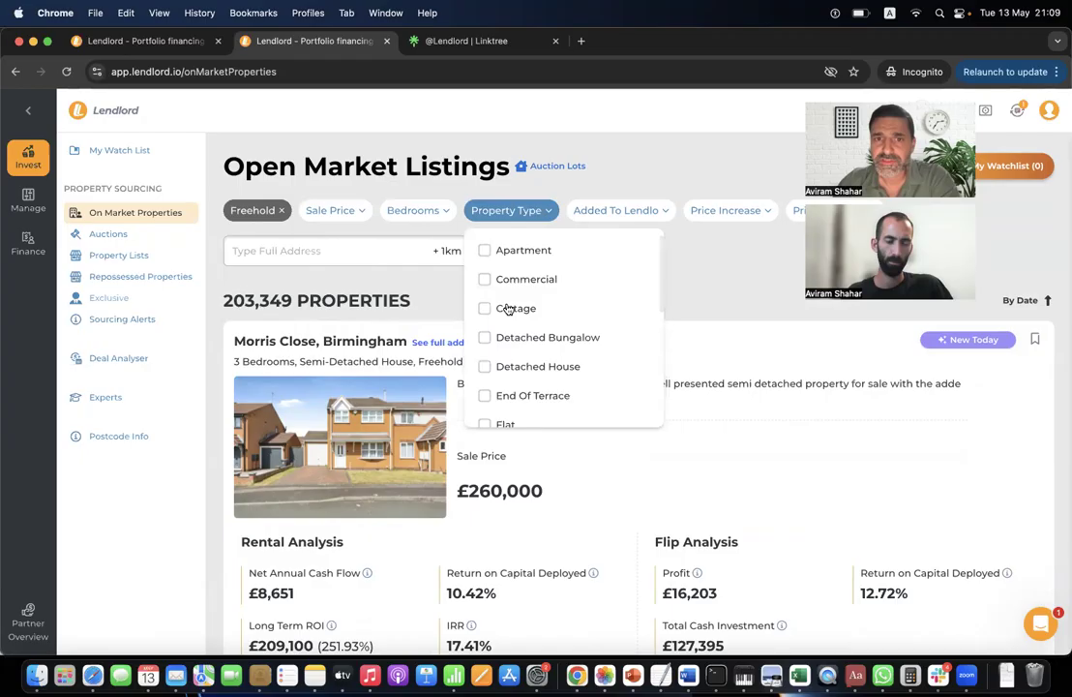
pyautogui.scroll(-3, 526, 283)
pyautogui.scroll(3, 525, 283)
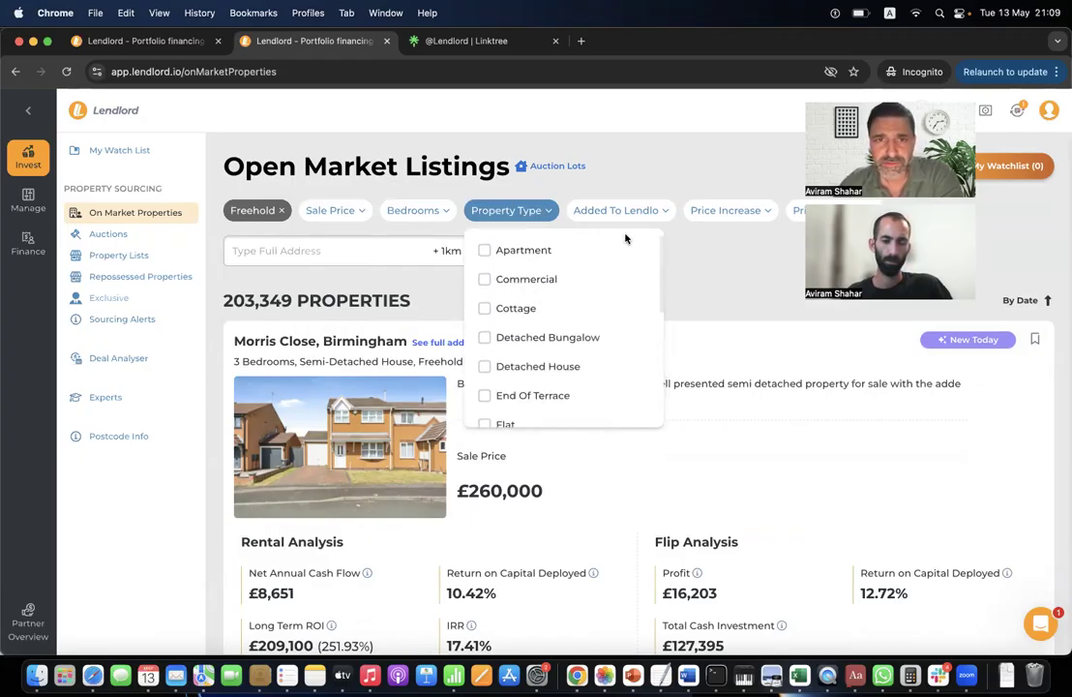
pyautogui.click(504, 251)
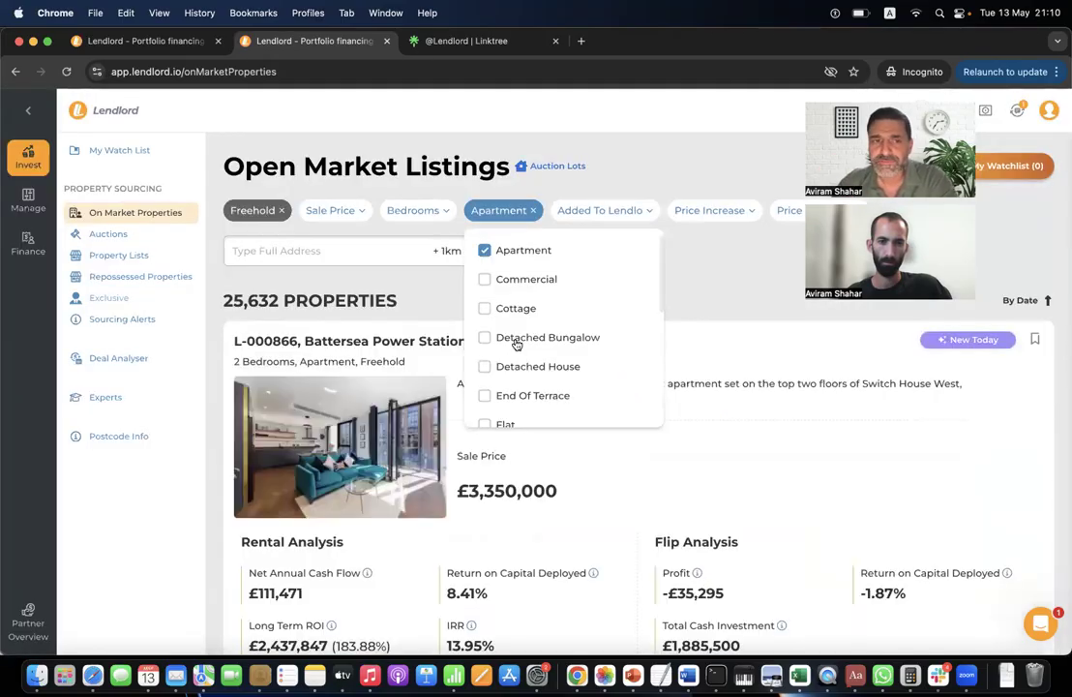
pyautogui.click(515, 339)
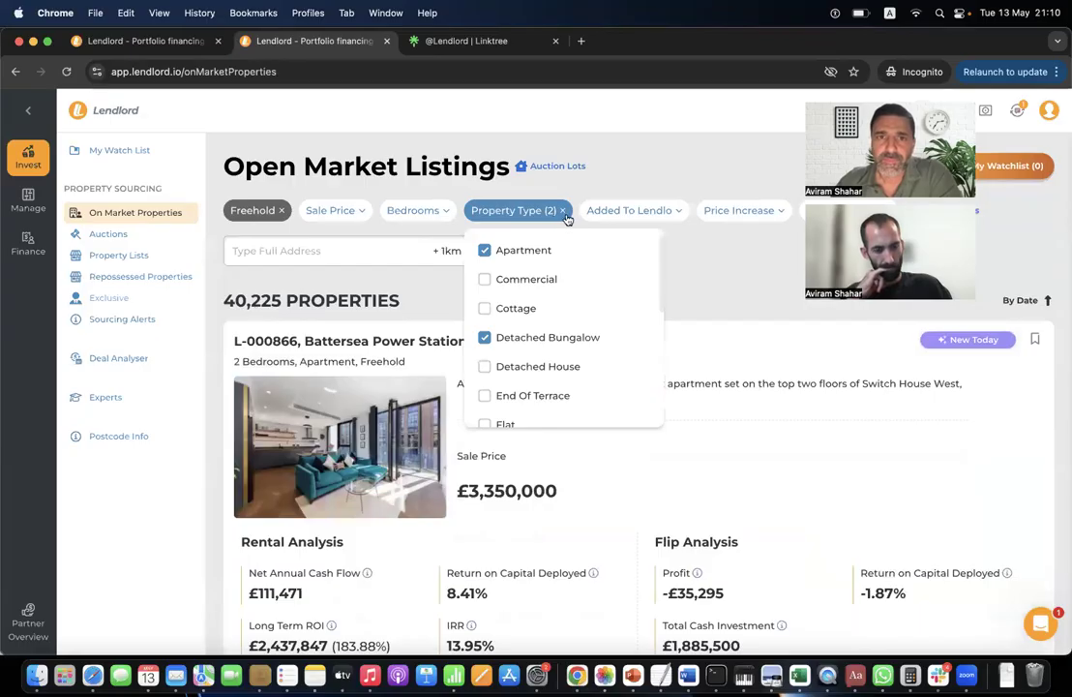
pyautogui.click(594, 227)
pyautogui.click(663, 215)
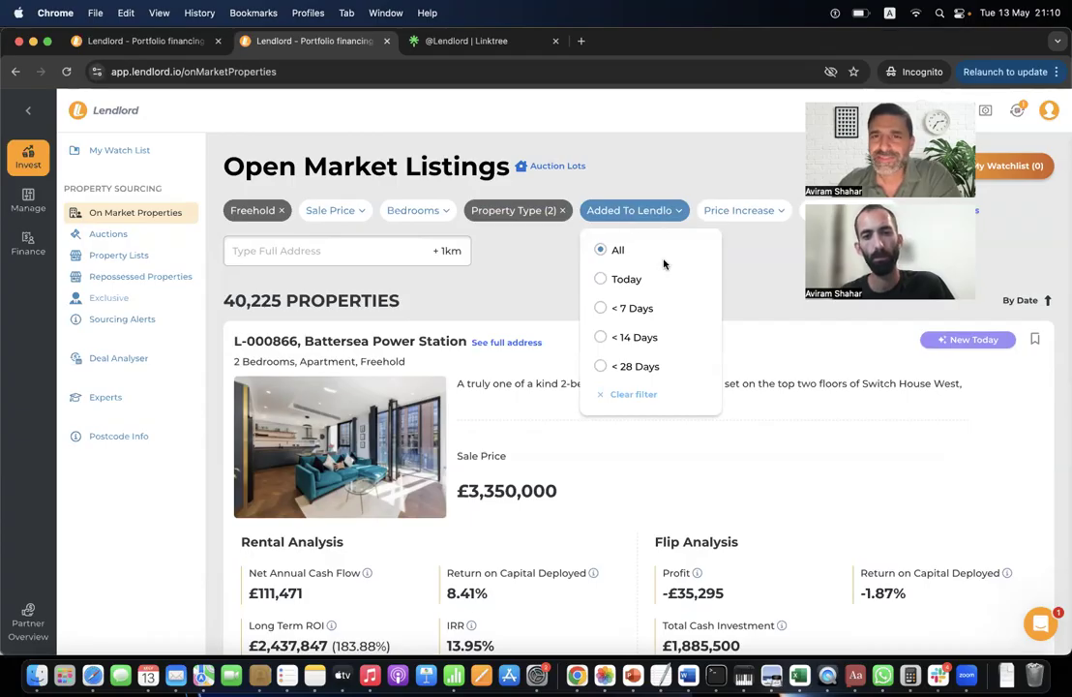
# Filter to listings added within 28 days and price-reduced in the last 28 days, leaving 694.
pyautogui.click(639, 308)
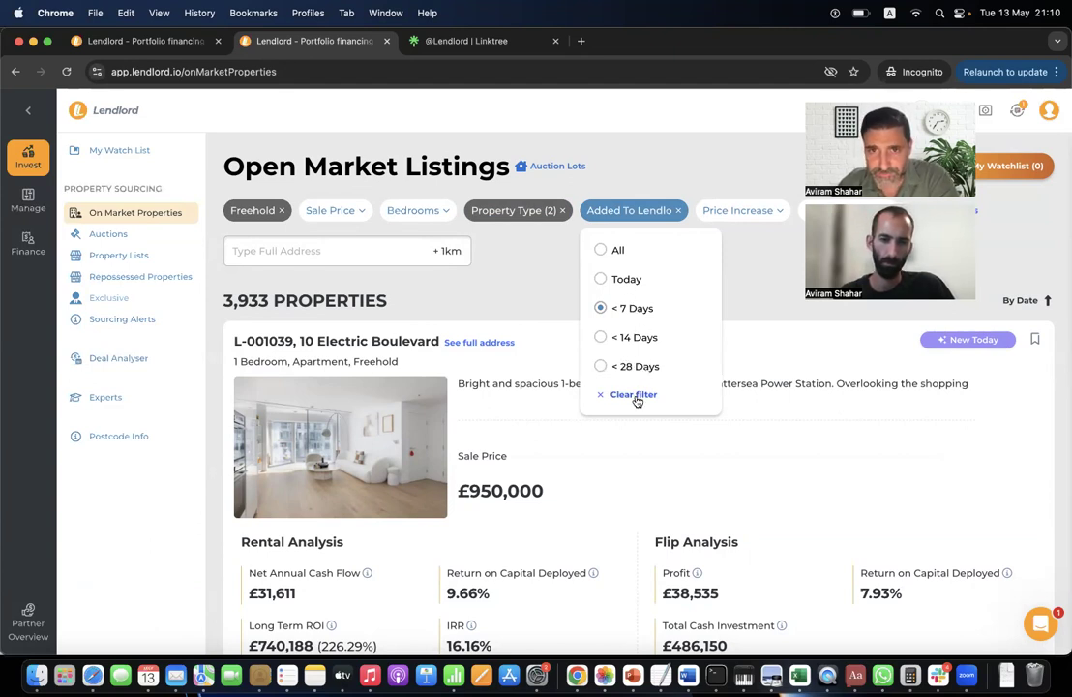
pyautogui.click(641, 366)
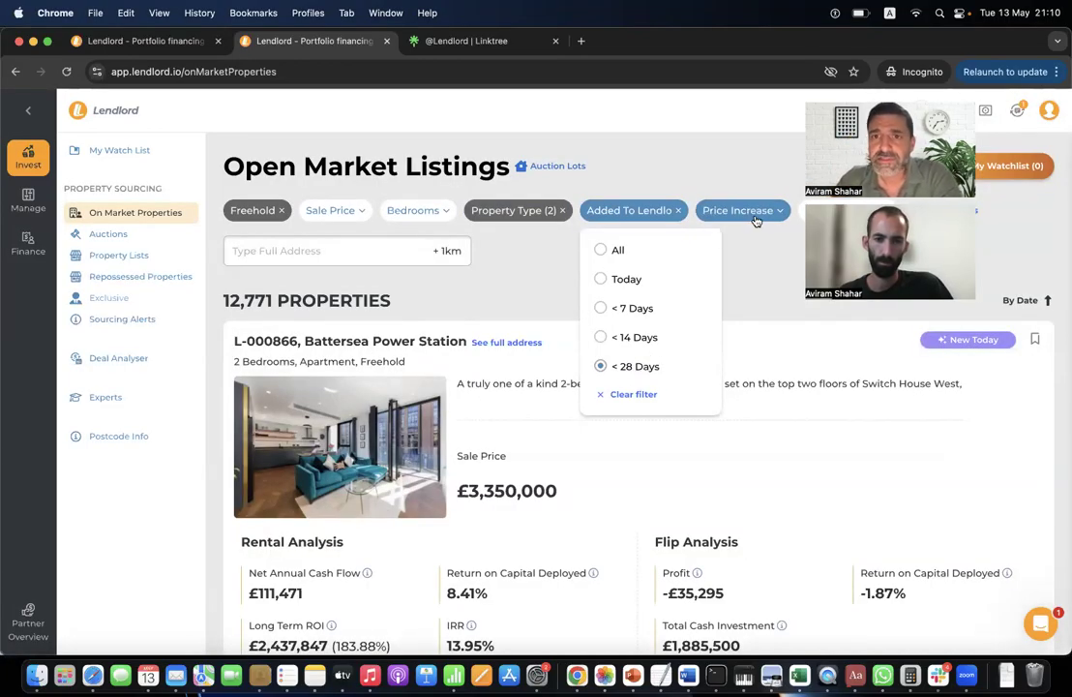
pyautogui.click(842, 210)
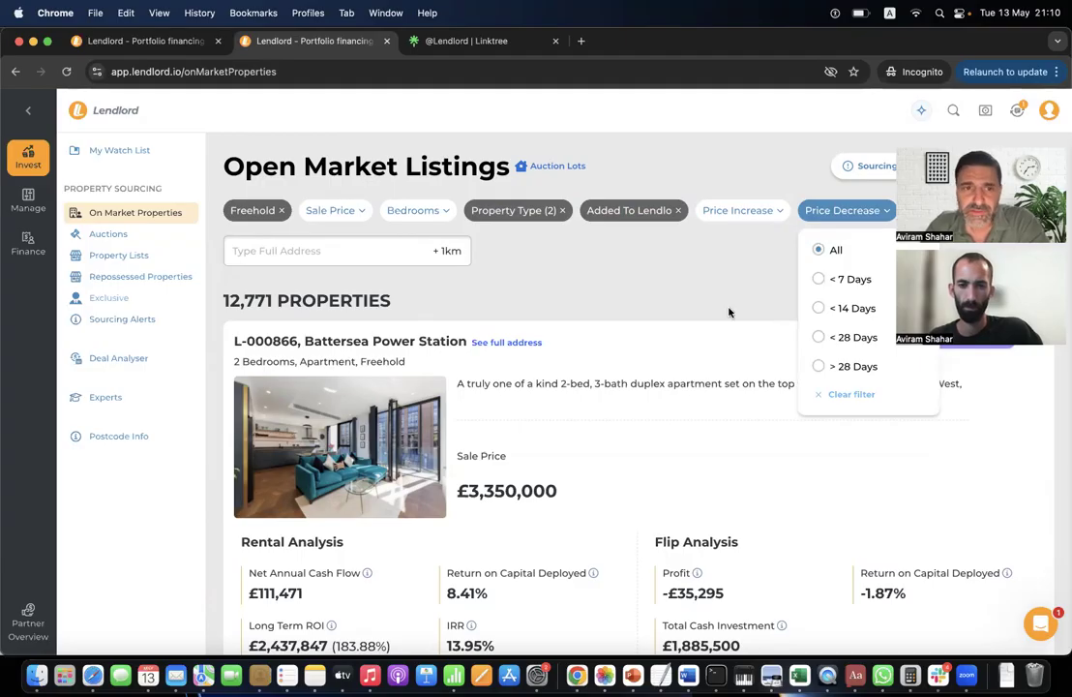
pyautogui.click(819, 338)
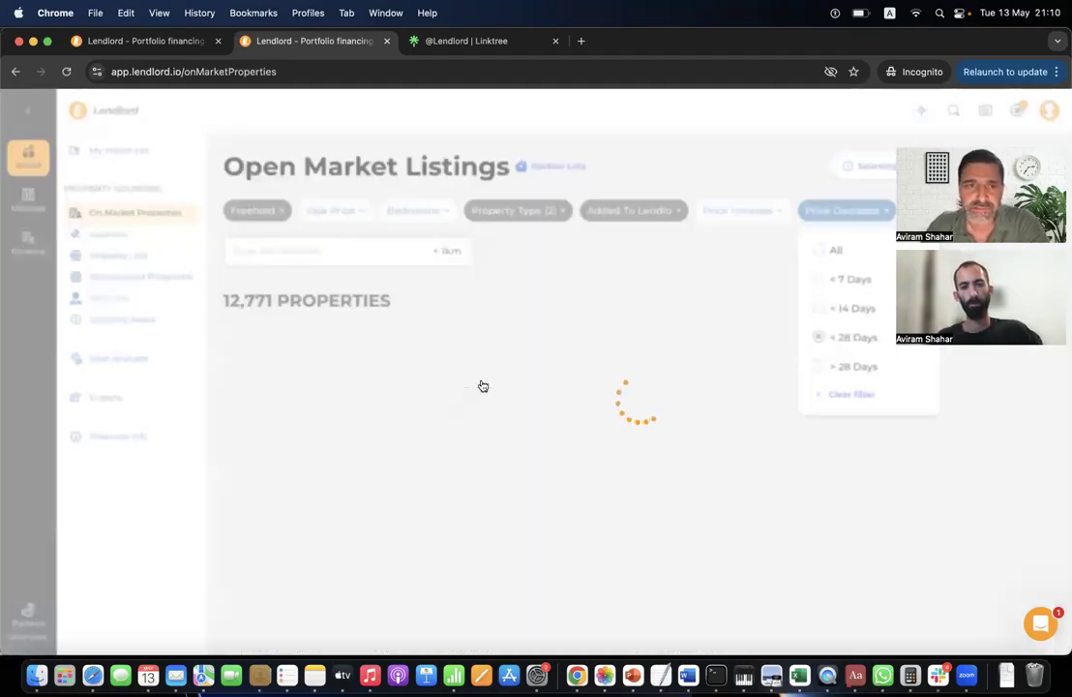
pyautogui.scroll(-2, 430, 437)
pyautogui.moveTo(509, 395)
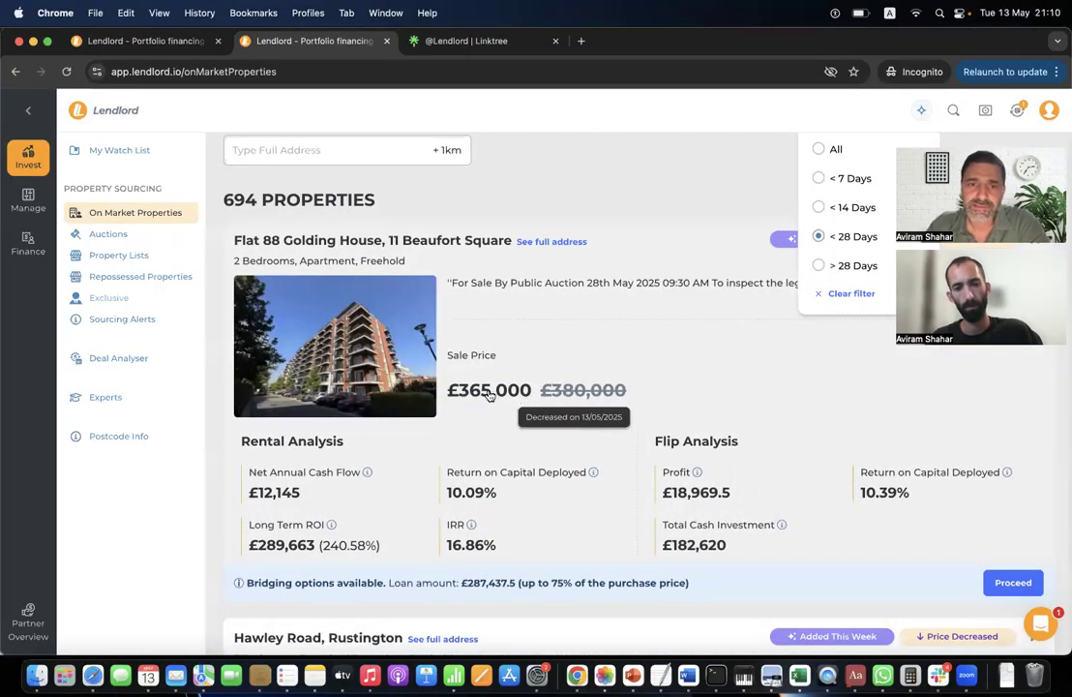
# Reveal the top listing's address, save it to the watchlist, and dismiss the premium trial offers.
pyautogui.click(556, 242)
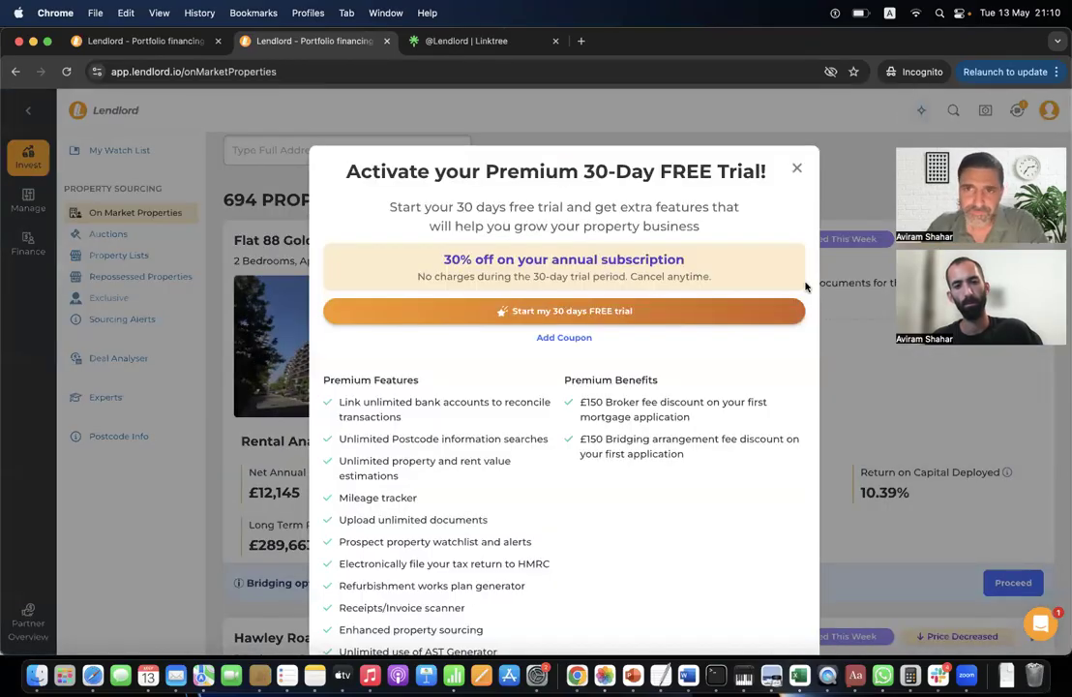
pyautogui.click(848, 164)
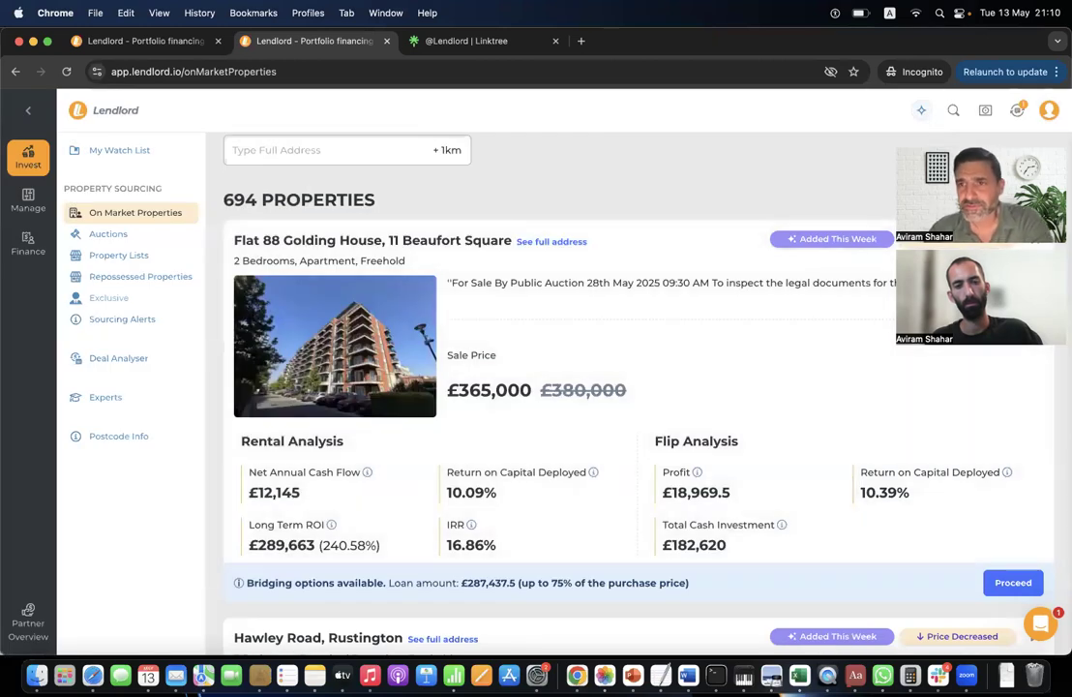
pyautogui.click(1035, 242)
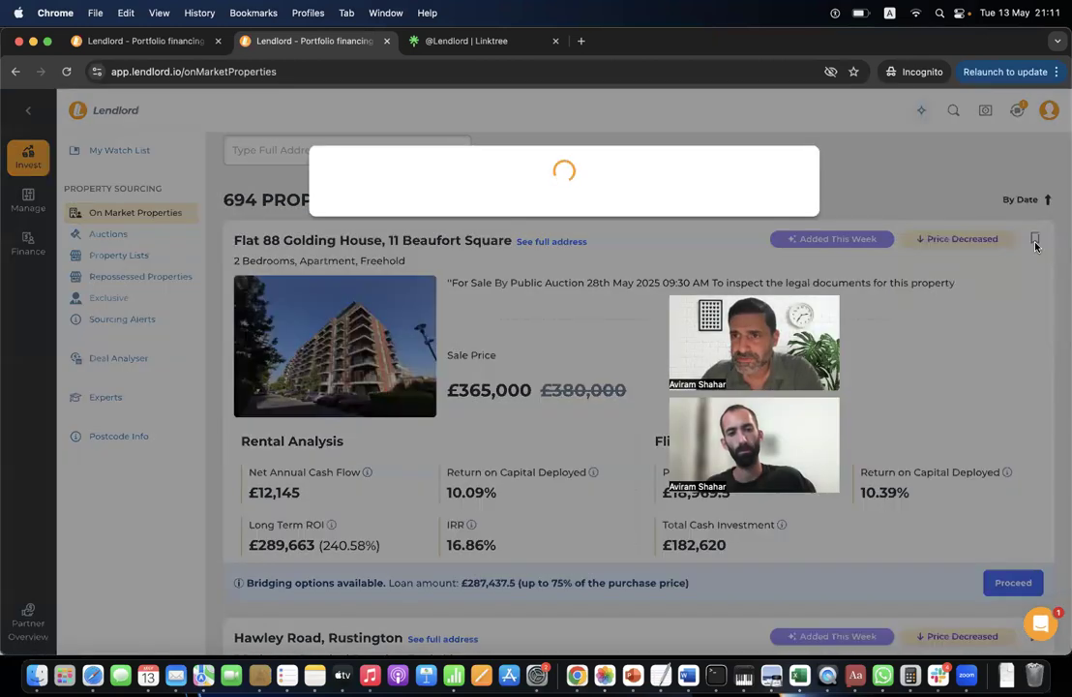
pyautogui.click(888, 202)
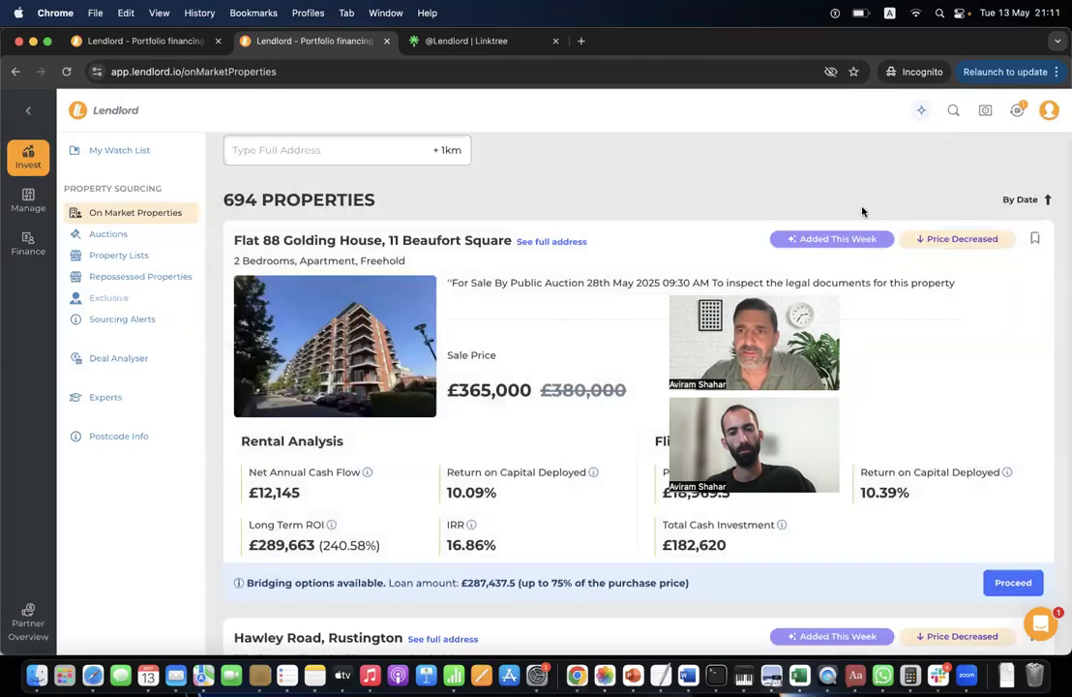
# Open the top listing's page: the reduced £365,000 two-bedroom freehold flat.
pyautogui.click(569, 320)
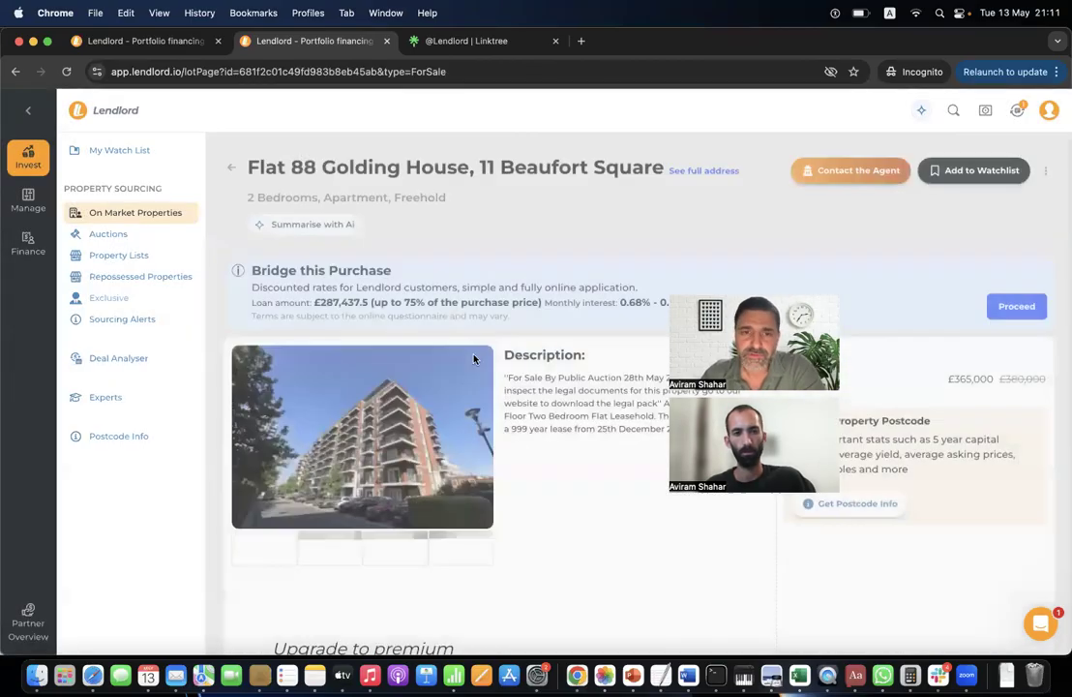
pyautogui.scroll(-3, 409, 306)
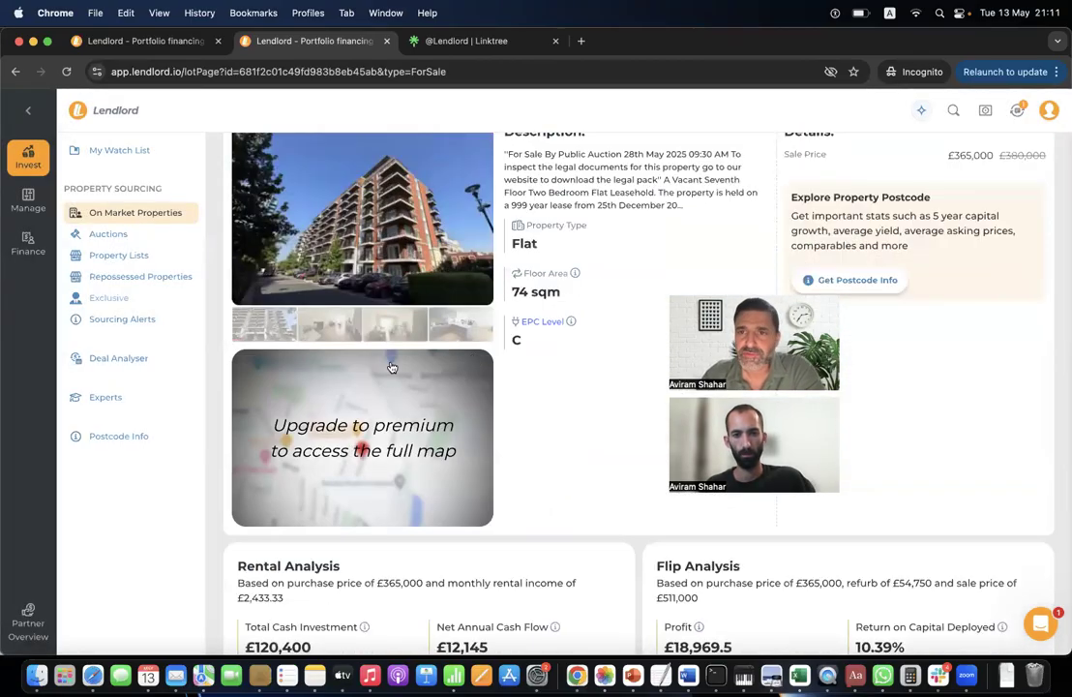
pyautogui.scroll(3, 392, 366)
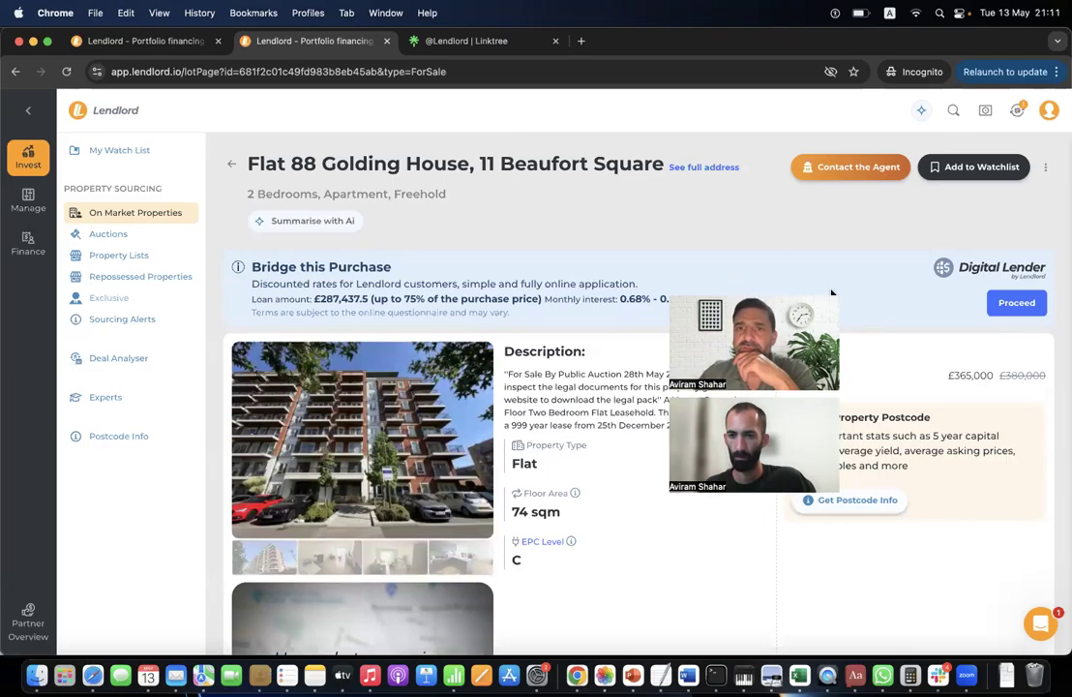
pyautogui.click(1044, 167)
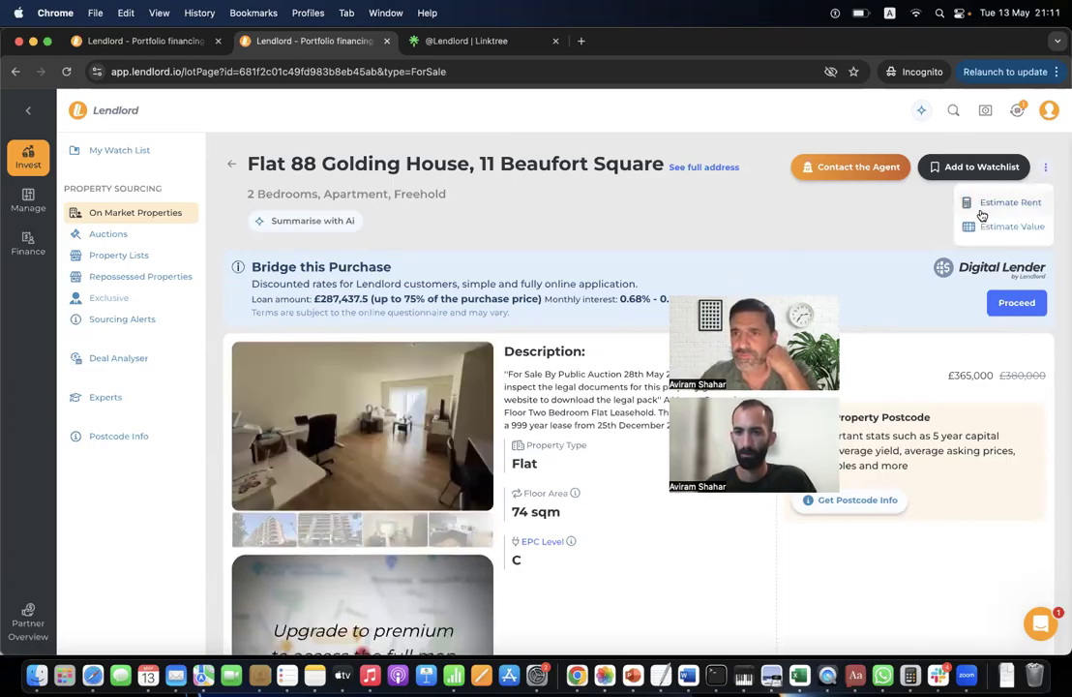
# Open the Property Value Estimation form and bring up the premium upgrade offer.
pyautogui.click(988, 228)
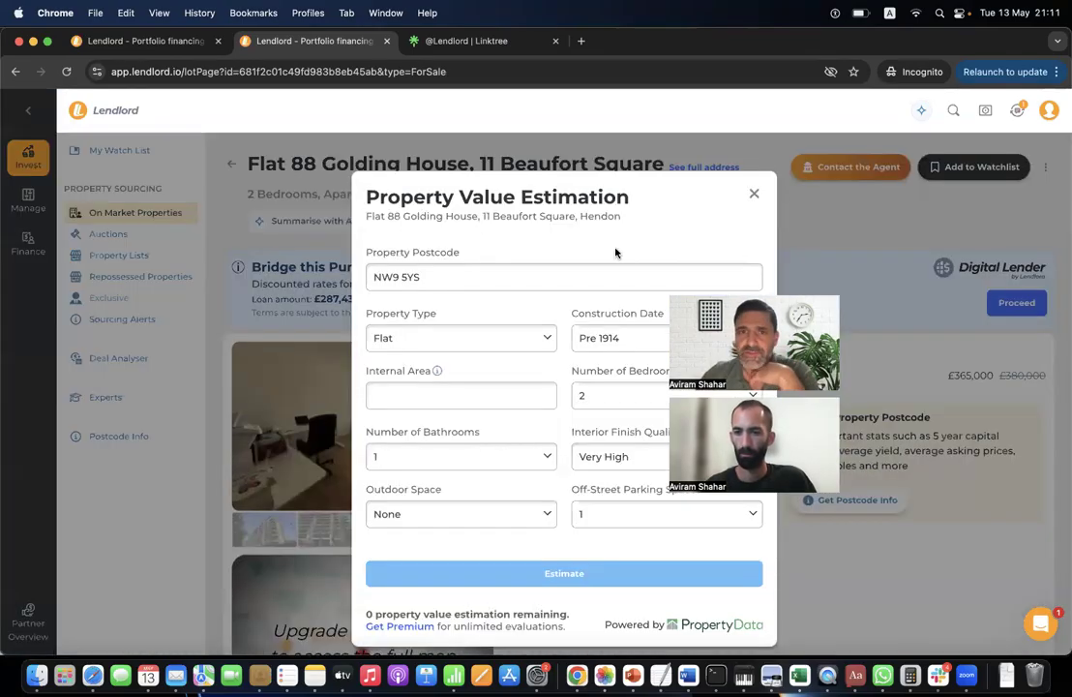
pyautogui.click(754, 196)
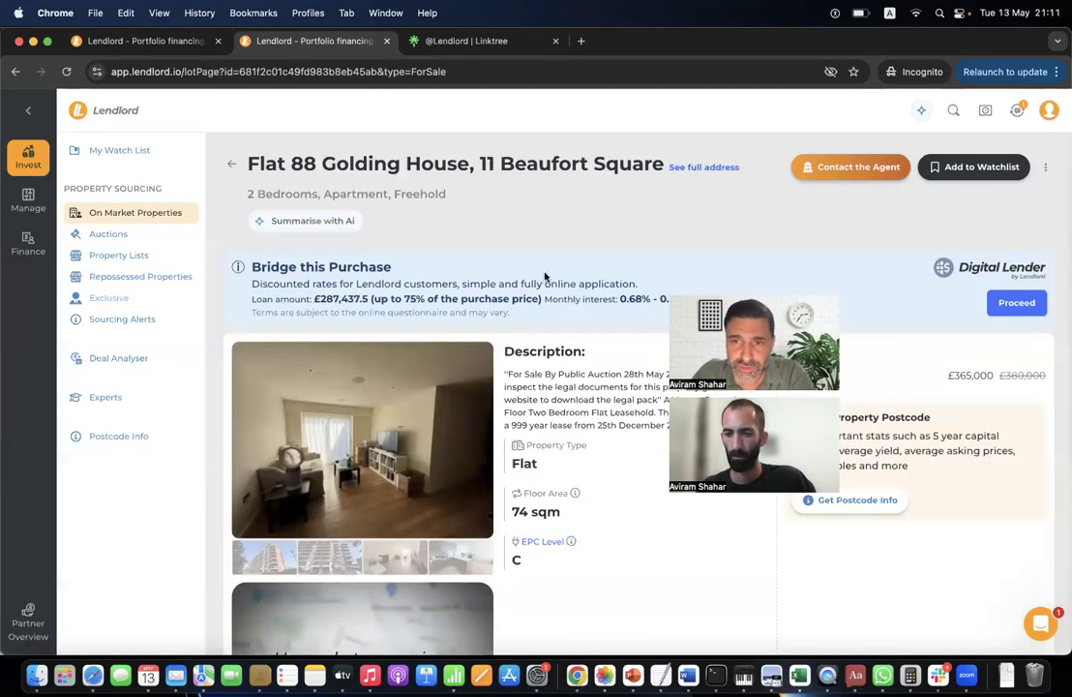
pyautogui.click(1045, 168)
pyautogui.click(986, 226)
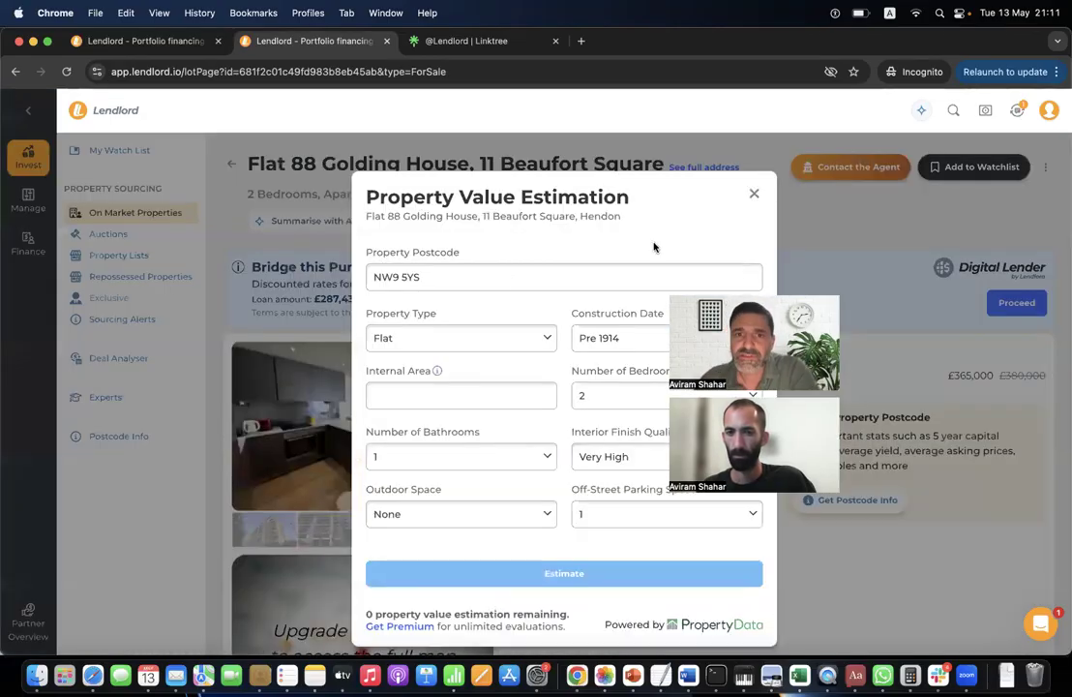
pyautogui.click(399, 626)
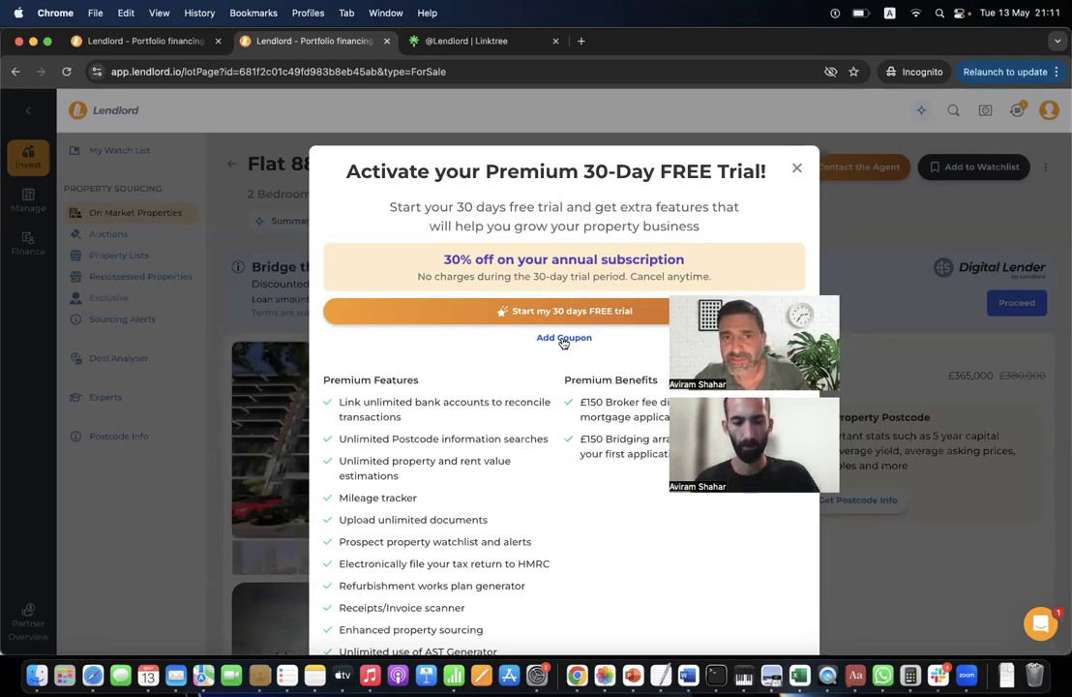
# Apply a coupon code for 50% off the Annual plan (£49.5/year), then close the offer and estimation.
pyautogui.click(562, 338)
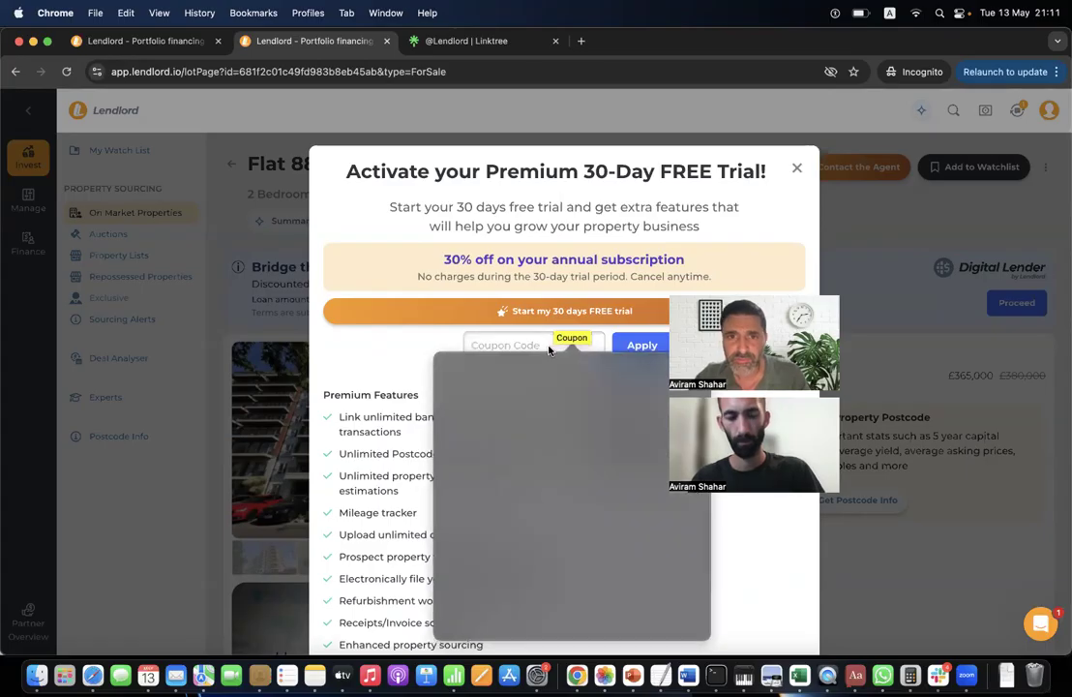
pyautogui.write('A')
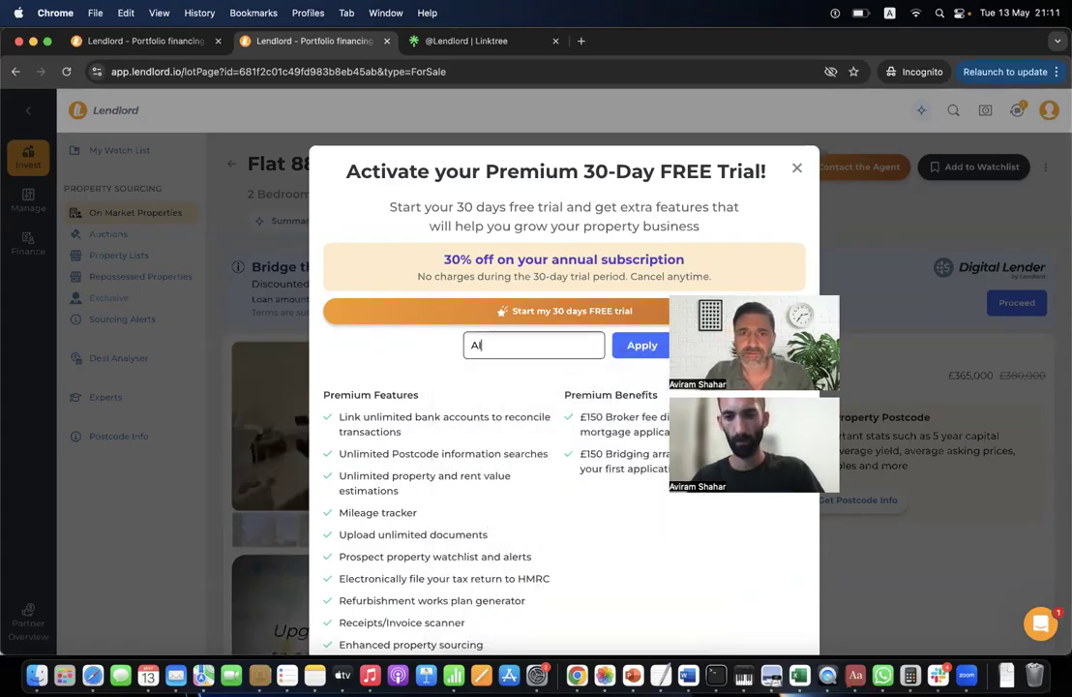
pyautogui.write('I')
pyautogui.click(629, 344)
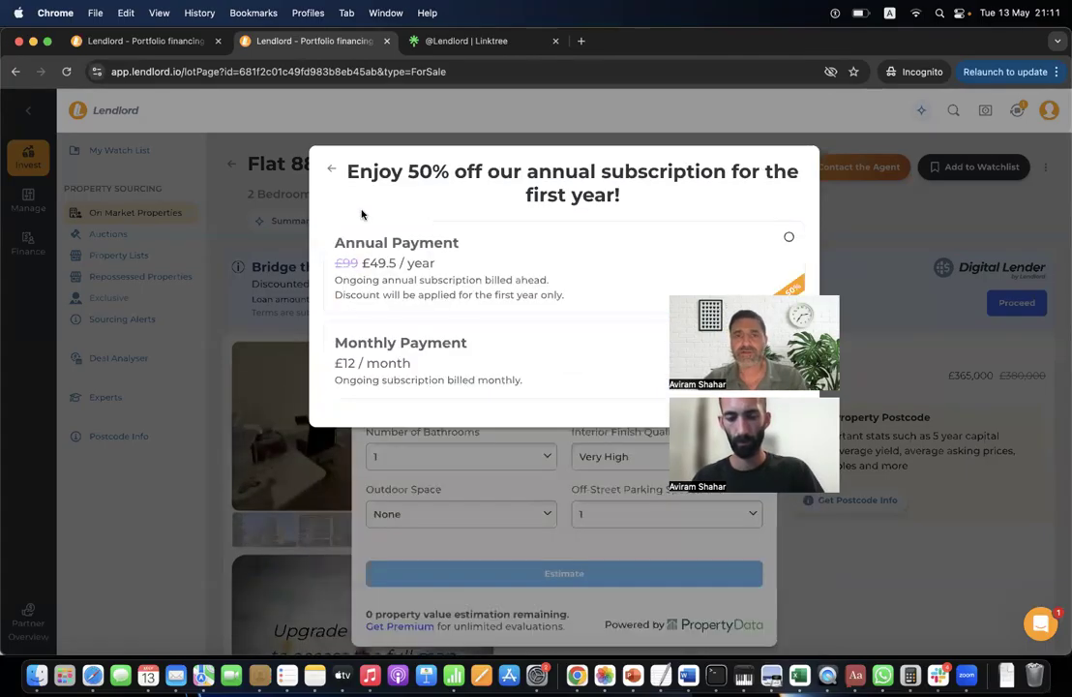
pyautogui.click(418, 282)
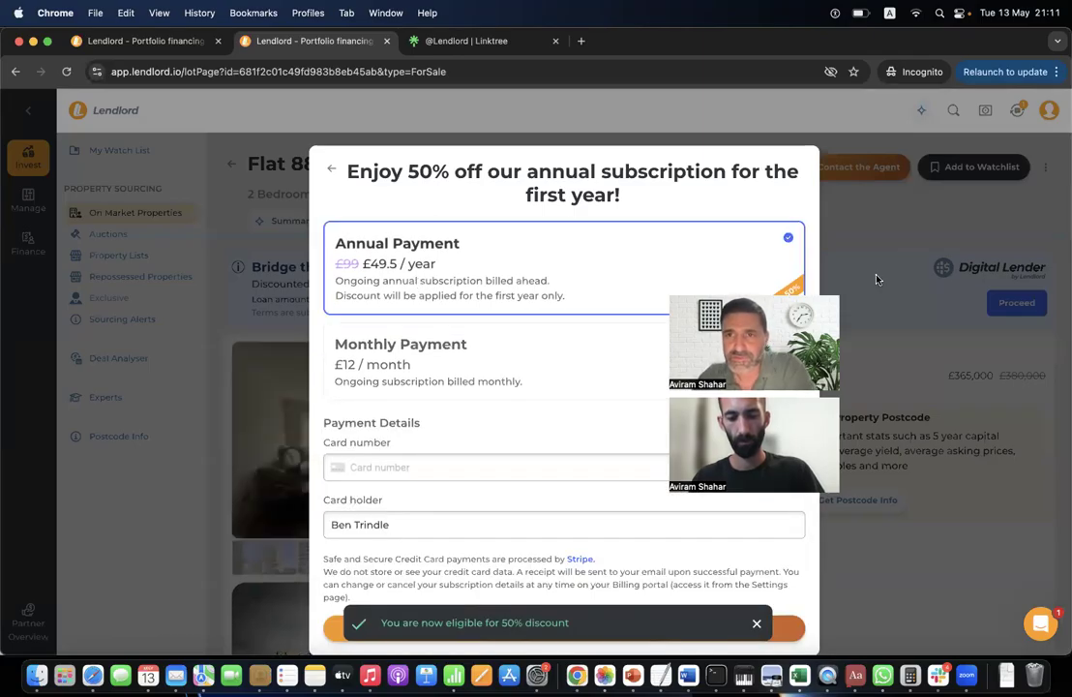
pyautogui.click(889, 240)
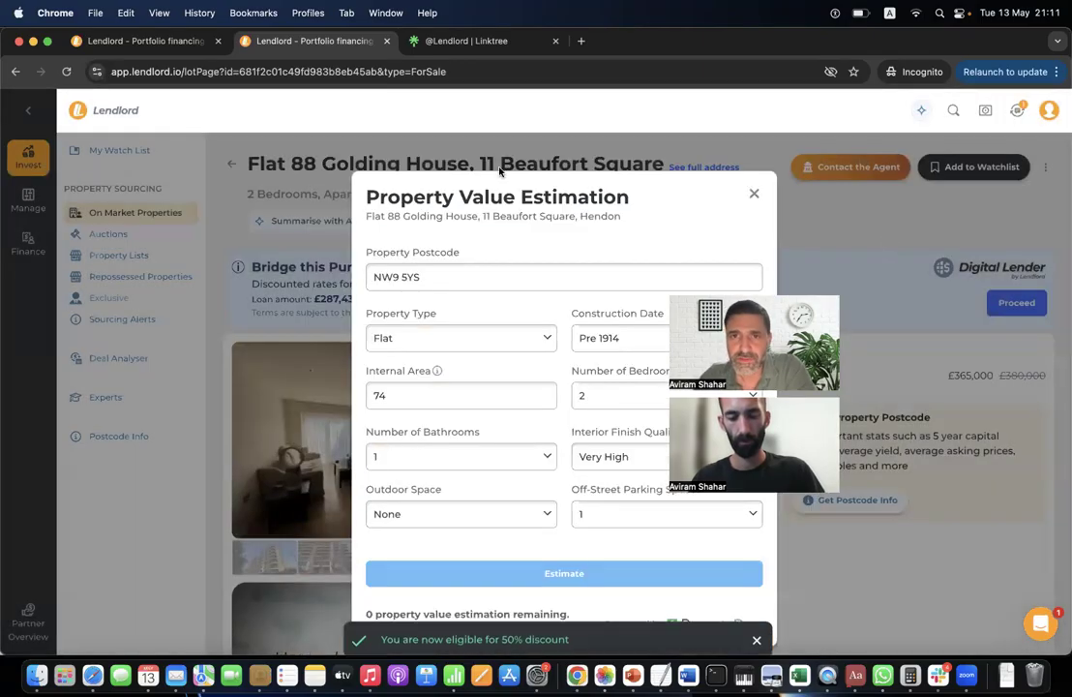
pyautogui.click(755, 197)
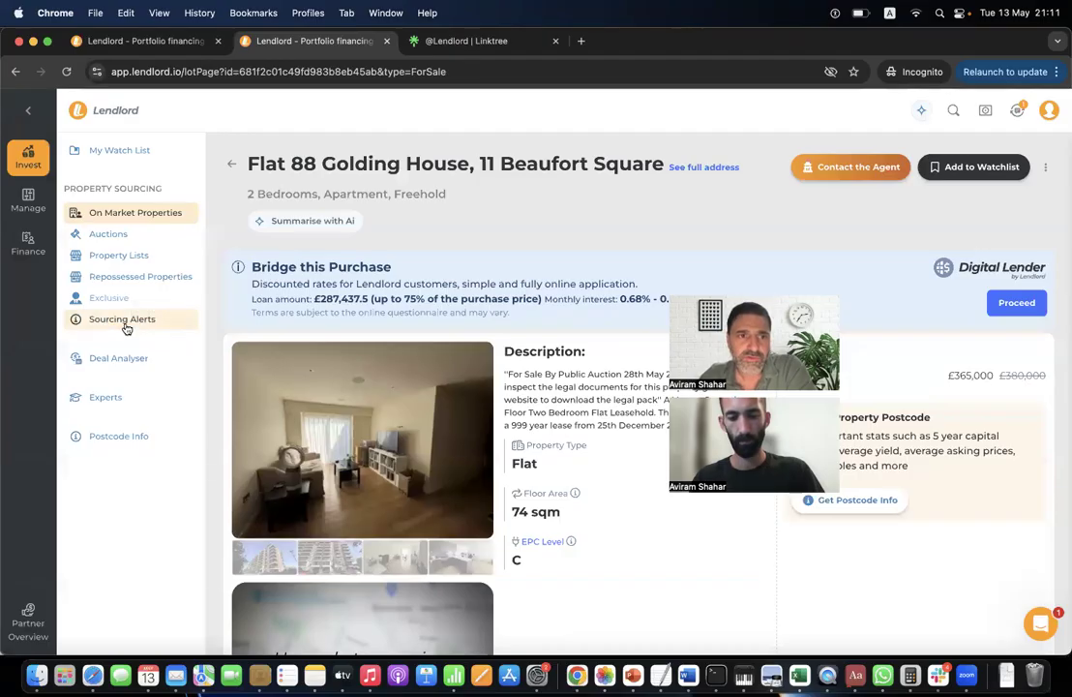
# Switch to the portfolio window and open Invest > Sourcing Alerts, showing all alerts enabled.
pyautogui.click(122, 322)
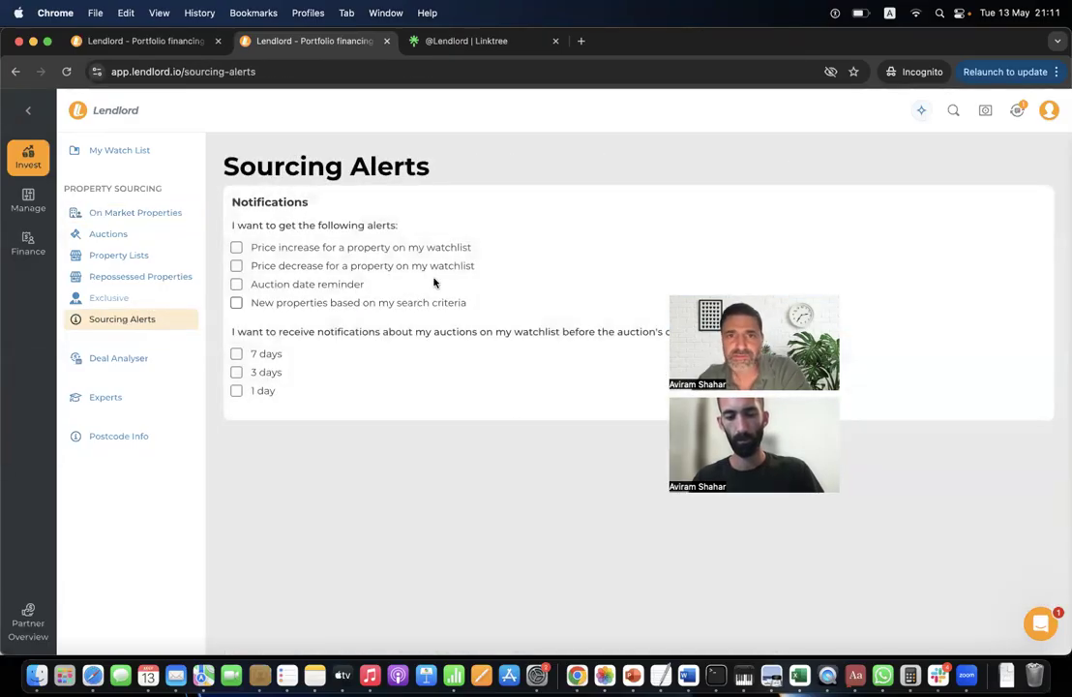
pyautogui.press('super+grave')
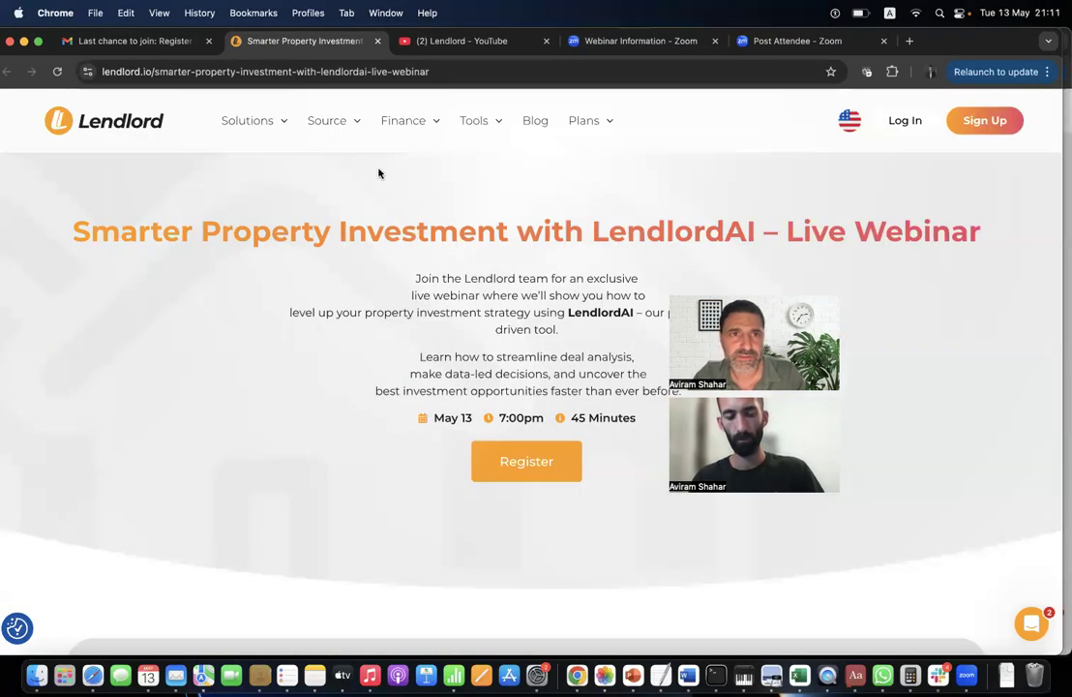
pyautogui.press('super+grave')
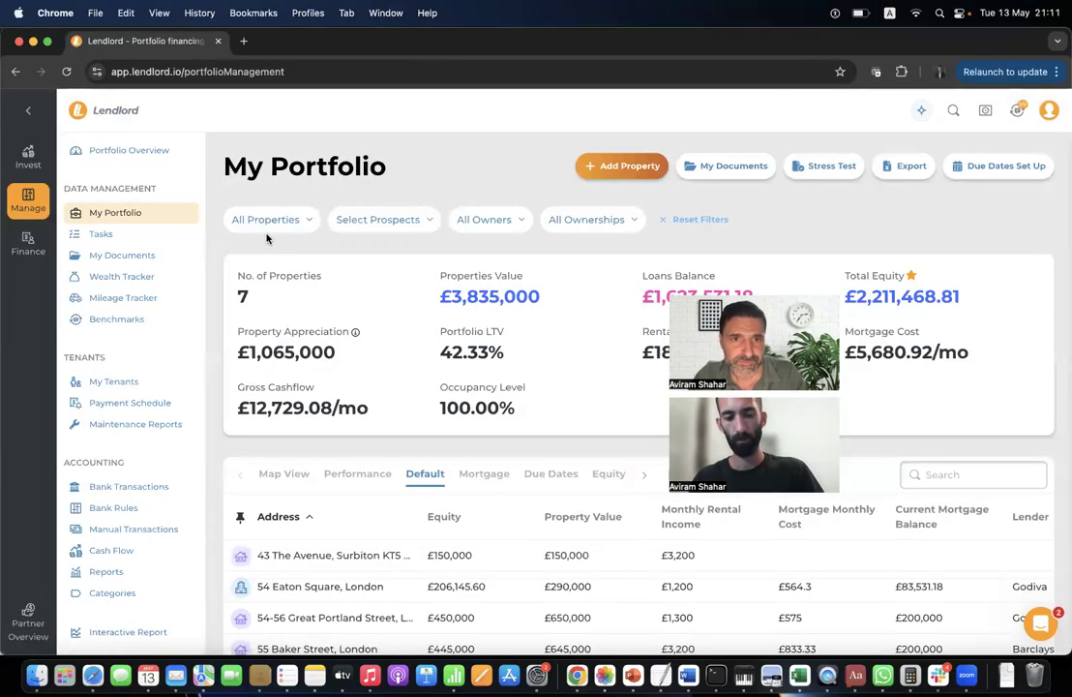
pyautogui.click(28, 158)
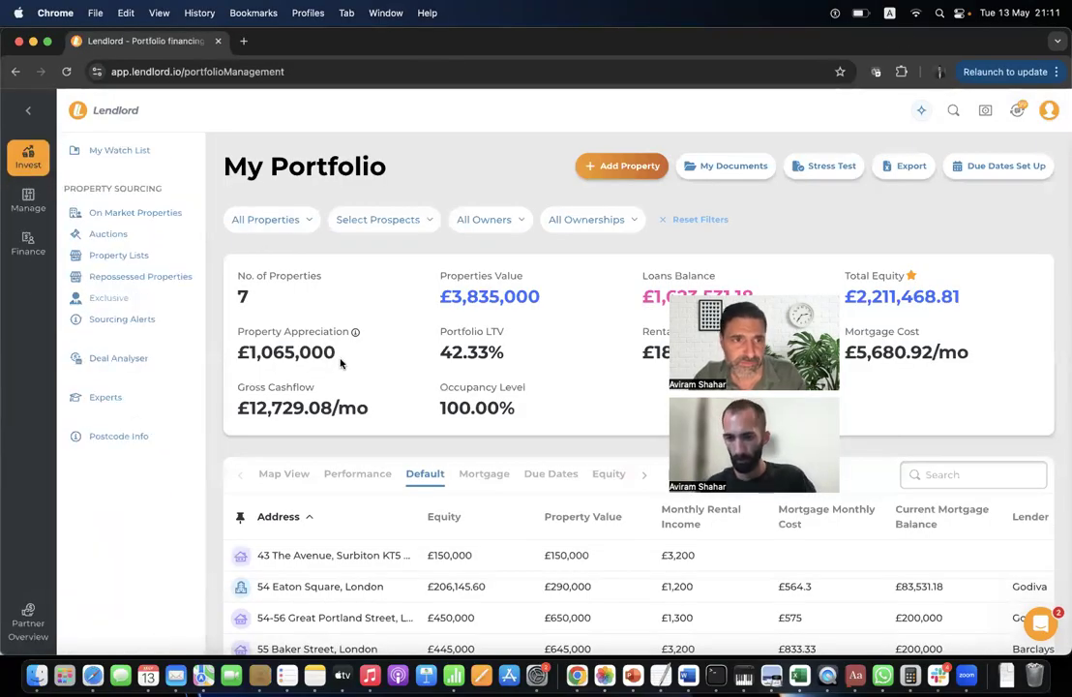
pyautogui.click(138, 324)
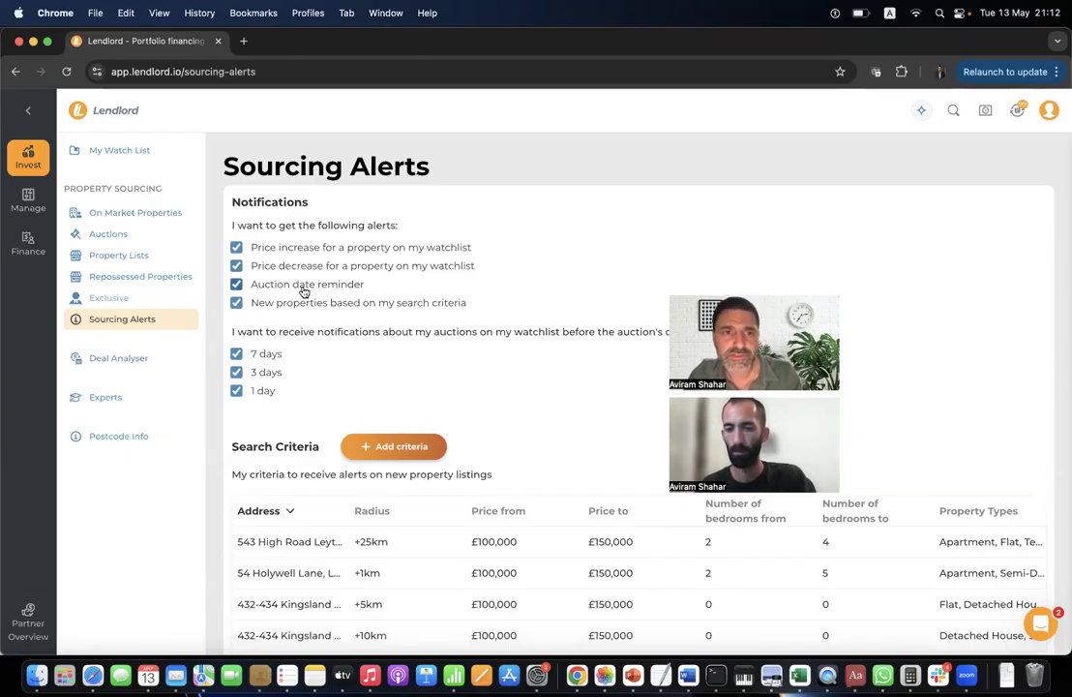
pyautogui.scroll(-3, 304, 293)
# Start a new search criterion and enter the Maximum price and Minimum bedrooms fields.
pyautogui.click(392, 335)
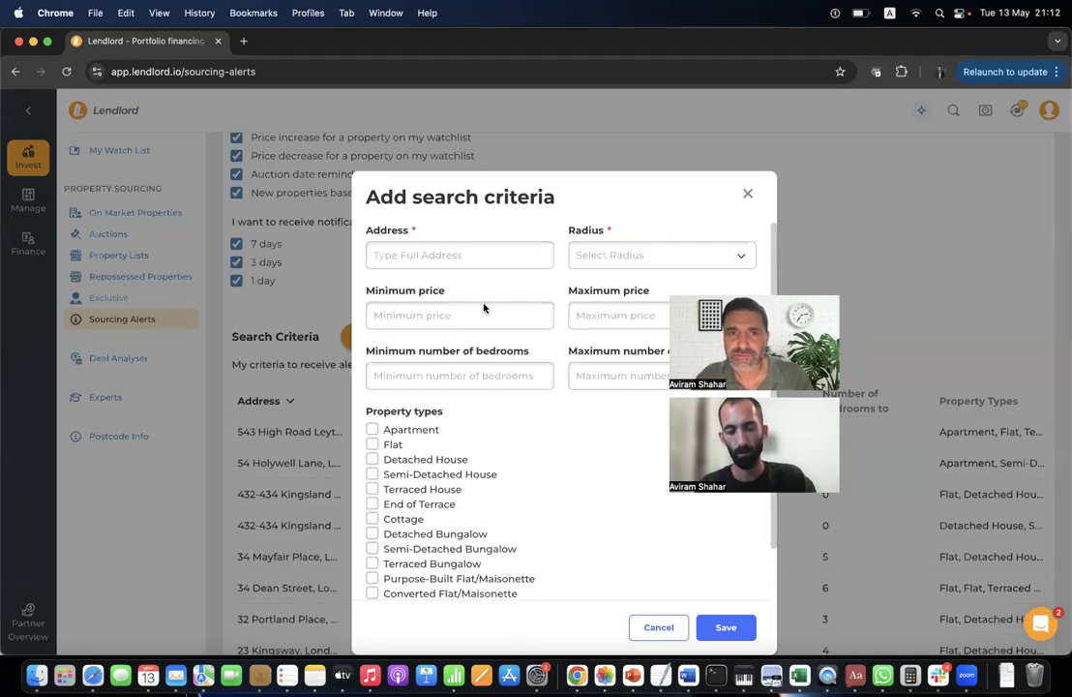
pyautogui.click(598, 314)
pyautogui.click(478, 378)
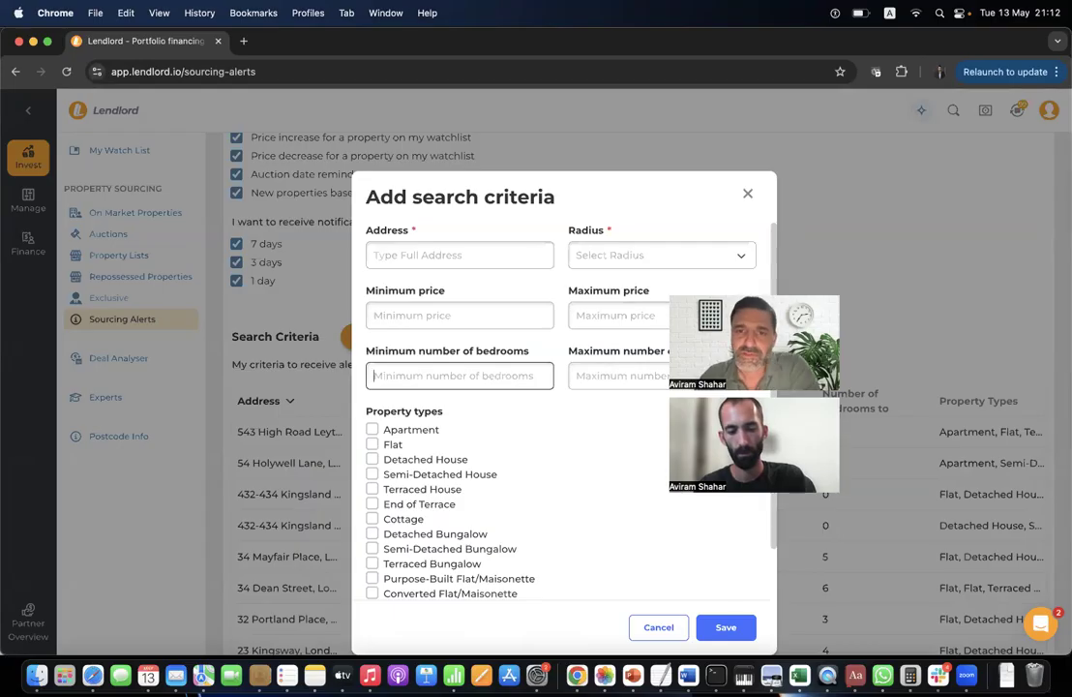
pyautogui.scroll(-3, 416, 464)
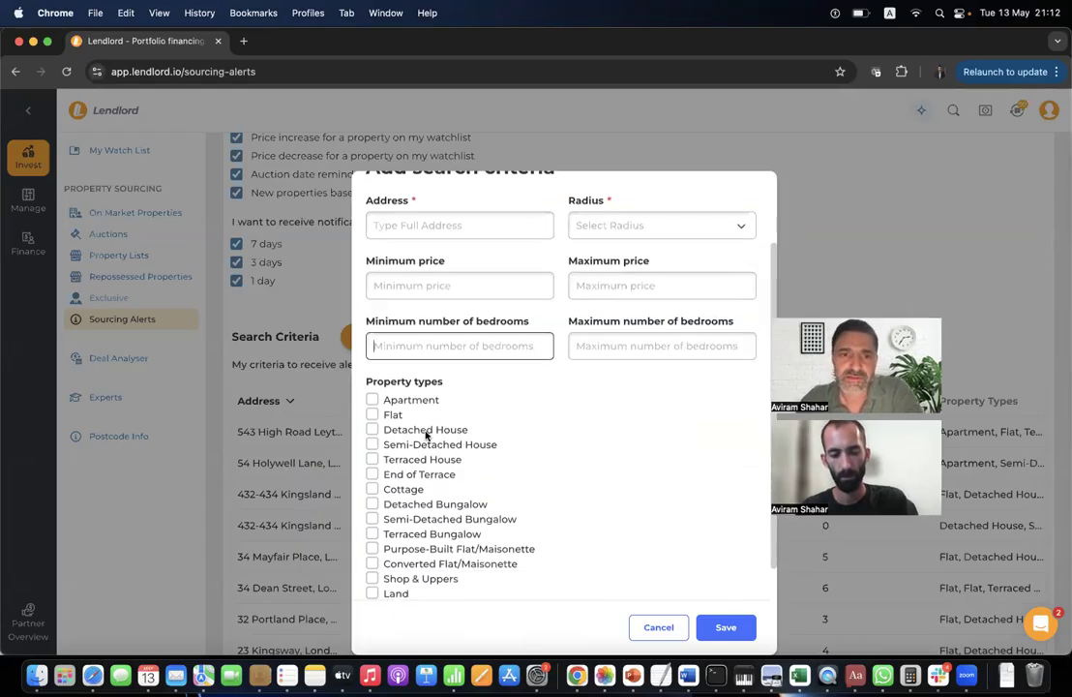
pyautogui.scroll(3, 416, 474)
# Cancel the criterion and open the £290,000 three-bedroom Pearl Grove, B27 7UP listing from On Market Properties.
pyautogui.click(659, 629)
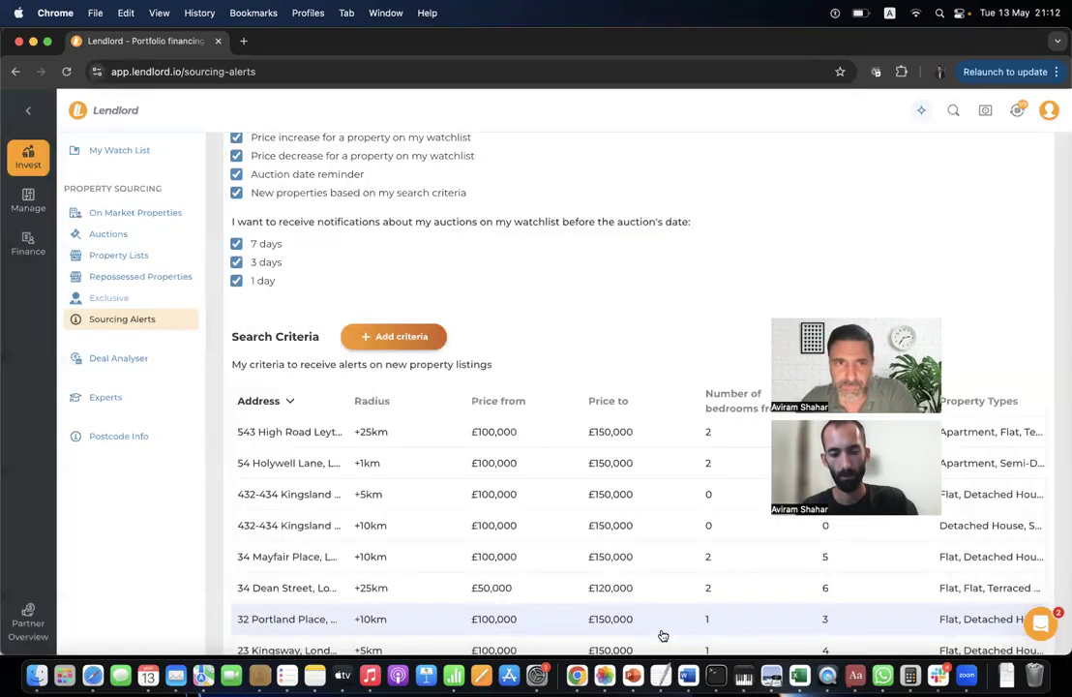
pyautogui.scroll(3, 438, 204)
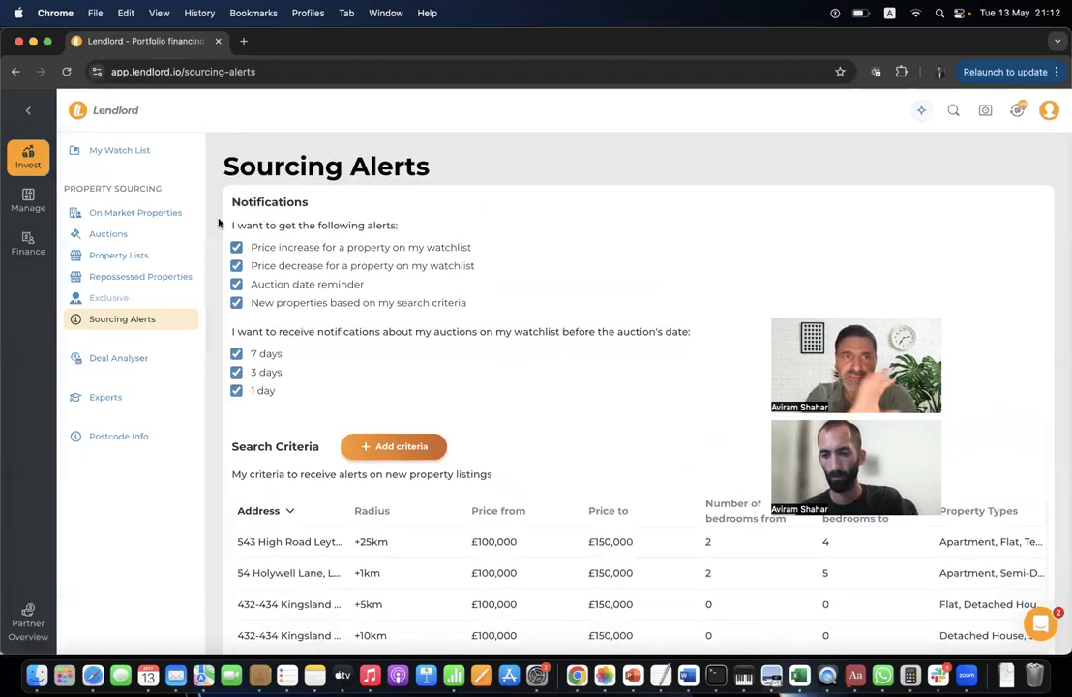
pyautogui.click(180, 213)
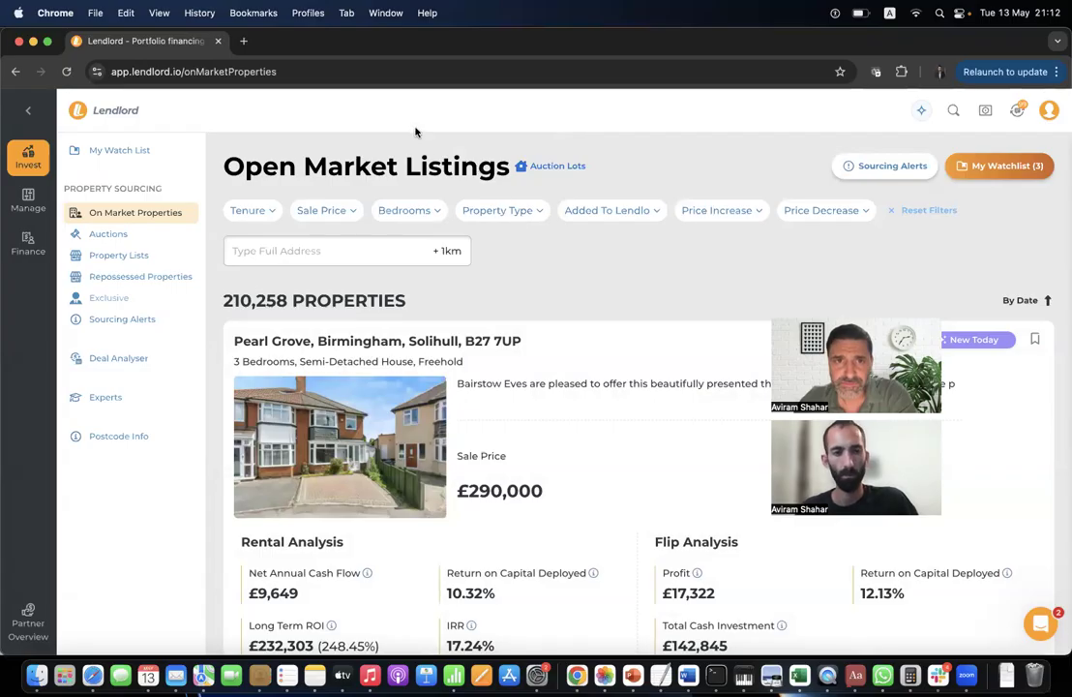
pyautogui.click(575, 384)
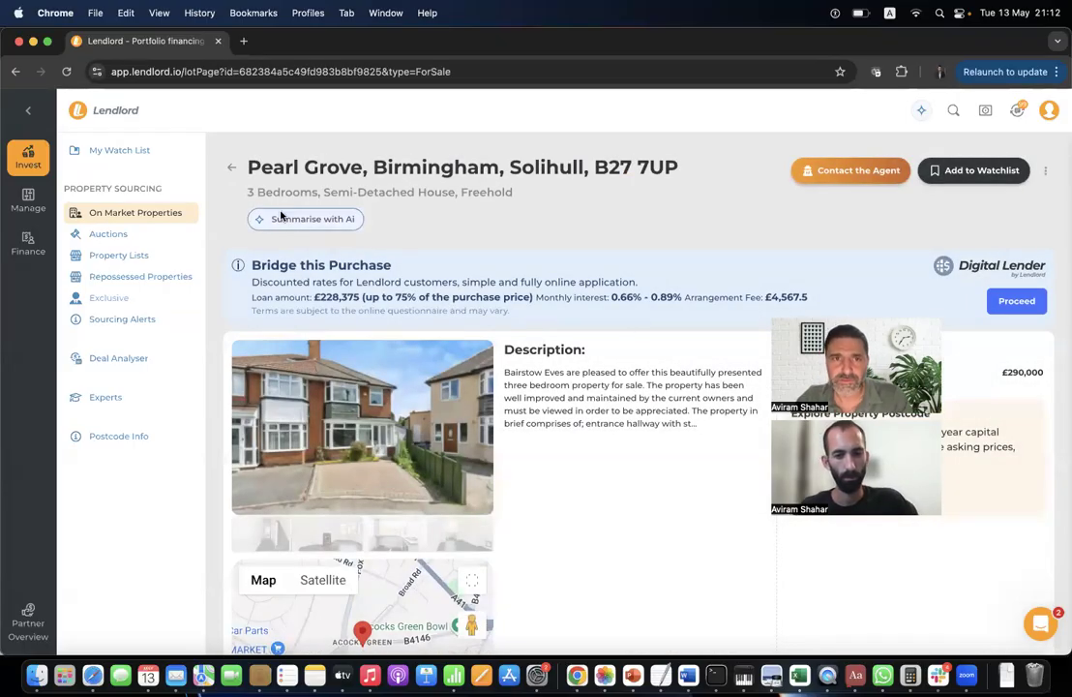
pyautogui.click(337, 222)
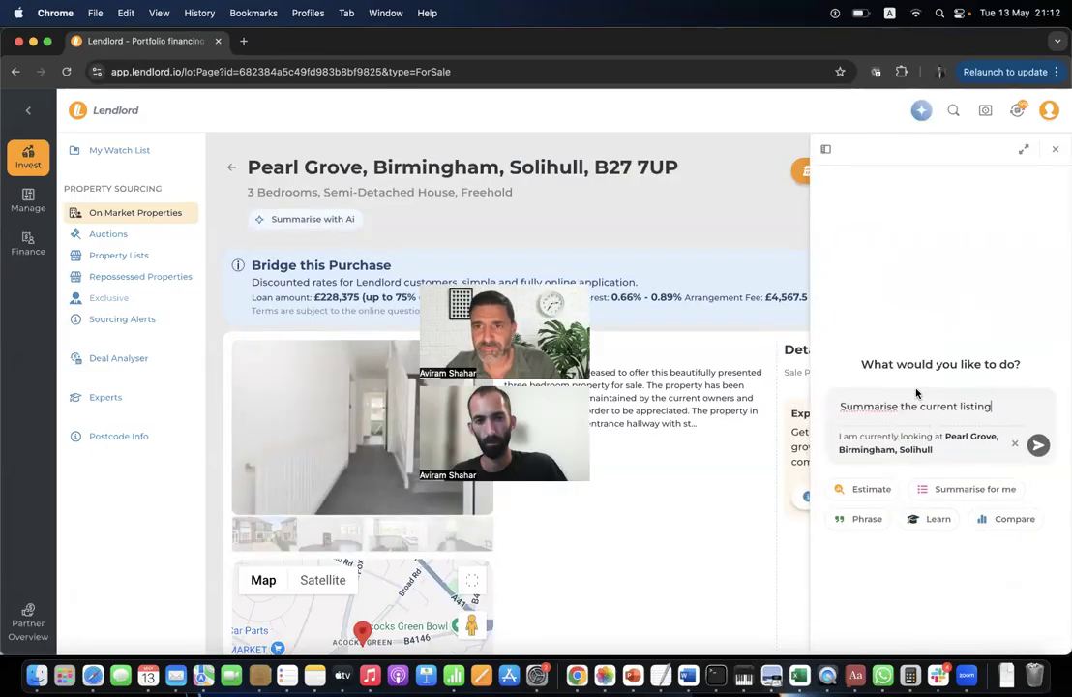
# Reopen LendlordAI, clear its prefilled prompt and try the Summarise suggestion chip.
pyautogui.click(1055, 152)
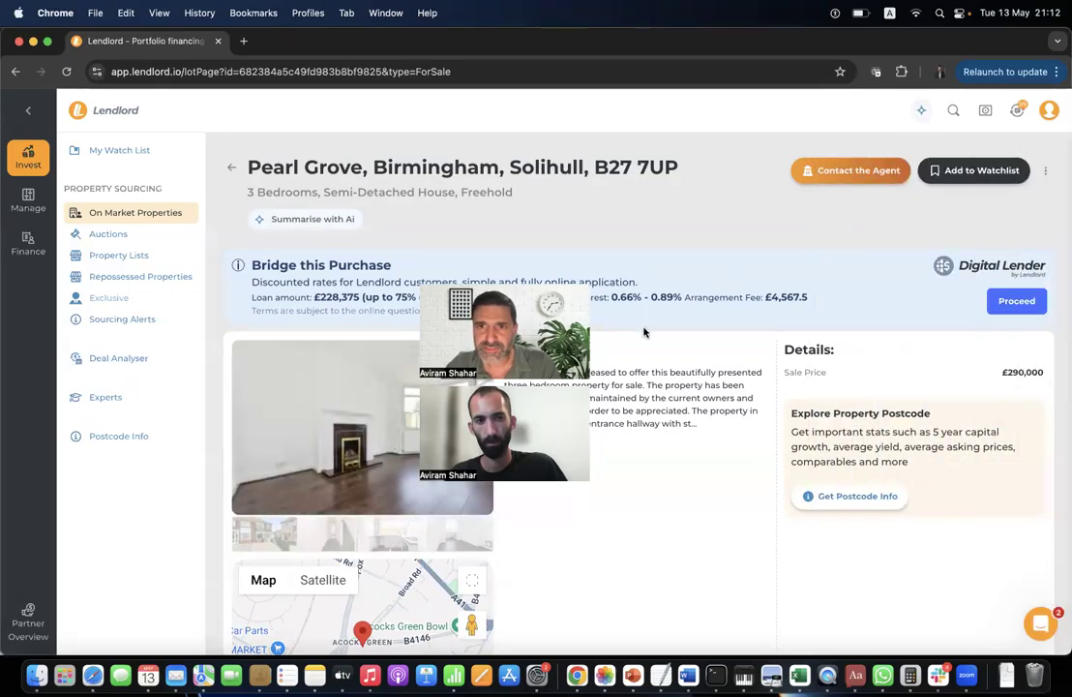
pyautogui.click(922, 114)
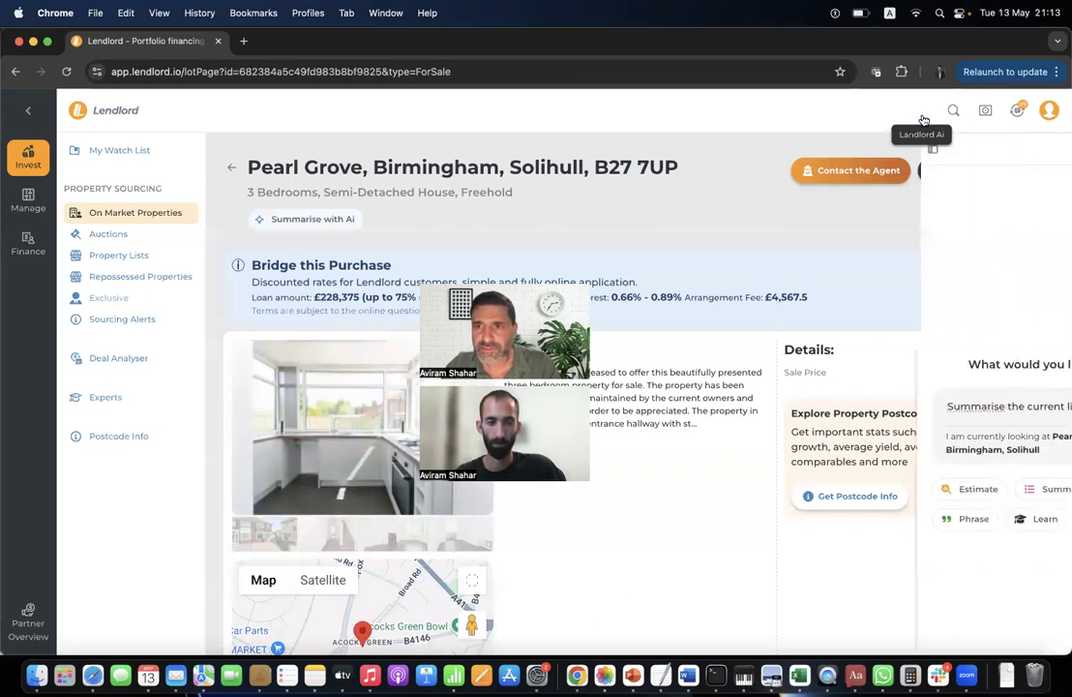
pyautogui.tripleClick(927, 402)
pyautogui.press('BackSpace')
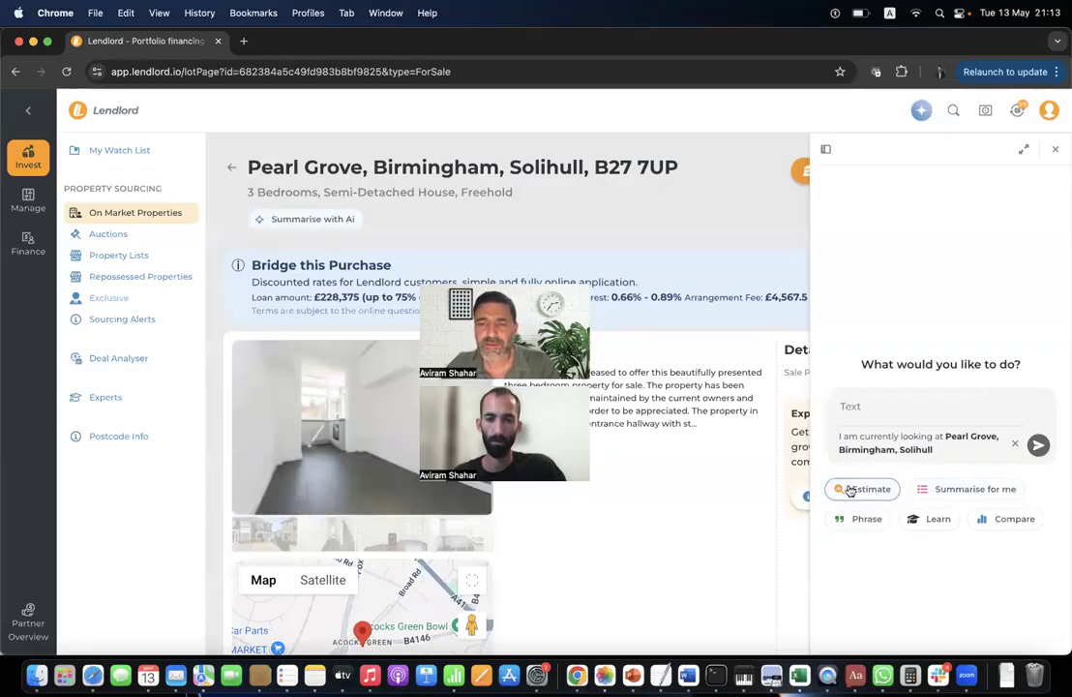
pyautogui.click(943, 492)
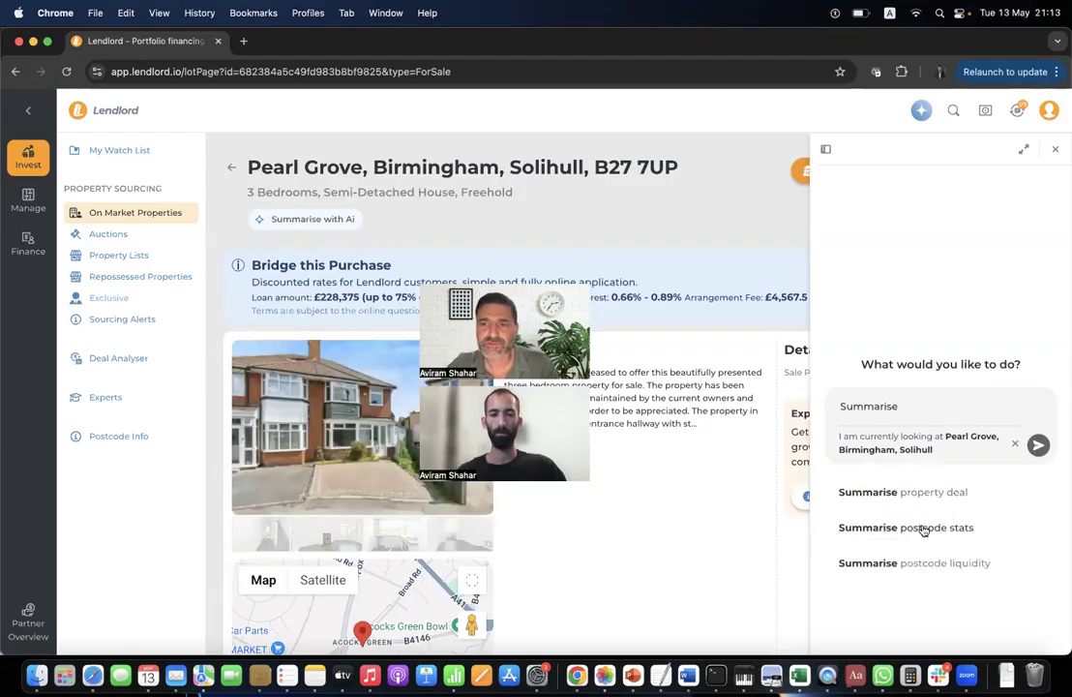
pyautogui.doubleClick(950, 414)
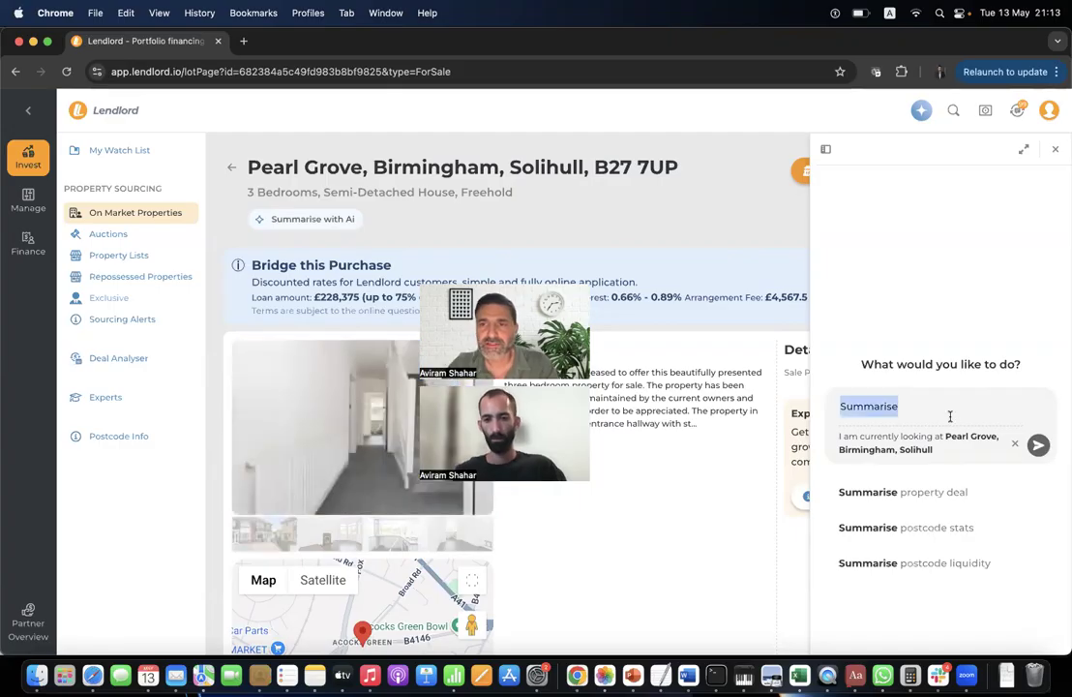
pyautogui.press('BackSpace')
# Try the Estimate and e-mail Phrase chips, then close the panel and use Summarise with AI.
pyautogui.click(871, 489)
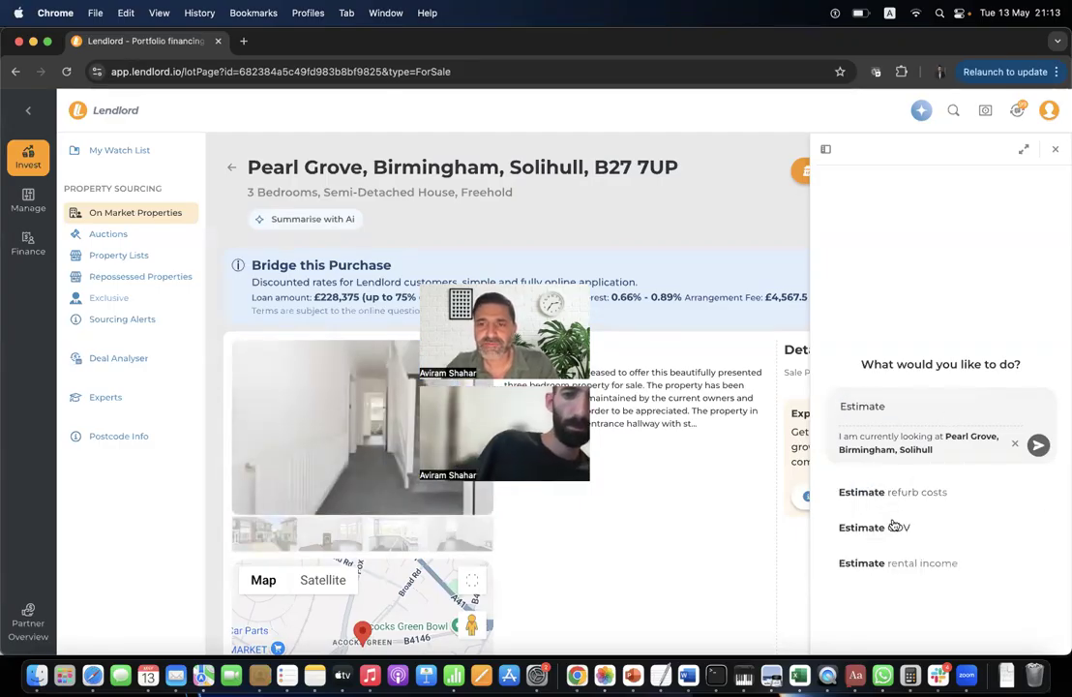
pyautogui.doubleClick(875, 407)
pyautogui.press('BackSpace')
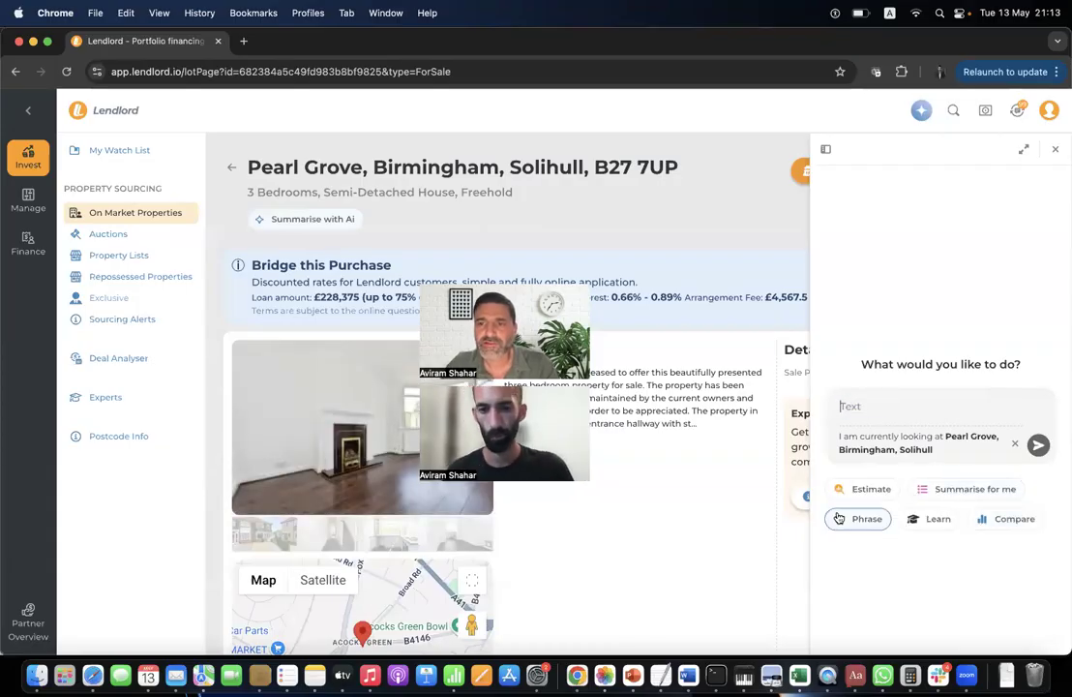
pyautogui.click(864, 518)
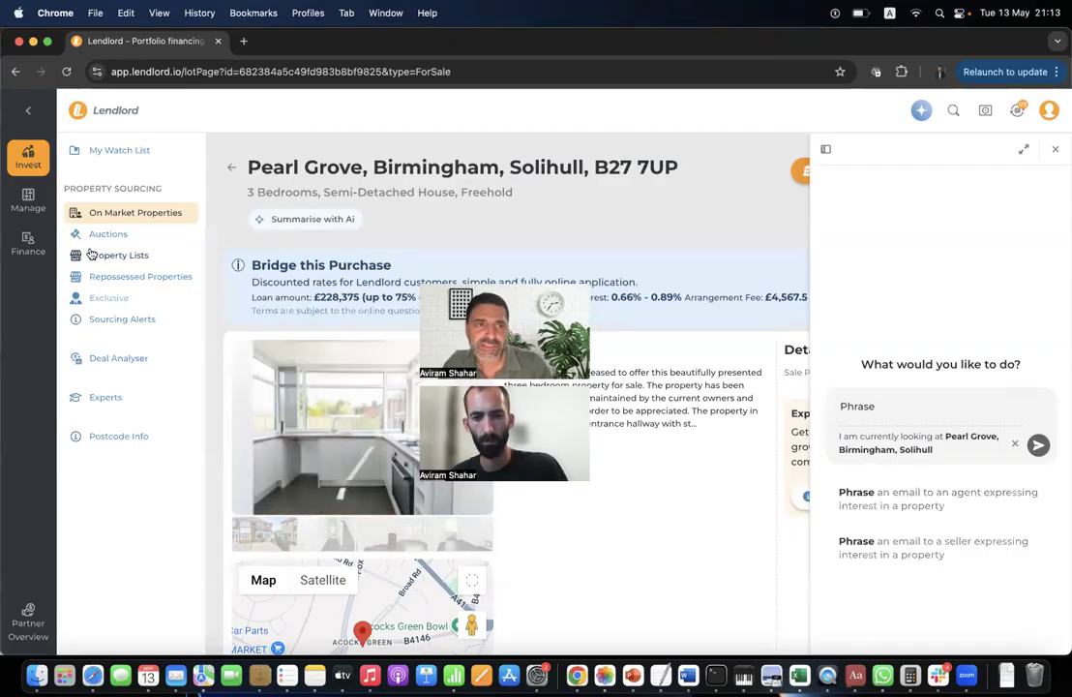
pyautogui.doubleClick(911, 416)
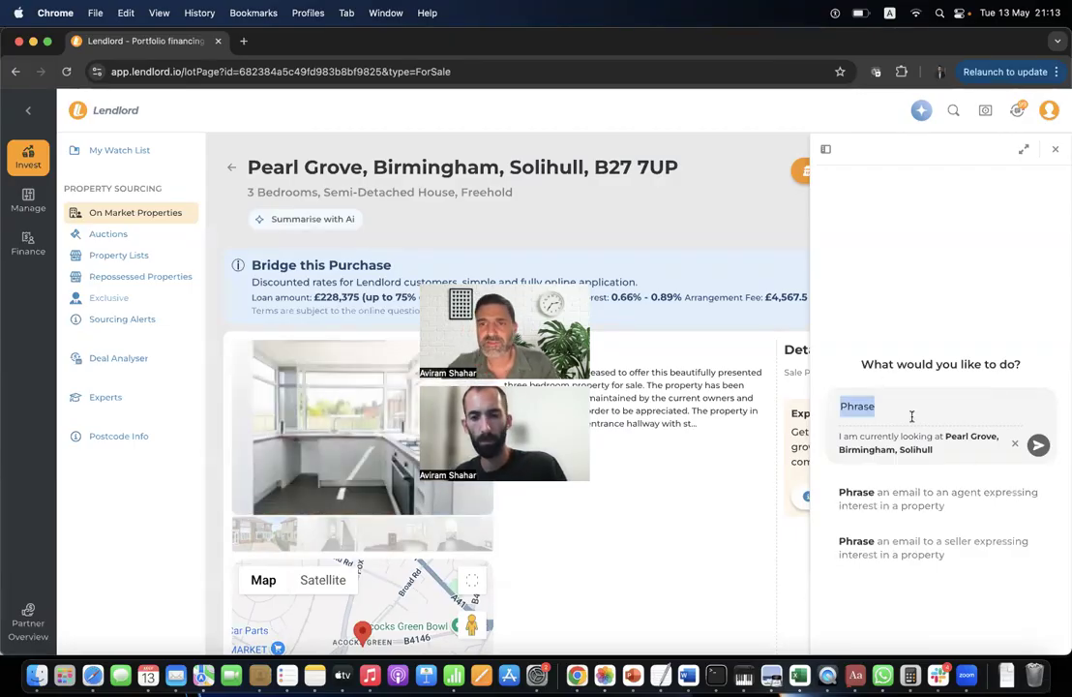
pyautogui.press('BackSpace')
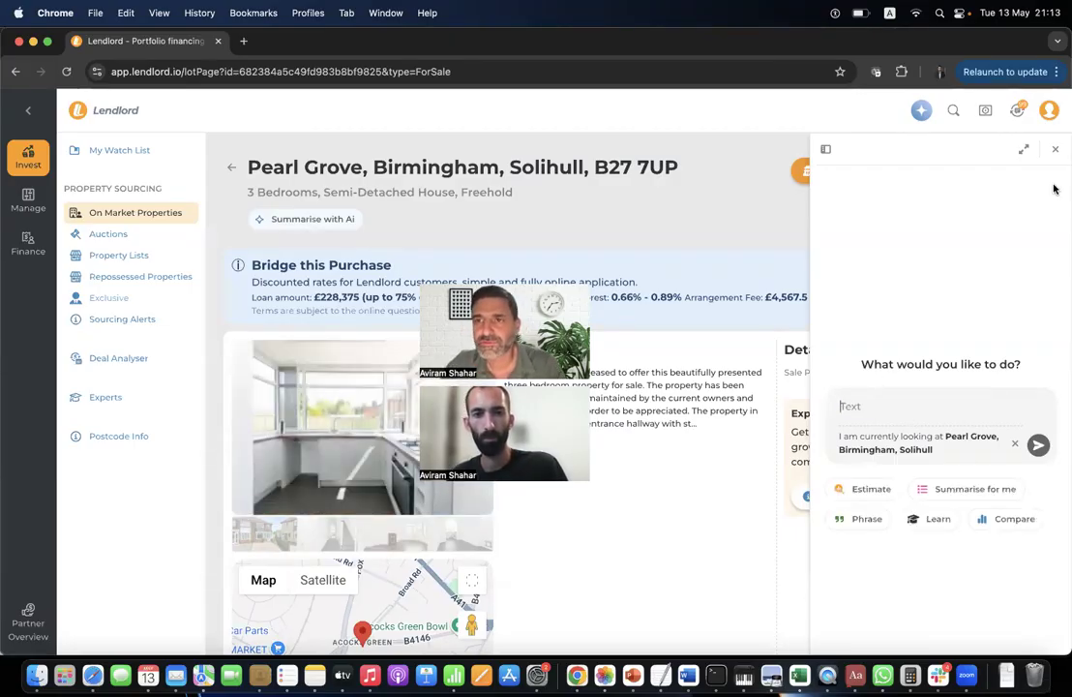
pyautogui.click(1055, 148)
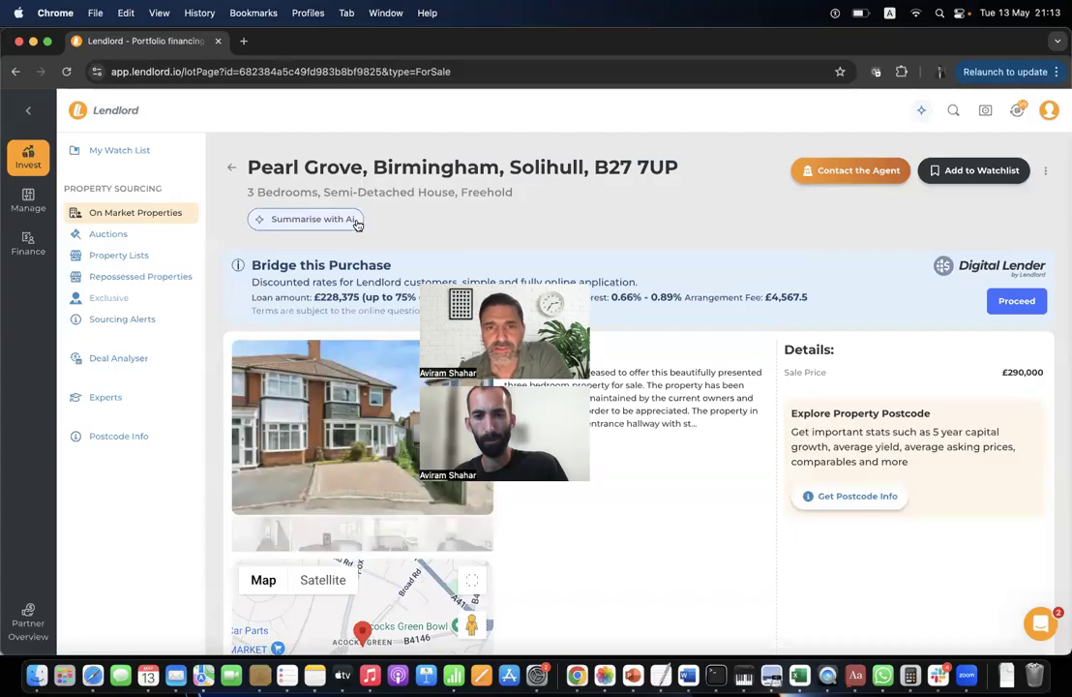
pyautogui.click(354, 222)
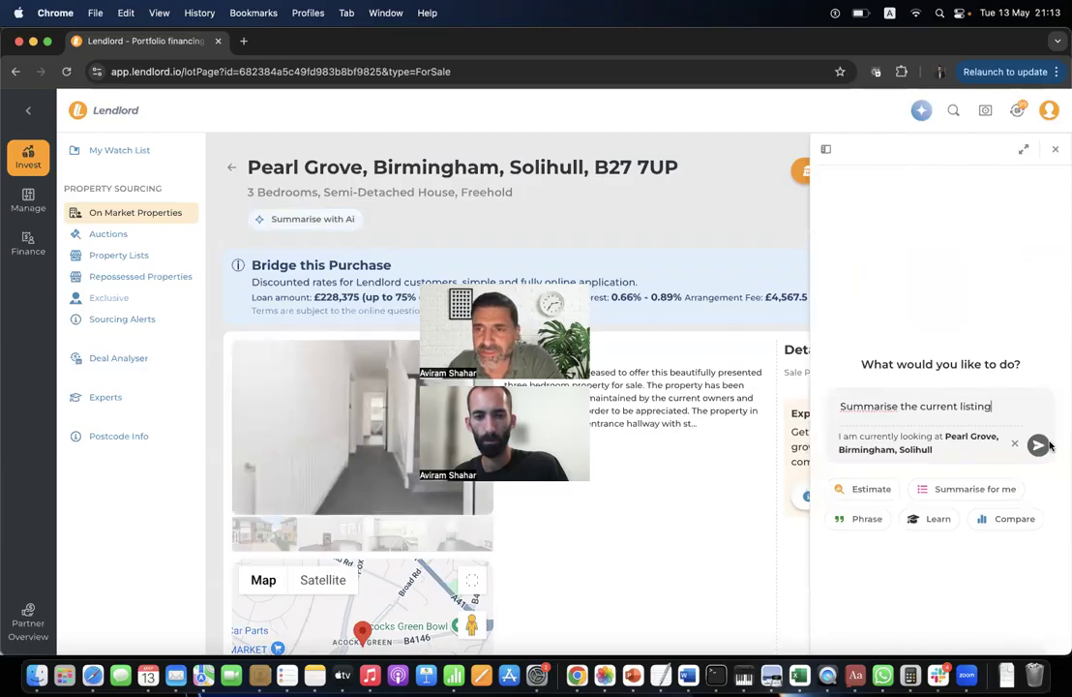
# Send the summary request and read the expanded reply: semi-detached, three bedrooms, £290,000, freehold.
pyautogui.press('Return')
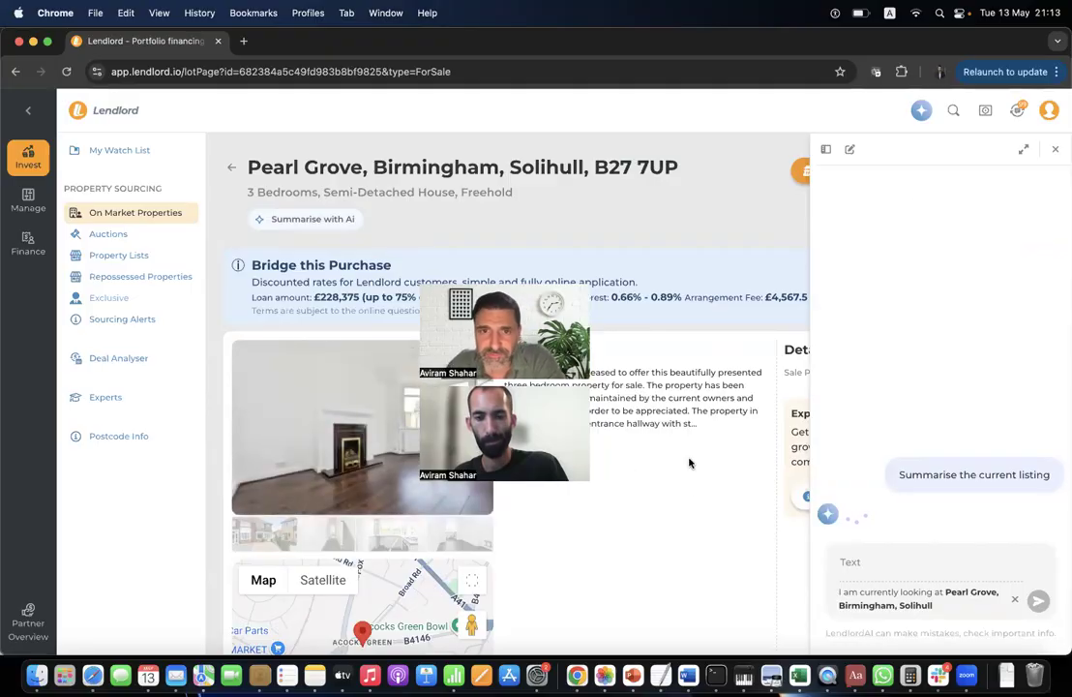
pyautogui.scroll(-5, 689, 463)
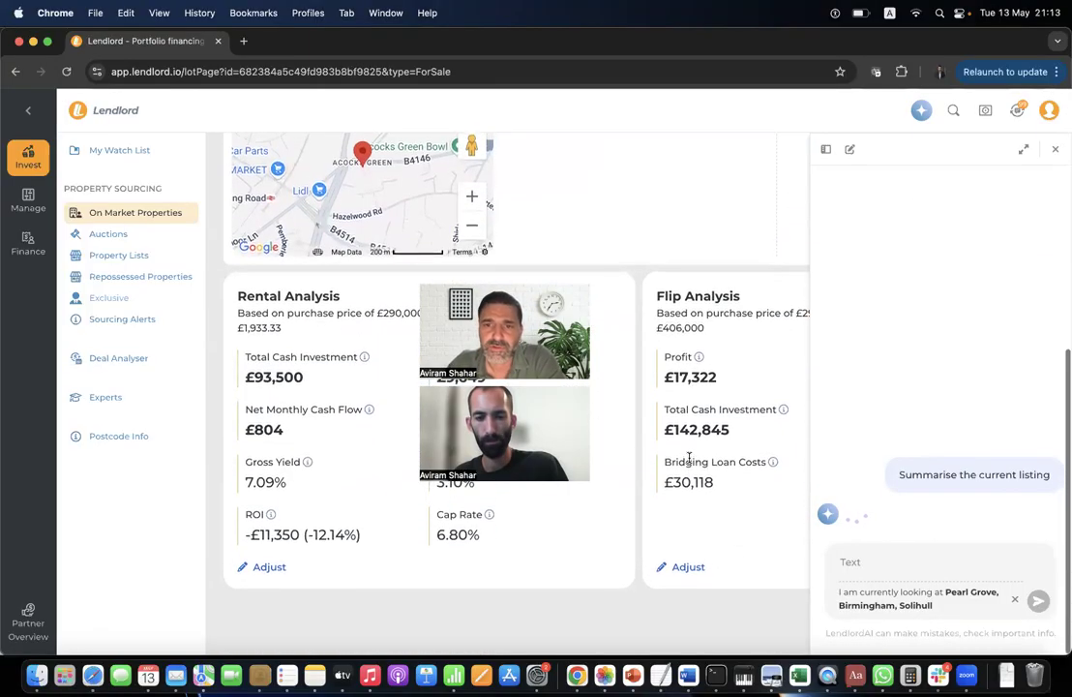
pyautogui.scroll(5, 689, 463)
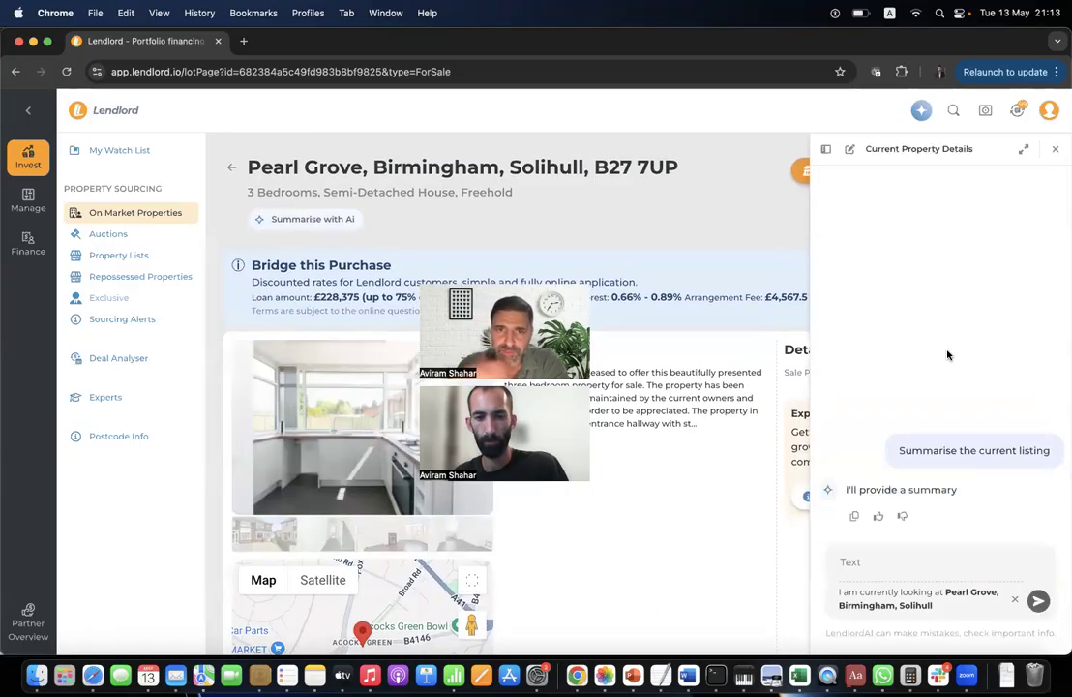
pyautogui.click(1024, 153)
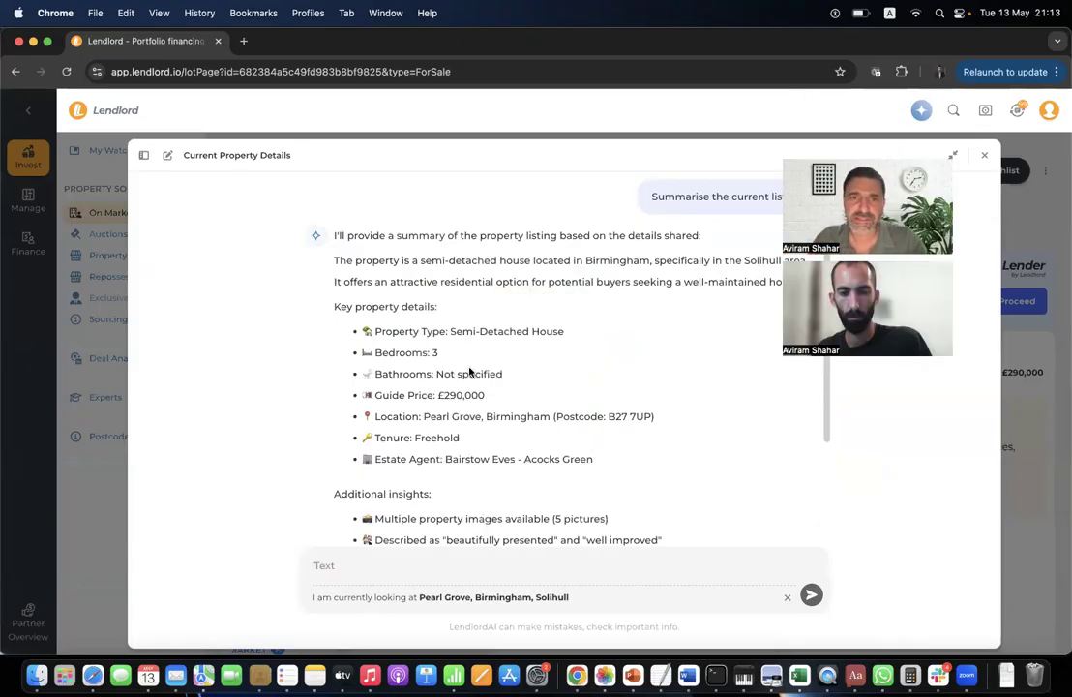
pyautogui.scroll(-3, 538, 317)
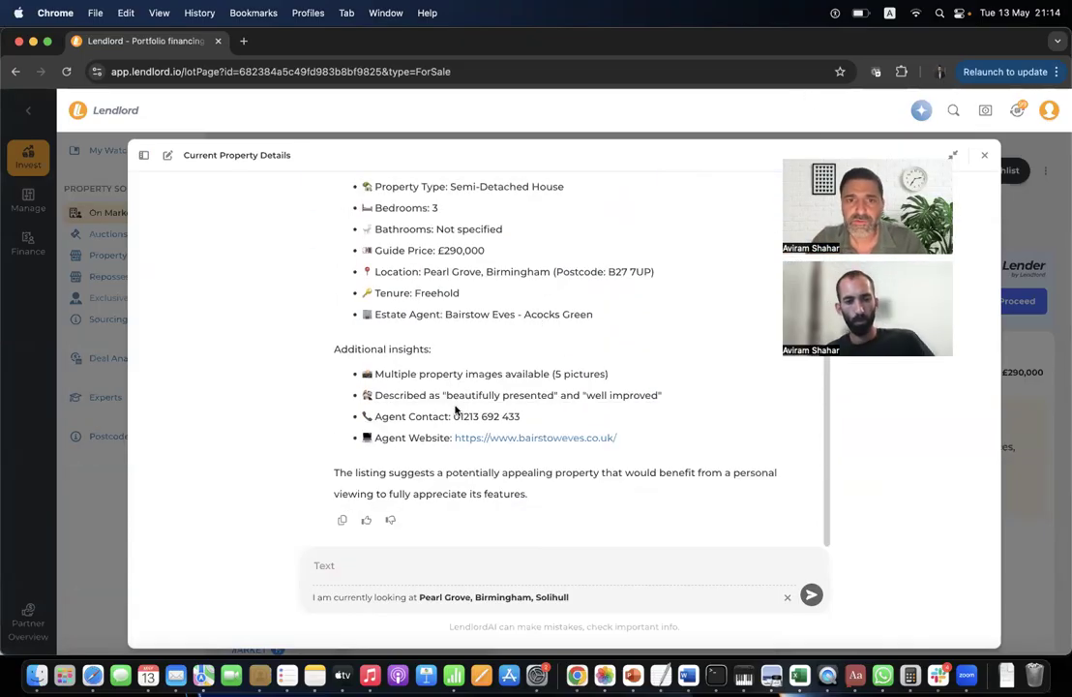
pyautogui.scroll(1, 443, 344)
pyautogui.scroll(4, 443, 345)
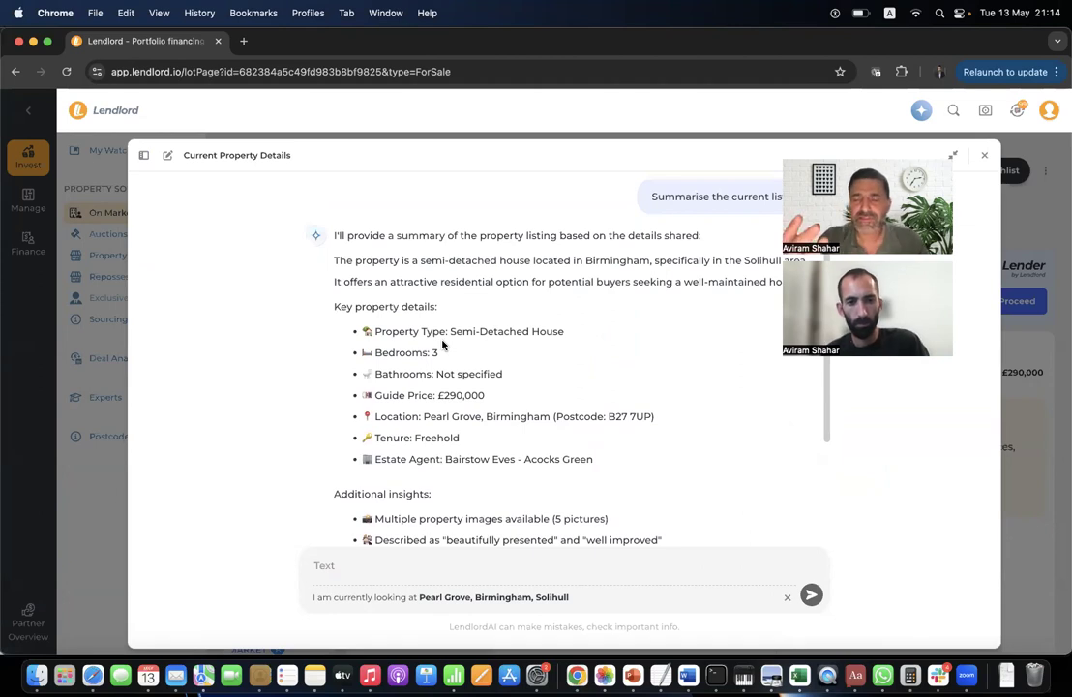
pyautogui.scroll(-5, 435, 406)
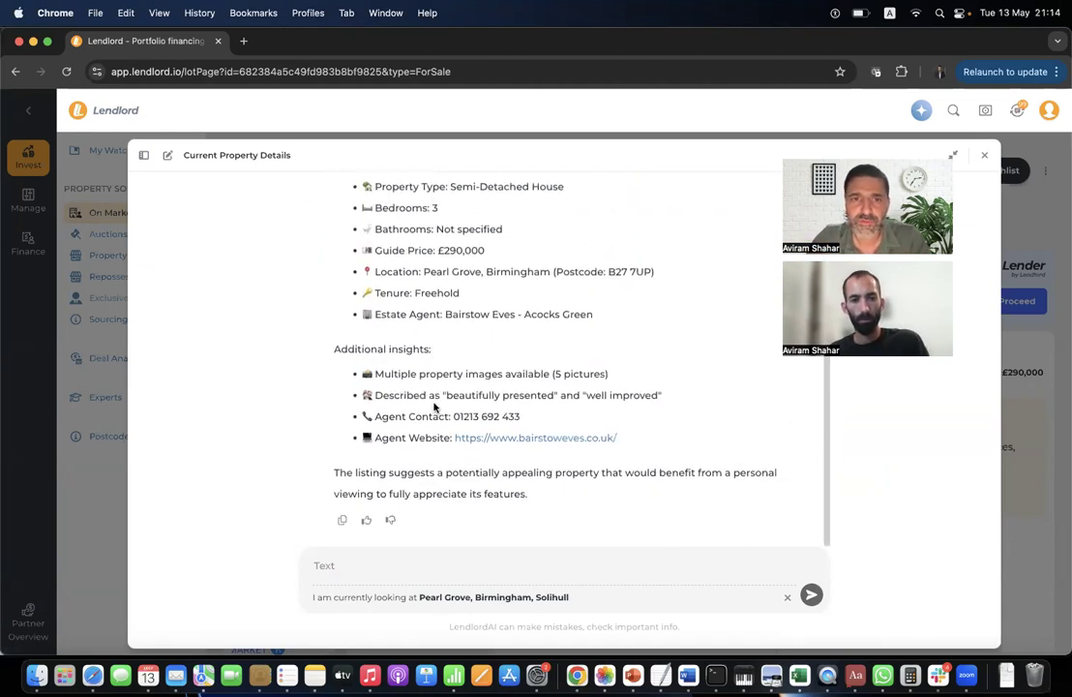
pyautogui.click(464, 565)
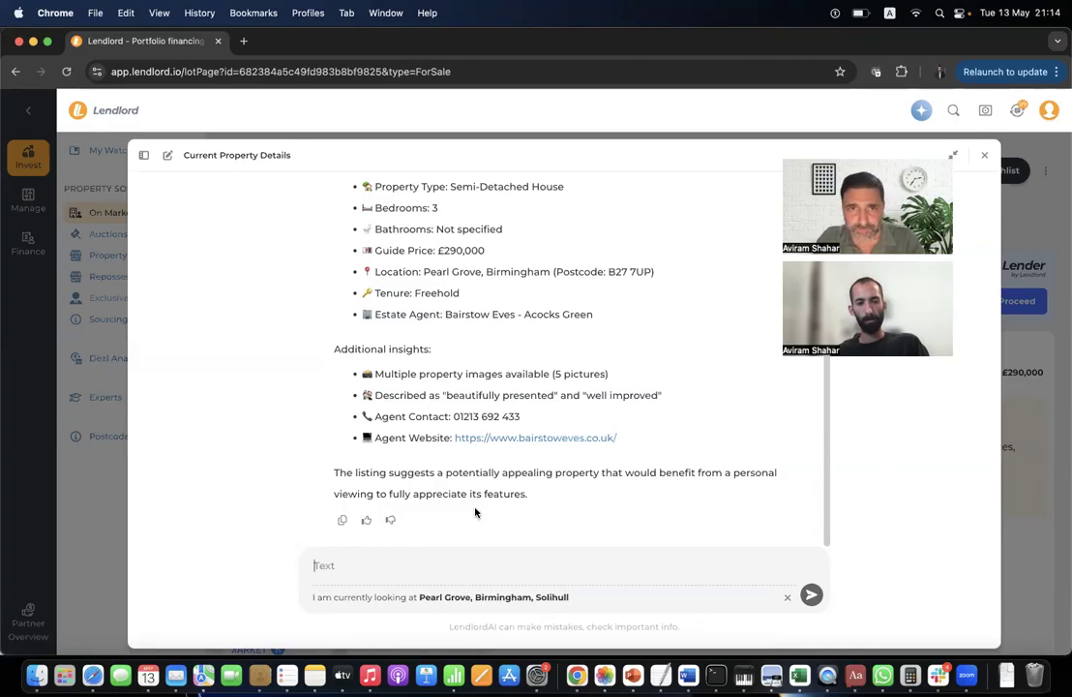
# Ask LendlordAI whether the 290k price makes sense, read its analysis, then close the chat.
pyautogui.write('Bas')
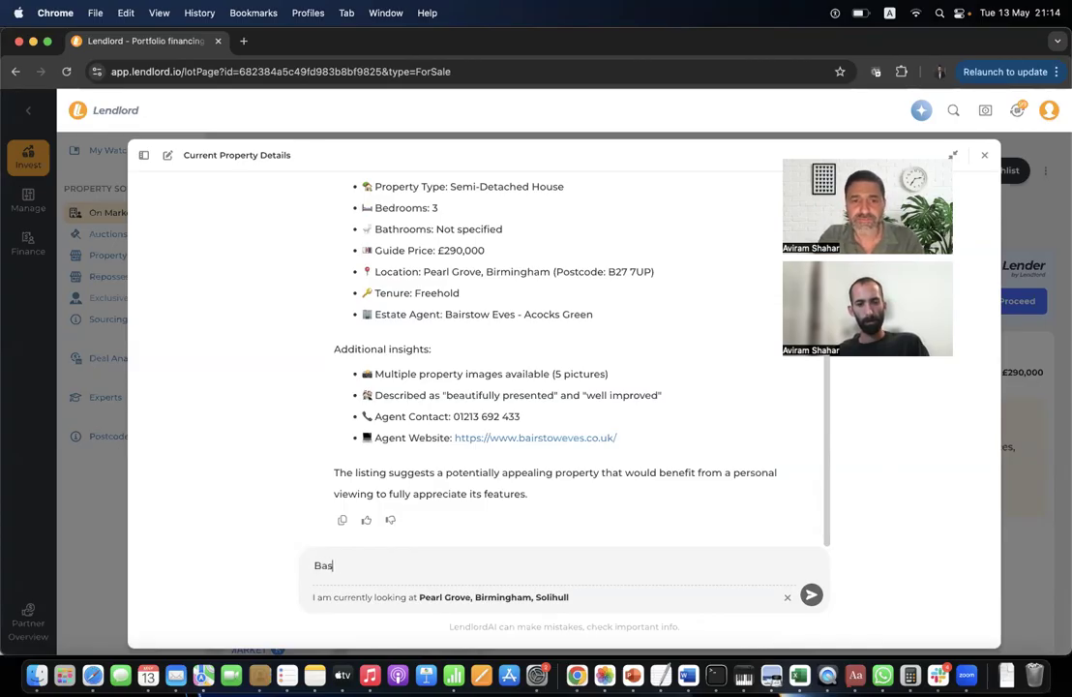
pyautogui.write('ed on the priced in this area is the')
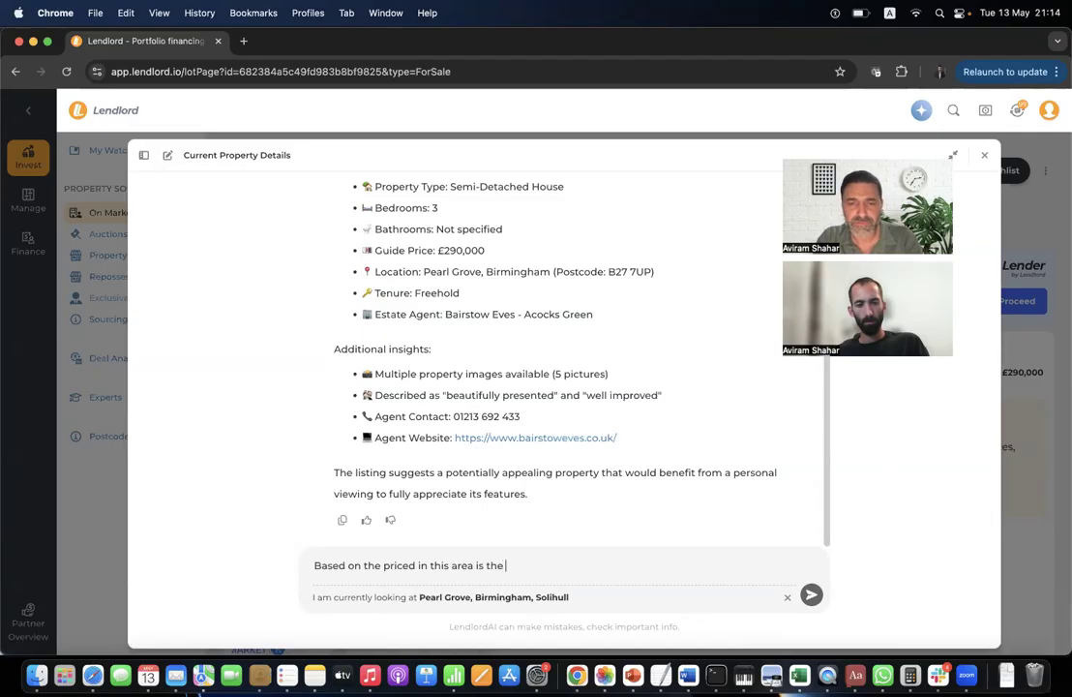
pyautogui.write('290k price makes sense?')
pyautogui.press('Return')
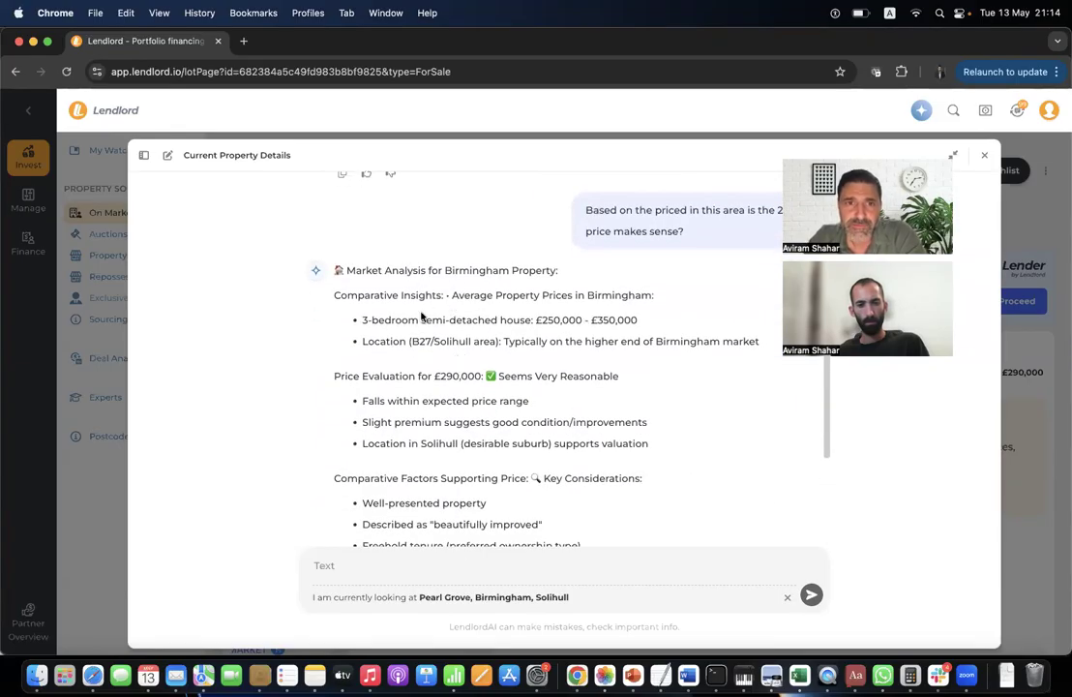
pyautogui.scroll(-1, 413, 295)
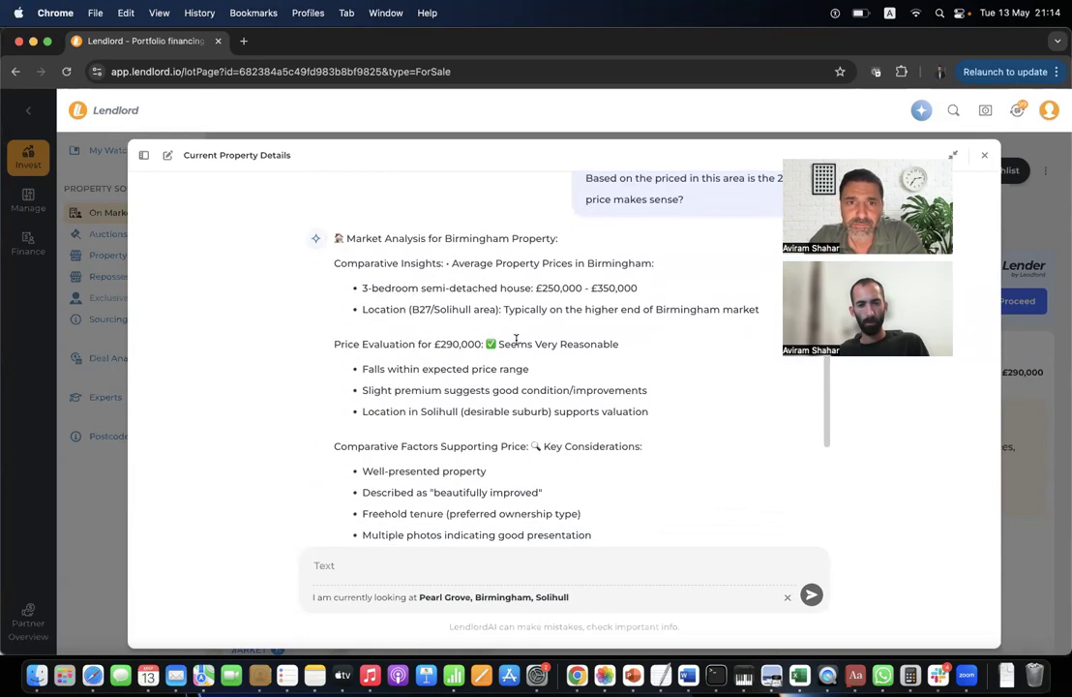
pyautogui.scroll(-2, 424, 290)
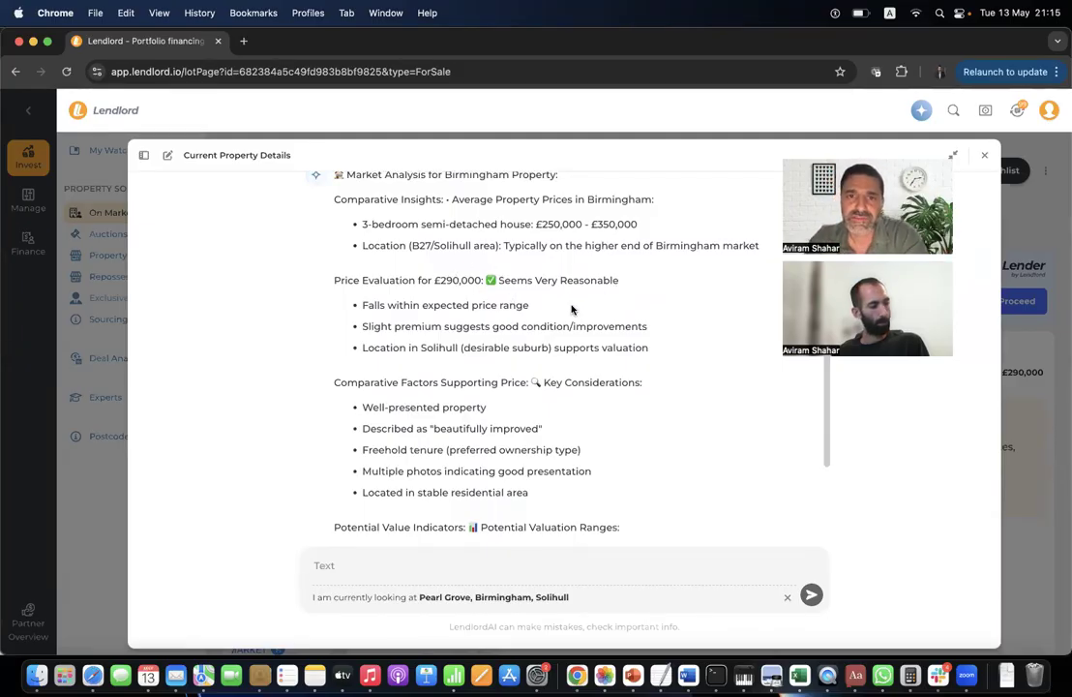
pyautogui.scroll(-3, 481, 360)
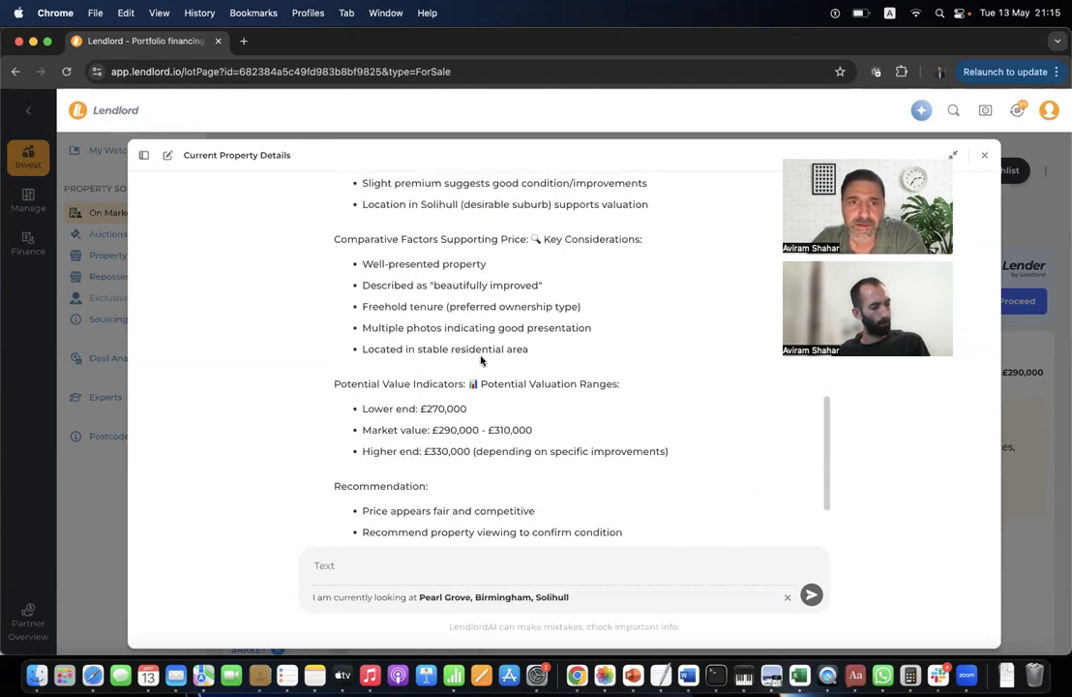
pyautogui.scroll(-3, 481, 360)
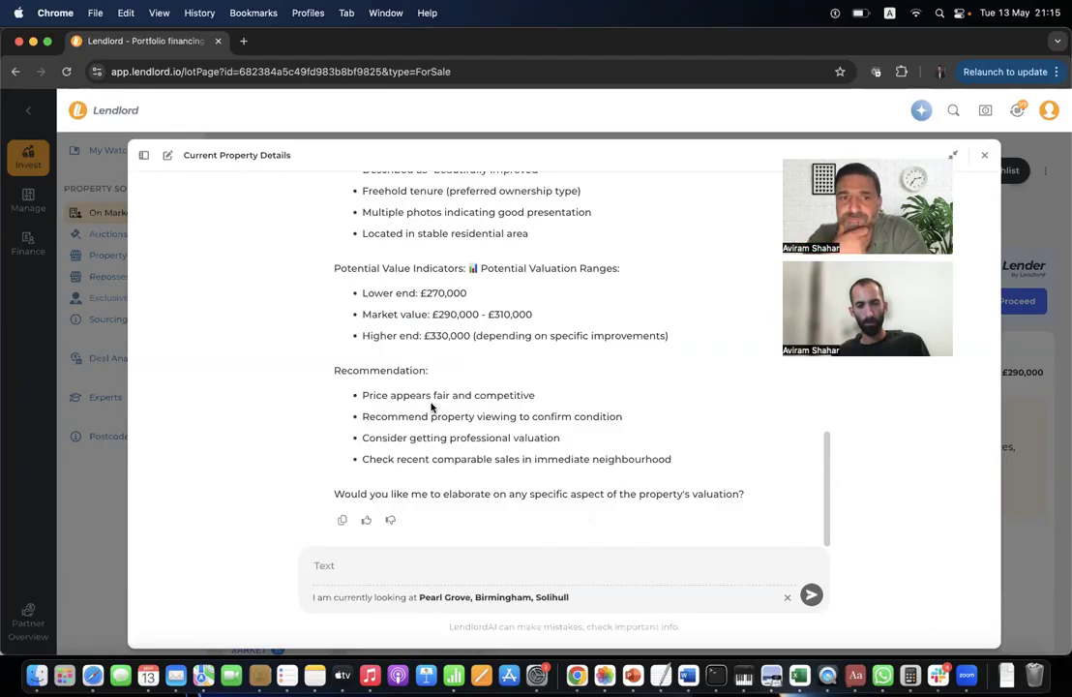
pyautogui.click(984, 154)
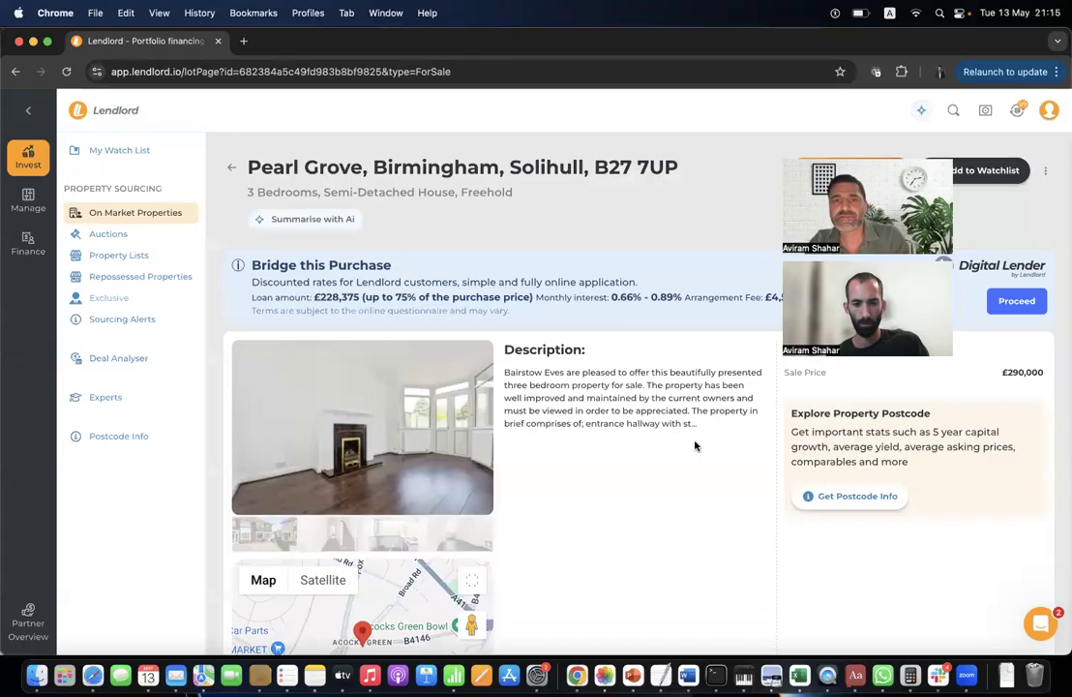
# In the Deal Analyser, analyse the saved Rightmove link for Northcourt Avenue, Reading as buy-to-let.
pyautogui.scroll(-10, 695, 445)
pyautogui.scroll(10, 694, 445)
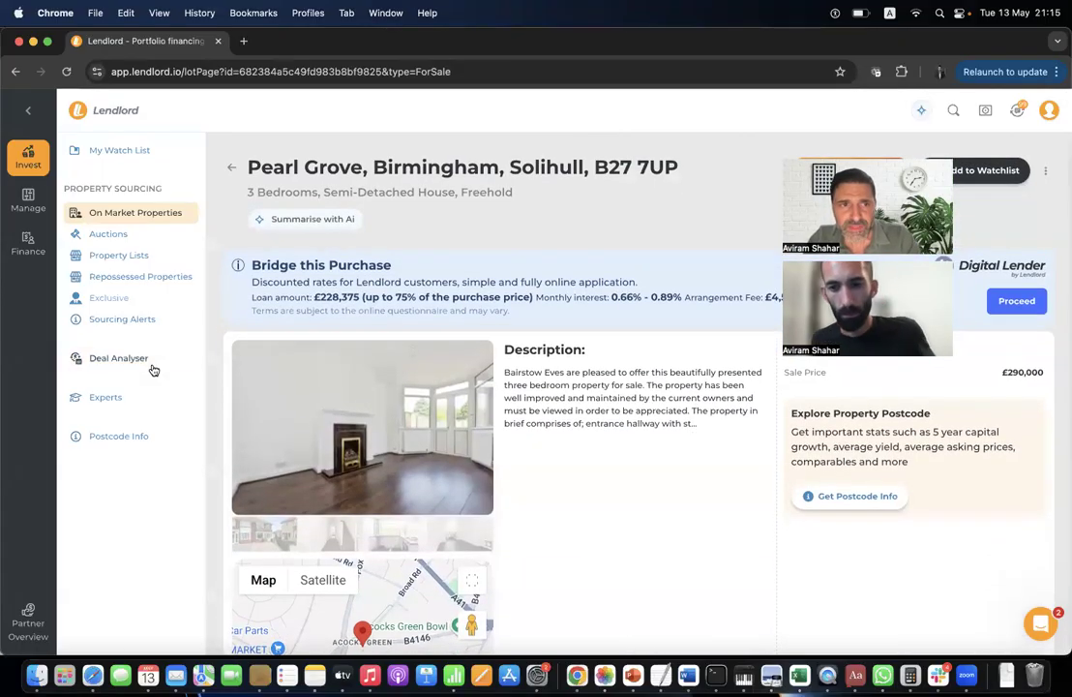
pyautogui.click(155, 363)
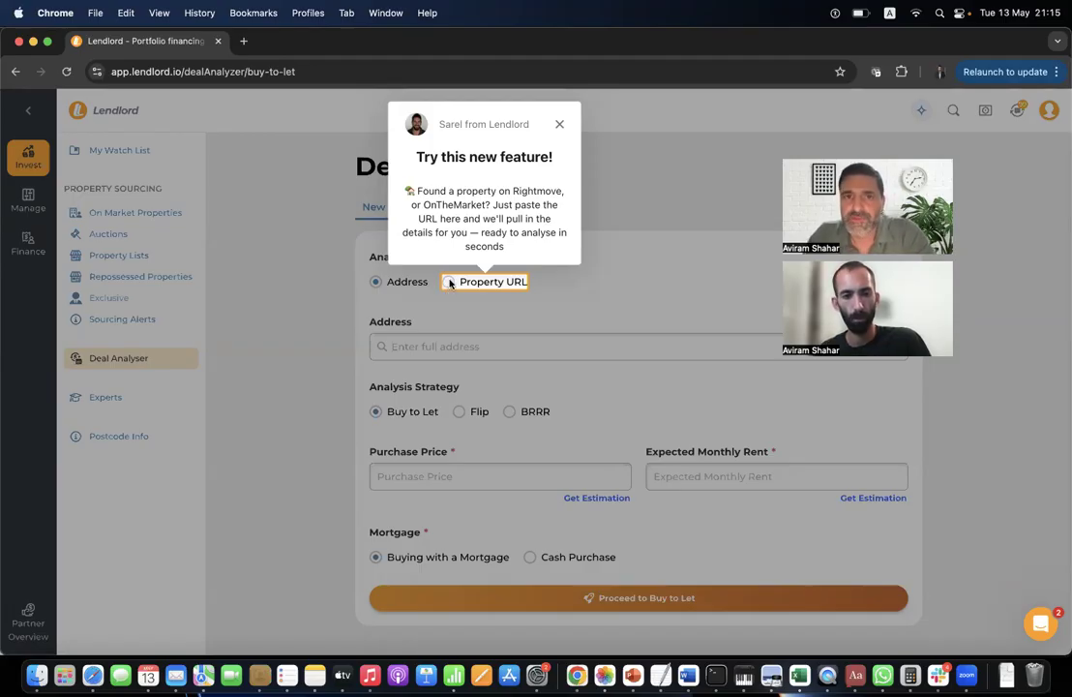
pyautogui.click(559, 124)
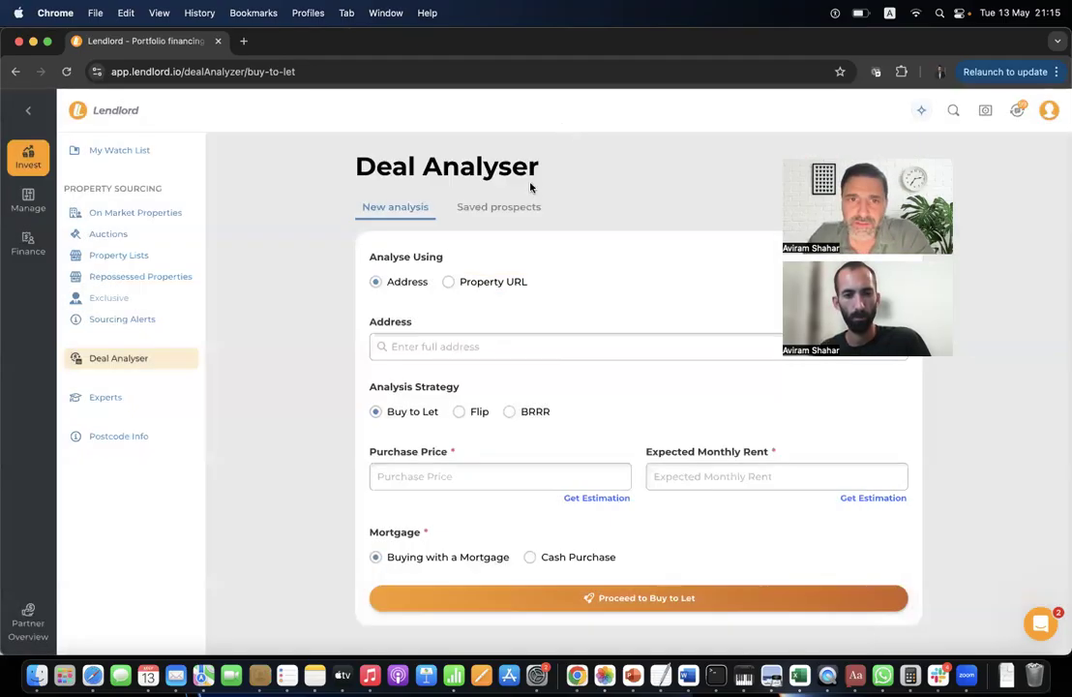
pyautogui.click(490, 282)
pyautogui.click(482, 346)
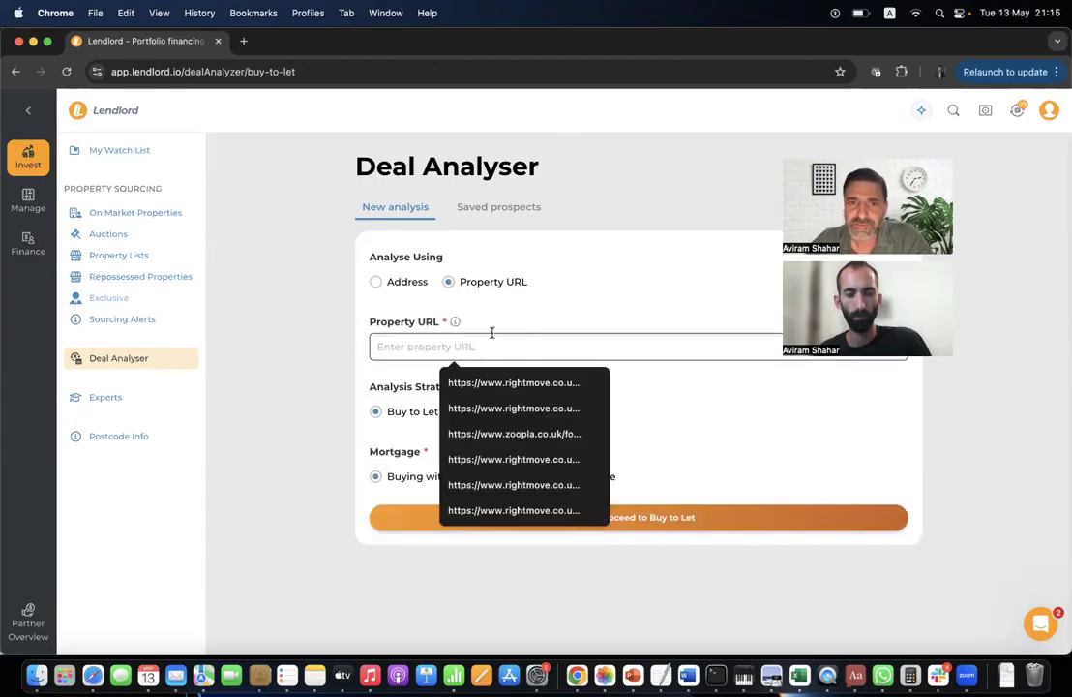
pyautogui.click(513, 382)
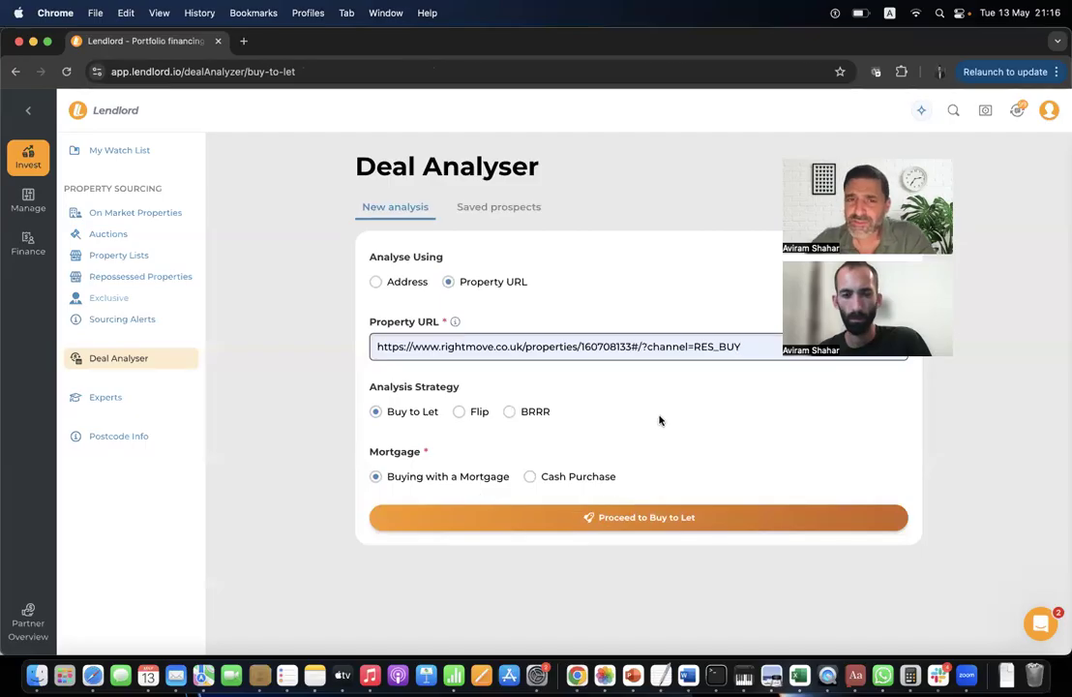
pyautogui.click(661, 518)
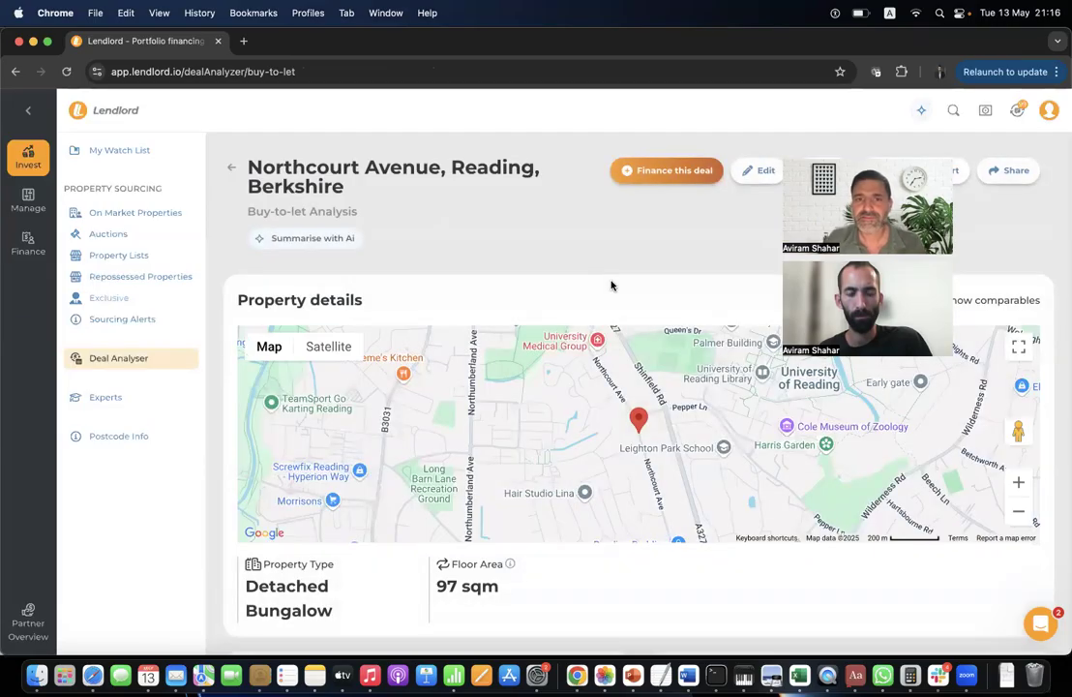
pyautogui.scroll(-5, 610, 285)
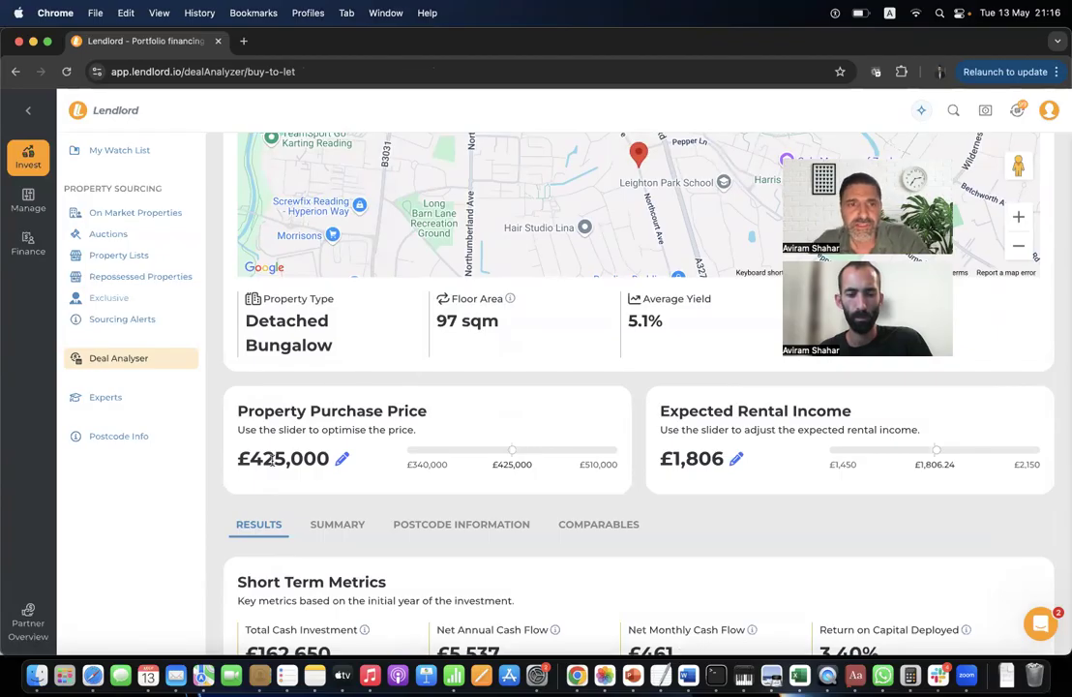
# Scroll through the Northcourt Avenue results metrics, highlighting the expected rental income figure.
pyautogui.moveTo(673, 460); pyautogui.dragTo(705, 465)
pyautogui.scroll(-5, 650, 472)
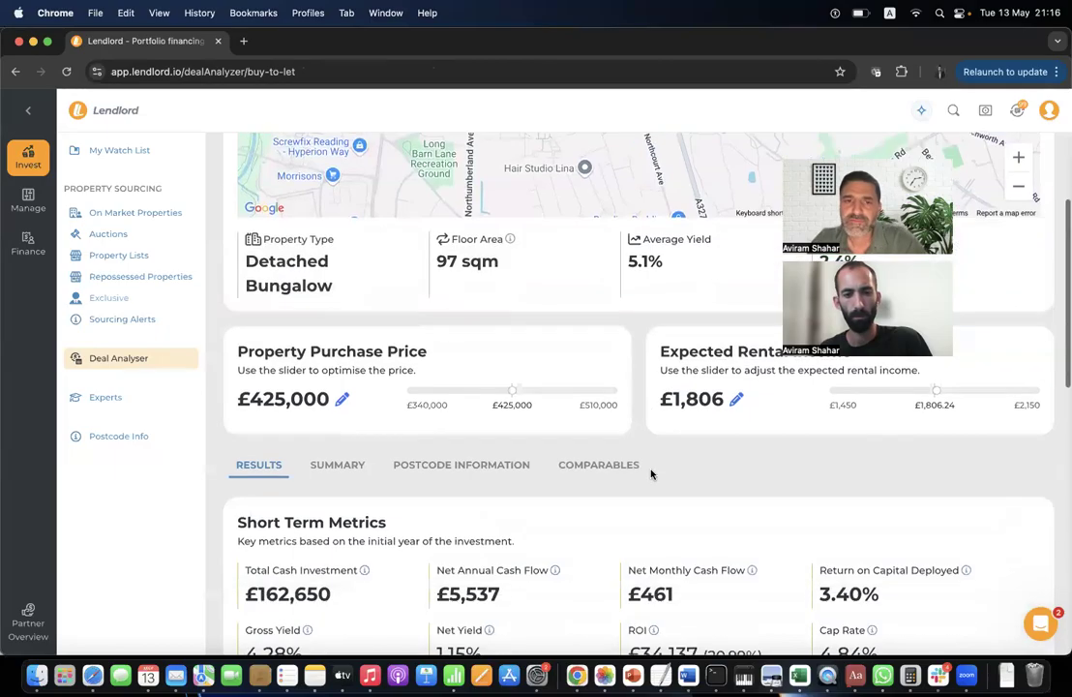
pyautogui.scroll(-3, 474, 397)
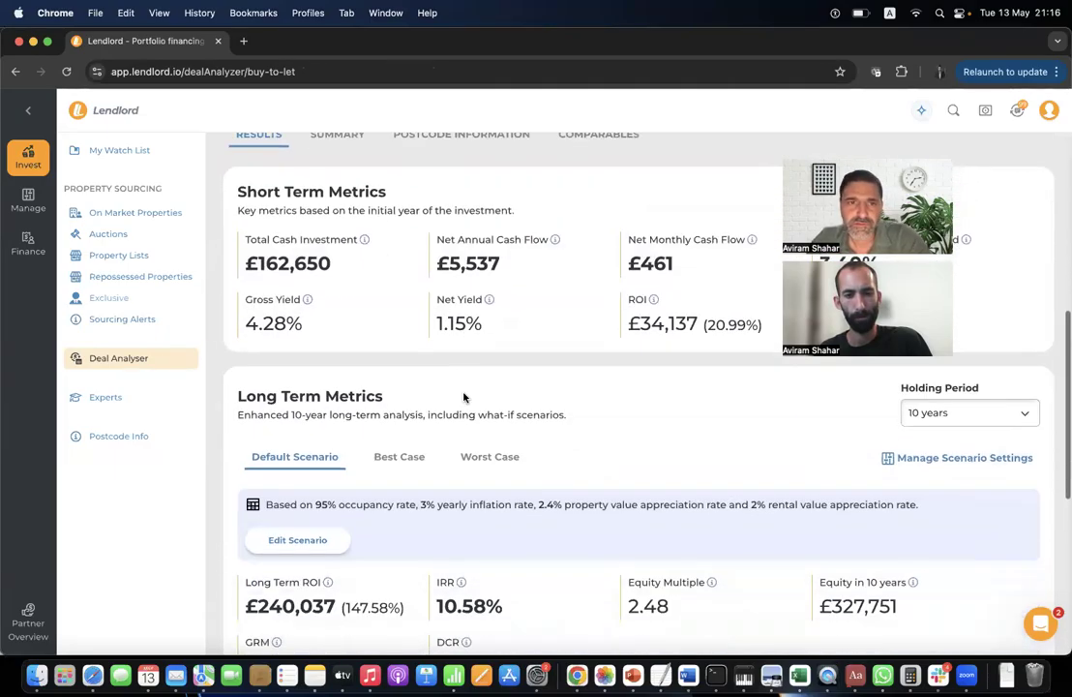
pyautogui.scroll(-5, 464, 399)
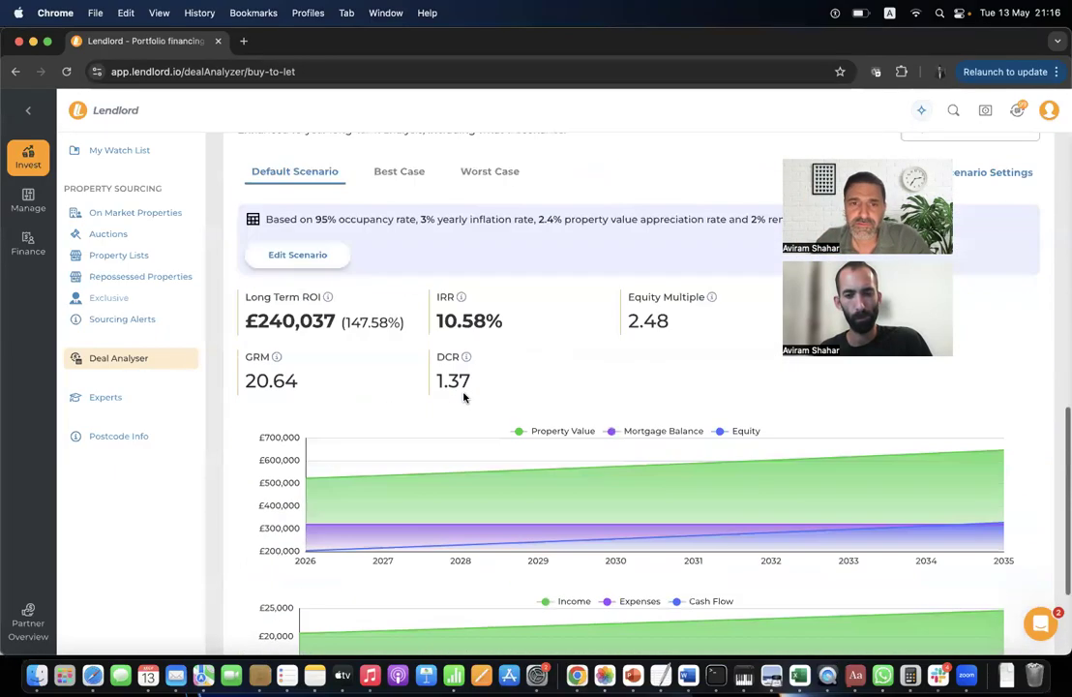
pyautogui.scroll(9, 438, 279)
pyautogui.scroll(10, 438, 280)
pyautogui.scroll(-5, 406, 407)
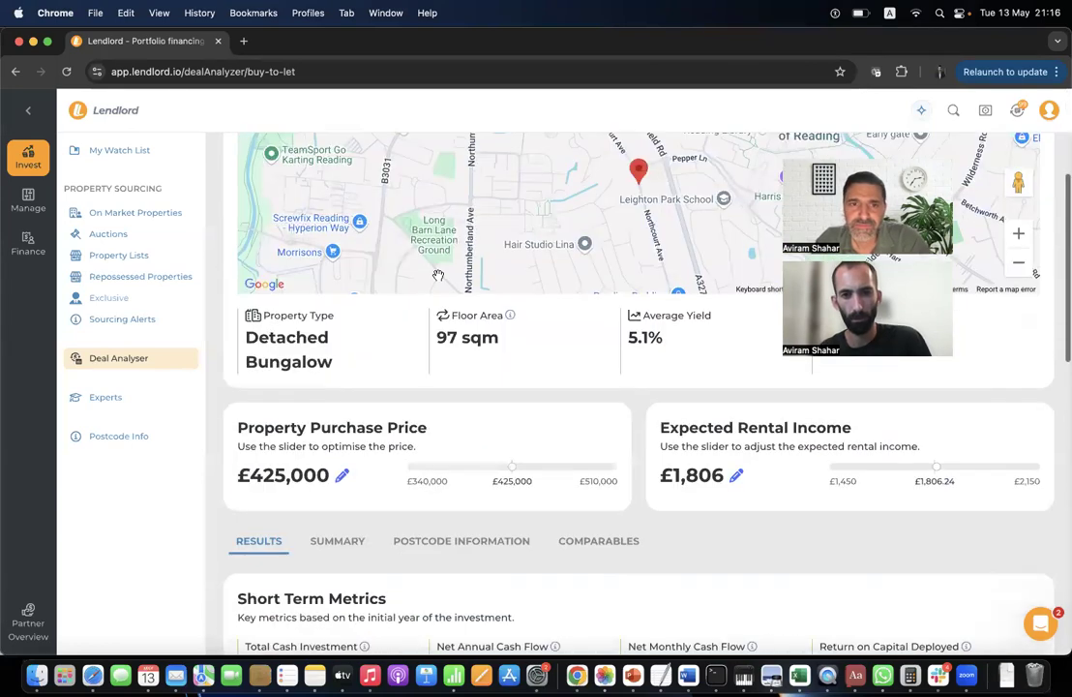
# Show the Summary: £481,400 purchase costs and a 75% LTV interest-only loan at 4.63%.
pyautogui.click(348, 538)
pyautogui.scroll(-5, 387, 425)
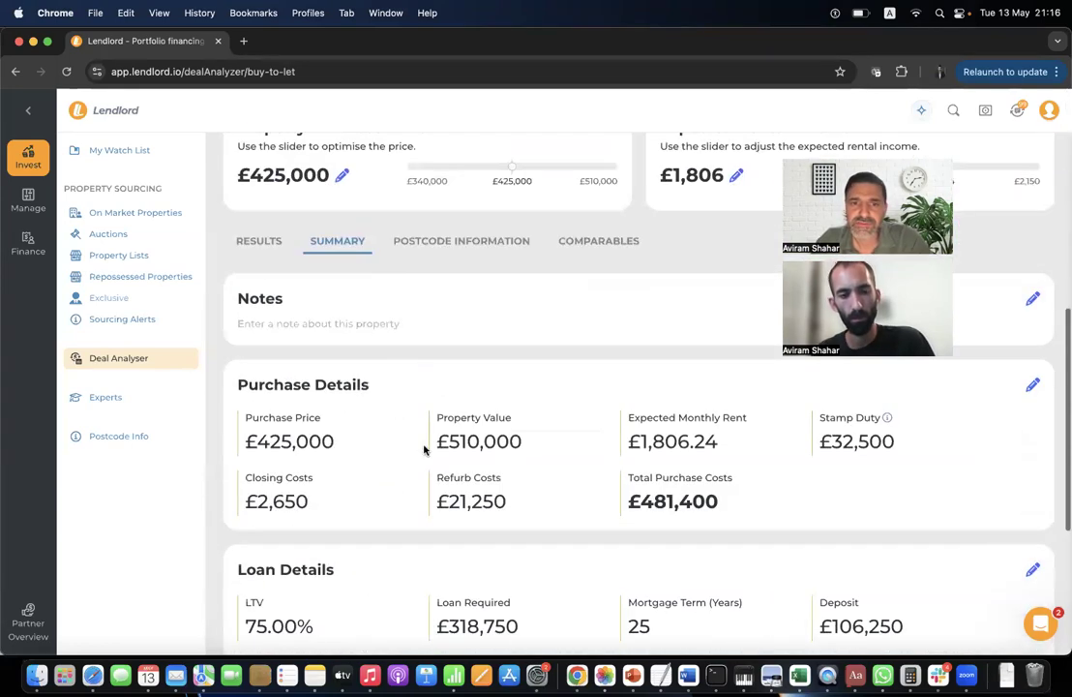
pyautogui.scroll(-4, 550, 362)
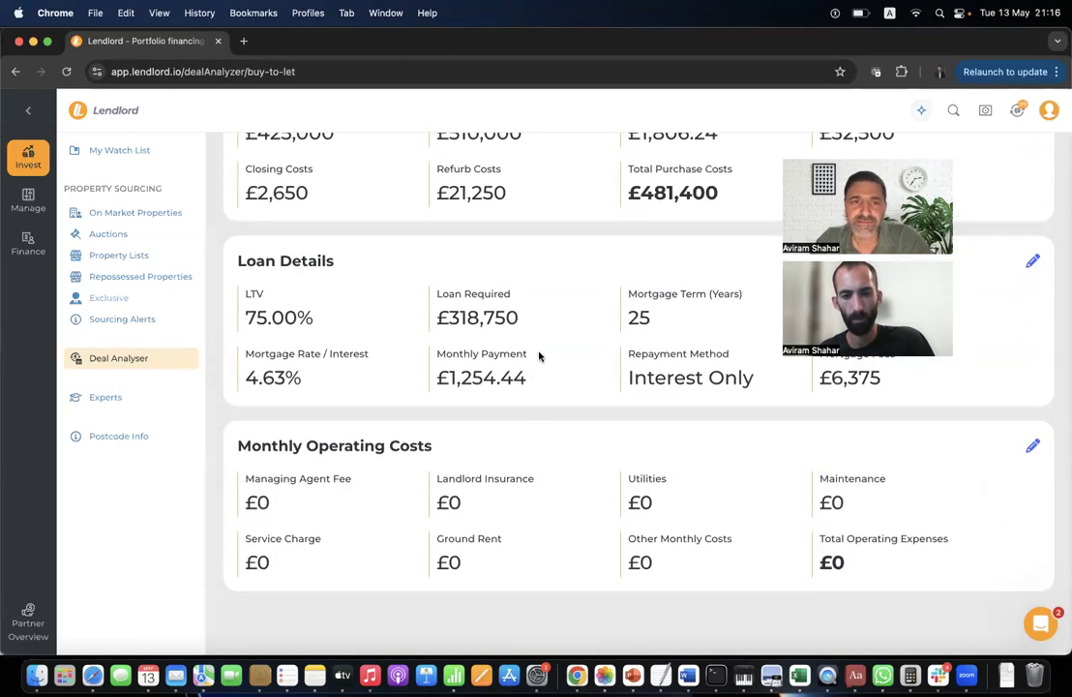
pyautogui.scroll(2, 455, 377)
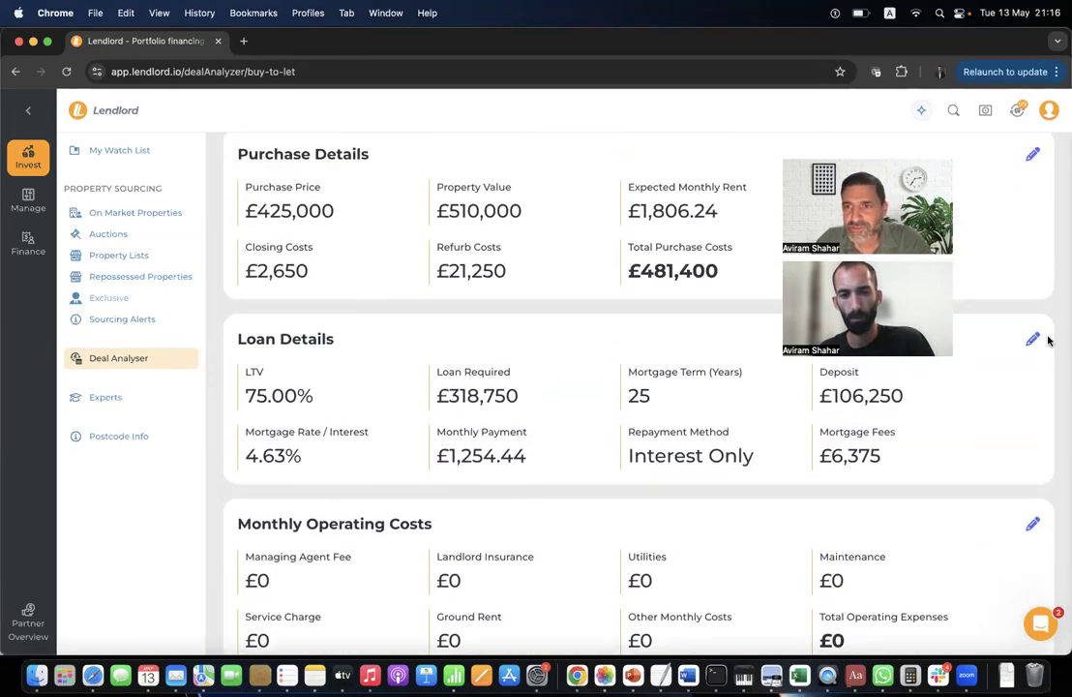
# Inspect the Northcourt Avenue loan details in Edit Prospect, cancel, and return to the analysis top.
pyautogui.click(1033, 338)
pyautogui.scroll(-4, 558, 488)
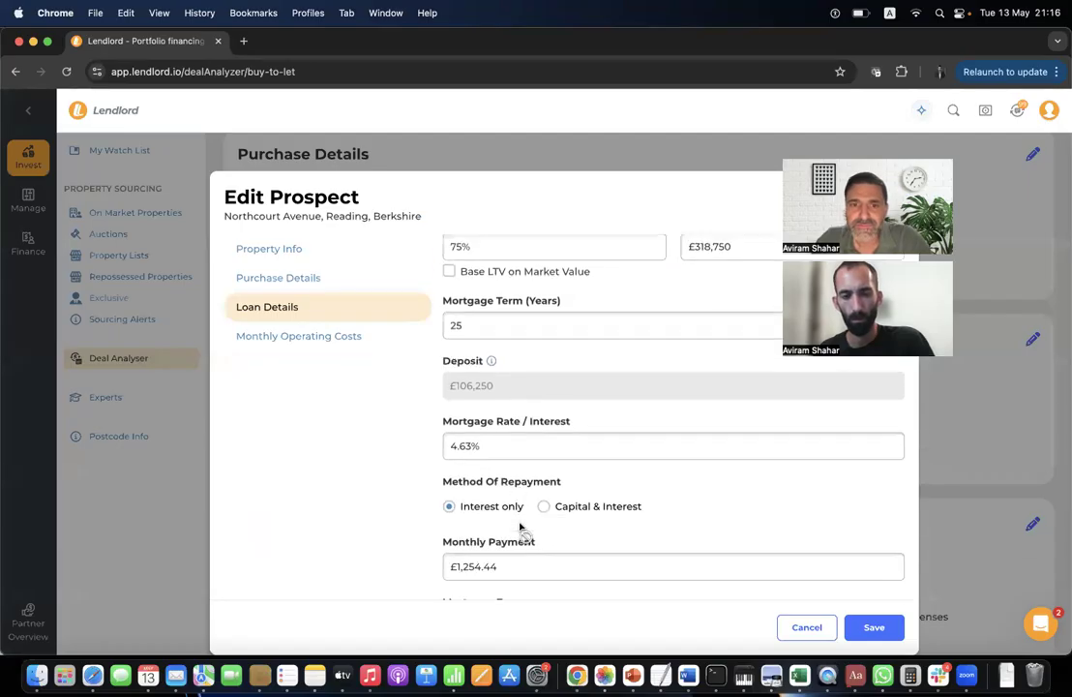
pyautogui.scroll(-6, 502, 552)
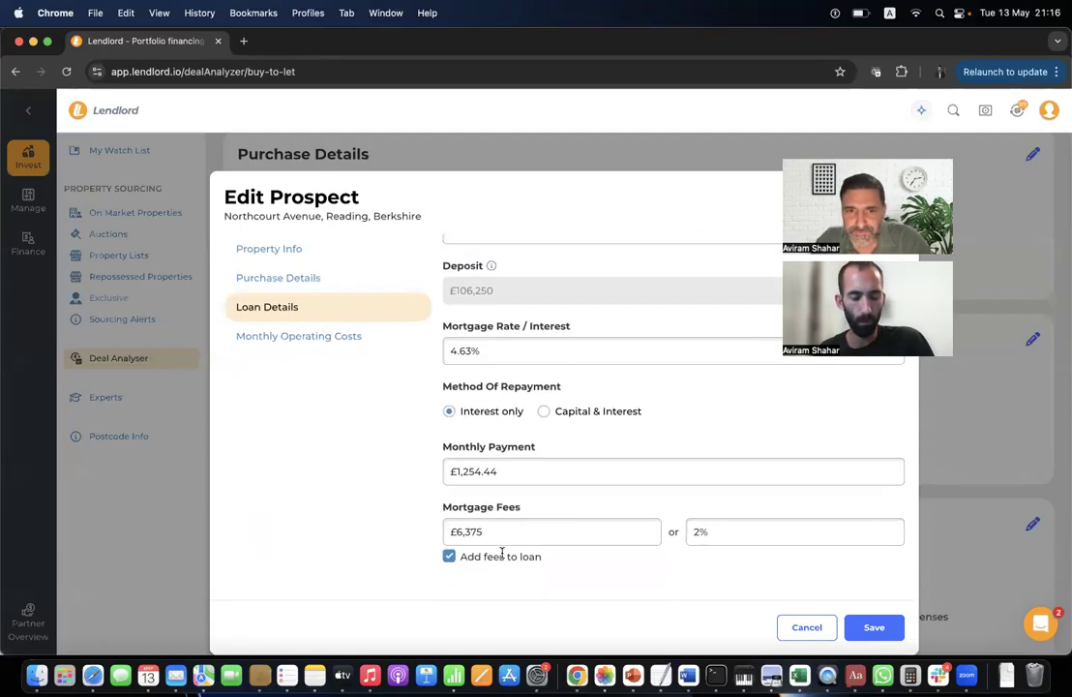
pyautogui.scroll(10, 502, 557)
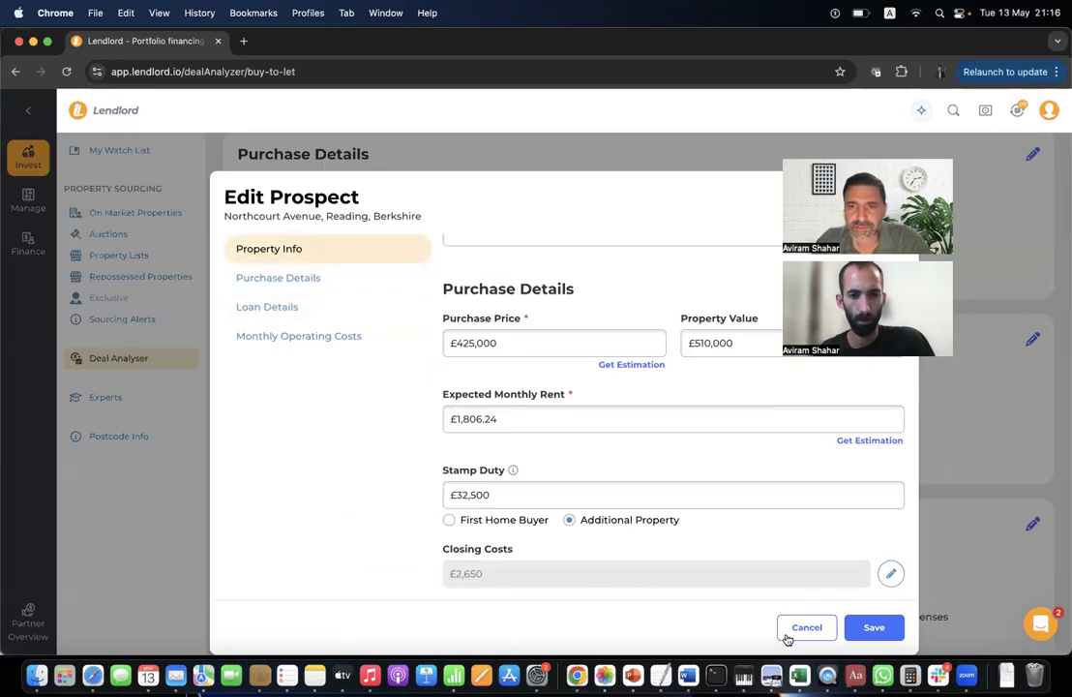
pyautogui.click(807, 627)
pyautogui.scroll(10, 393, 328)
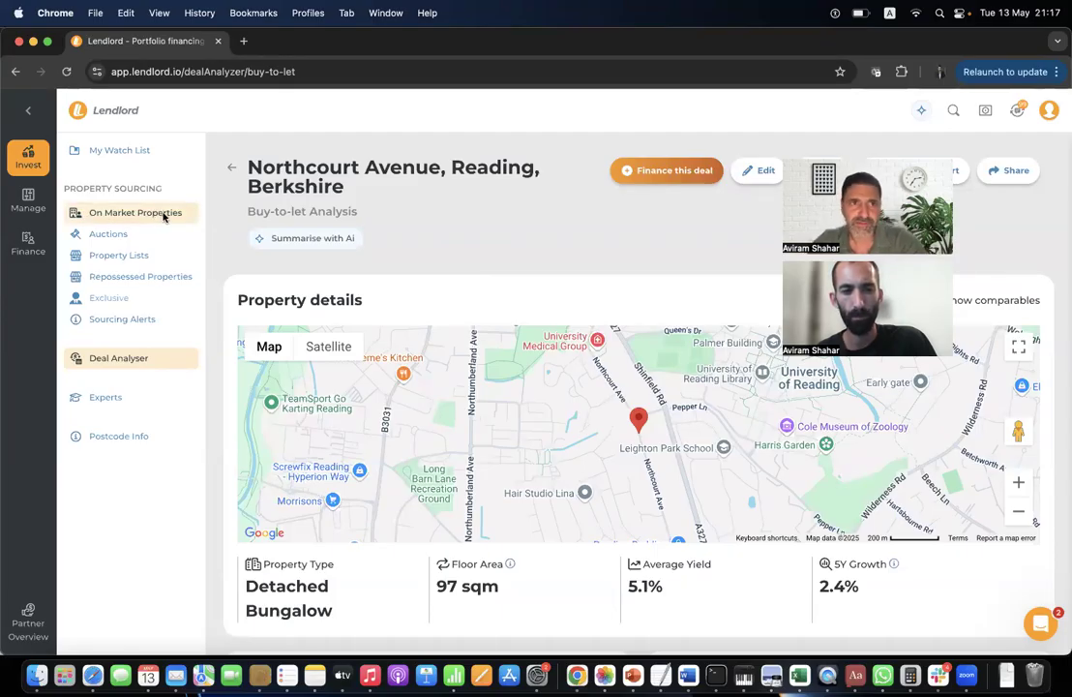
# Load app.lendlord.io in a new browser tab and dismiss the webinar banner.
pyautogui.click(243, 42)
pyautogui.write('ap')
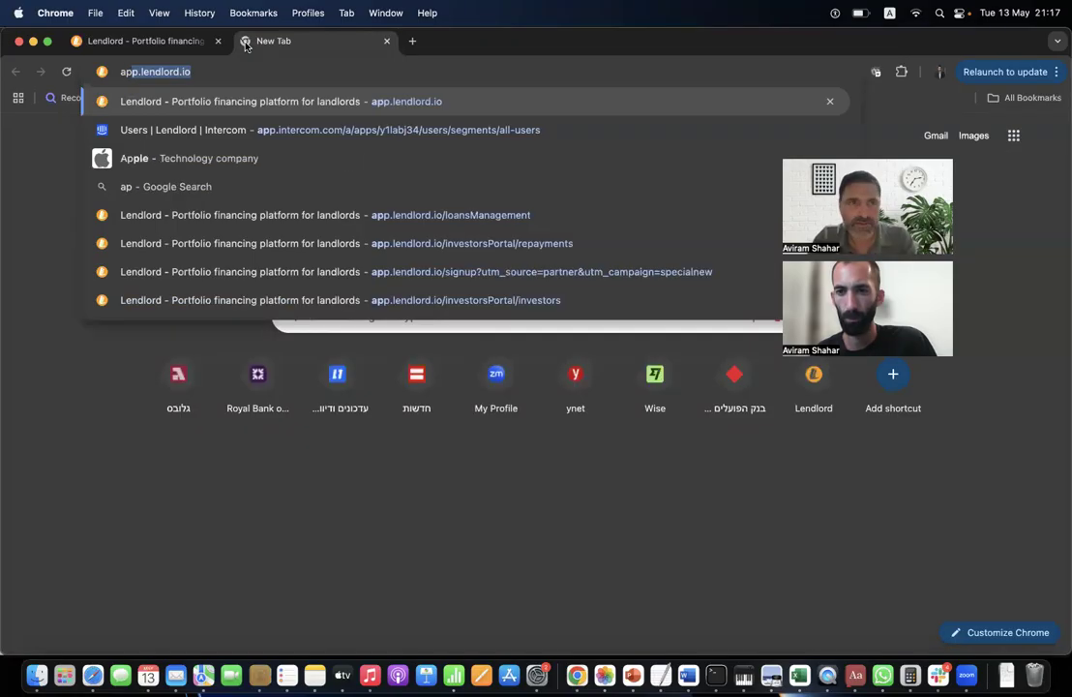
pyautogui.press('Return')
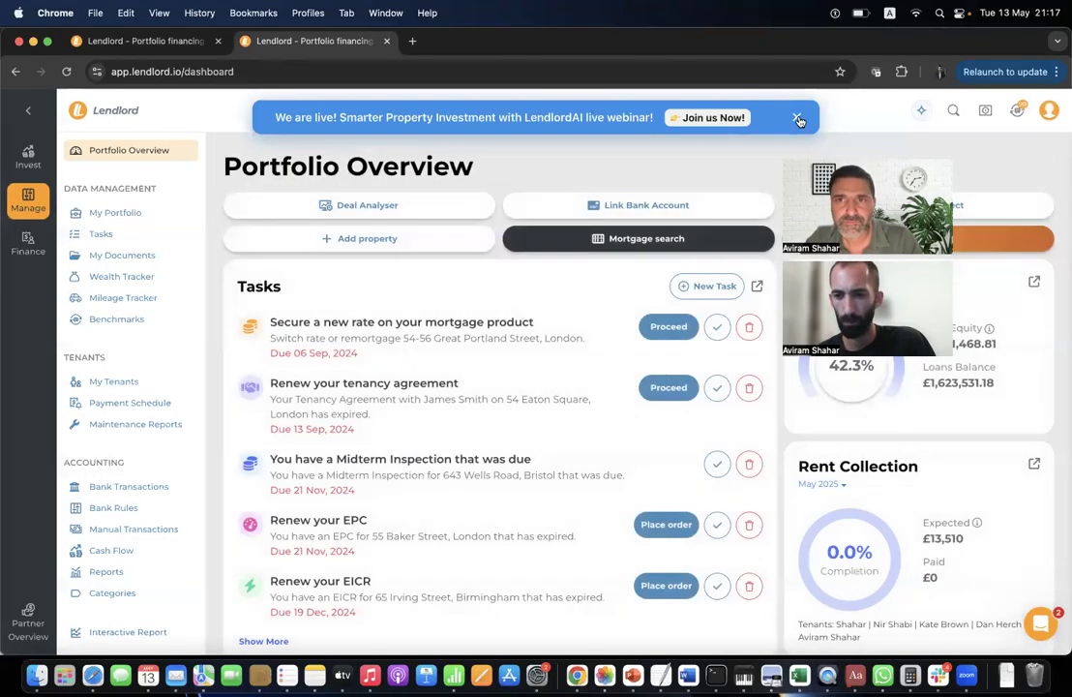
pyautogui.click(799, 119)
# Browse the Invest on-market property listings, then move on to the Auction Lots listings.
pyautogui.click(28, 155)
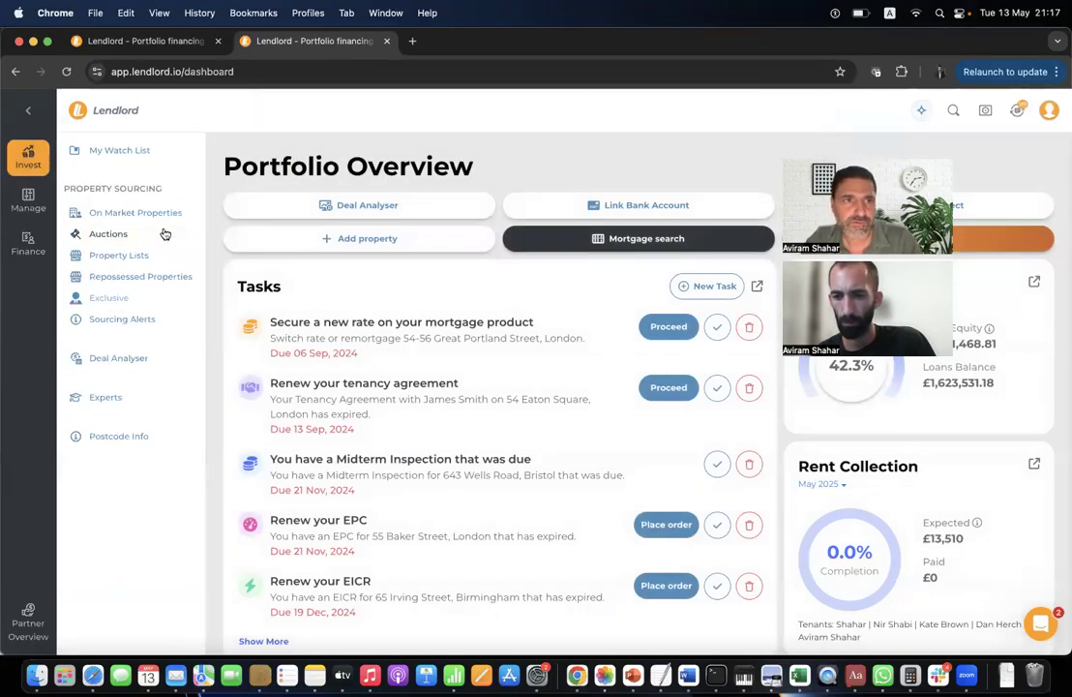
pyautogui.click(156, 214)
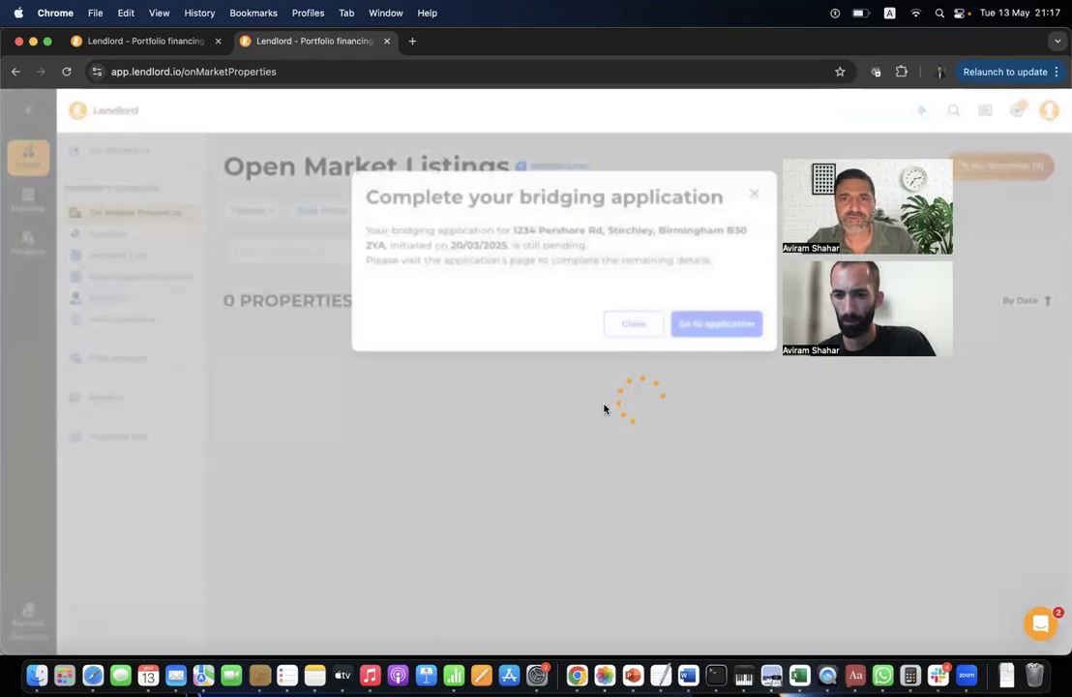
pyautogui.click(631, 322)
pyautogui.scroll(-6, 667, 486)
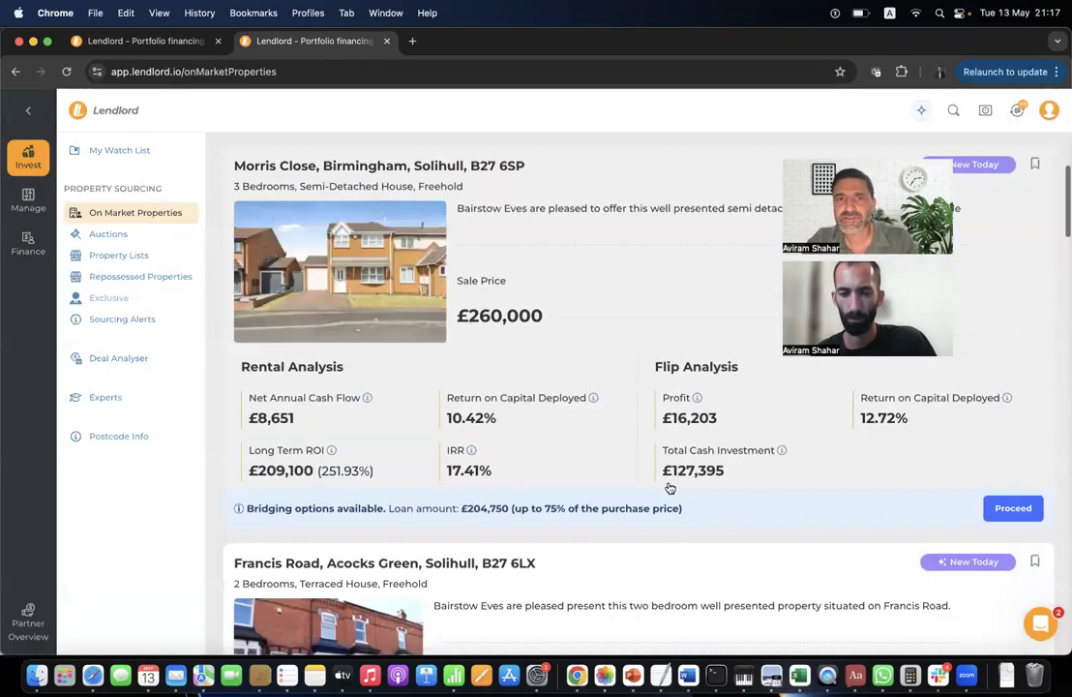
pyautogui.scroll(-7, 670, 488)
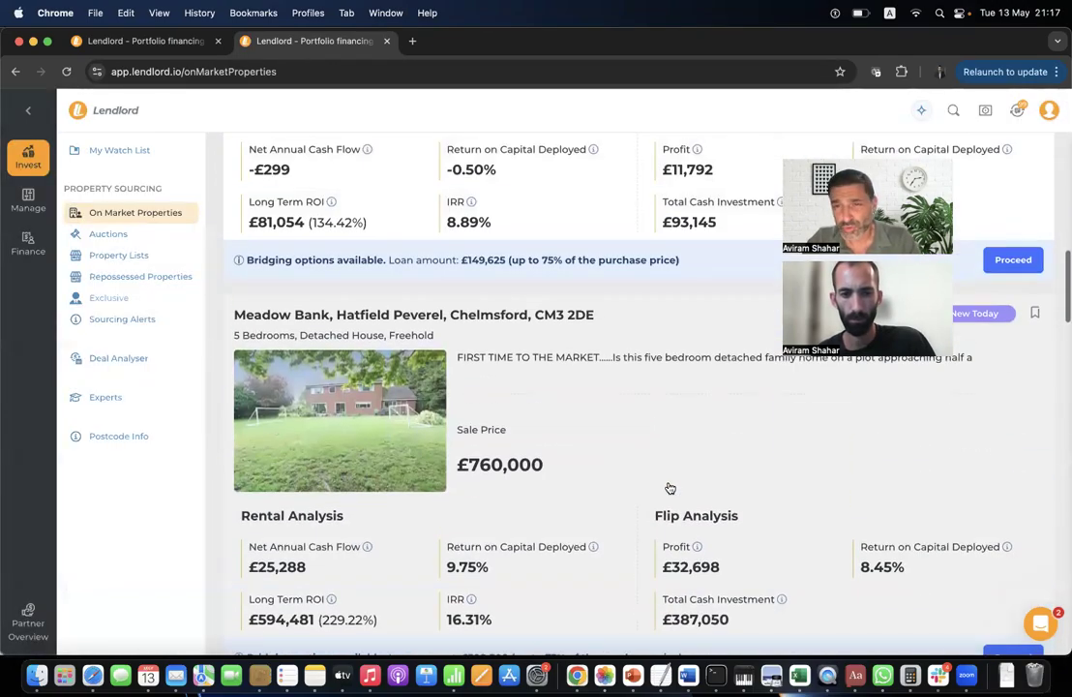
pyautogui.scroll(8, 669, 488)
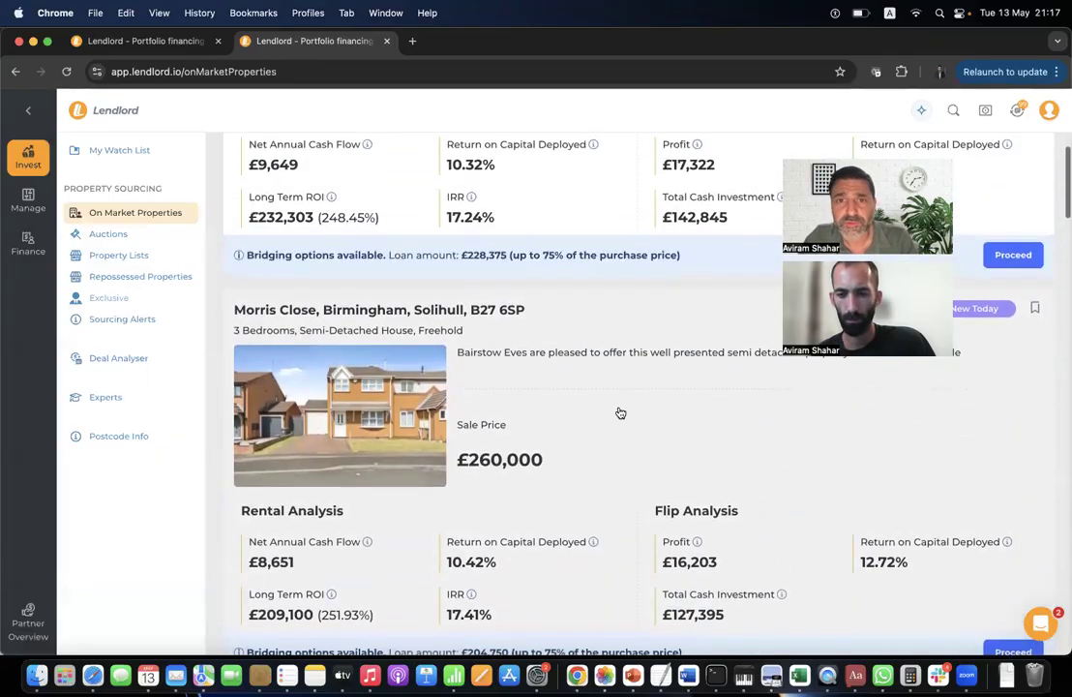
pyautogui.scroll(10, 621, 413)
pyautogui.click(112, 235)
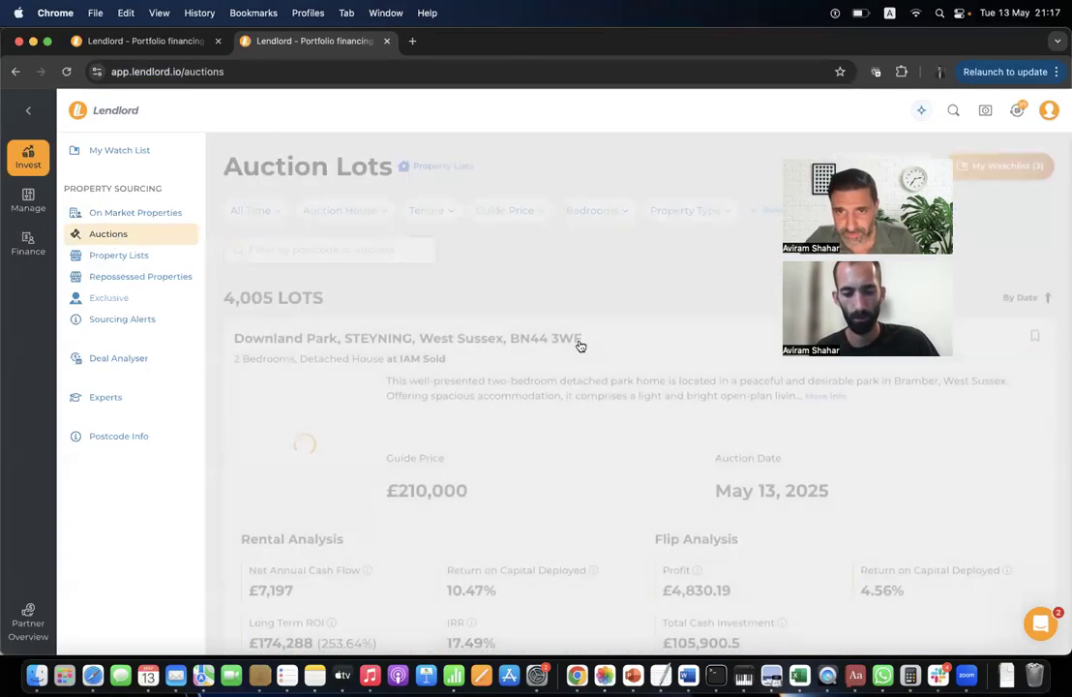
# Open the £200,000 Cheddon Road, Taunton auction lot and follow Place Bid to the auctioneer.
pyautogui.scroll(-5, 607, 415)
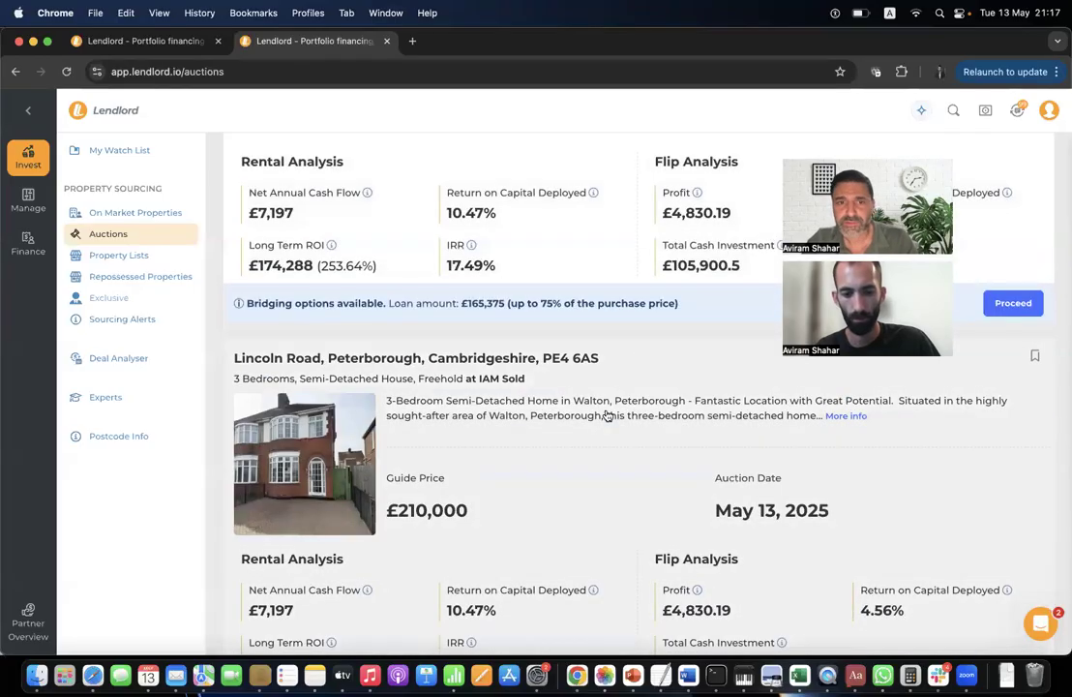
pyautogui.scroll(-10, 607, 415)
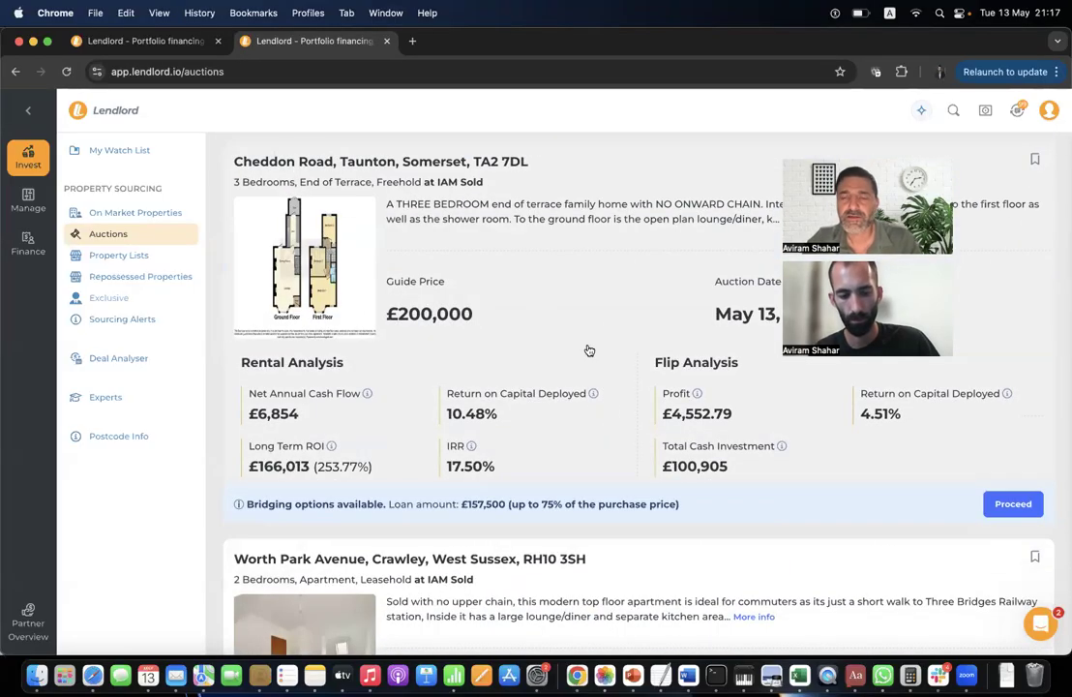
pyautogui.click(522, 273)
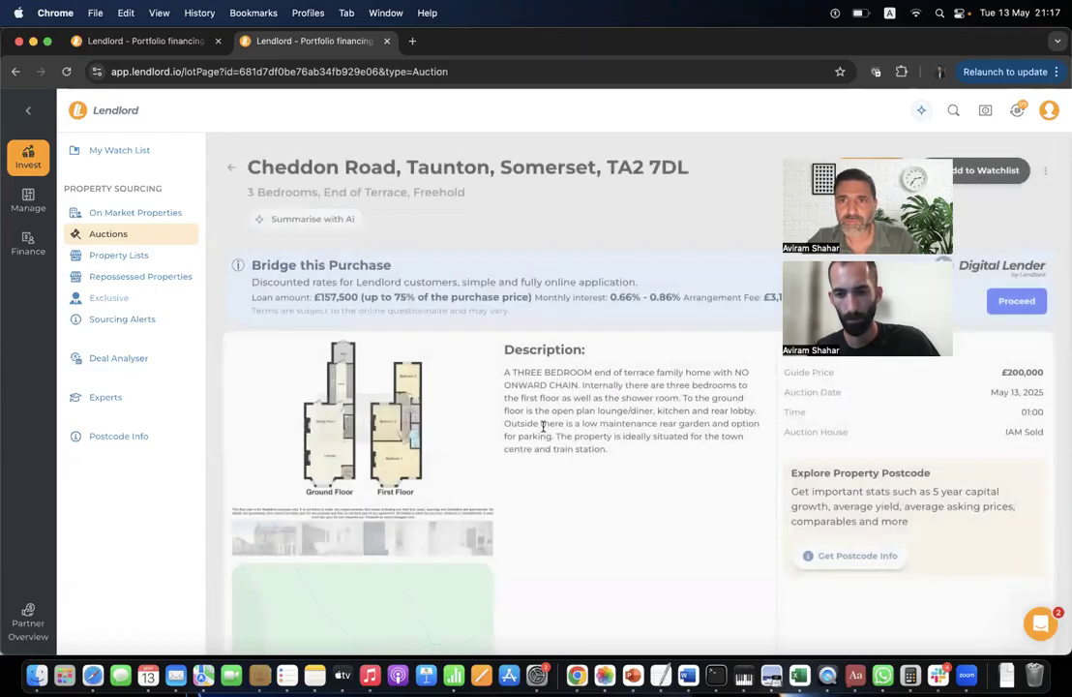
pyautogui.scroll(-5, 584, 419)
pyautogui.scroll(5, 584, 419)
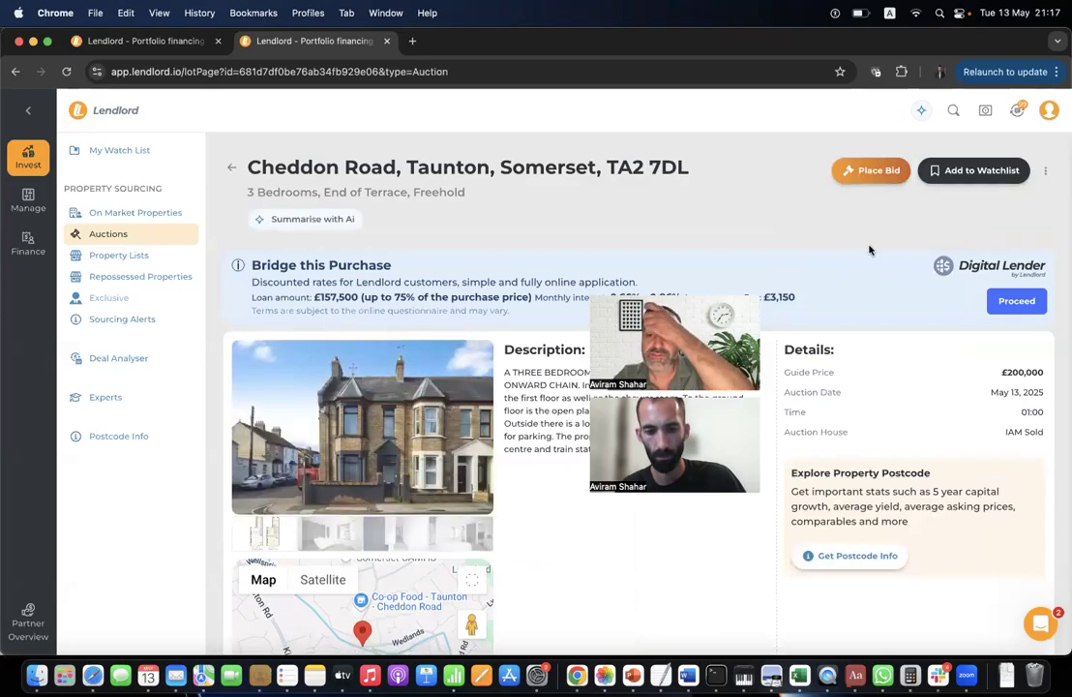
pyautogui.click(869, 175)
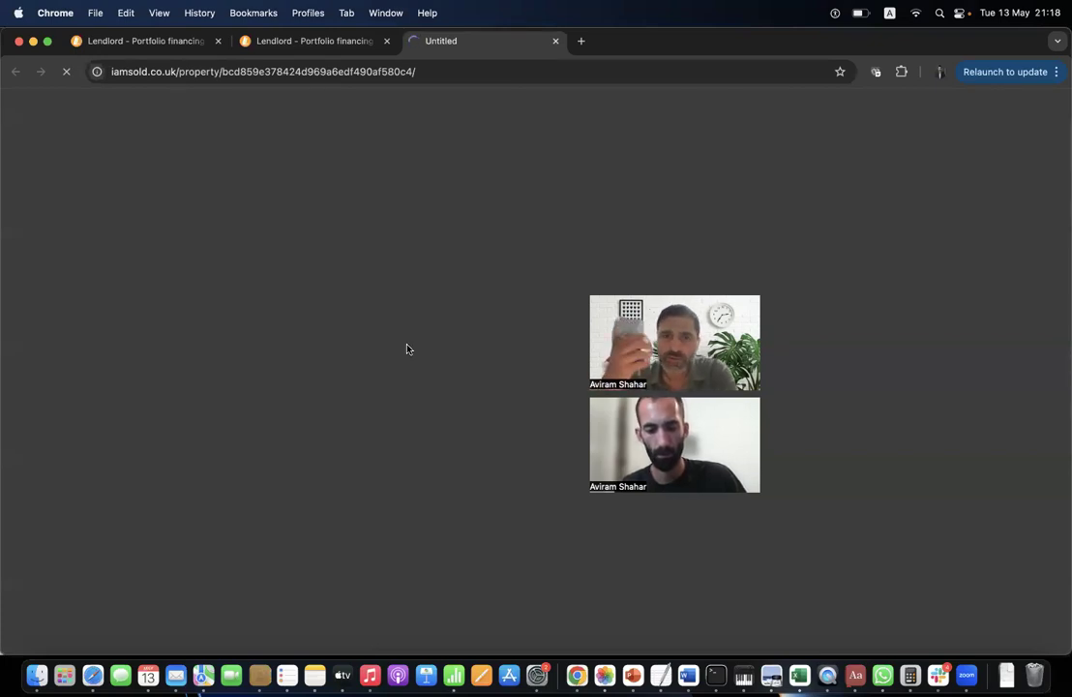
# Scroll through the iamsold overview of the 3 bed end-of-terrace on Cheddon Road, Taunton.
pyautogui.scroll(-1, 349, 454)
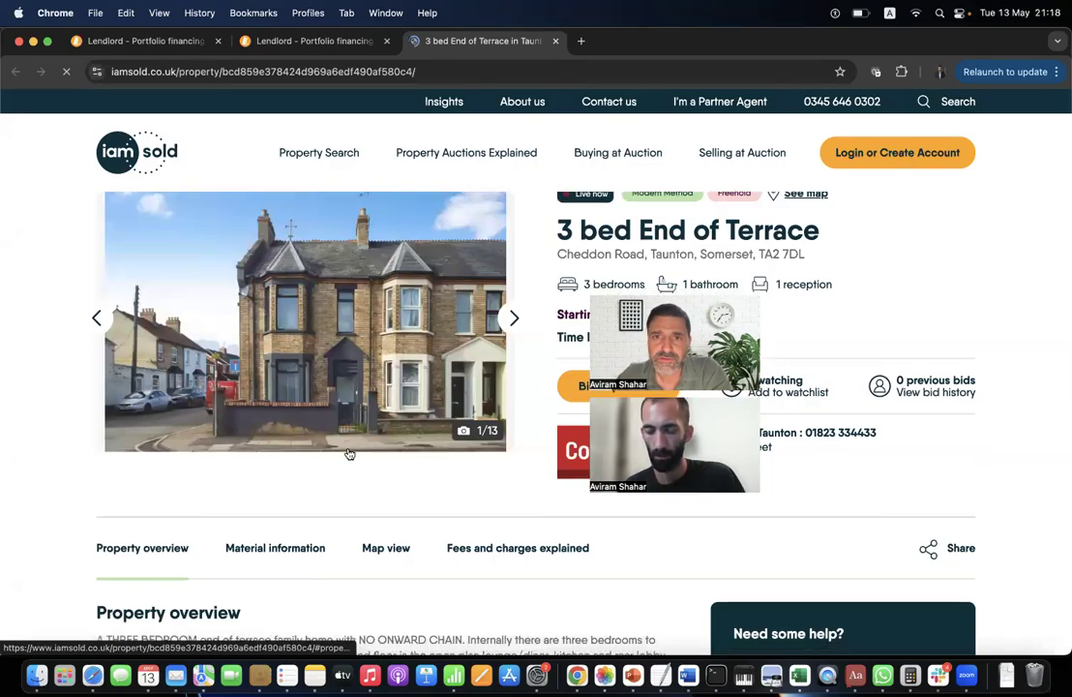
pyautogui.scroll(-5, 349, 453)
pyautogui.scroll(5, 350, 454)
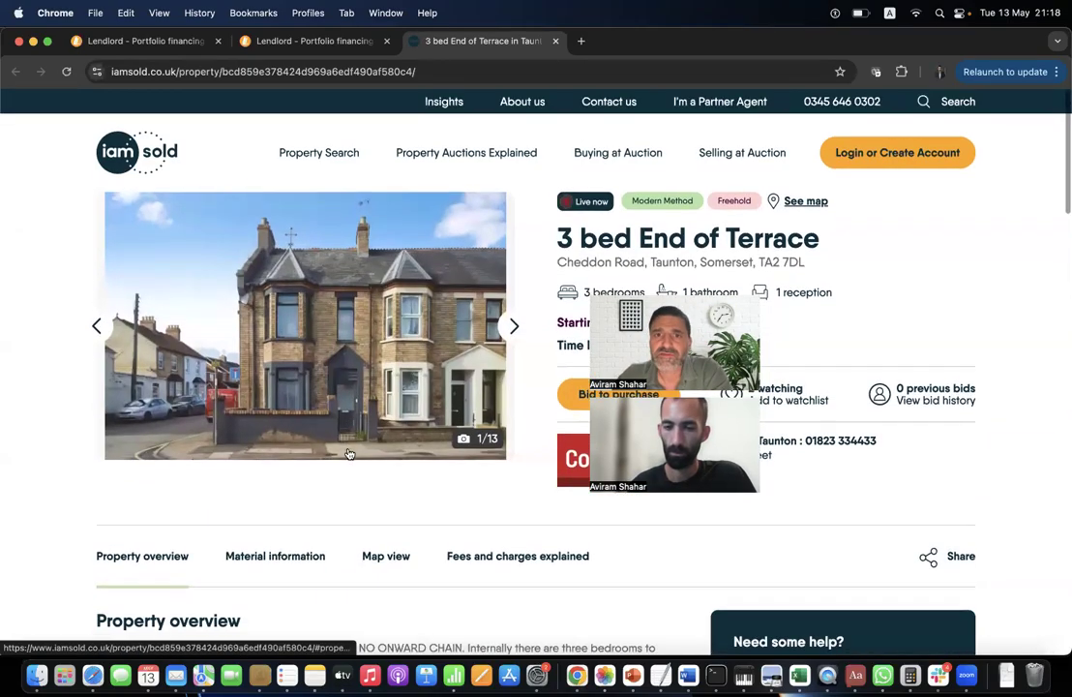
# Back in Lendlord, choose the Back on market property list and save the selection.
pyautogui.click(315, 41)
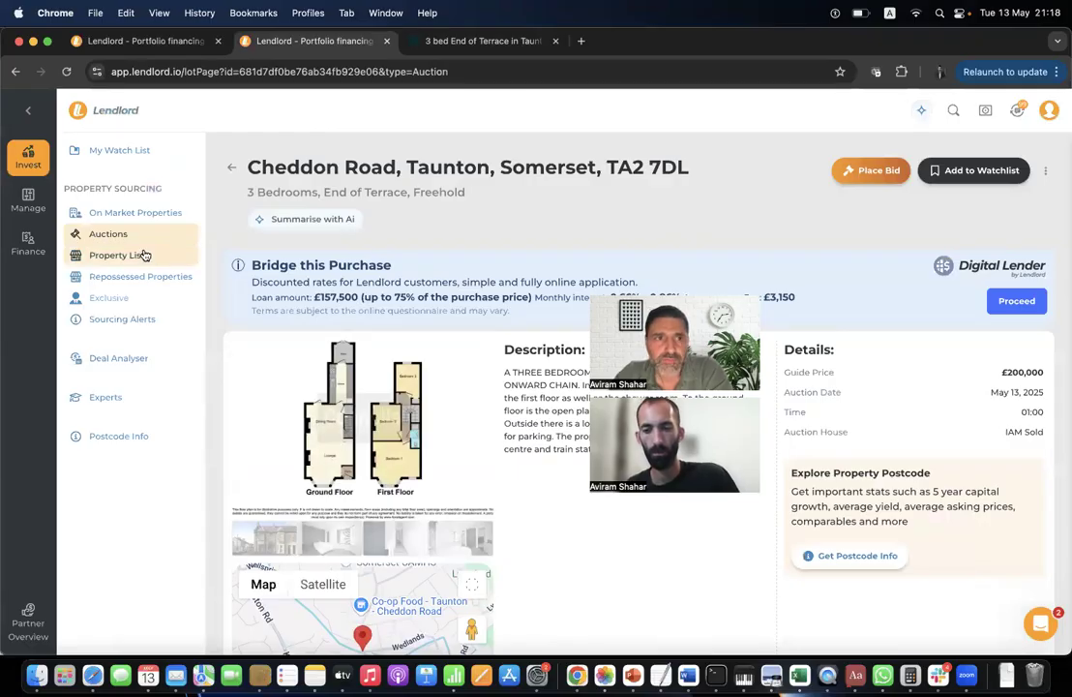
pyautogui.click(143, 255)
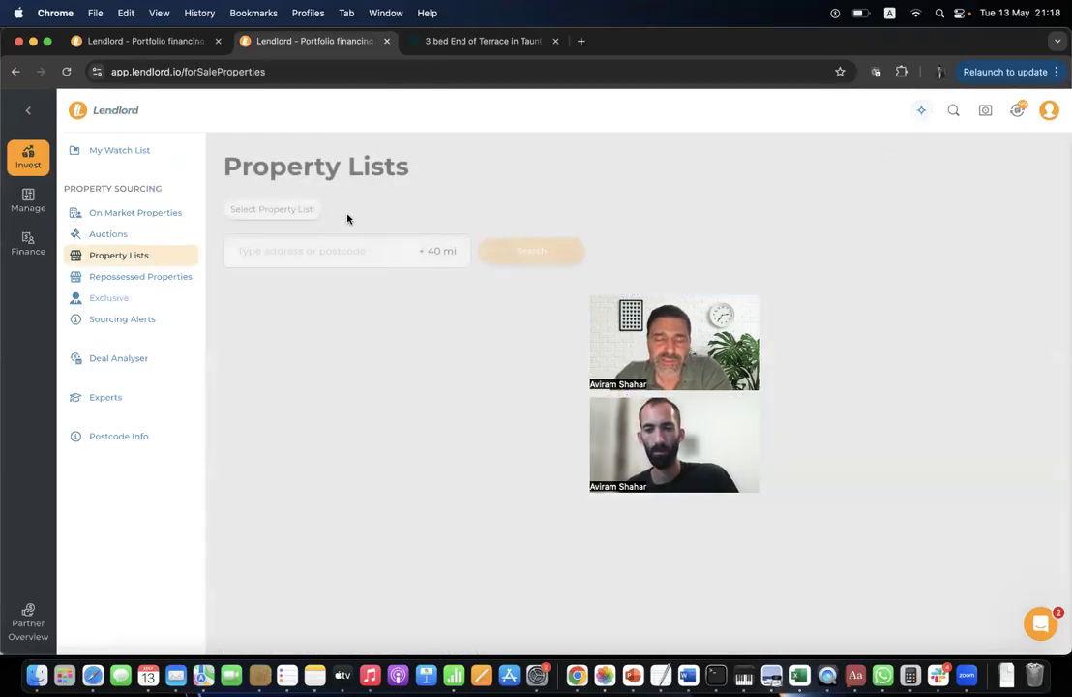
pyautogui.click(308, 210)
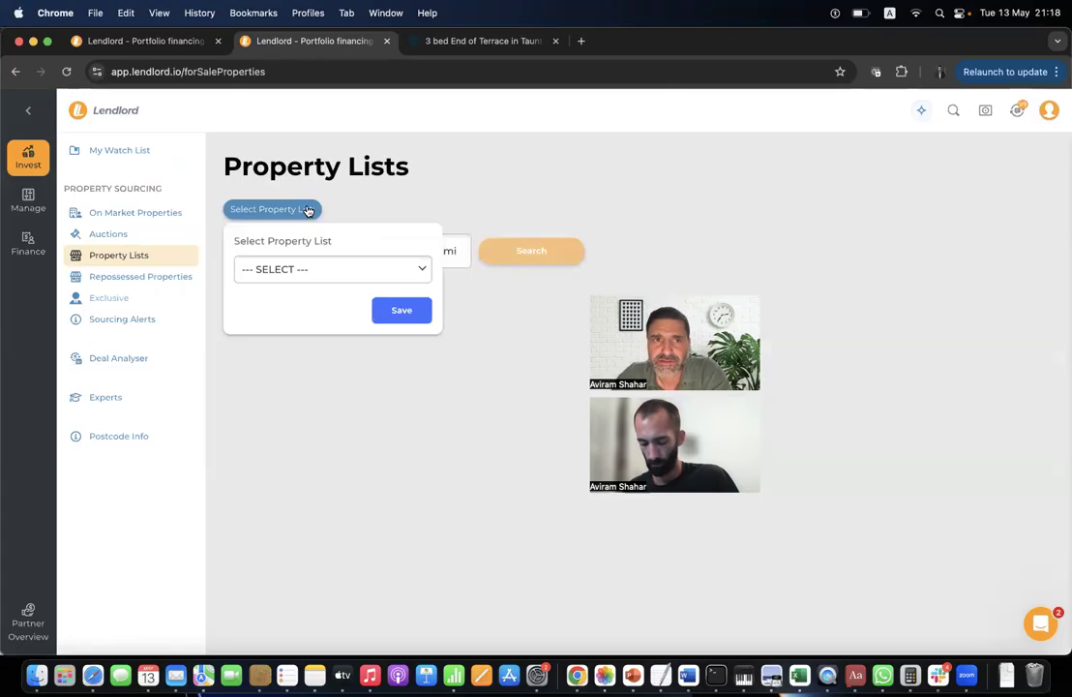
pyautogui.click(290, 272)
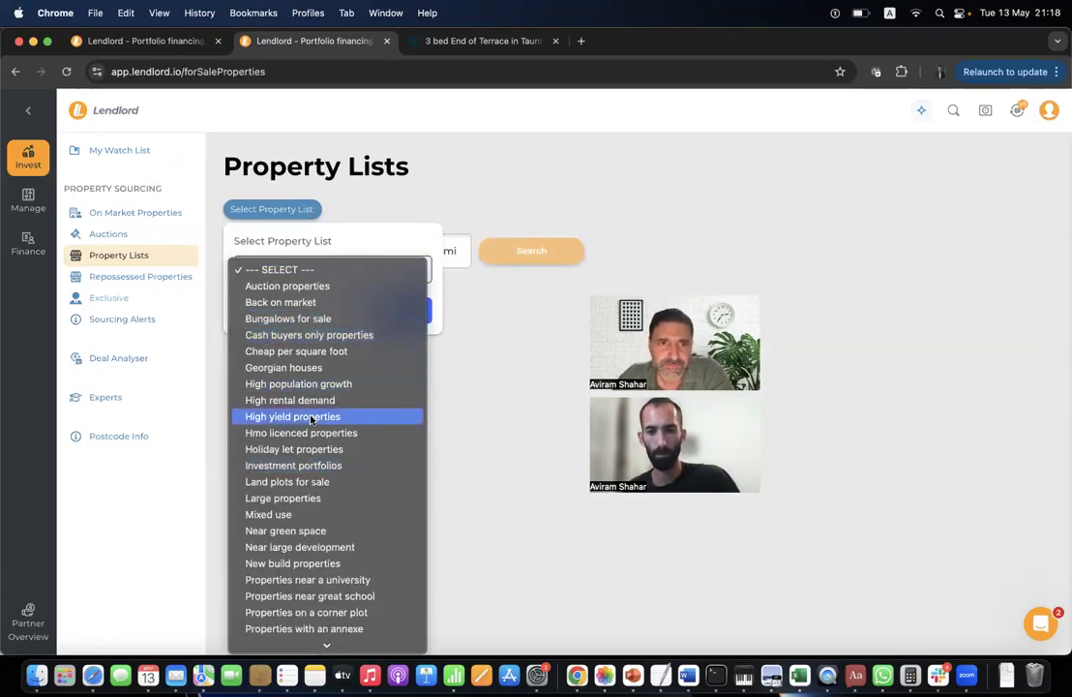
pyautogui.click(329, 302)
pyautogui.click(403, 311)
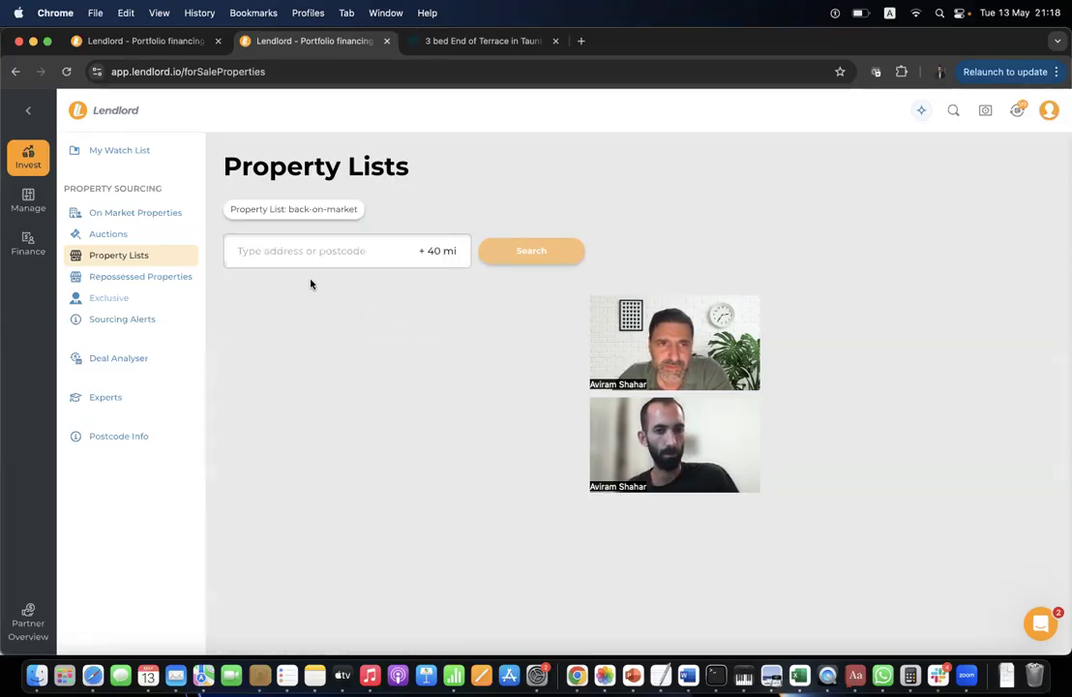
# Search around the Allsop Place, London address within a 100-mile radius.
pyautogui.click(320, 259)
pyautogui.write('1234')
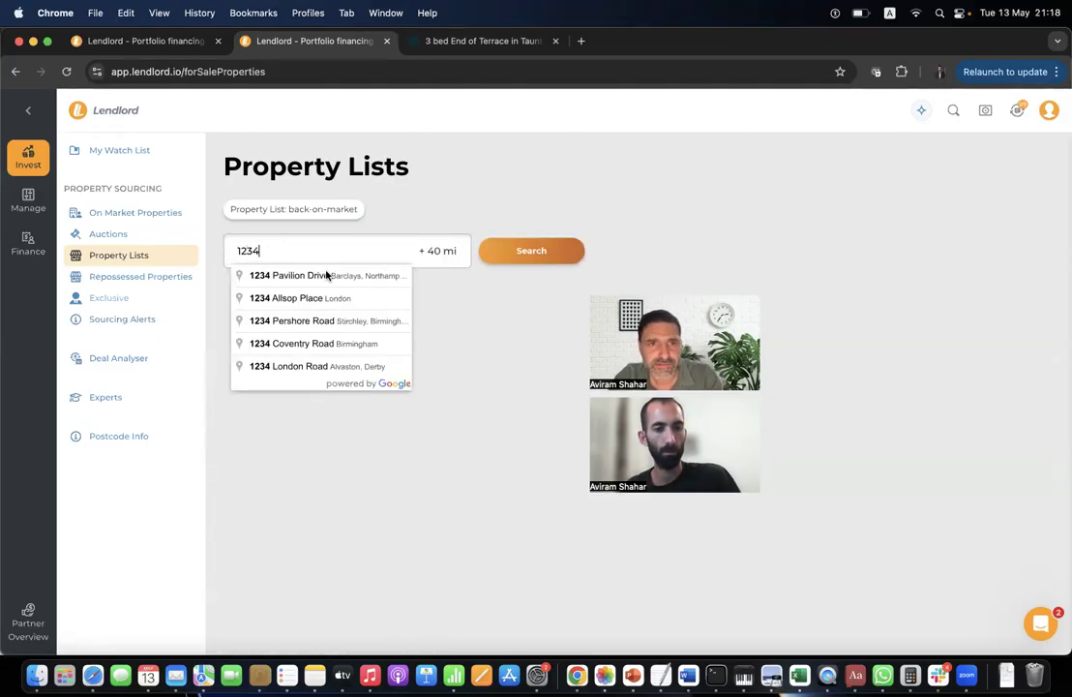
pyautogui.click(404, 300)
pyautogui.click(441, 252)
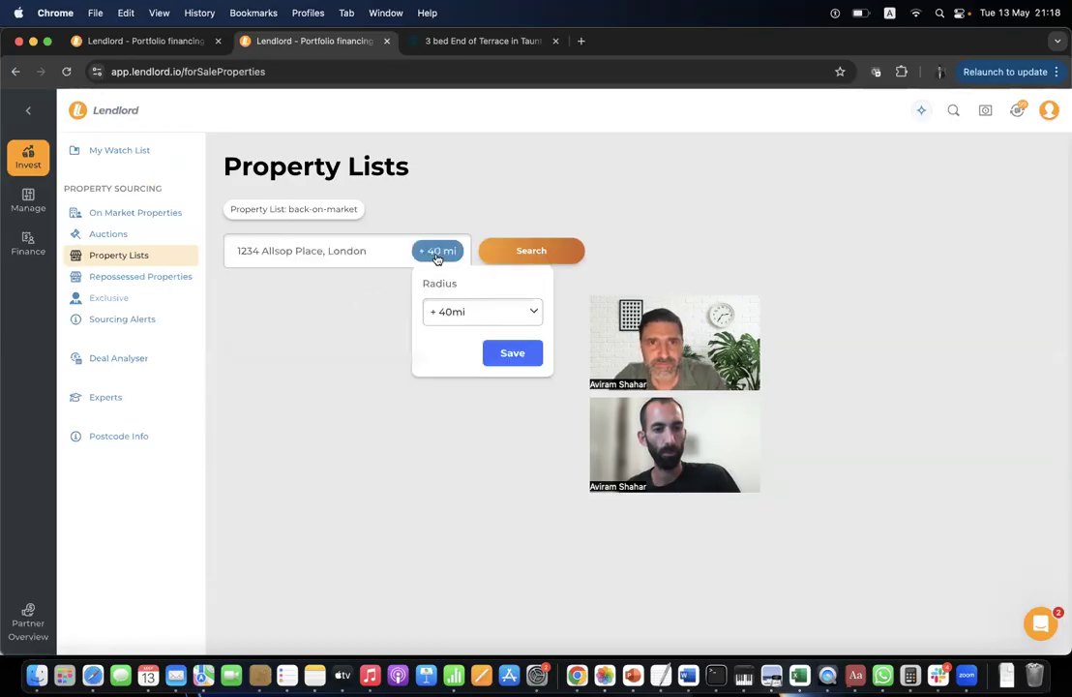
pyautogui.click(438, 311)
pyautogui.click(448, 329)
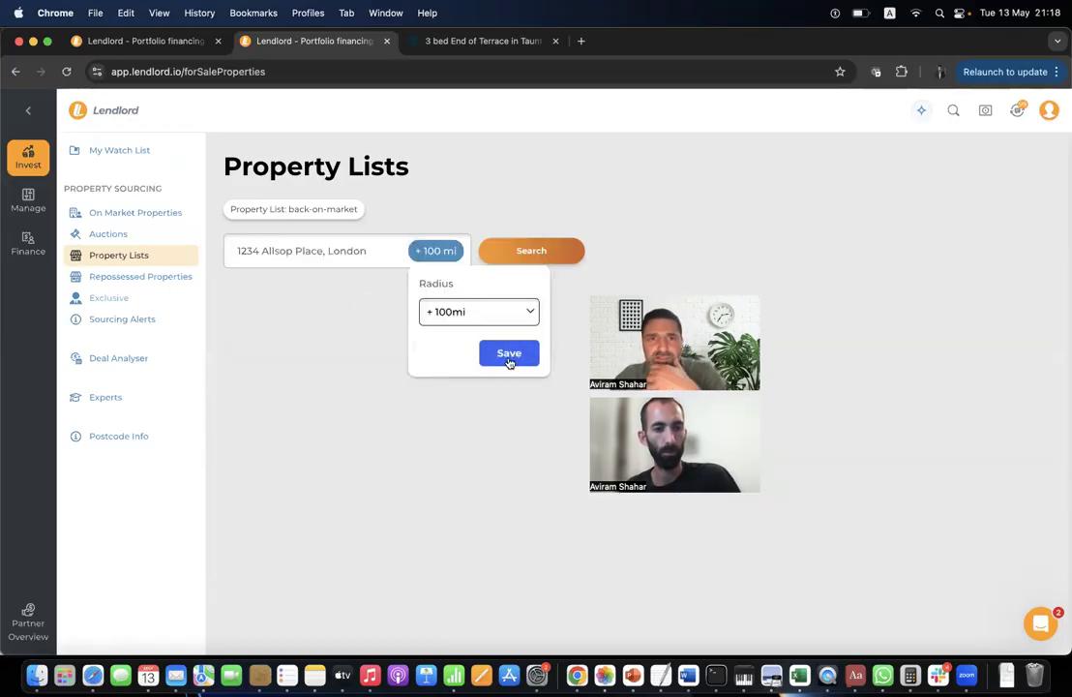
pyautogui.click(510, 356)
pyautogui.click(531, 254)
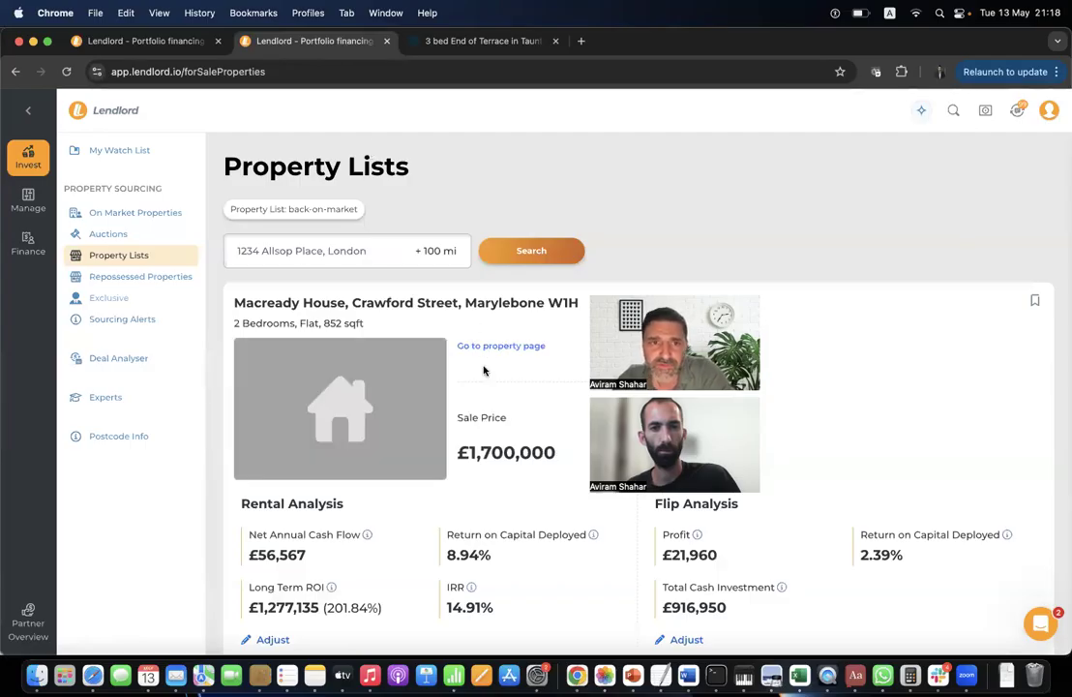
# Open the £1,700,000 Macready House, Marylebone flat's listing on Zoopla.
pyautogui.scroll(-10, 484, 371)
pyautogui.scroll(10, 483, 370)
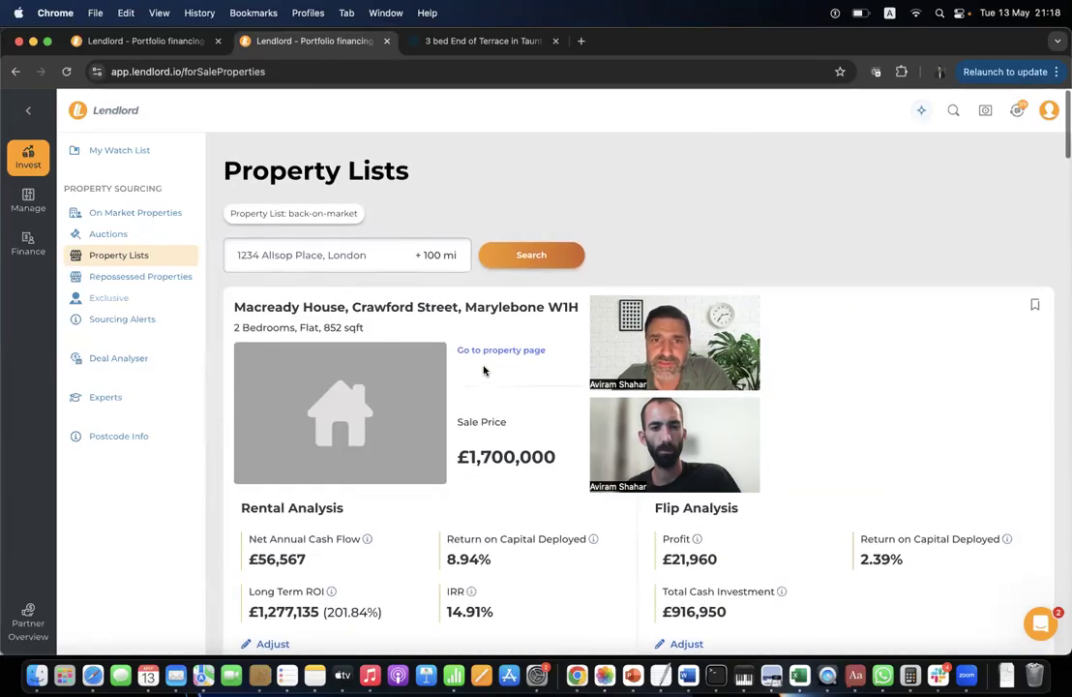
pyautogui.click(505, 350)
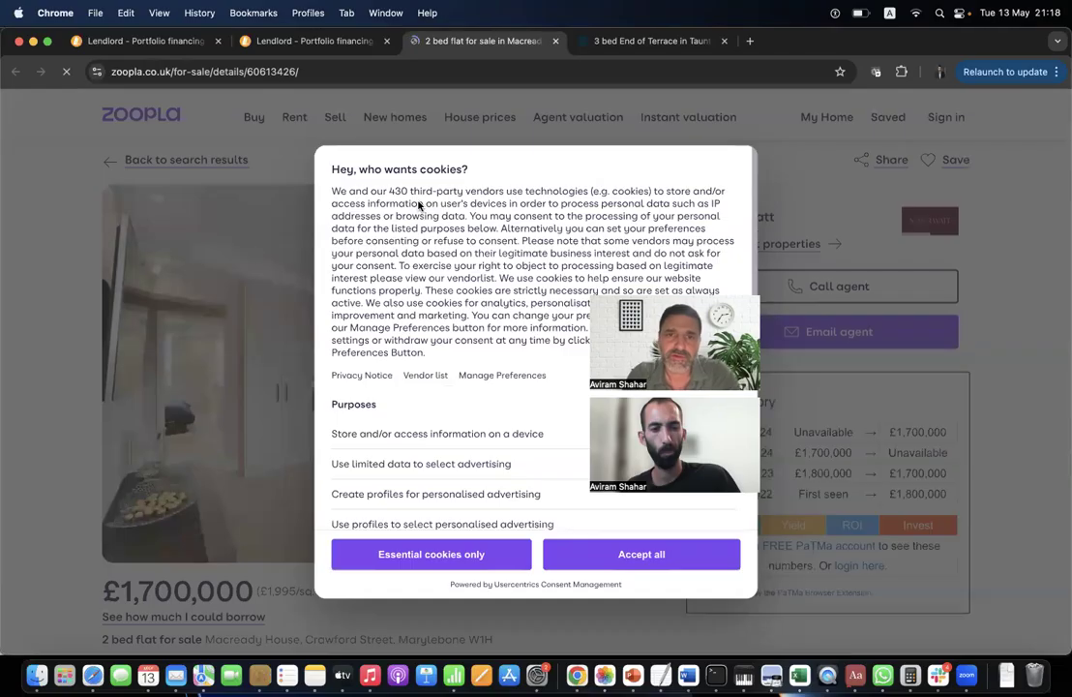
# Accept Zoopla's cookies, review the Macready House listing, then go back to Lendlord's Property Lists.
pyautogui.click(627, 547)
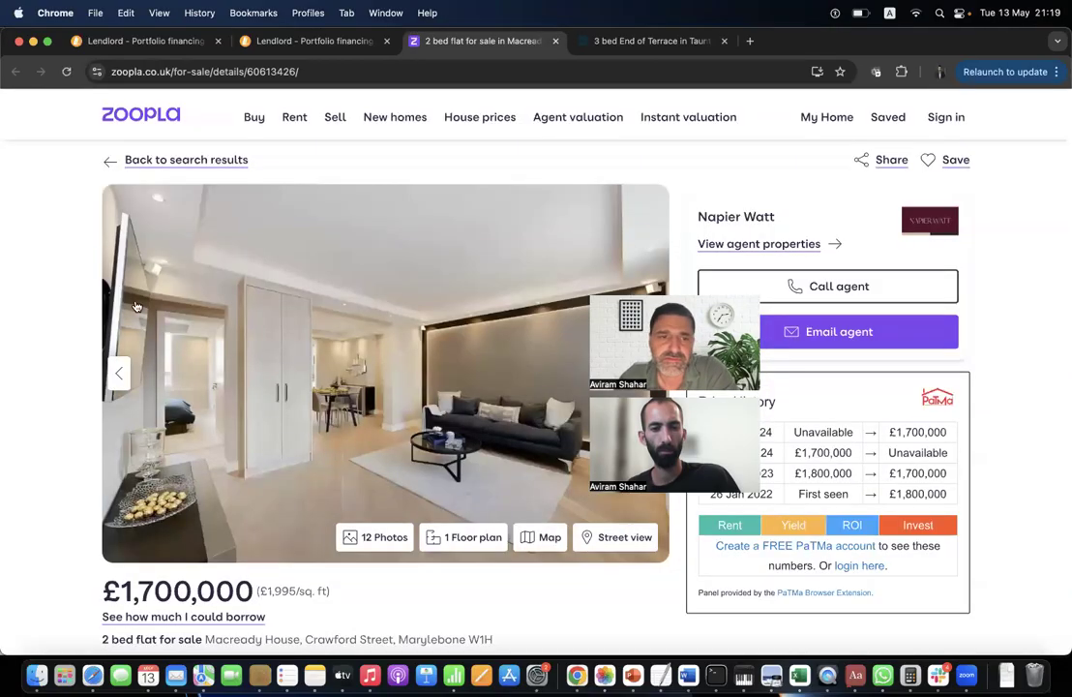
pyautogui.scroll(-5, 119, 263)
pyautogui.scroll(-2, 65, 256)
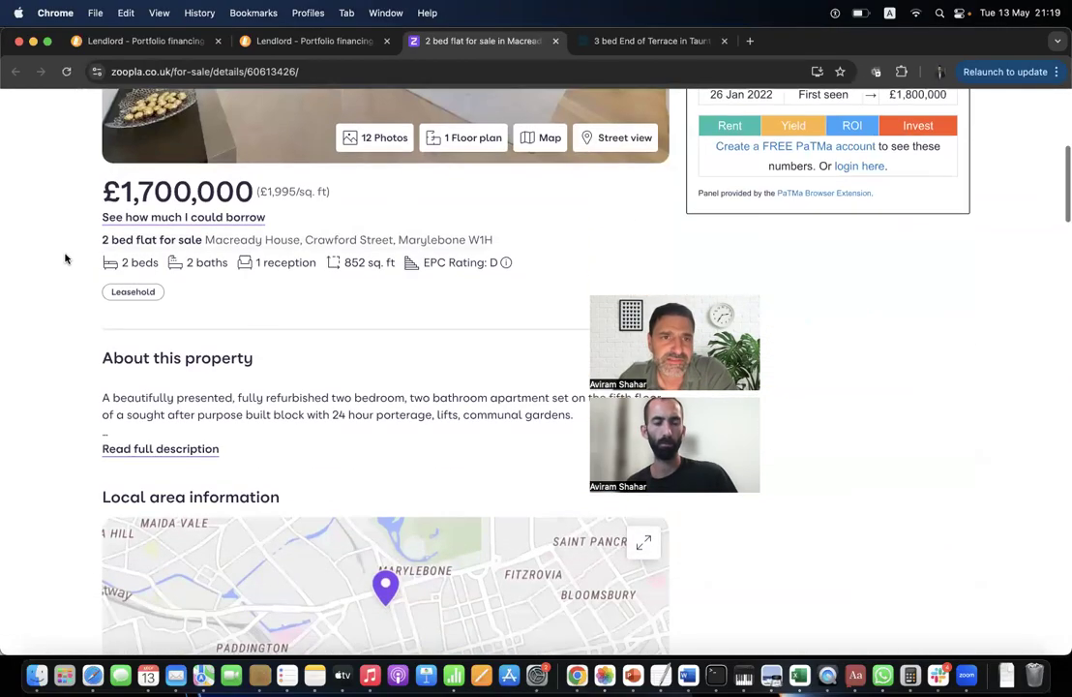
pyautogui.scroll(10, 65, 256)
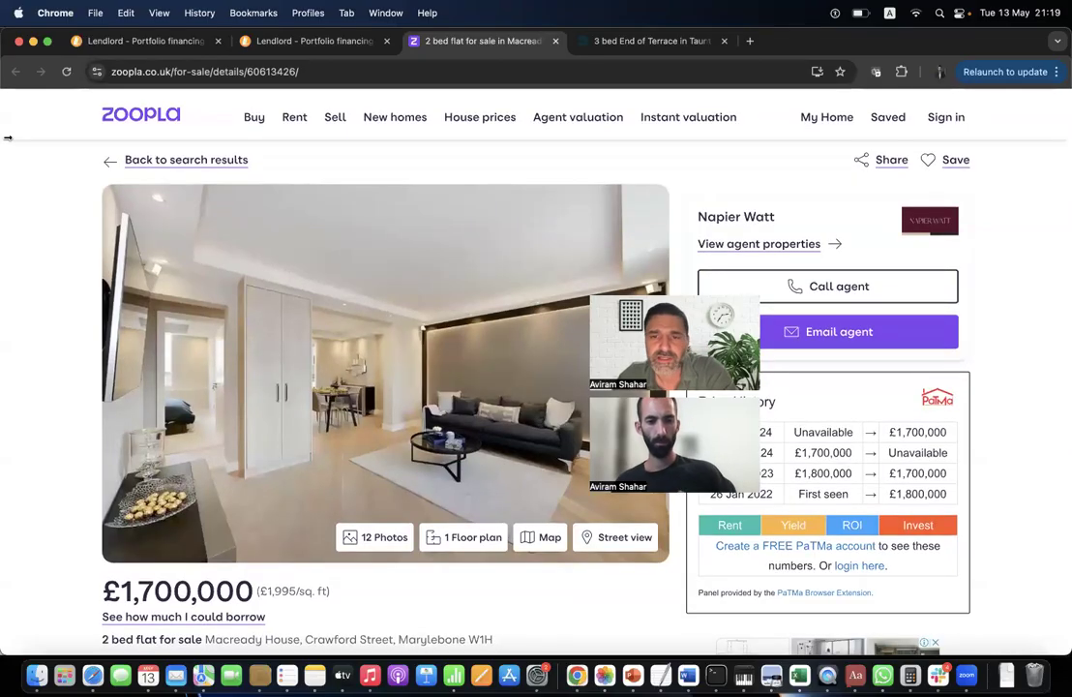
pyautogui.click(299, 42)
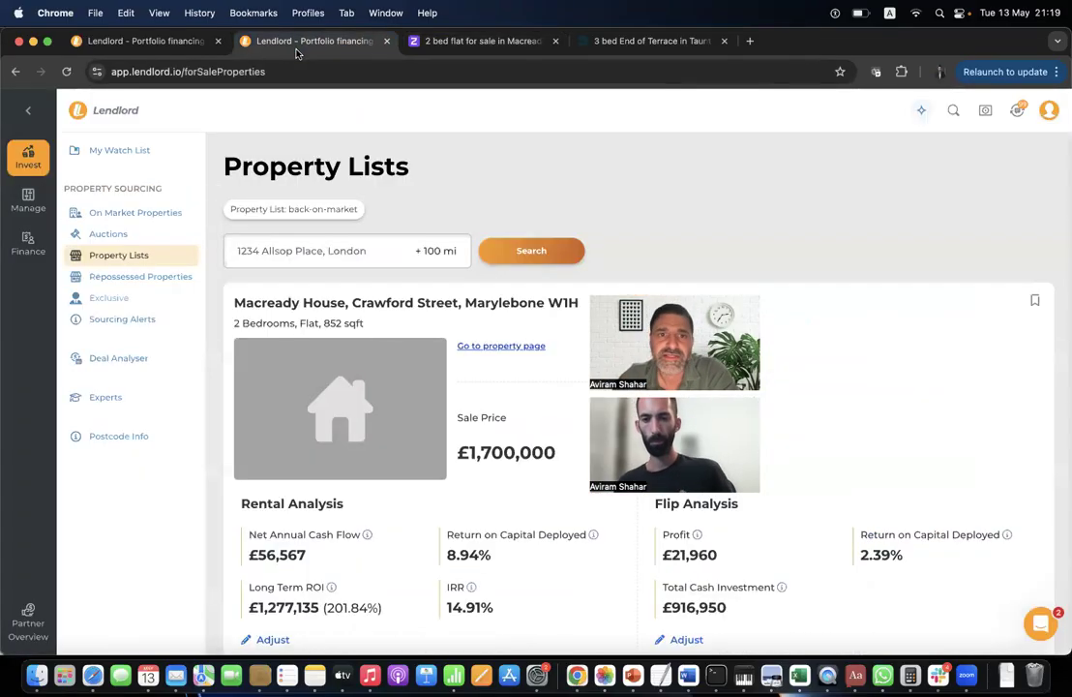
# Add the Macready House flat to the watch list.
pyautogui.scroll(-4, 466, 399)
pyautogui.scroll(4, 501, 399)
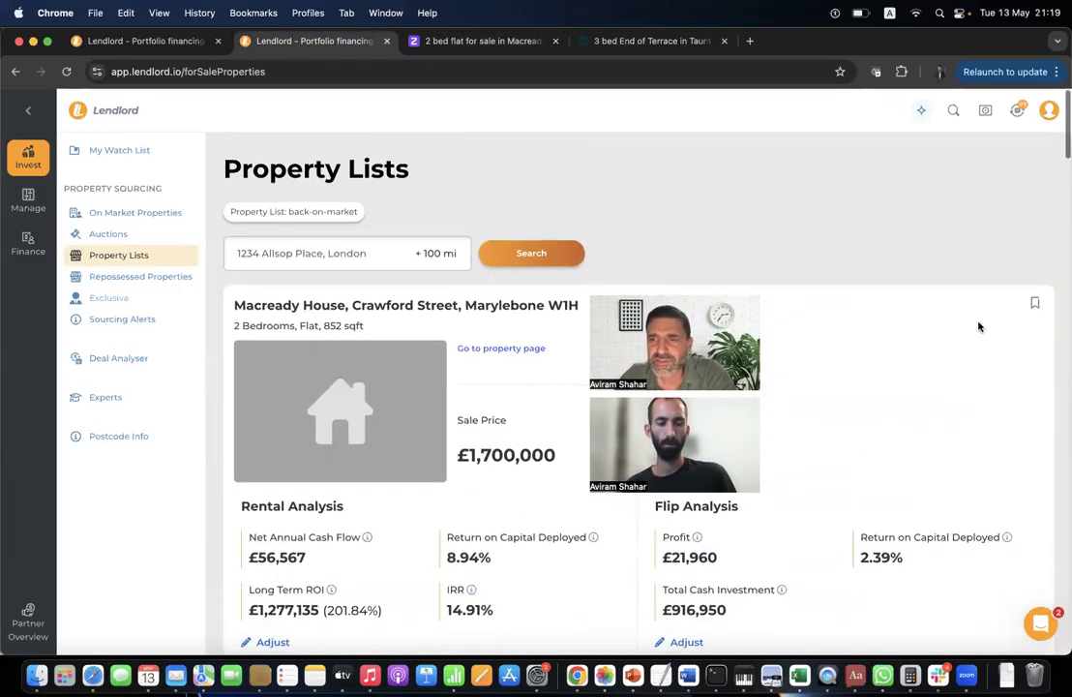
pyautogui.click(1035, 304)
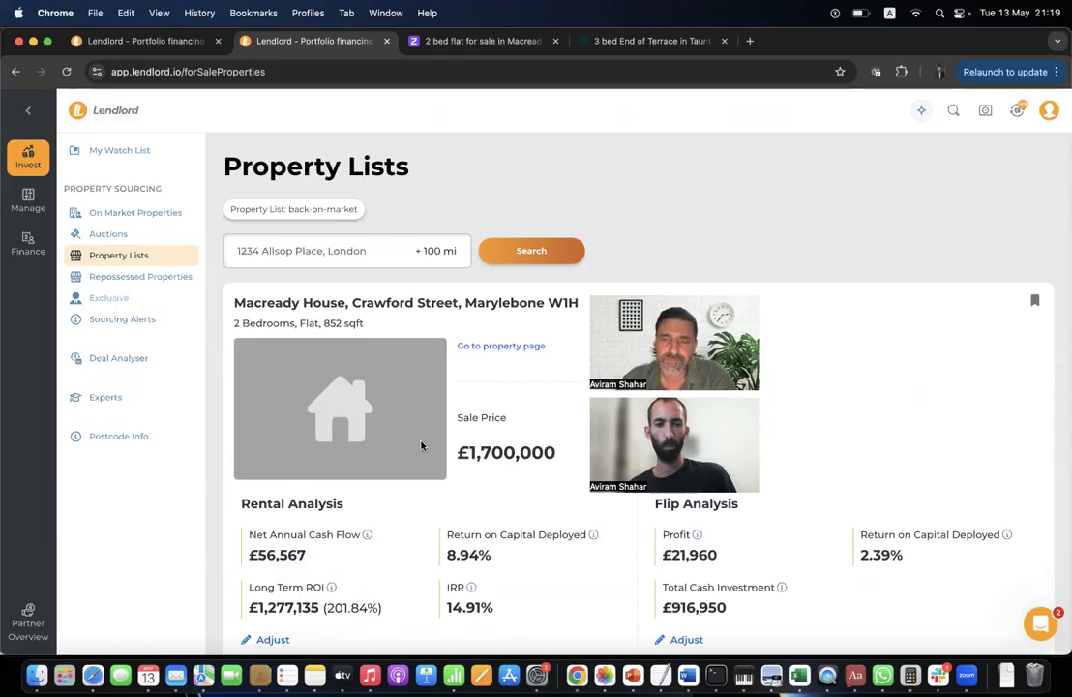
# Review the Northcourt Avenue buy-to-let analysis, then return to the new deal analysis form.
pyautogui.click(140, 44)
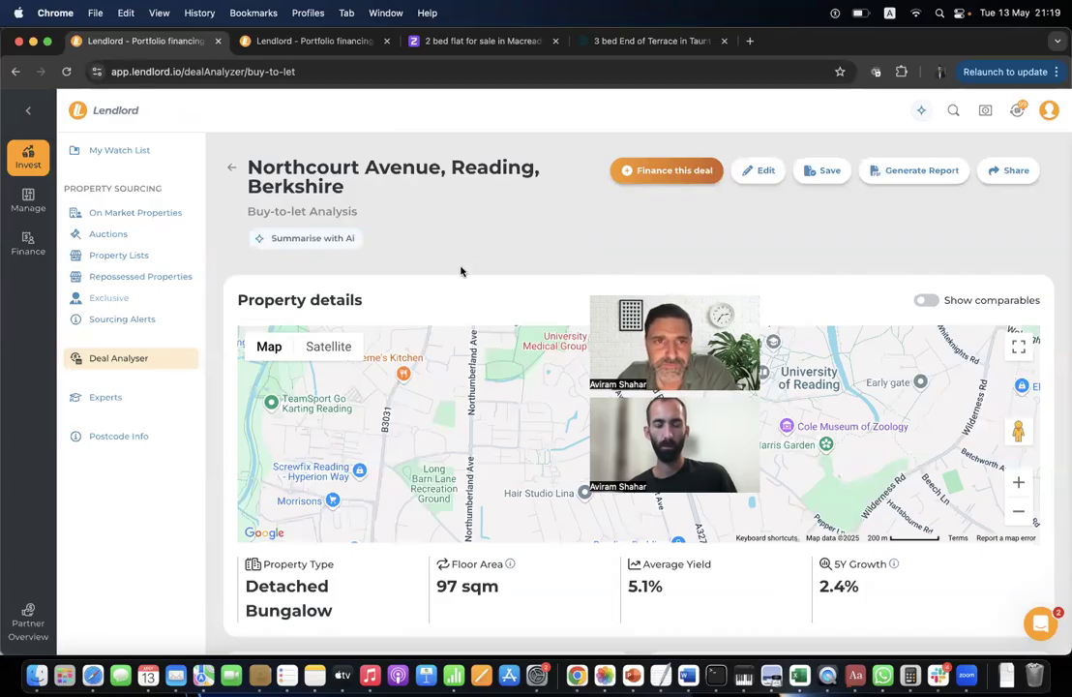
pyautogui.scroll(-3, 460, 271)
pyautogui.scroll(3, 460, 271)
pyautogui.scroll(-2, 461, 269)
pyautogui.scroll(2, 460, 269)
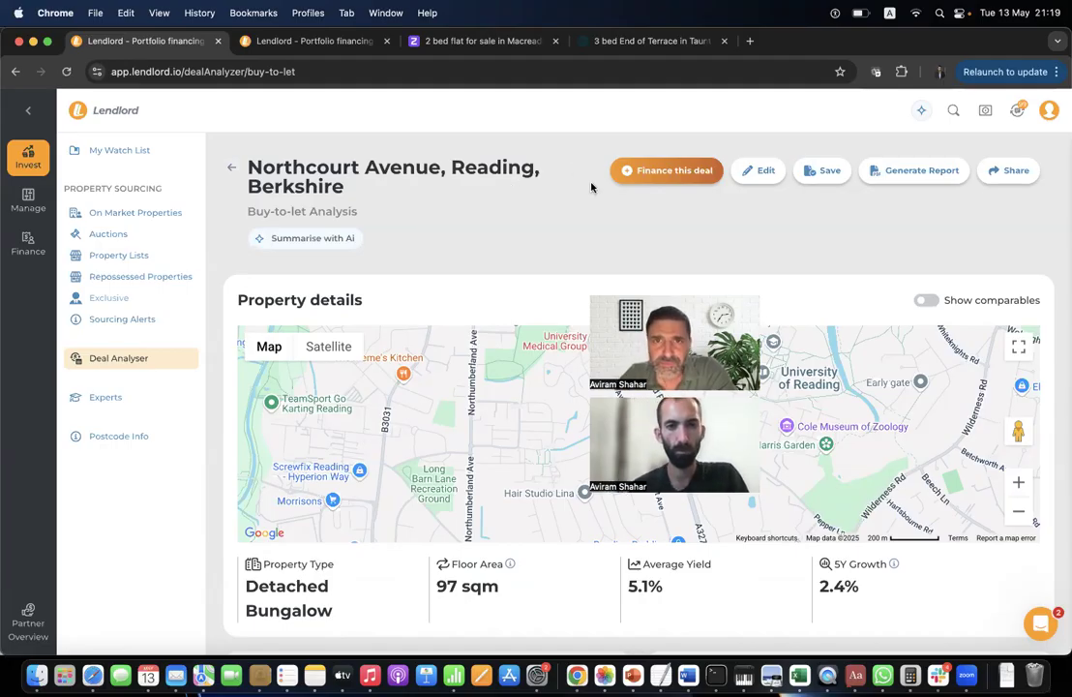
pyautogui.scroll(-5, 444, 281)
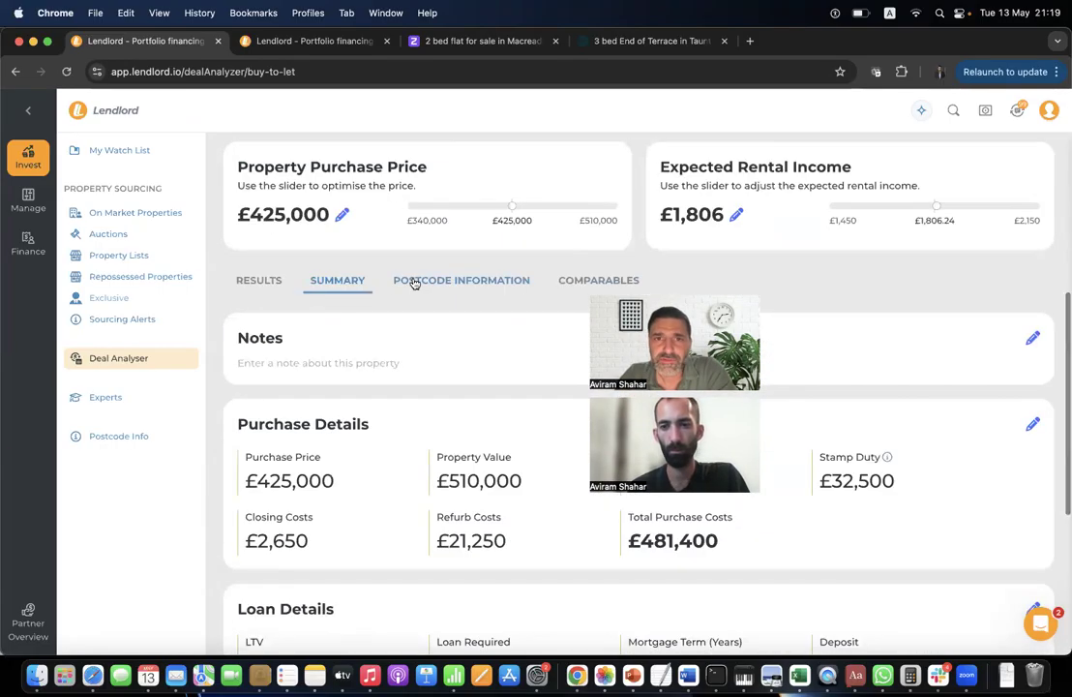
pyautogui.scroll(1, 392, 280)
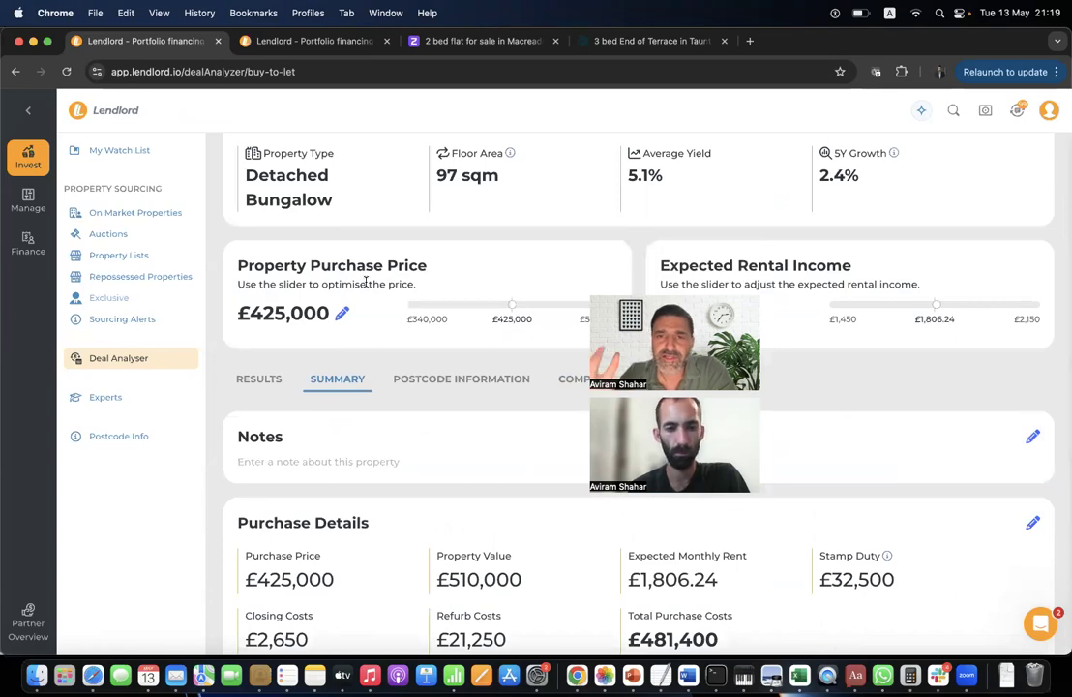
pyautogui.scroll(3, 365, 283)
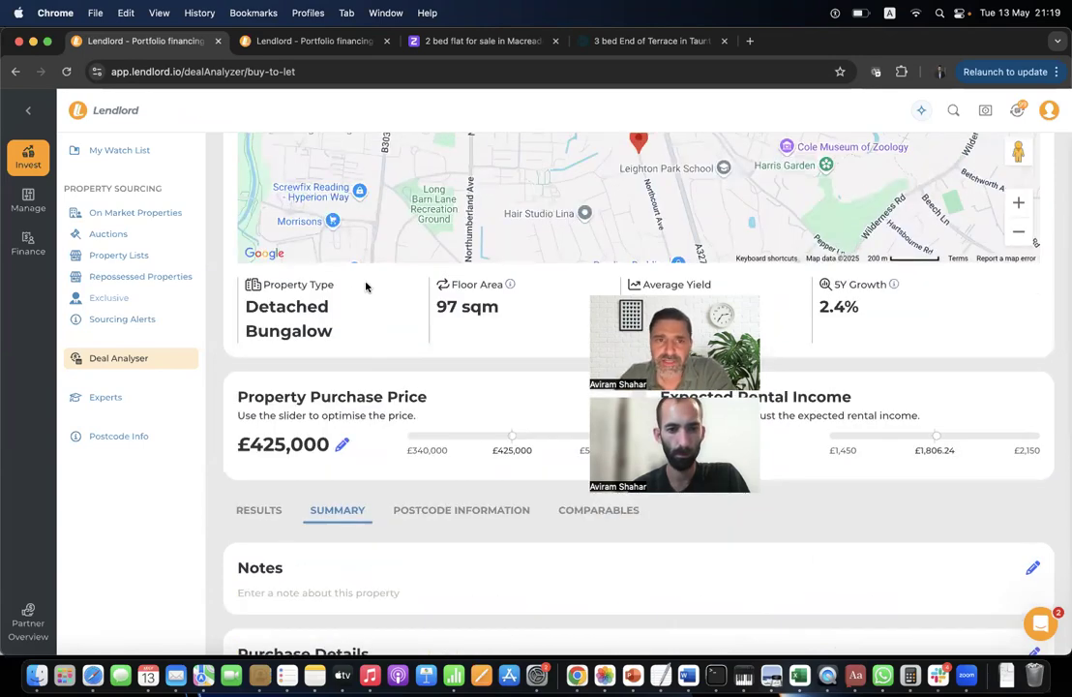
pyautogui.scroll(-4, 364, 280)
pyautogui.scroll(-2, 364, 278)
pyautogui.scroll(8, 365, 278)
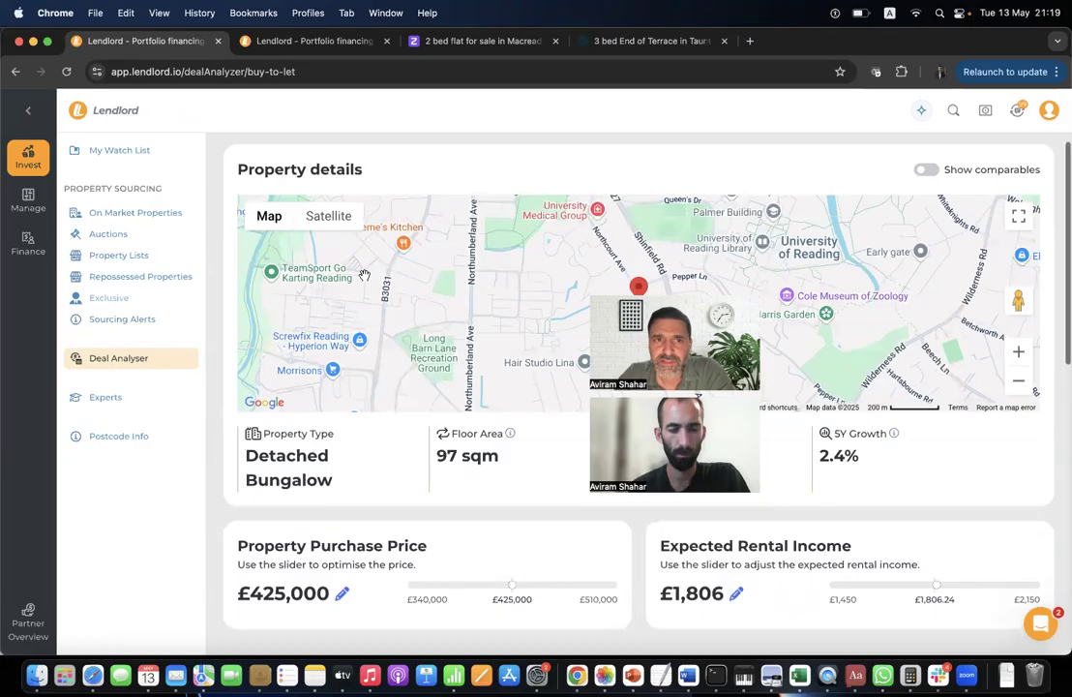
pyautogui.click(229, 171)
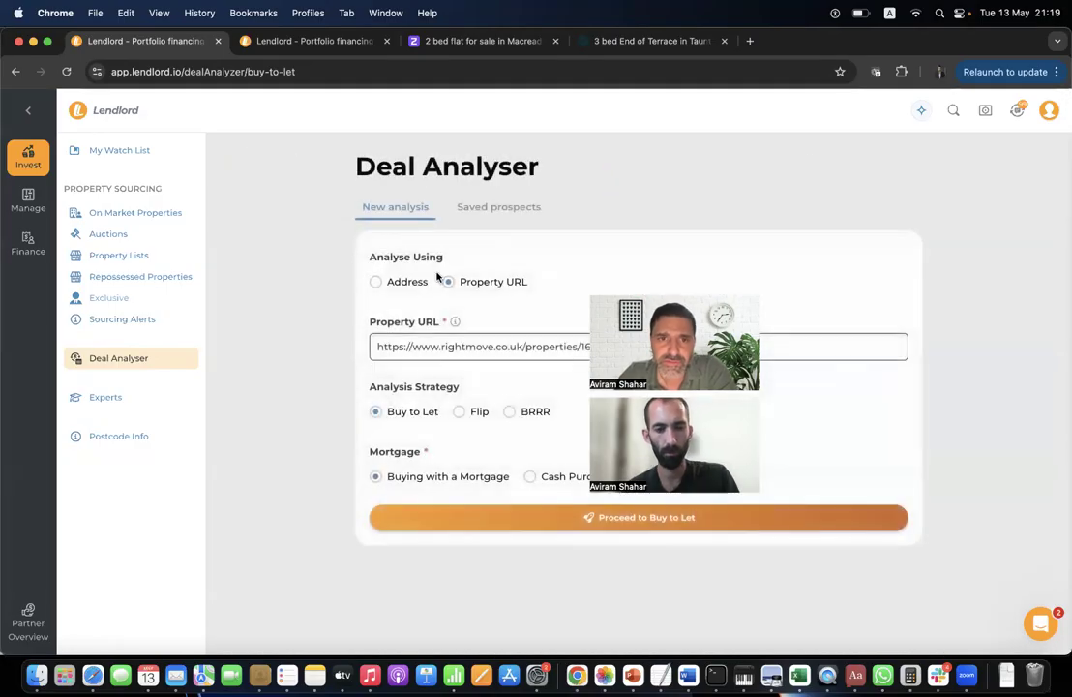
# Switch the analysis to Address input and check the purchase price and rent estimators.
pyautogui.click(406, 281)
pyautogui.click(438, 350)
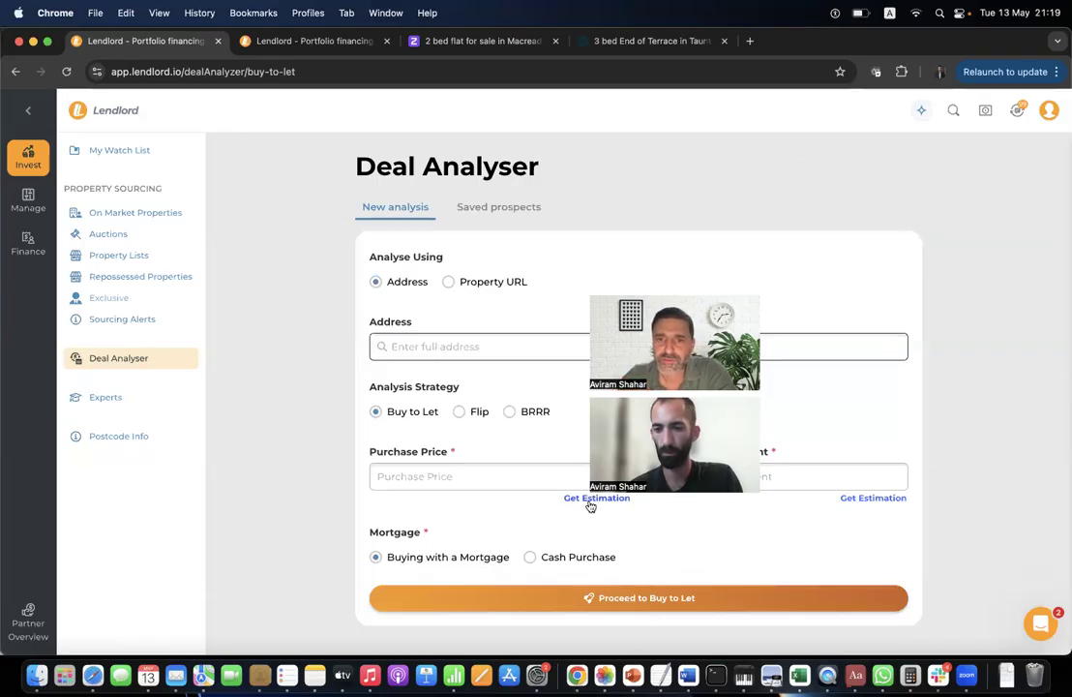
pyautogui.click(593, 499)
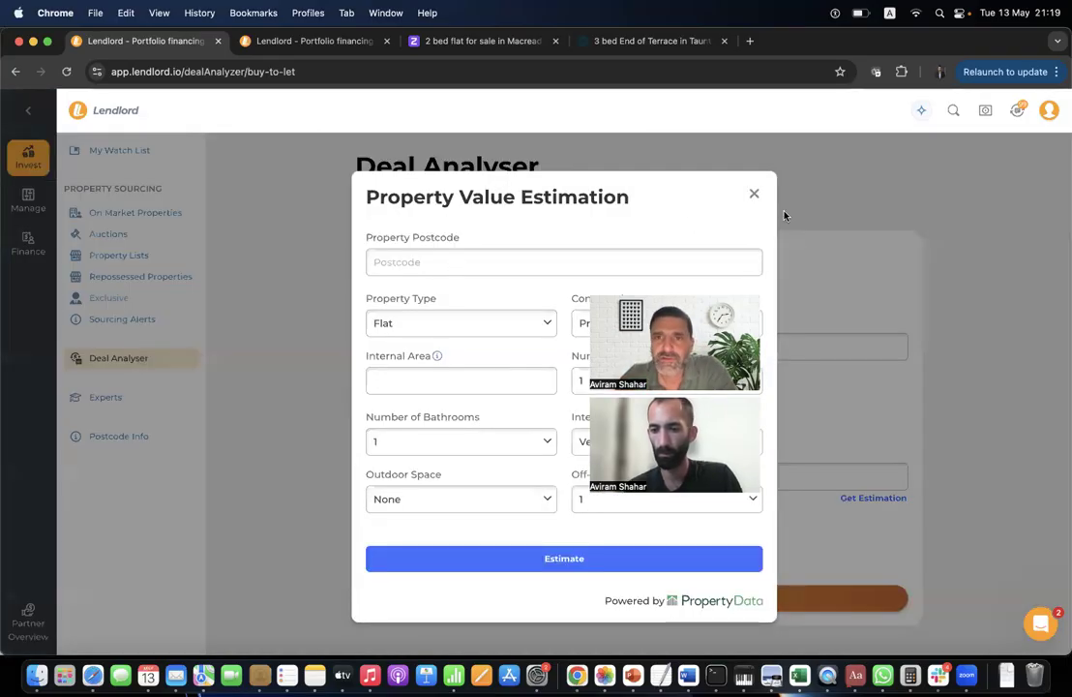
pyautogui.click(754, 197)
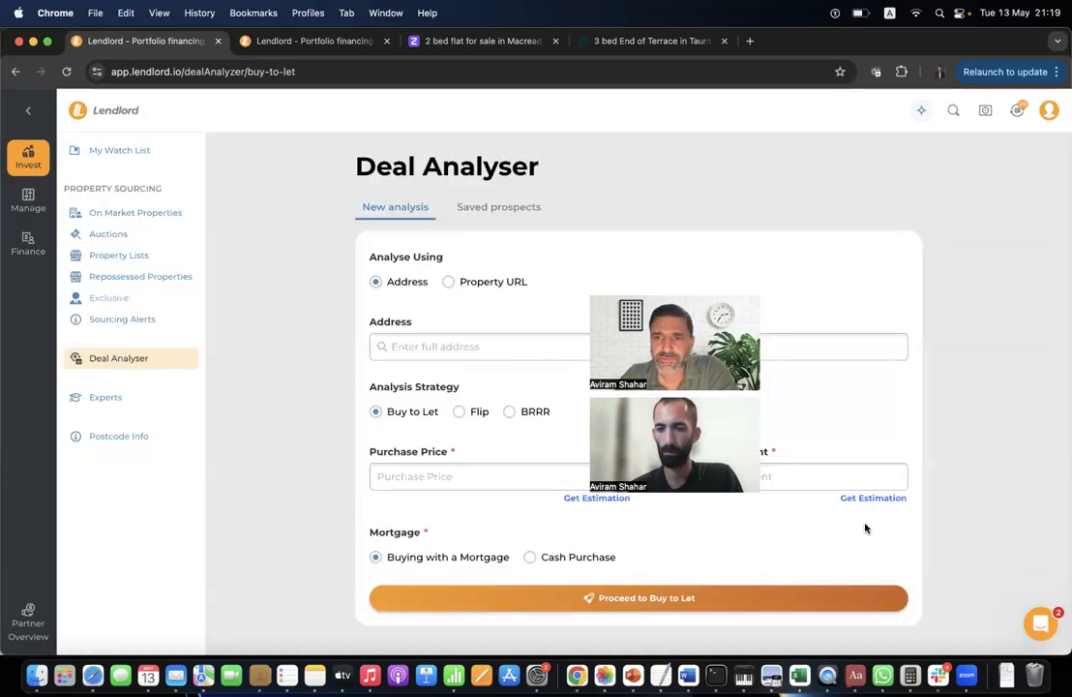
pyautogui.click(866, 503)
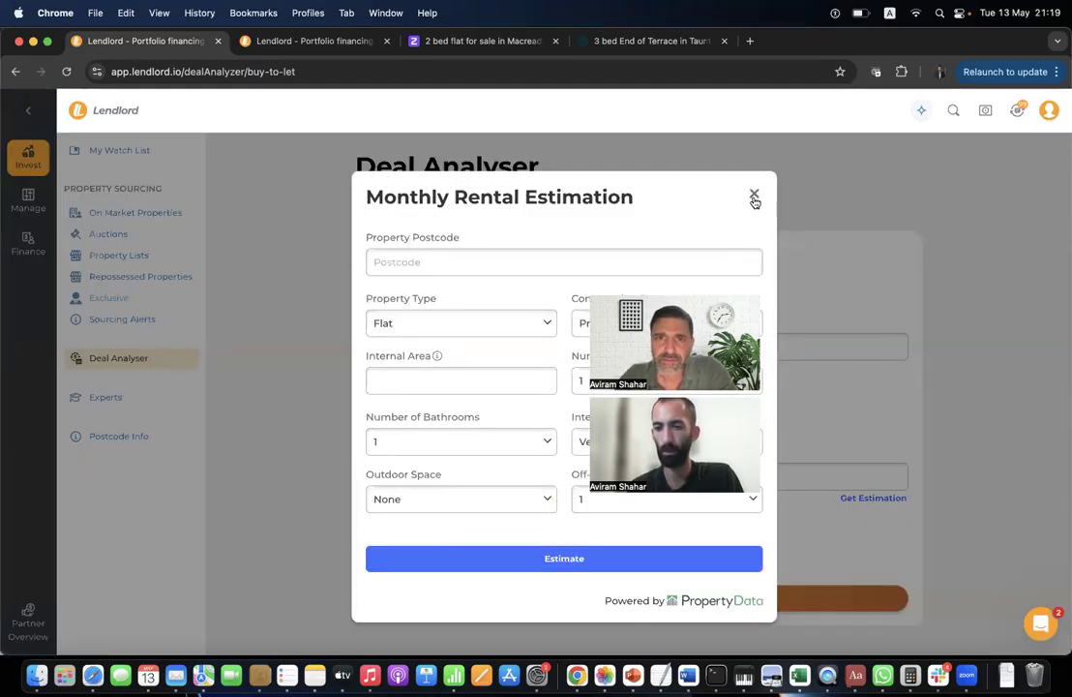
pyautogui.click(755, 194)
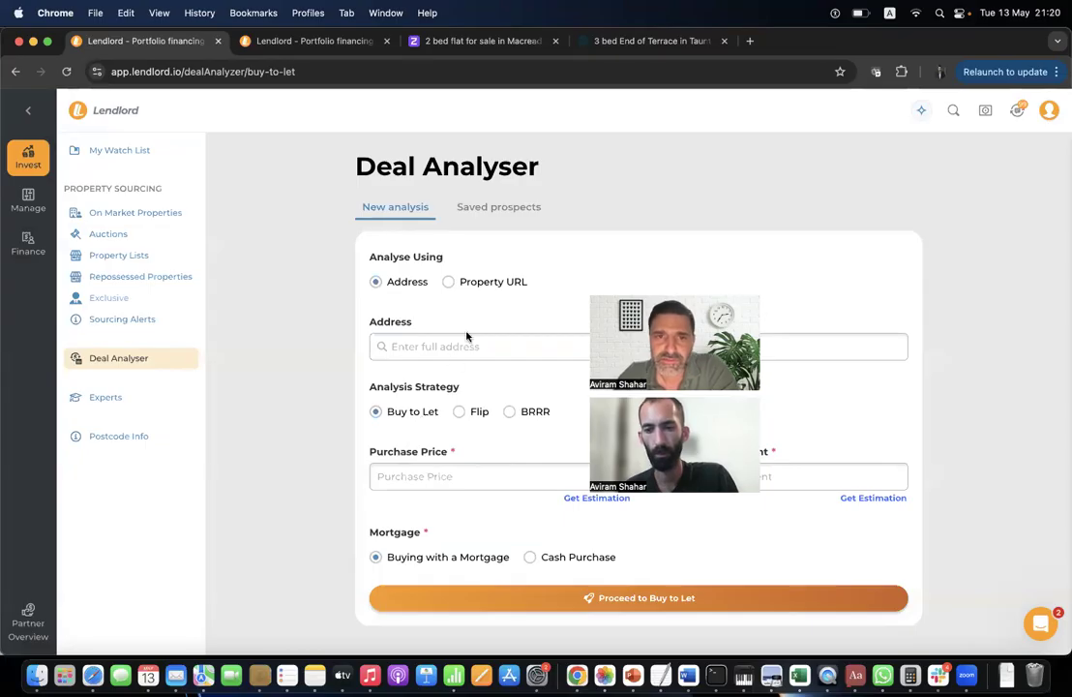
# Analyse the Stirchley, Birmingham address as buy-to-let at £100,000 price and £795 monthly rent.
pyautogui.click(447, 350)
pyautogui.write('1234')
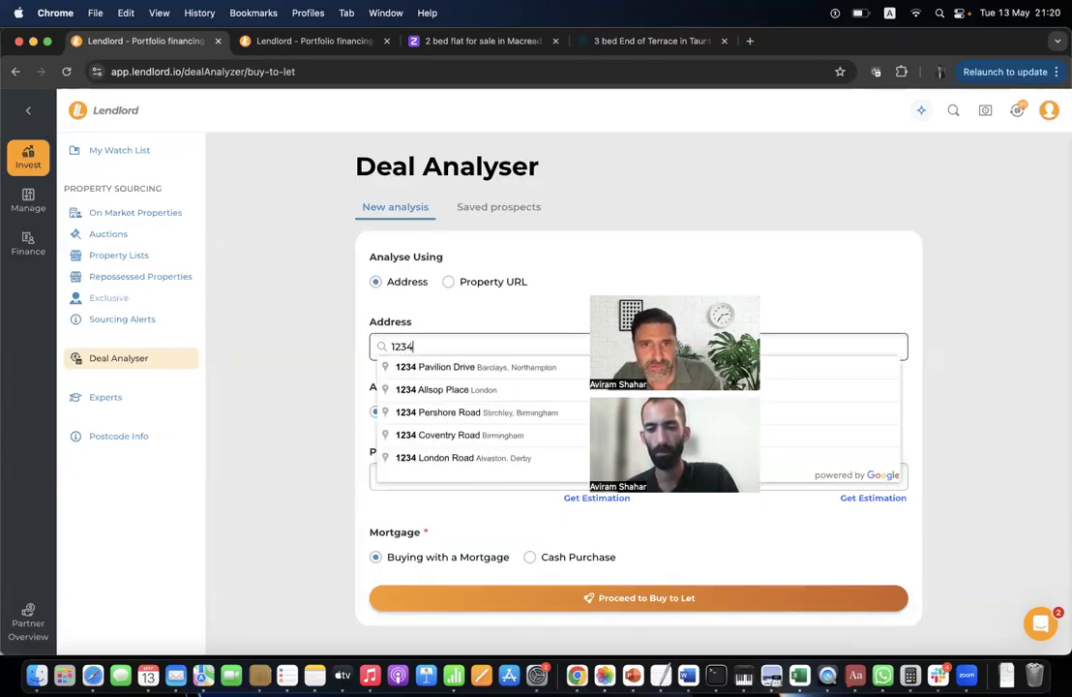
pyautogui.click(508, 413)
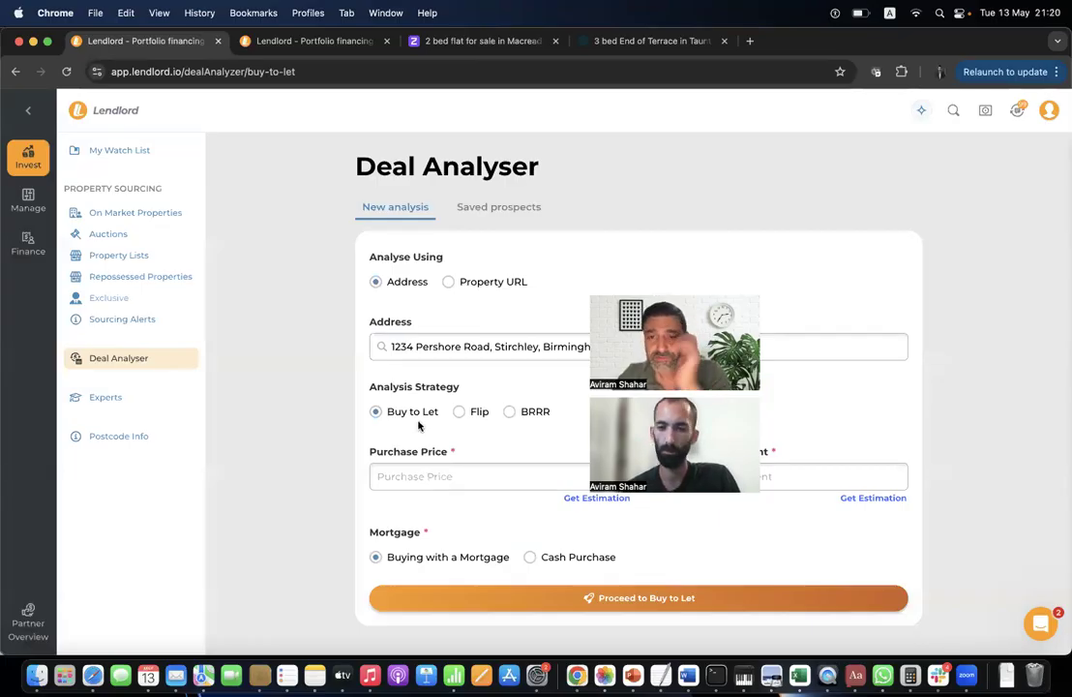
pyautogui.click(430, 474)
pyautogui.click(484, 313)
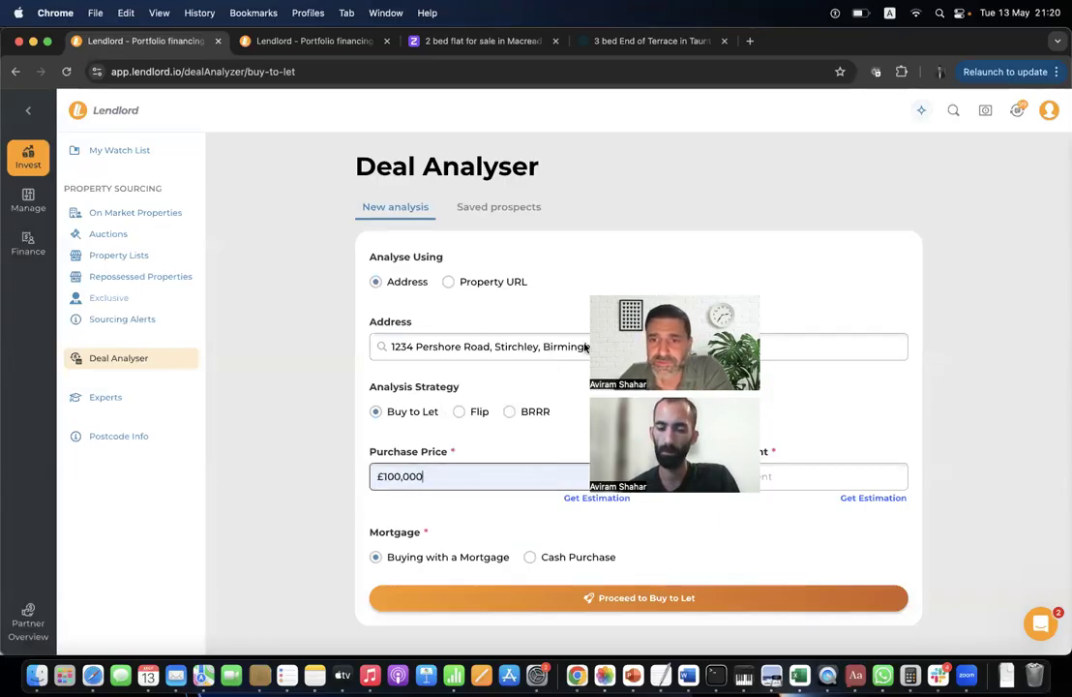
pyautogui.click(837, 479)
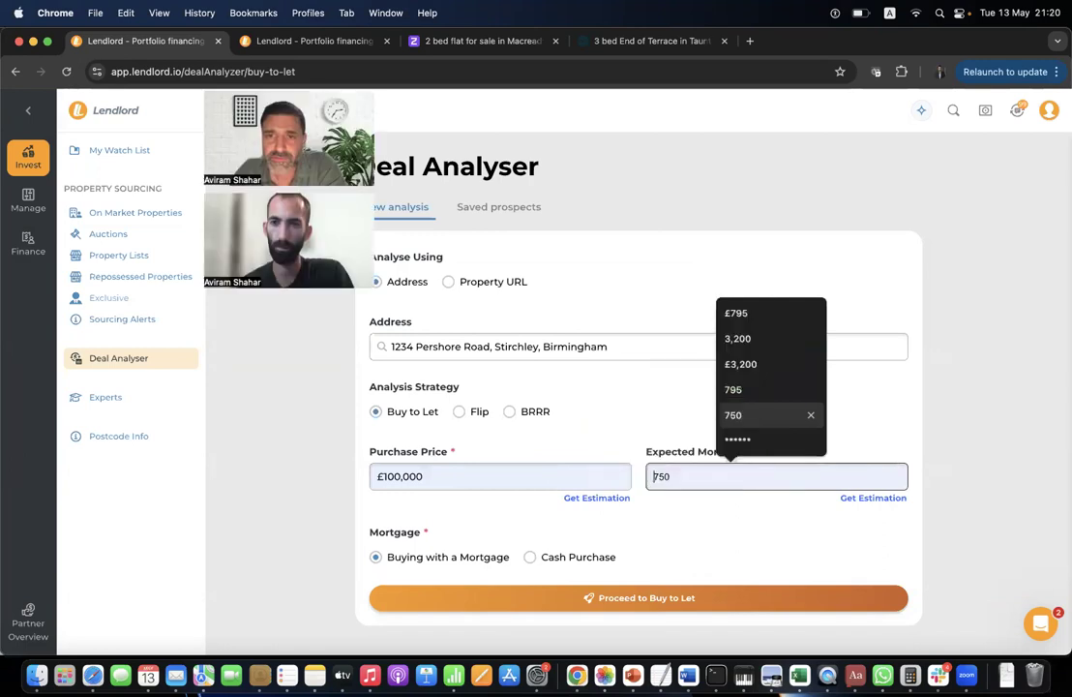
pyautogui.click(764, 313)
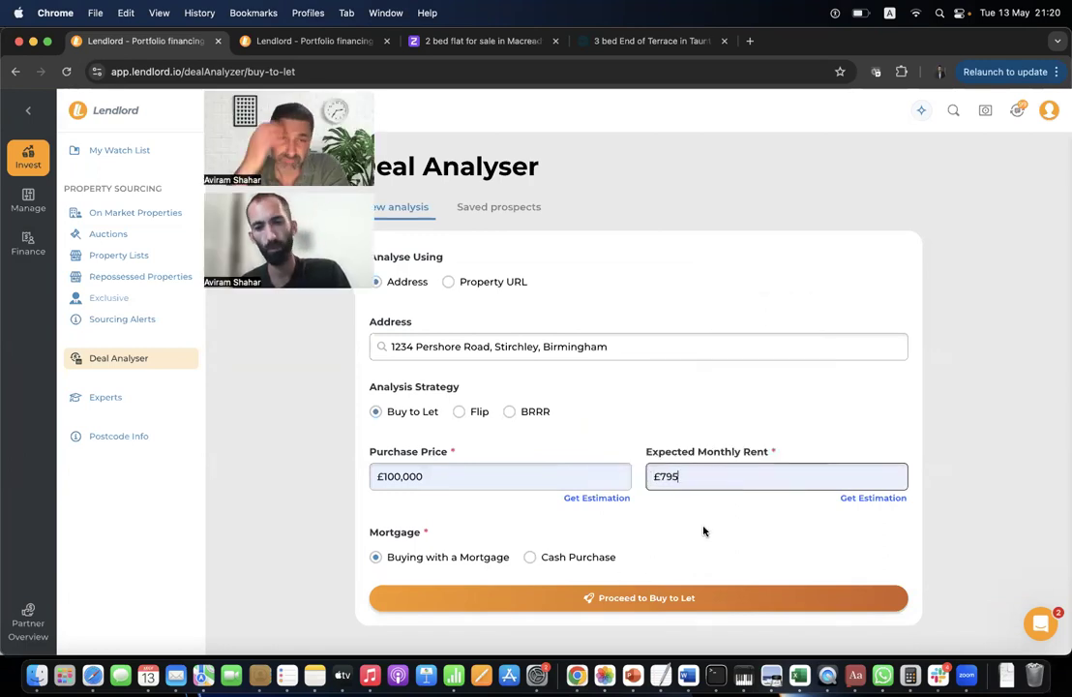
pyautogui.click(646, 597)
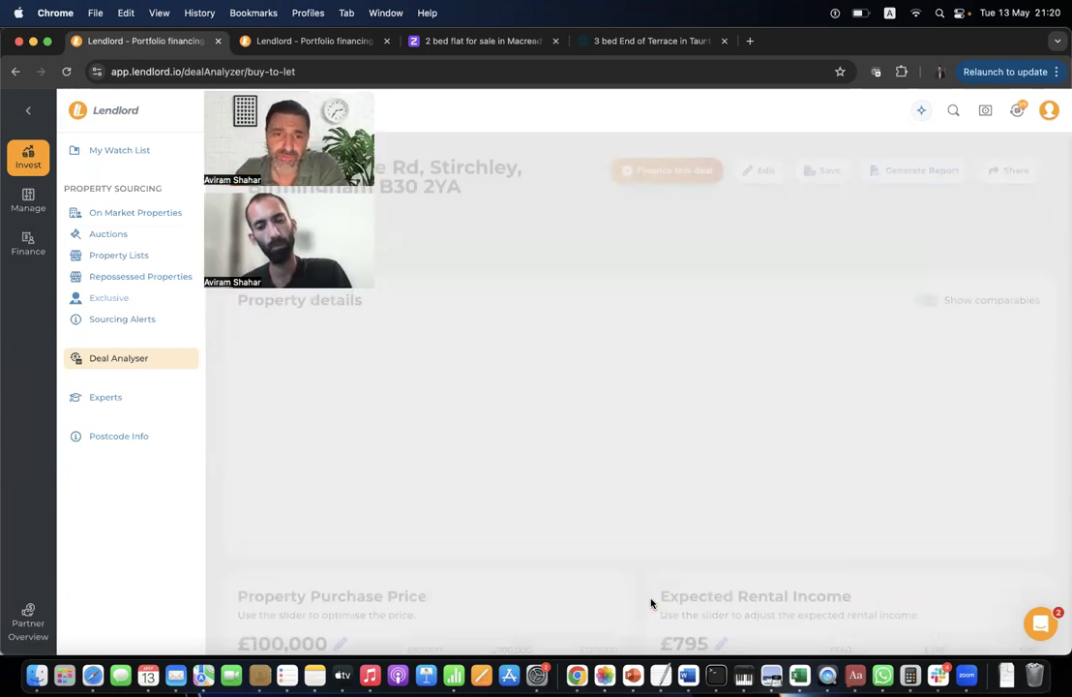
# Scroll through the Stirchley terraced house's Short and Long Term Metrics.
pyautogui.scroll(-3, 596, 527)
pyautogui.scroll(-5, 596, 527)
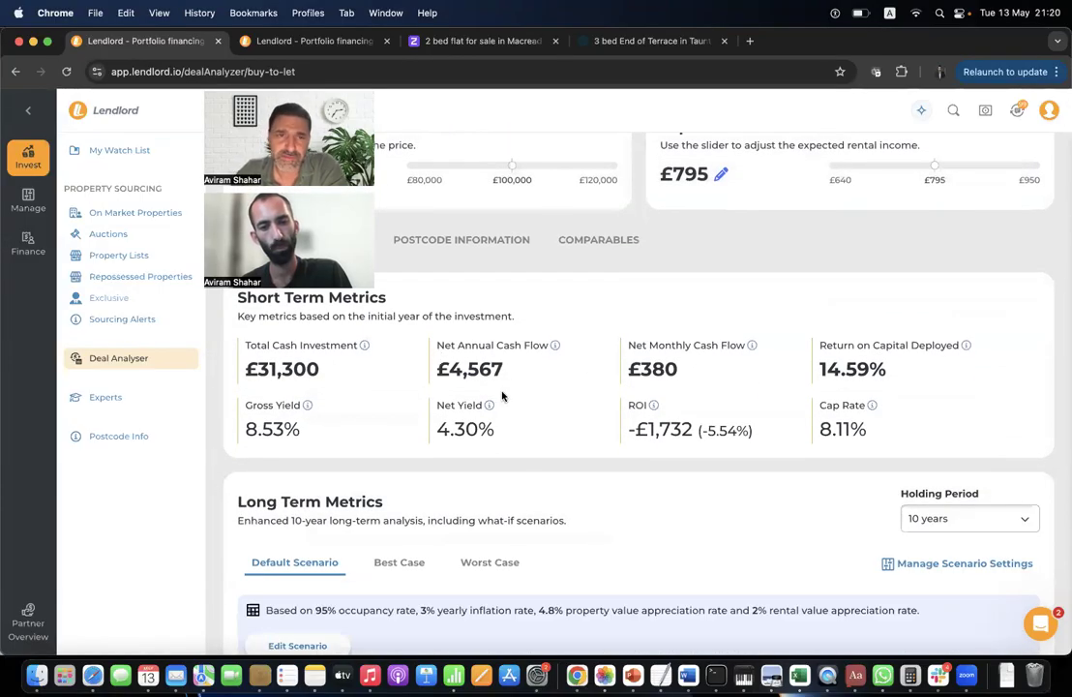
pyautogui.scroll(-5, 462, 391)
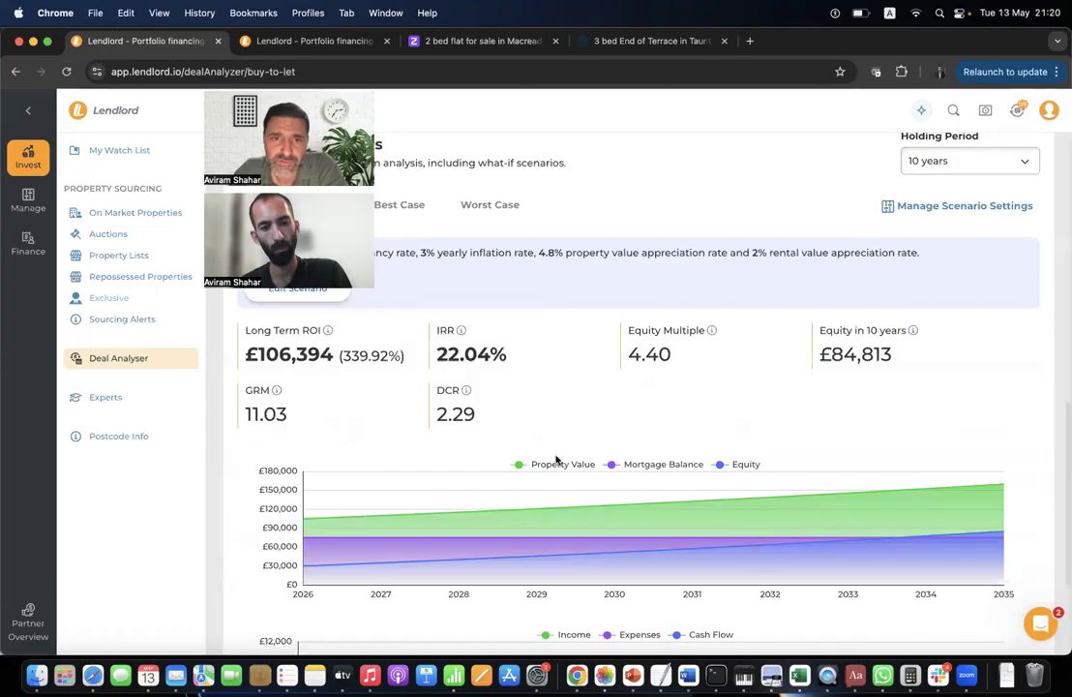
pyautogui.scroll(5, 548, 406)
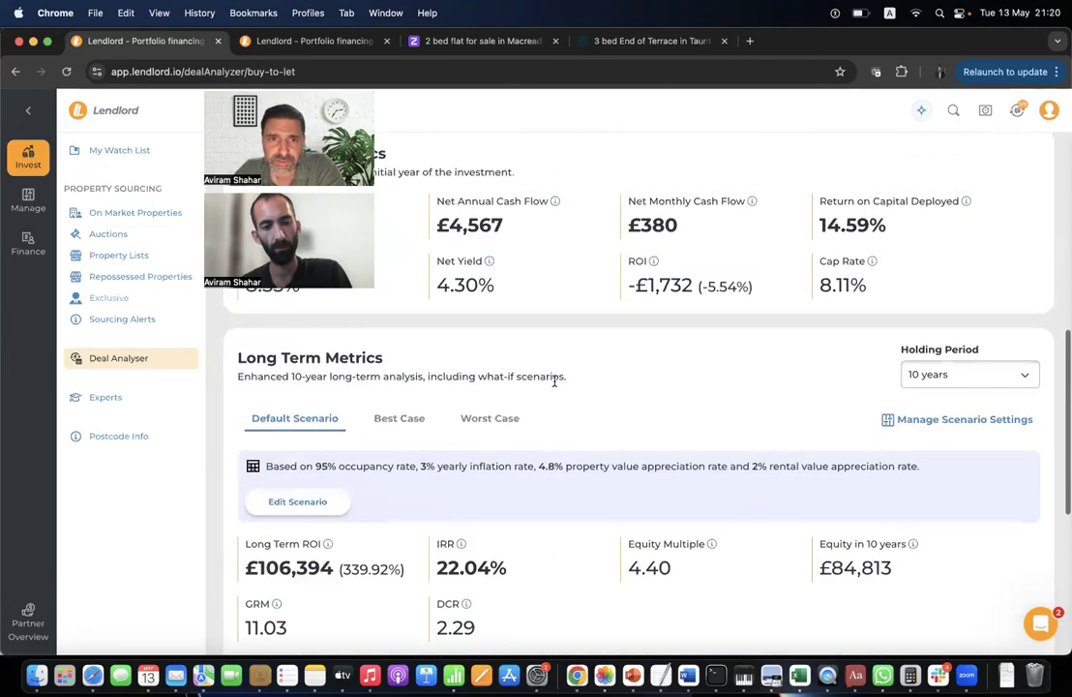
pyautogui.scroll(-1, 334, 356)
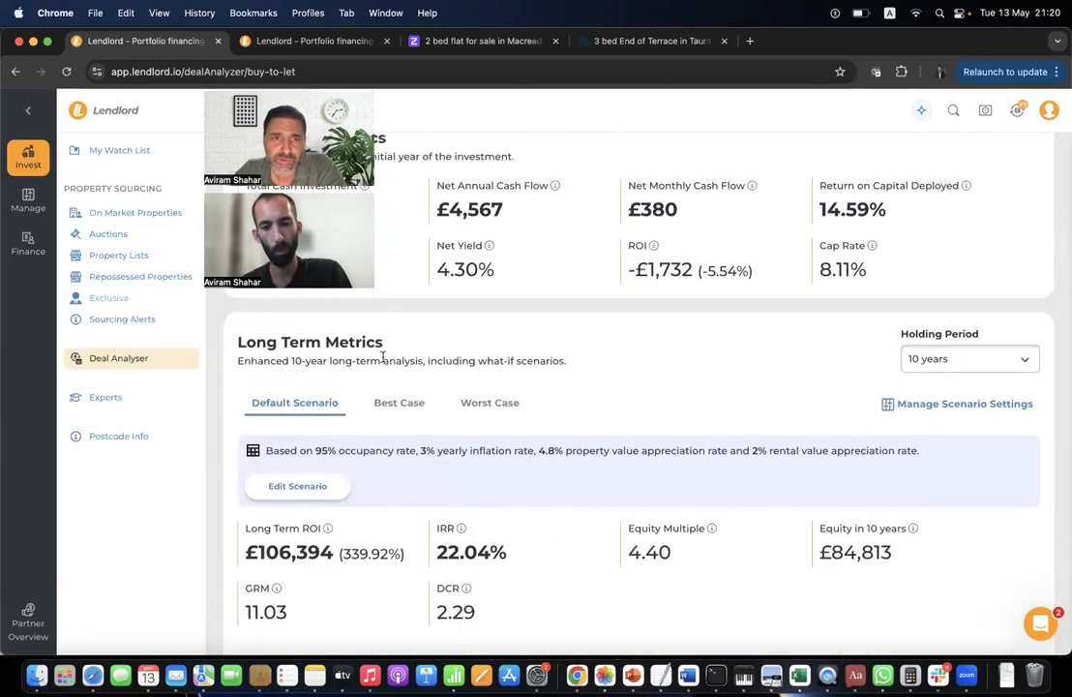
pyautogui.tripleClick(285, 345)
pyautogui.click(447, 339)
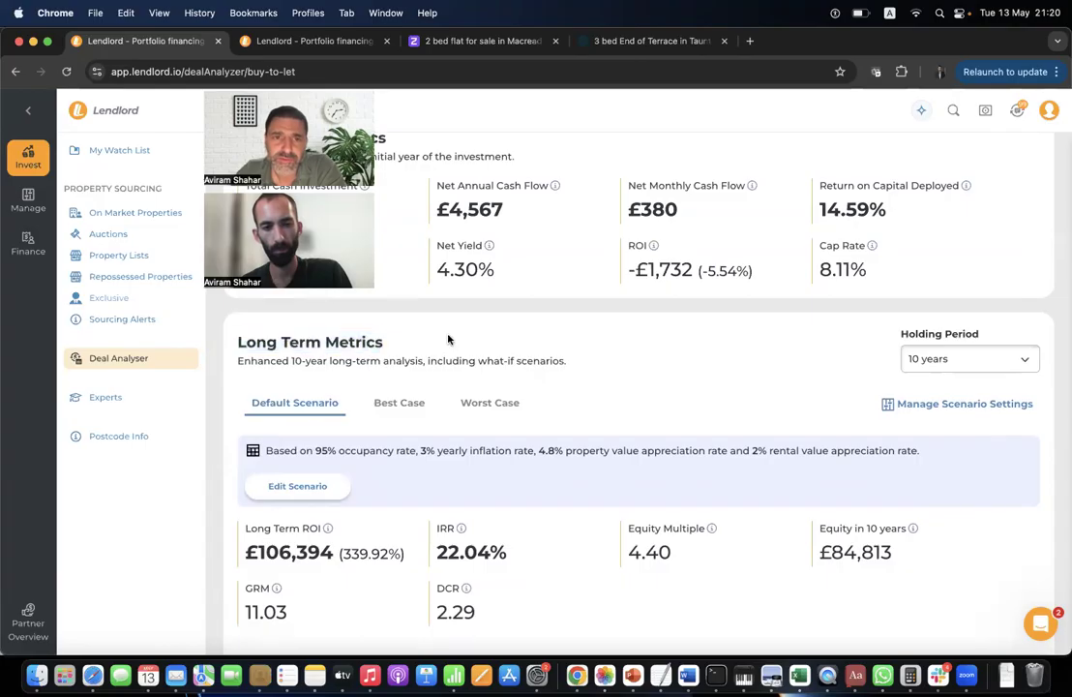
# Compare the Best Case and Worst Case long-term figures, ending on Worst Case.
pyautogui.click(408, 405)
pyautogui.click(502, 406)
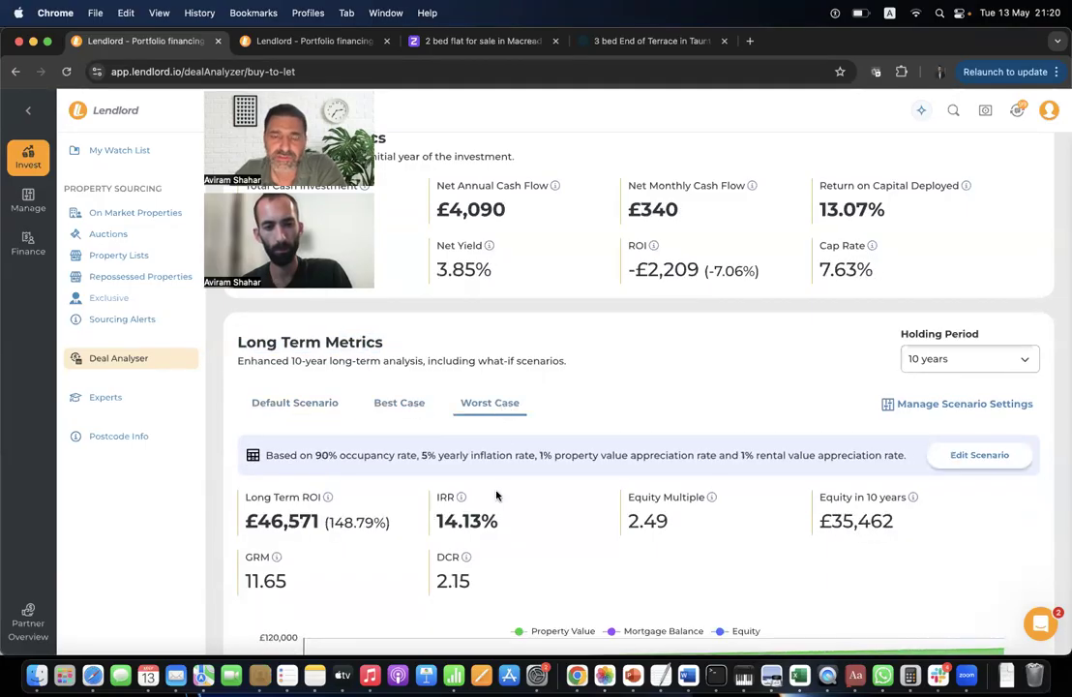
pyautogui.scroll(-3, 497, 495)
pyautogui.scroll(15, 496, 496)
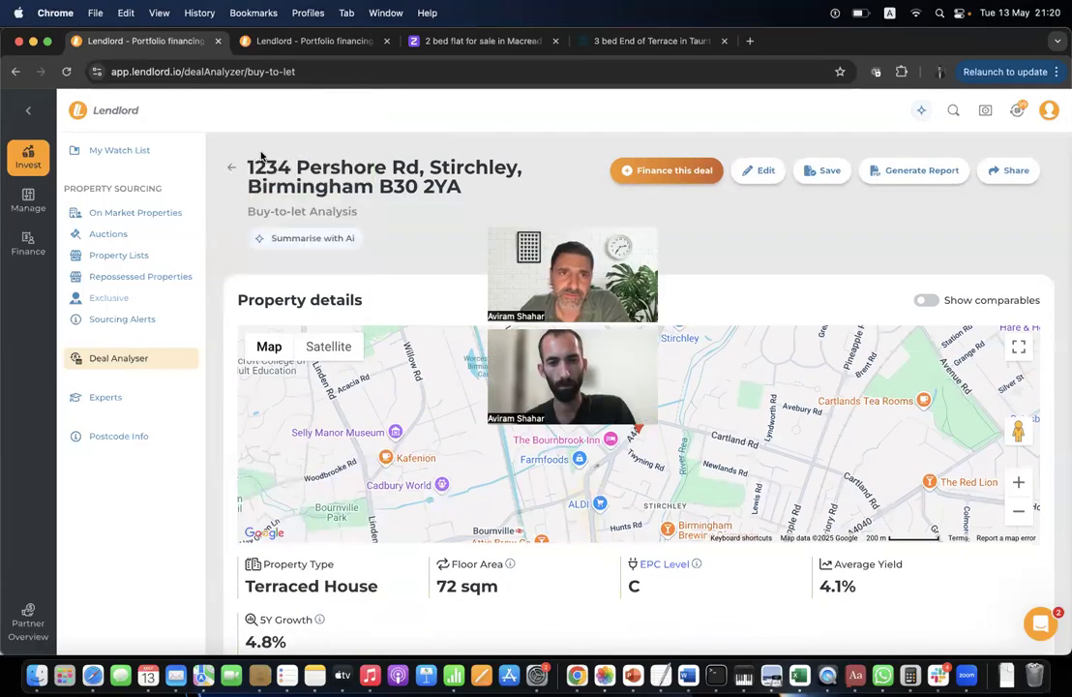
# Switch the deal to Flip with £100,000 purchase, £150,000 sale value and £9,000 refurb.
pyautogui.click(232, 166)
pyautogui.click(460, 412)
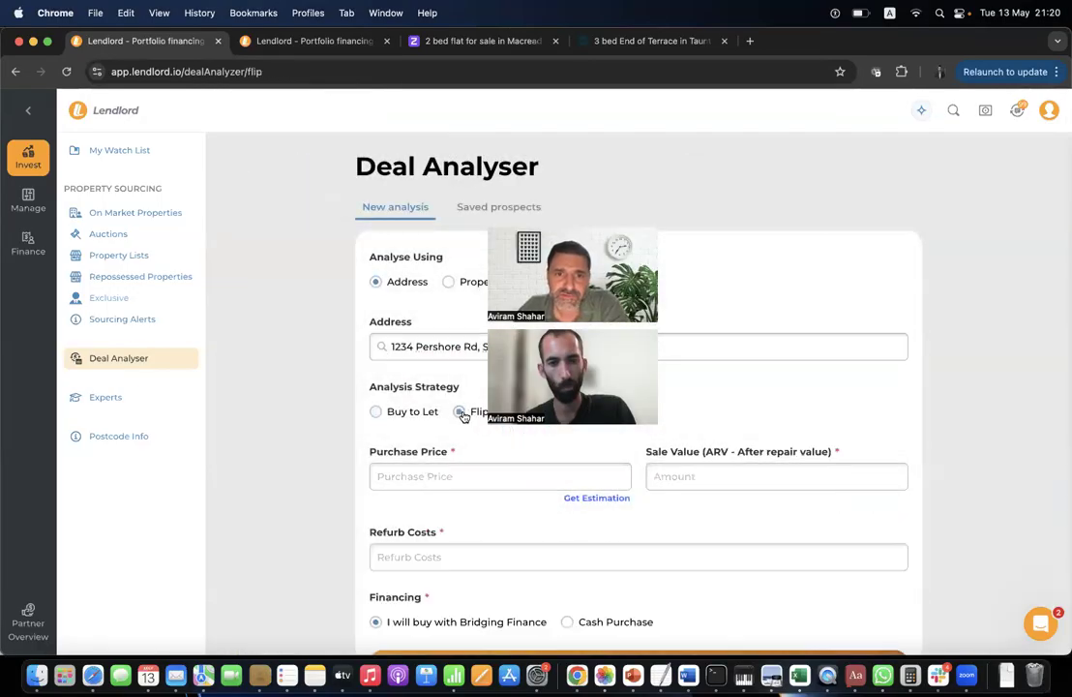
pyautogui.click(446, 471)
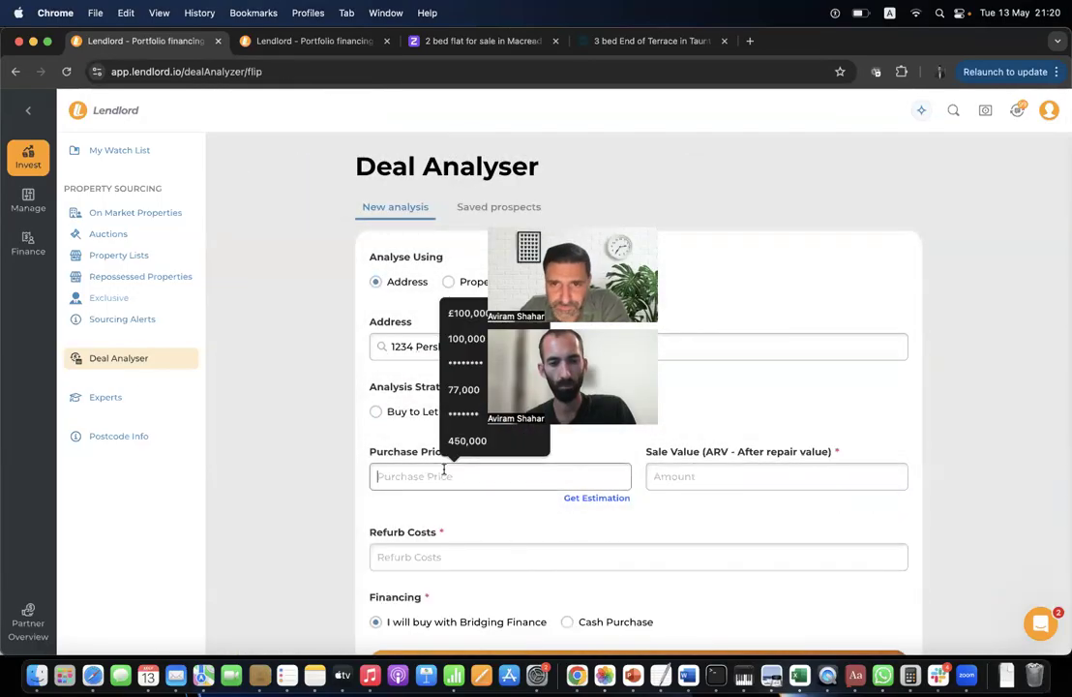
pyautogui.click(465, 315)
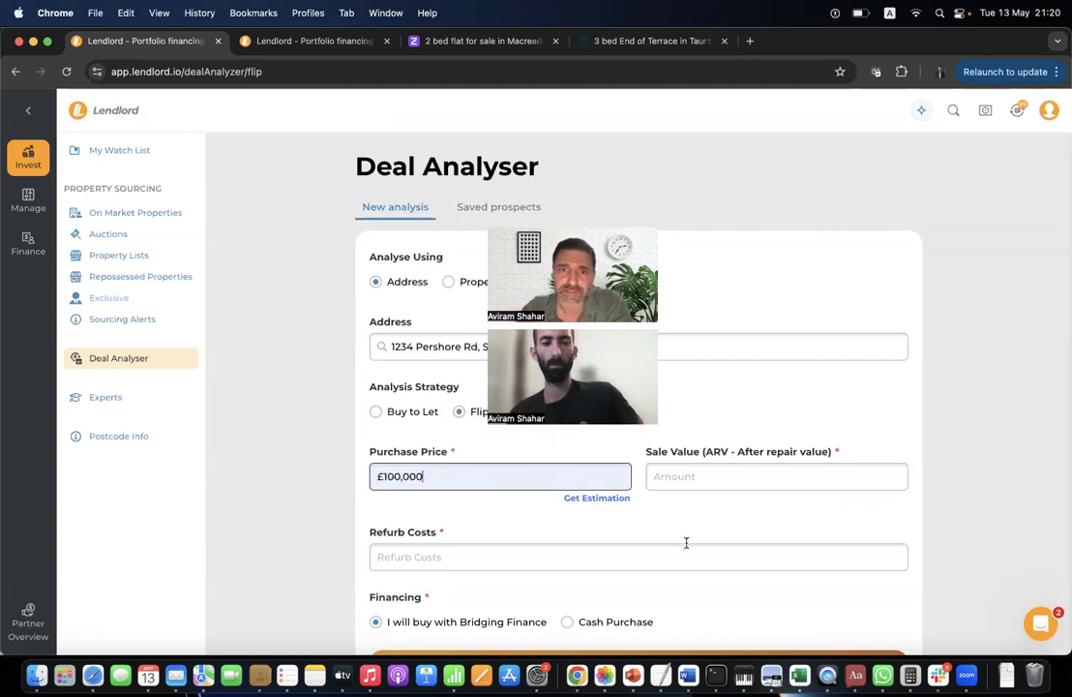
pyautogui.click(708, 476)
pyautogui.click(752, 316)
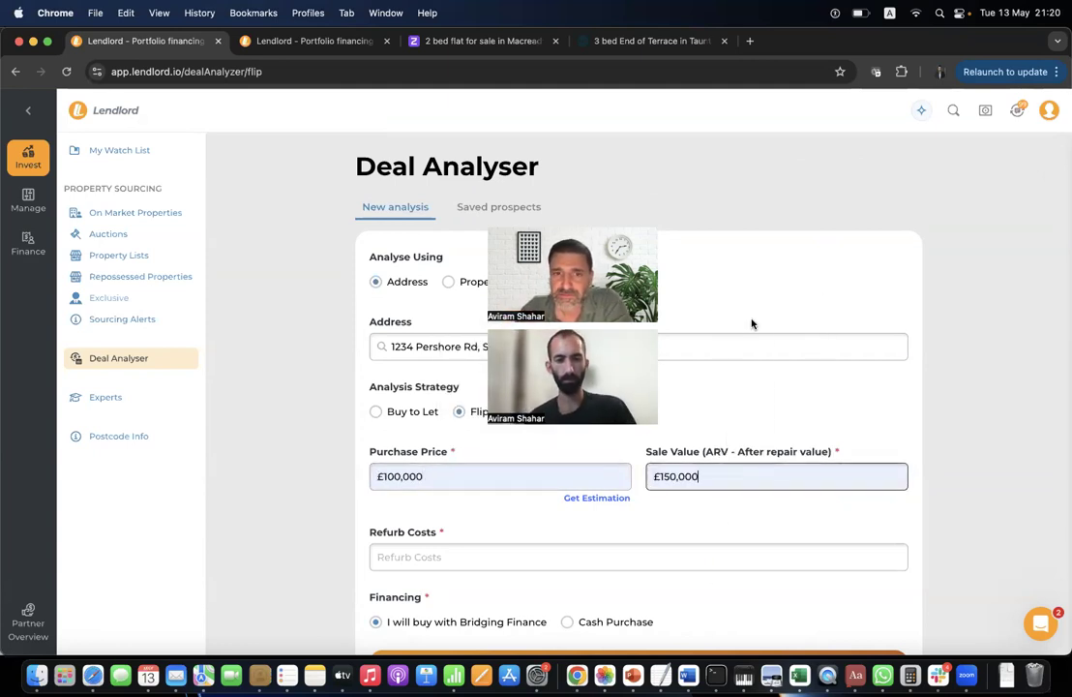
pyautogui.click(443, 558)
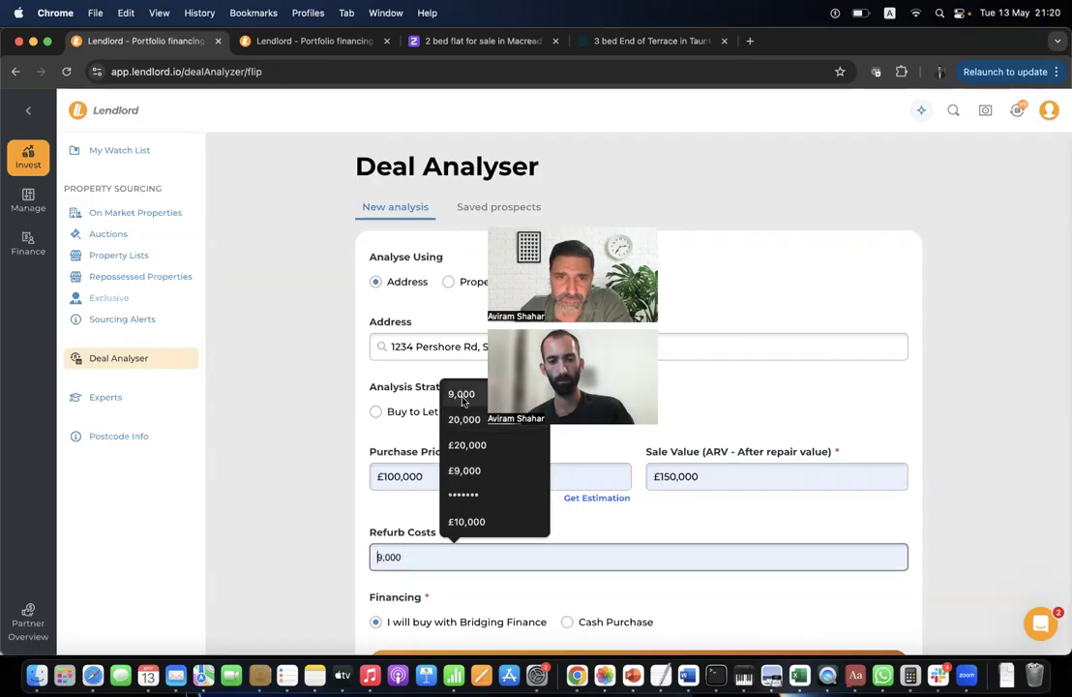
pyautogui.click(465, 470)
# Run the Flip analysis and review the £21,835 profit, 50.43% return and cash investment breakdown.
pyautogui.scroll(-3, 510, 577)
pyautogui.click(518, 554)
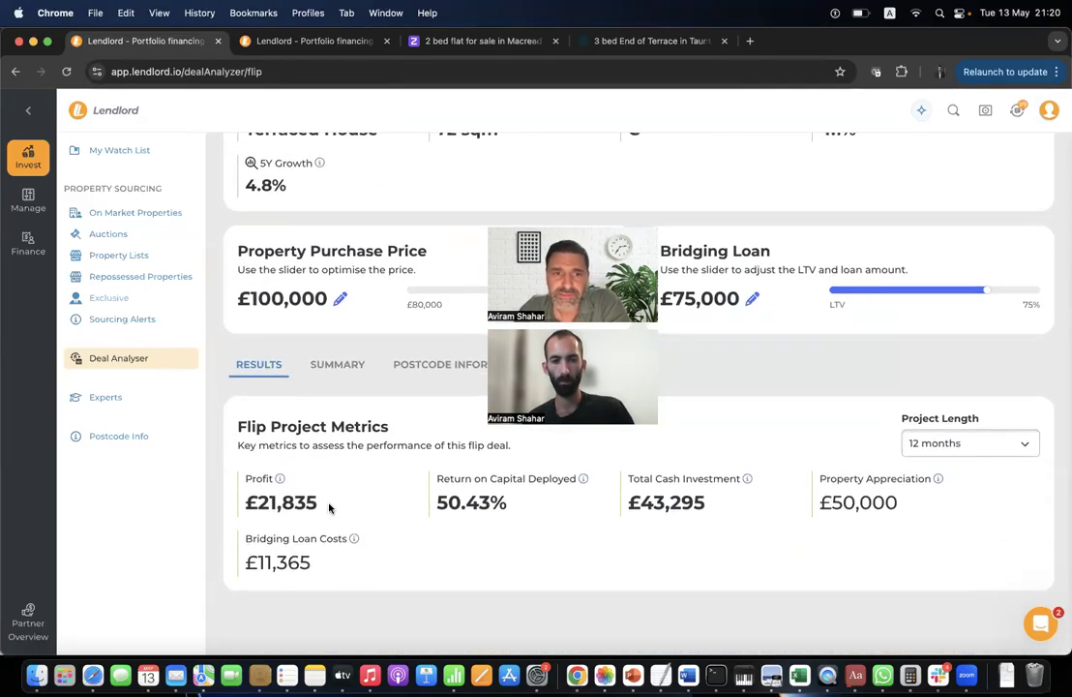
pyautogui.moveTo(330, 503); pyautogui.dragTo(245, 503)
pyautogui.doubleClick(470, 501)
pyautogui.click(746, 480)
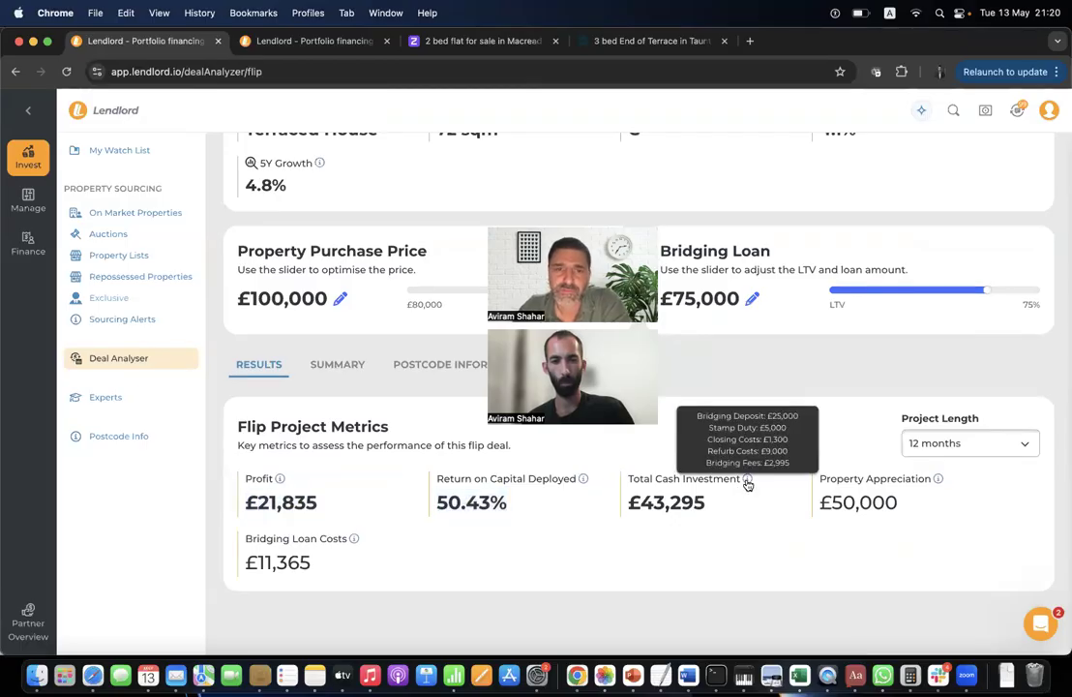
pyautogui.scroll(10, 319, 378)
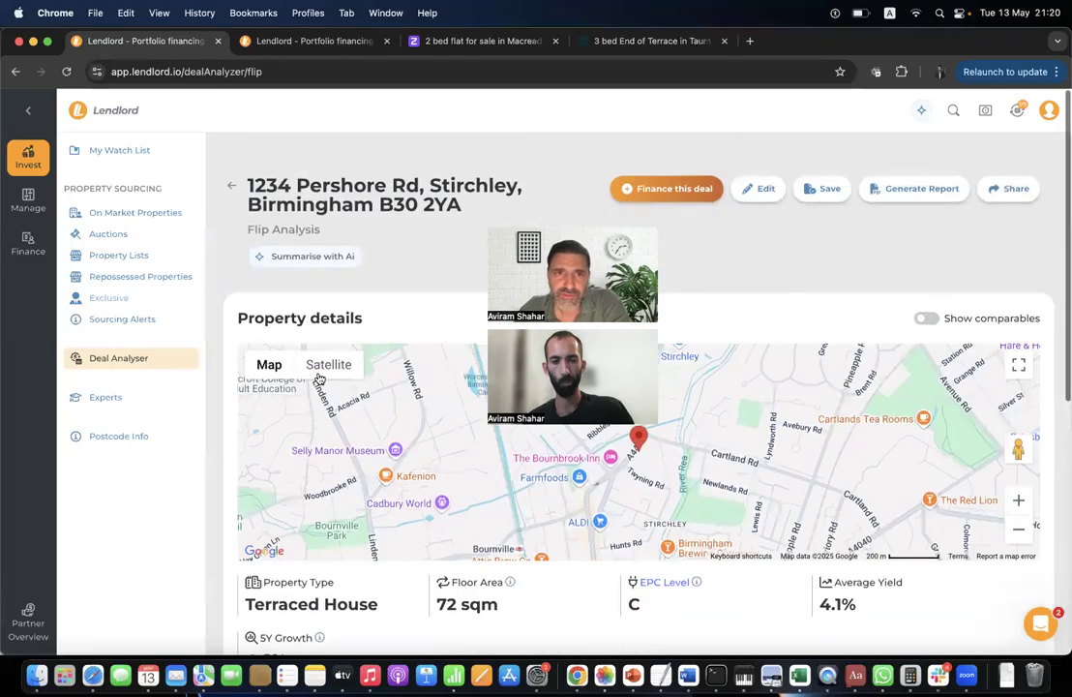
pyautogui.click(227, 165)
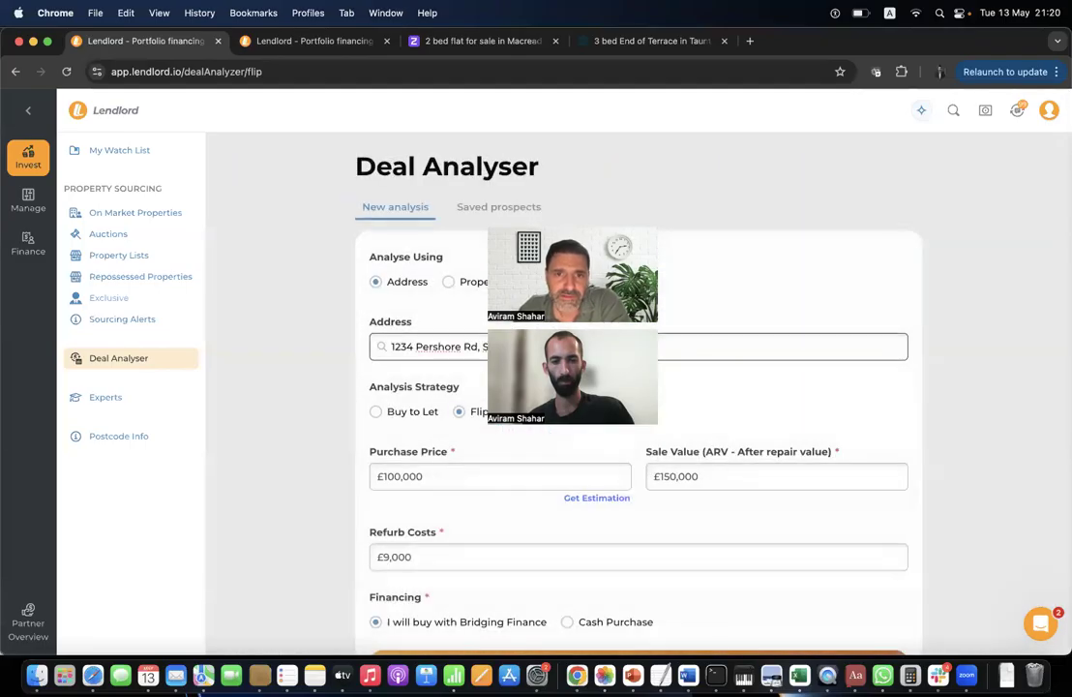
# Switch the strategy to BRRR with £100,000 purchase price and £9,000 refurb costs.
pyautogui.click(538, 411)
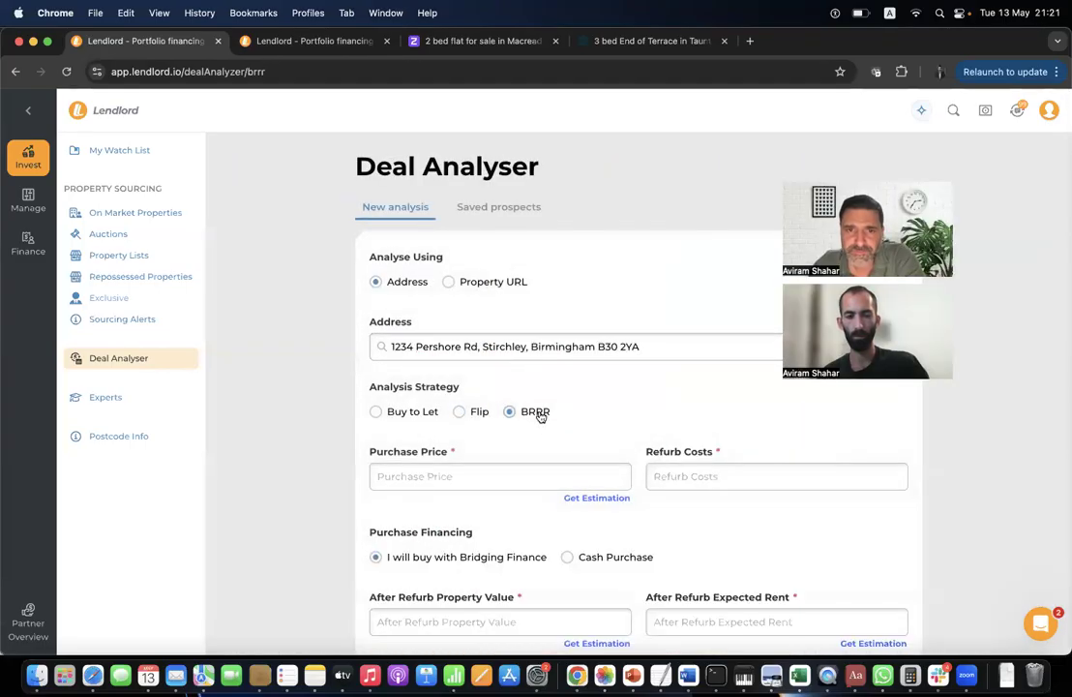
pyautogui.click(411, 478)
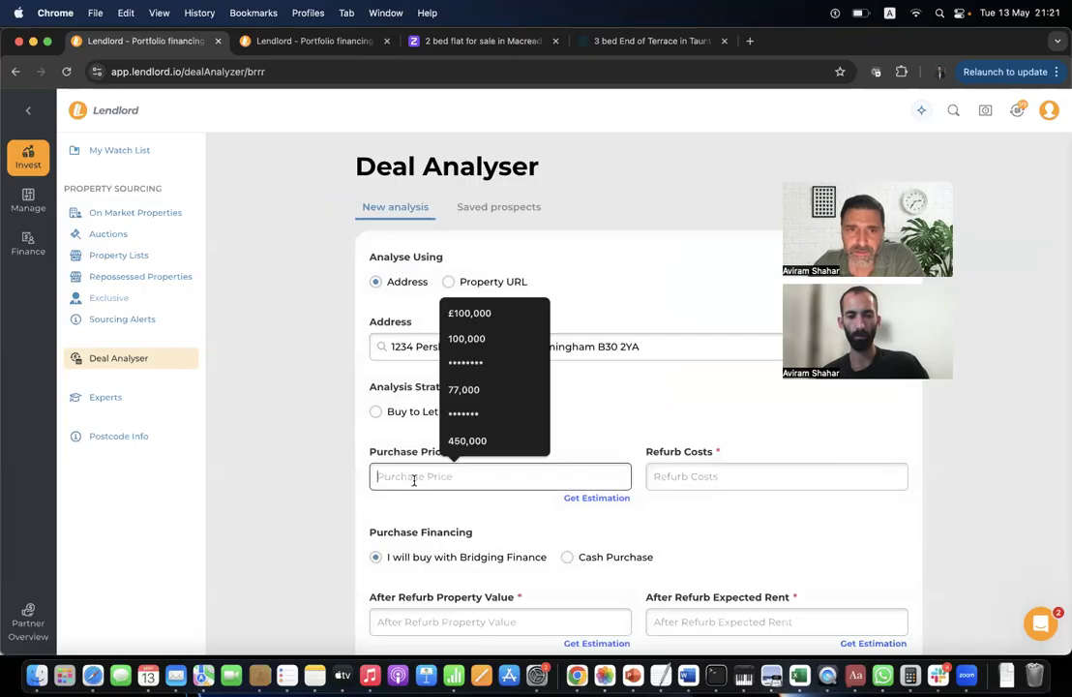
pyautogui.click(469, 312)
pyautogui.click(728, 478)
pyautogui.click(745, 440)
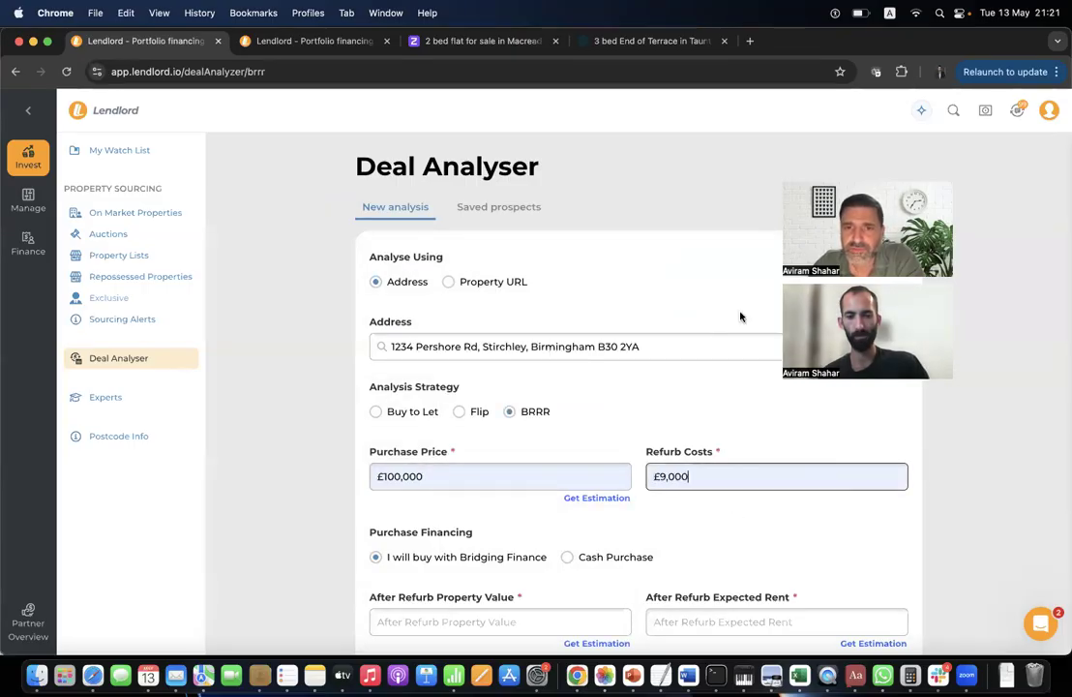
# Add £150,000 after-refurb value and £1,200 monthly rent, then run the BRRR analysis.
pyautogui.scroll(-2, 622, 474)
pyautogui.scroll(-1, 623, 474)
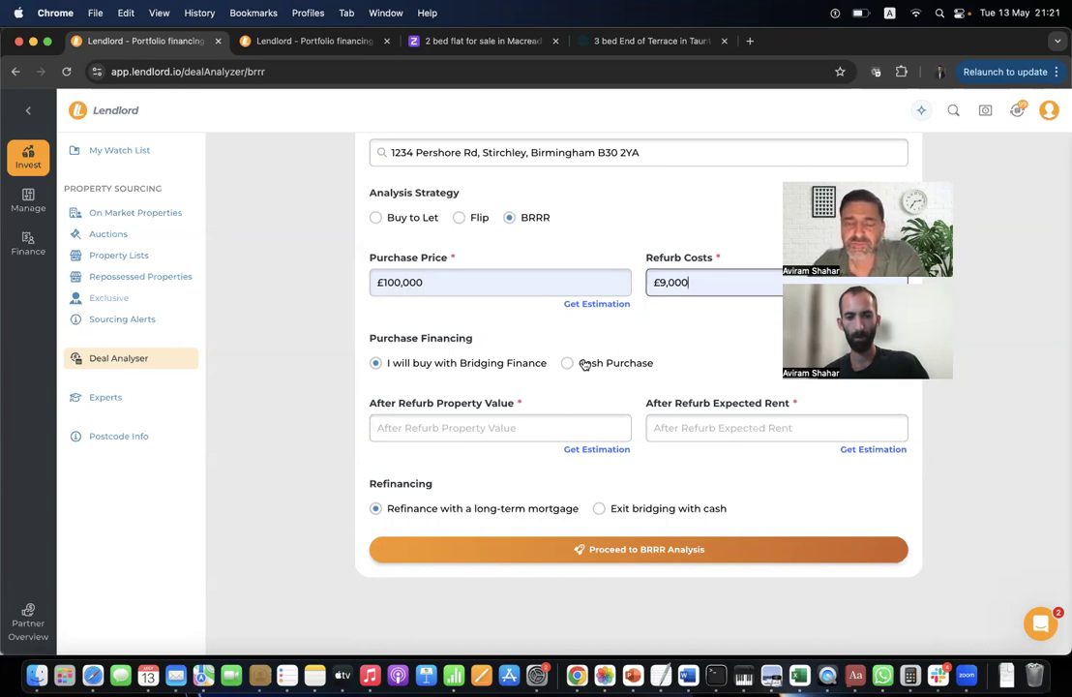
pyautogui.click(450, 427)
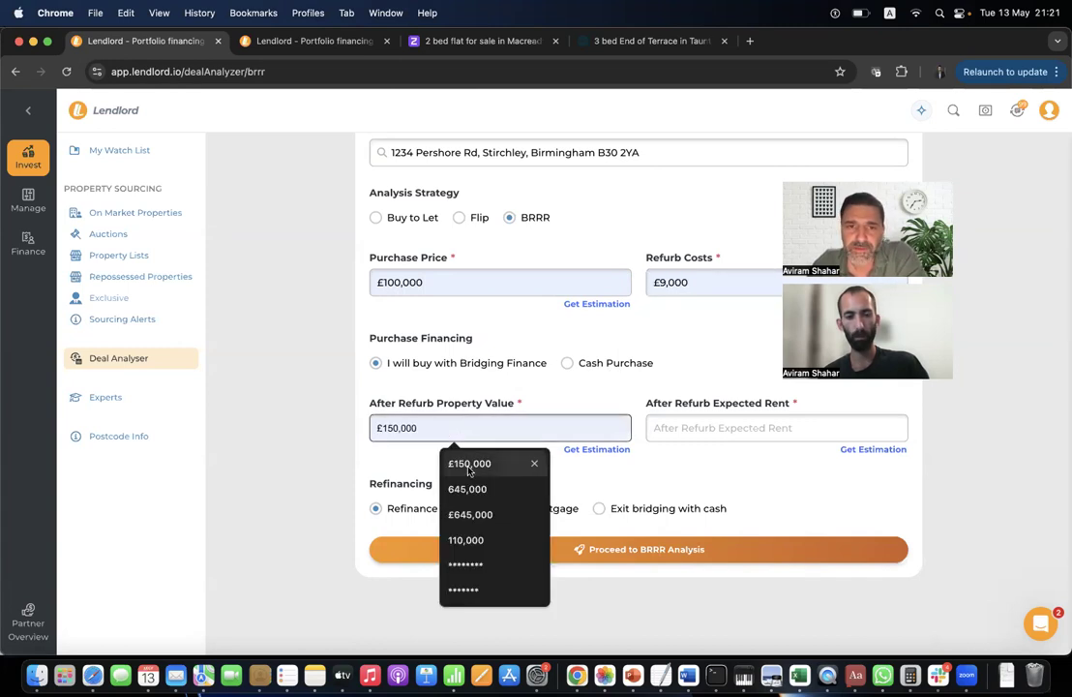
pyautogui.click(468, 464)
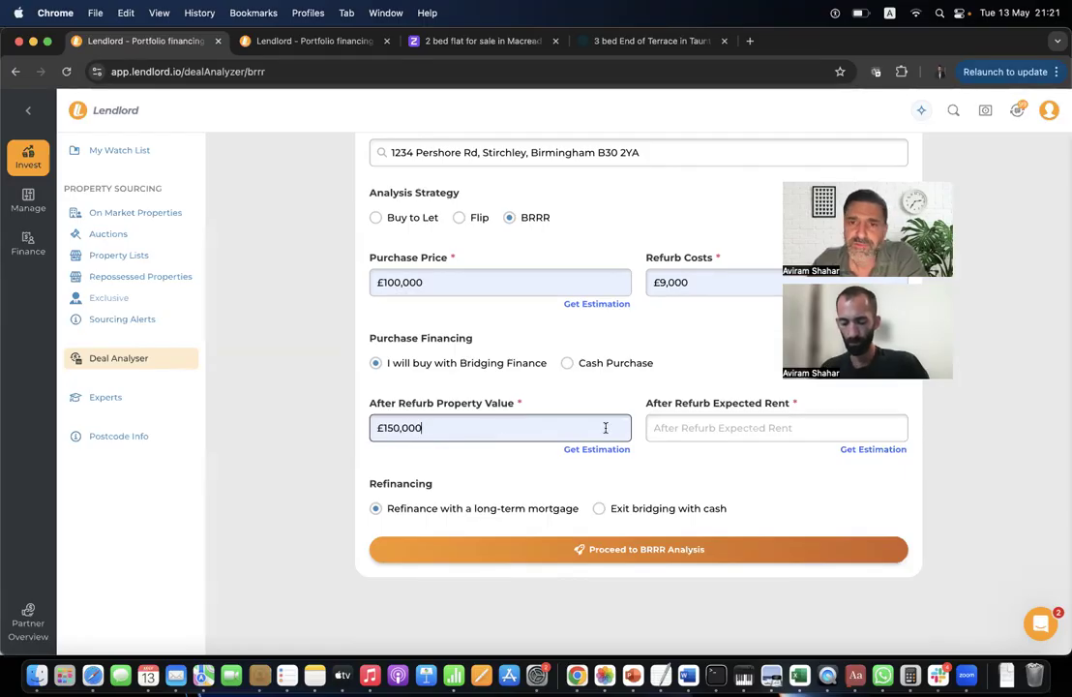
pyautogui.click(682, 436)
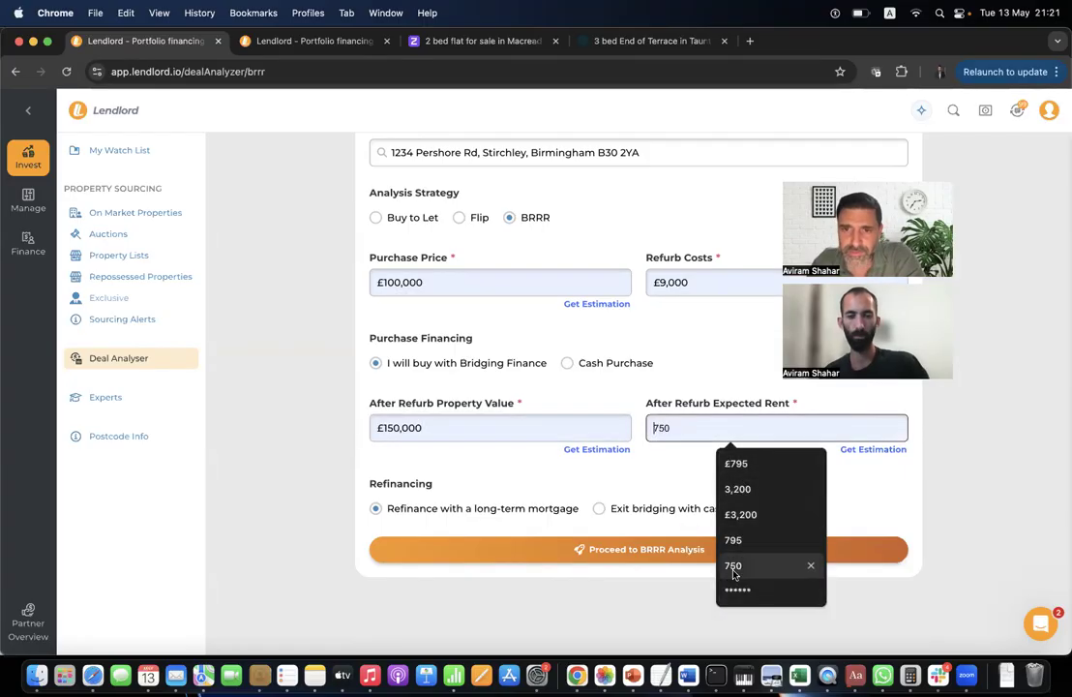
pyautogui.write('1200')
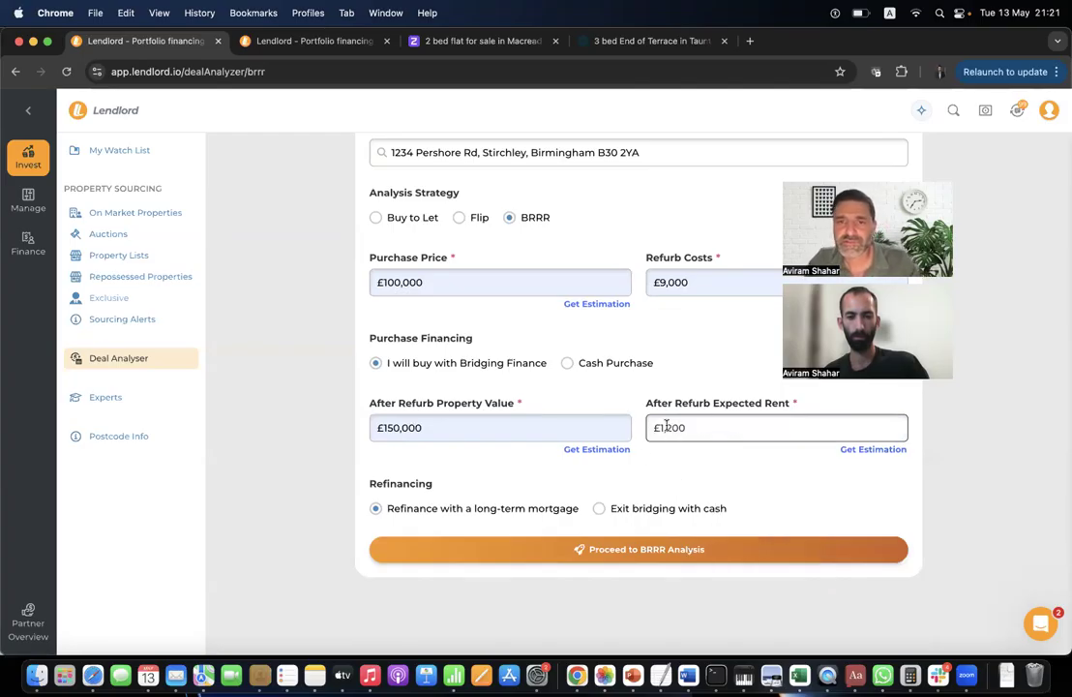
pyautogui.click(548, 552)
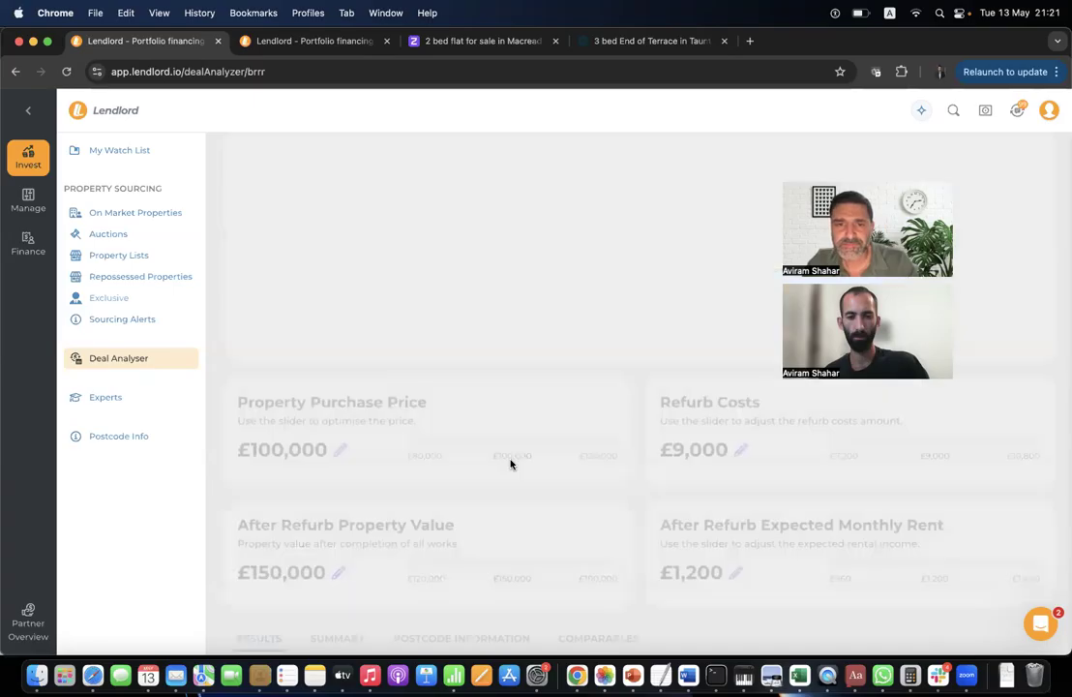
# Check the £43,295 Initial Cash Investment breakdown under Refurb Project Metrics.
pyautogui.scroll(-4, 471, 413)
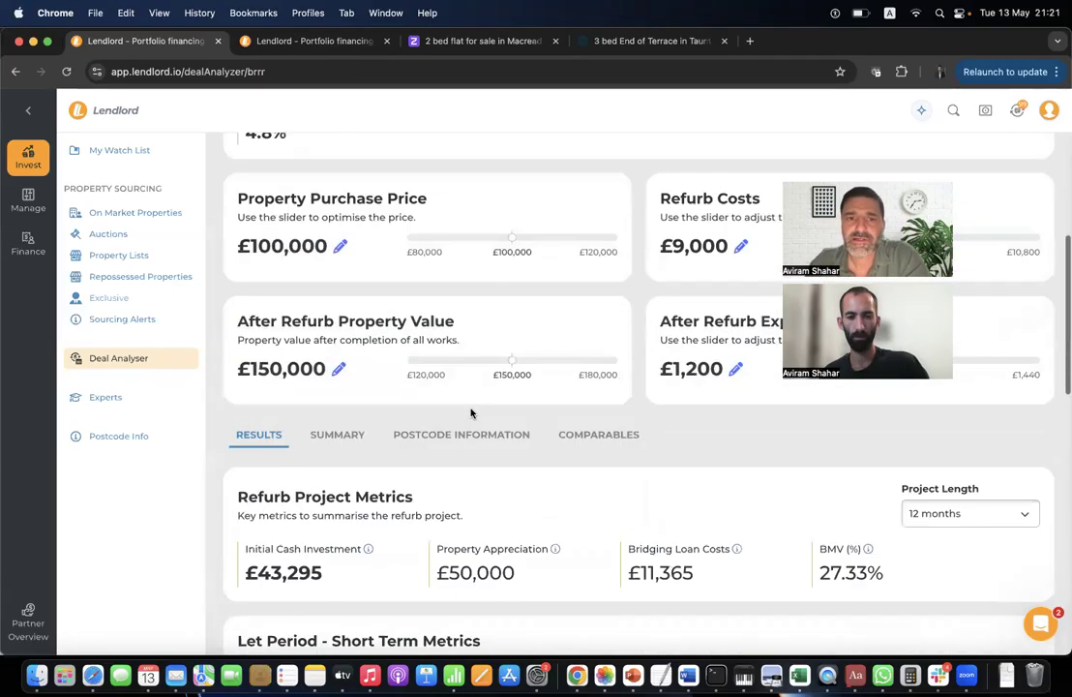
pyautogui.scroll(-5, 471, 413)
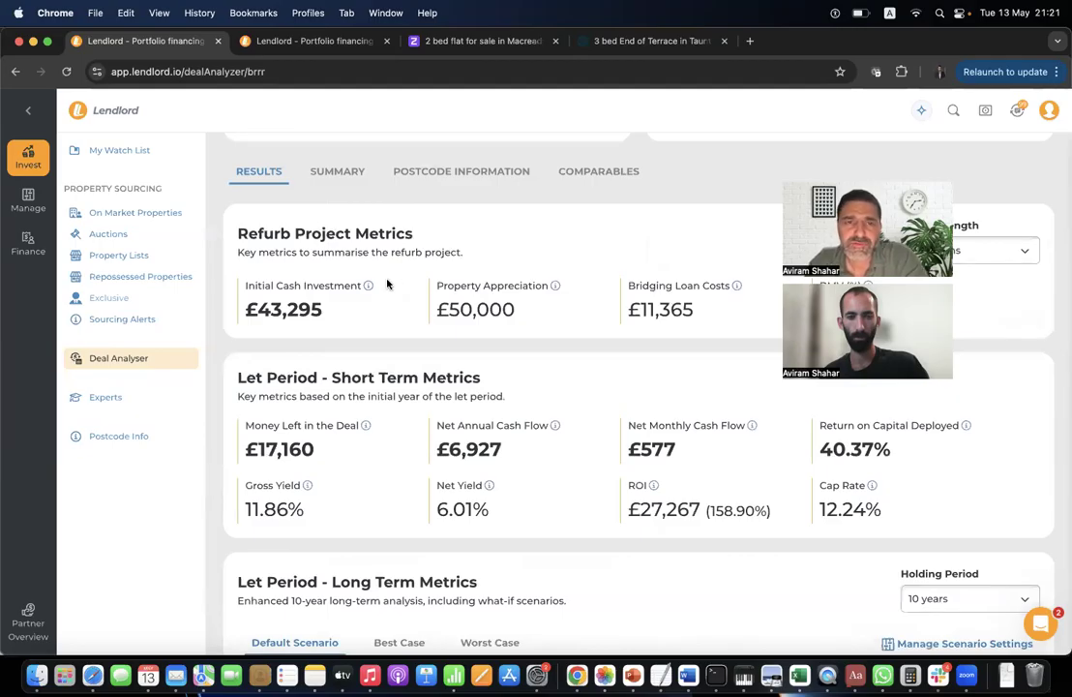
pyautogui.moveTo(369, 287)
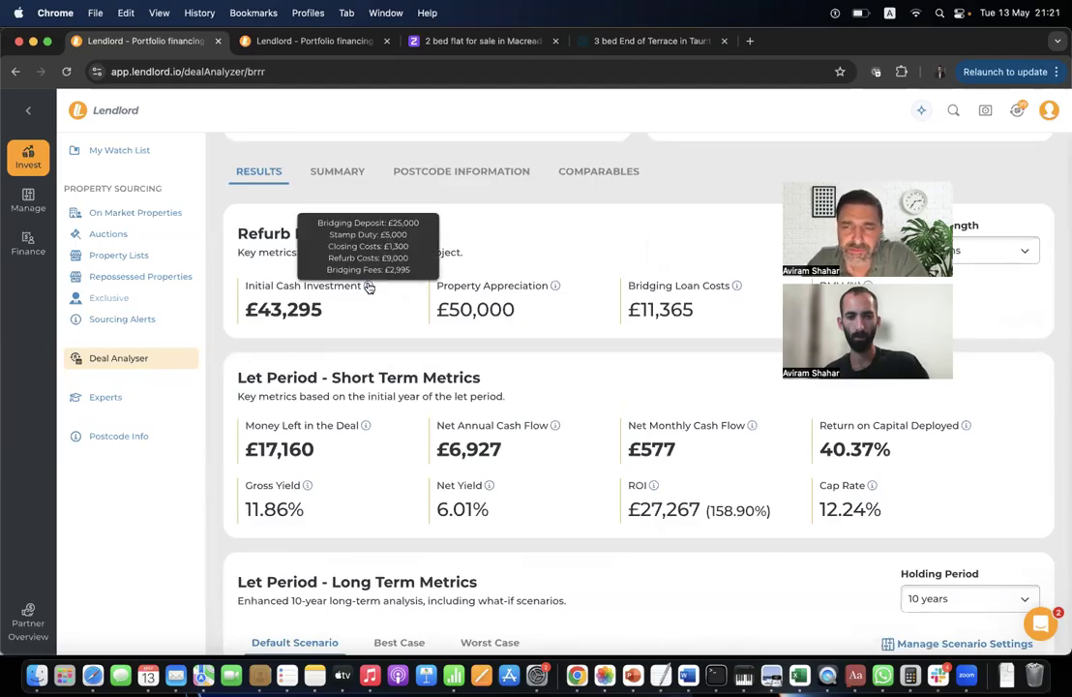
pyautogui.scroll(5, 354, 400)
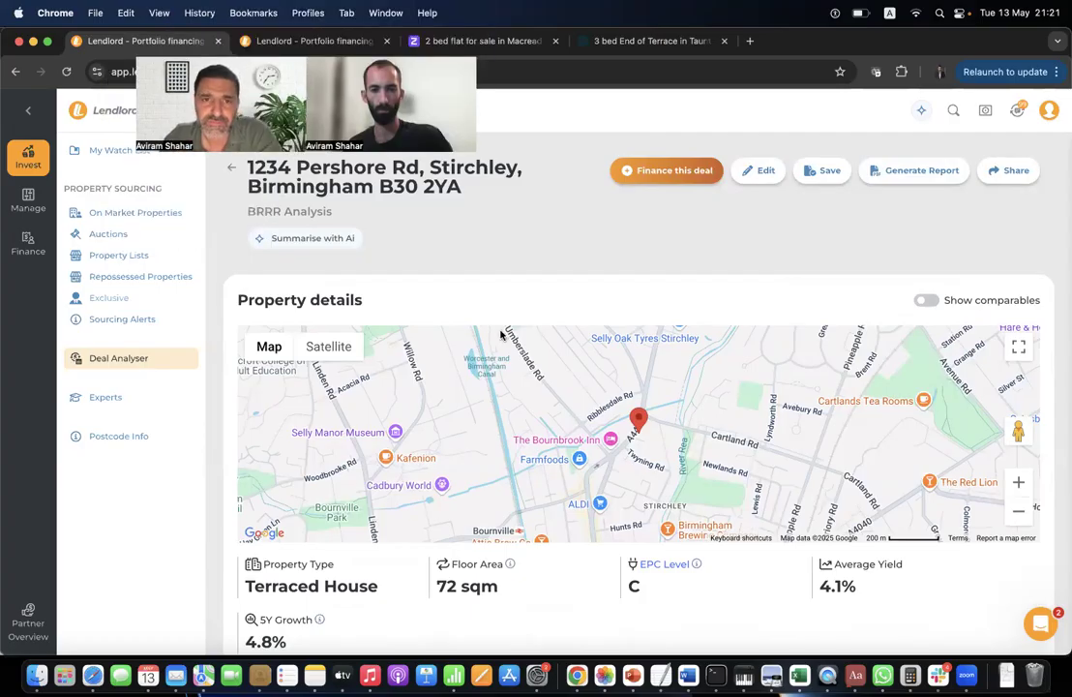
pyautogui.scroll(-5, 500, 334)
pyautogui.scroll(5, 500, 335)
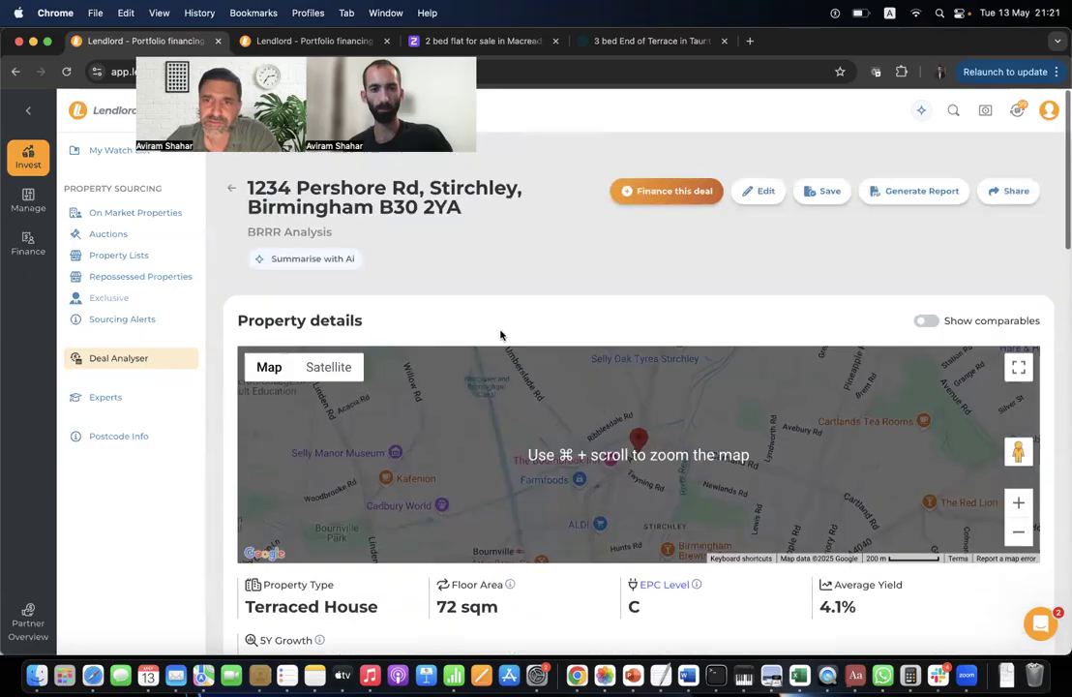
pyautogui.scroll(-1, 500, 334)
pyautogui.click(1009, 170)
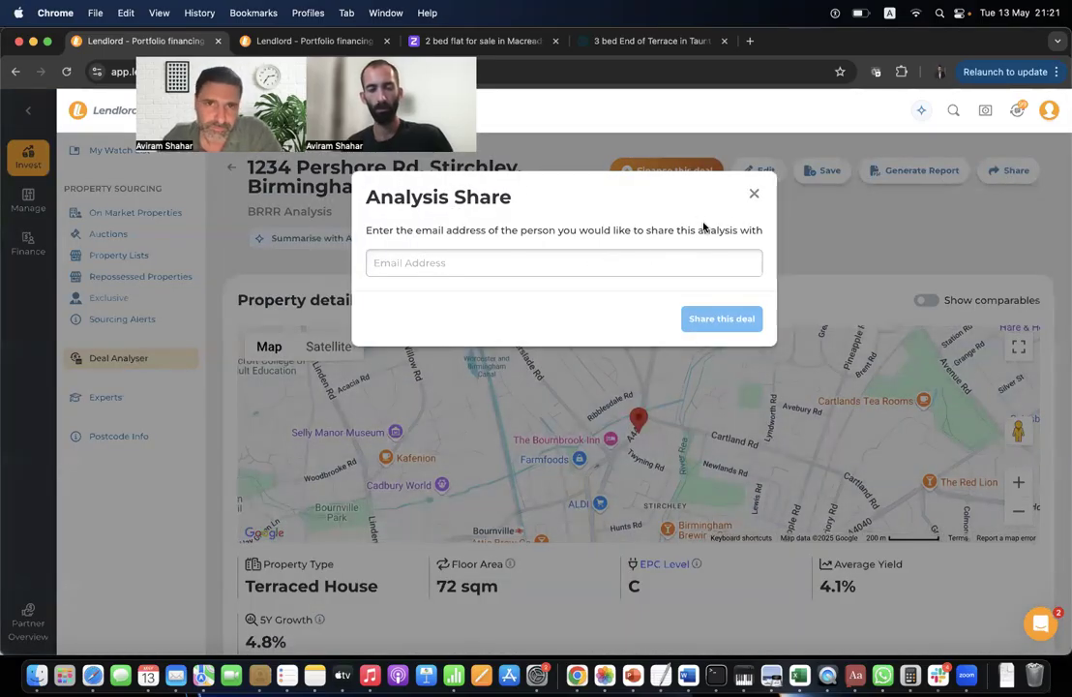
pyautogui.click(755, 198)
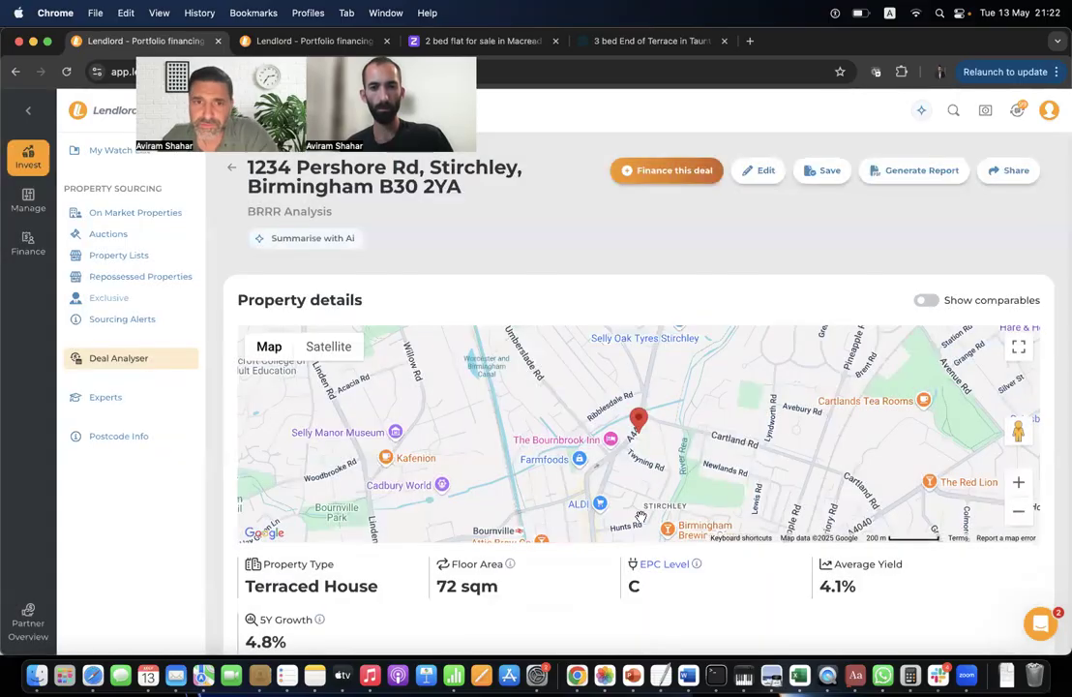
# Nudge the sliders: after-refurb value to about £150,900, refurb kept at £9,000, rent £1,230.
pyautogui.scroll(-5, 642, 519)
pyautogui.scroll(-1, 643, 522)
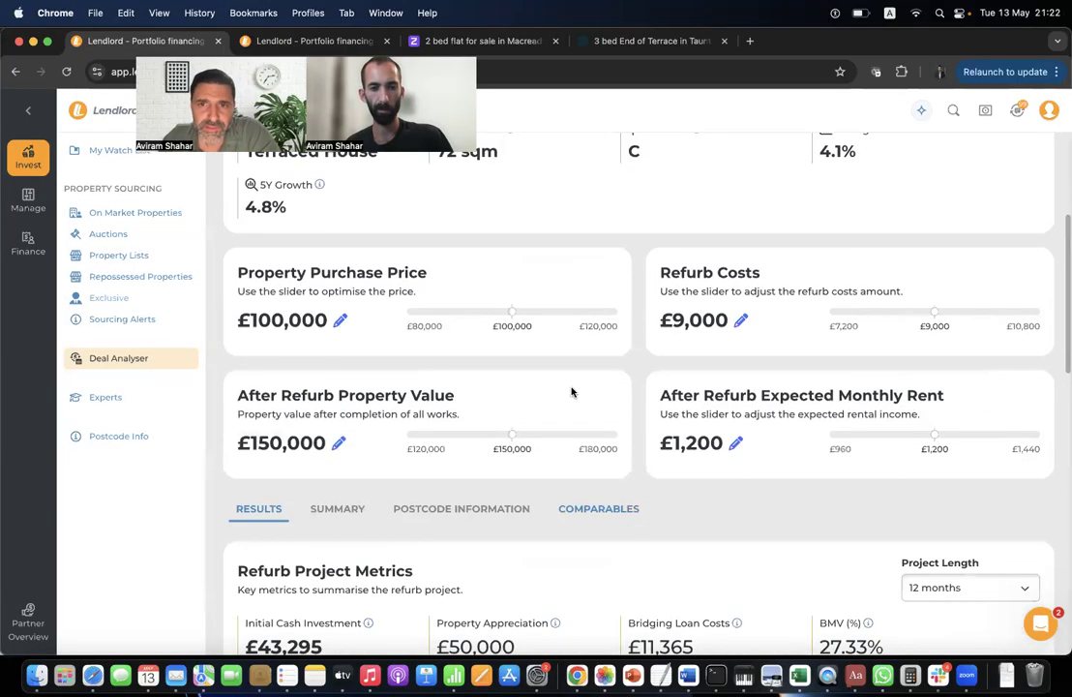
pyautogui.scroll(-1, 510, 309)
pyautogui.scroll(-3, 509, 310)
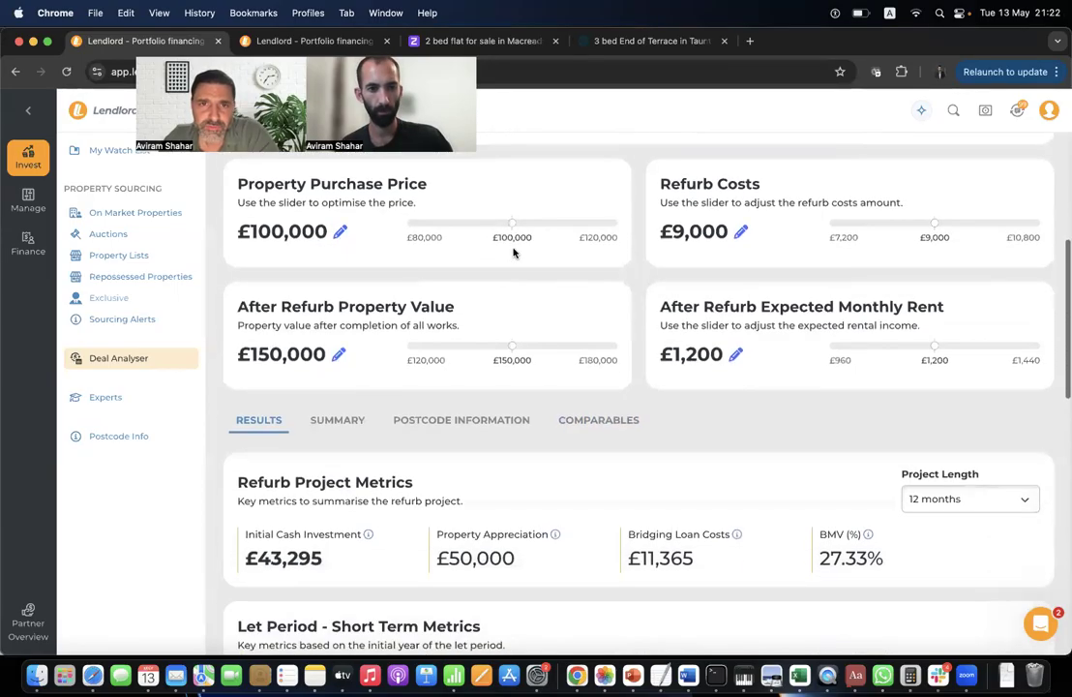
pyautogui.moveTo(510, 220); pyautogui.dragTo(520, 221)
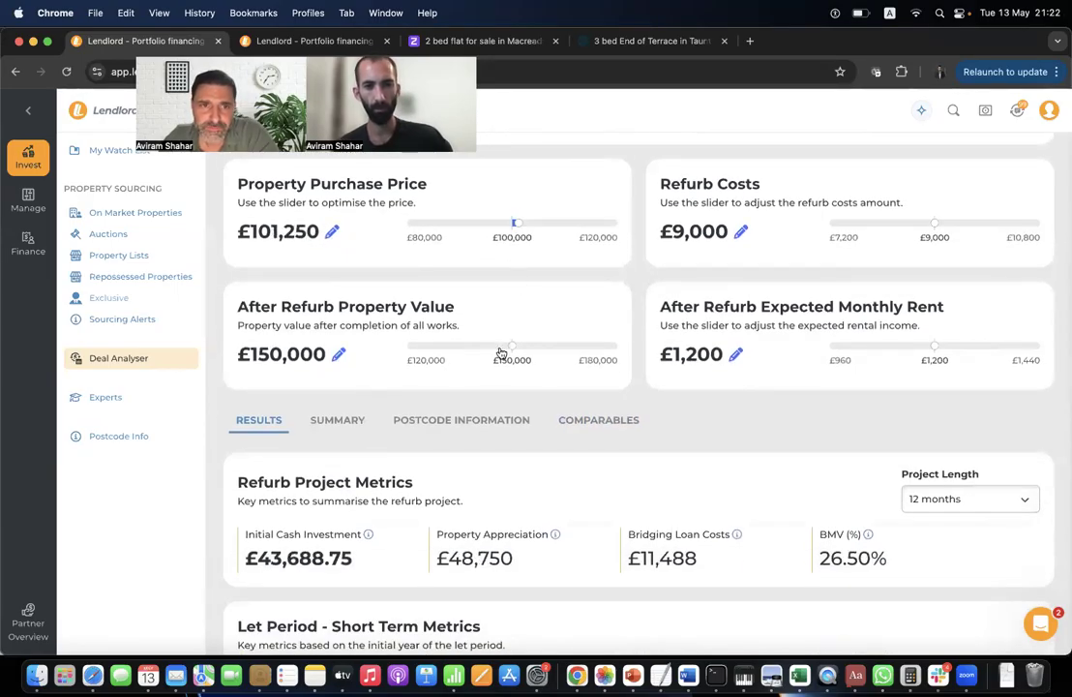
pyautogui.moveTo(510, 344)
pyautogui.mouseDown()
pyautogui.moveTo(522, 345)
pyautogui.moveTo(500, 345)
pyautogui.moveTo(513, 346)
pyautogui.mouseUp()
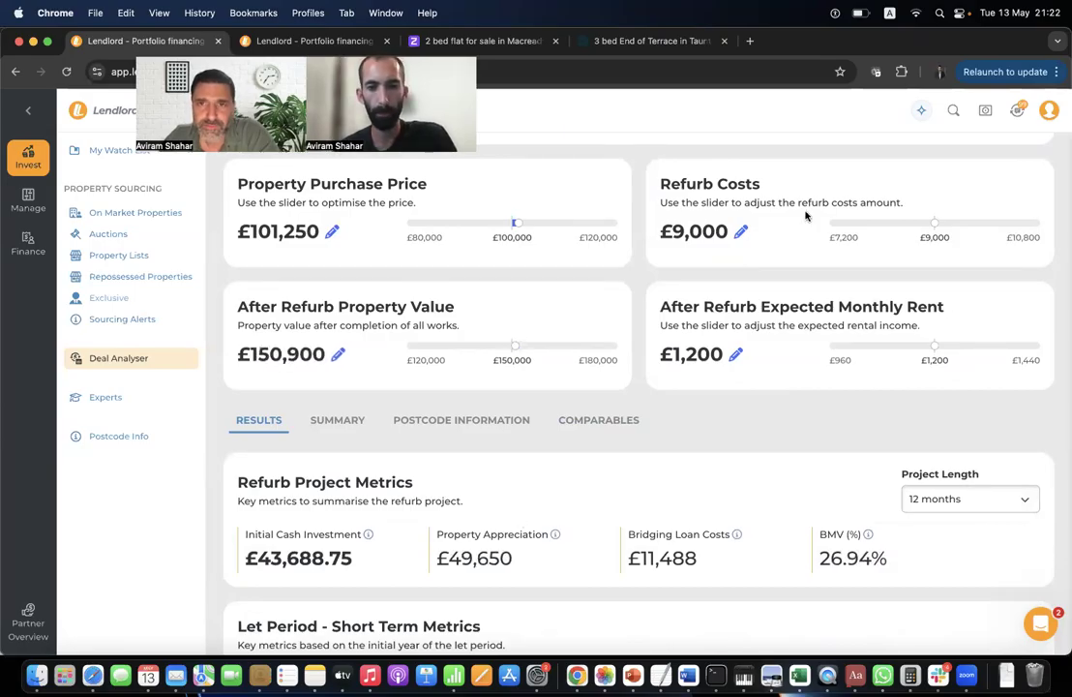
pyautogui.moveTo(934, 221); pyautogui.dragTo(939, 222)
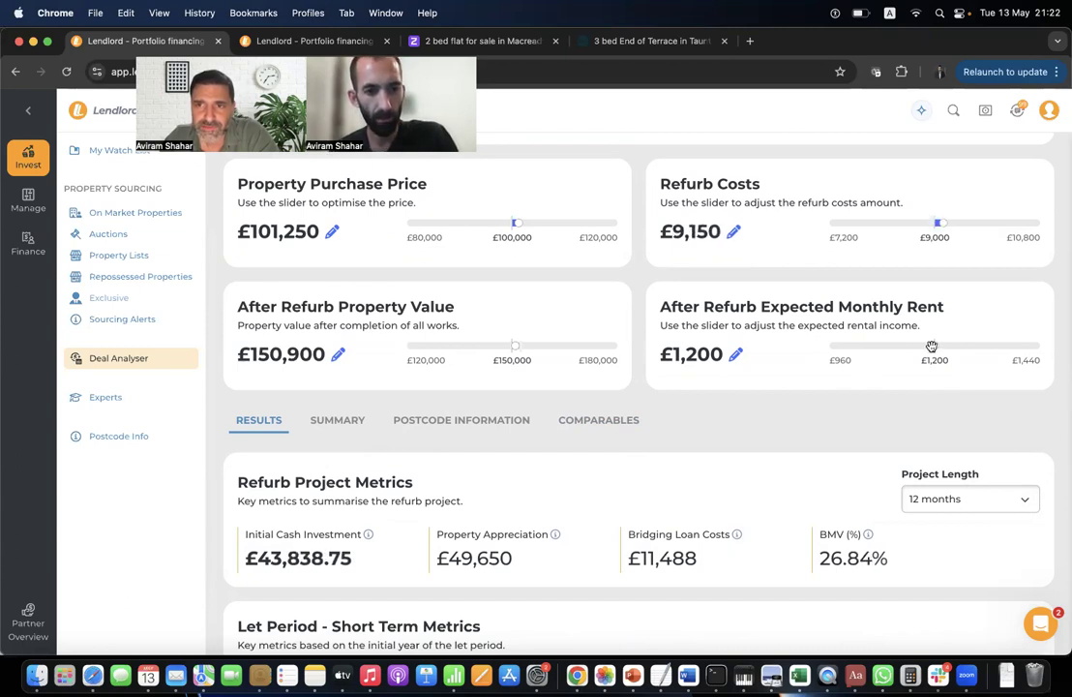
pyautogui.moveTo(934, 345); pyautogui.dragTo(941, 346)
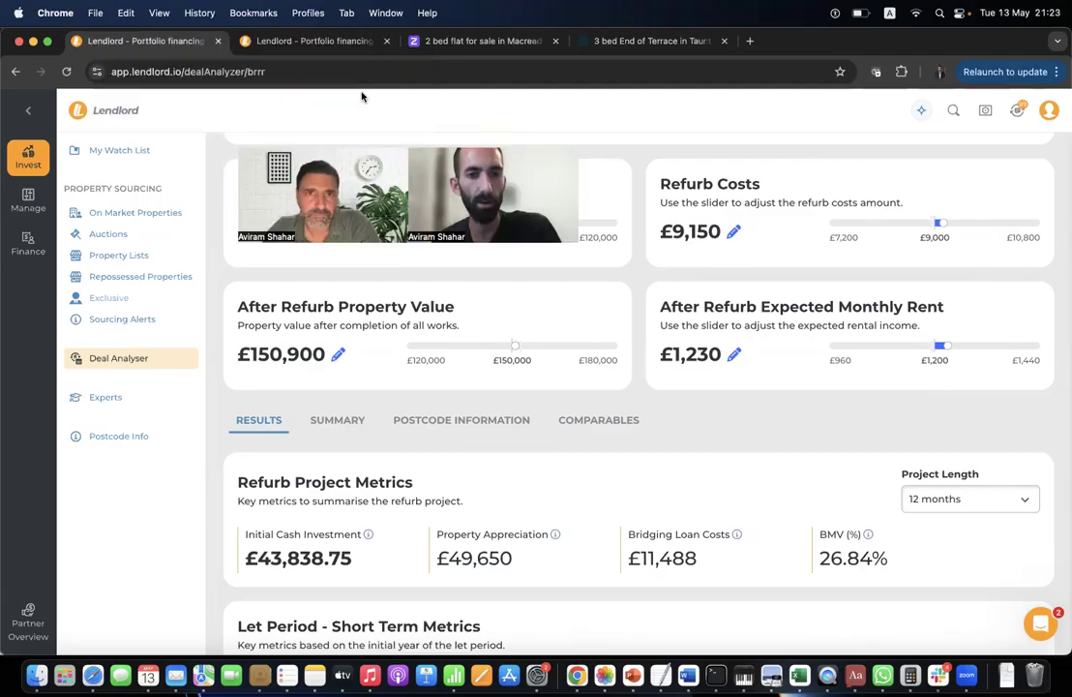
pyautogui.click(311, 42)
# Scroll through the saved Sourcing Alerts criteria table, then return to the Pershore Rd BRRR analysis.
pyautogui.click(167, 323)
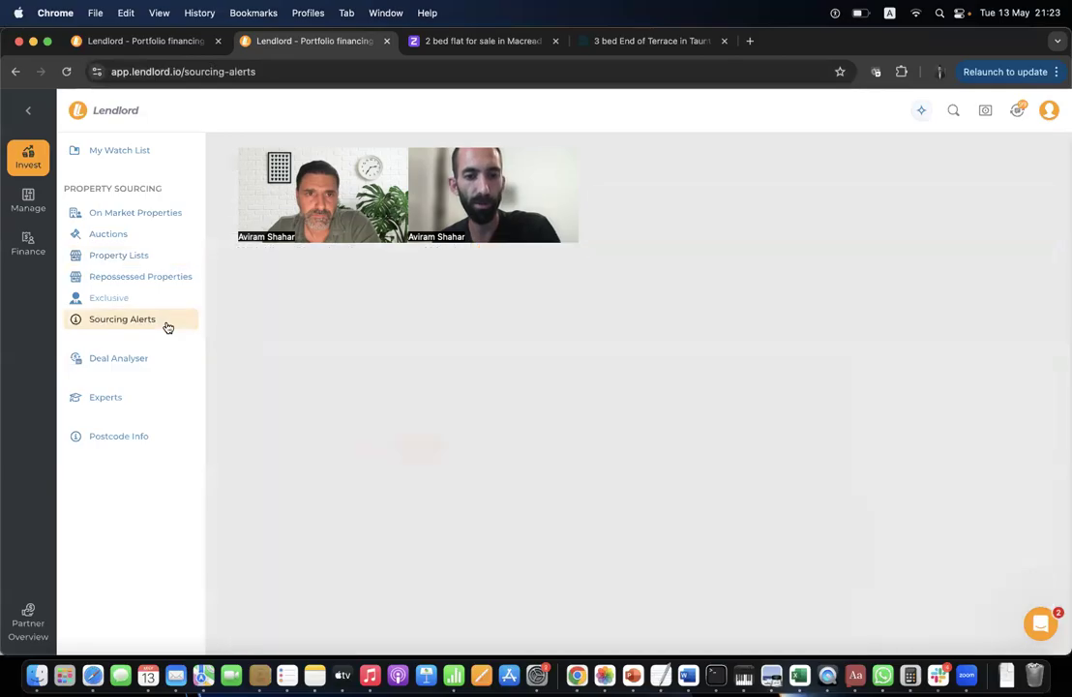
pyautogui.scroll(-5, 419, 372)
pyautogui.scroll(5, 419, 371)
pyautogui.scroll(-5, 426, 381)
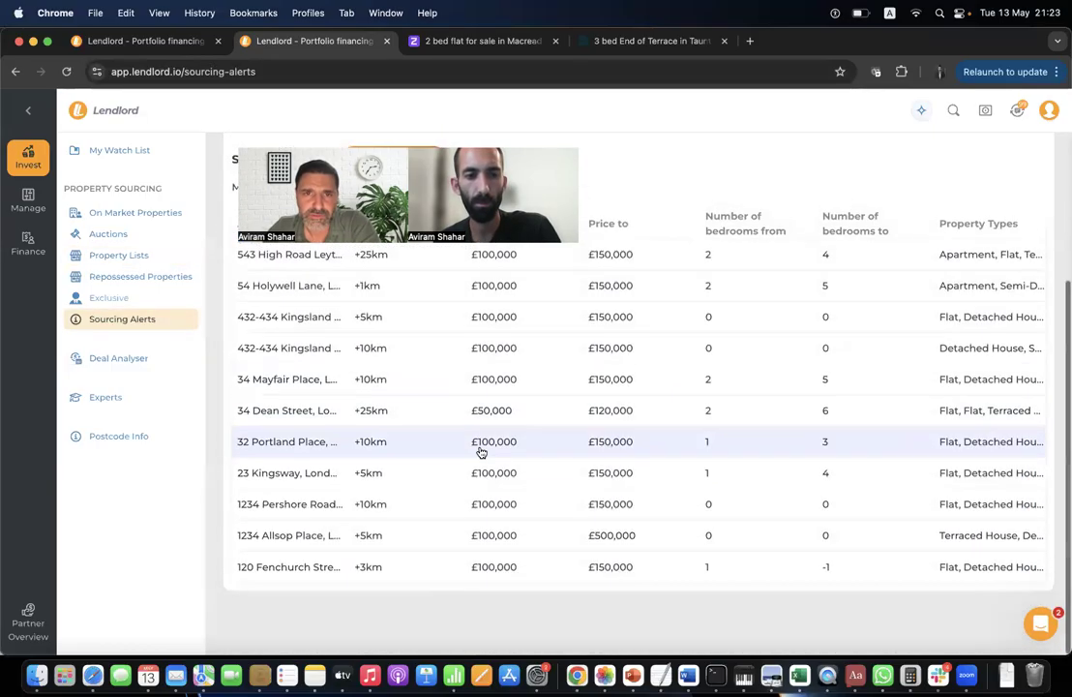
pyautogui.scroll(5, 479, 448)
pyautogui.scroll(-5, 469, 428)
pyautogui.scroll(3, 468, 431)
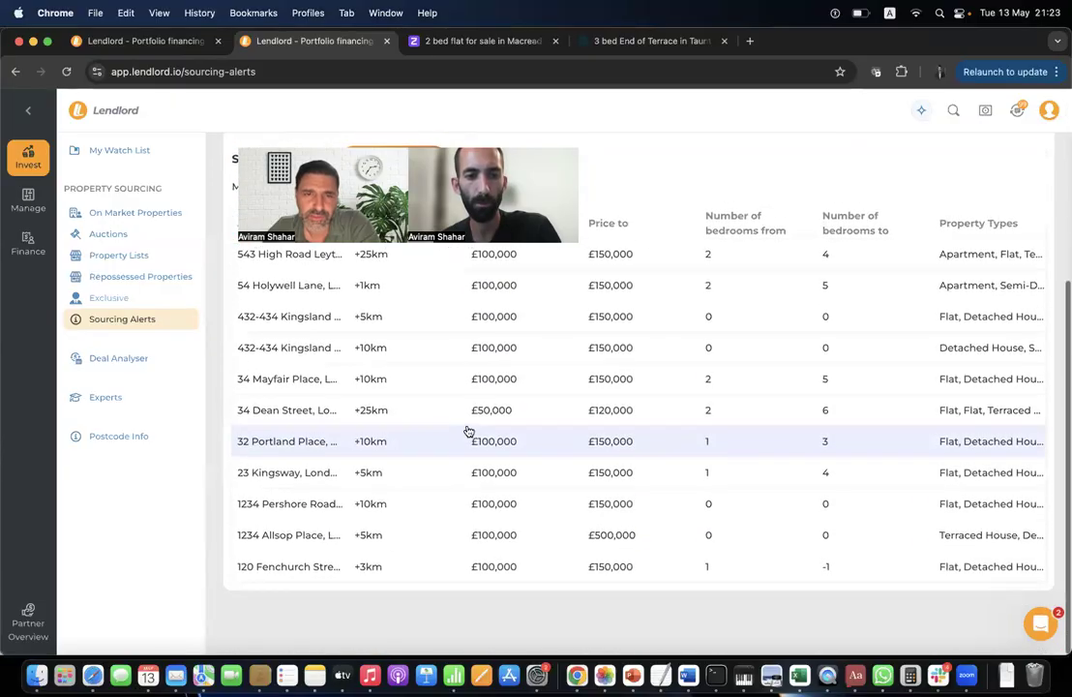
pyautogui.scroll(-5, 481, 334)
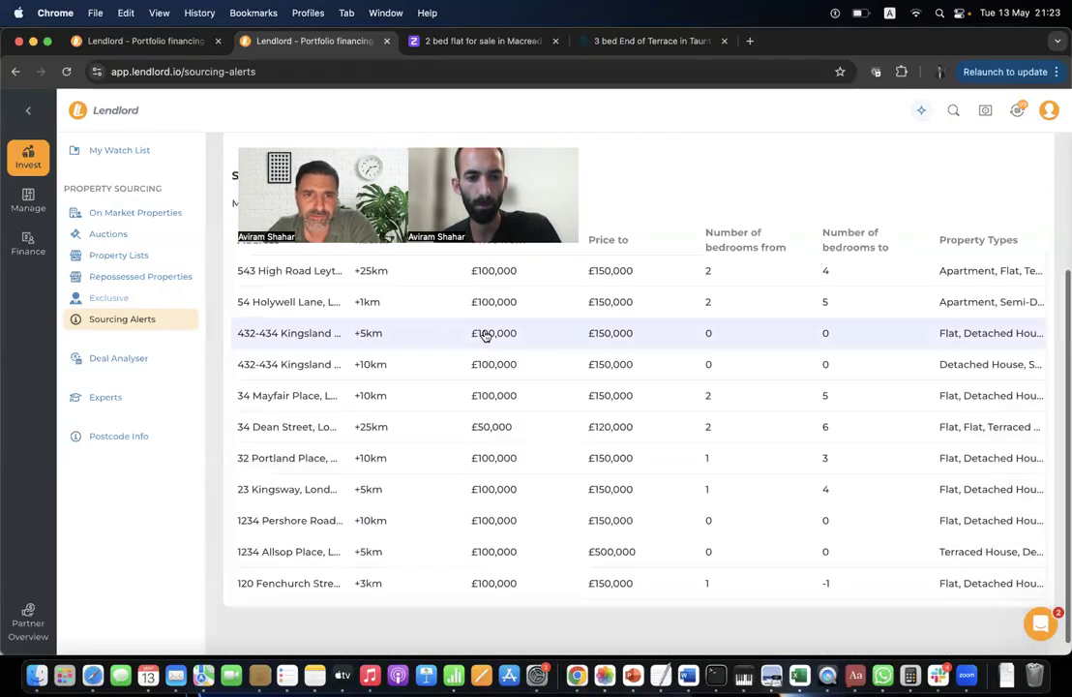
pyautogui.scroll(6, 364, 338)
pyautogui.click(132, 40)
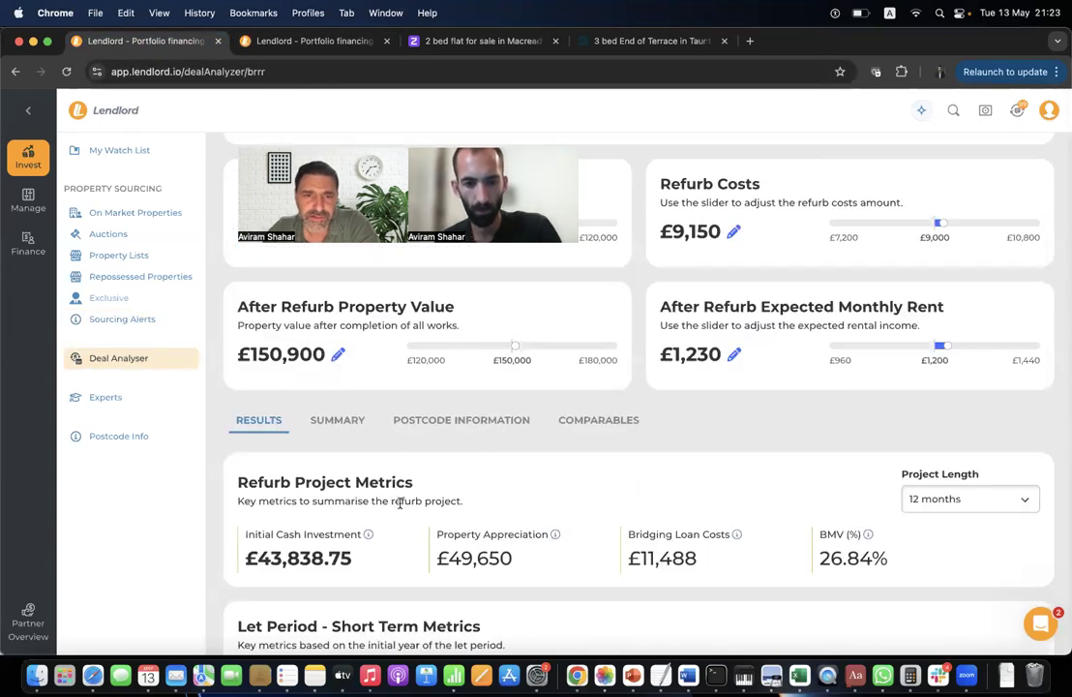
pyautogui.scroll(-3, 400, 505)
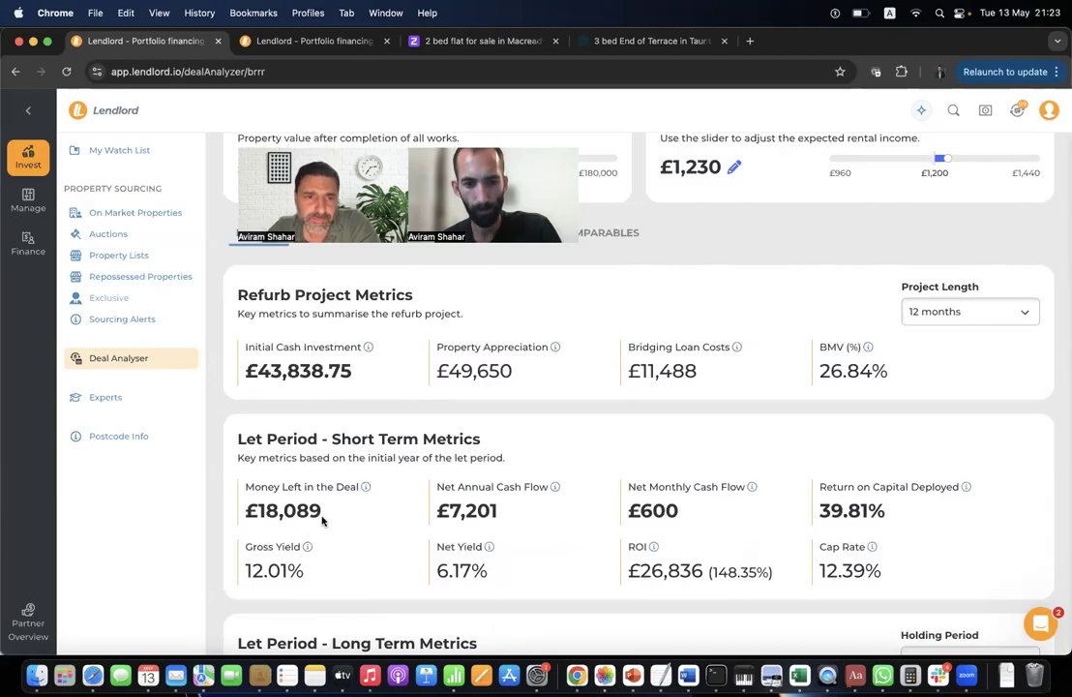
pyautogui.tripleClick(308, 491)
pyautogui.click(365, 532)
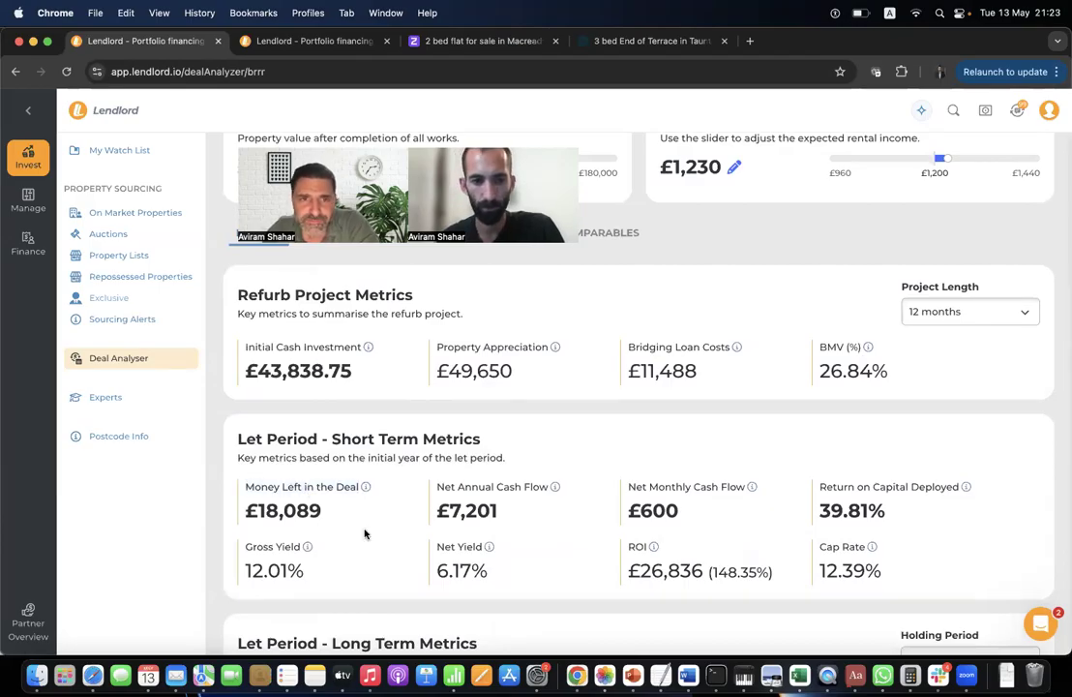
pyautogui.scroll(-1, 325, 335)
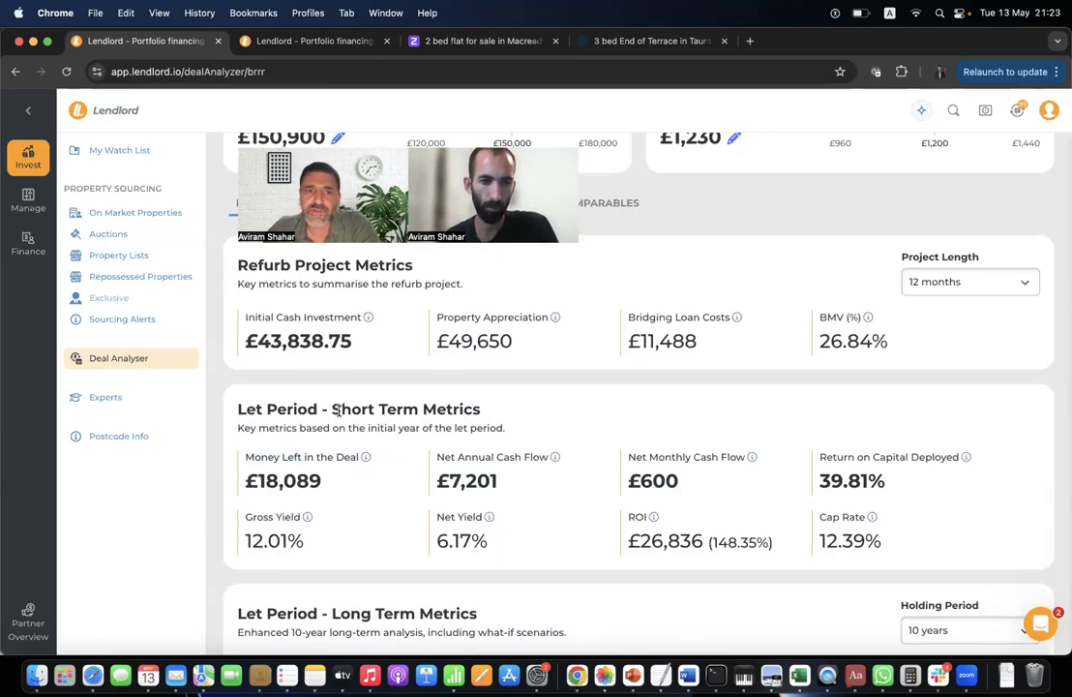
pyautogui.scroll(1, 339, 410)
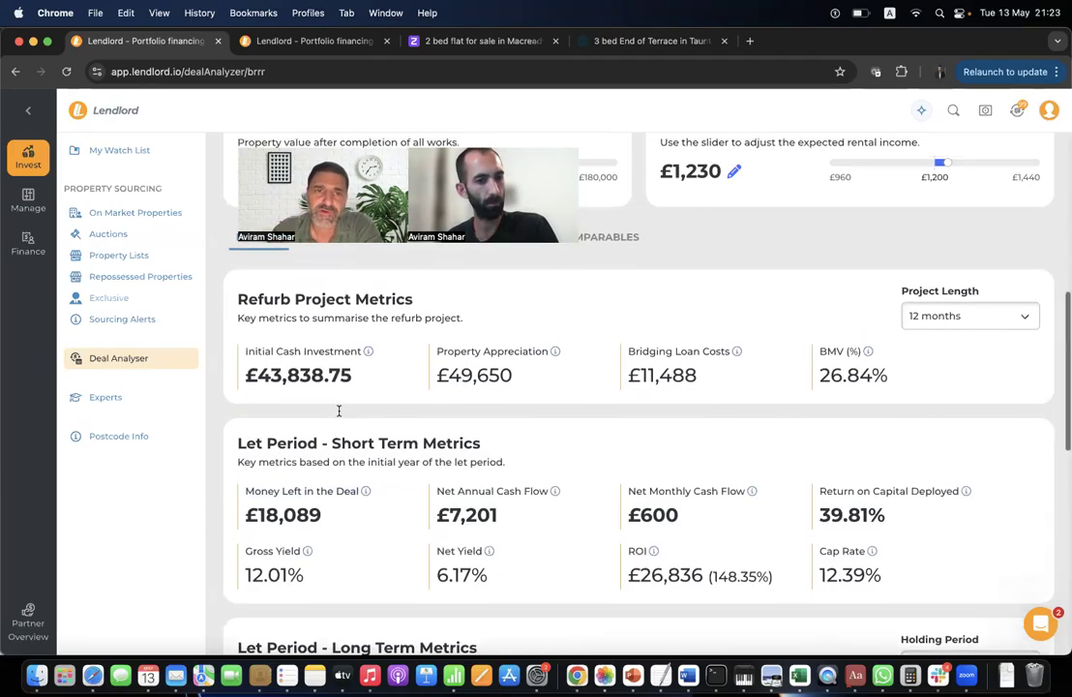
pyautogui.scroll(5, 339, 410)
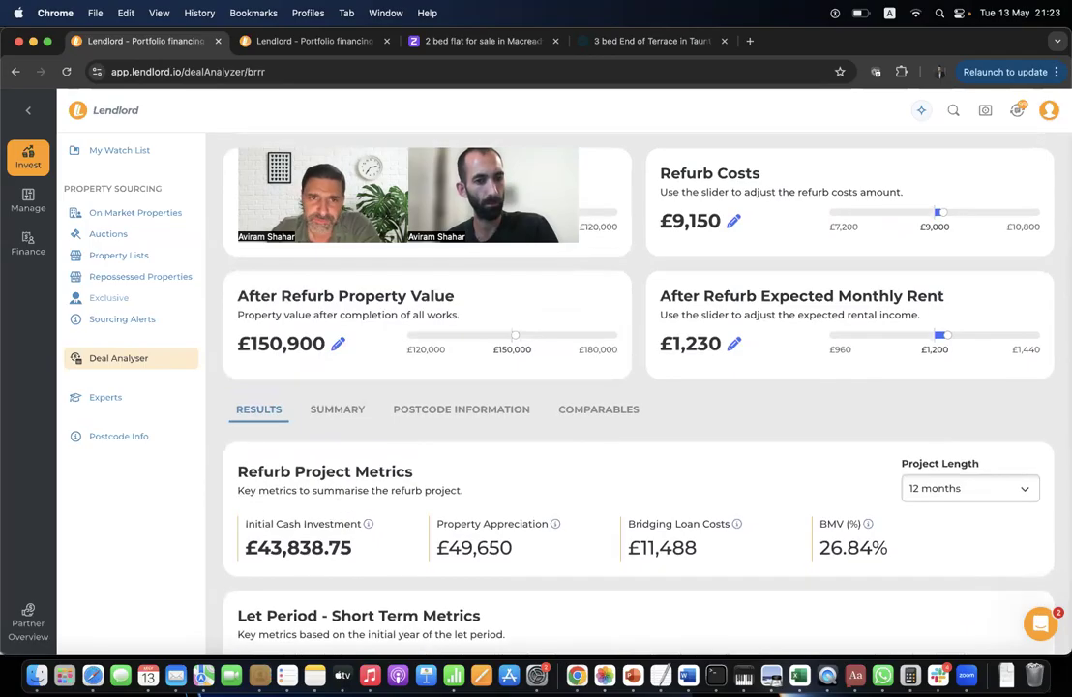
pyautogui.scroll(-5, 421, 469)
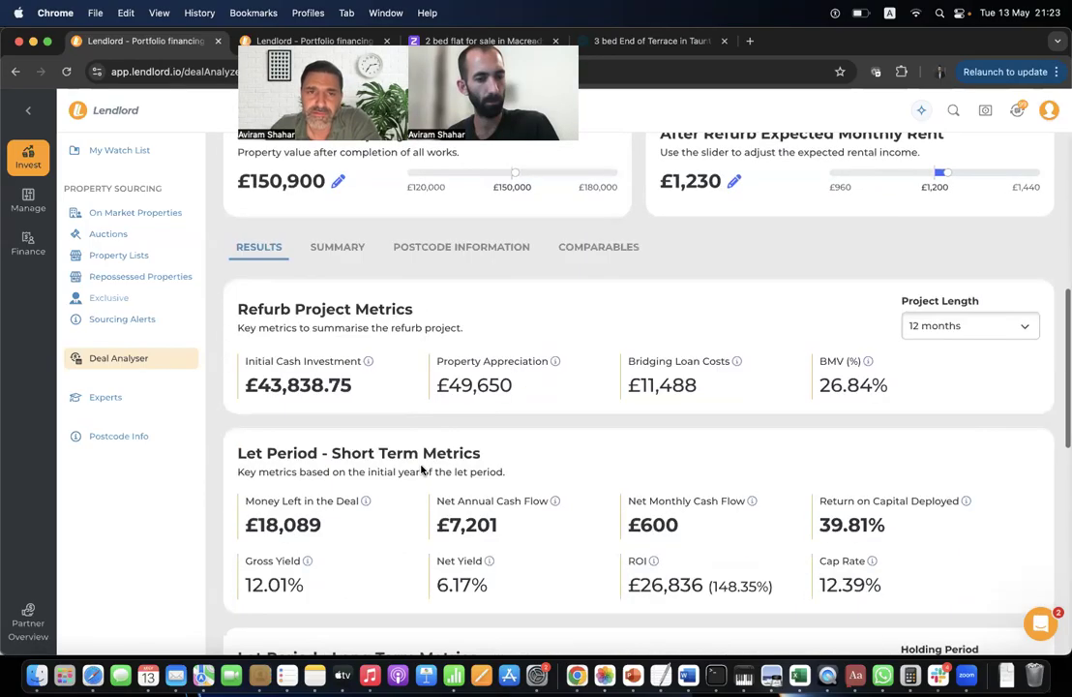
pyautogui.scroll(1, 425, 406)
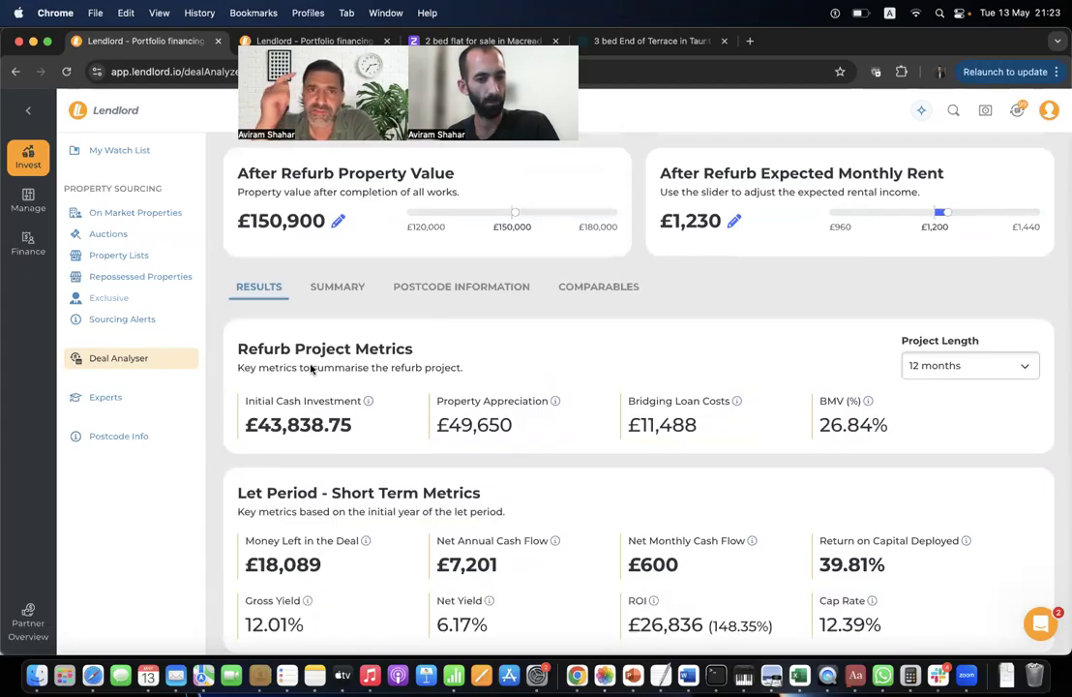
pyautogui.scroll(-4, 311, 368)
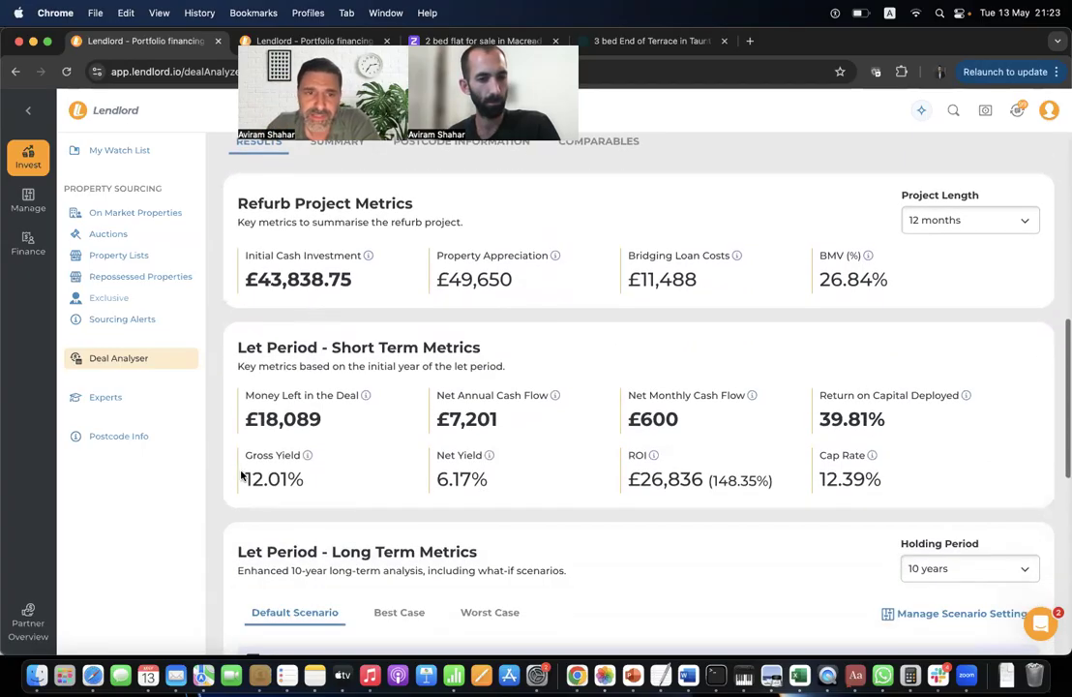
pyautogui.doubleClick(288, 430)
pyautogui.tripleClick(310, 430)
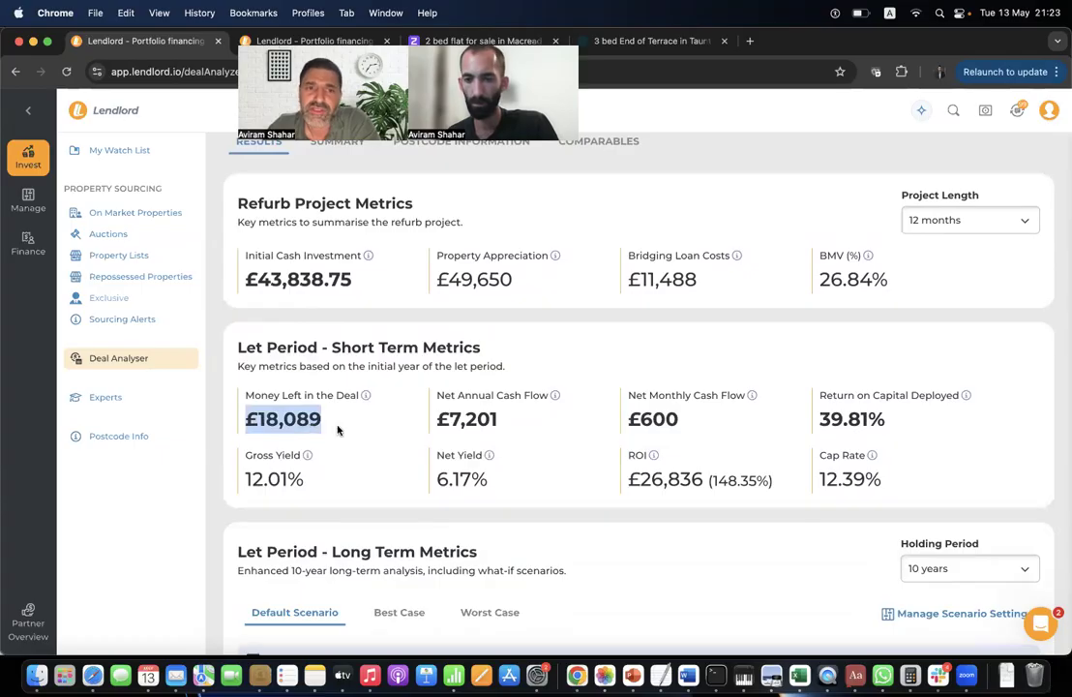
pyautogui.click(338, 427)
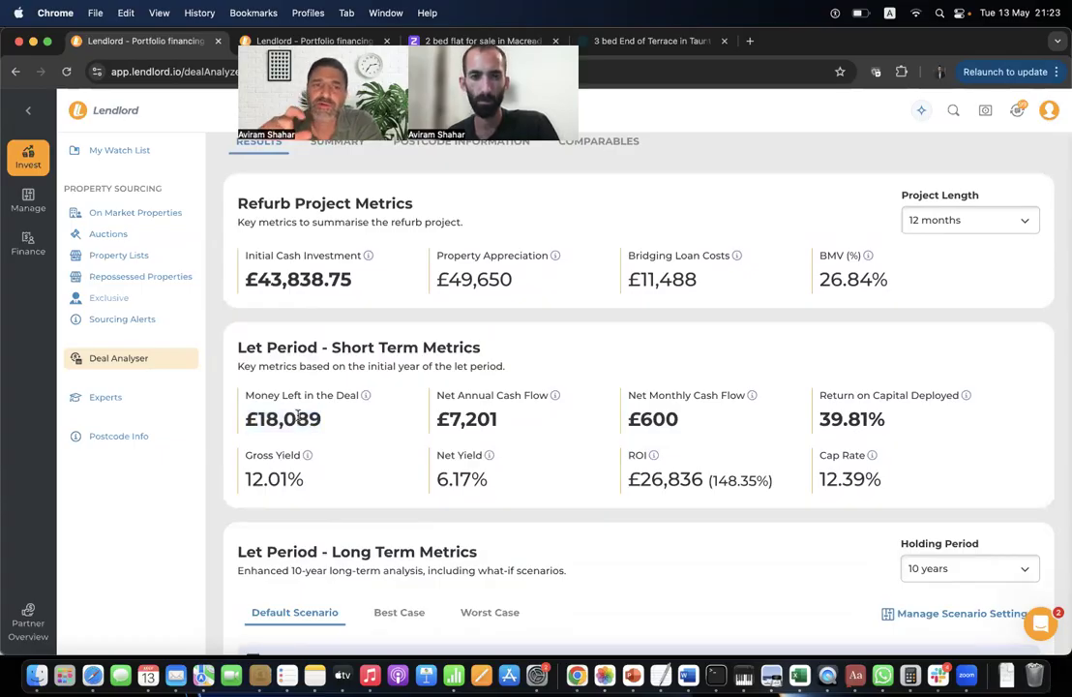
pyautogui.tripleClick(298, 417)
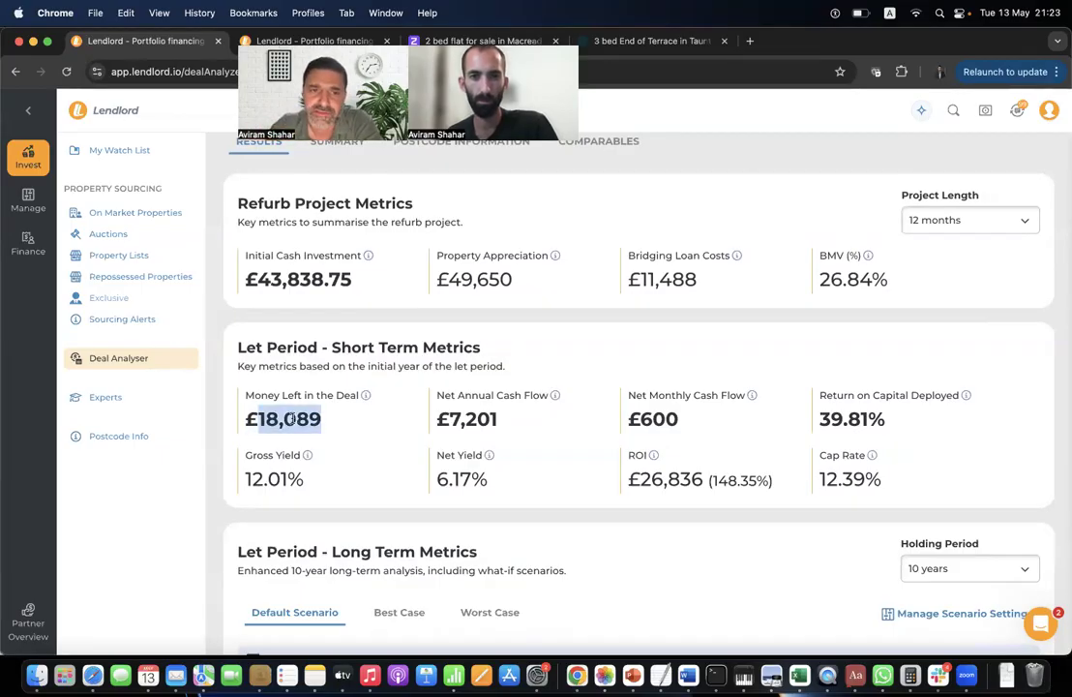
pyautogui.click(336, 440)
pyautogui.scroll(-5, 338, 441)
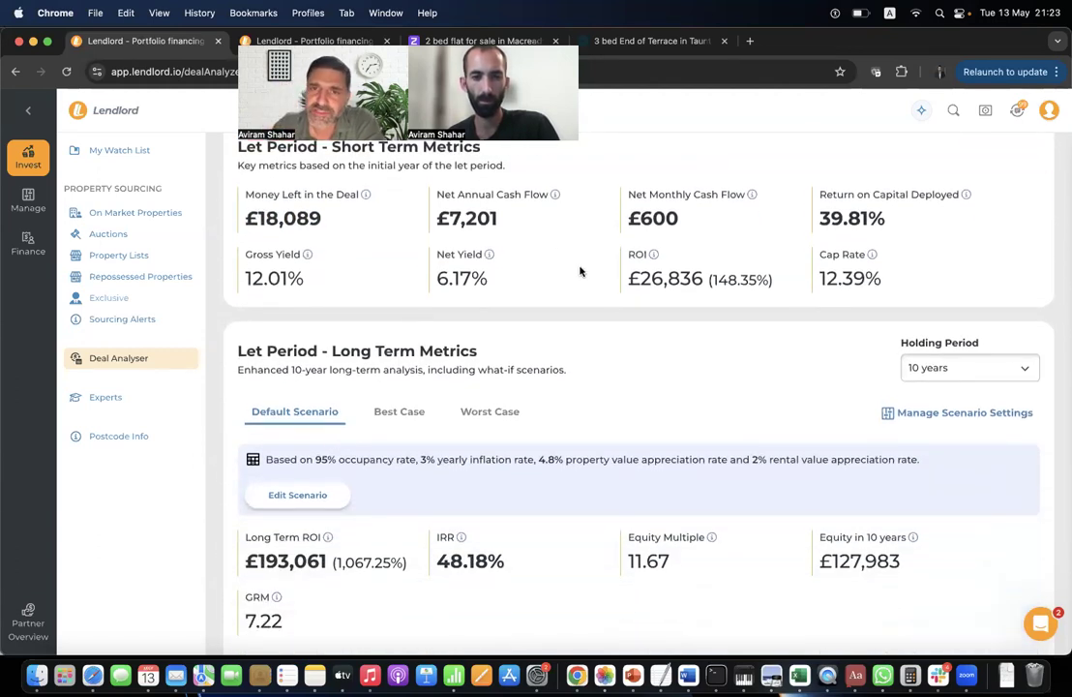
pyautogui.scroll(-2, 558, 254)
pyautogui.scroll(-3, 545, 403)
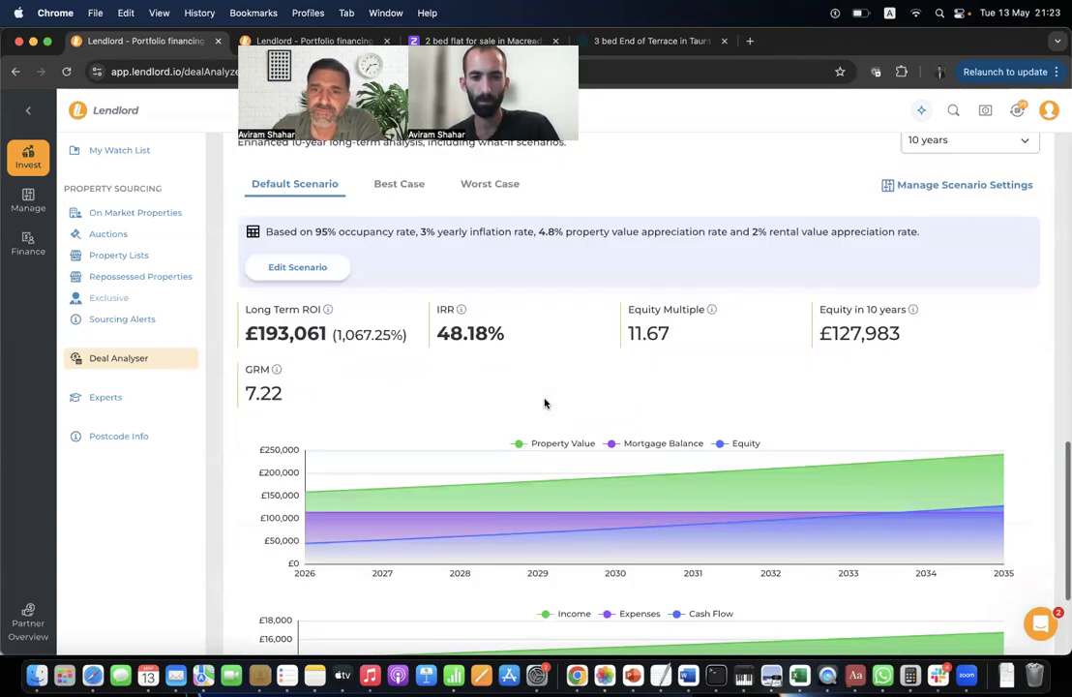
pyautogui.tripleClick(480, 336)
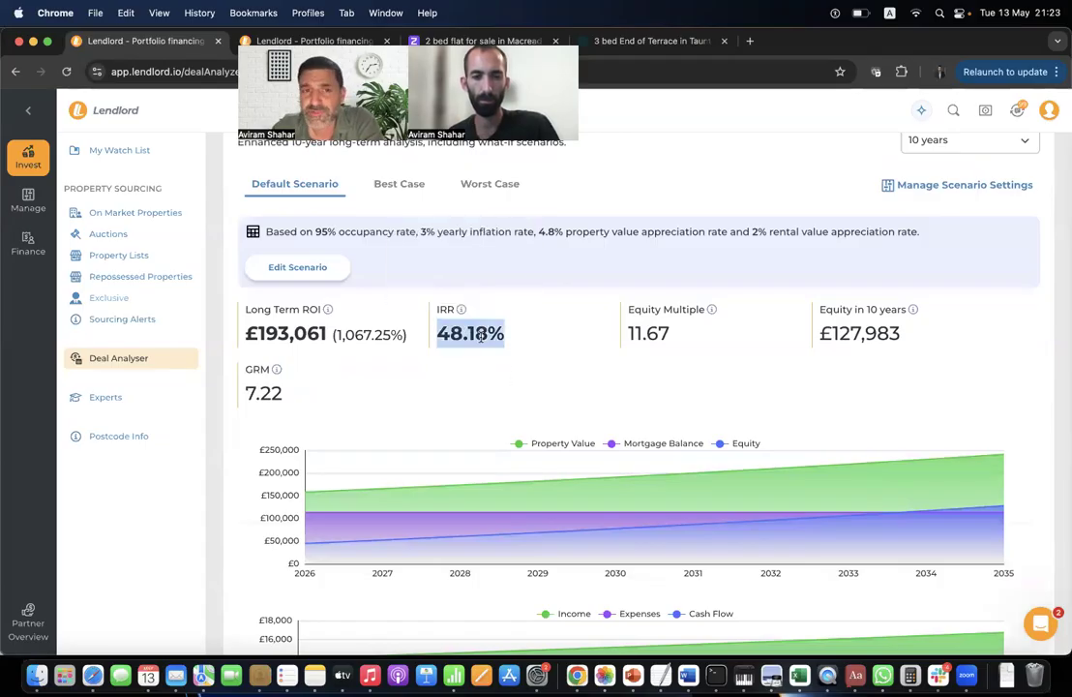
pyautogui.click(539, 342)
pyautogui.tripleClick(509, 338)
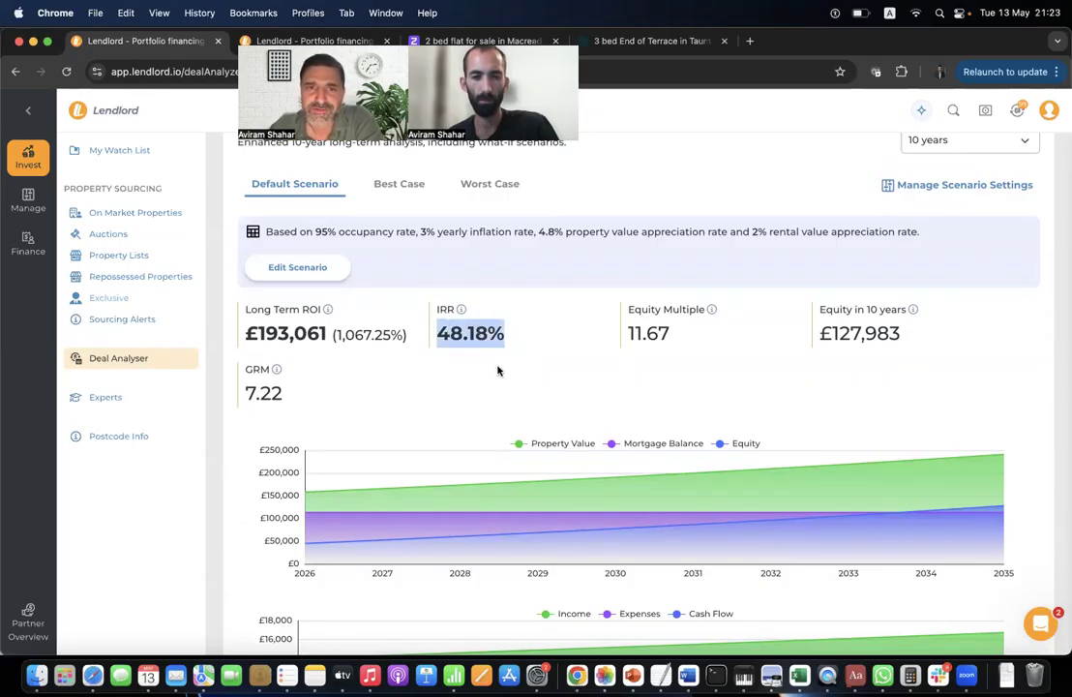
pyautogui.click(508, 350)
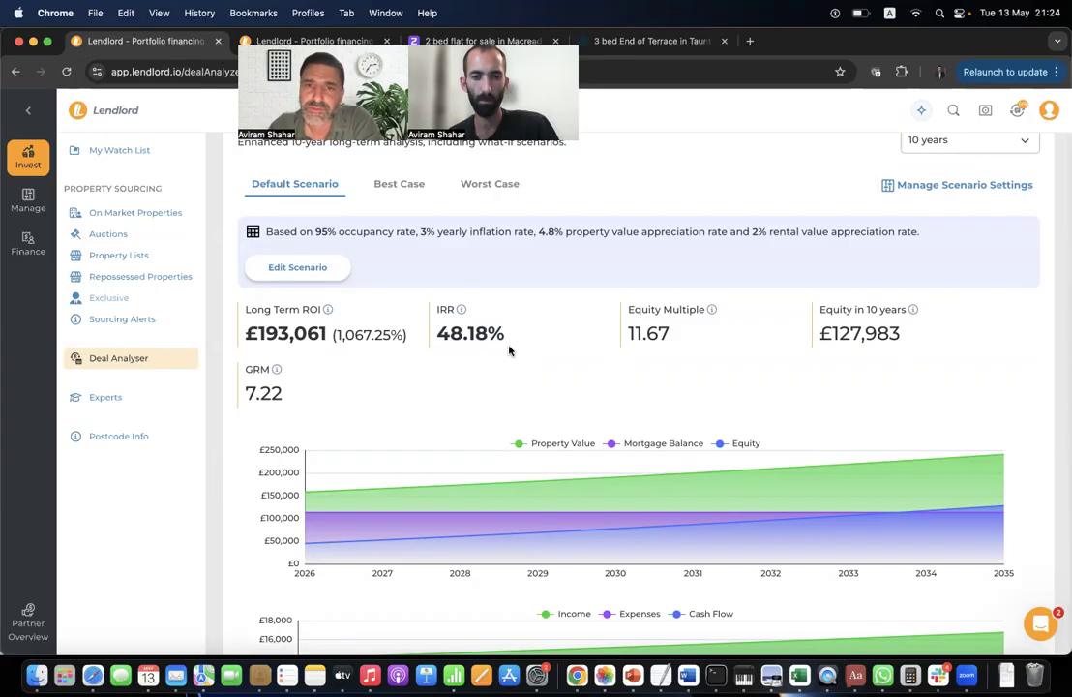
pyautogui.scroll(3, 393, 380)
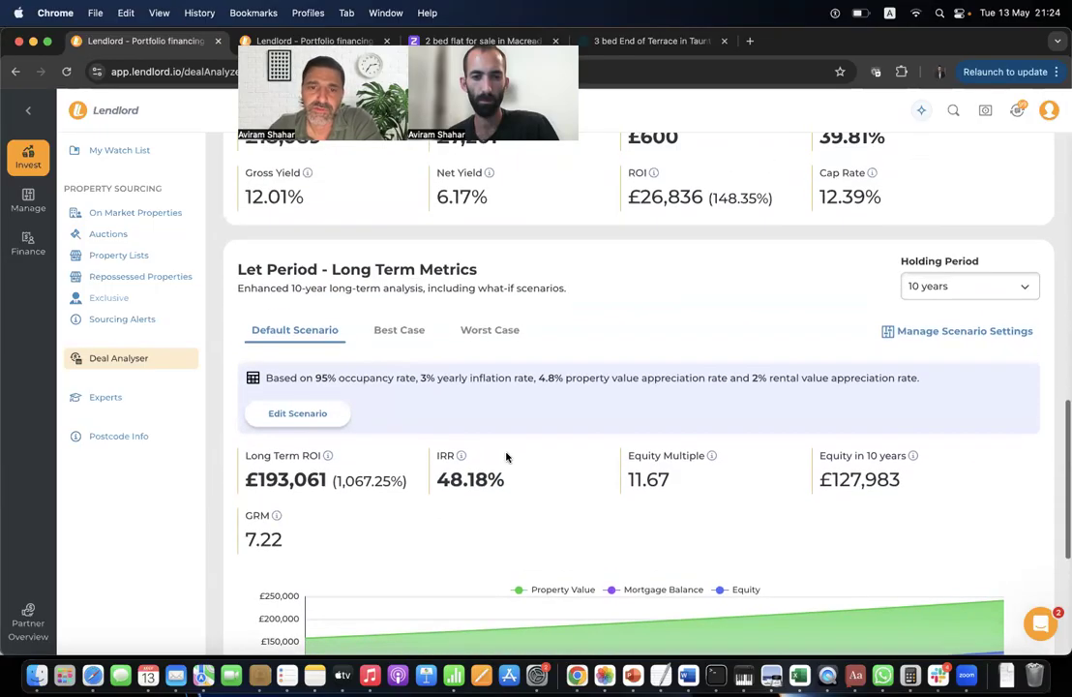
pyautogui.scroll(3, 496, 397)
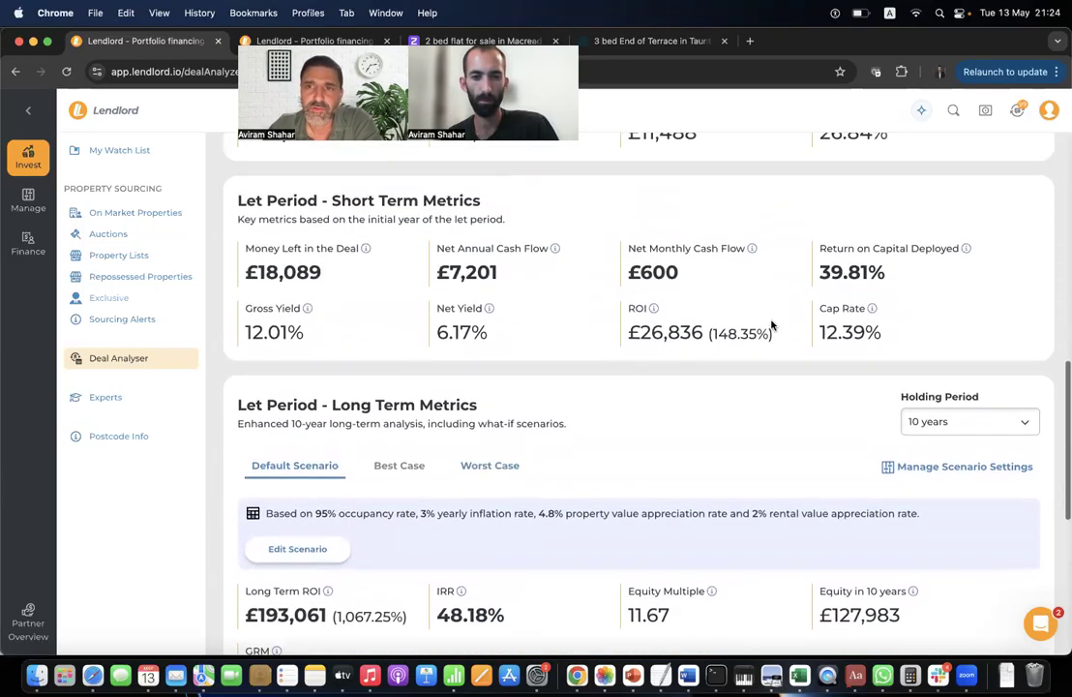
pyautogui.tripleClick(875, 249)
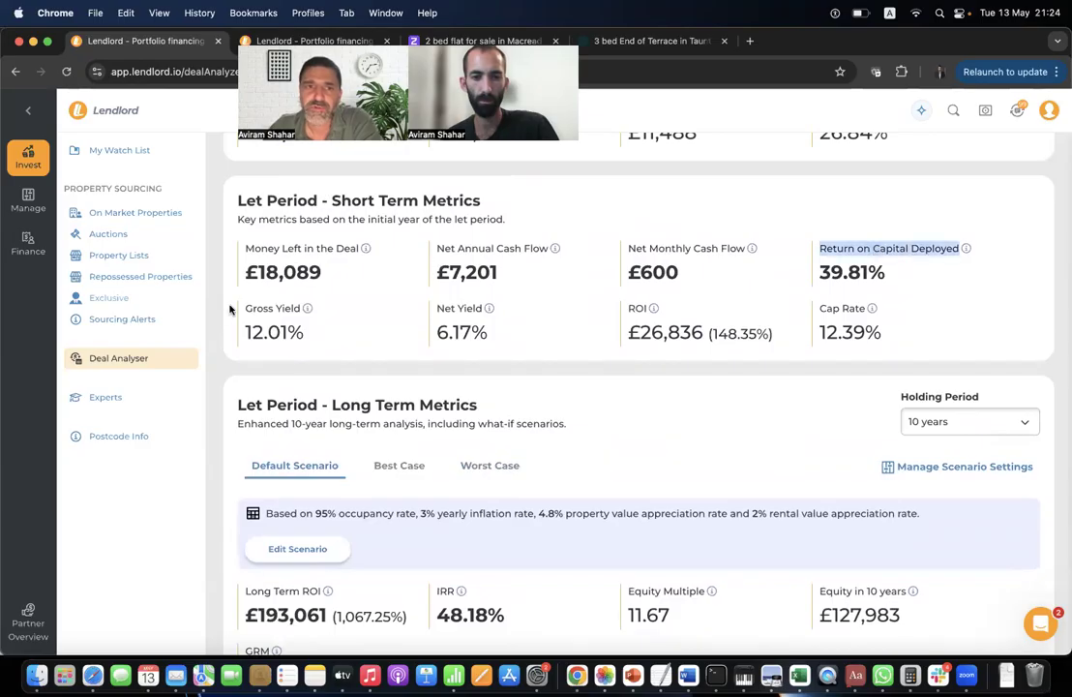
pyautogui.tripleClick(285, 272)
pyautogui.tripleClick(306, 249)
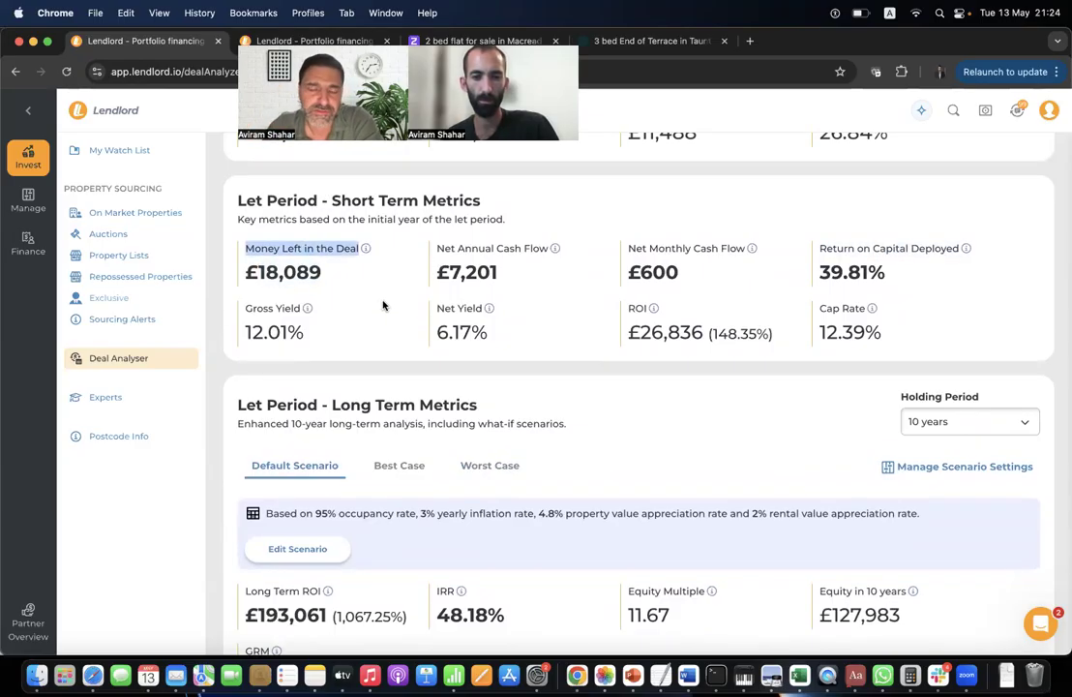
pyautogui.scroll(10, 382, 306)
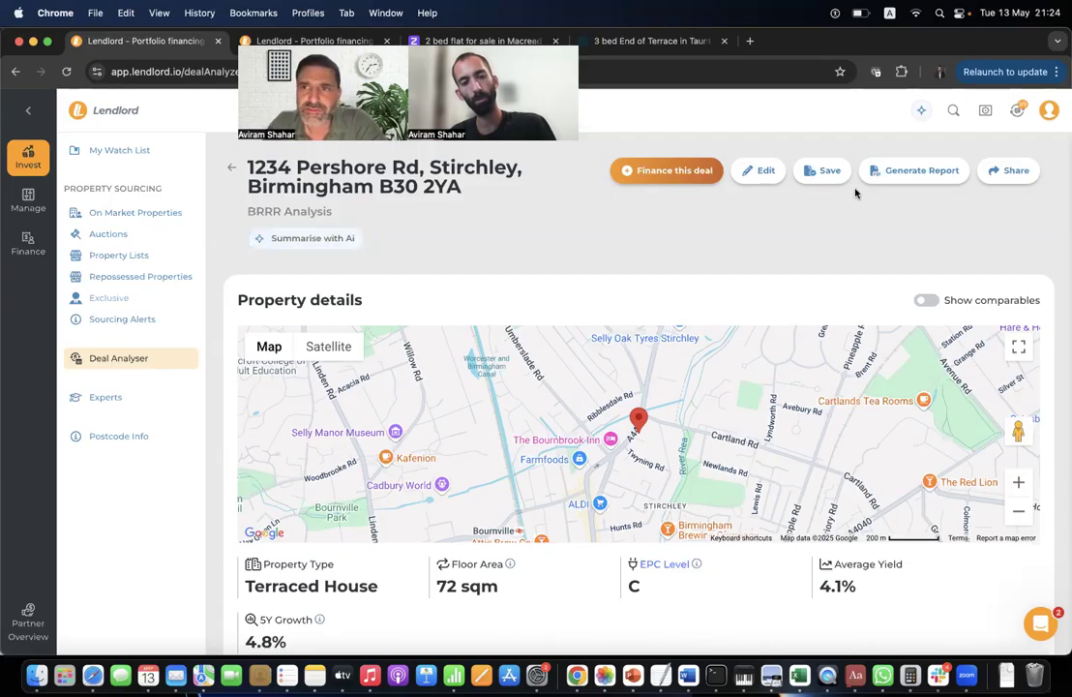
# Start a fresh LendlordAI chat asking to compare two prospect deals.
pyautogui.click(920, 112)
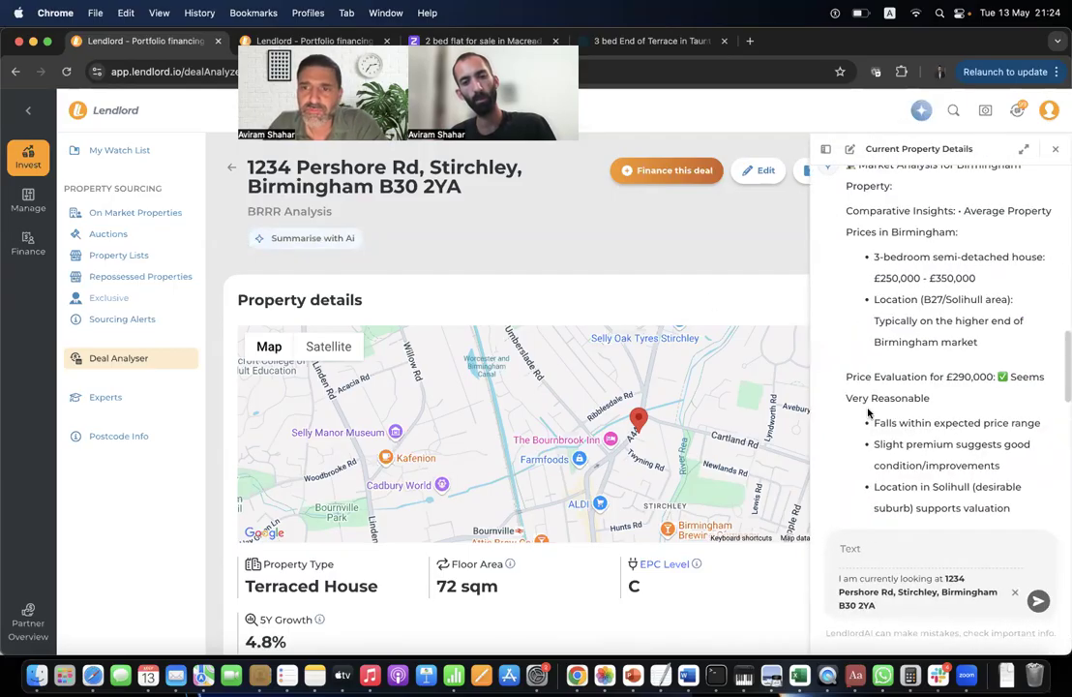
pyautogui.click(850, 150)
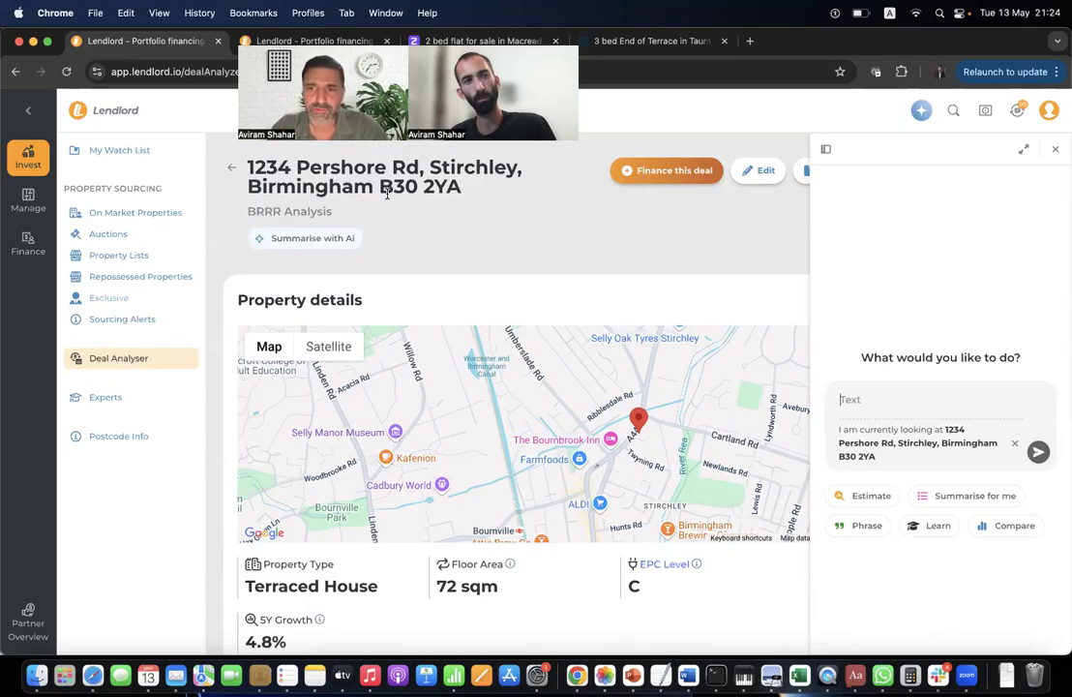
pyautogui.click(1015, 527)
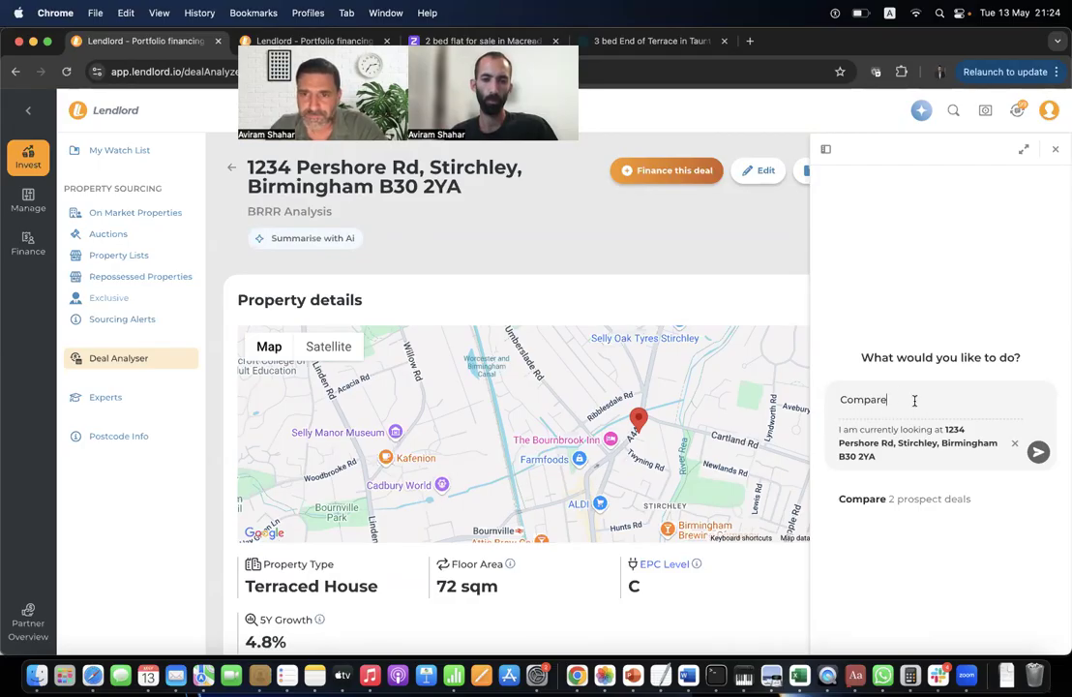
pyautogui.click(899, 499)
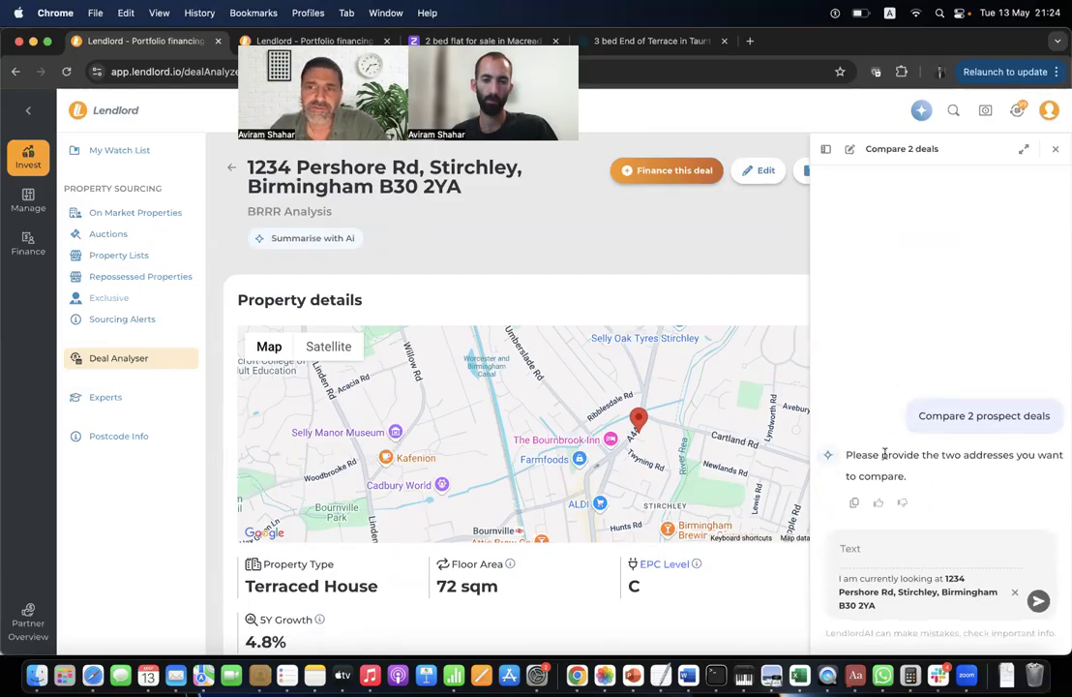
pyautogui.write('the existi')
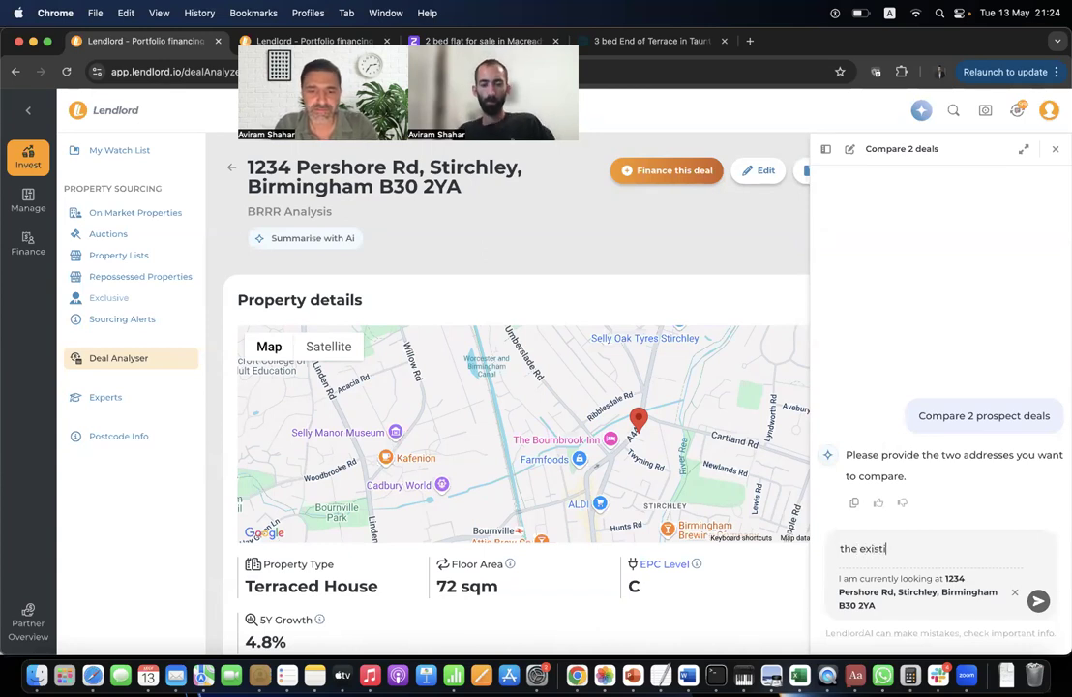
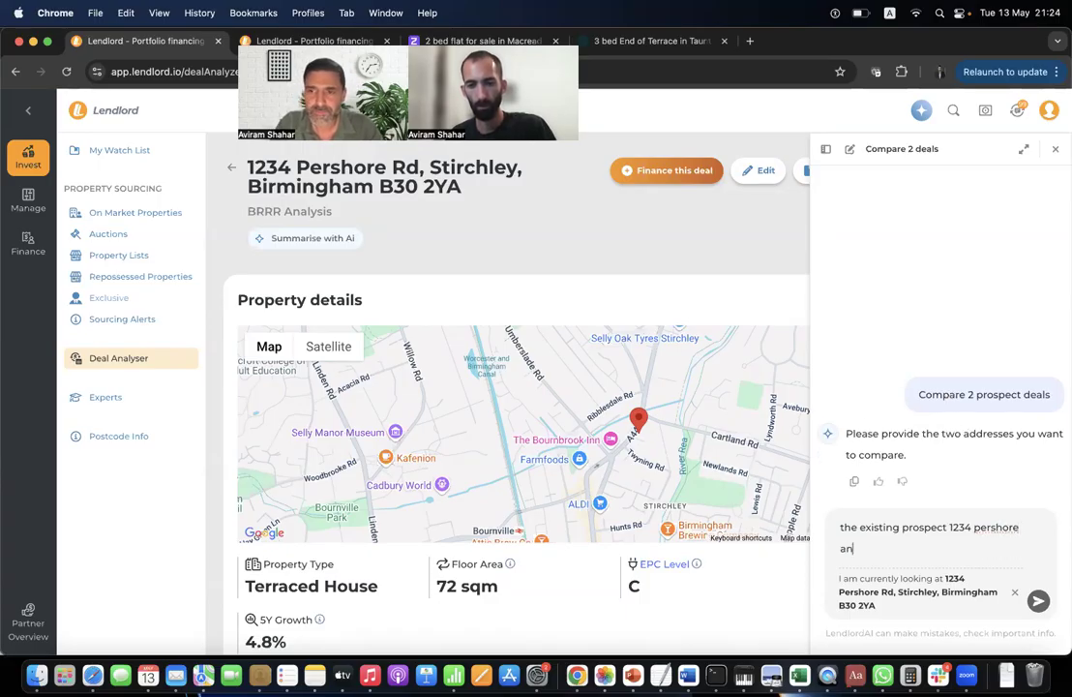
pyautogui.click(316, 41)
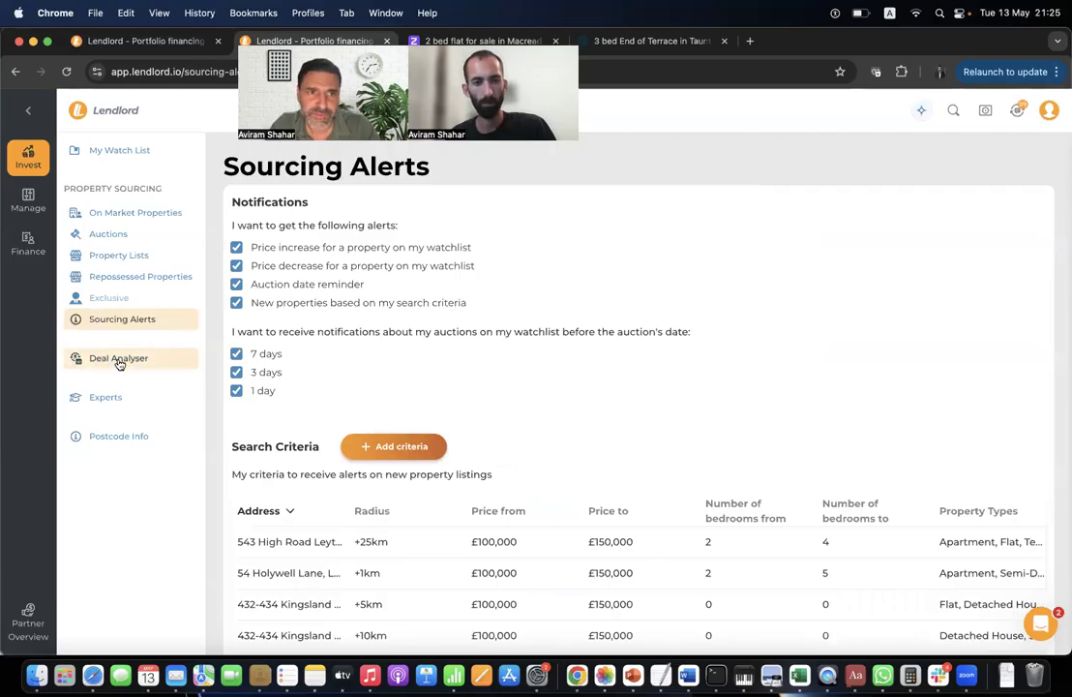
# Find the Pavilion Dr, Northampton prospect among Deal Analyser's saved BRRR prospects.
pyautogui.click(119, 360)
pyautogui.click(463, 215)
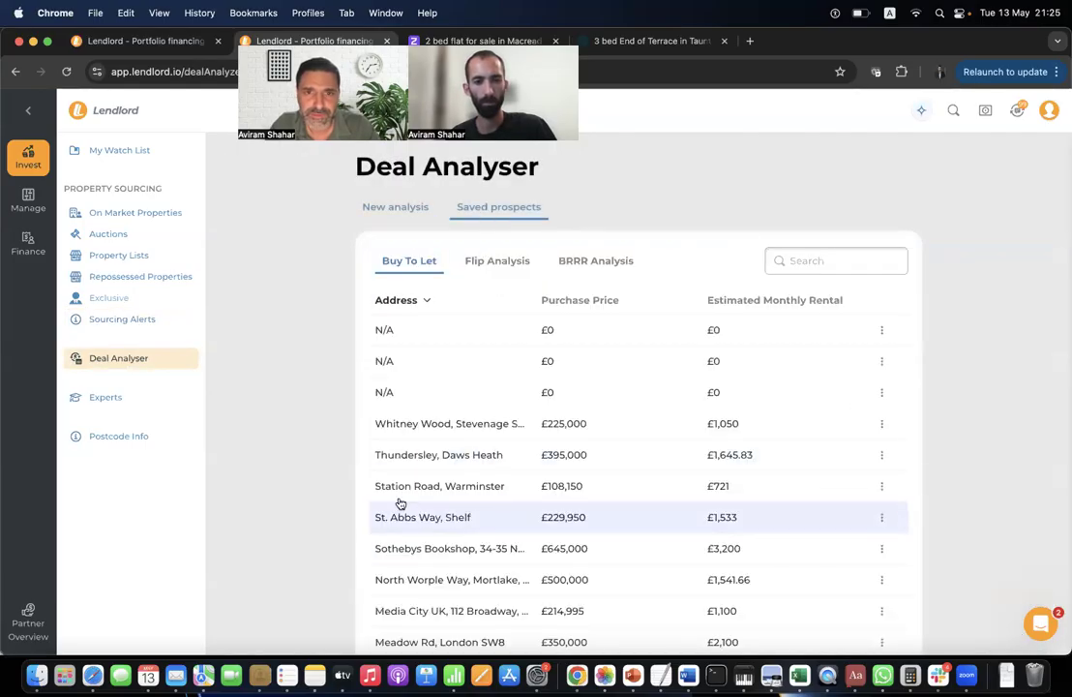
pyautogui.click(611, 258)
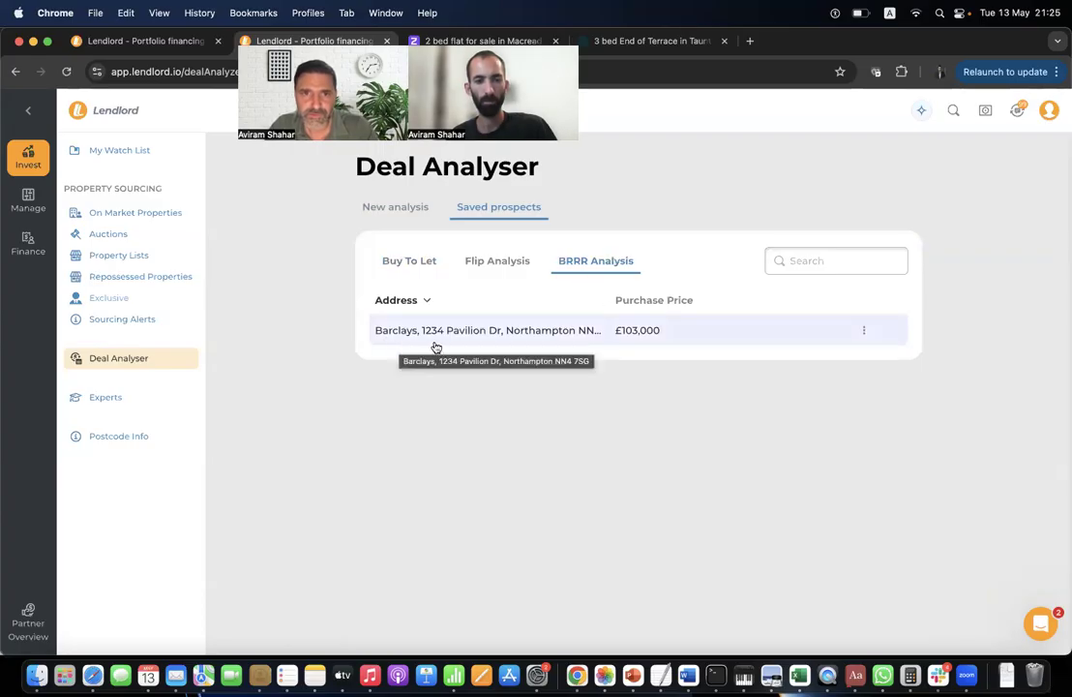
pyautogui.click(135, 37)
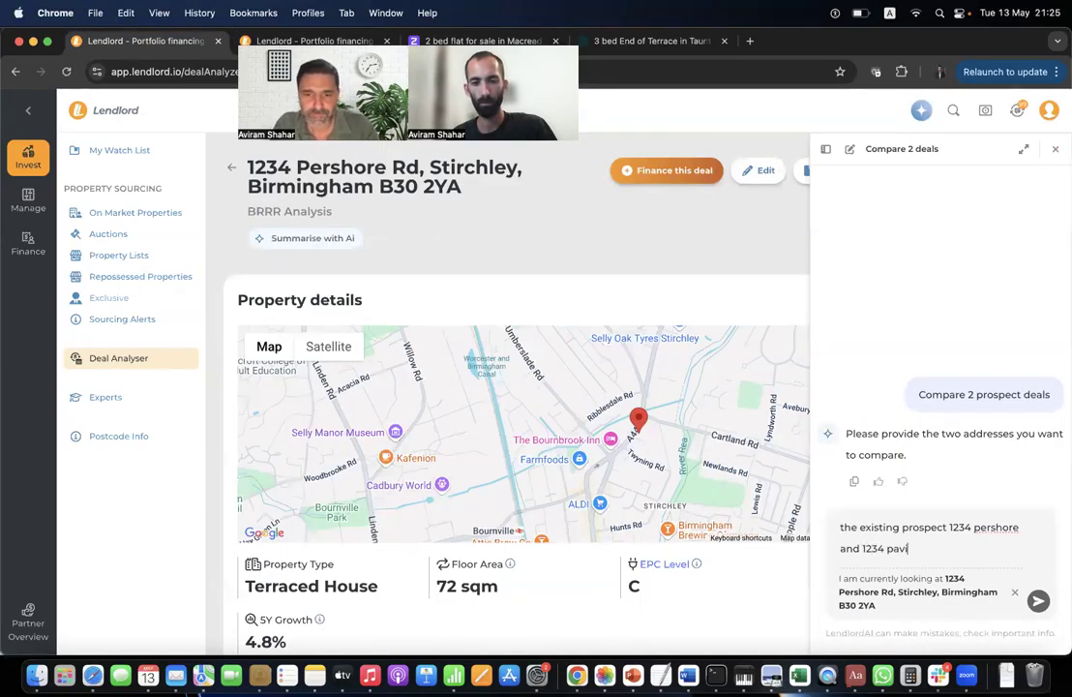
# Send the two-prospect comparison request and enlarge the LendlordAI conversation.
pyautogui.press('Return')
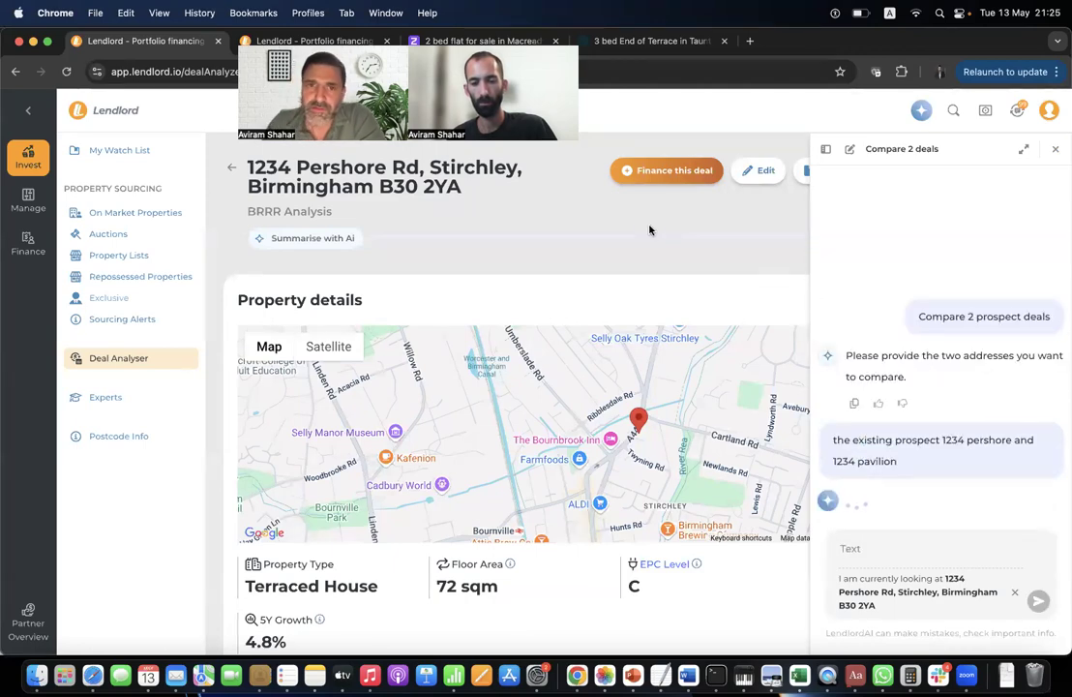
pyautogui.scroll(-5, 586, 370)
pyautogui.scroll(5, 586, 370)
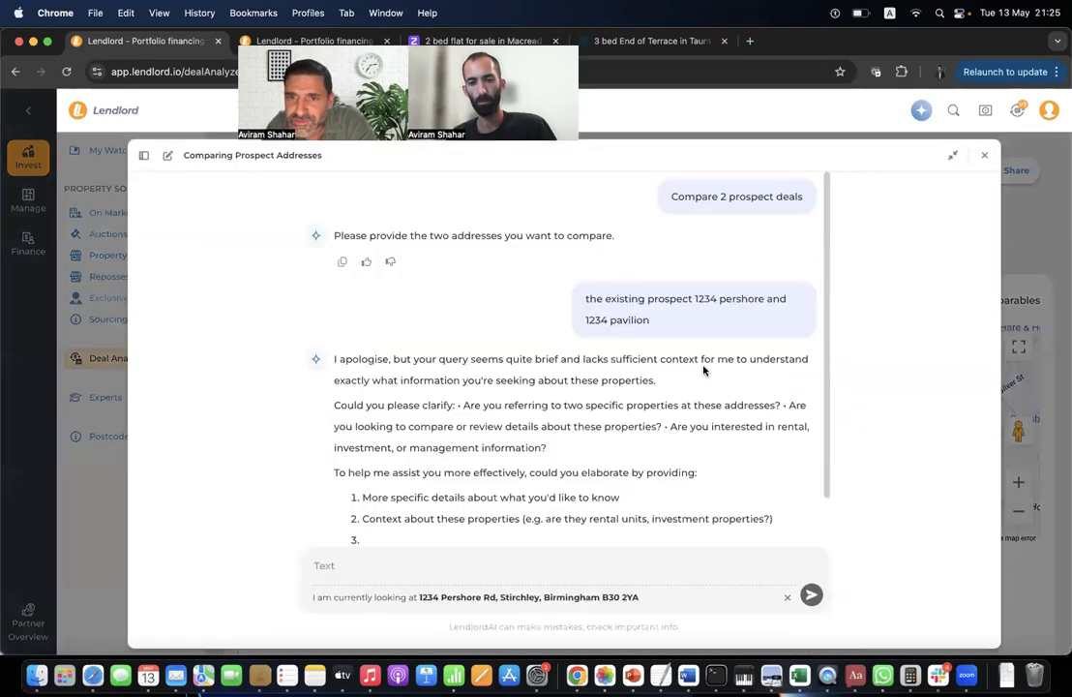
pyautogui.click(1023, 148)
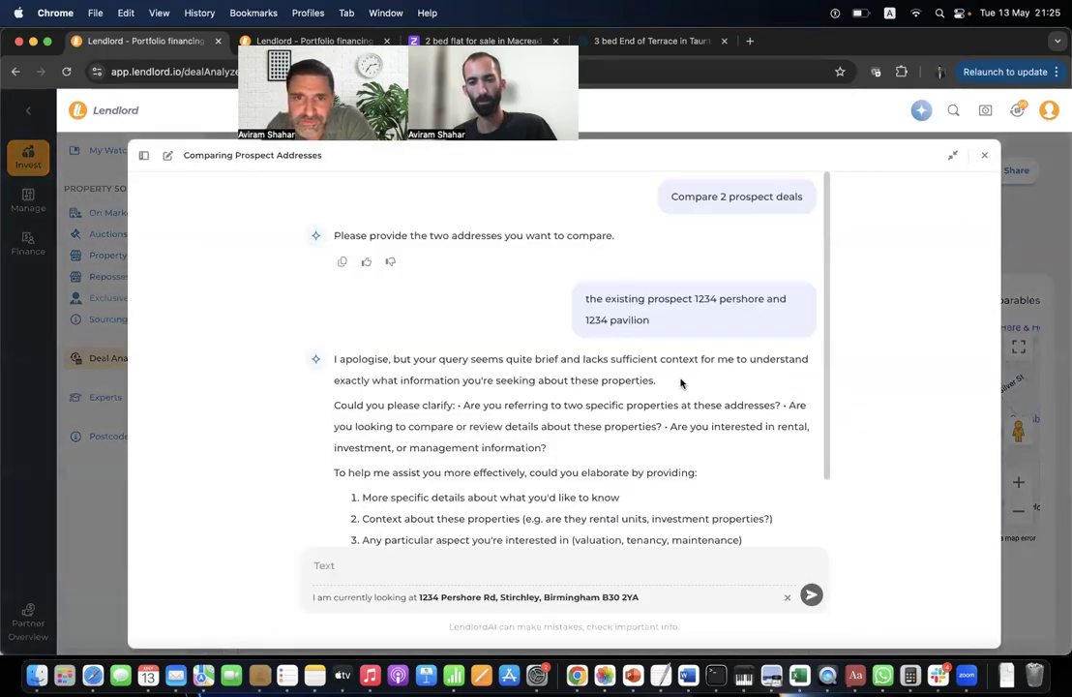
pyautogui.scroll(2, 425, 472)
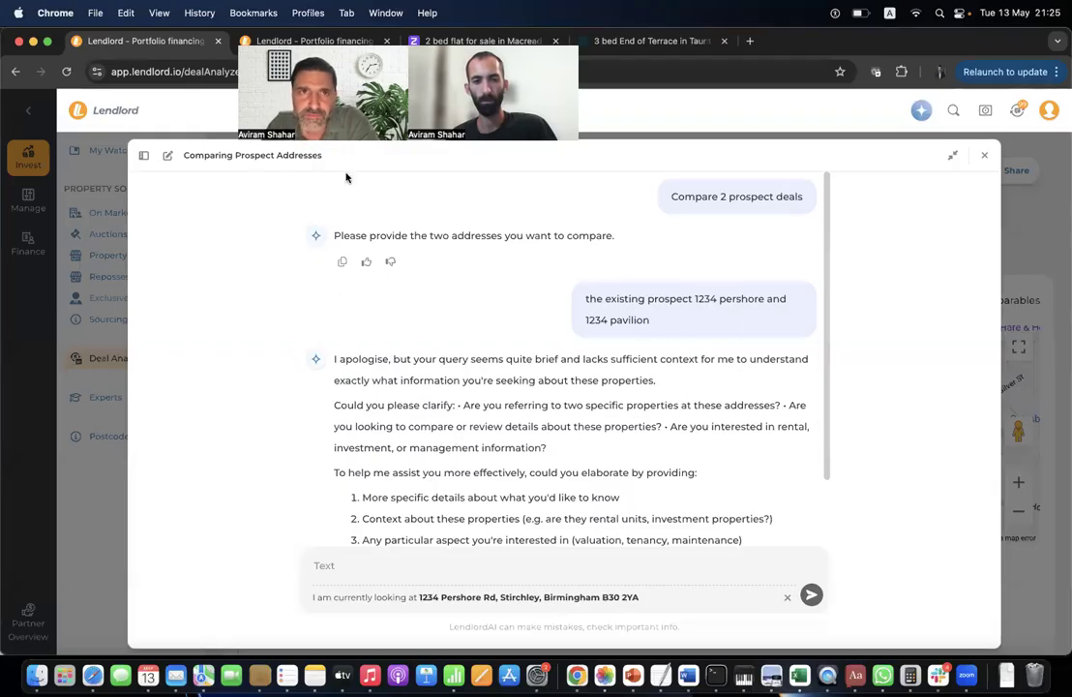
pyautogui.click(332, 41)
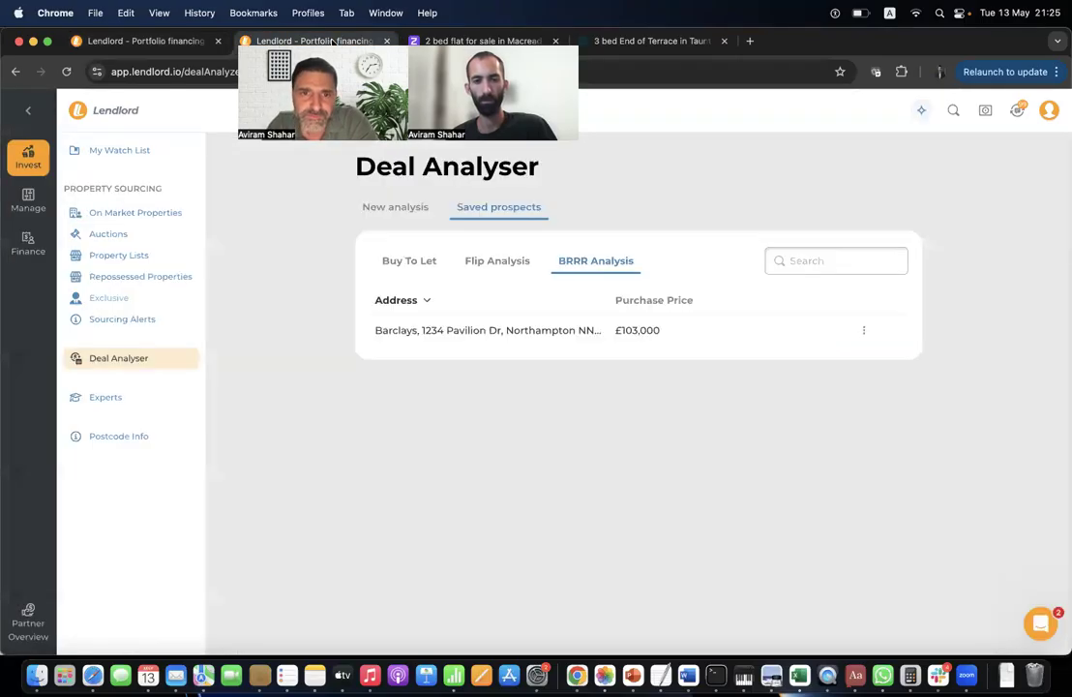
# Copy the Pavilion Dr, Northampton address into the chat message followed by 'and'.
pyautogui.click(458, 334)
pyautogui.tripleClick(334, 187)
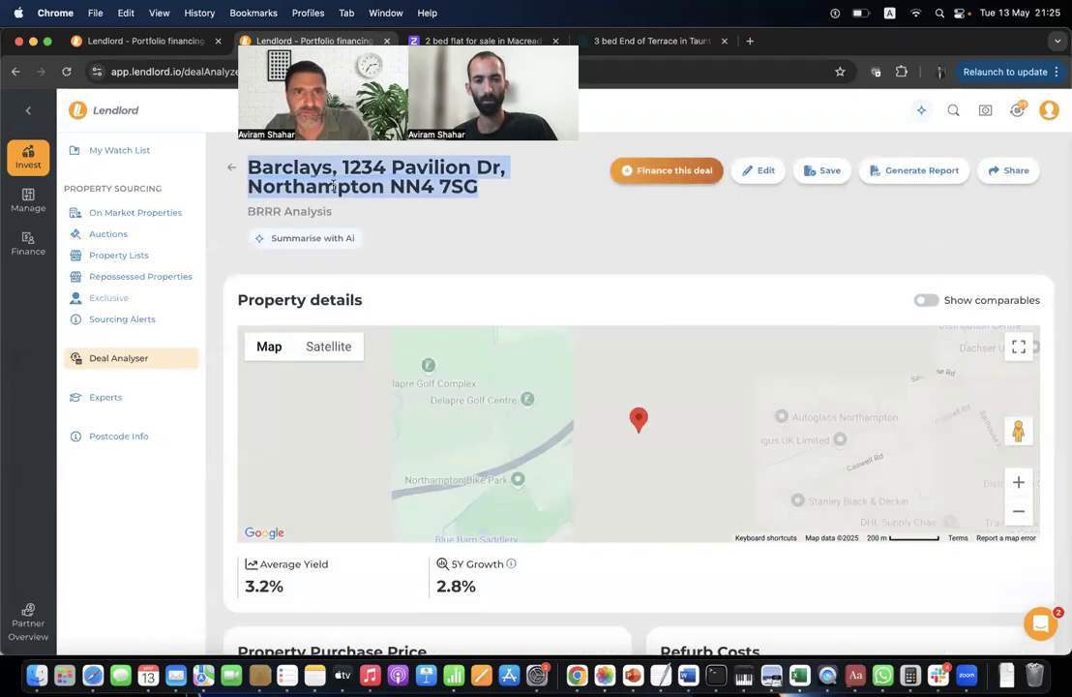
pyautogui.press('super+c')
pyautogui.click(145, 40)
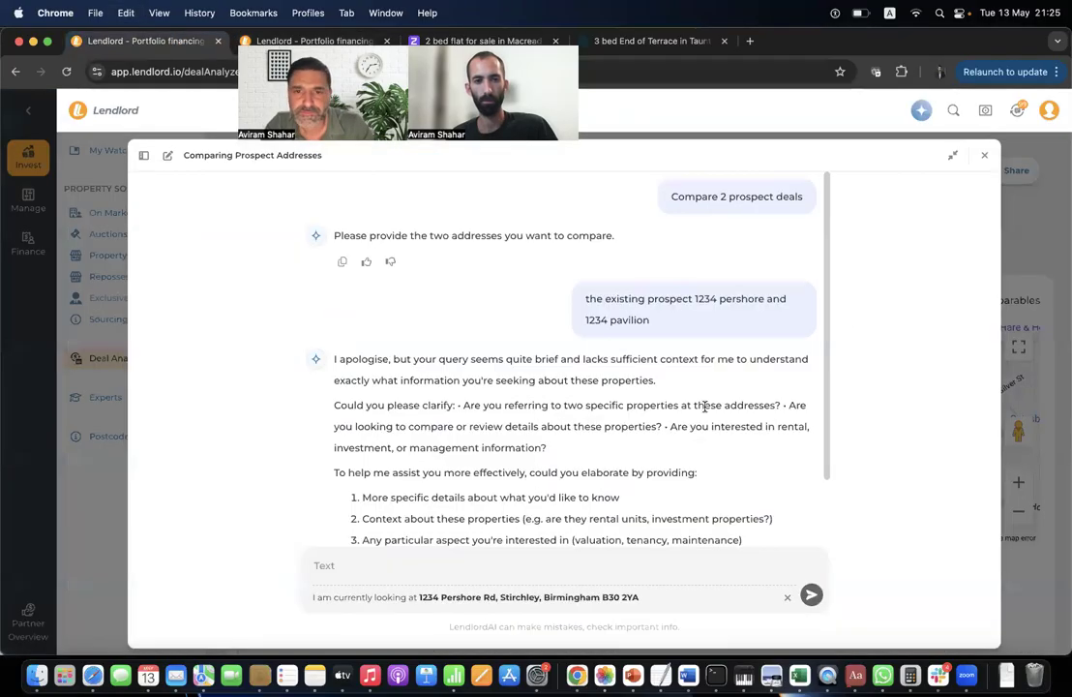
pyautogui.press('super+v')
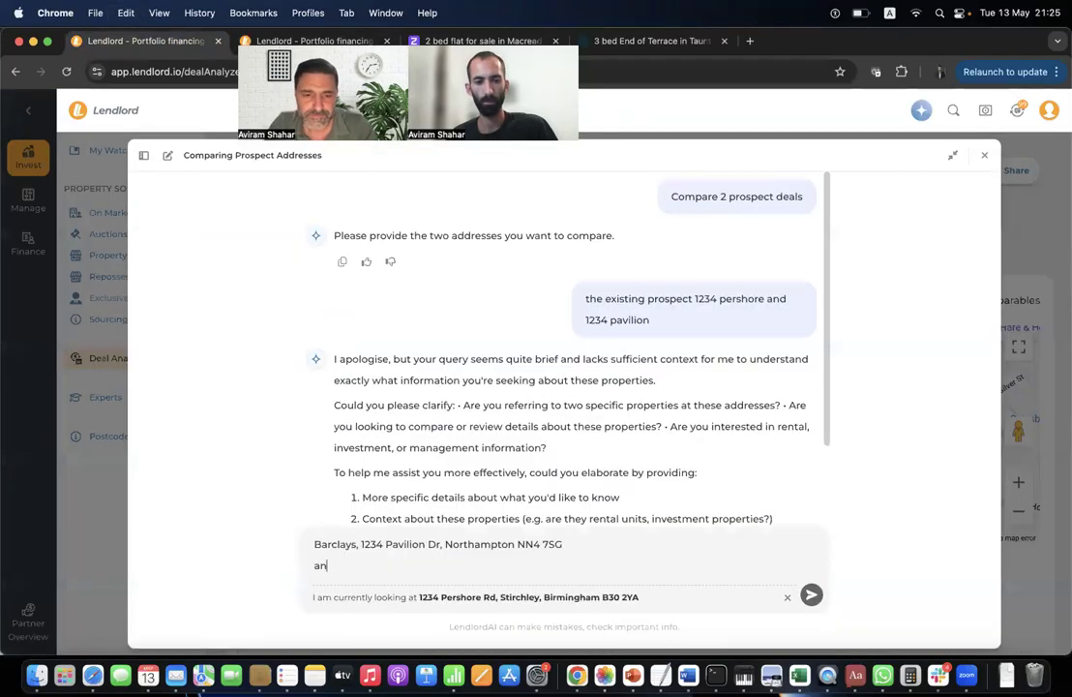
pyautogui.write('and')
# Add the Pershore Rd, Birmingham address on a new line and send the comparison.
pyautogui.hotkey('shift', 'Return')
pyautogui.tripleClick(569, 599)
pyautogui.click(512, 596)
pyautogui.moveTo(418, 596); pyautogui.dragTo(653, 606)
pyautogui.hotkey('ctrl', 'c')
pyautogui.click(502, 561)
pyautogui.hotkey('ctrl', 'v')
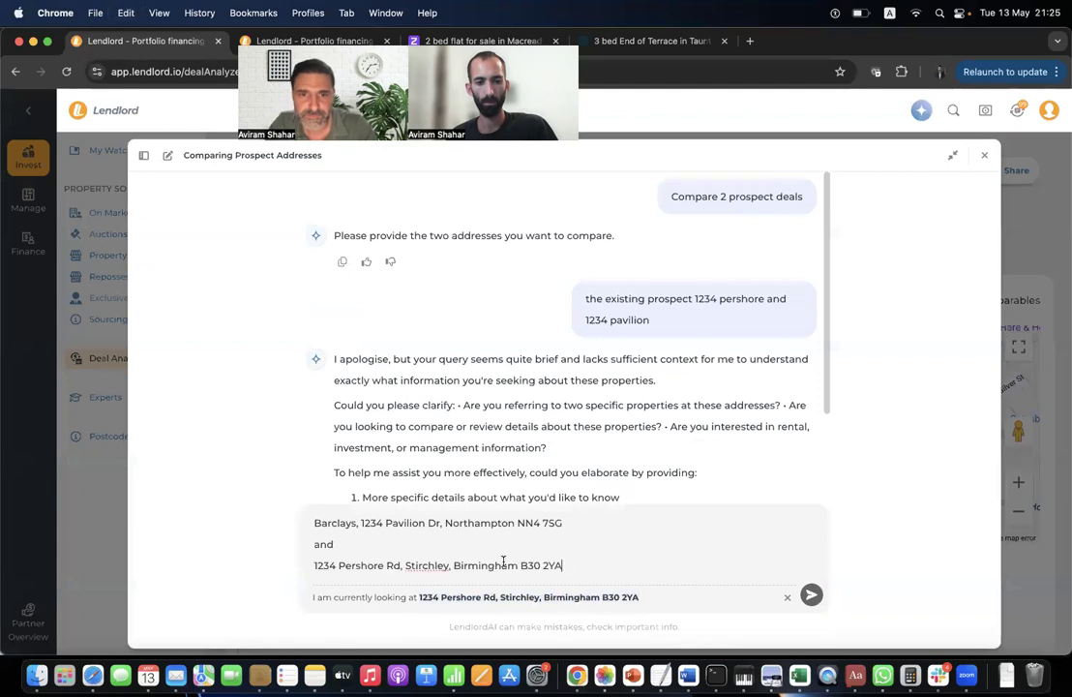
pyautogui.press('Return')
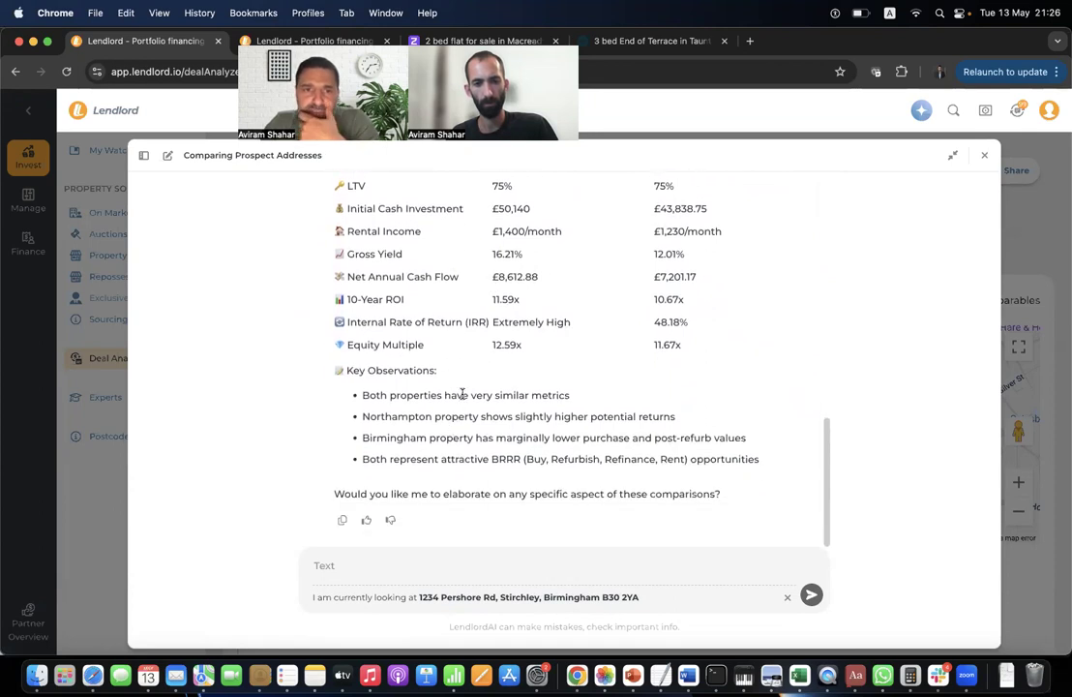
# Ask LendlordAI 'Which deal looks better to you?'.
pyautogui.click(411, 571)
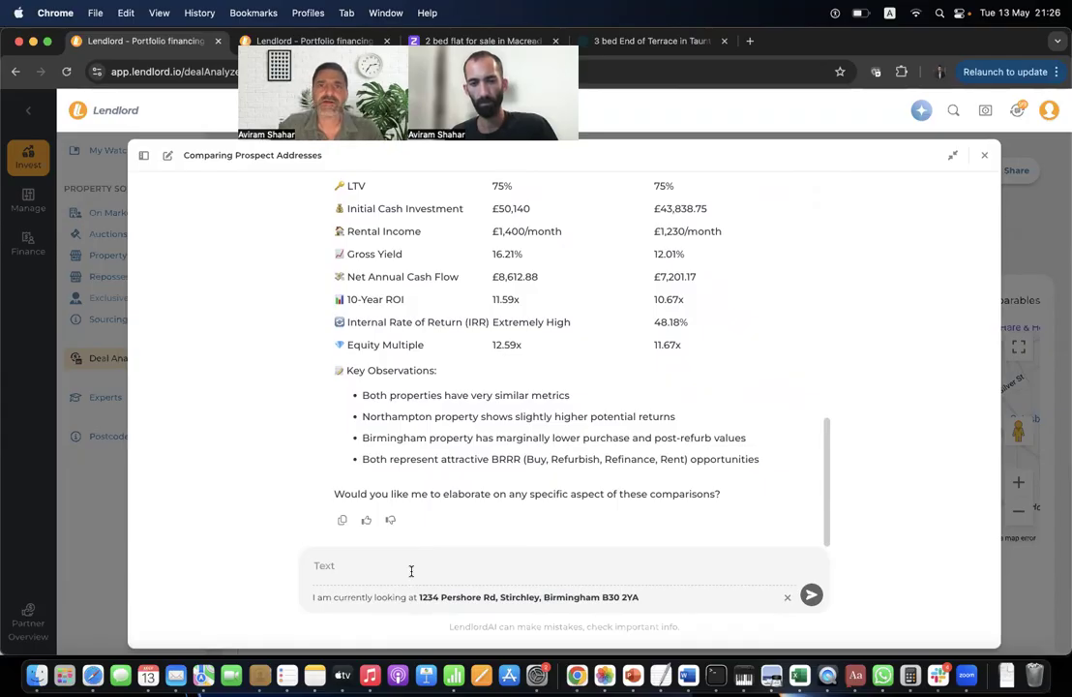
pyautogui.write('Which deal looks')
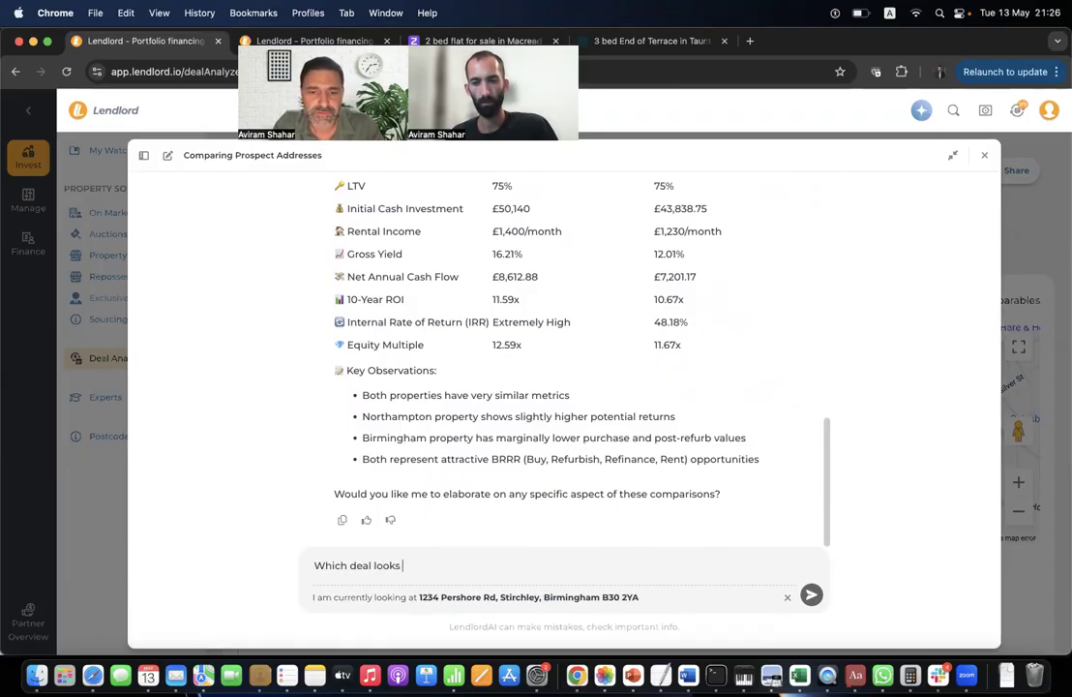
pyautogui.write(' better to y')
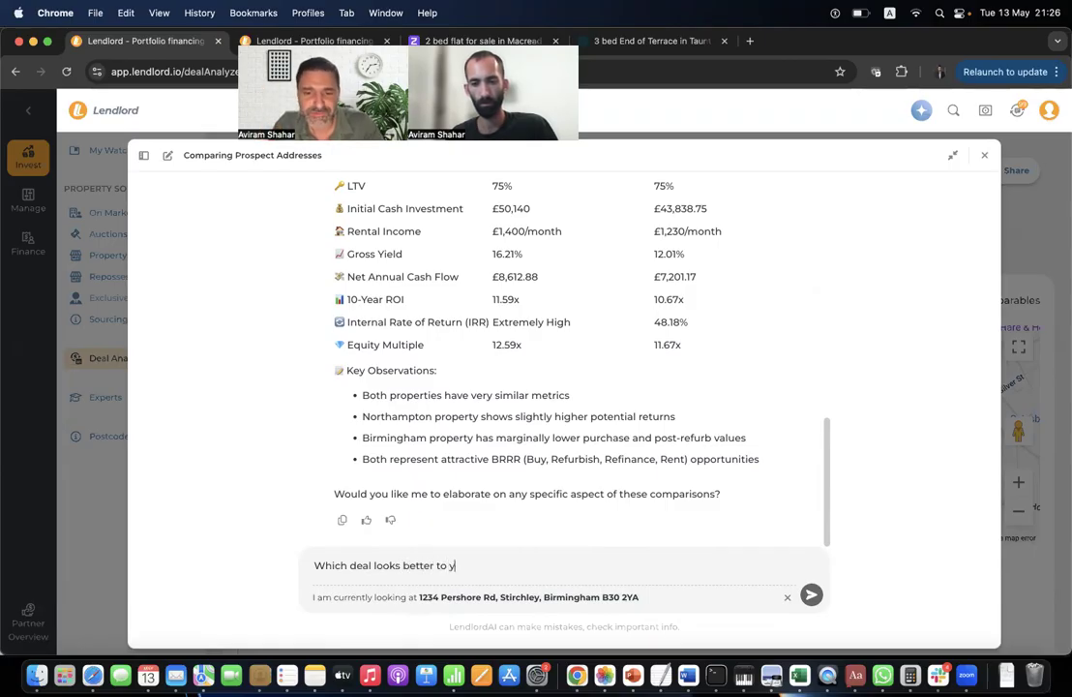
pyautogui.write('ou?')
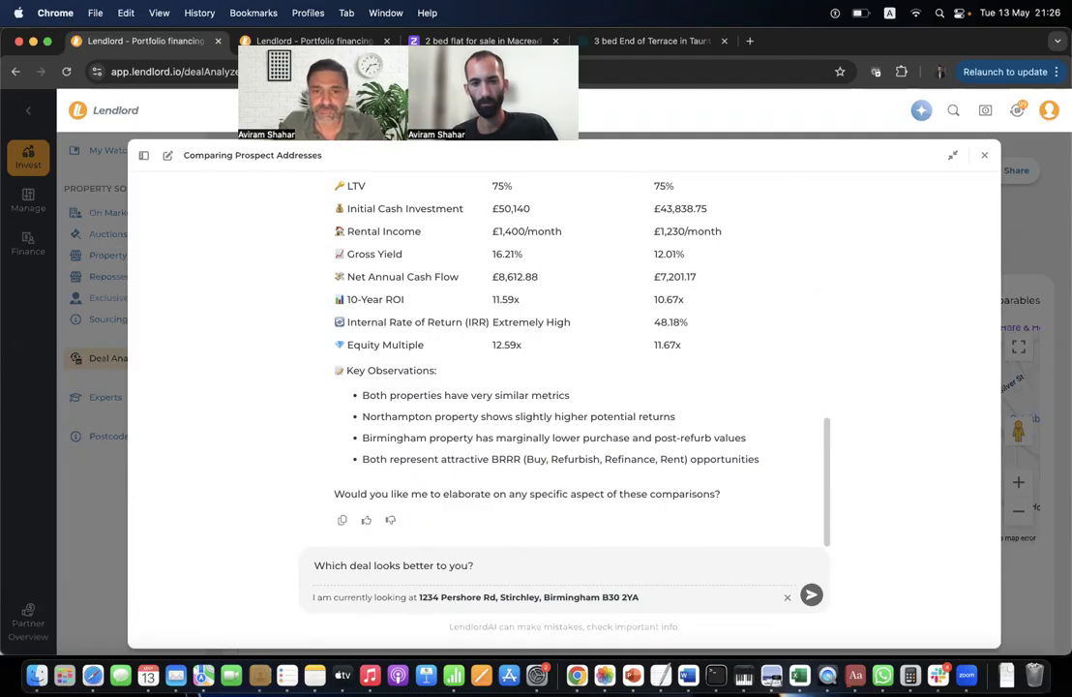
pyautogui.press('Return')
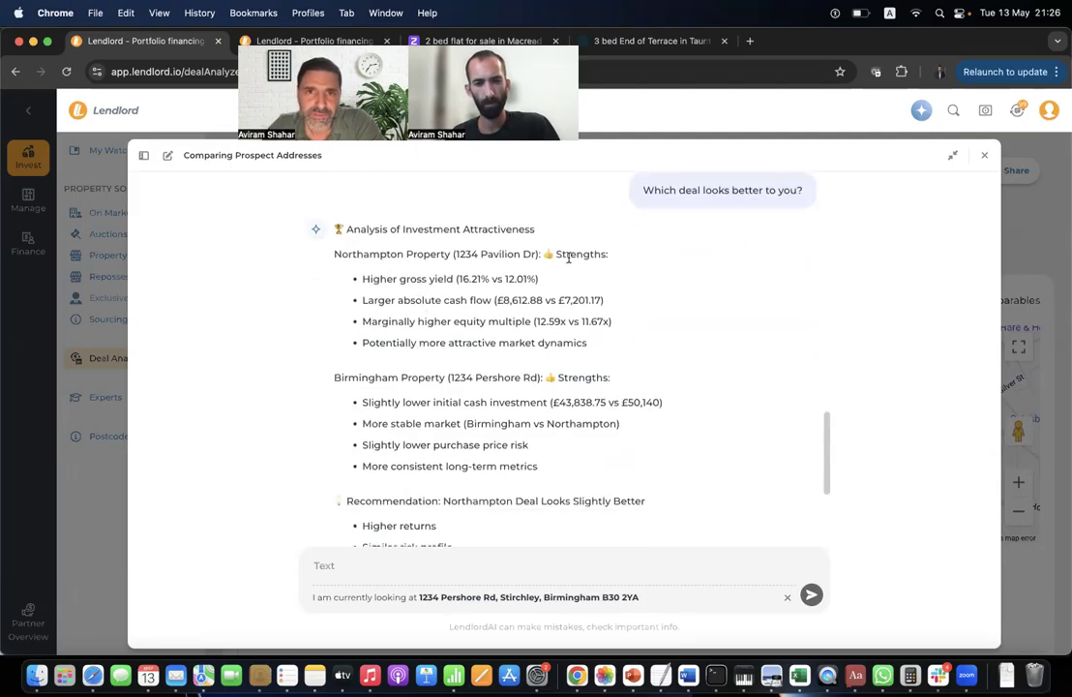
# Highlight the Northampton and Birmingham strengths and the 'Northampton Deal Looks Slightly Better' verdict.
pyautogui.tripleClick(567, 257)
pyautogui.click(445, 273)
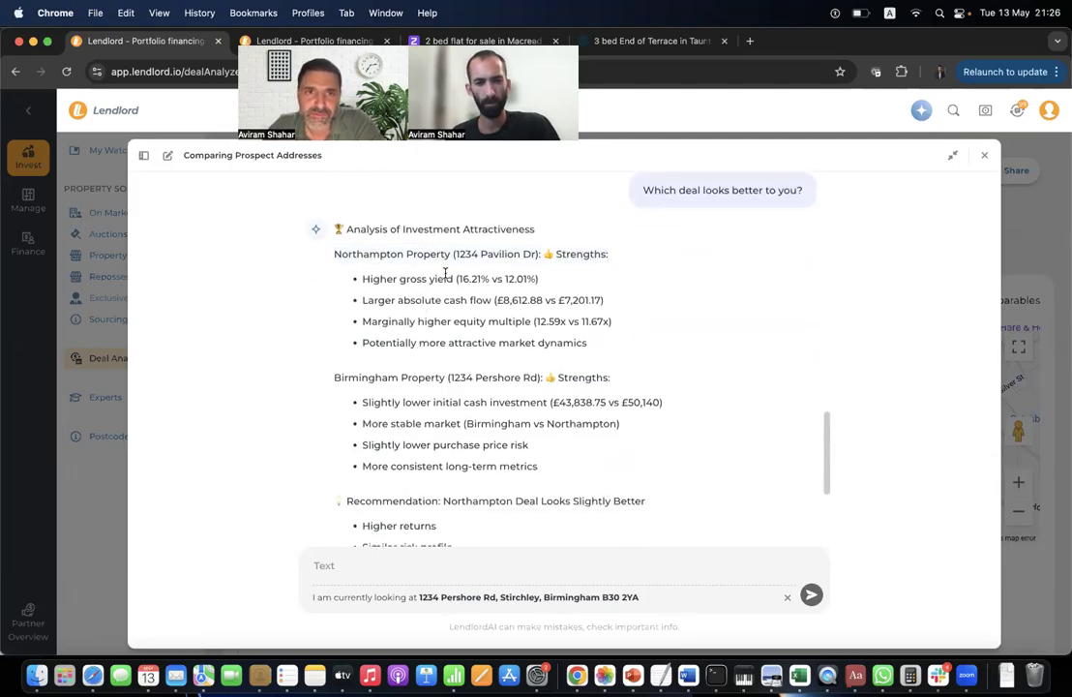
pyautogui.tripleClick(388, 255)
pyautogui.tripleClick(388, 375)
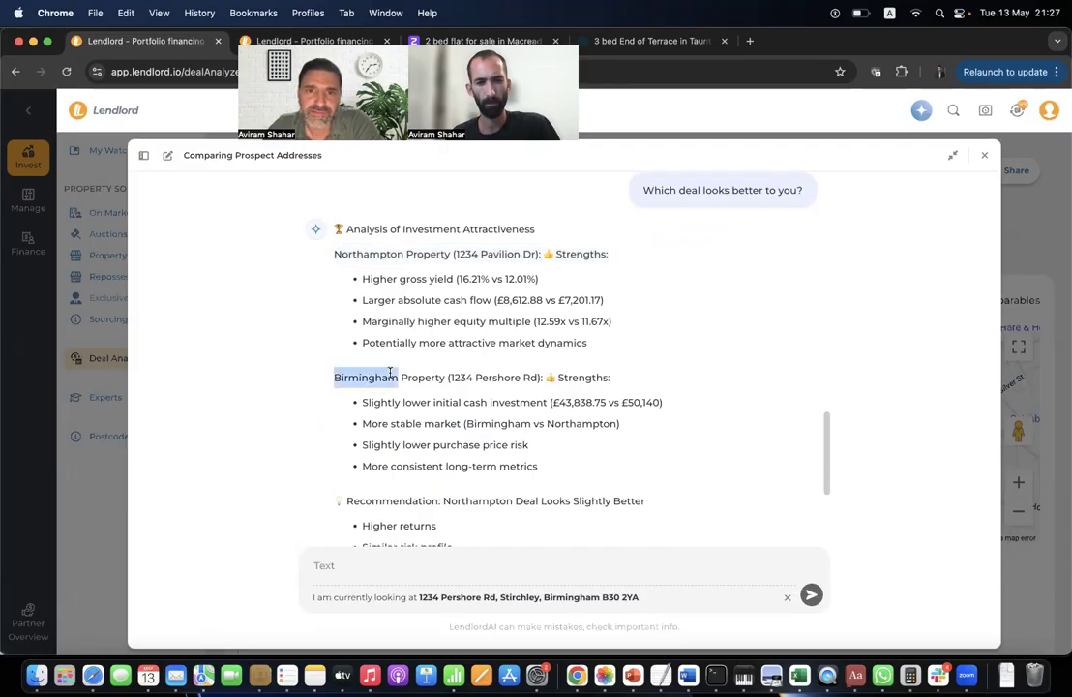
pyautogui.scroll(-3, 389, 374)
pyautogui.click(405, 383)
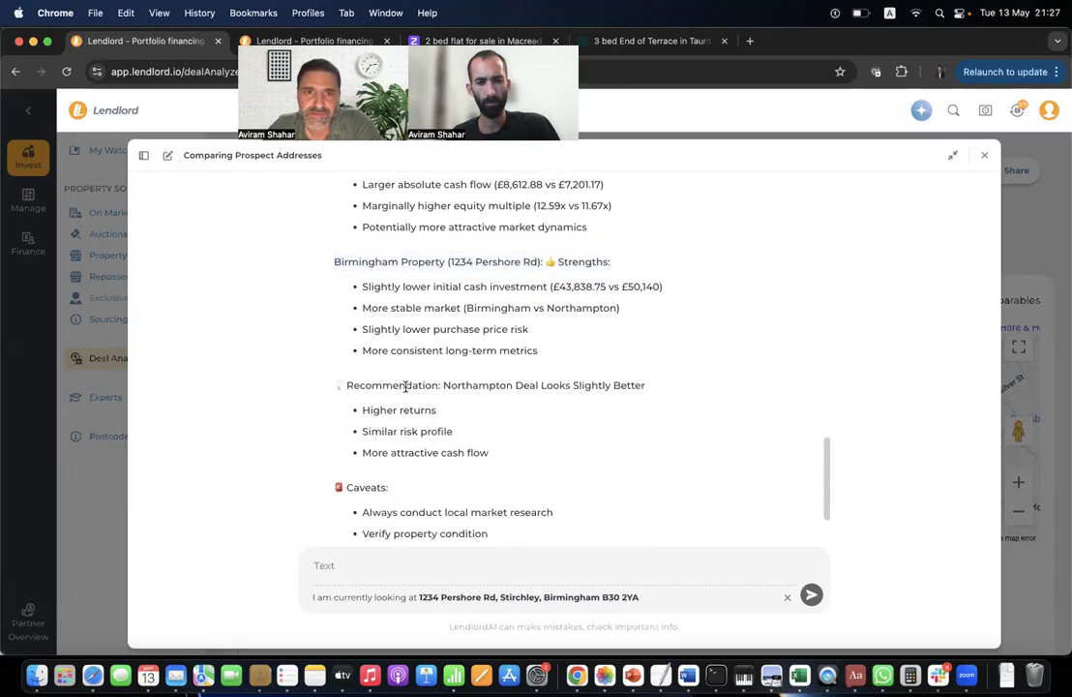
pyautogui.tripleClick(431, 385)
pyautogui.click(588, 396)
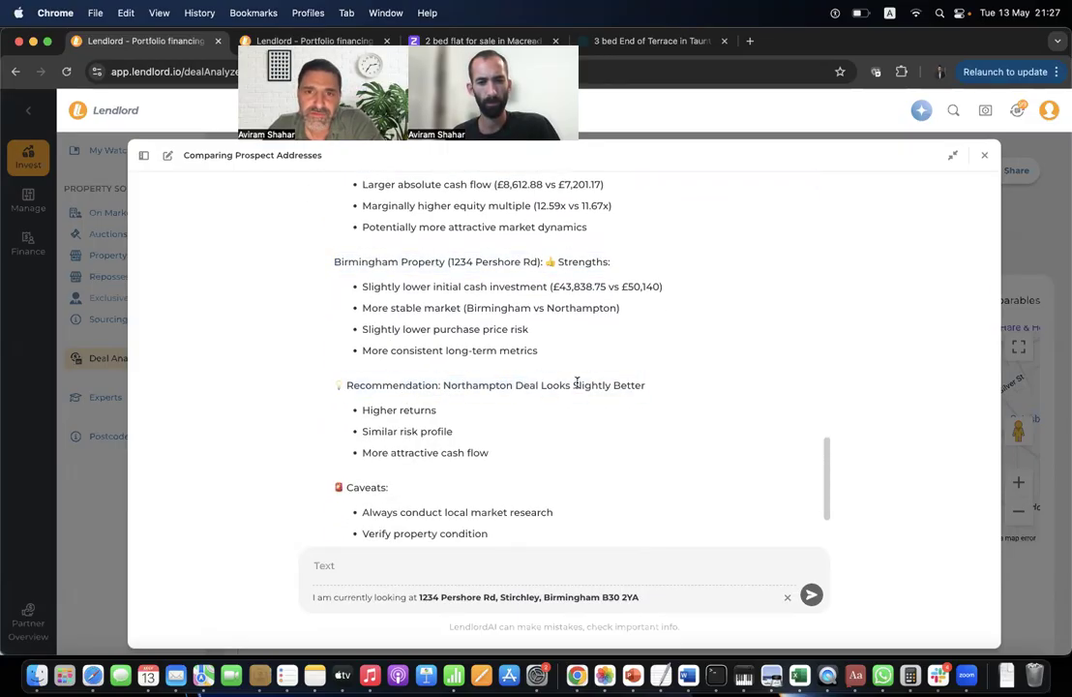
pyautogui.moveTo(576, 384); pyautogui.dragTo(683, 393)
pyautogui.click(593, 378)
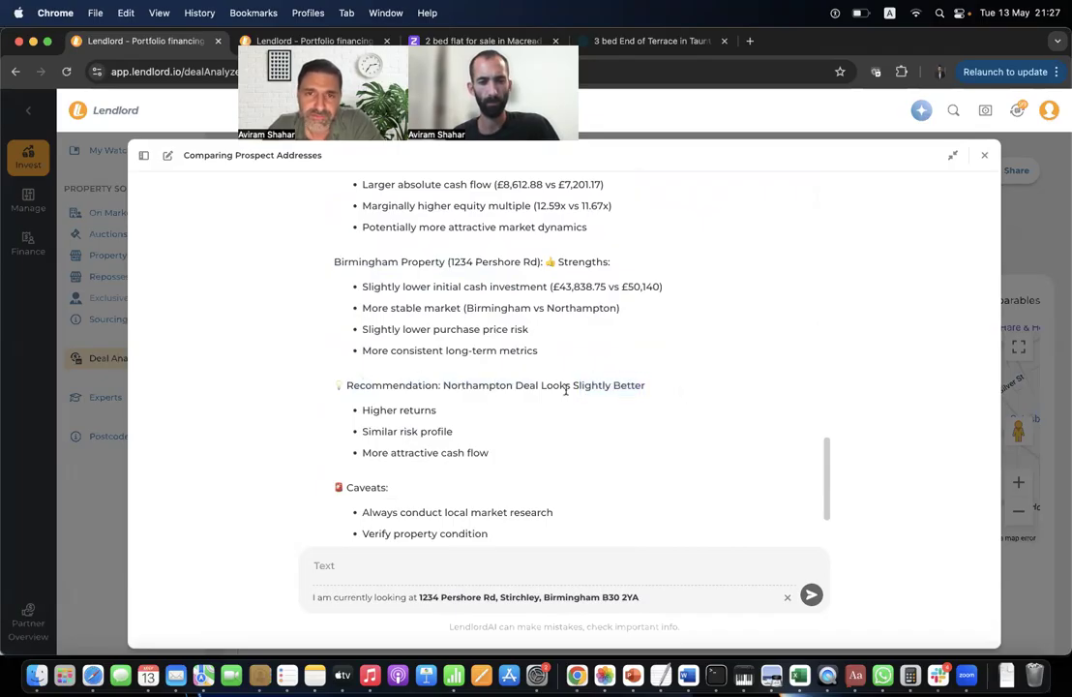
pyautogui.scroll(-1, 490, 395)
pyautogui.scroll(-3, 490, 396)
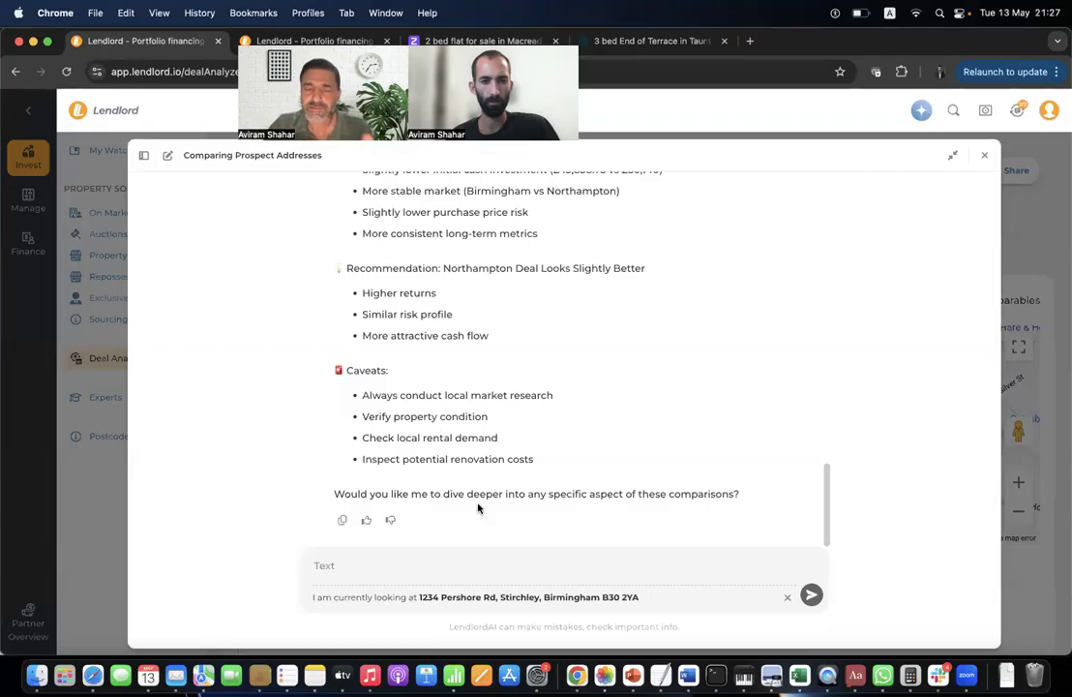
pyautogui.scroll(15, 609, 496)
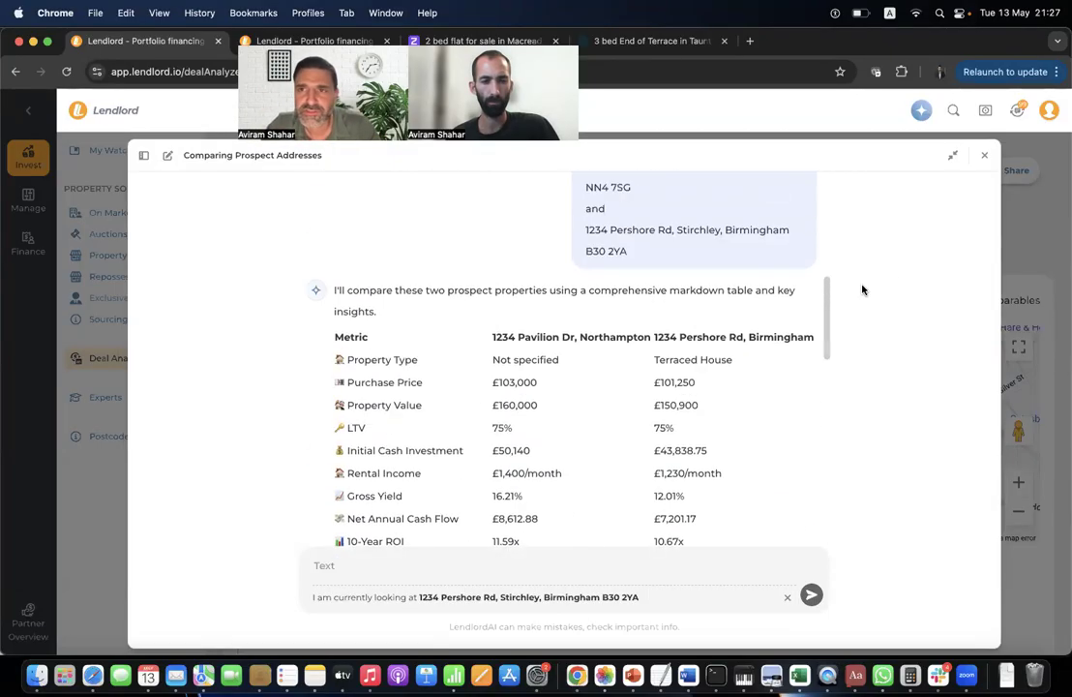
# Close the comparison chat, have LendlordAI summarise the Pershore Rd analysis, and expand the panel.
pyautogui.click(984, 156)
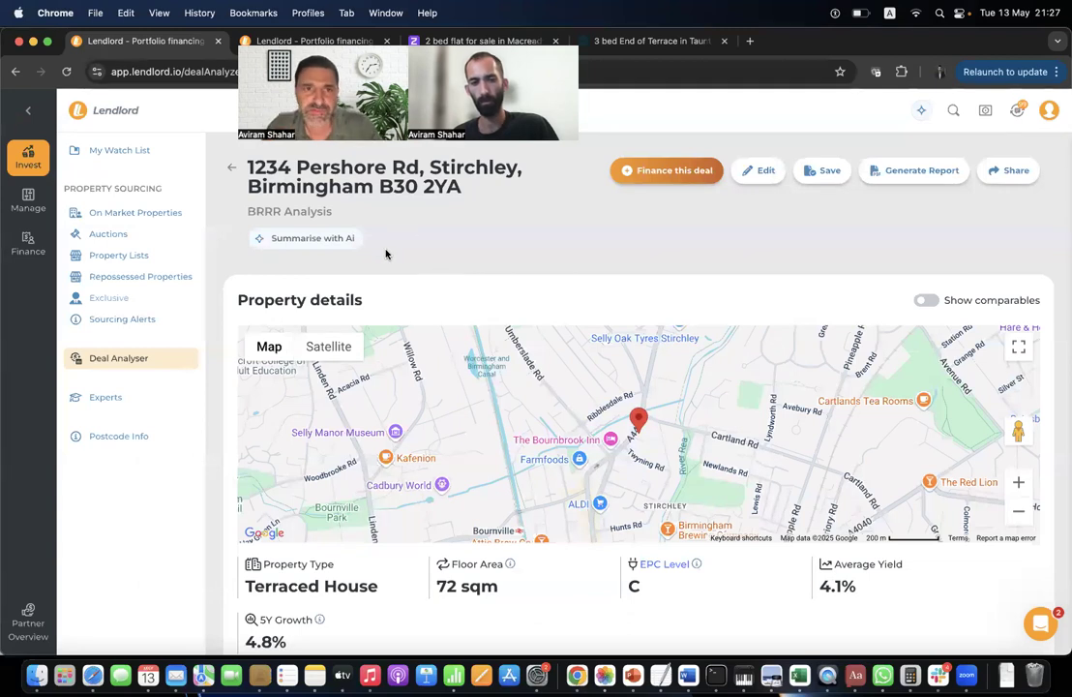
pyautogui.click(320, 246)
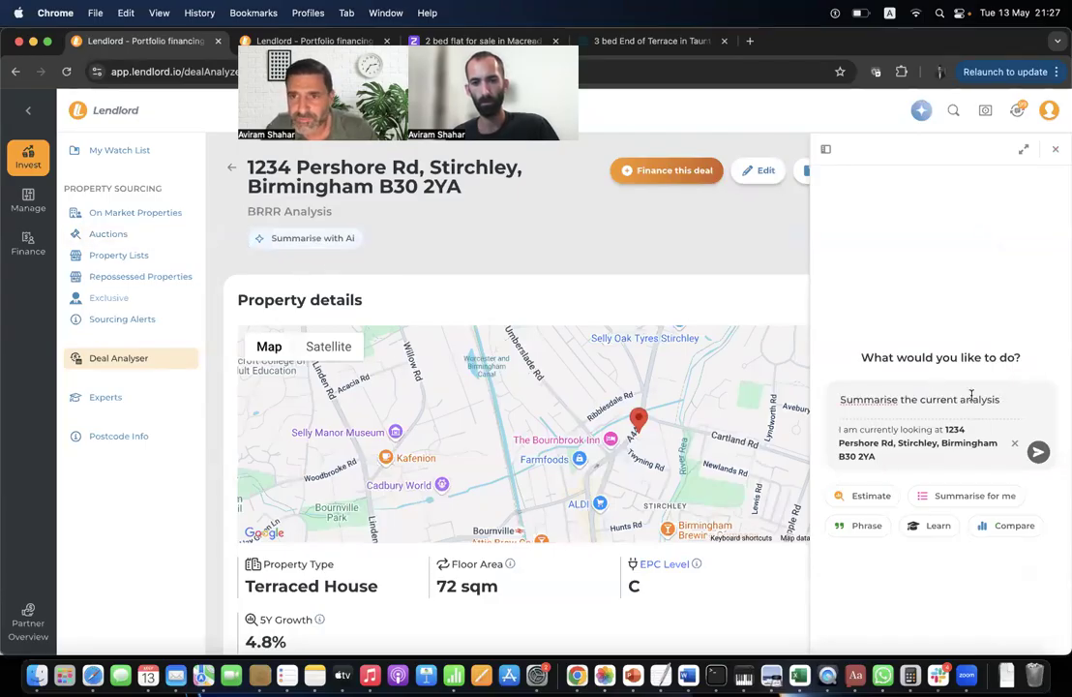
pyautogui.press('Return')
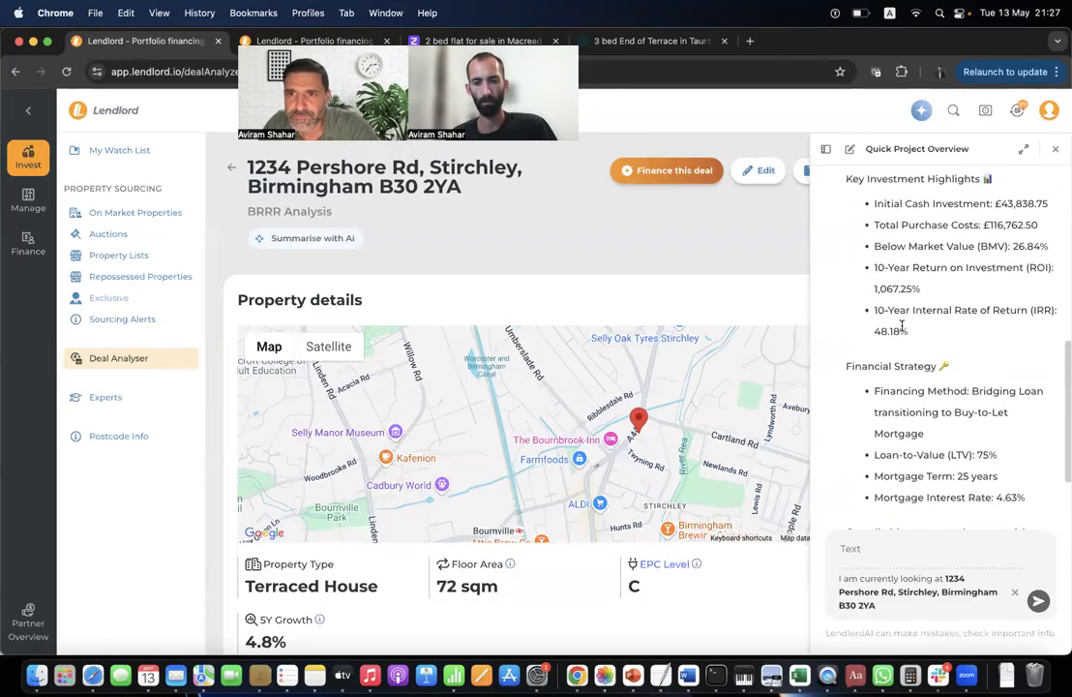
pyautogui.click(1024, 148)
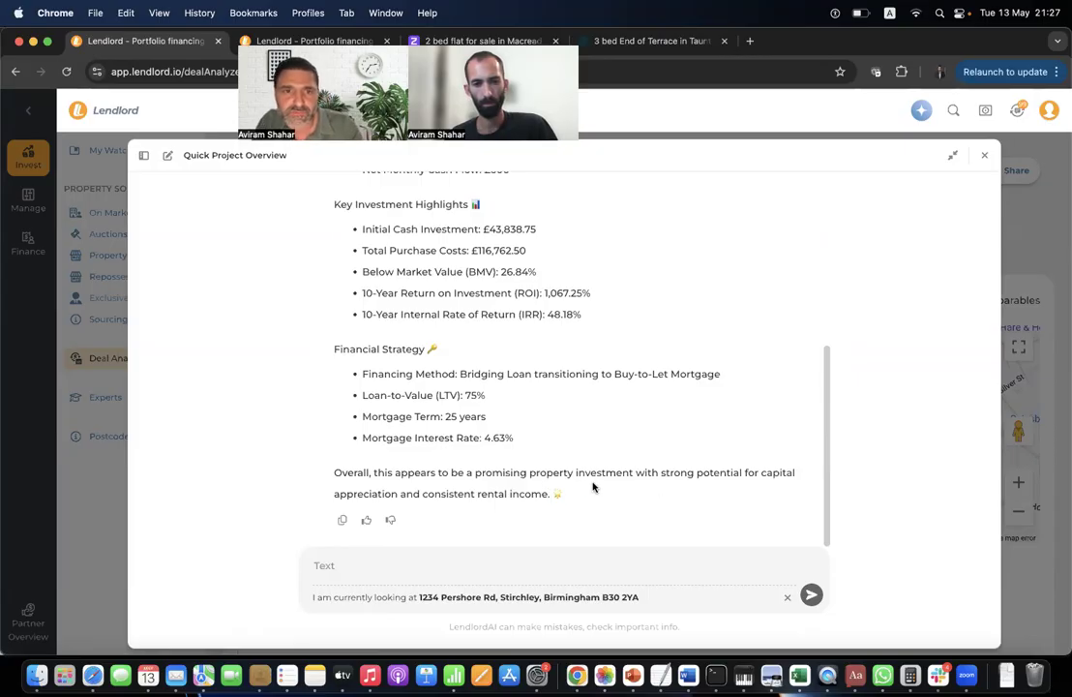
# Ask LendlordAI what it makes of the 101k purchase price, based on prices in this postcode.
pyautogui.click(440, 568)
pyautogui.write('bas')
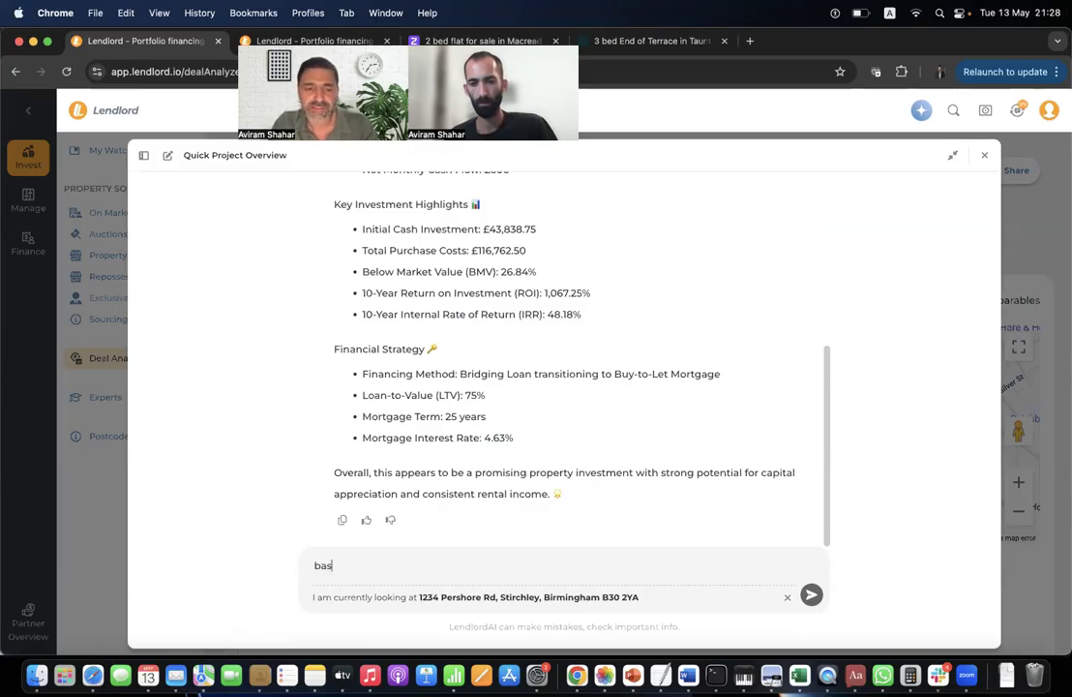
pyautogui.write('ed on the ')
pyautogui.write('prioces o')
pyautogui.press('BackSpace')
pyautogui.press('BackSpace')
pyautogui.write('ces in this')
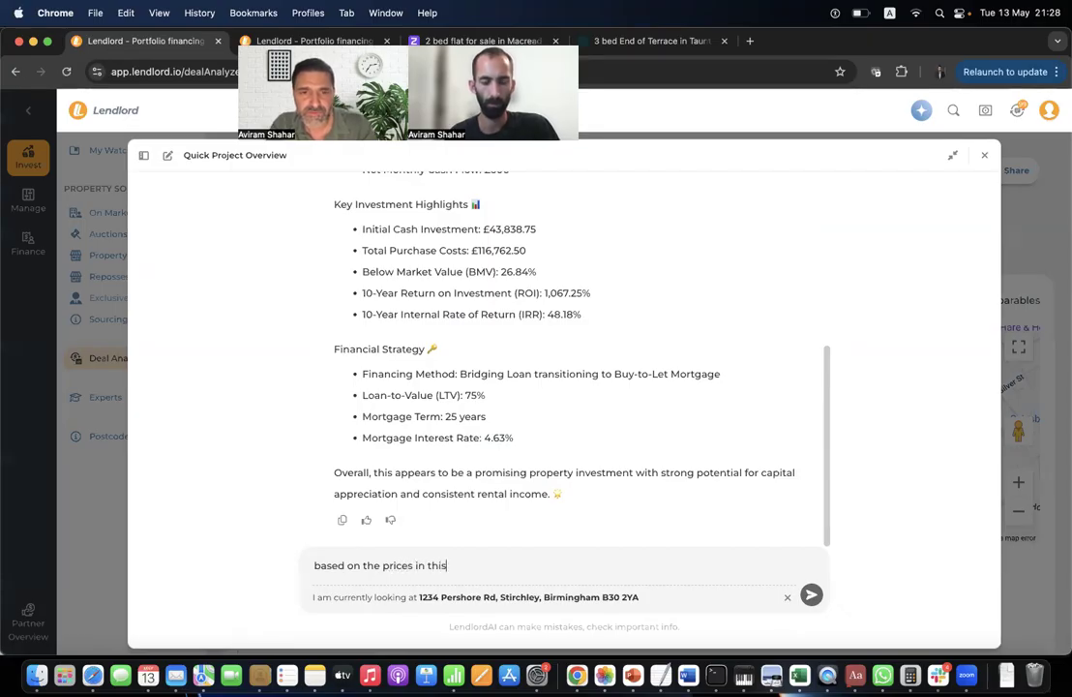
pyautogui.write(' postcode')
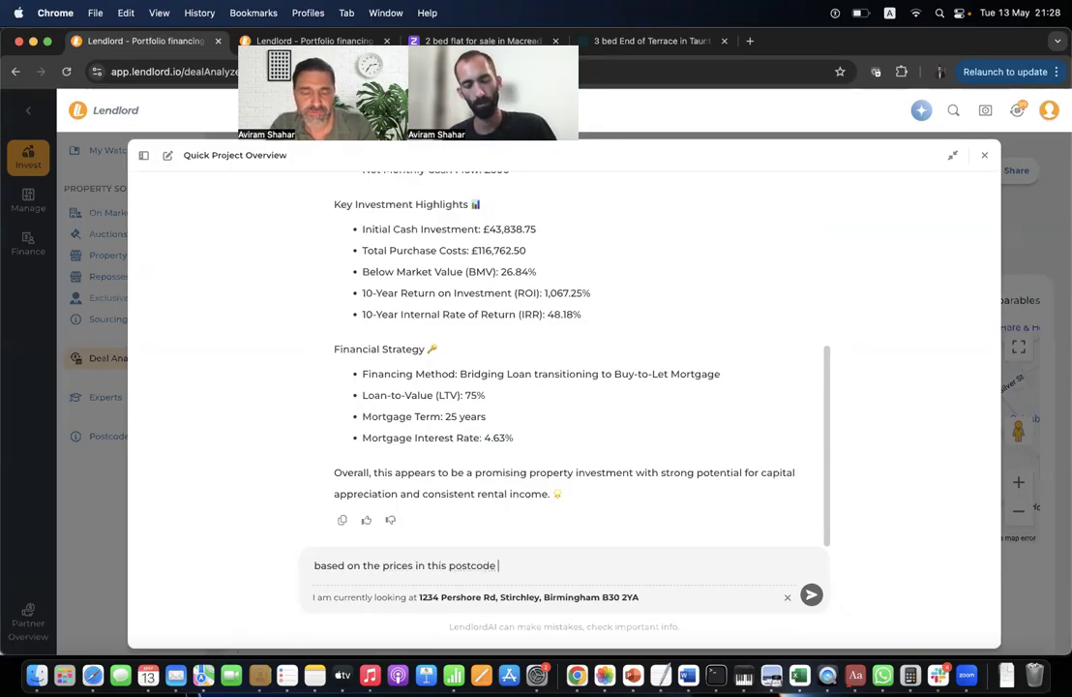
pyautogui.write(' what can you say about the')
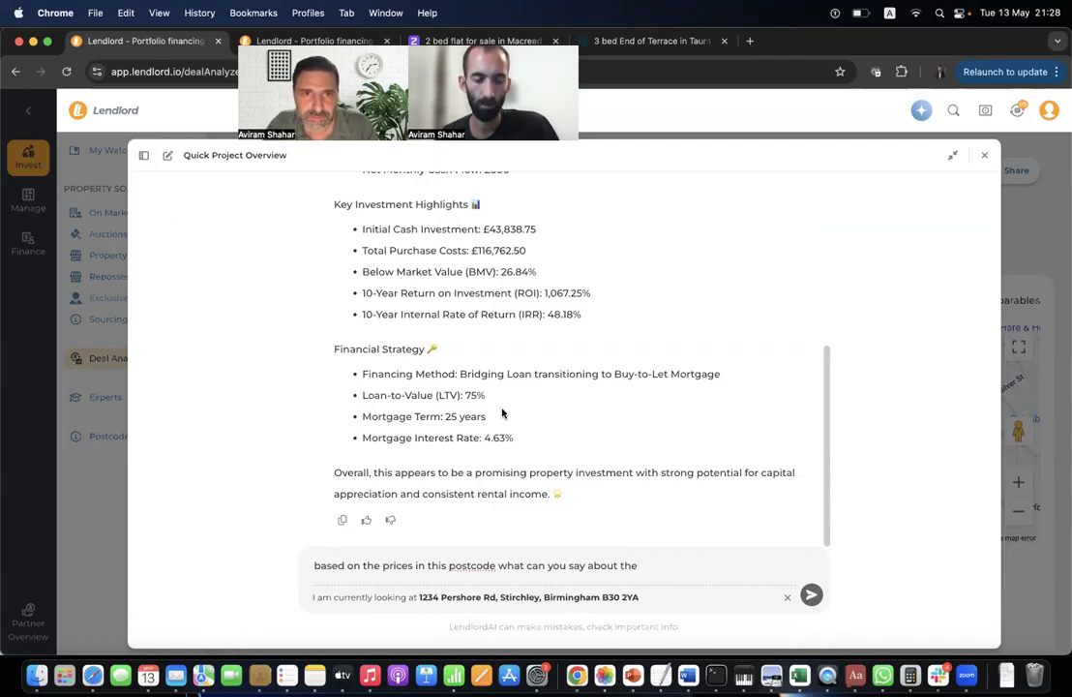
pyautogui.scroll(3, 554, 488)
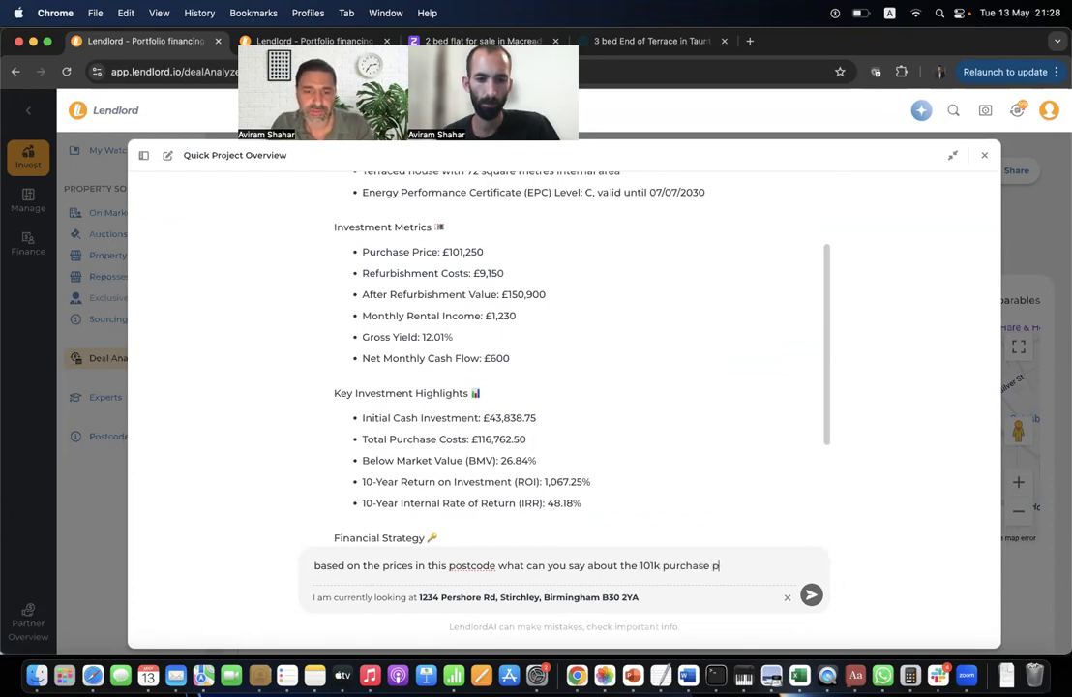
pyautogui.write('?')
pyautogui.press('Return')
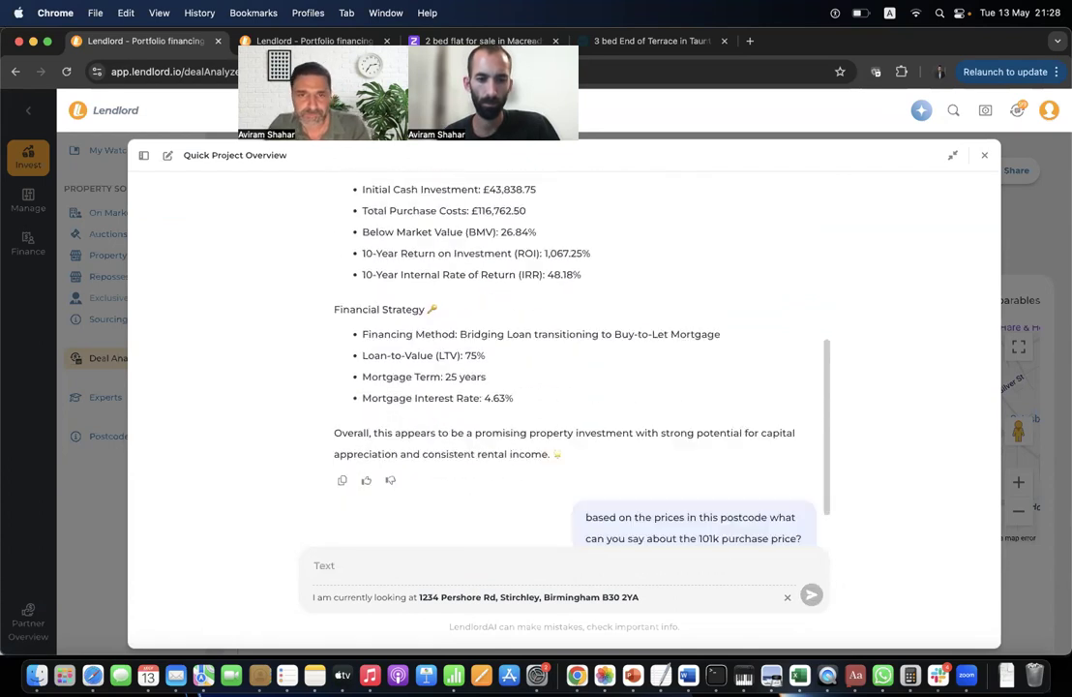
# Read through the reply, highlighting the Refurbishment Costs line, then switch to the webinar window.
pyautogui.scroll(10, 558, 389)
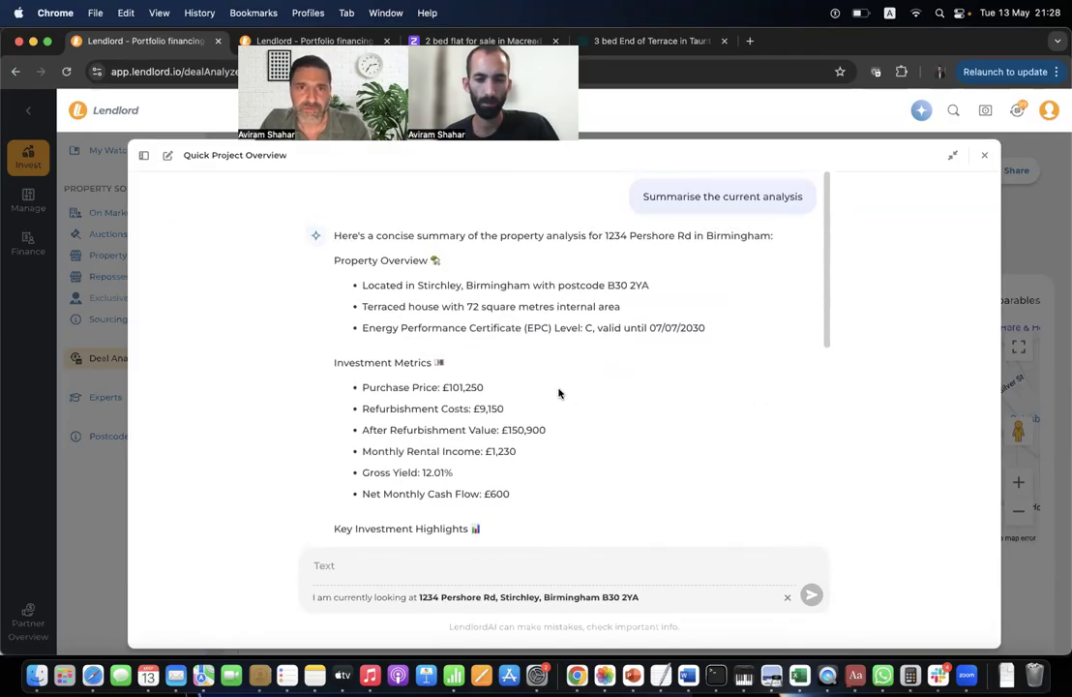
pyautogui.scroll(-1, 387, 388)
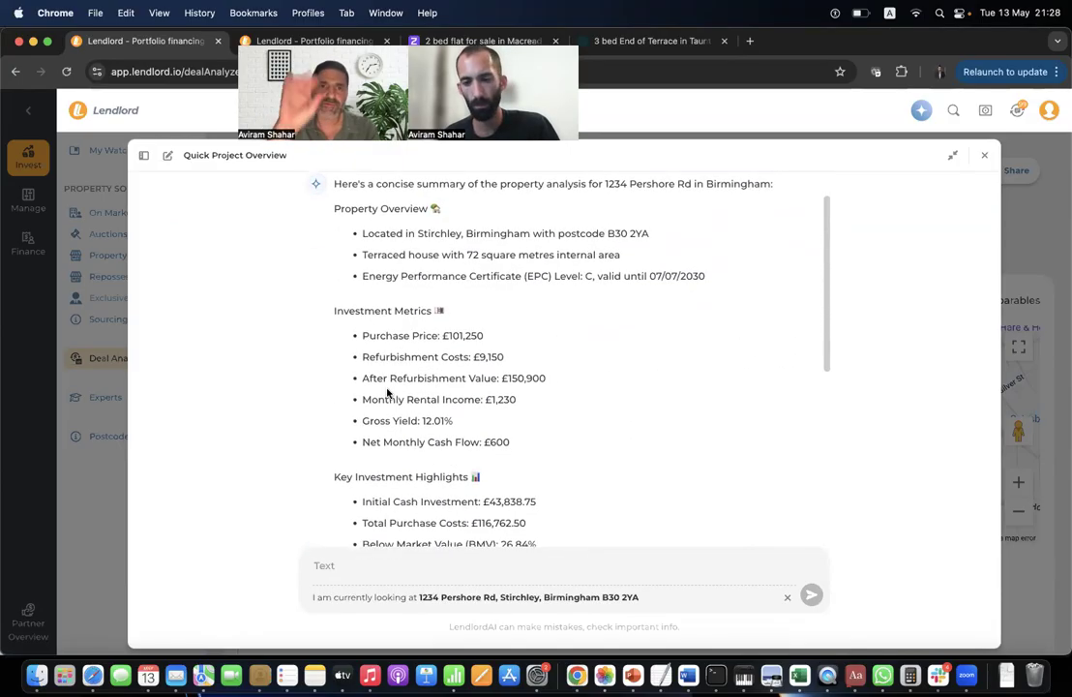
pyautogui.moveTo(363, 356); pyautogui.dragTo(504, 356)
pyautogui.doubleClick(403, 377)
pyautogui.click(407, 355)
pyautogui.scroll(-7, 406, 358)
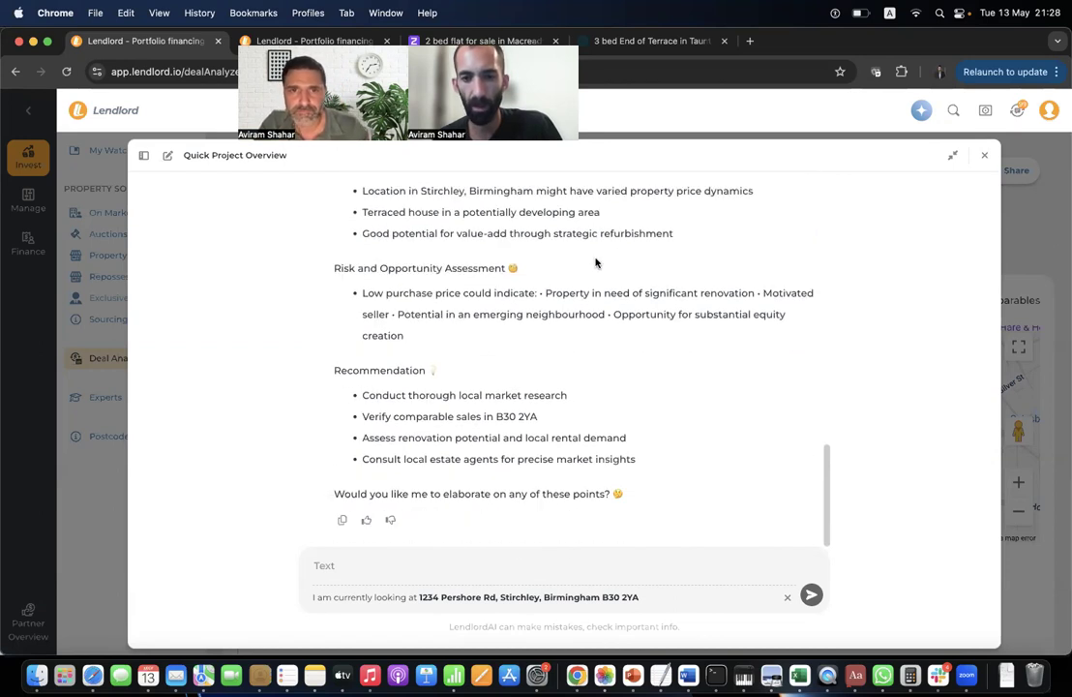
pyautogui.scroll(8, 594, 261)
pyautogui.scroll(-1, 579, 390)
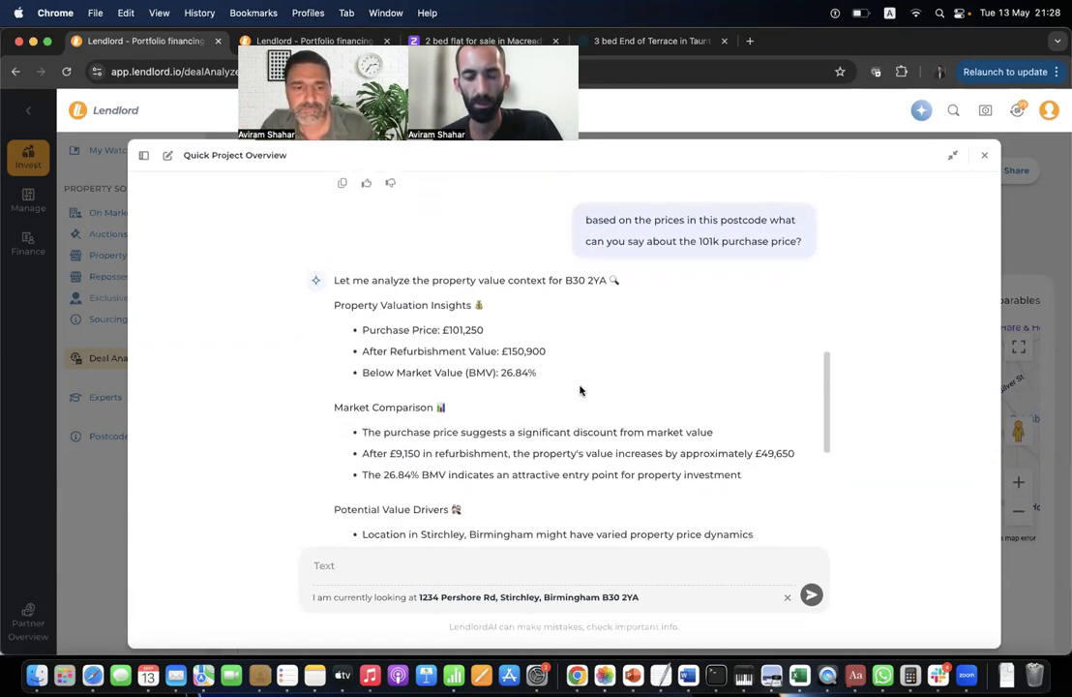
pyautogui.press('super+grave')
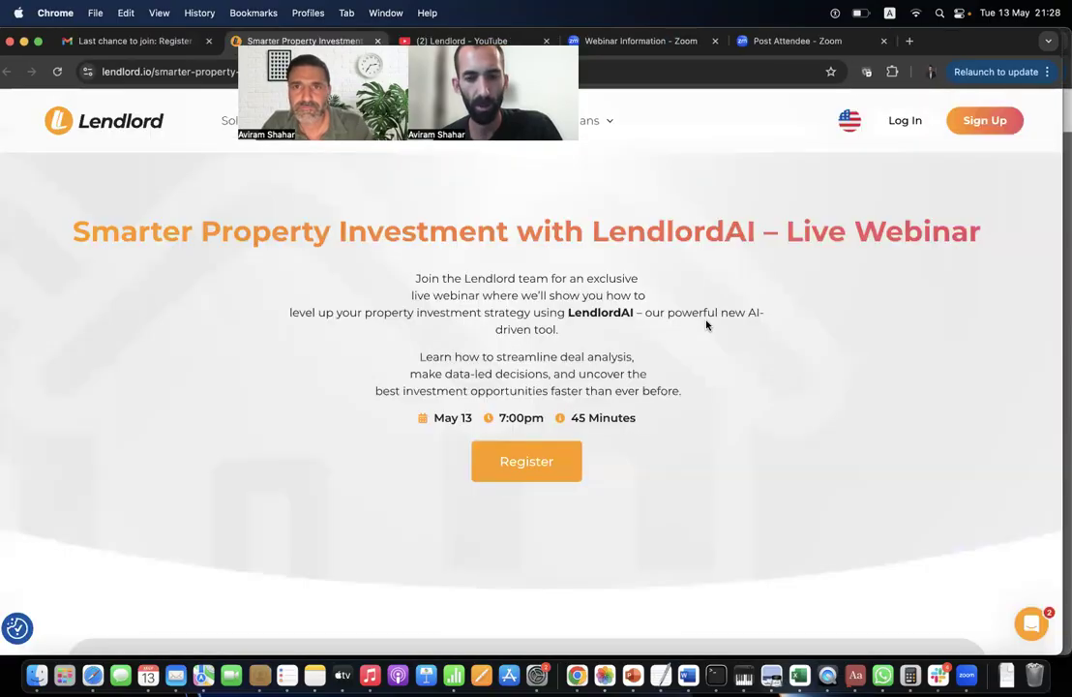
# Open the account Settings in the incognito Lendlord window.
pyautogui.press('super+grave')
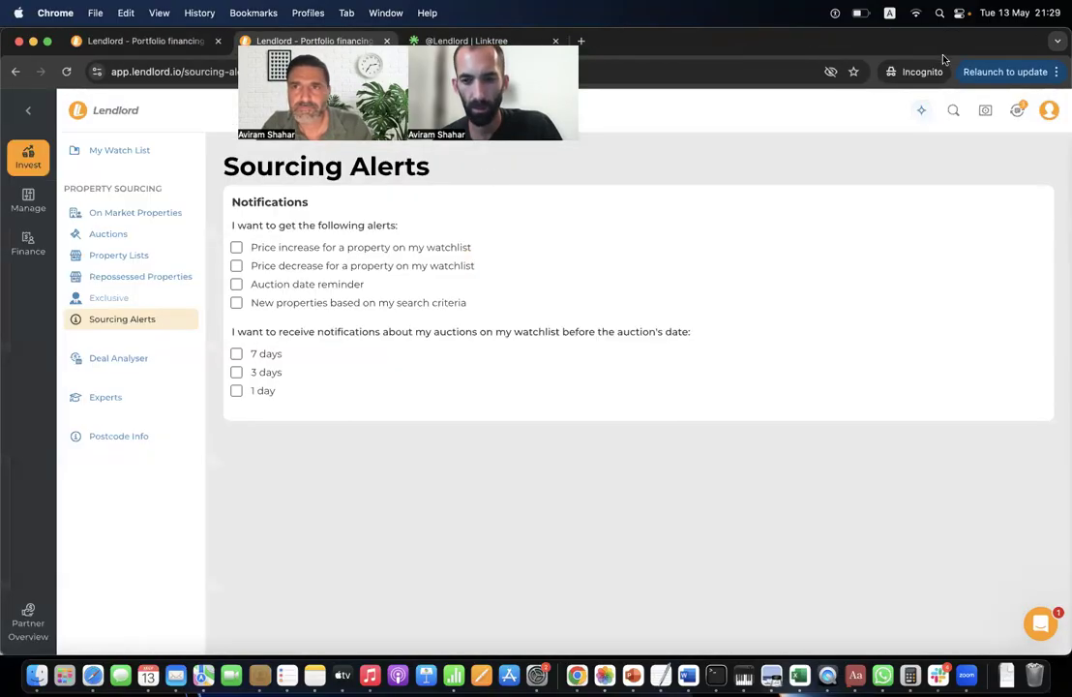
pyautogui.click(1049, 110)
pyautogui.click(948, 188)
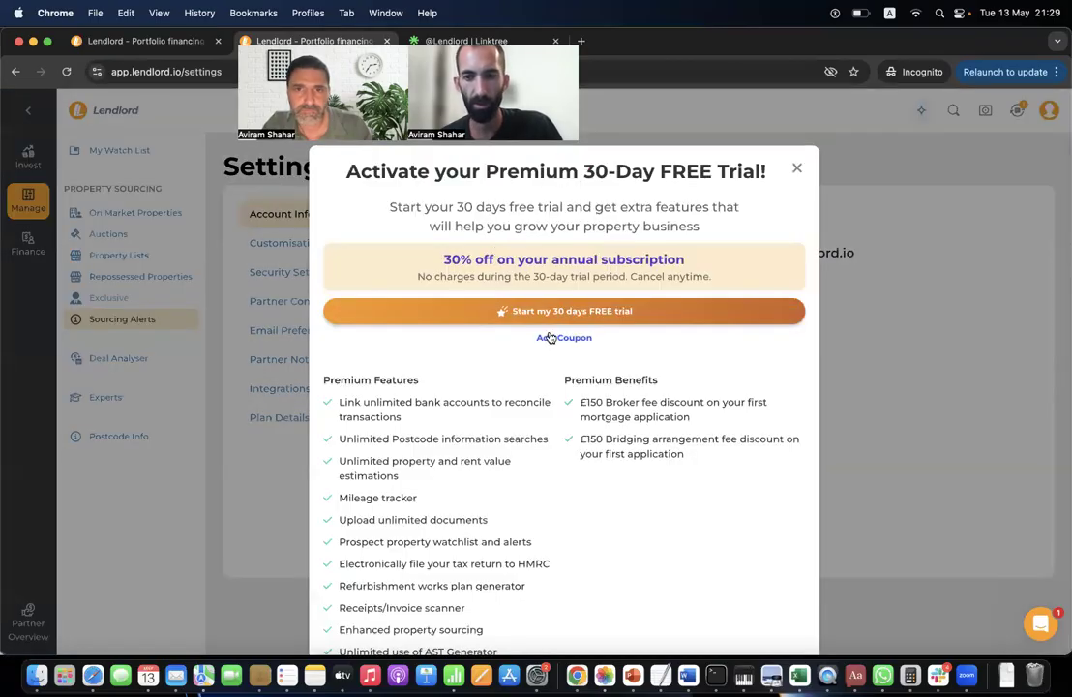
# Apply a coupon code for the Premium 50% discount, pick Annual Payment, then close the offer.
pyautogui.click(550, 338)
pyautogui.write('AI')
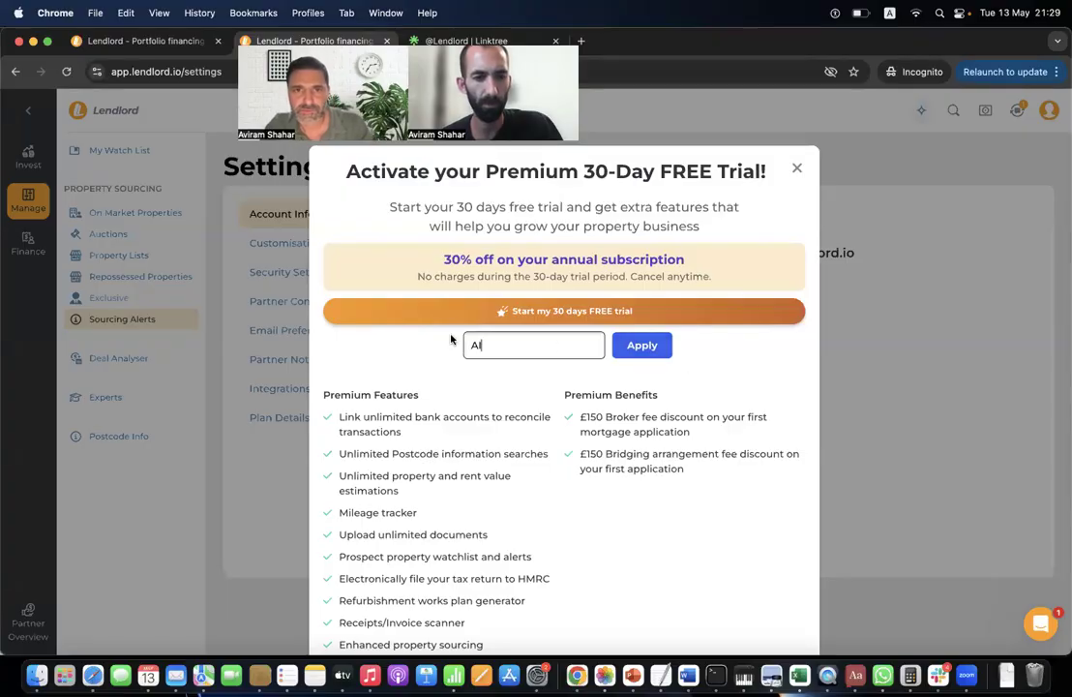
pyautogui.click(641, 346)
pyautogui.click(502, 288)
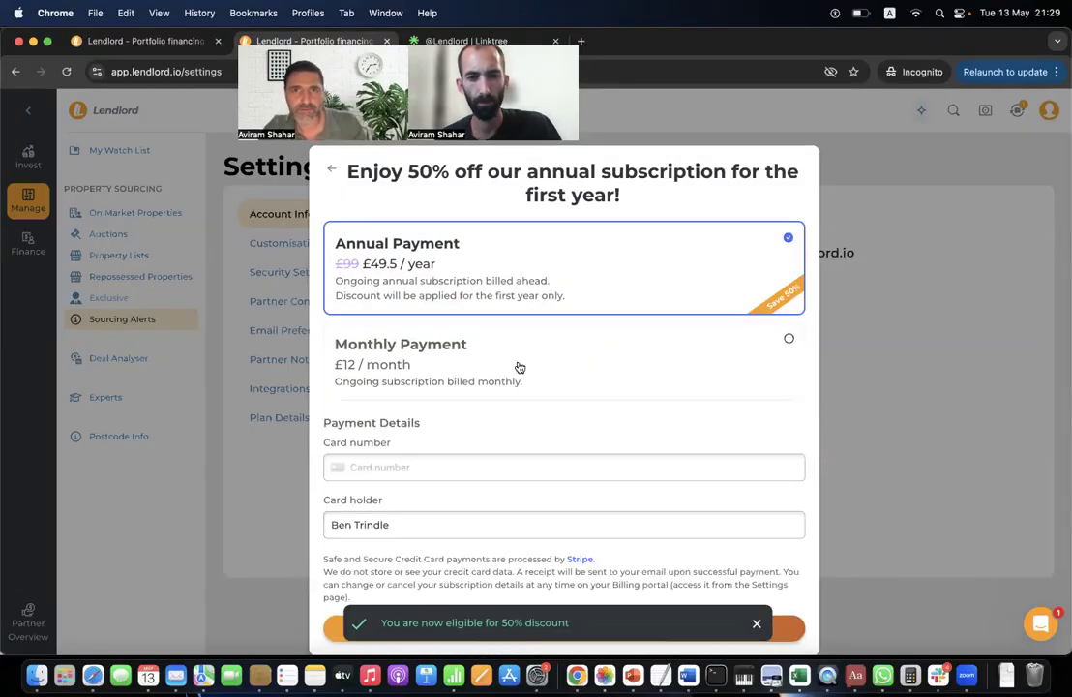
pyautogui.click(943, 336)
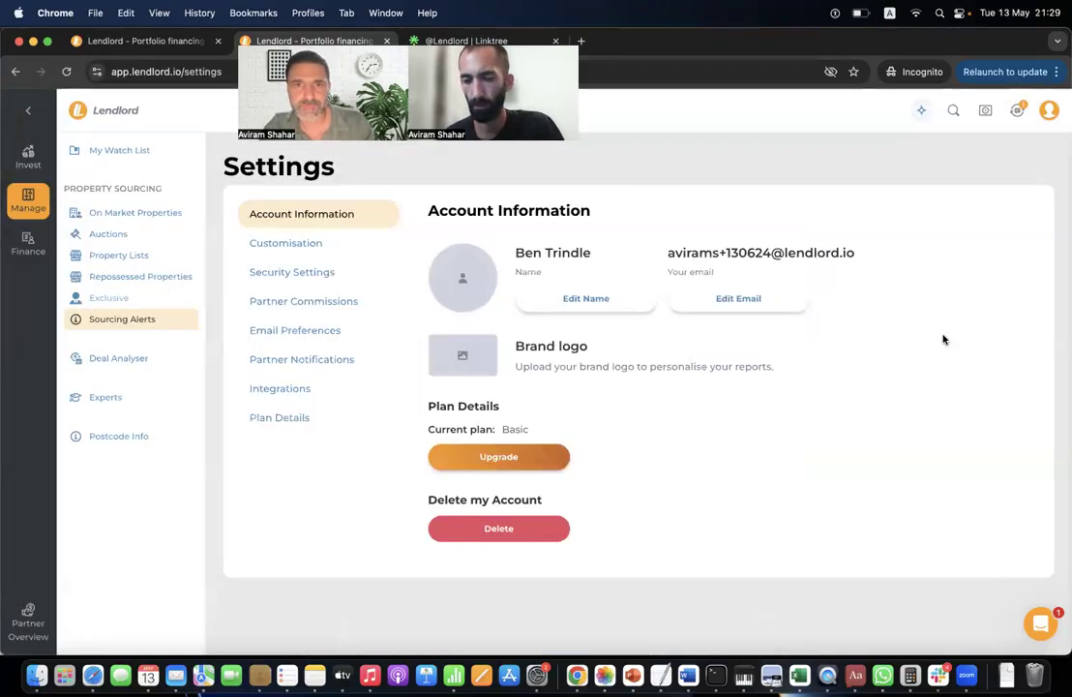
pyautogui.press('super+grave')
pyautogui.press('super+grave')
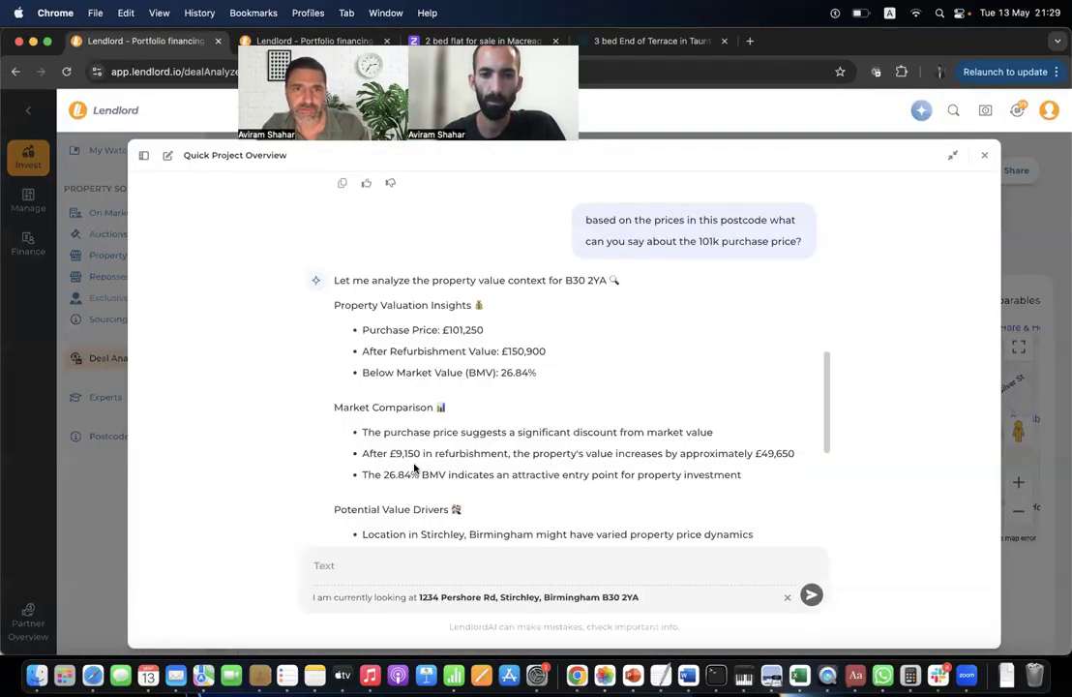
# Highlight the Market Comparison lines on the significant discount and post-refurbishment value increase.
pyautogui.scroll(-5, 443, 288)
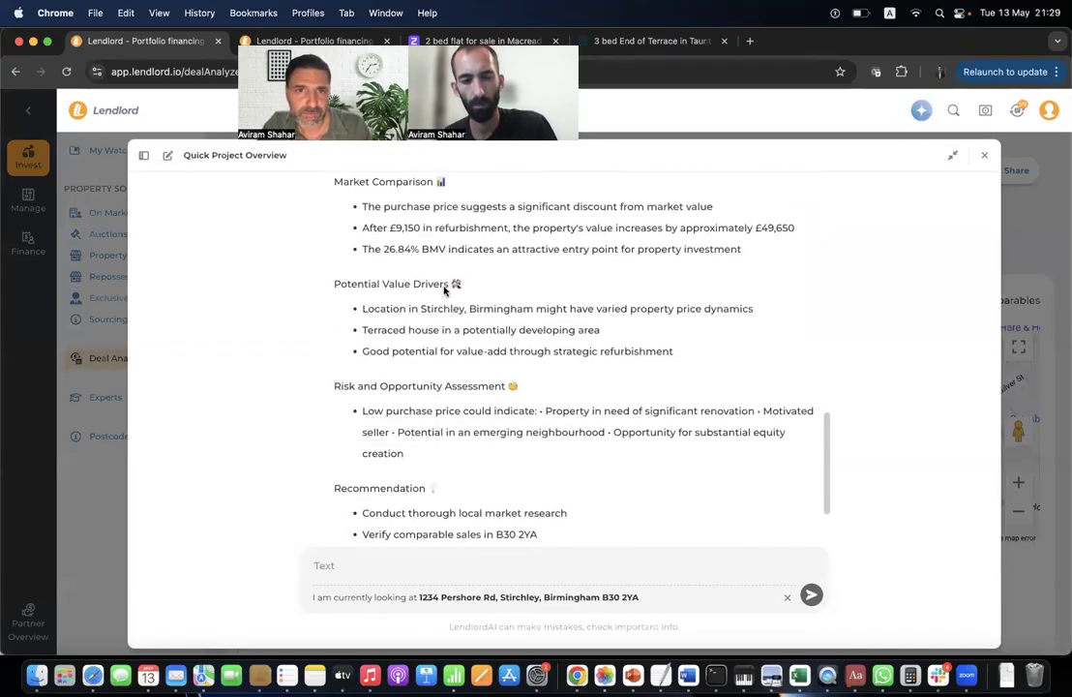
pyautogui.scroll(3, 444, 287)
pyautogui.scroll(1, 444, 286)
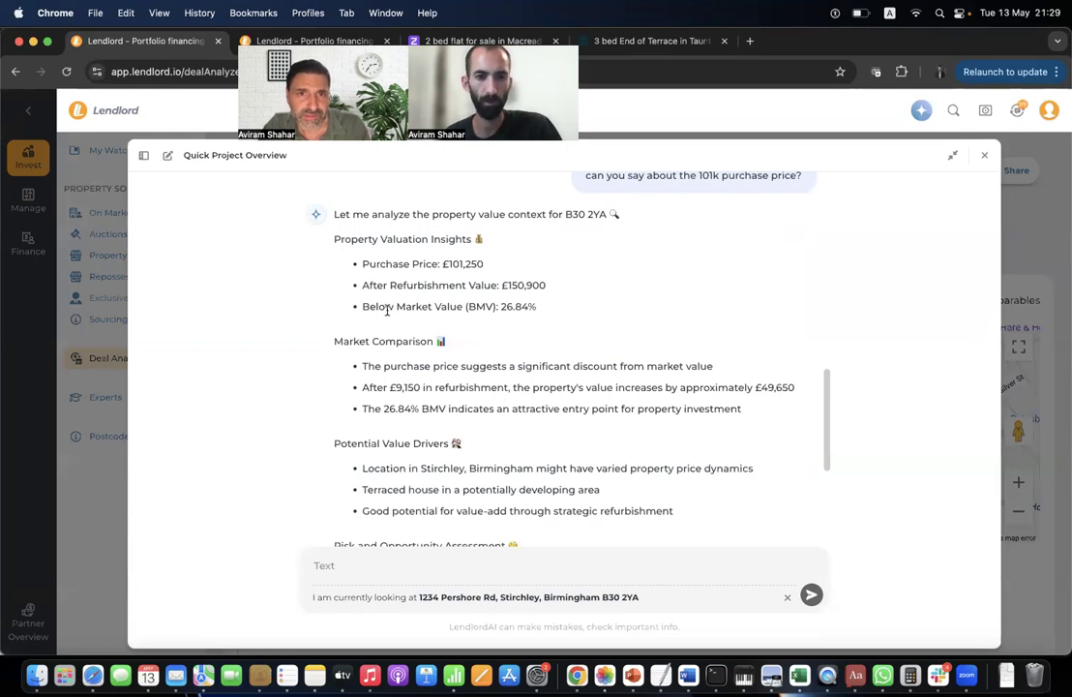
pyautogui.scroll(-1, 386, 301)
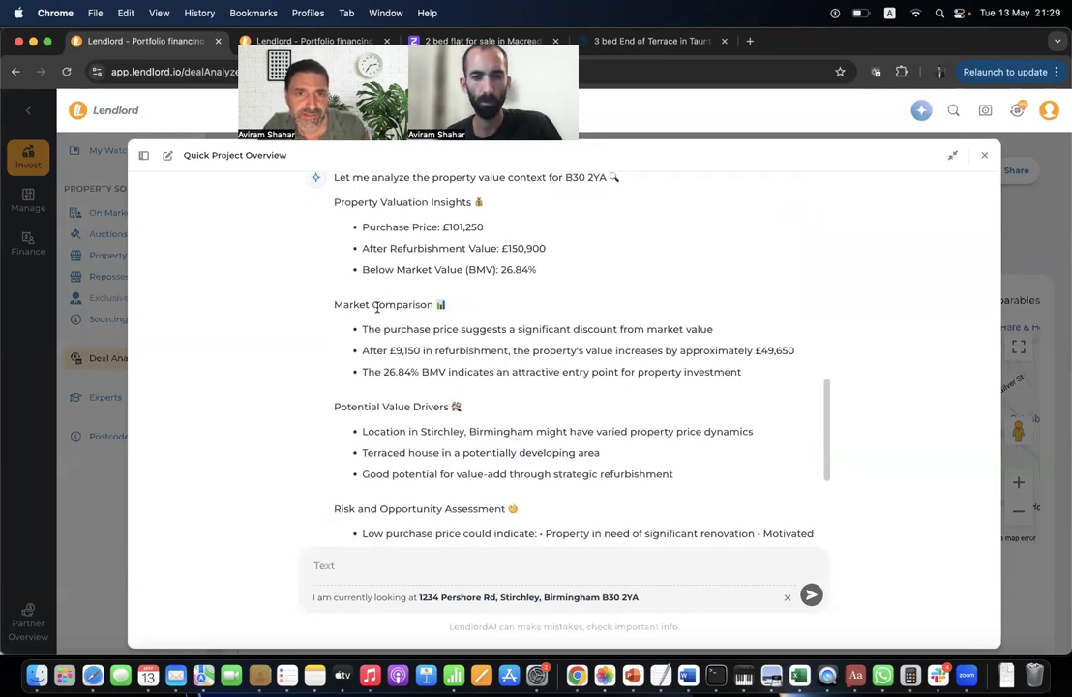
pyautogui.tripleClick(377, 306)
pyautogui.tripleClick(506, 329)
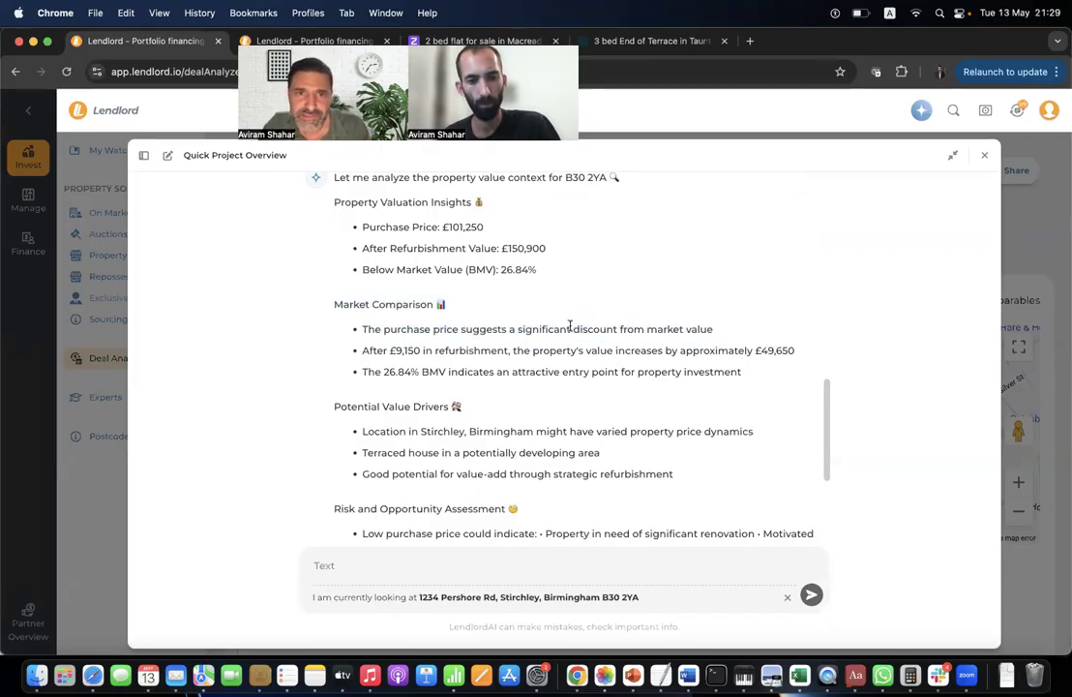
pyautogui.tripleClick(570, 327)
pyautogui.tripleClick(585, 329)
pyautogui.tripleClick(530, 346)
pyautogui.tripleClick(550, 329)
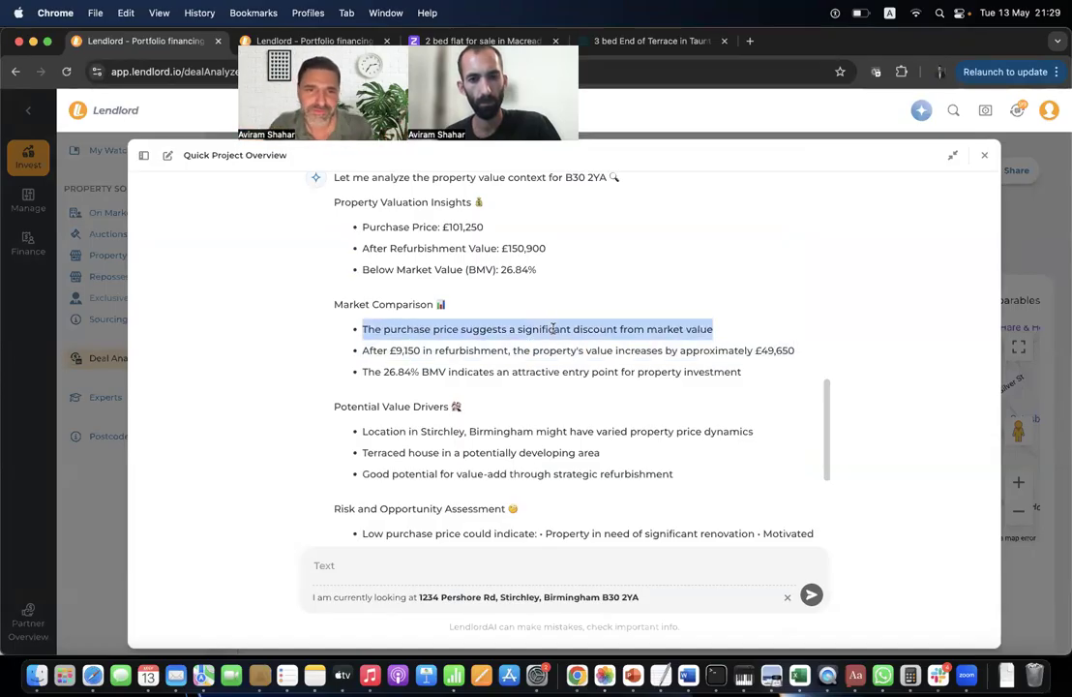
# Highlight the Stirchley location point, then close the Quick Project Overview.
pyautogui.scroll(-2, 529, 416)
pyautogui.tripleClick(420, 356)
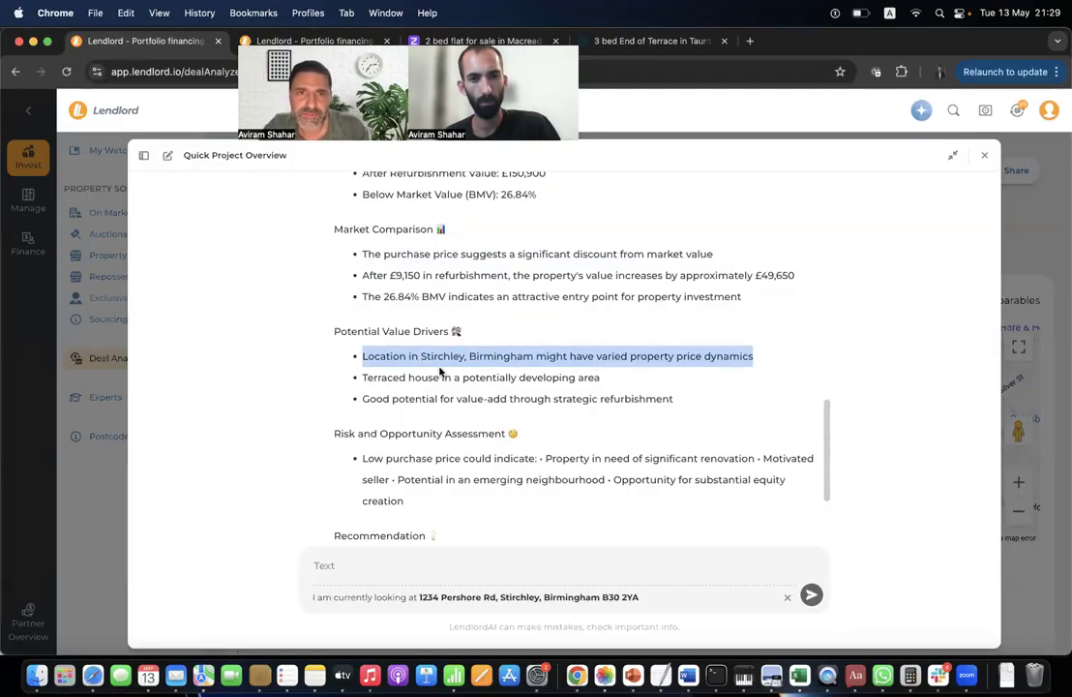
pyautogui.click(440, 370)
pyautogui.scroll(-4, 436, 360)
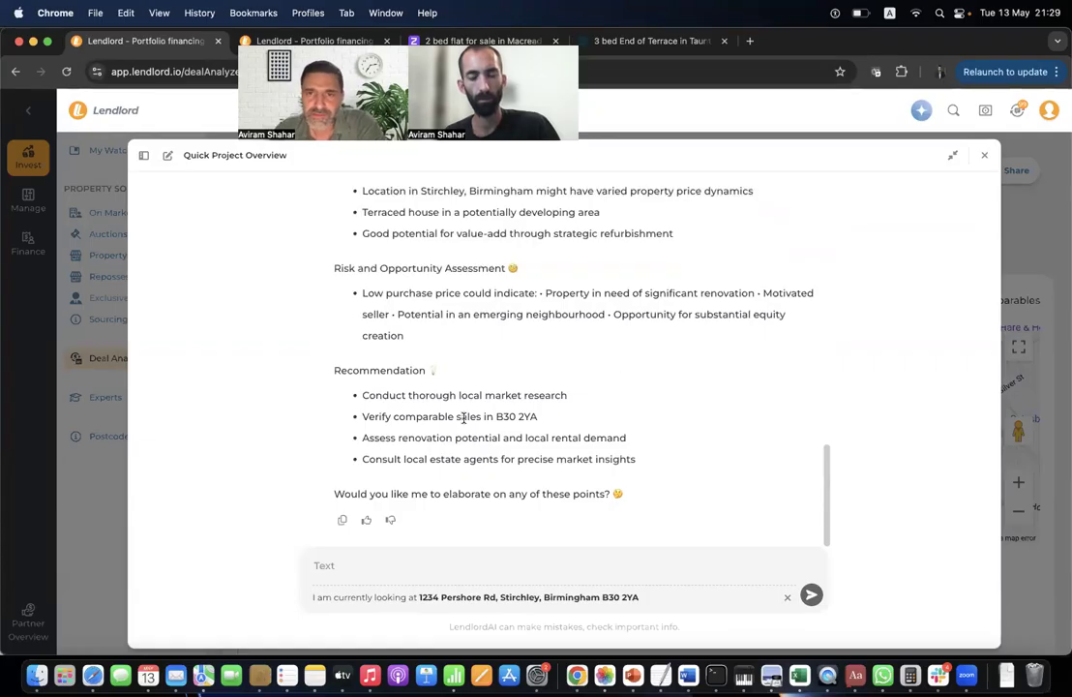
pyautogui.click(985, 157)
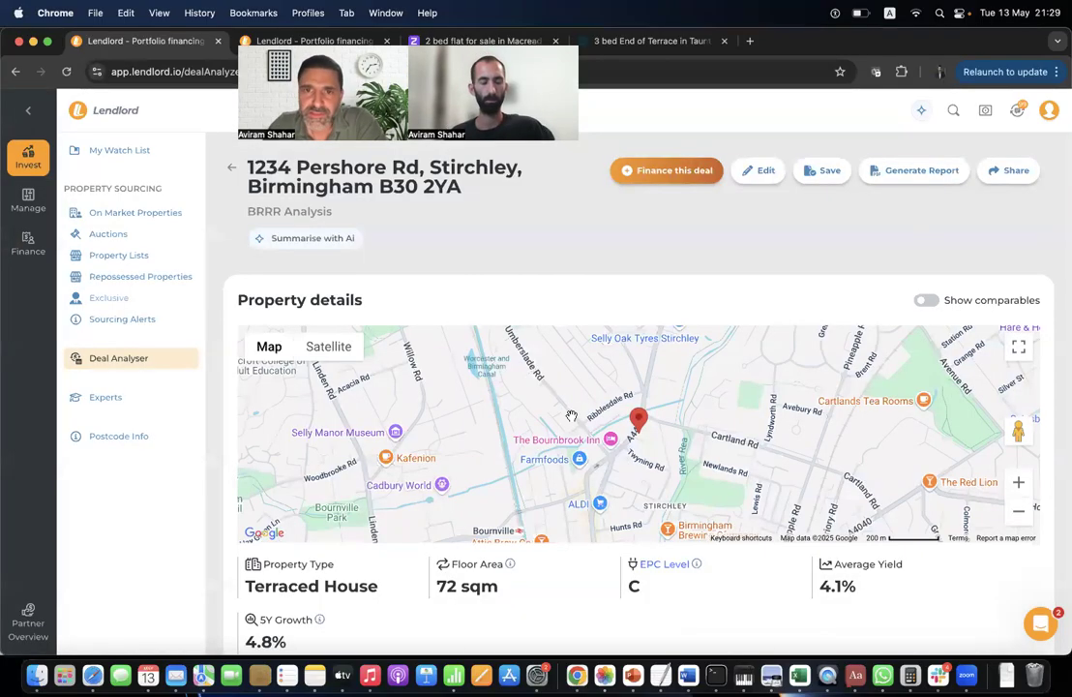
# Turn on 'Show comparables' to plot comparable sales on the Pershore Rd property map.
pyautogui.scroll(-3, 572, 416)
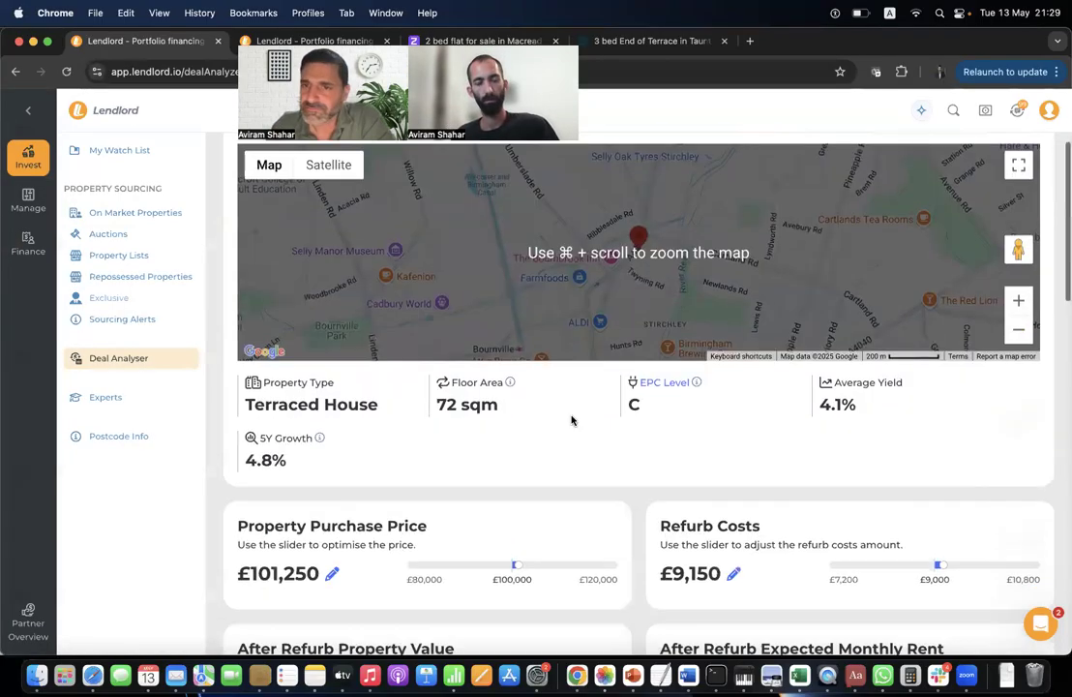
pyautogui.scroll(3, 572, 416)
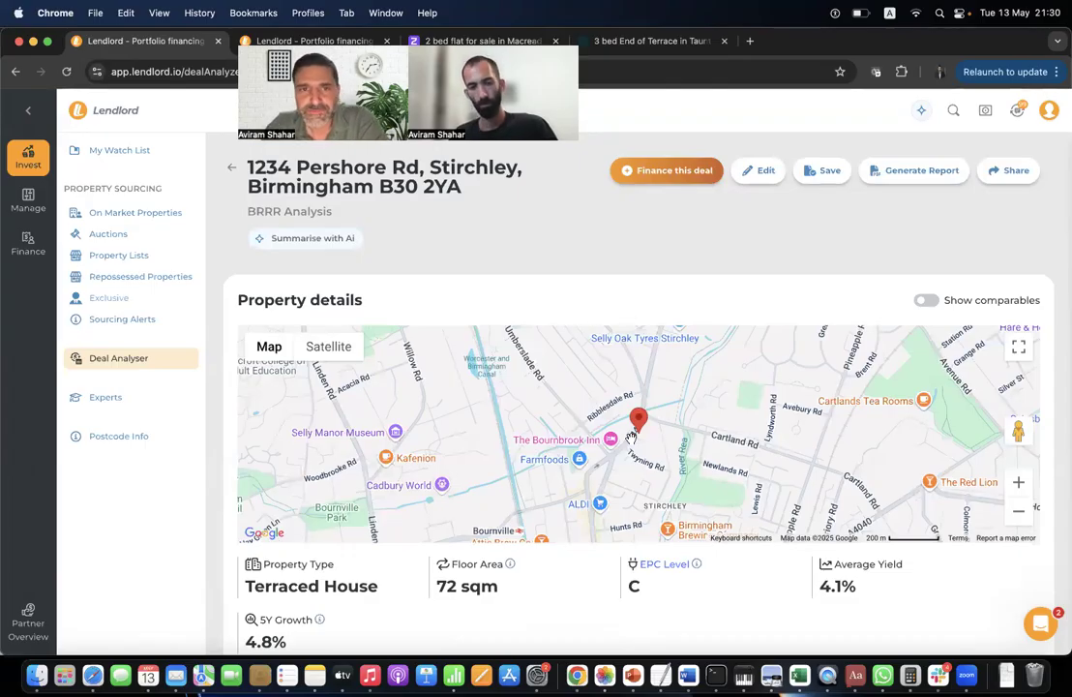
pyautogui.scroll(-4, 629, 437)
pyautogui.scroll(4, 630, 442)
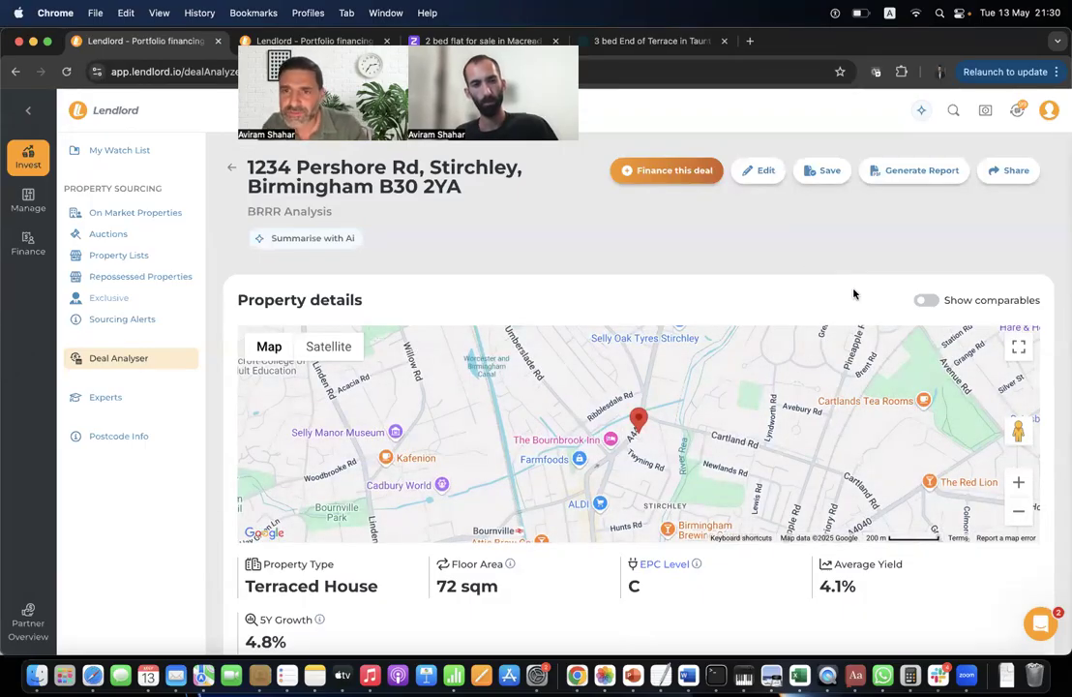
pyautogui.click(926, 302)
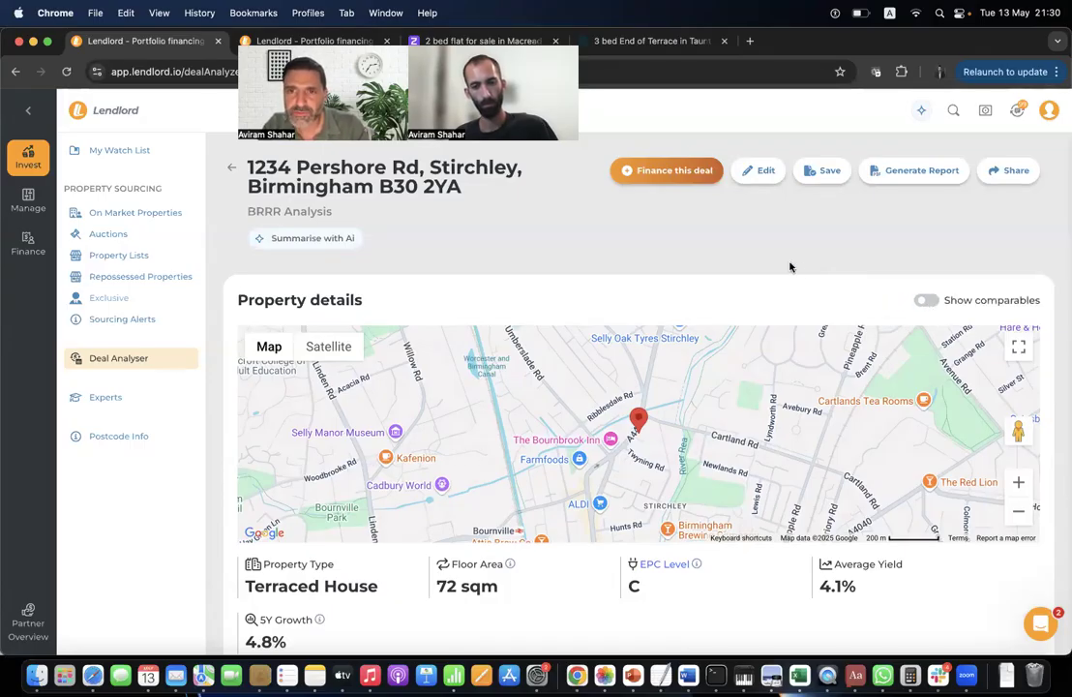
pyautogui.click(635, 425)
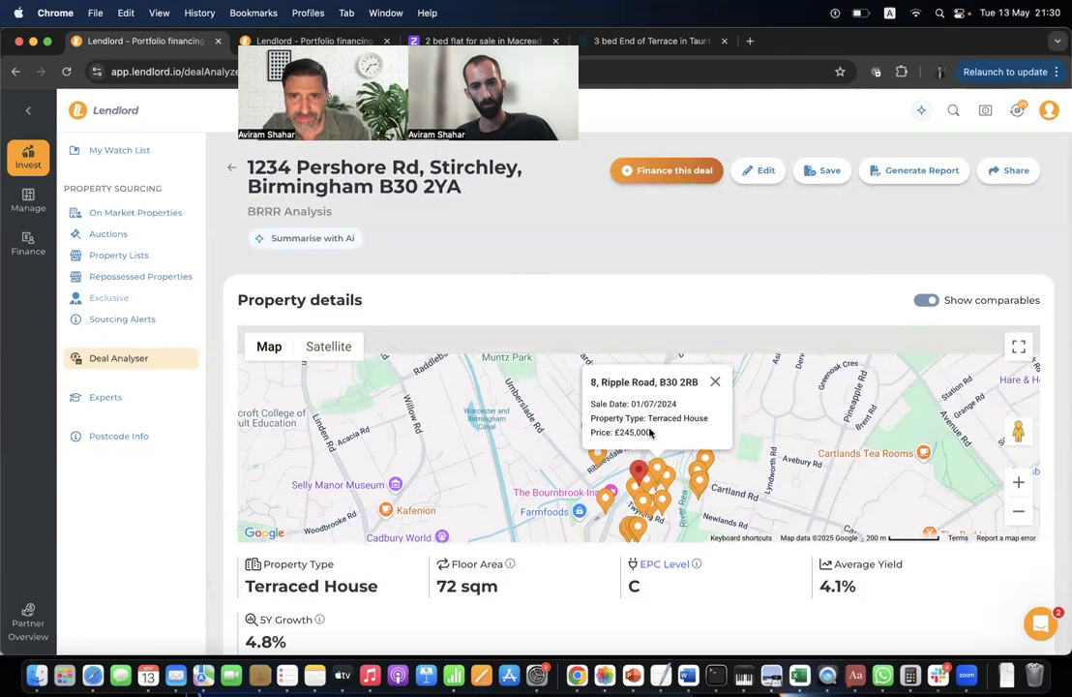
pyautogui.click(643, 494)
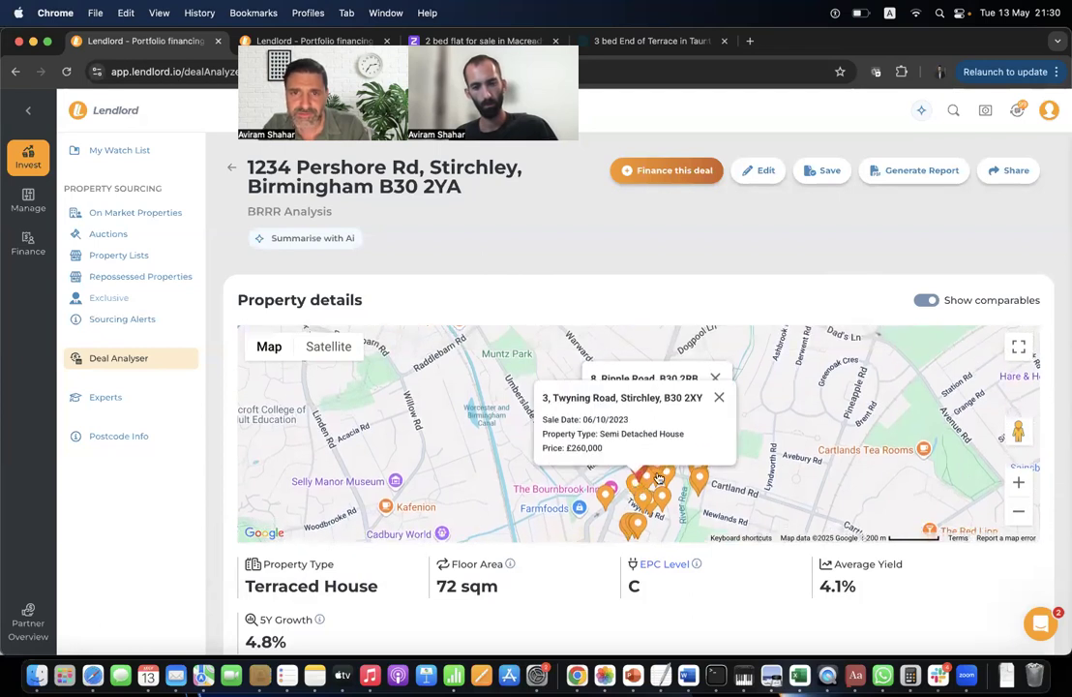
pyautogui.click(719, 399)
pyautogui.click(715, 376)
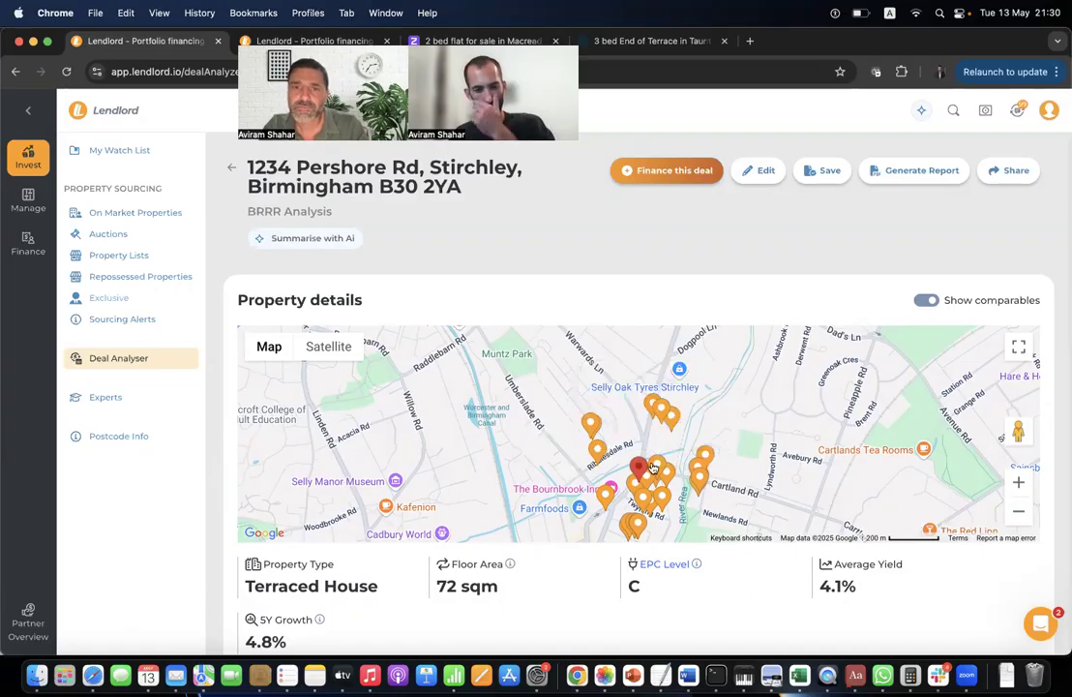
pyautogui.scroll(-5, 626, 494)
pyautogui.scroll(-10, 567, 442)
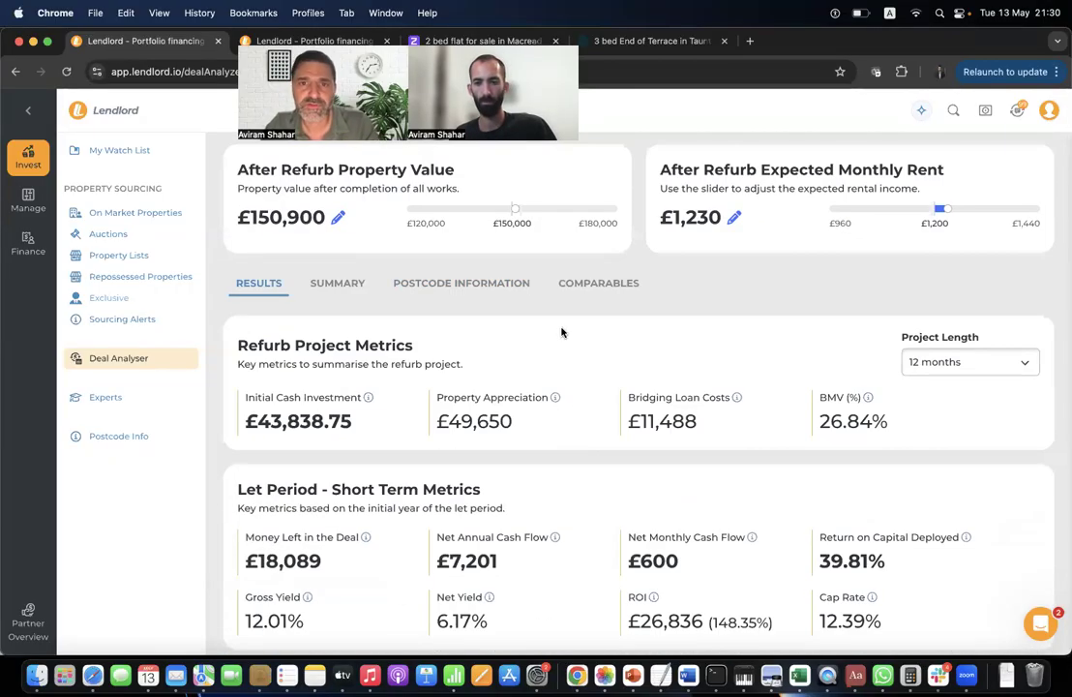
pyautogui.click(594, 283)
pyautogui.scroll(-5, 606, 310)
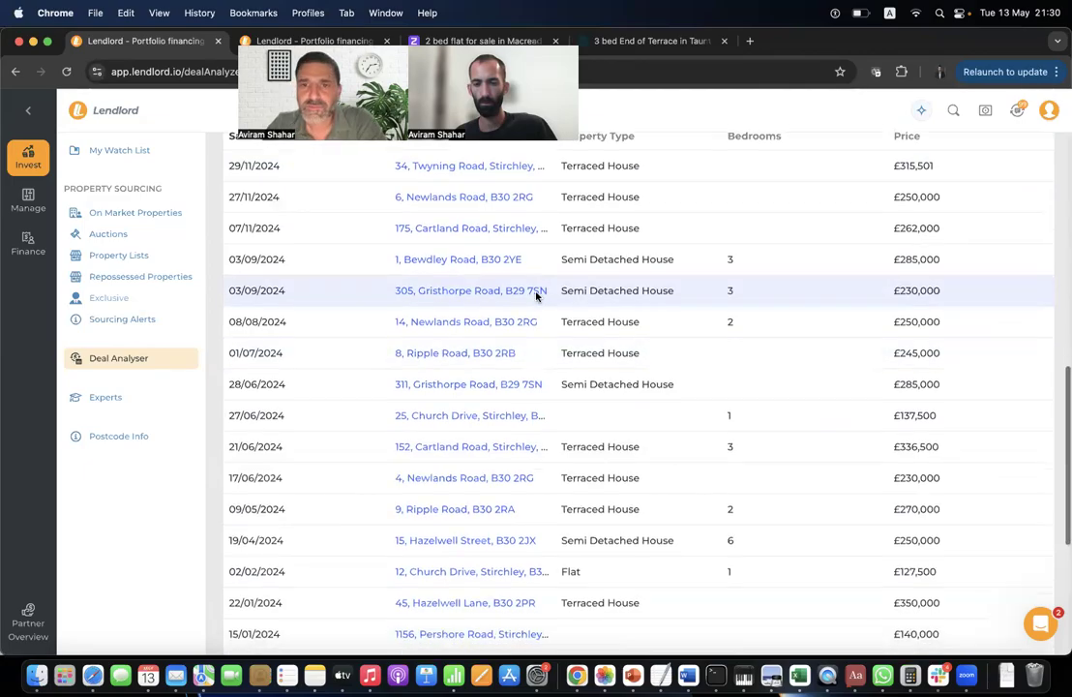
pyautogui.scroll(4, 465, 337)
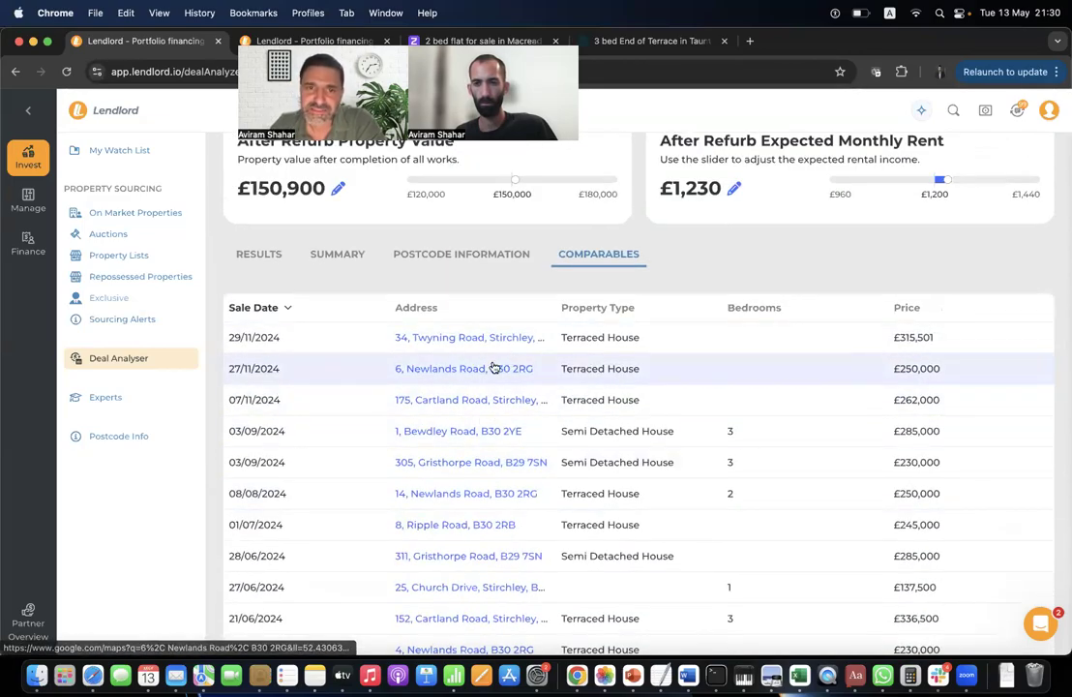
pyautogui.click(491, 374)
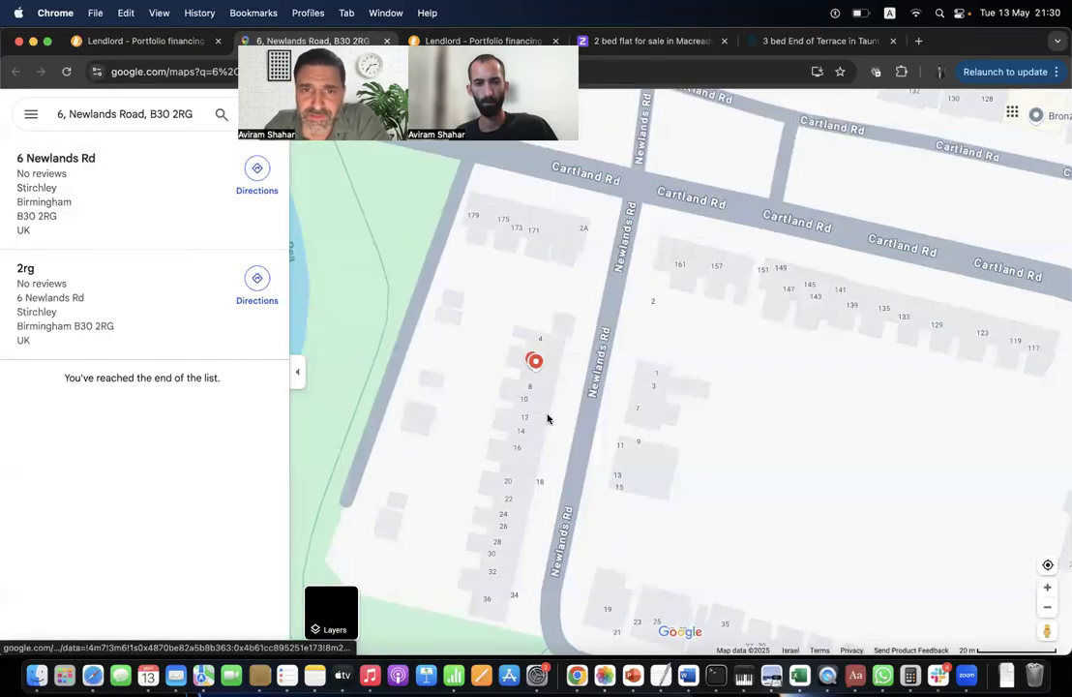
pyautogui.moveTo(537, 365)
pyautogui.scroll(4, 537, 366)
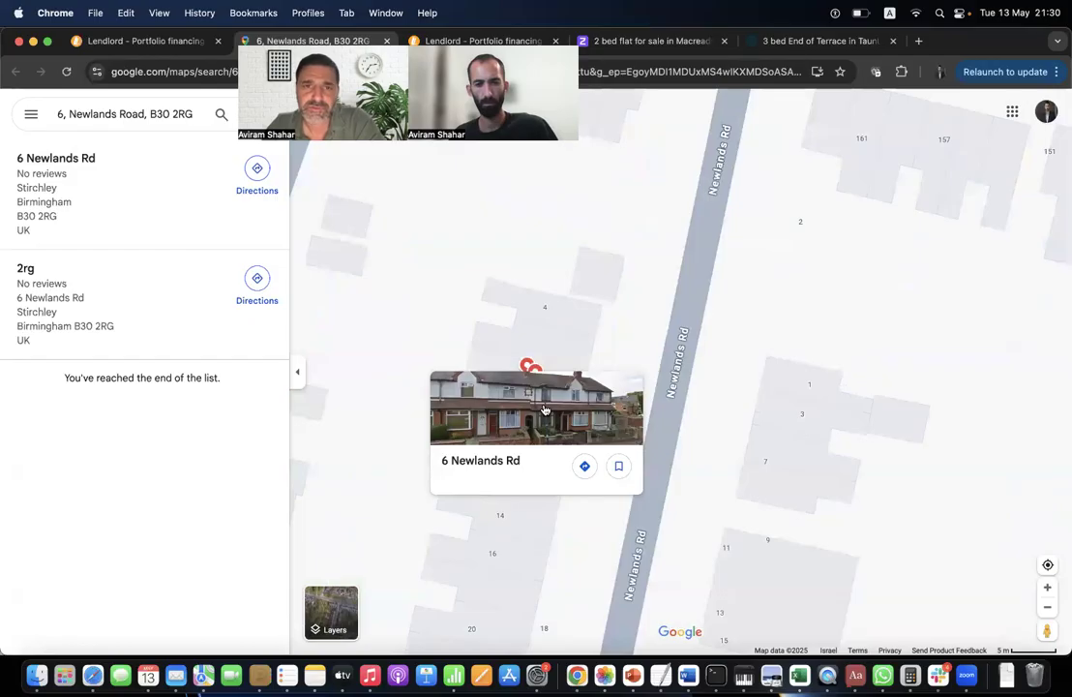
pyautogui.click(140, 42)
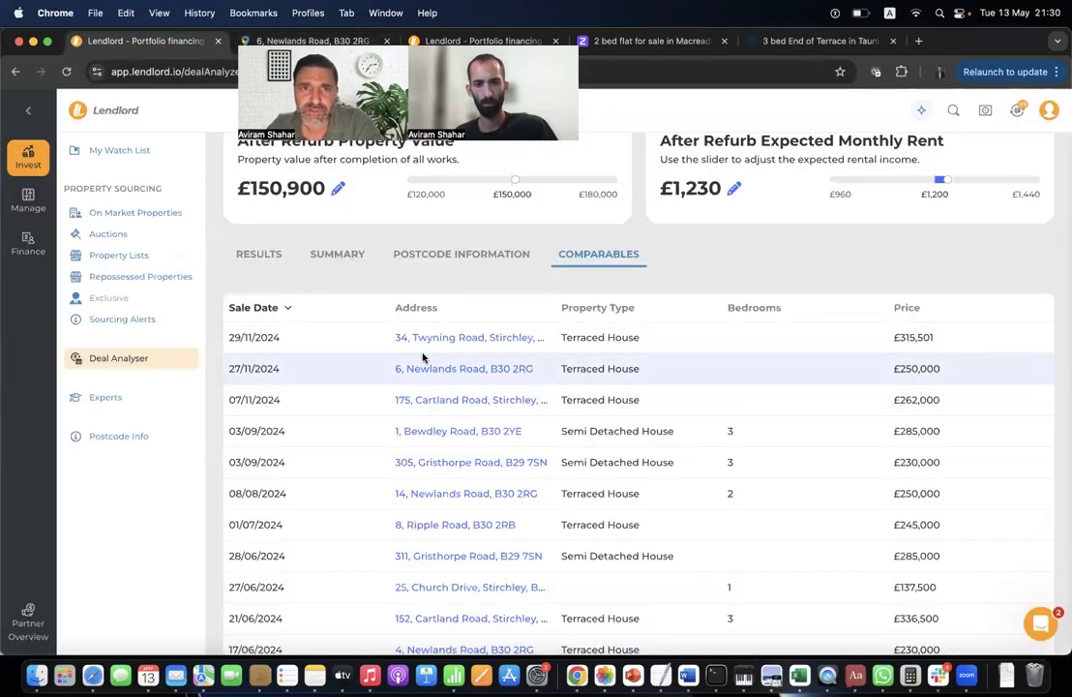
# Open Postcode Information and review the area facts, growth, rents and asking prices.
pyautogui.scroll(10, 387, 356)
pyautogui.scroll(-10, 422, 358)
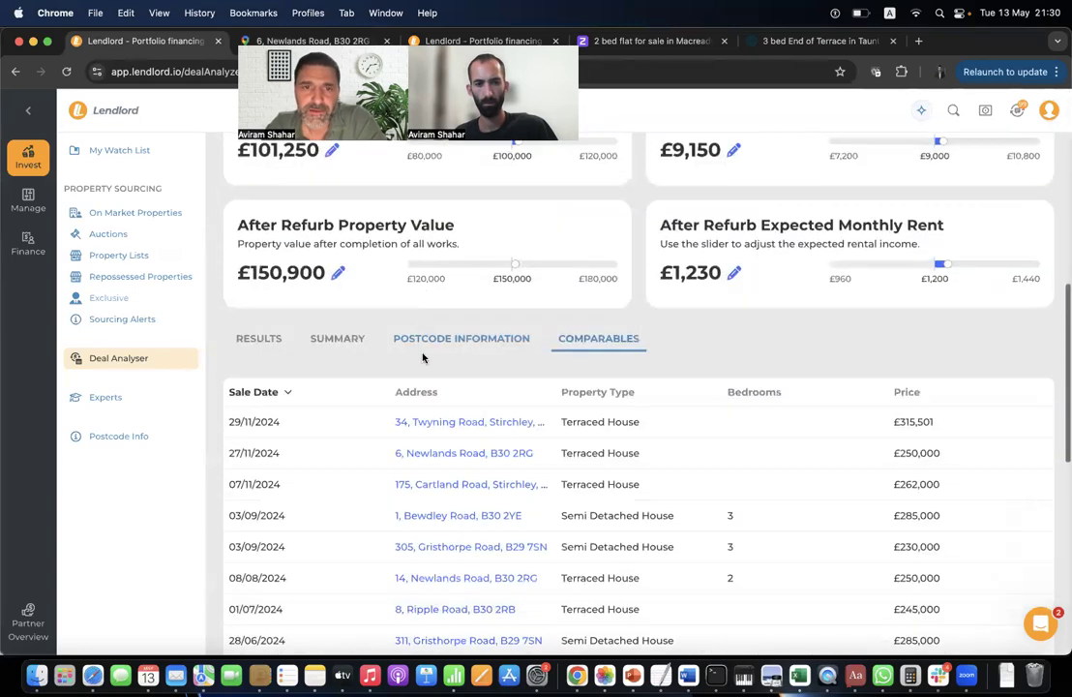
pyautogui.click(491, 348)
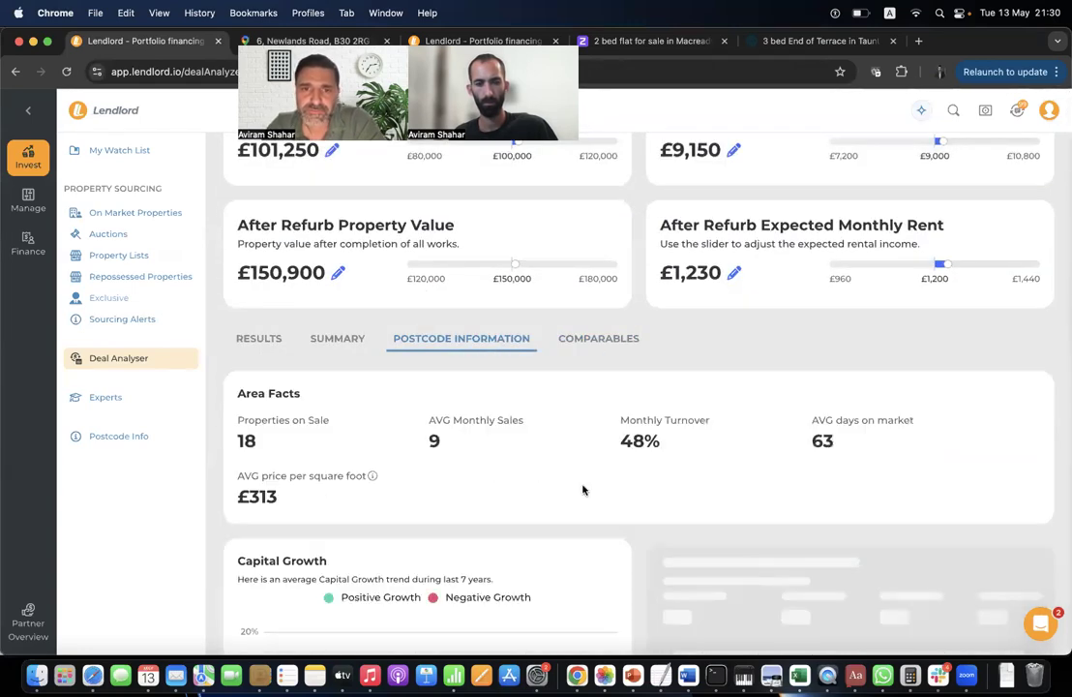
pyautogui.scroll(-3, 582, 489)
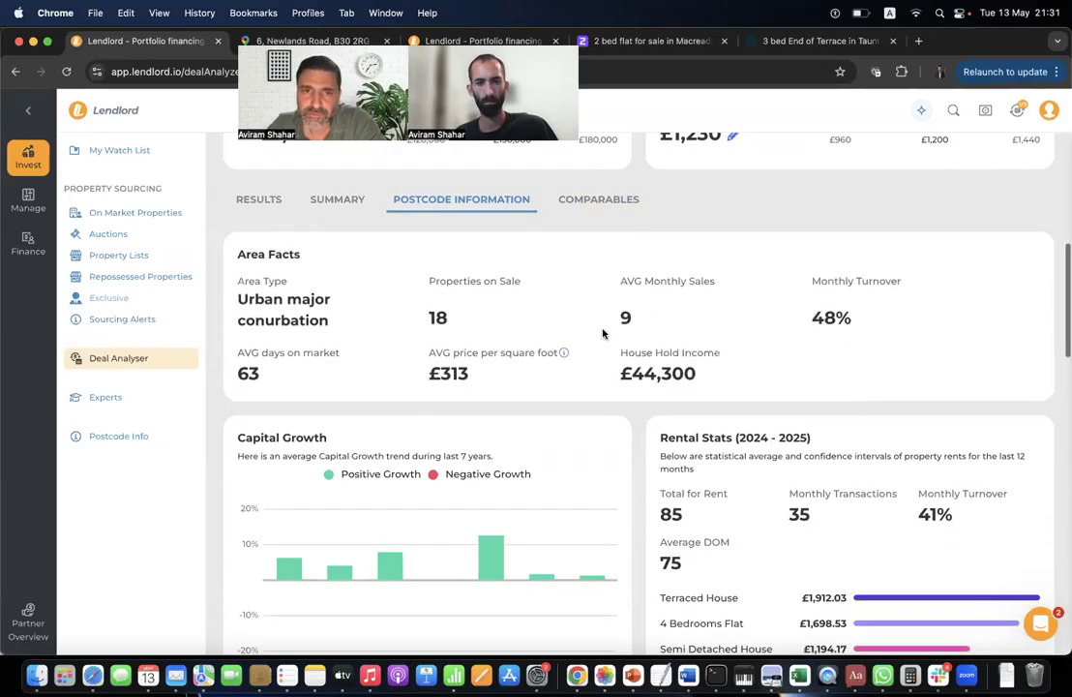
pyautogui.scroll(-2, 602, 332)
pyautogui.scroll(2, 601, 331)
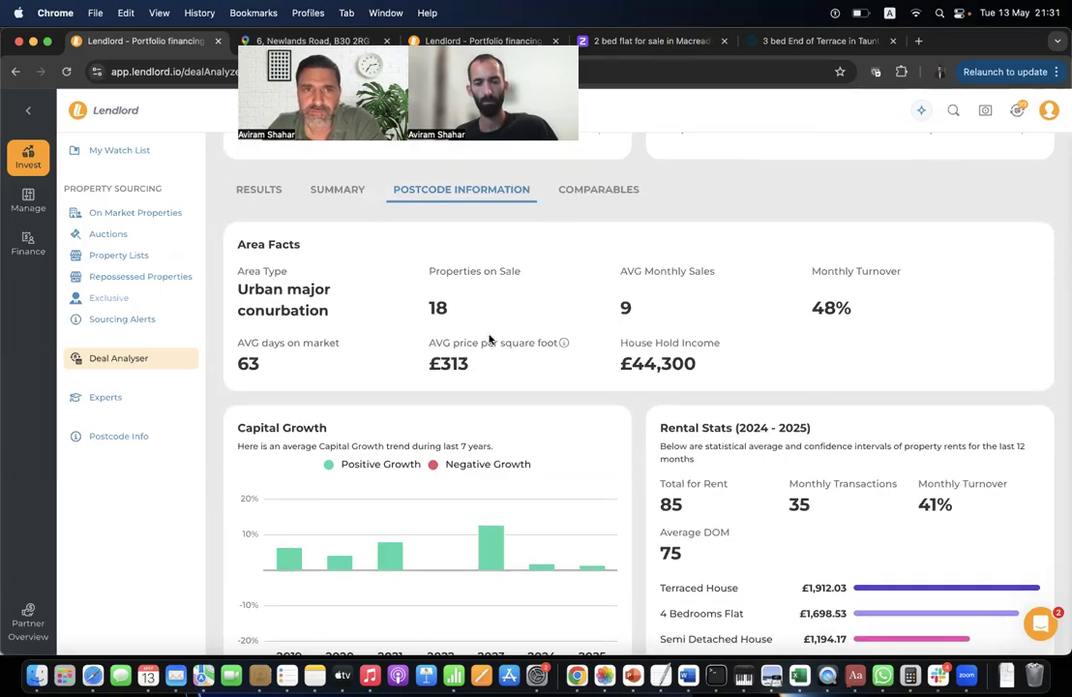
pyautogui.scroll(-2, 491, 339)
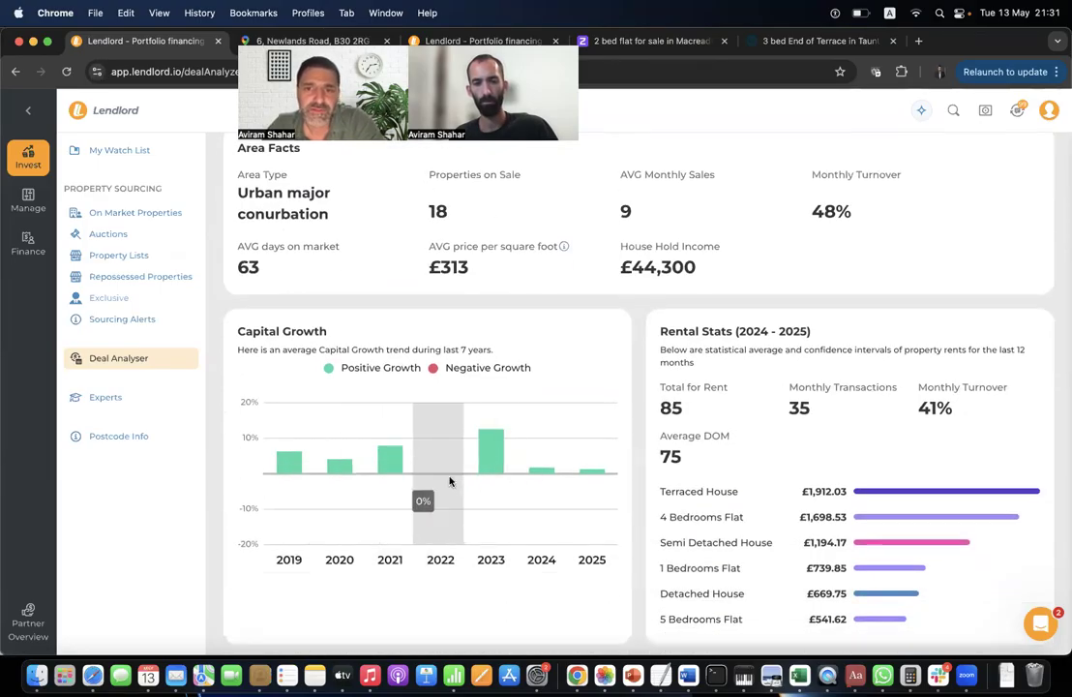
pyautogui.scroll(-1, 335, 420)
pyautogui.scroll(-2, 336, 420)
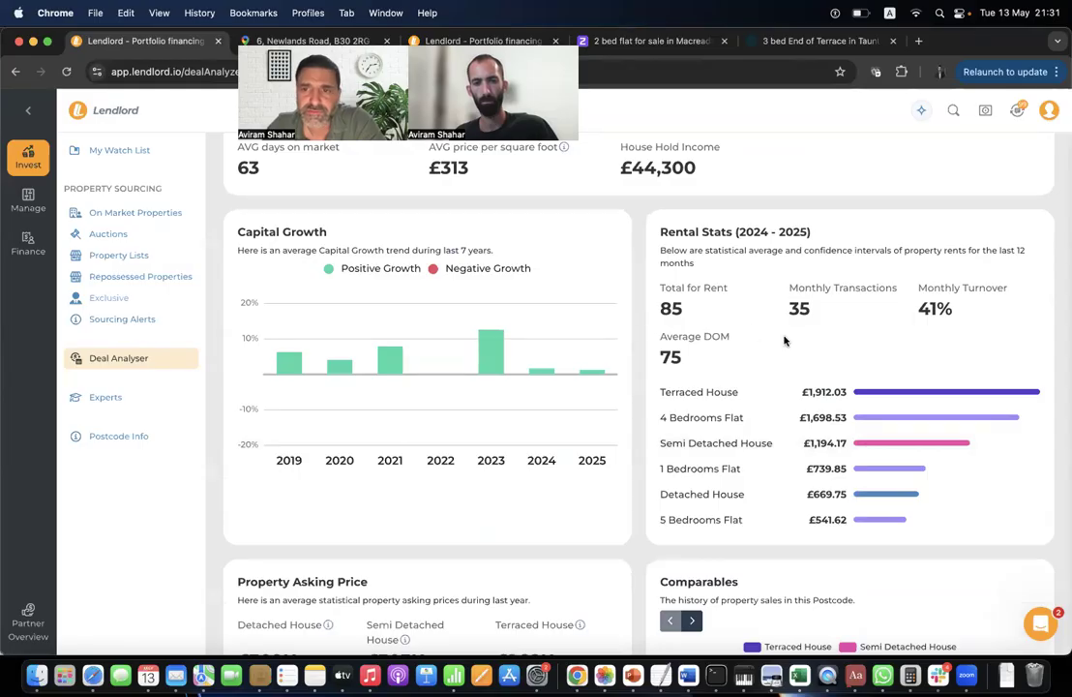
# Review the council tax, crime, schools and commute panels, then return to the page top.
pyautogui.scroll(-8, 785, 340)
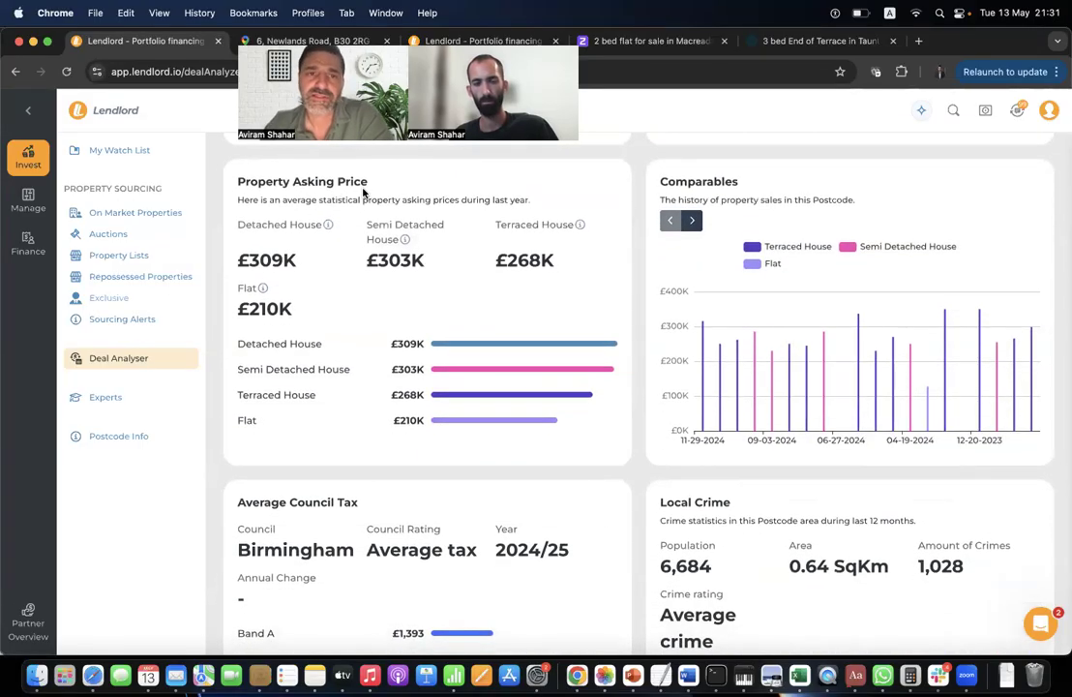
pyautogui.scroll(-1, 372, 352)
pyautogui.scroll(-1, 371, 352)
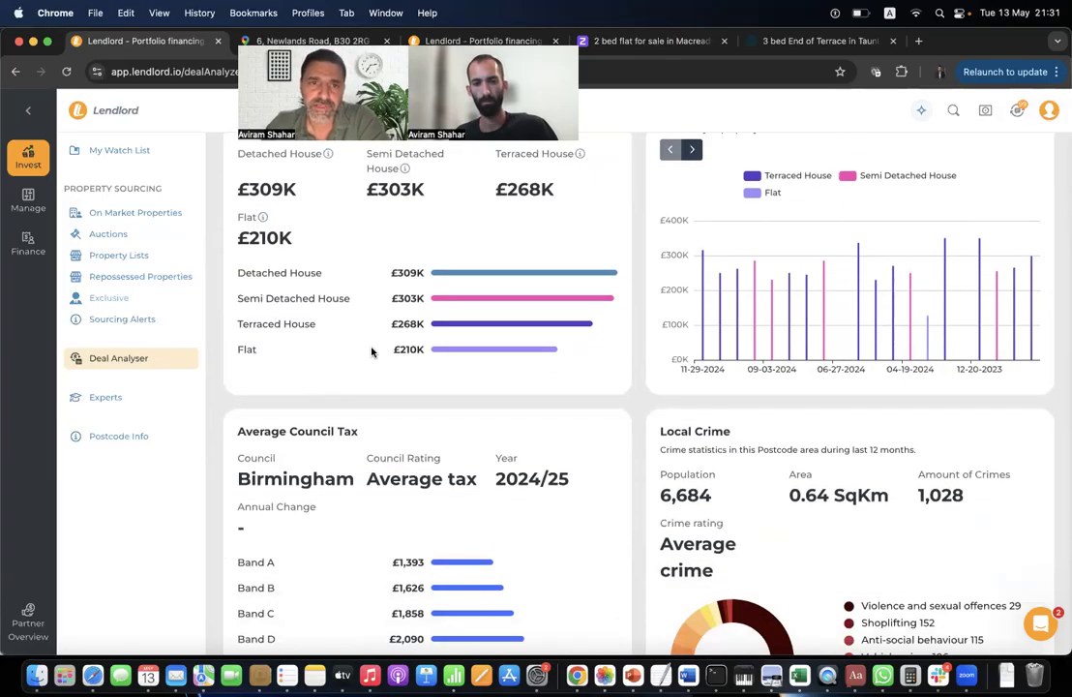
pyautogui.scroll(-3, 372, 352)
pyautogui.scroll(-2, 730, 366)
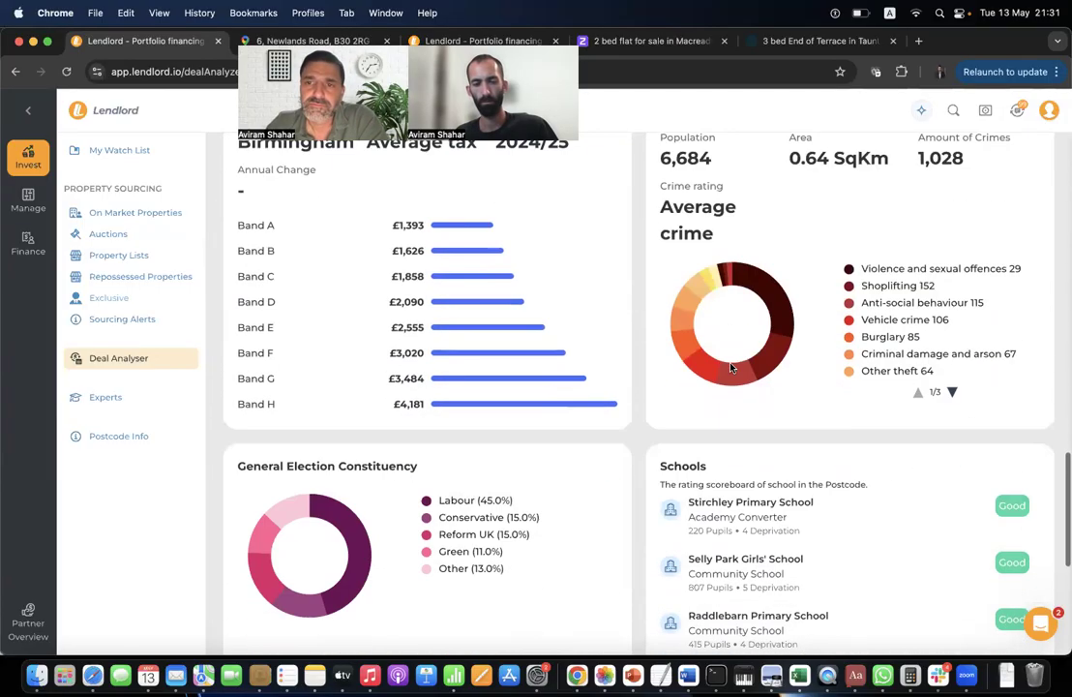
pyautogui.scroll(-5, 699, 504)
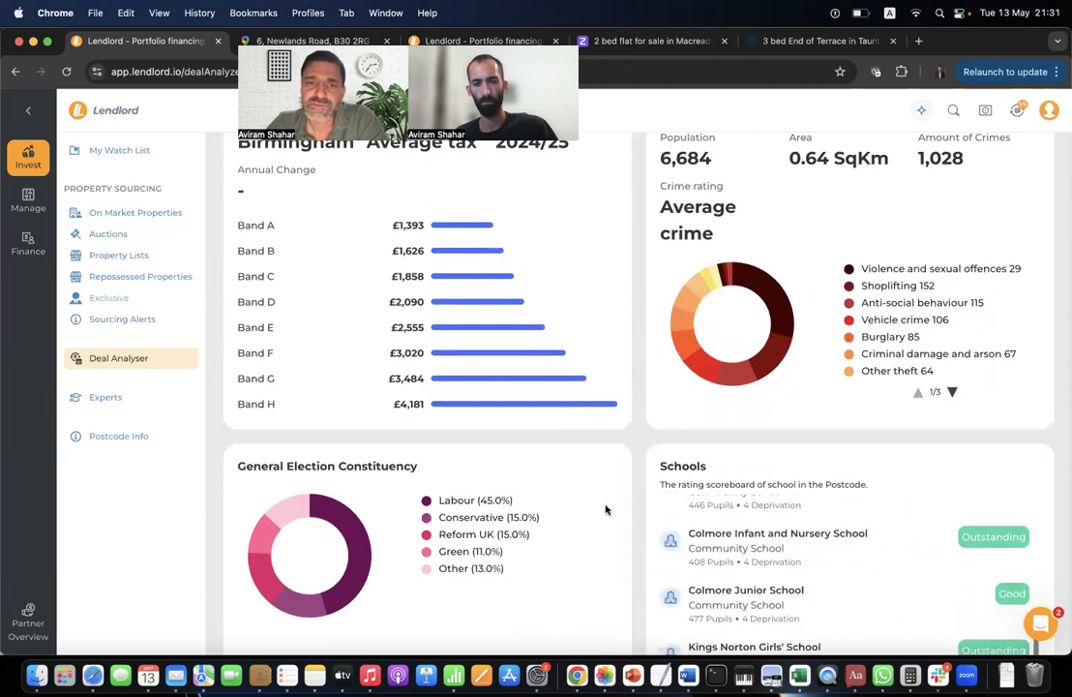
pyautogui.scroll(-6, 606, 510)
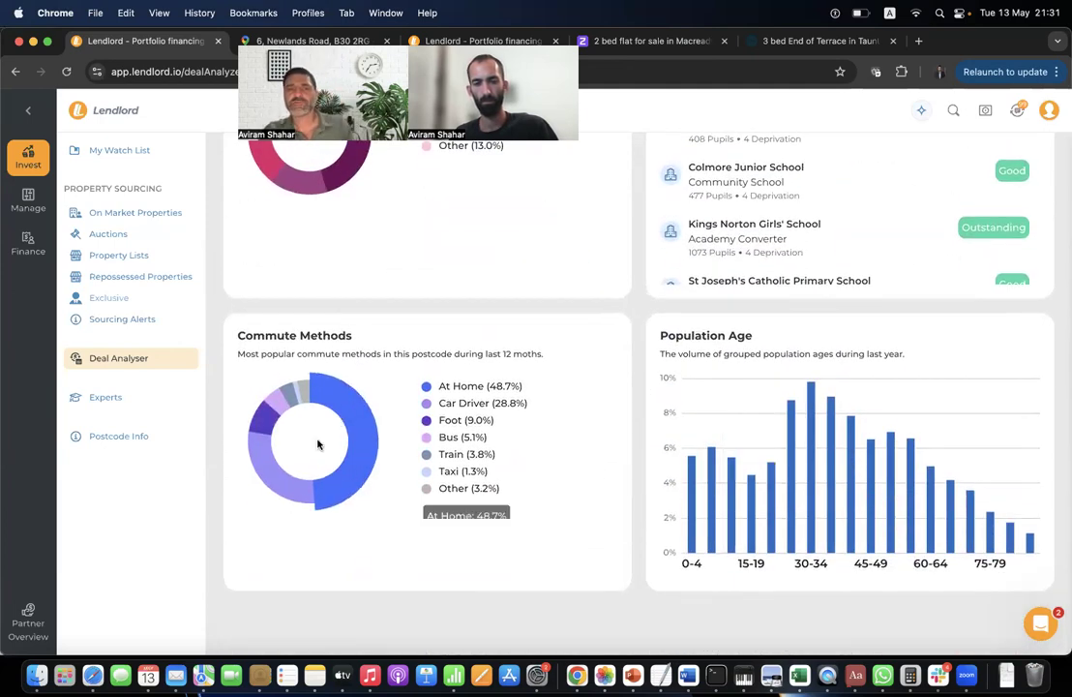
pyautogui.scroll(15, 373, 445)
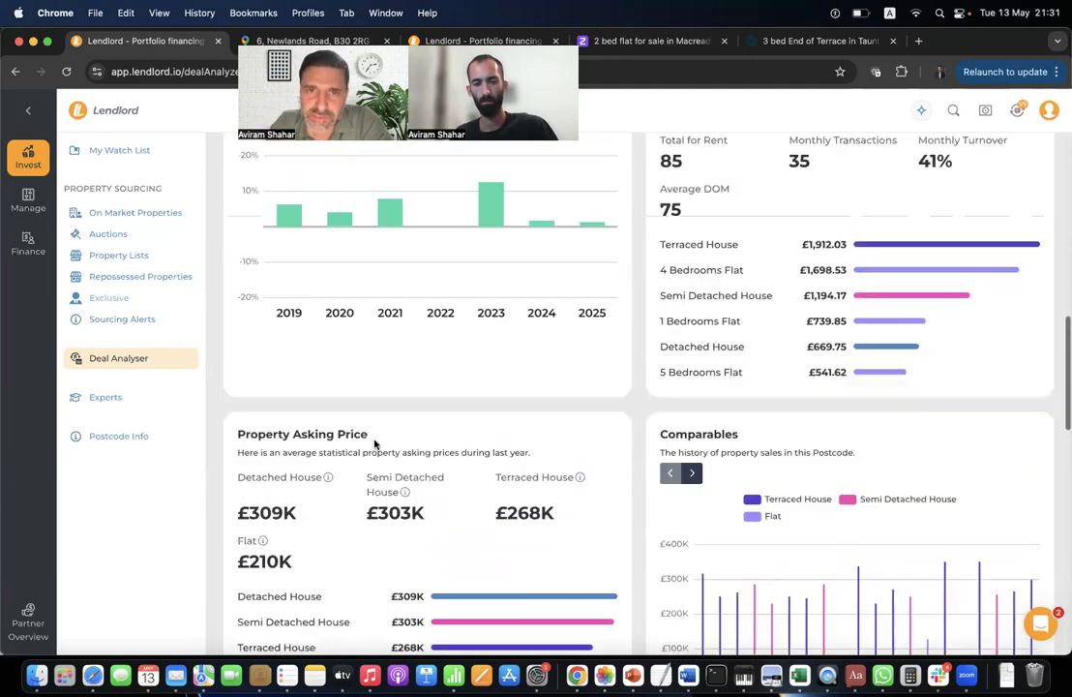
pyautogui.scroll(8, 374, 445)
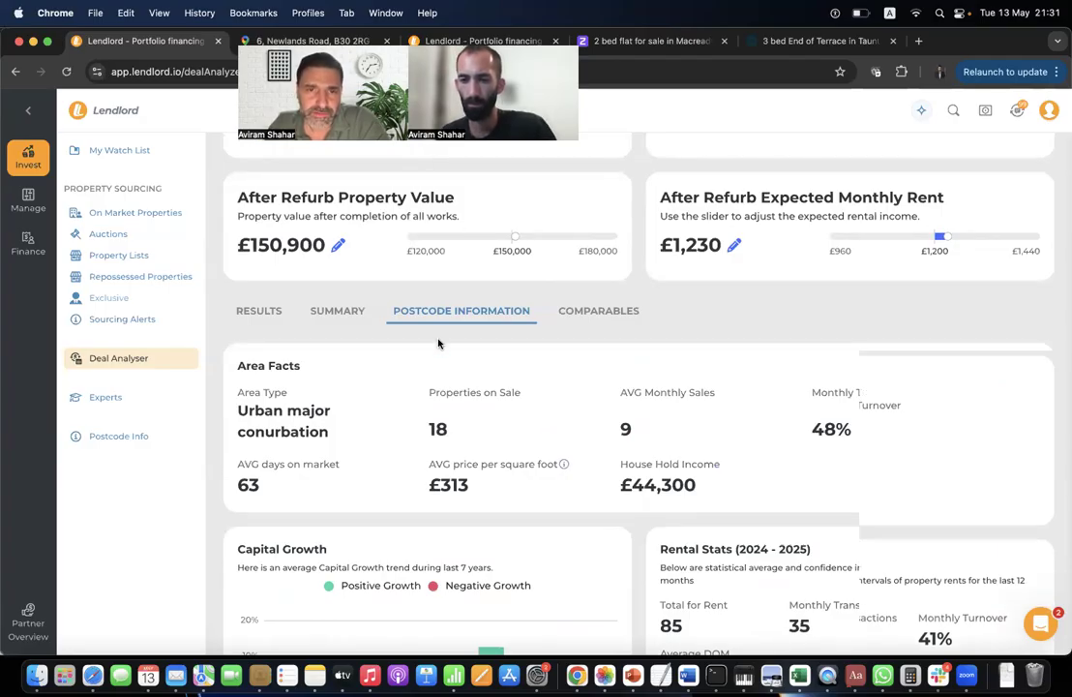
pyautogui.scroll(10, 443, 329)
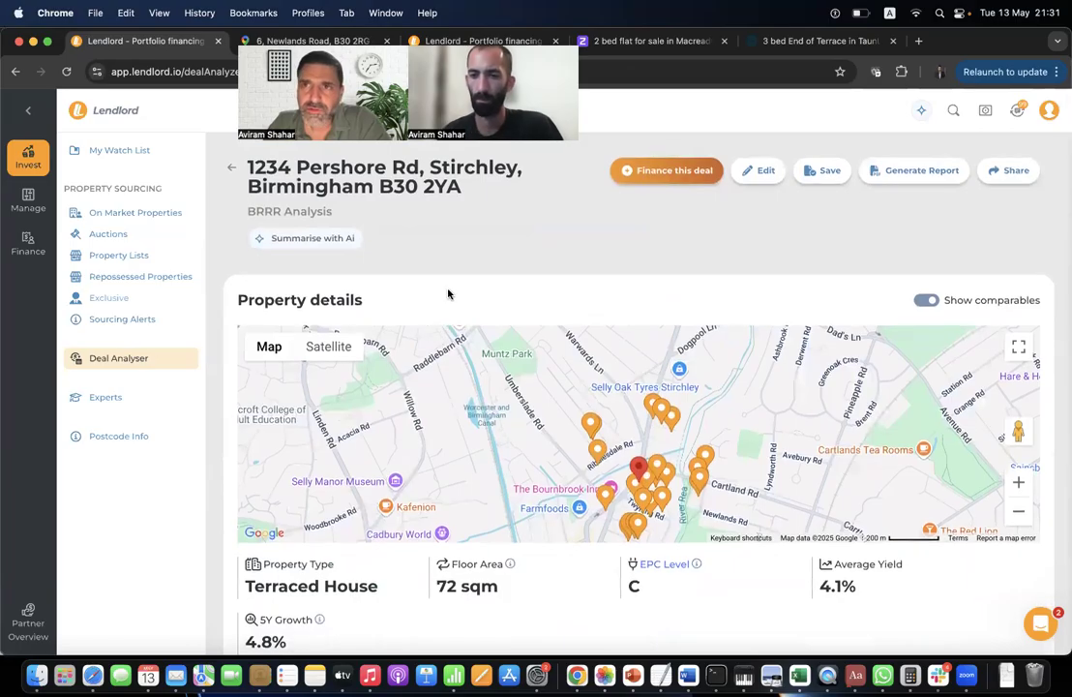
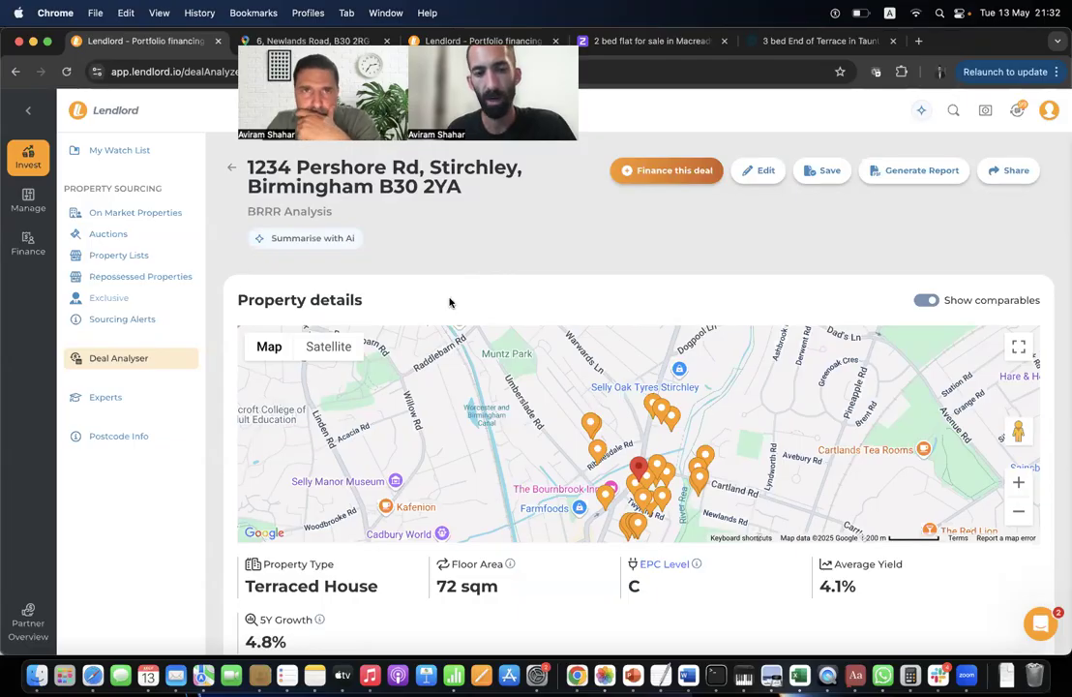
# Return to the Deal Analyser form and switch the strategy to Buy to Let, keeping the existing address.
pyautogui.click(231, 168)
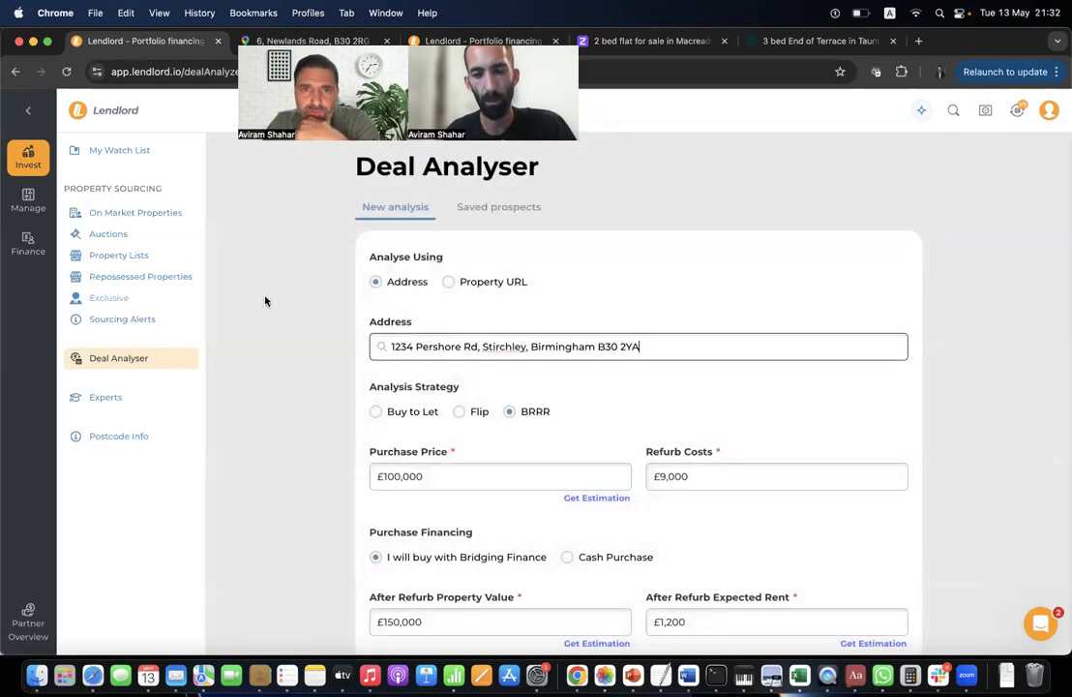
pyautogui.click(408, 411)
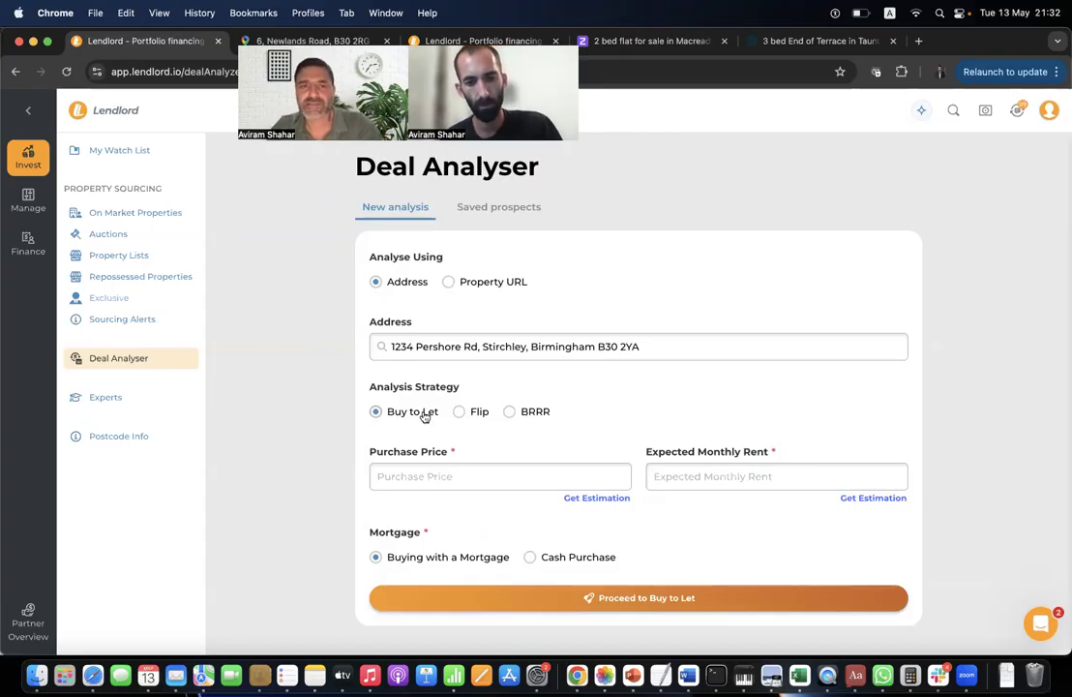
pyautogui.tripleClick(468, 348)
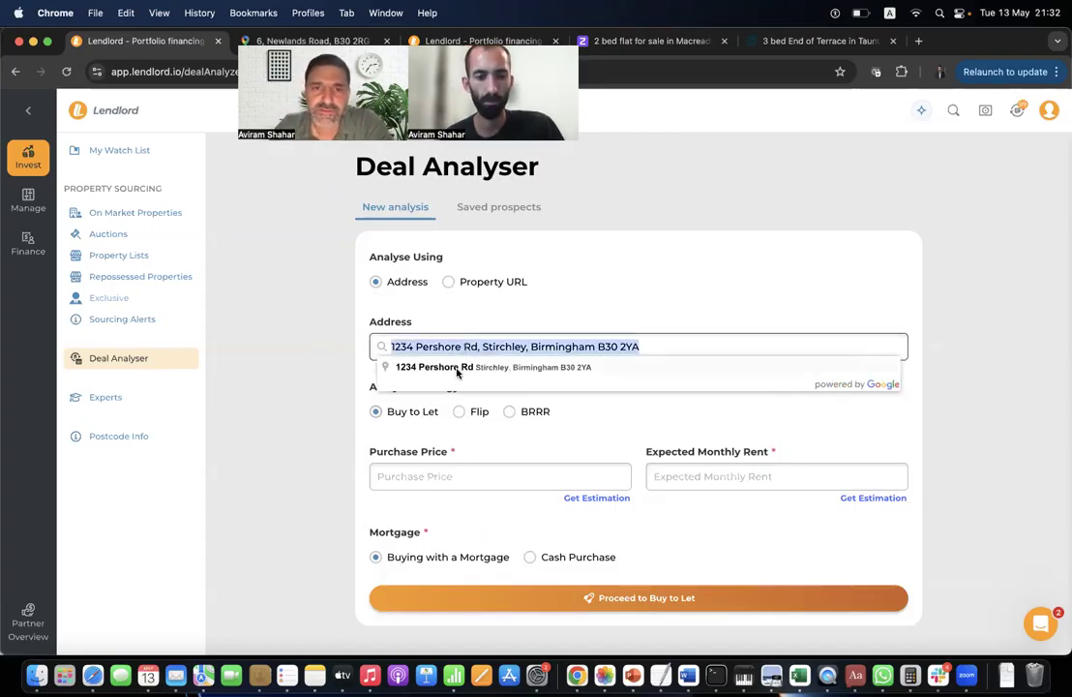
pyautogui.click(456, 367)
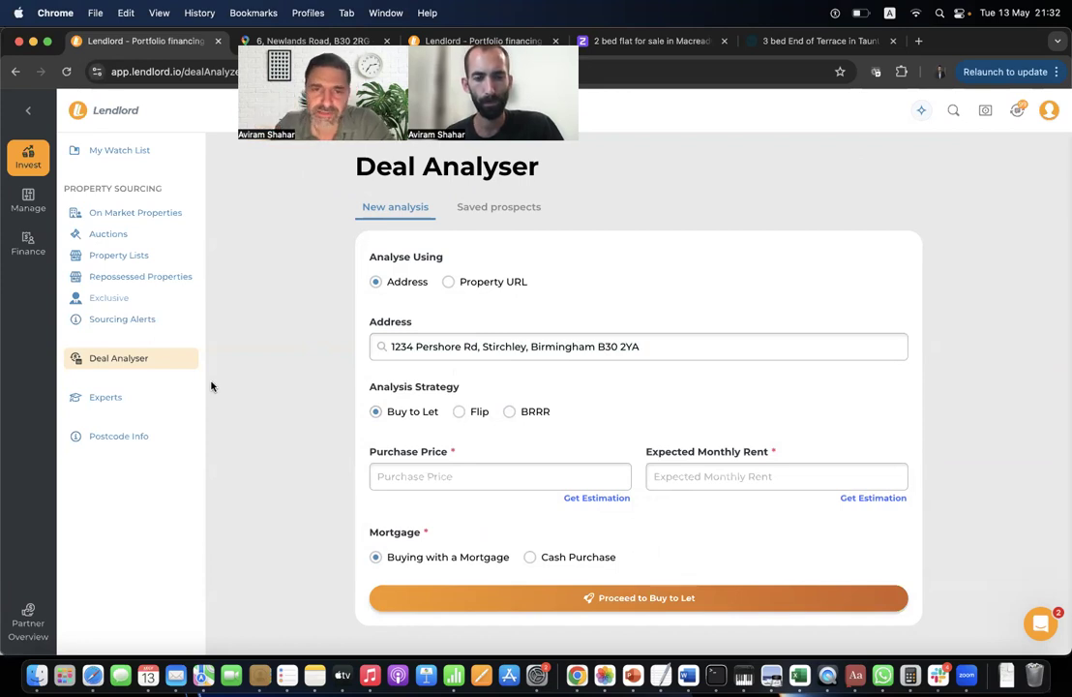
pyautogui.doubleClick(419, 348)
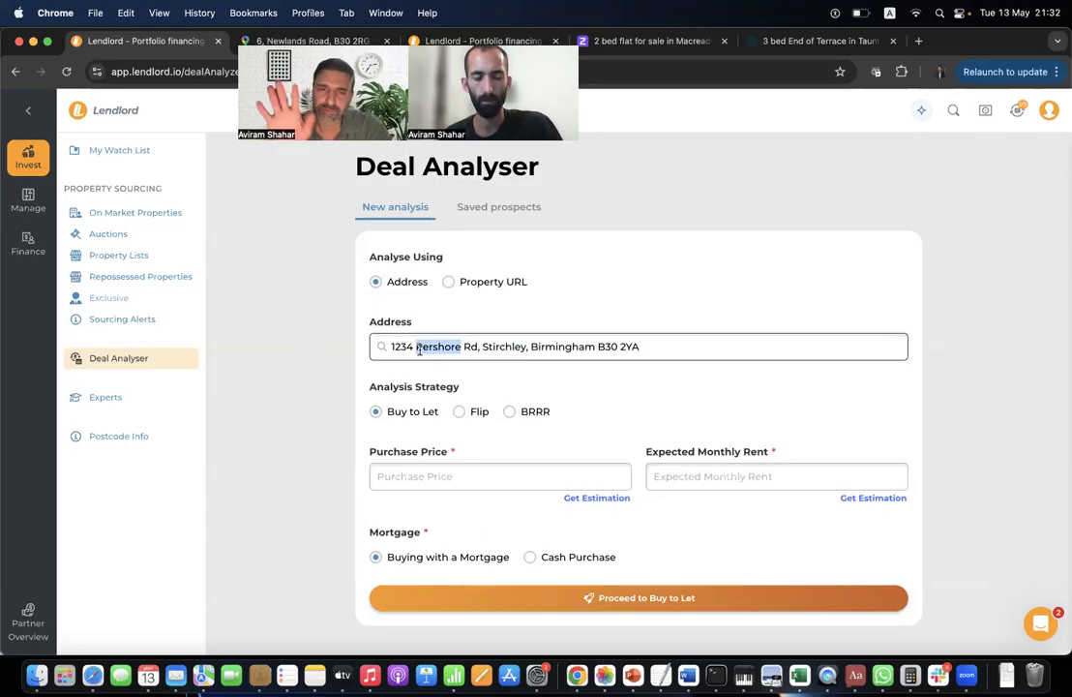
pyautogui.click(327, 355)
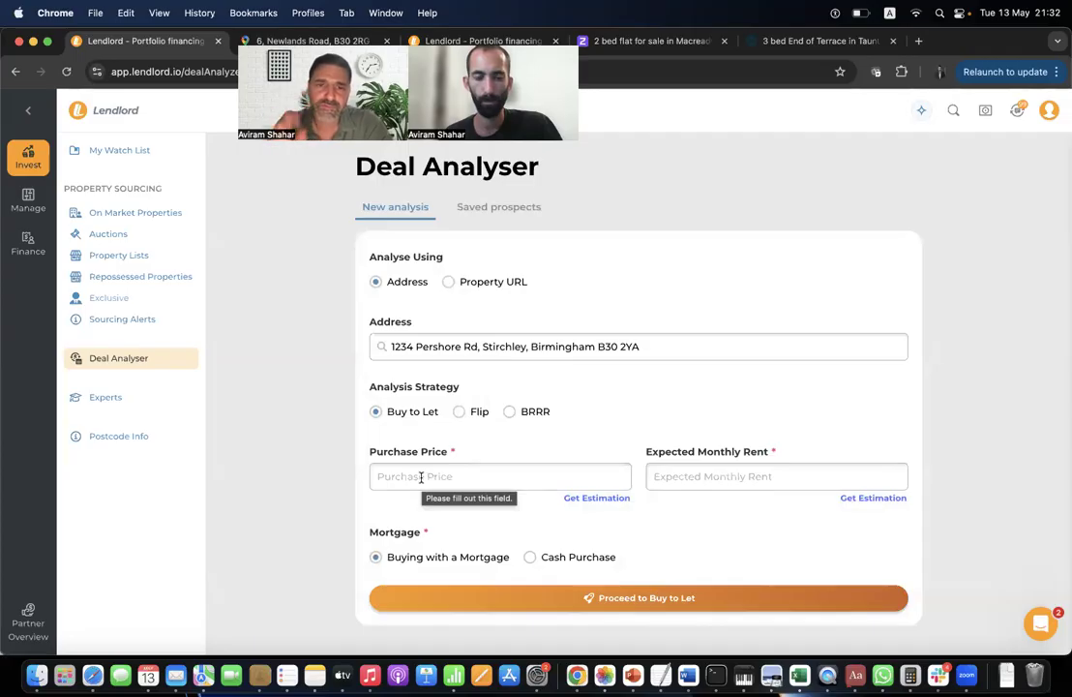
# Enter a £100,000 purchase price and £795 monthly rent, then run the Buy to Let analysis.
pyautogui.click(421, 476)
pyautogui.click(474, 317)
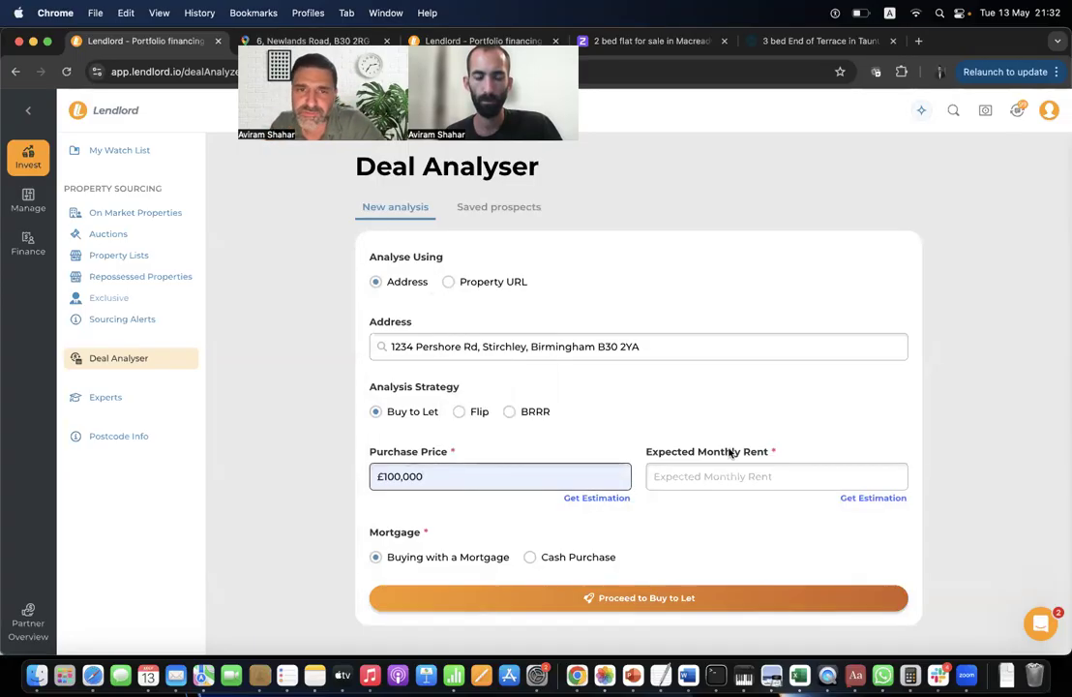
pyautogui.click(694, 478)
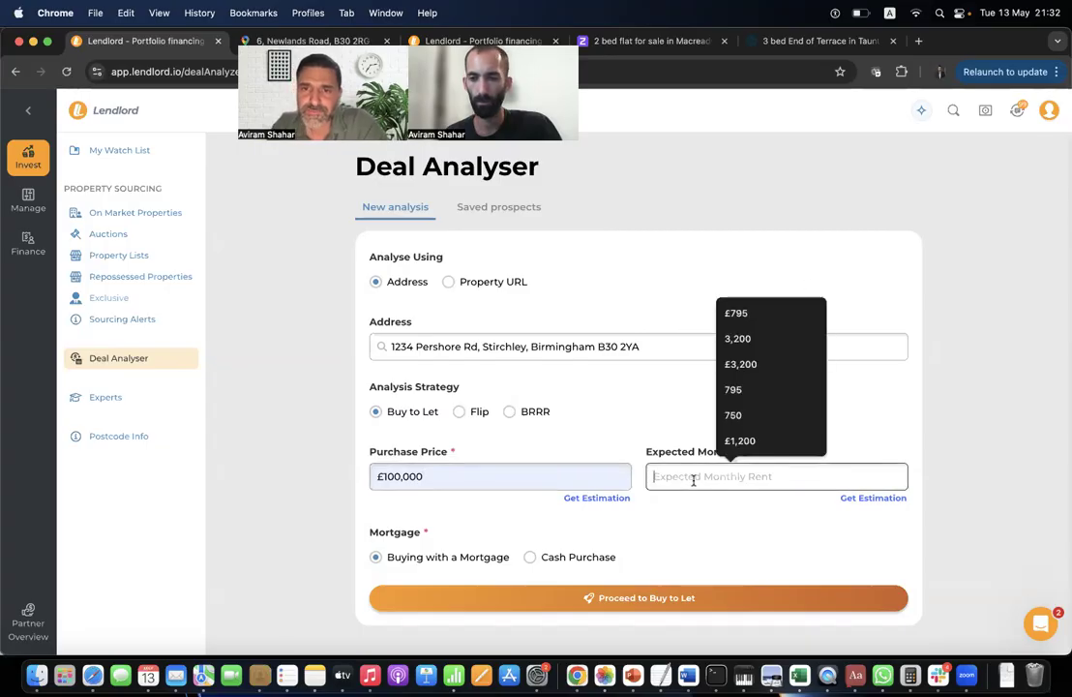
pyautogui.click(746, 319)
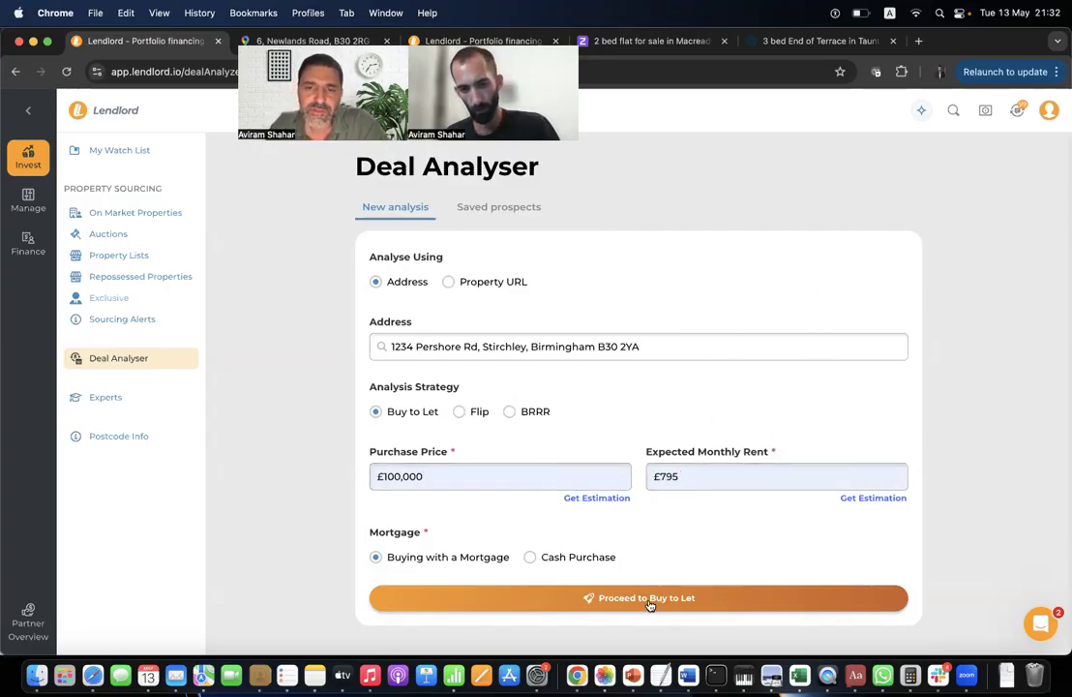
pyautogui.click(649, 599)
# Raise the purchase price to £101,150 and the expected rent to £810 with the sliders.
pyautogui.scroll(-5, 565, 379)
pyautogui.scroll(-5, 564, 379)
pyautogui.scroll(2, 564, 379)
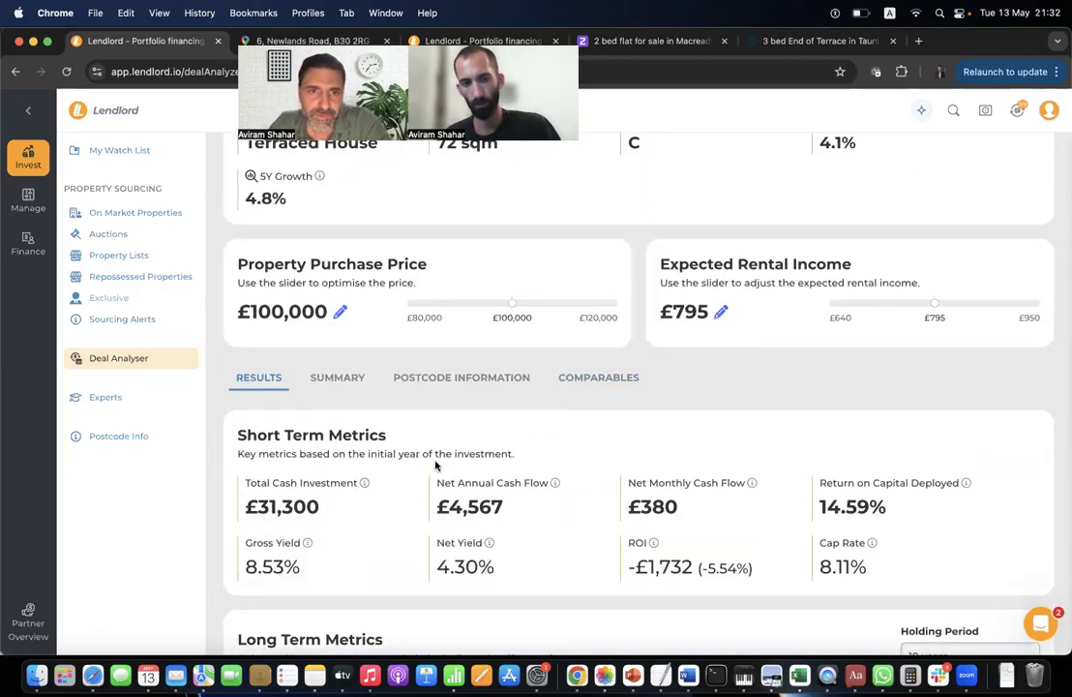
pyautogui.scroll(-2, 434, 426)
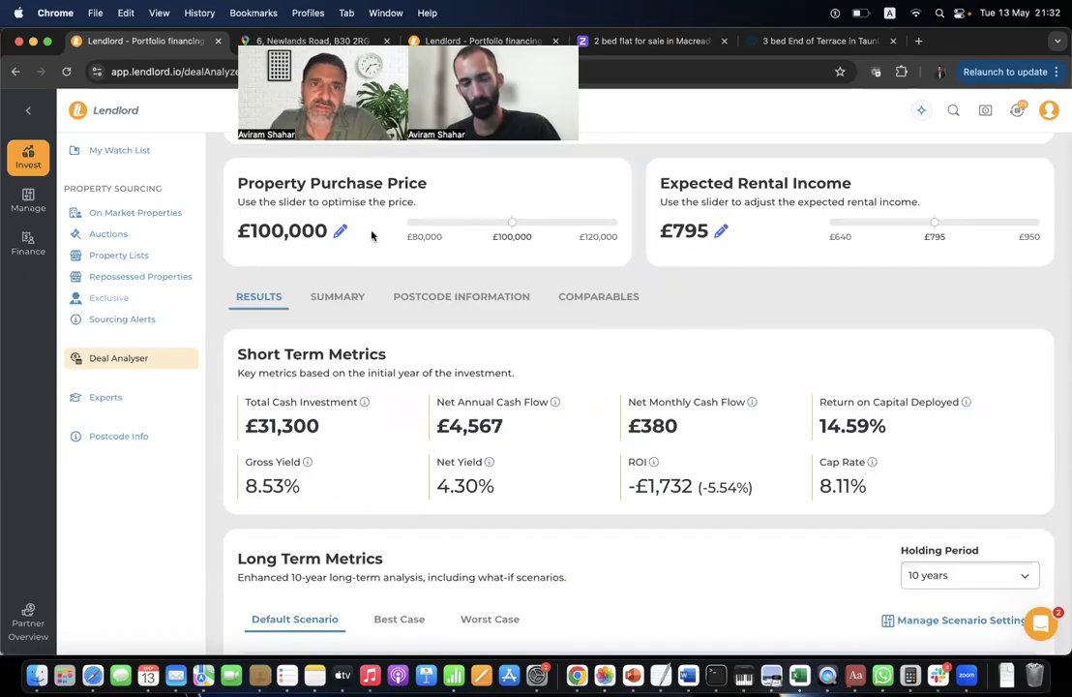
pyautogui.moveTo(512, 221); pyautogui.dragTo(517, 222)
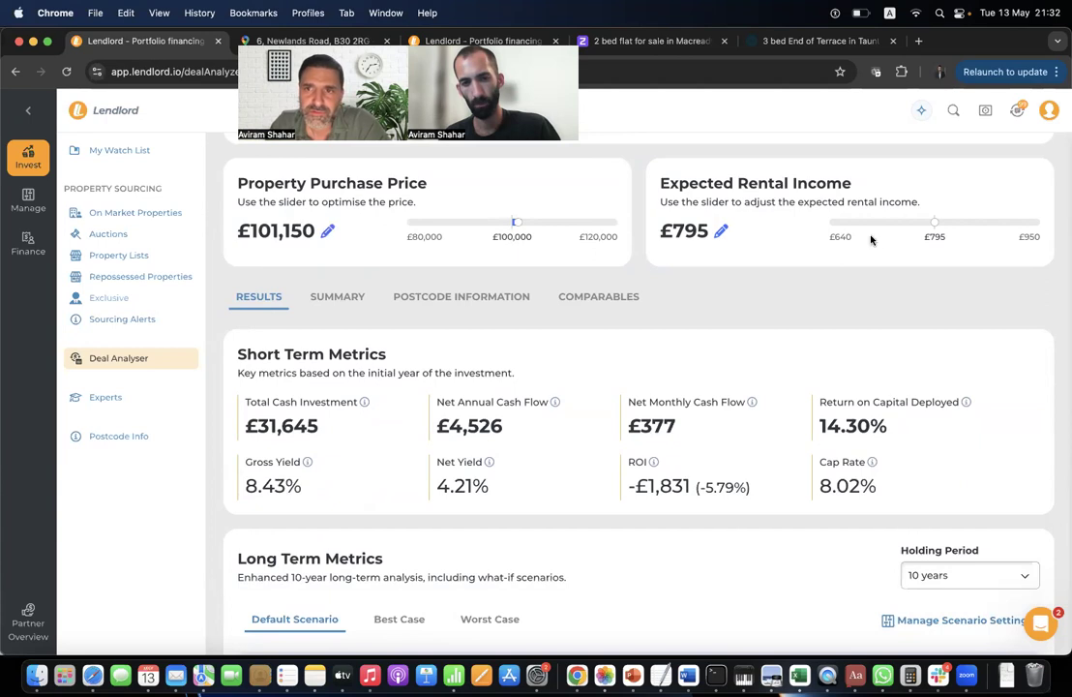
pyautogui.moveTo(939, 222); pyautogui.dragTo(945, 222)
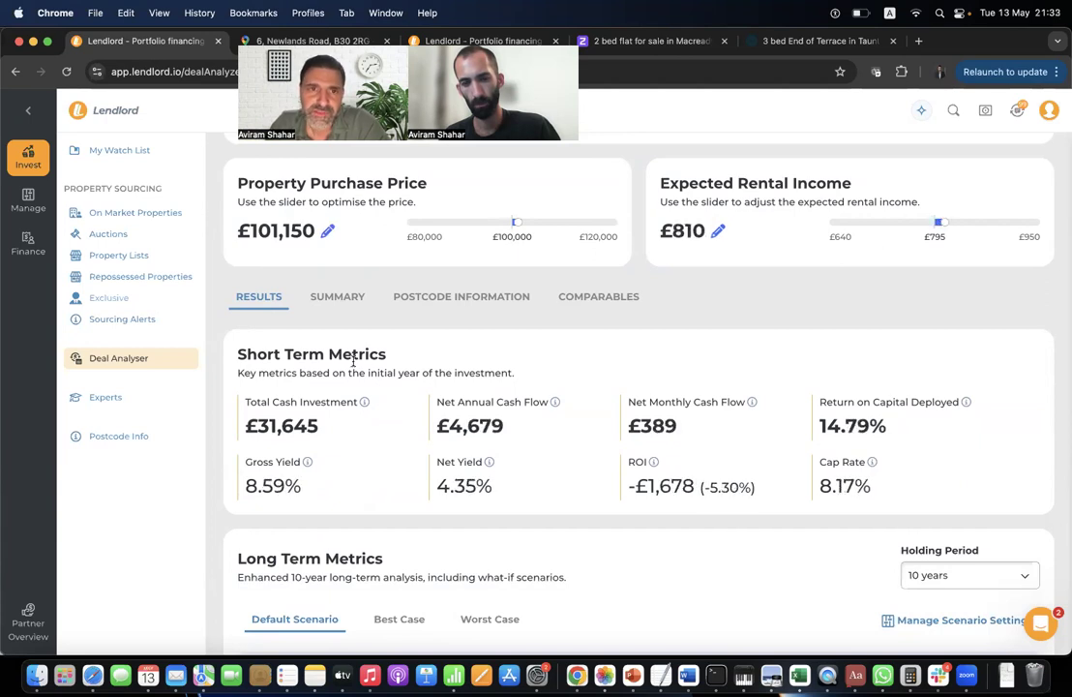
# Show the deal summary and open Purchase Details for editing.
pyautogui.click(347, 297)
pyautogui.scroll(-2, 370, 406)
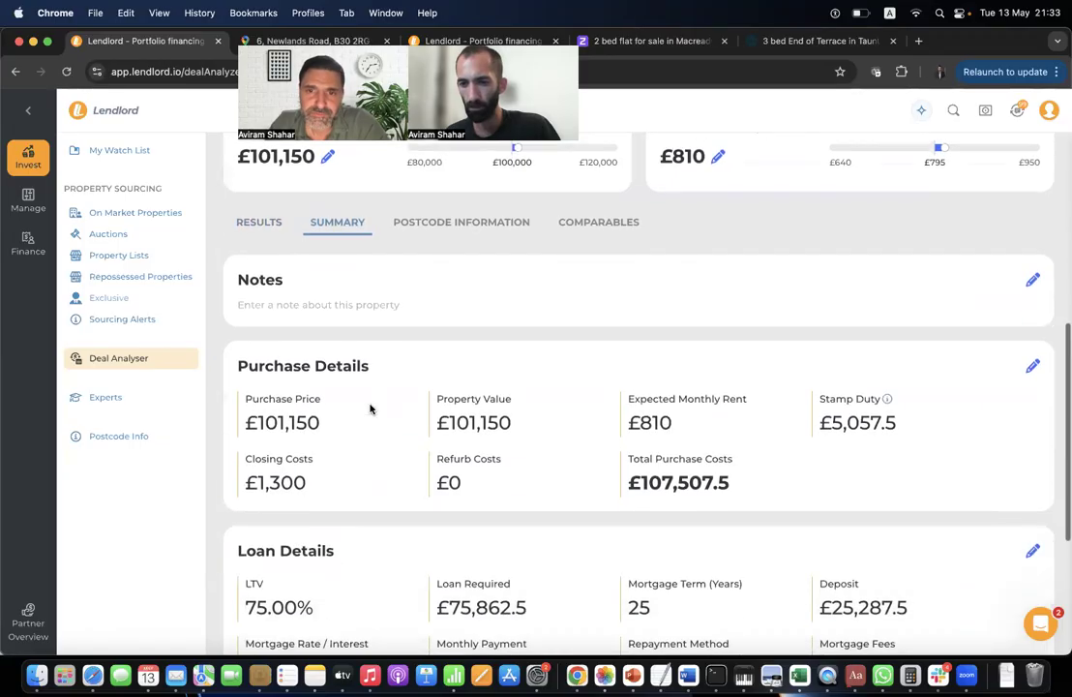
pyautogui.click(1032, 366)
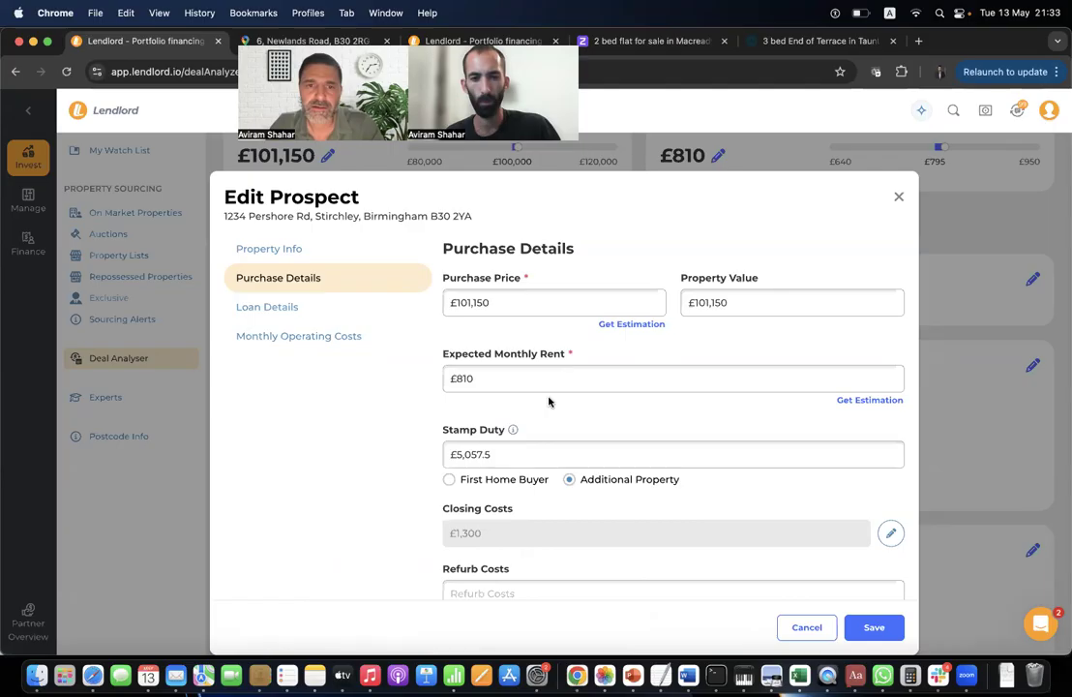
# Check the £5,057.5 stamp duty amount and leave it unchanged.
pyautogui.click(499, 454)
pyautogui.click(558, 415)
pyautogui.scroll(-3, 513, 455)
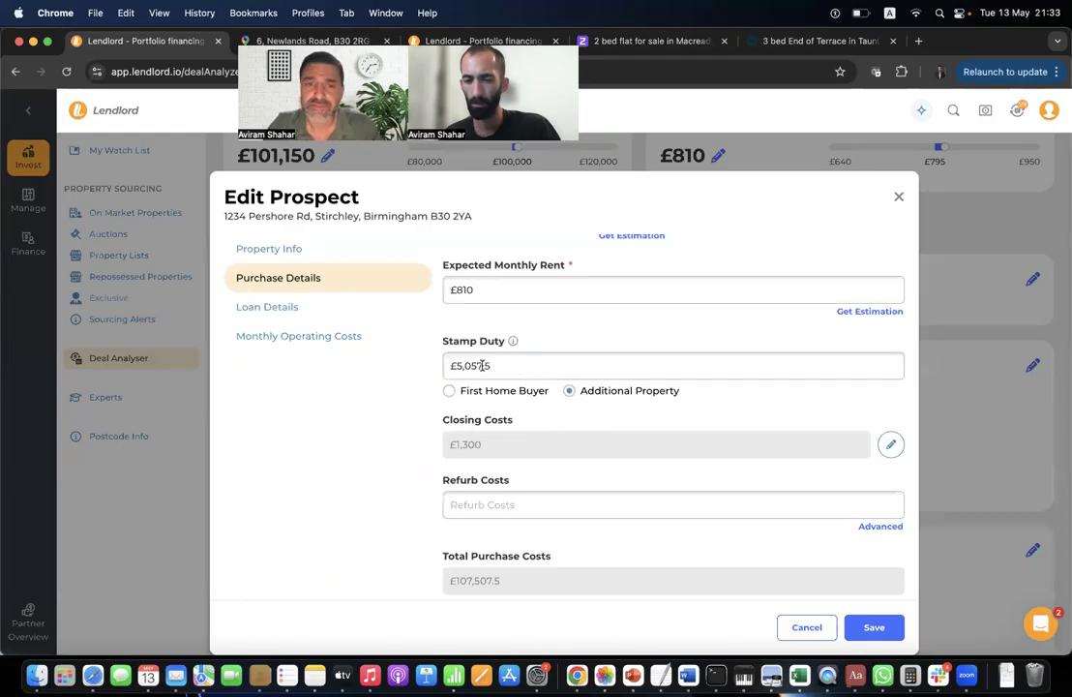
pyautogui.click(523, 367)
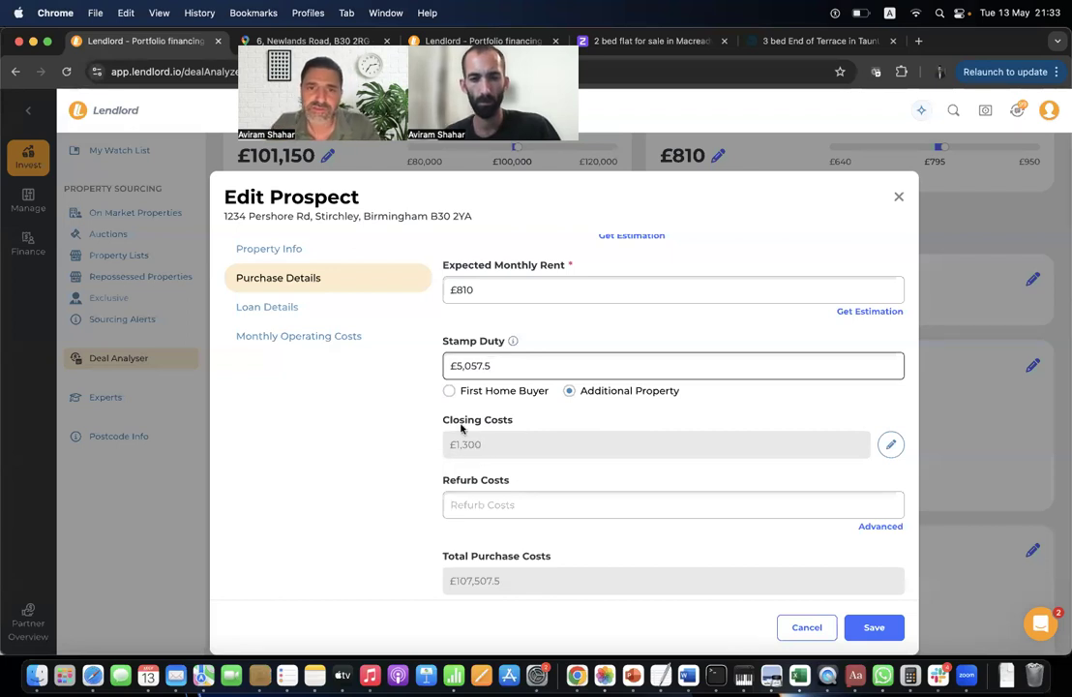
# In the closing costs breakdown, set the agent fee to 500 and the auction fee to 300.
pyautogui.click(891, 447)
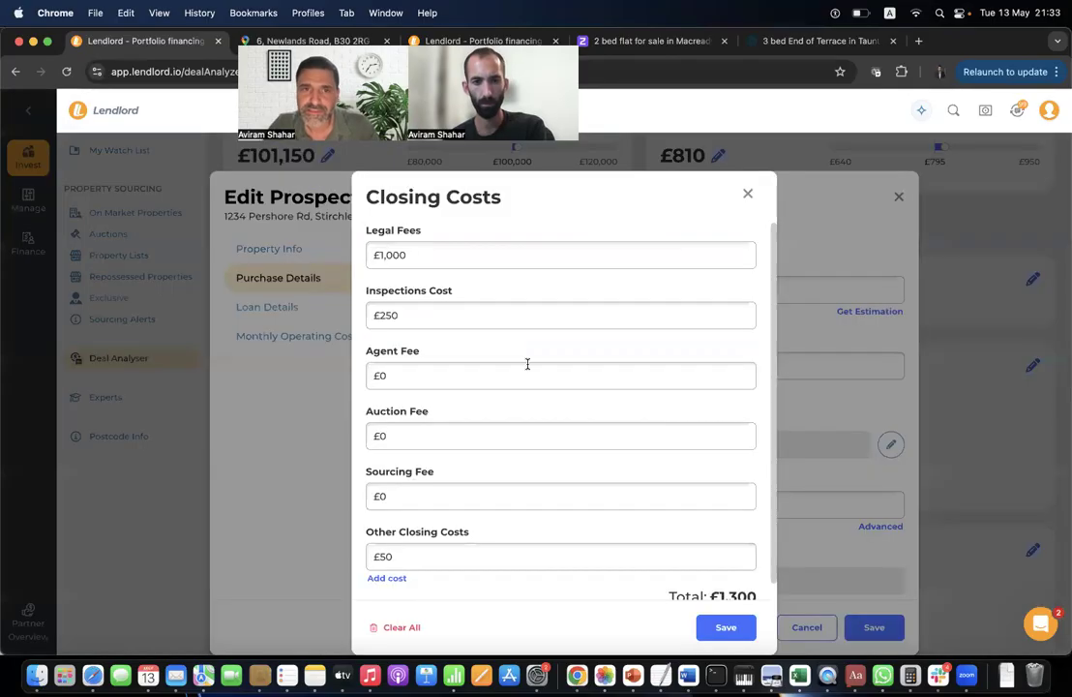
pyautogui.click(432, 378)
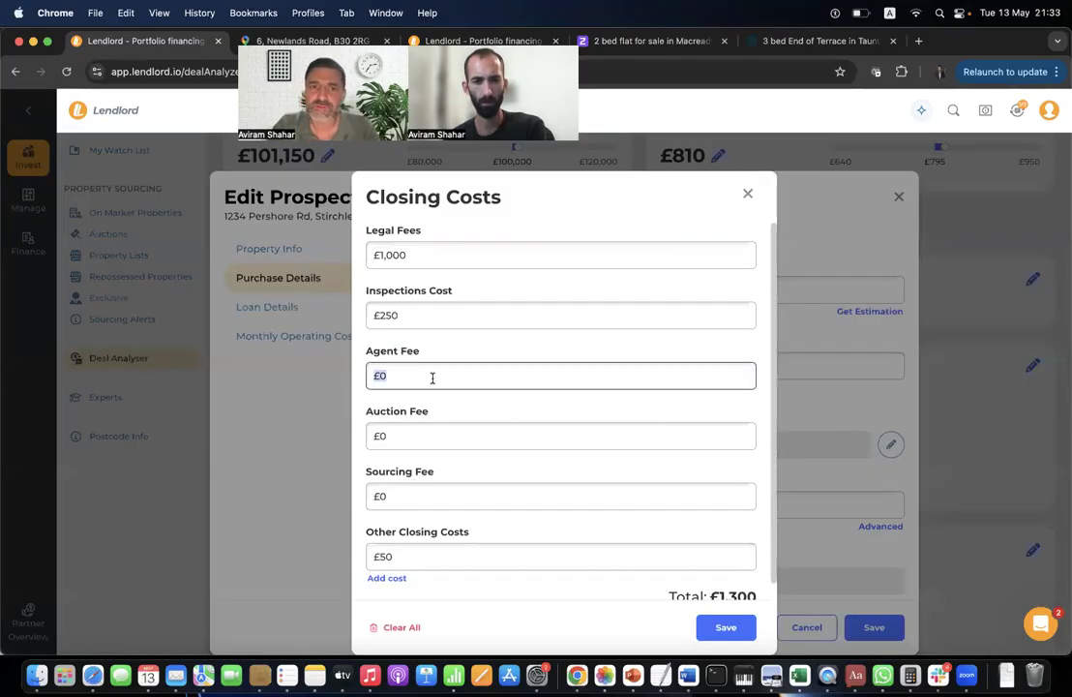
pyautogui.write('500')
pyautogui.click(409, 438)
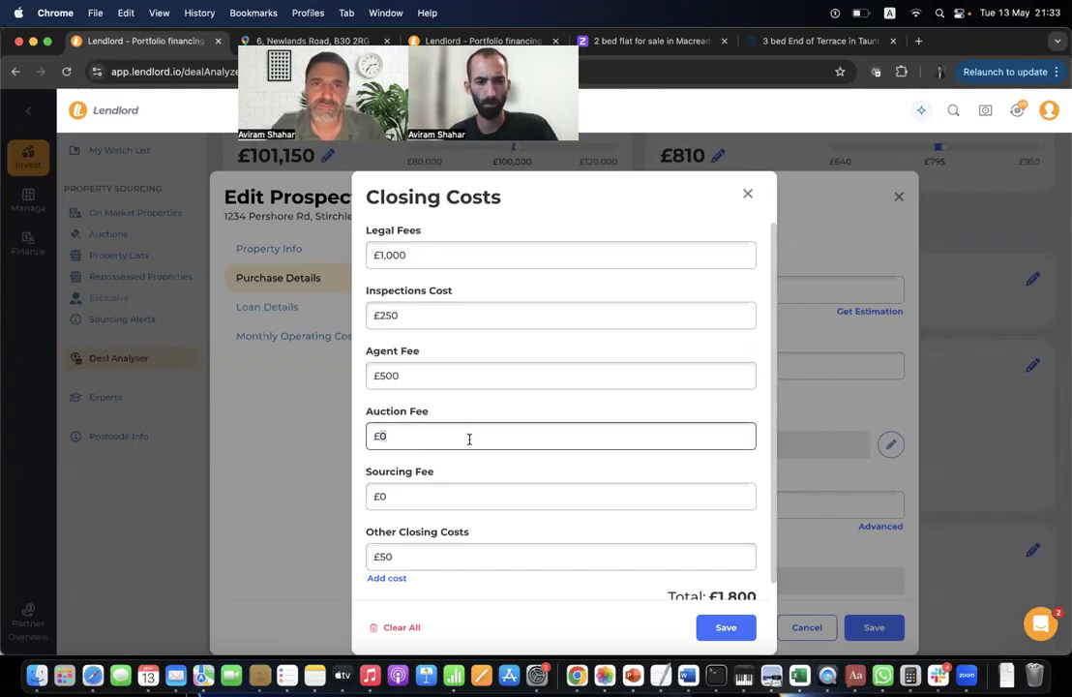
pyautogui.write('300')
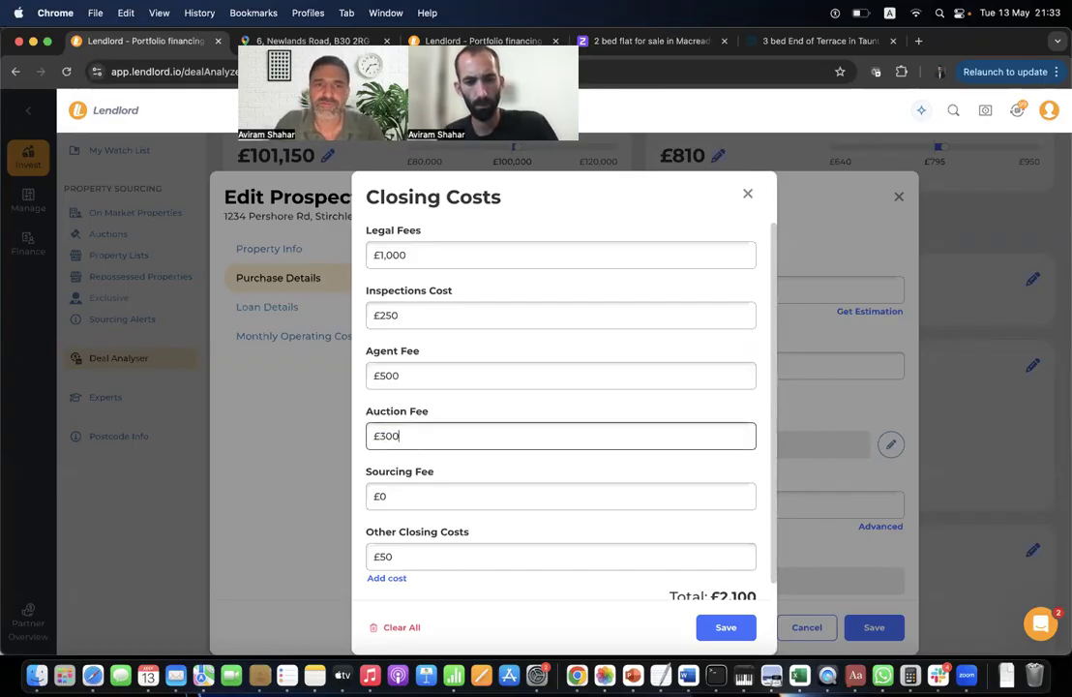
# Set legal fees to 800 and save the closing costs, now totalling £1,900.
pyautogui.scroll(-1, 507, 539)
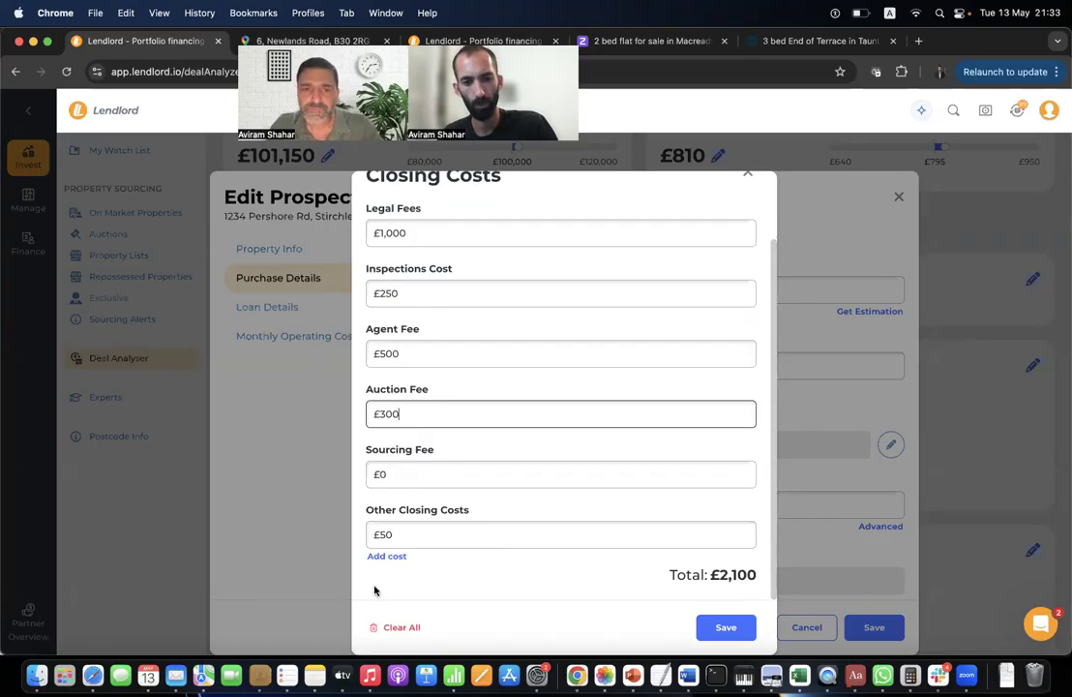
pyautogui.click(388, 556)
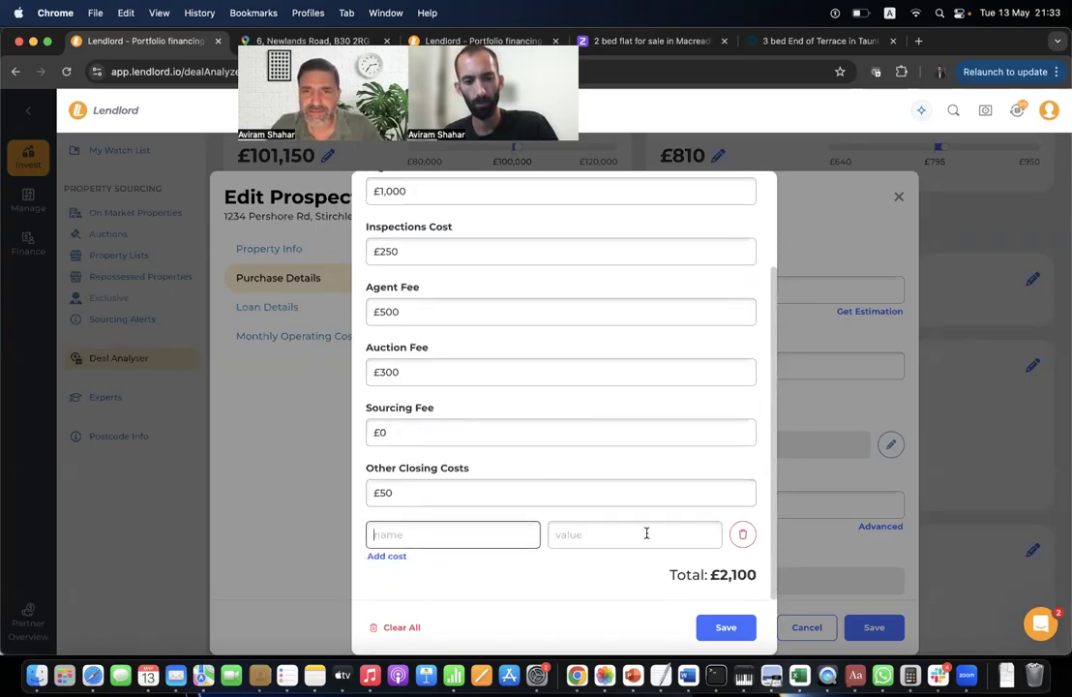
pyautogui.click(743, 533)
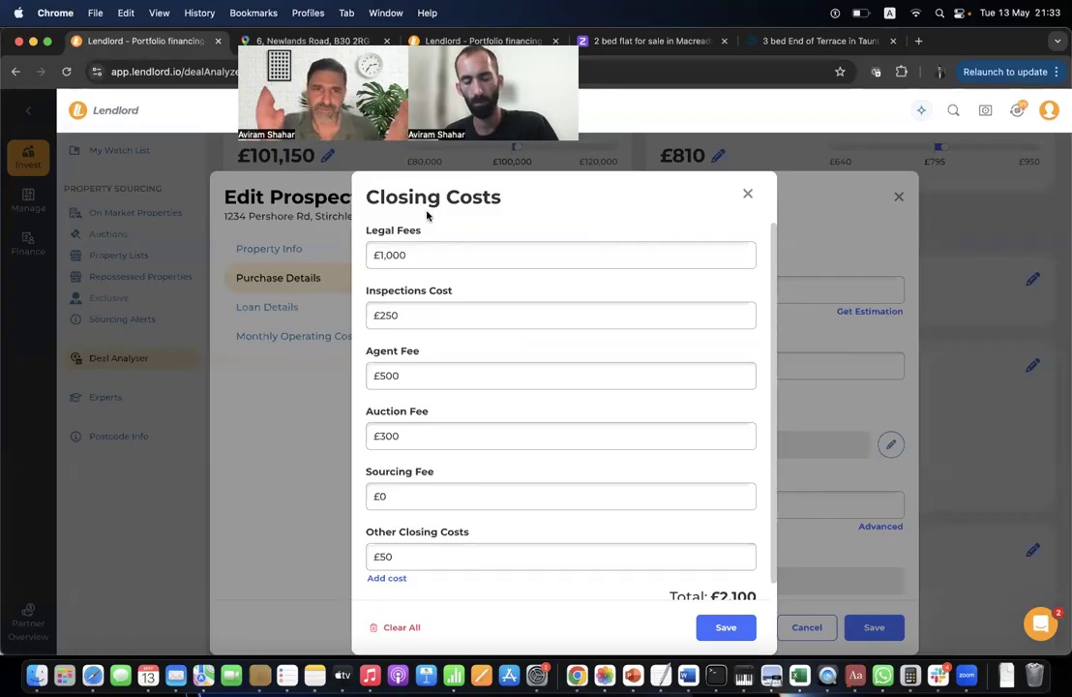
pyautogui.tripleClick(405, 259)
pyautogui.write('800')
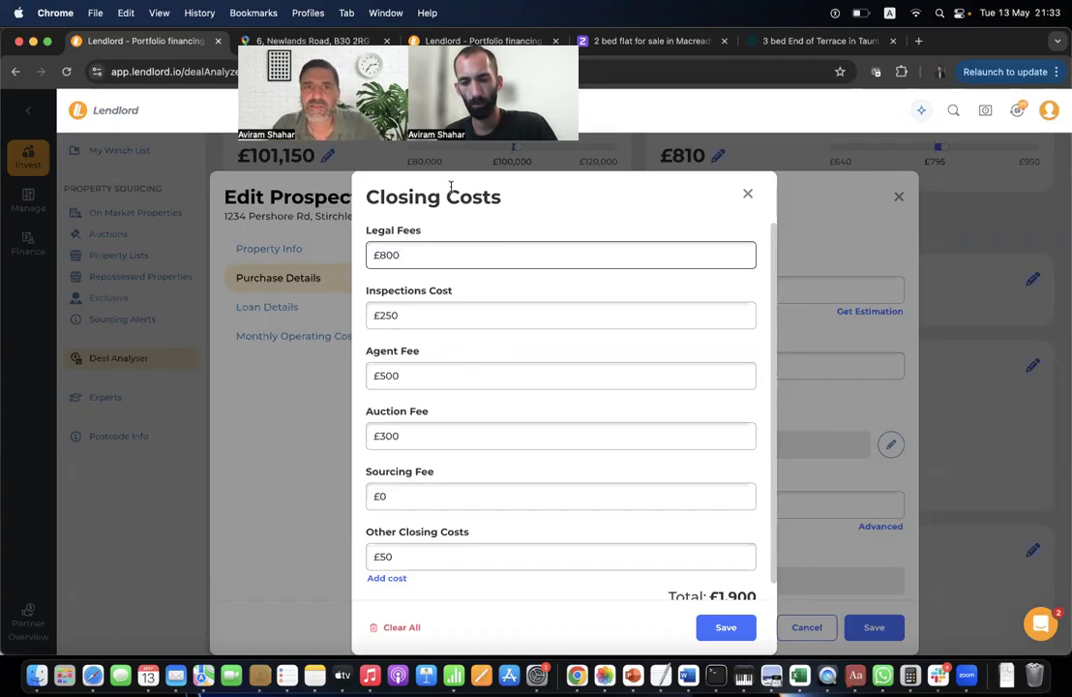
pyautogui.click(475, 226)
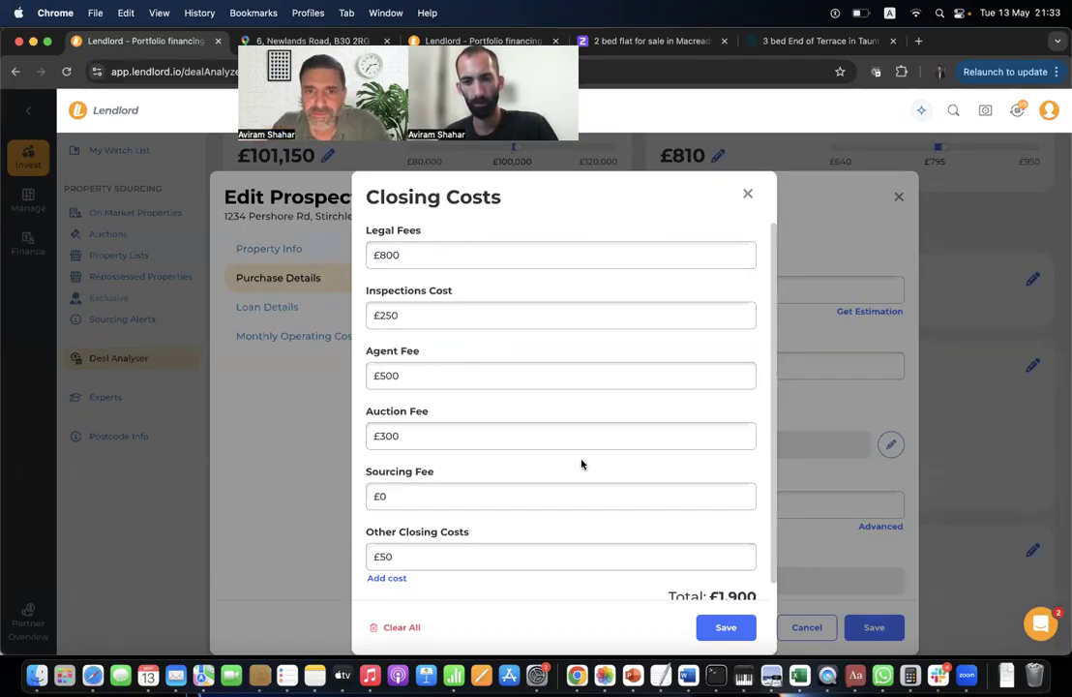
pyautogui.click(724, 629)
pyautogui.scroll(-3, 508, 435)
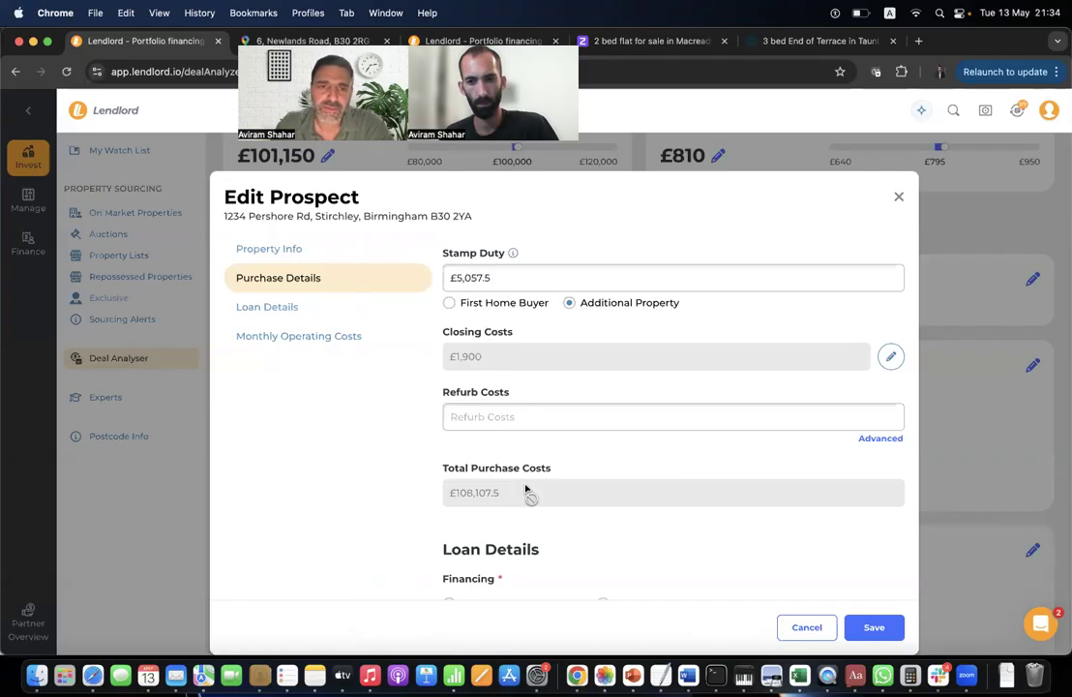
# Enter 1000 furnishing and 200 other refurb costs, then save the breakdown and the prospect.
pyautogui.click(881, 438)
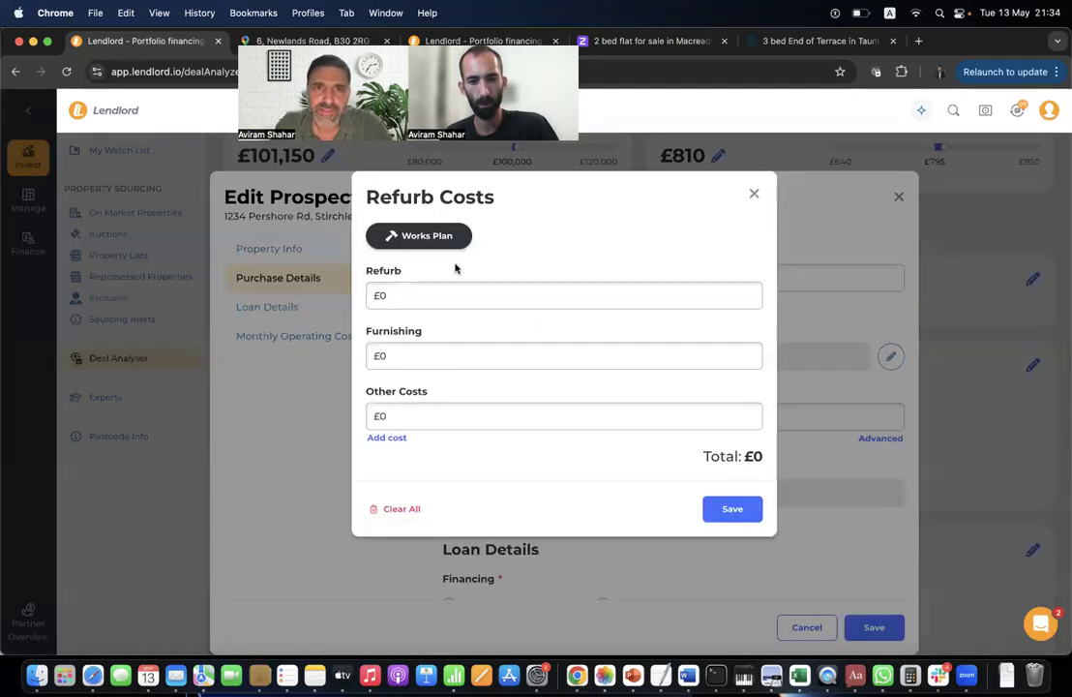
pyautogui.click(407, 299)
pyautogui.click(414, 358)
pyautogui.click(412, 409)
pyautogui.click(409, 291)
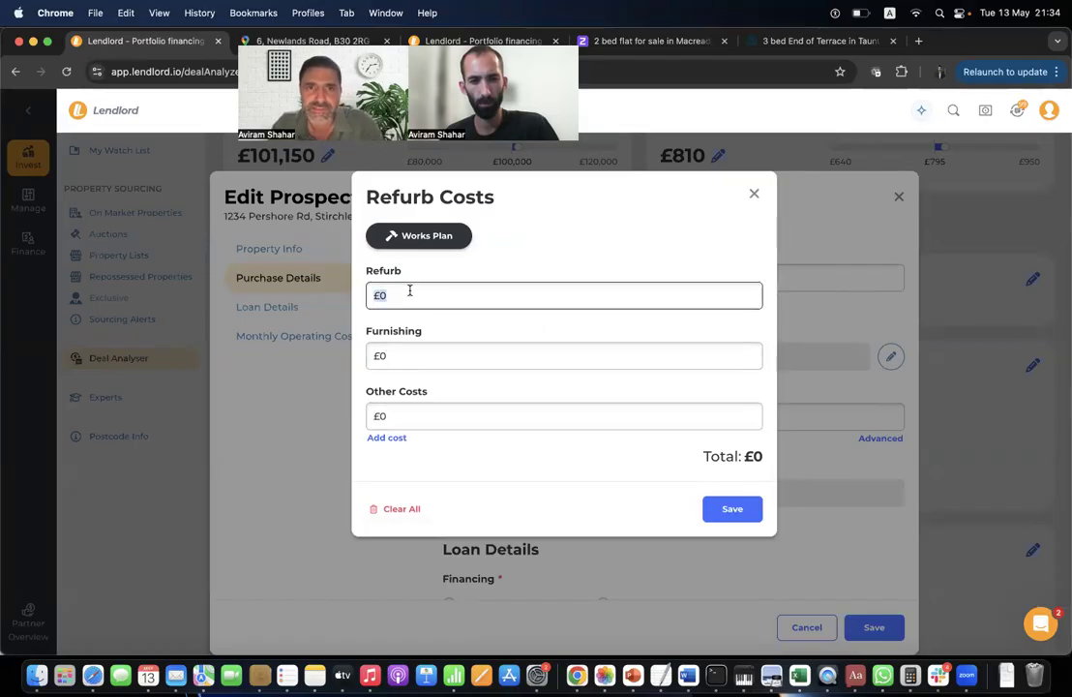
pyautogui.click(414, 353)
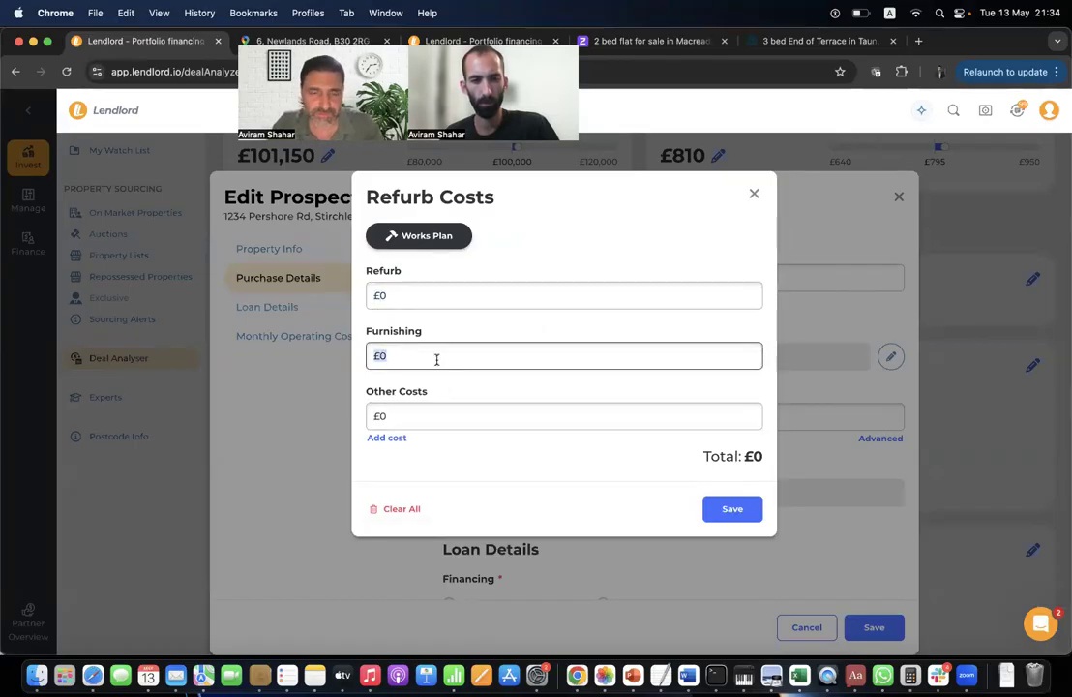
pyautogui.write('1000')
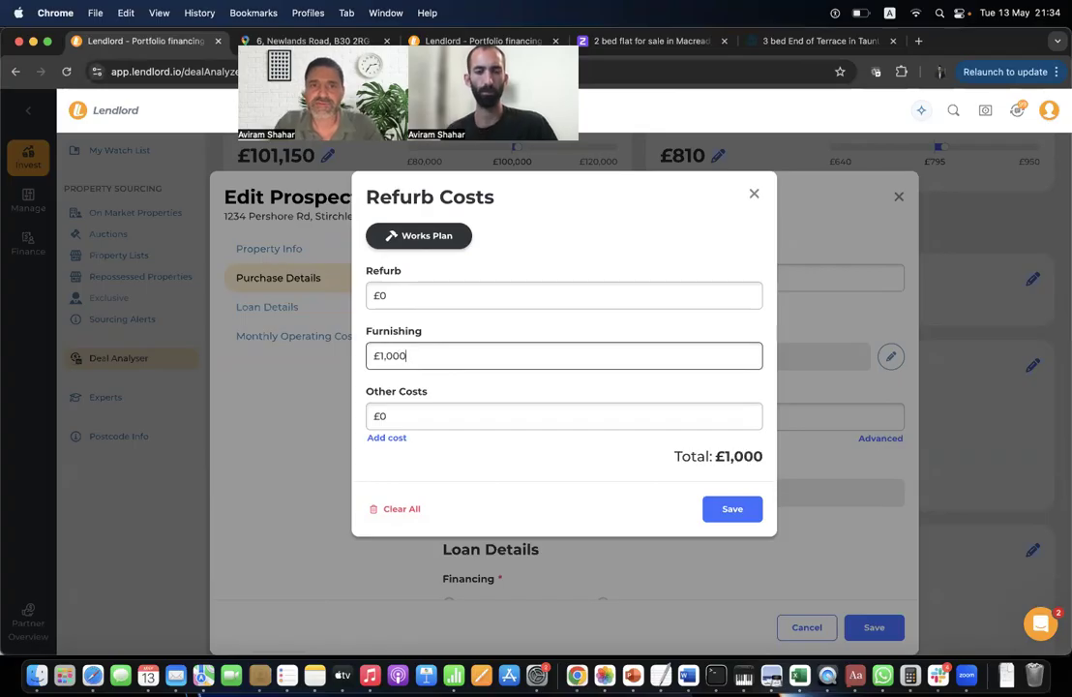
pyautogui.click(431, 417)
pyautogui.write('200')
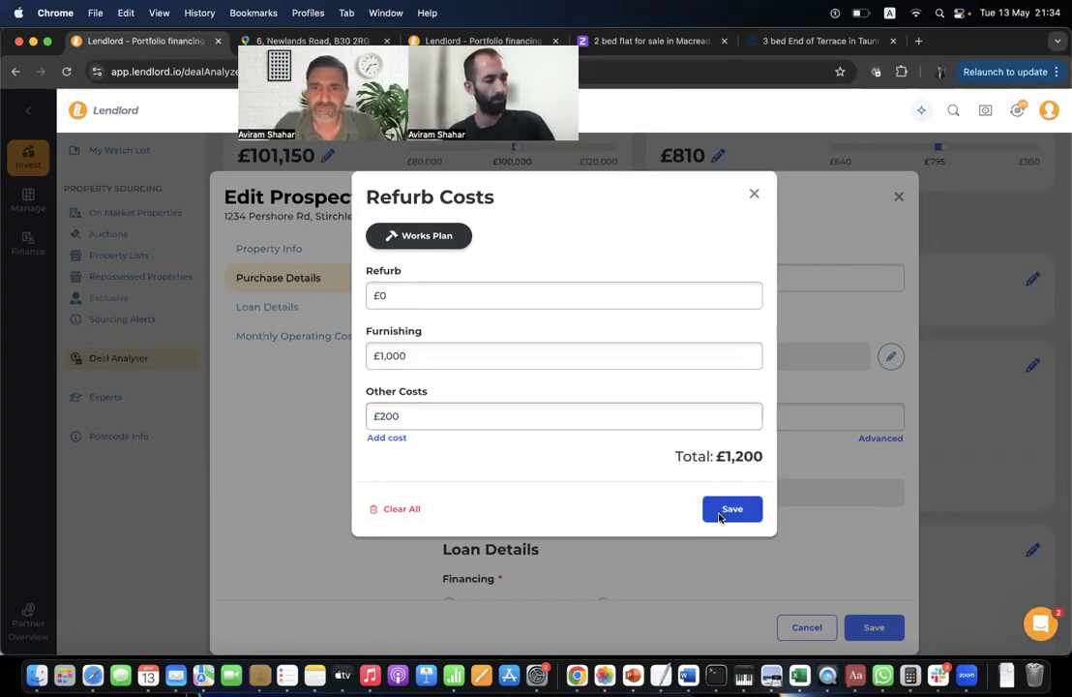
pyautogui.click(721, 513)
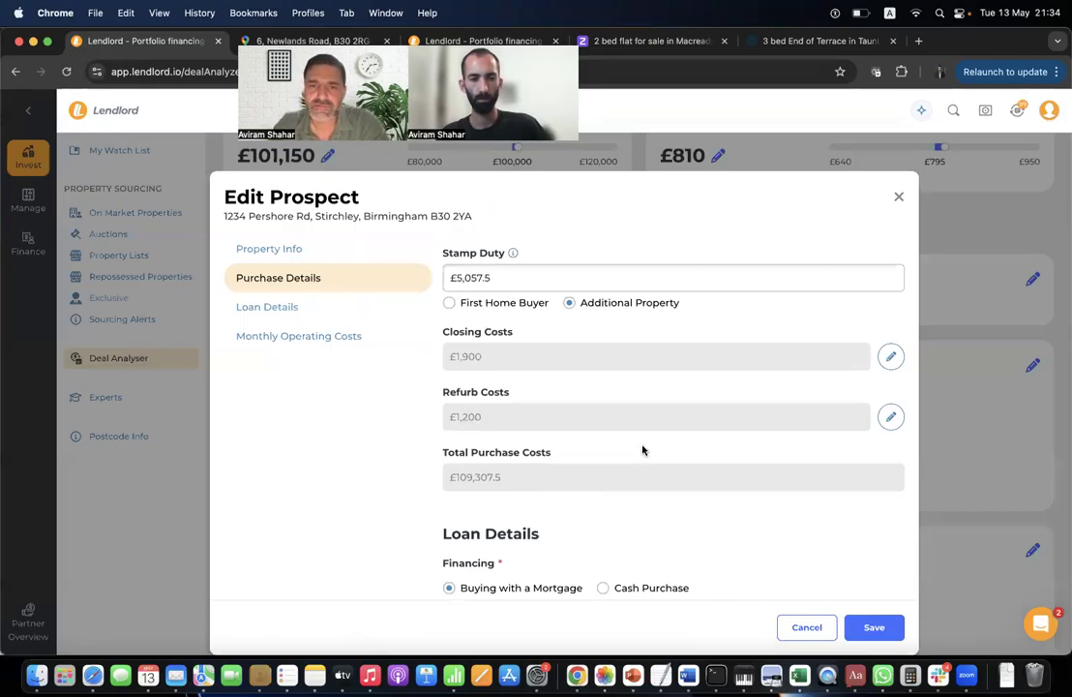
pyautogui.scroll(-5, 788, 574)
pyautogui.click(874, 627)
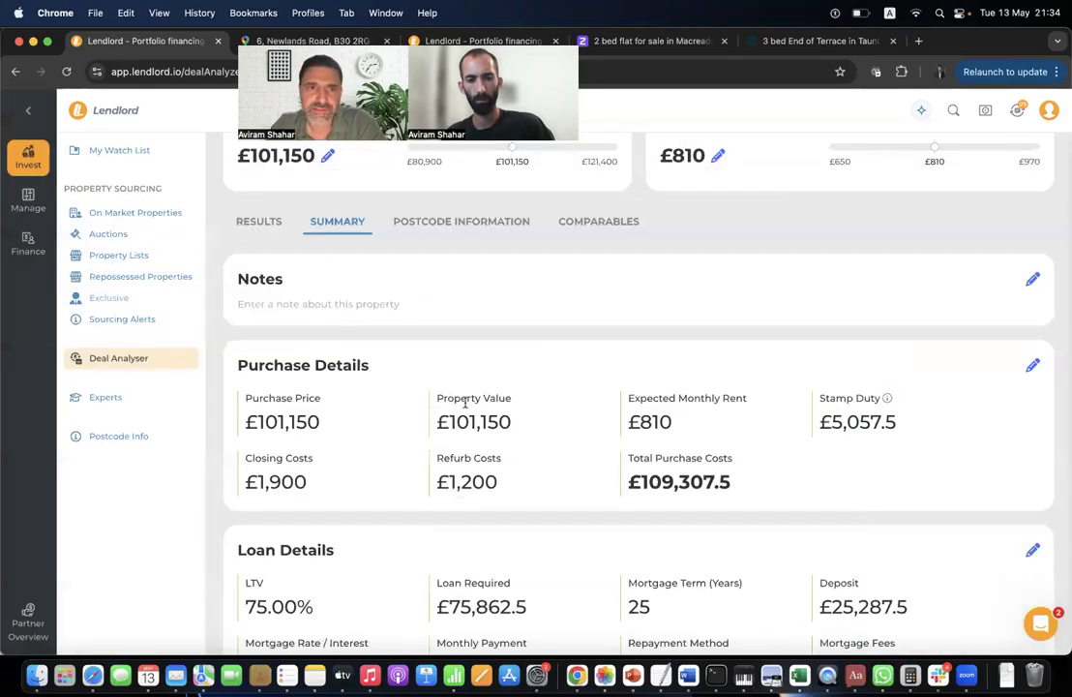
# Review the short-term metrics and summary, then open the prospect's loan details for editing.
pyautogui.click(260, 220)
pyautogui.scroll(1, 464, 406)
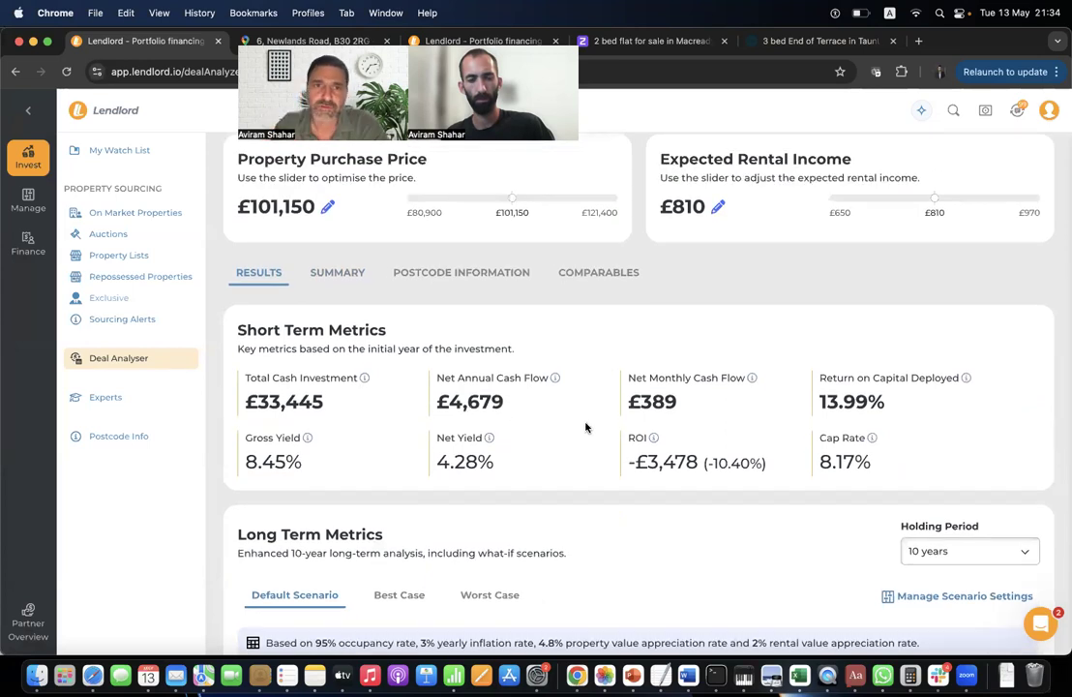
pyautogui.click(331, 279)
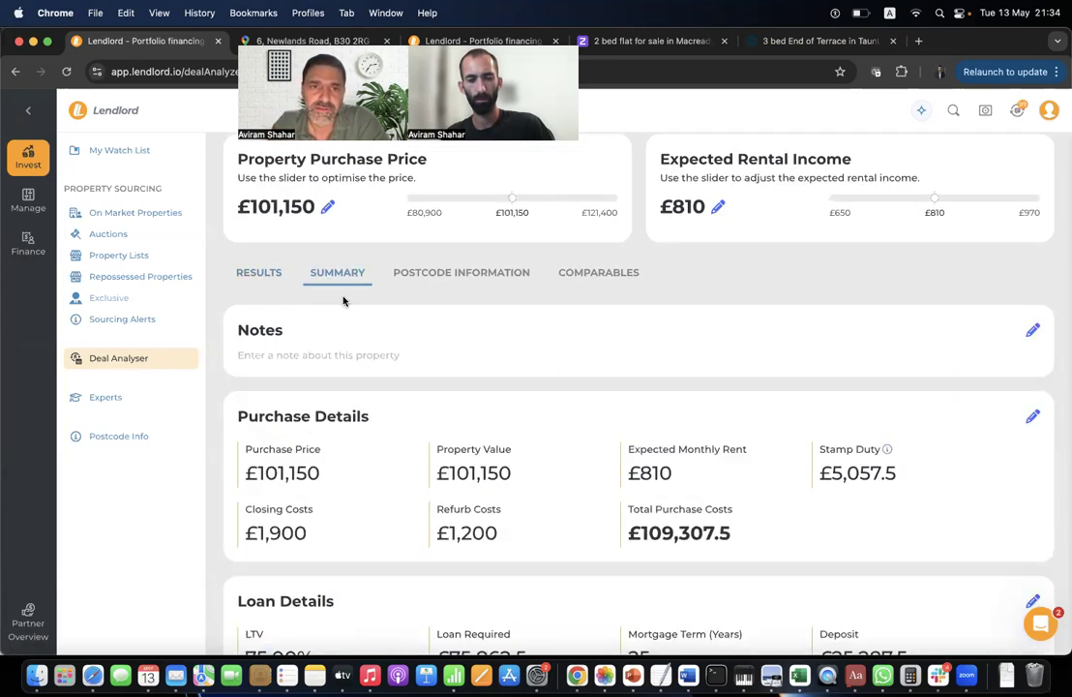
pyautogui.scroll(-4, 442, 442)
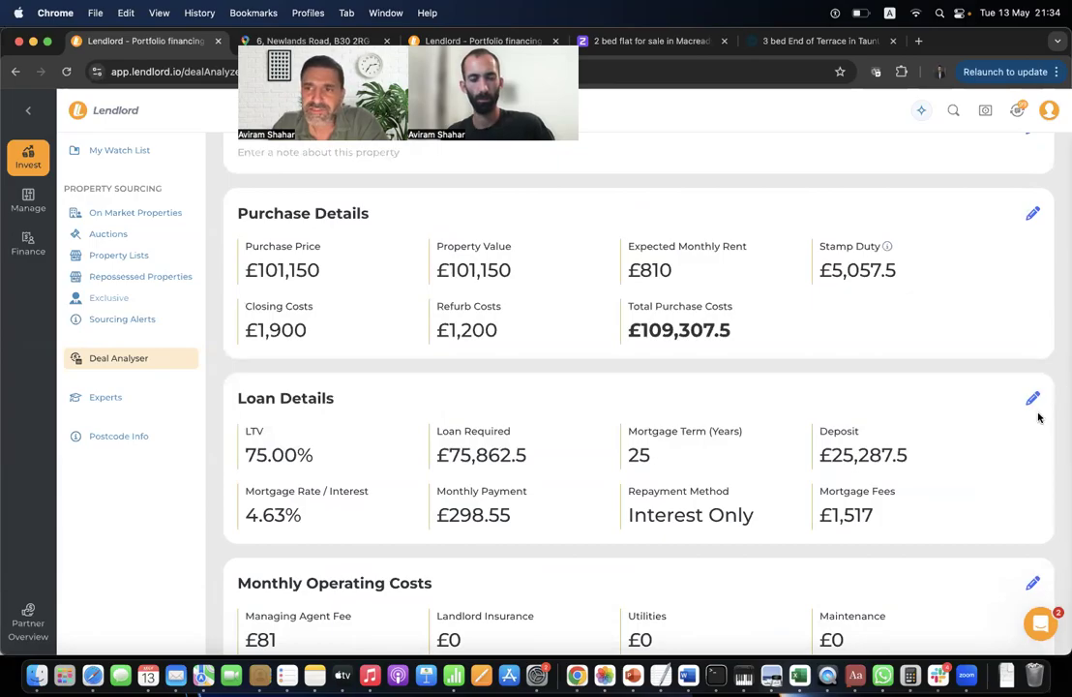
pyautogui.click(1031, 398)
pyautogui.click(332, 282)
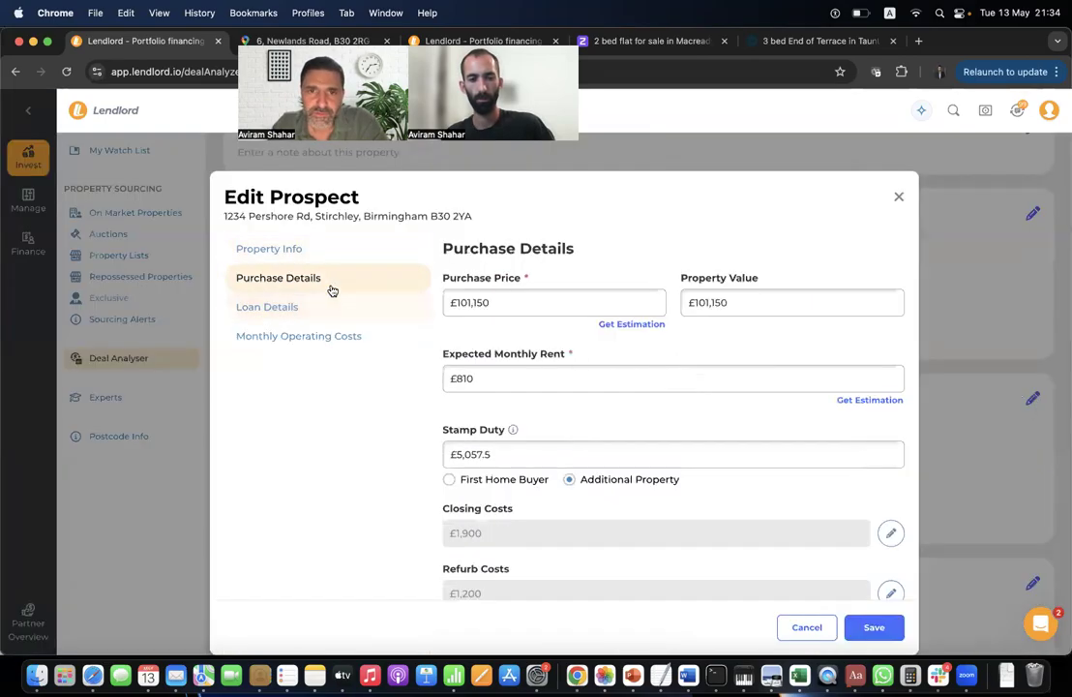
pyautogui.scroll(-3, 536, 414)
pyautogui.scroll(-5, 536, 416)
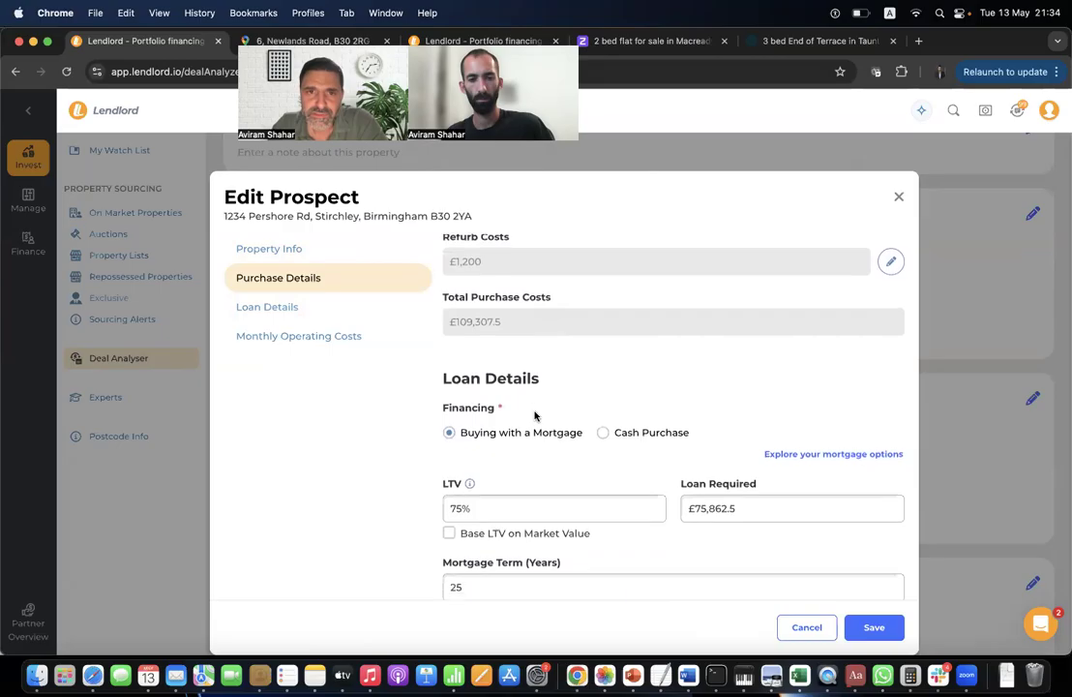
pyautogui.scroll(1, 568, 340)
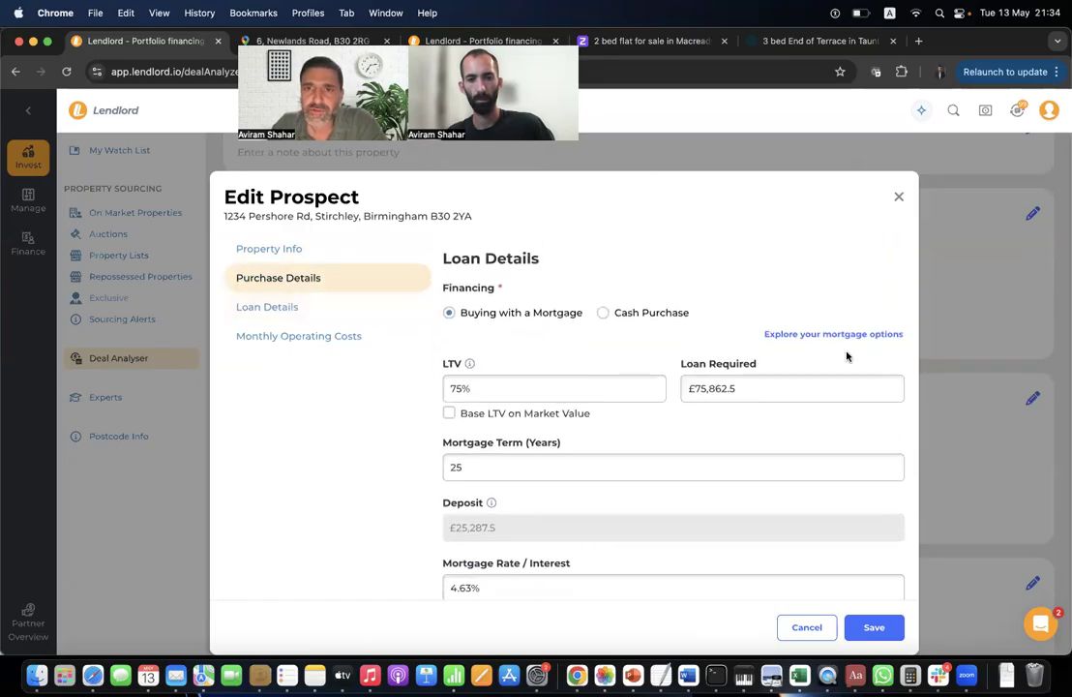
# Search mortgage options for the deal, noting The Mortgage Works at 2.99% and £189.02 monthly.
pyautogui.click(822, 335)
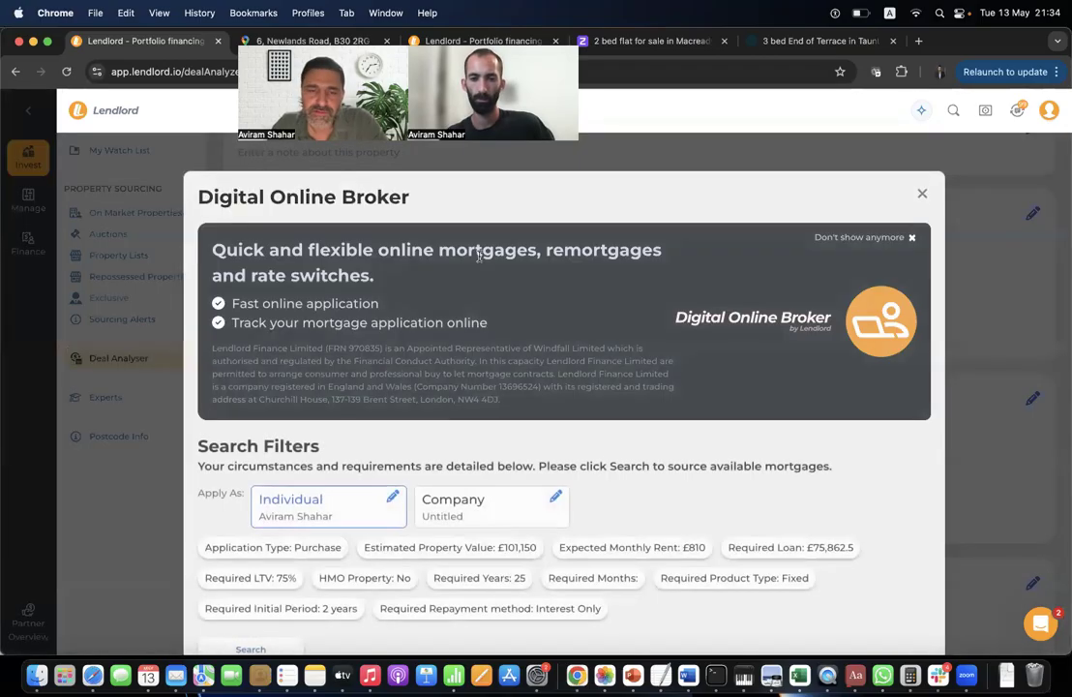
pyautogui.scroll(-1, 476, 353)
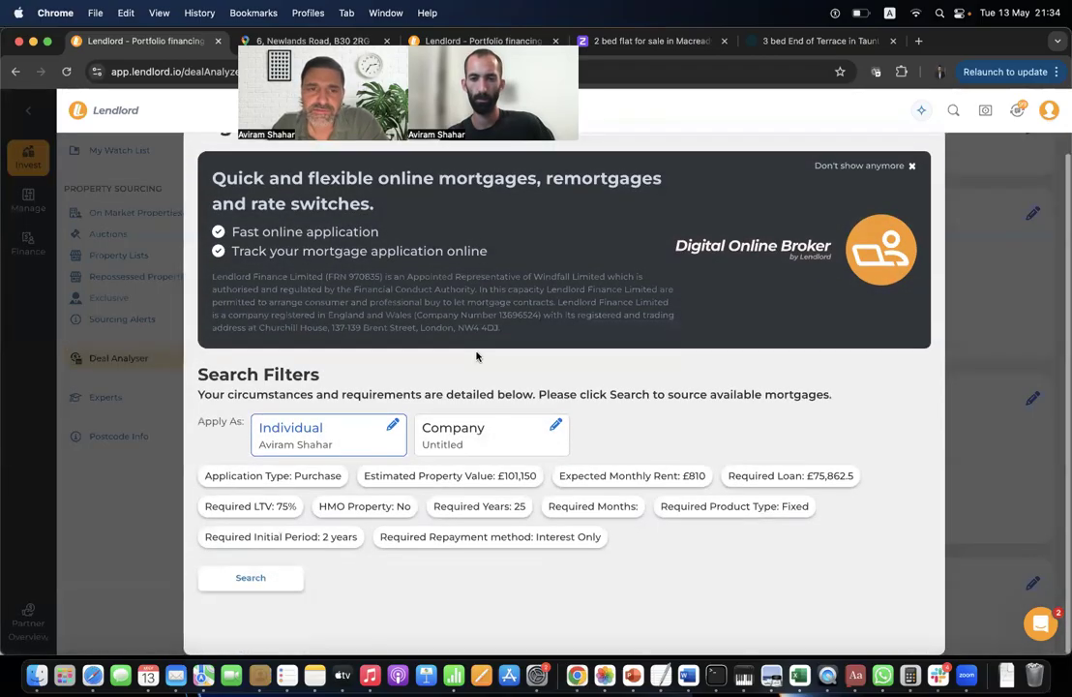
pyautogui.click(276, 584)
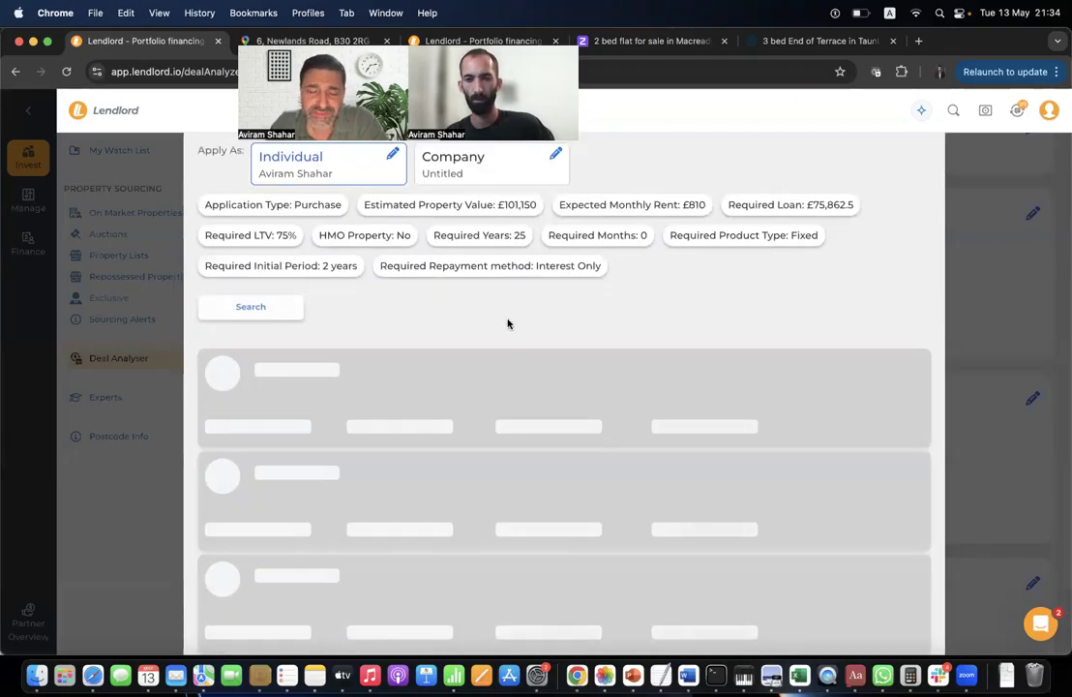
pyautogui.scroll(-1, 508, 324)
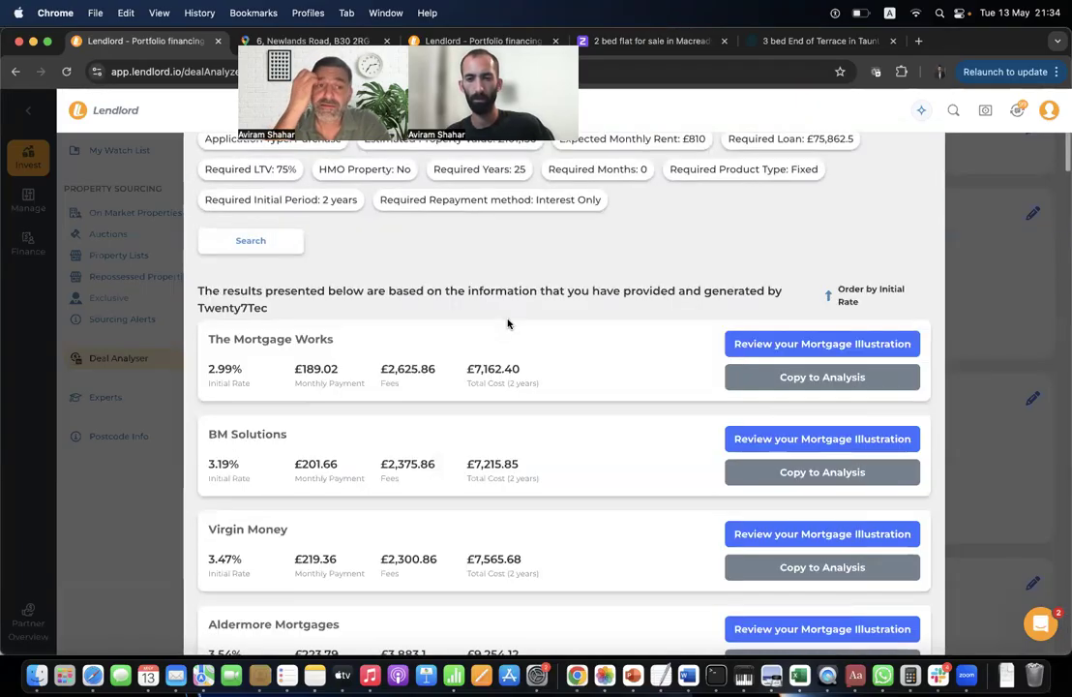
pyautogui.scroll(-1, 278, 395)
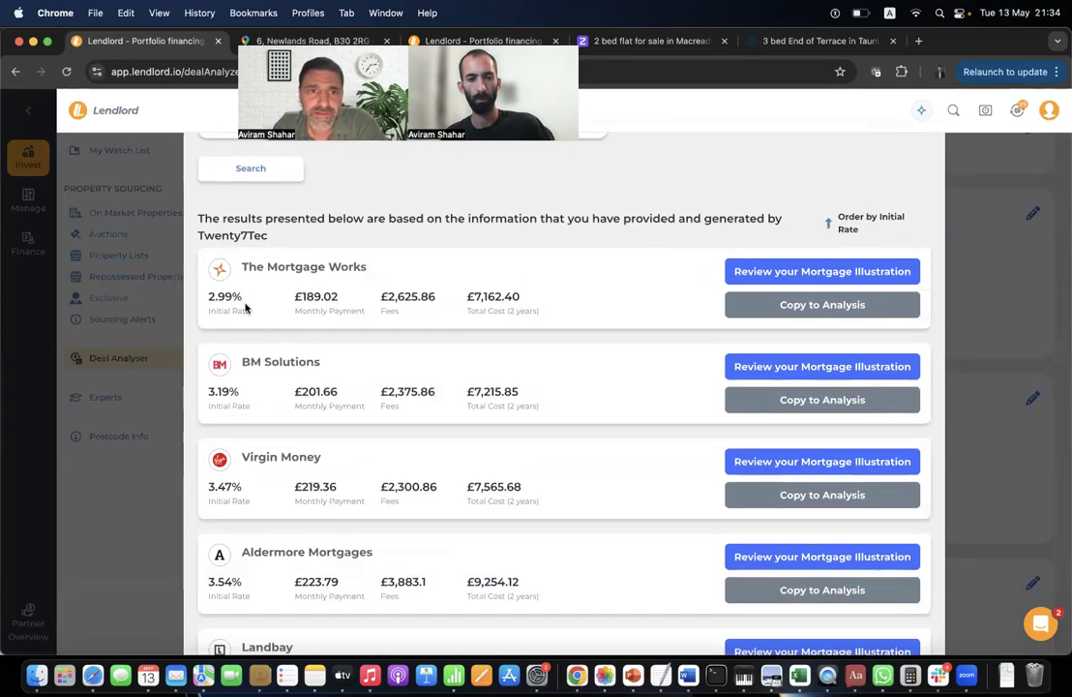
pyautogui.moveTo(244, 306); pyautogui.dragTo(208, 299)
pyautogui.moveTo(364, 303); pyautogui.dragTo(299, 309)
pyautogui.click(277, 309)
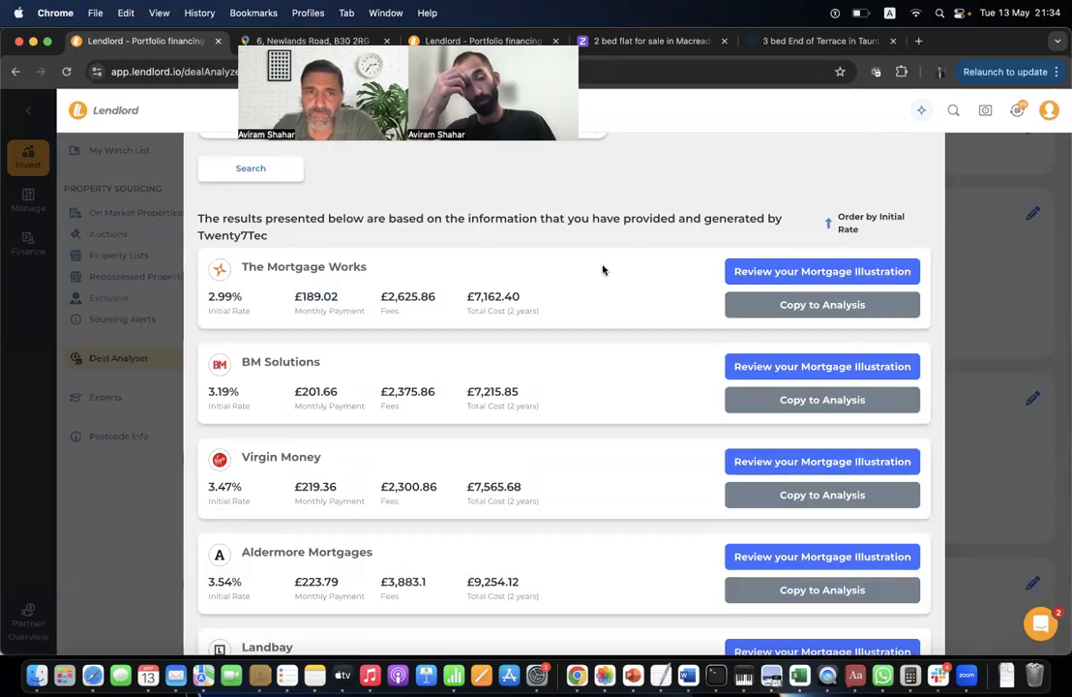
pyautogui.scroll(-1, 513, 375)
pyautogui.scroll(2, 619, 365)
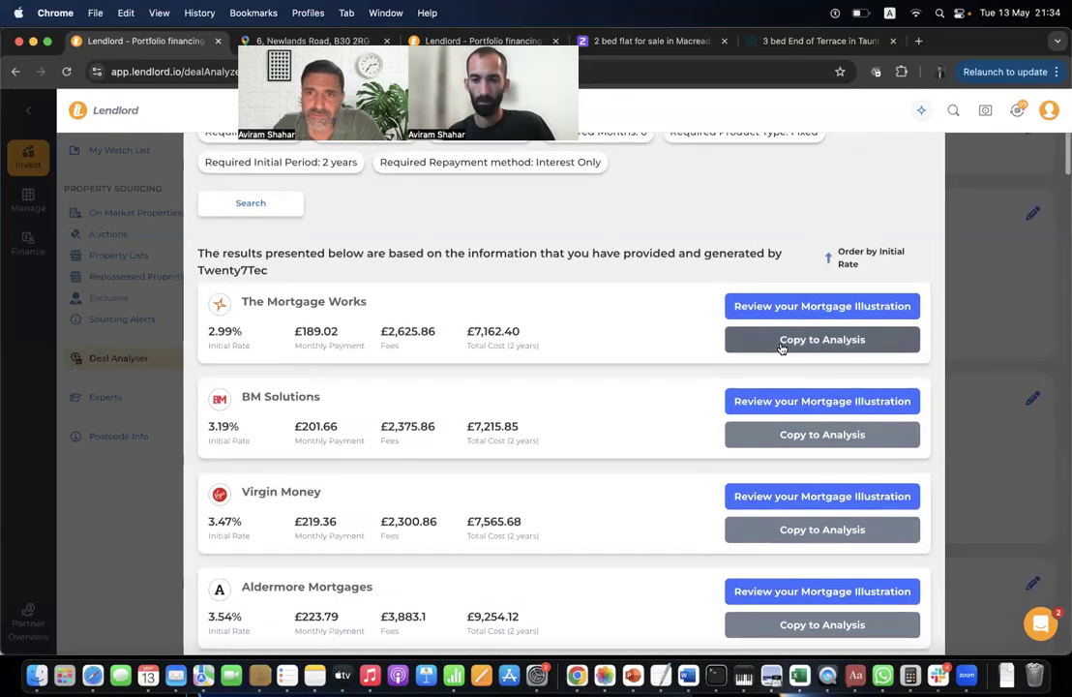
# Review The Mortgage Works' illustration, then browse the full list of lender offers.
pyautogui.click(820, 306)
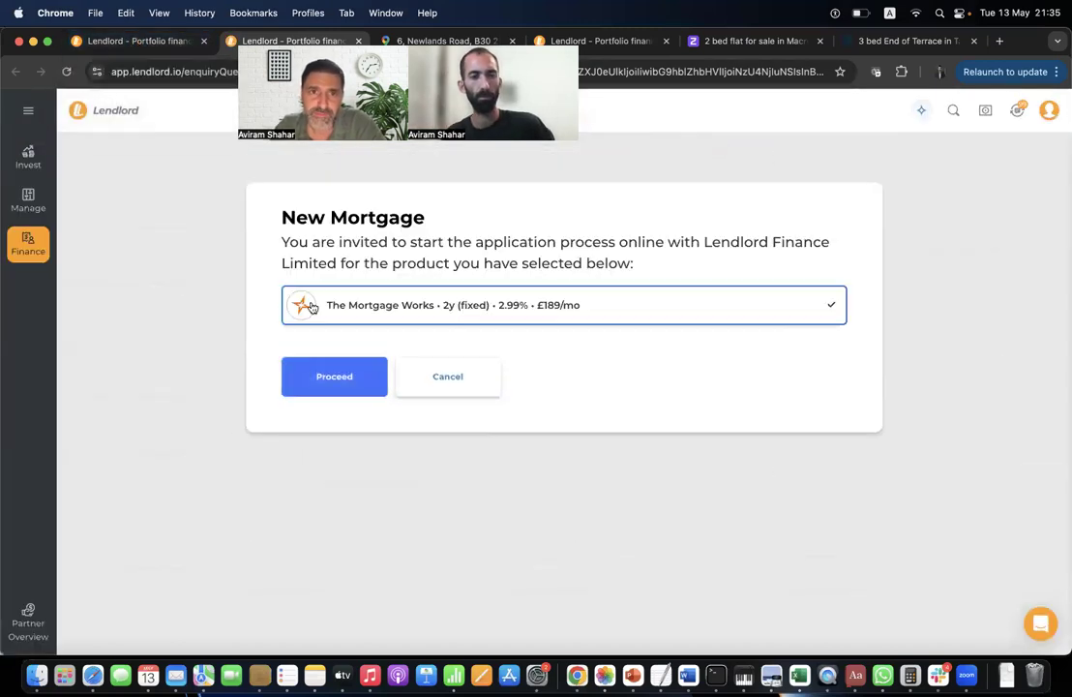
pyautogui.click(155, 42)
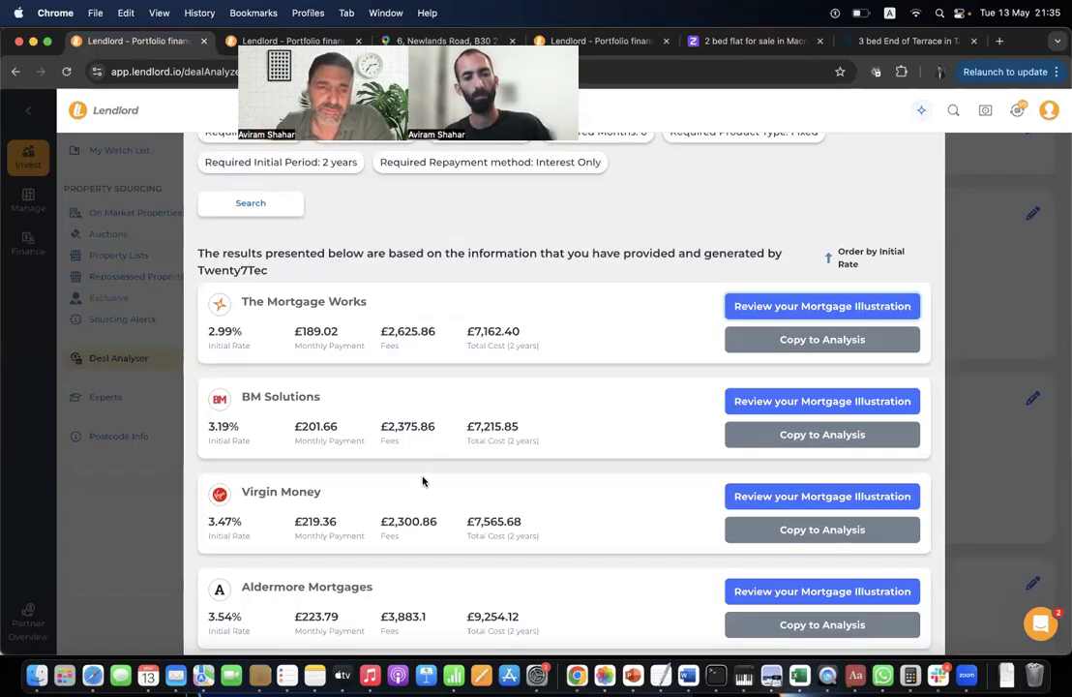
pyautogui.scroll(-3, 505, 457)
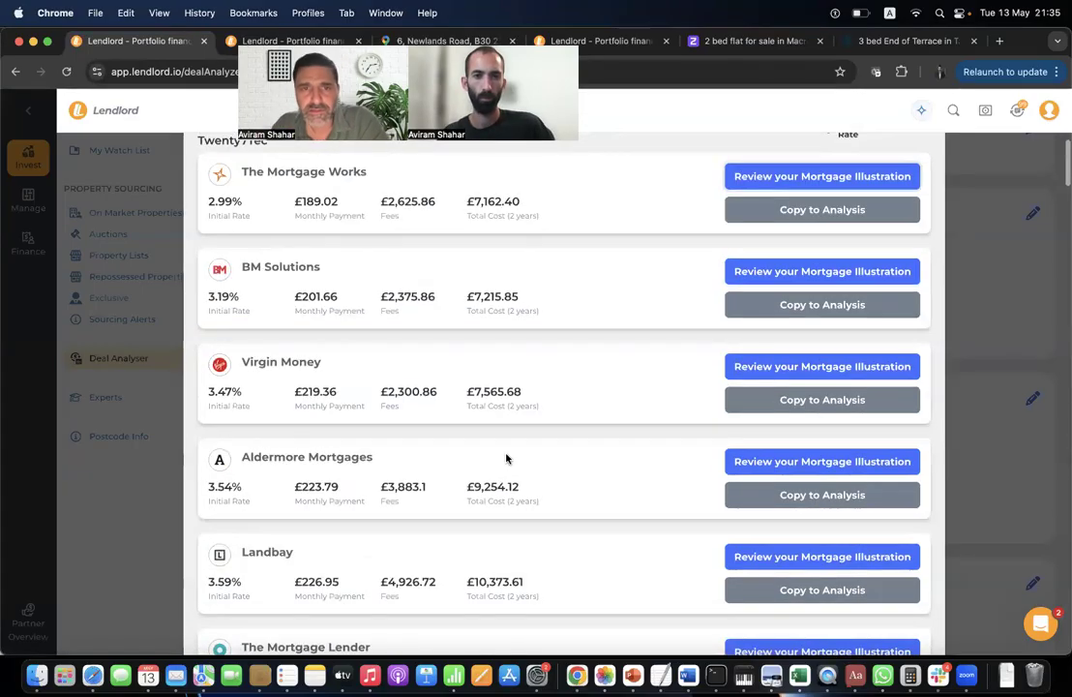
pyautogui.scroll(4, 505, 458)
pyautogui.scroll(-2, 505, 458)
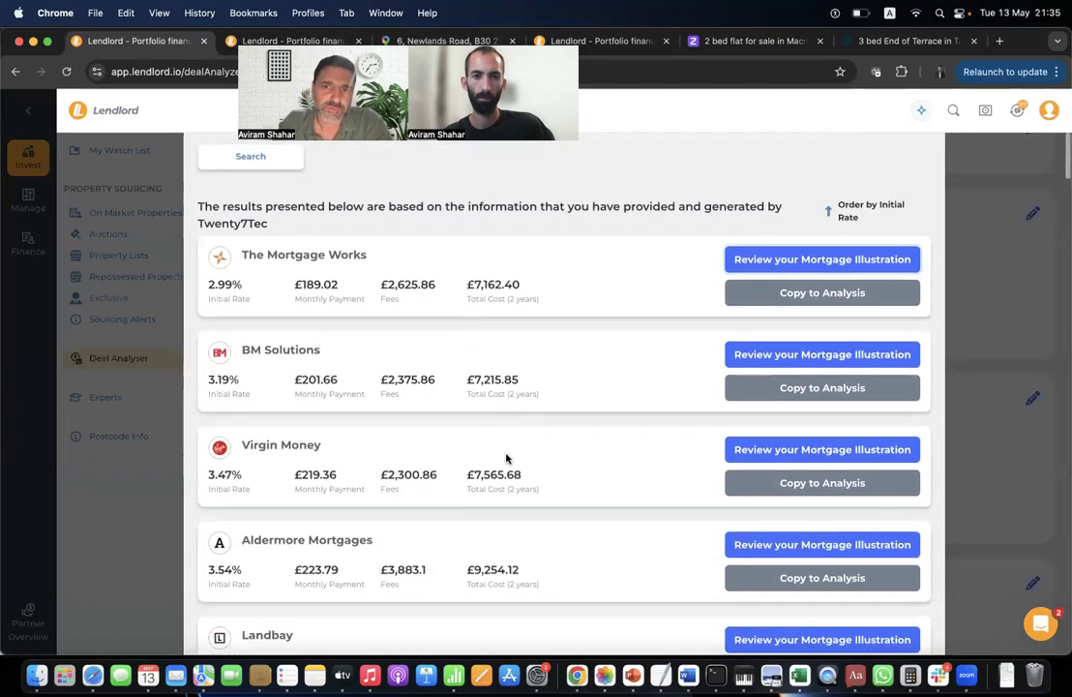
pyautogui.scroll(-2, 486, 314)
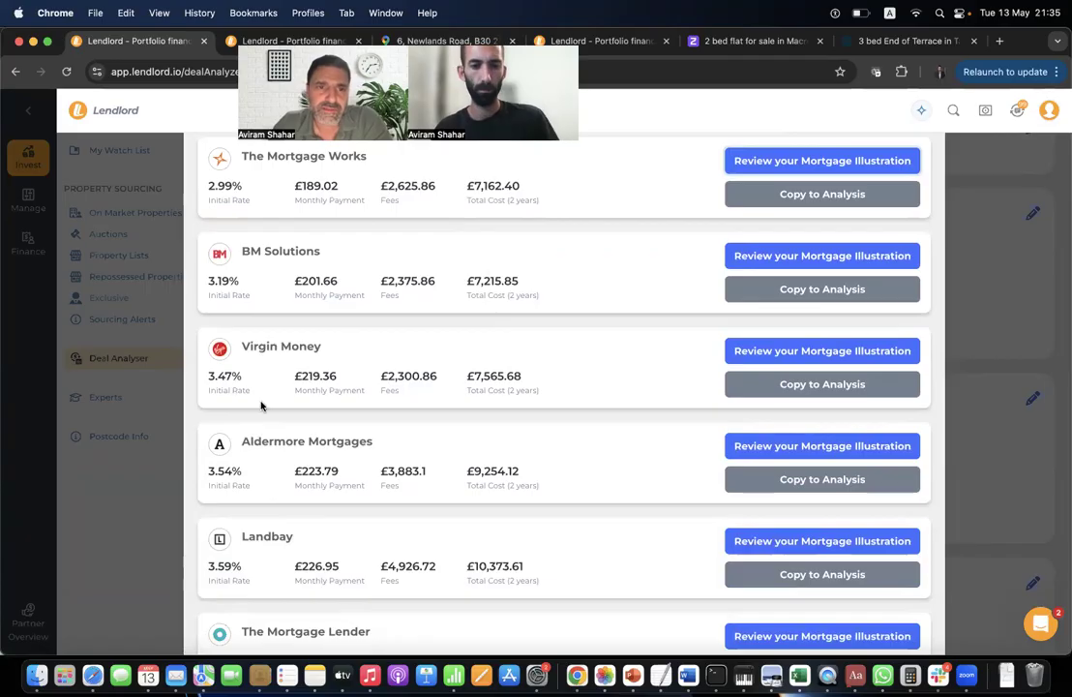
pyautogui.scroll(-3, 265, 392)
pyautogui.scroll(7, 376, 359)
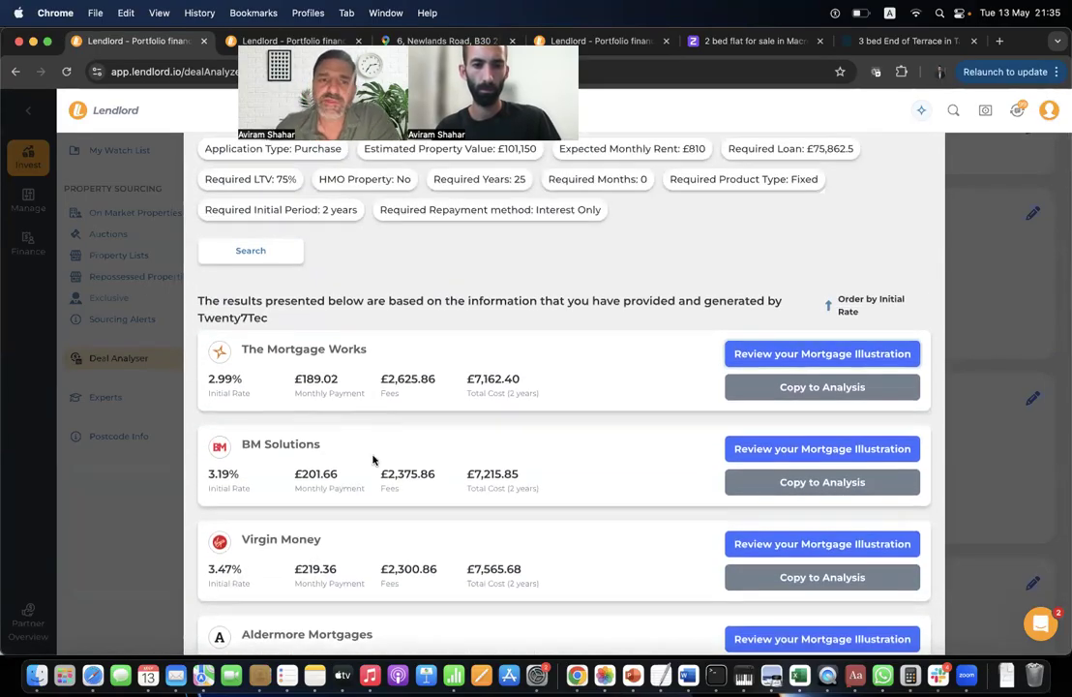
pyautogui.scroll(-2, 372, 459)
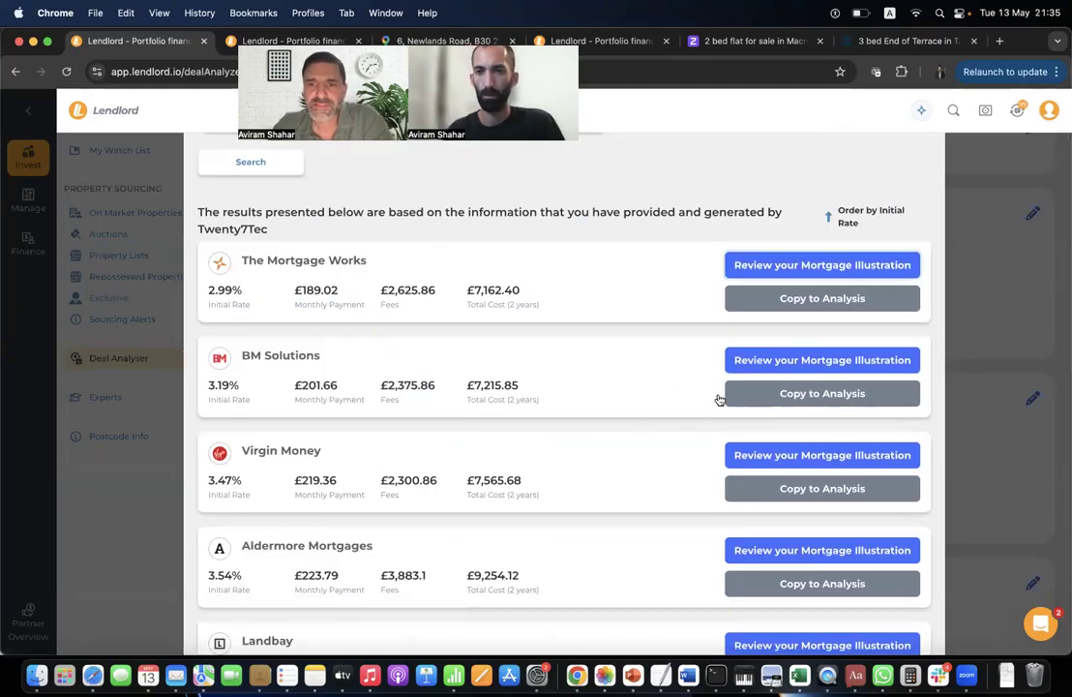
pyautogui.click(793, 400)
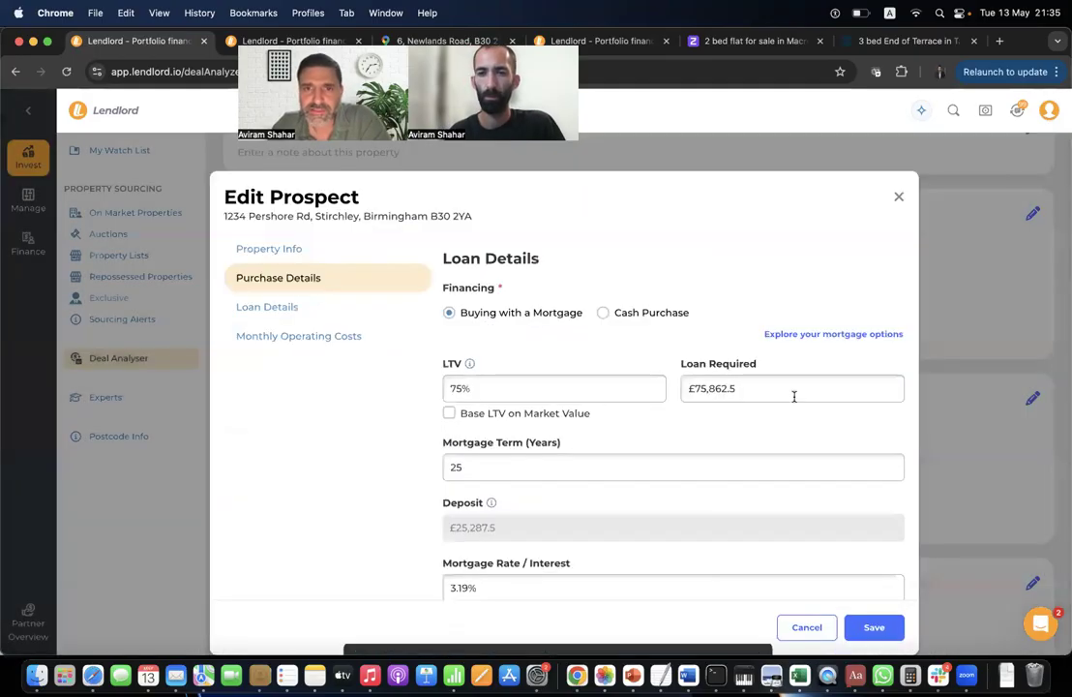
pyautogui.scroll(-3, 532, 502)
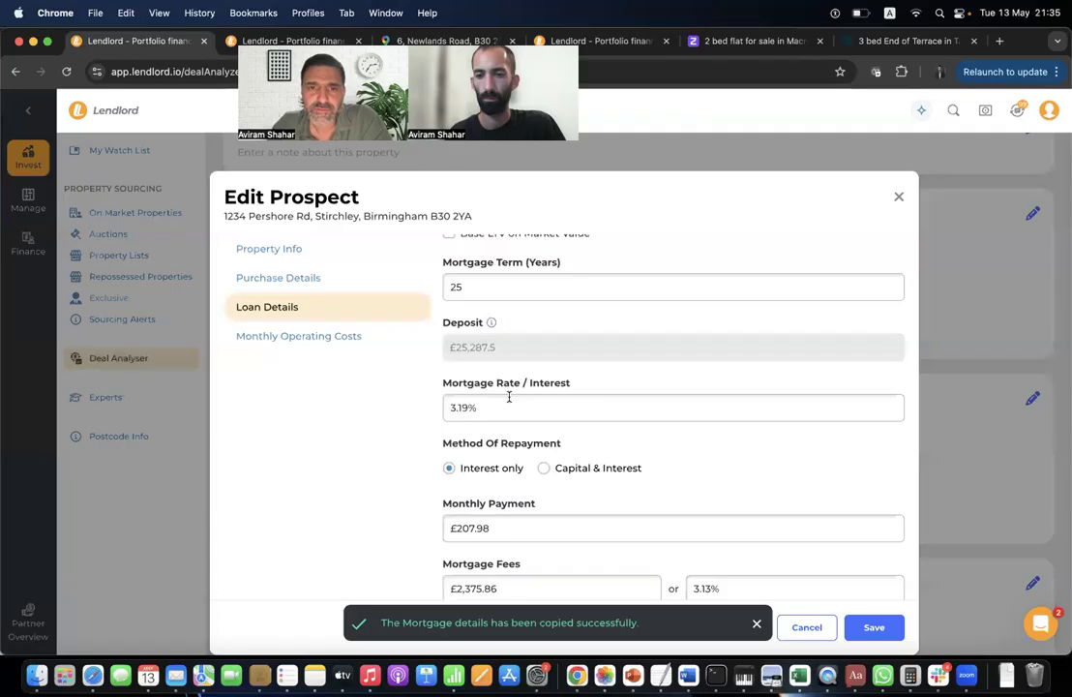
pyautogui.scroll(-2, 500, 422)
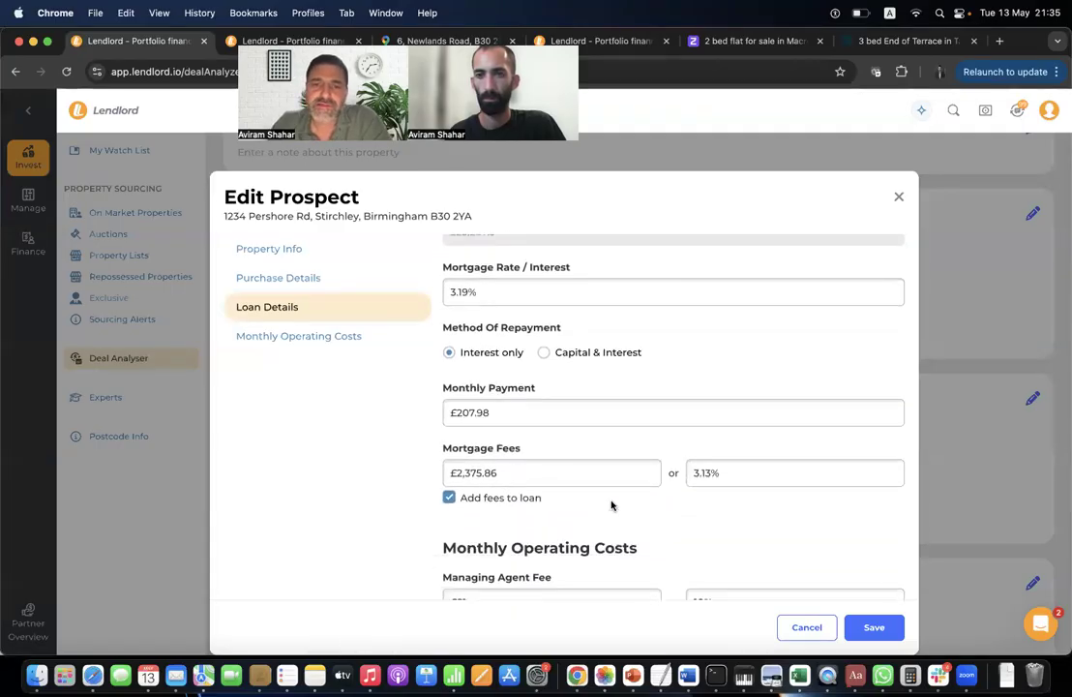
pyautogui.scroll(-3, 610, 502)
pyautogui.click(887, 627)
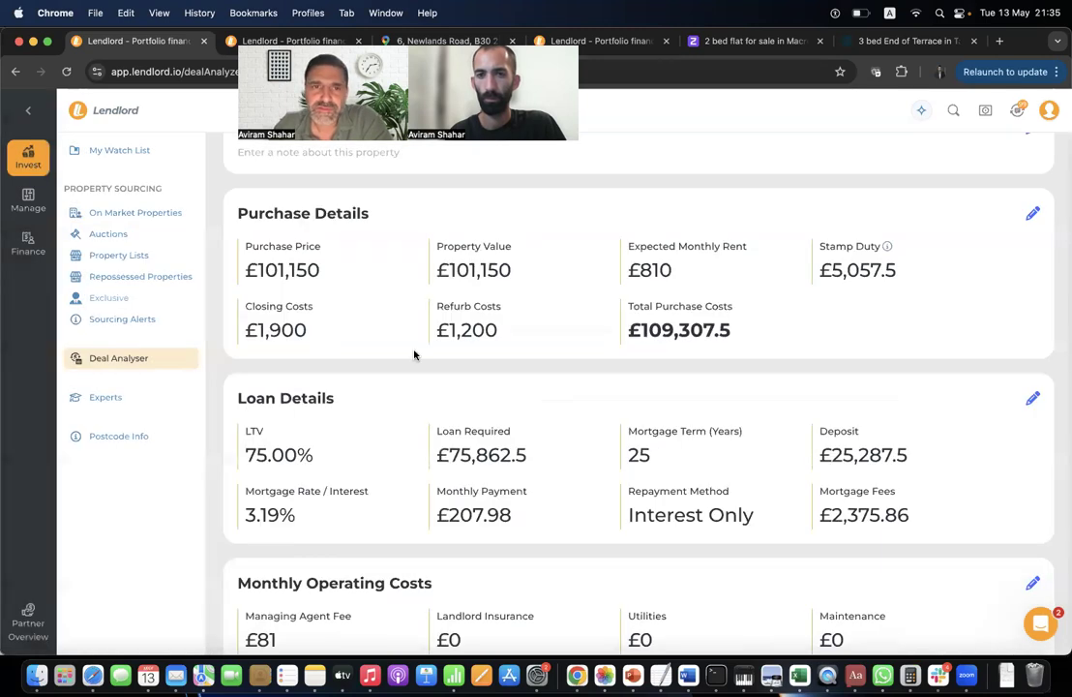
pyautogui.scroll(5, 294, 314)
pyautogui.click(263, 359)
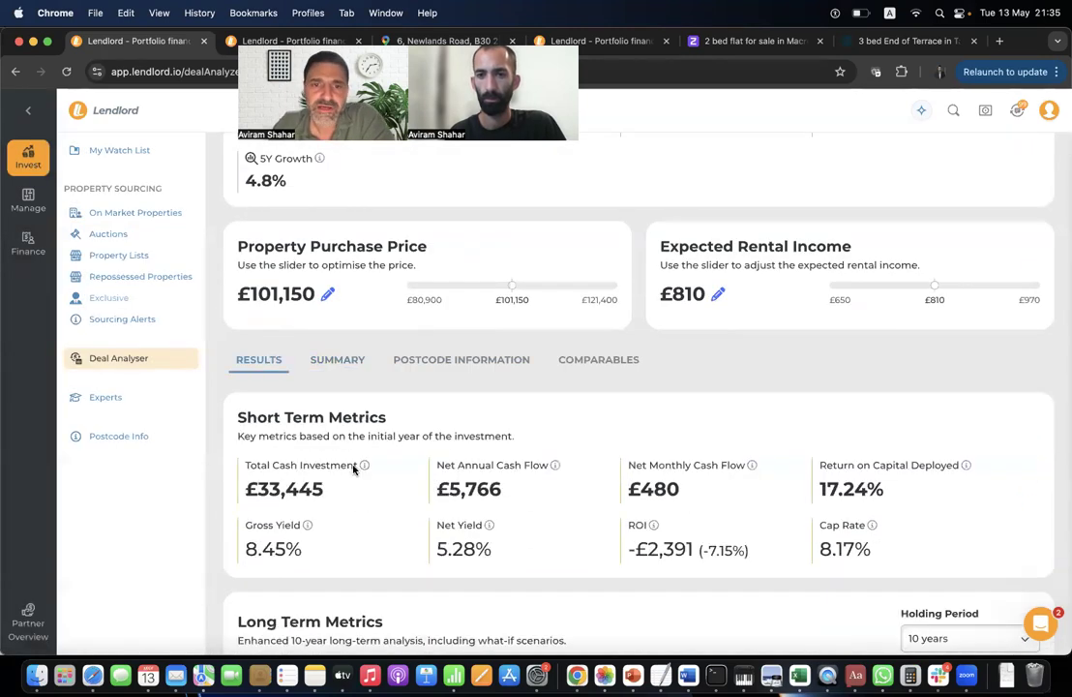
pyautogui.doubleClick(464, 490)
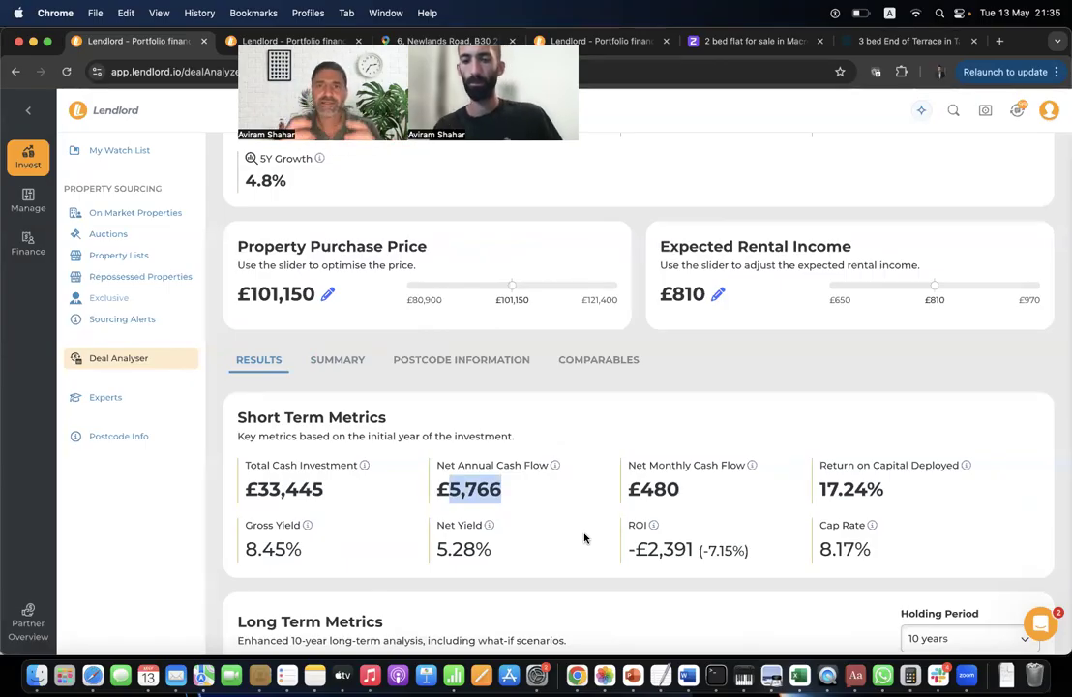
pyautogui.scroll(10, 577, 456)
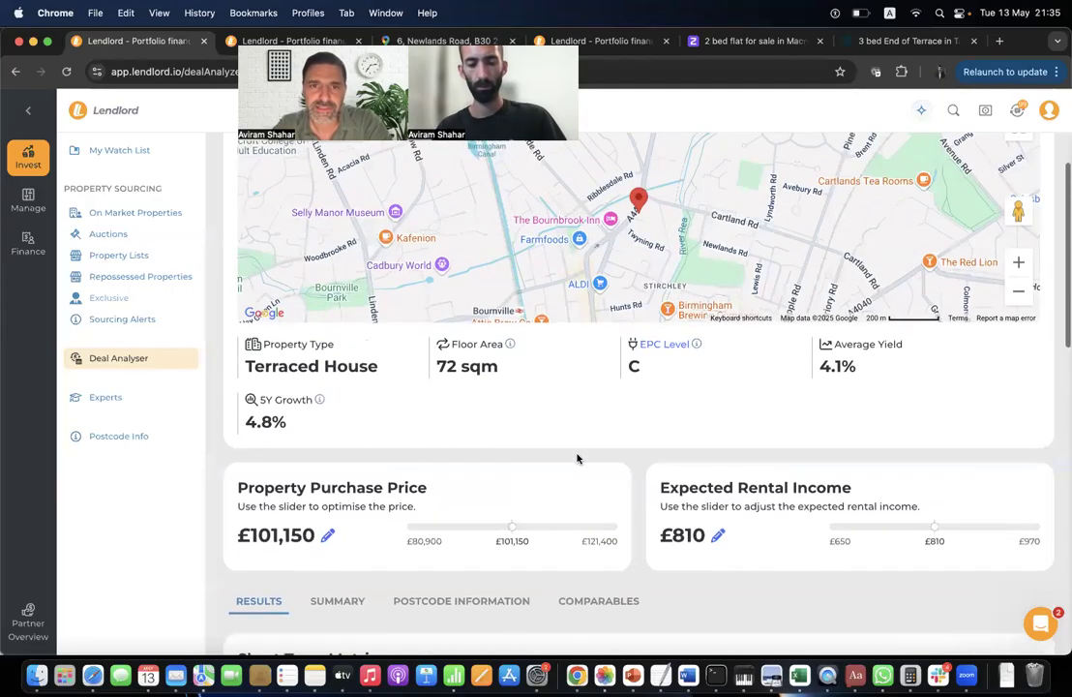
pyautogui.scroll(-10, 577, 455)
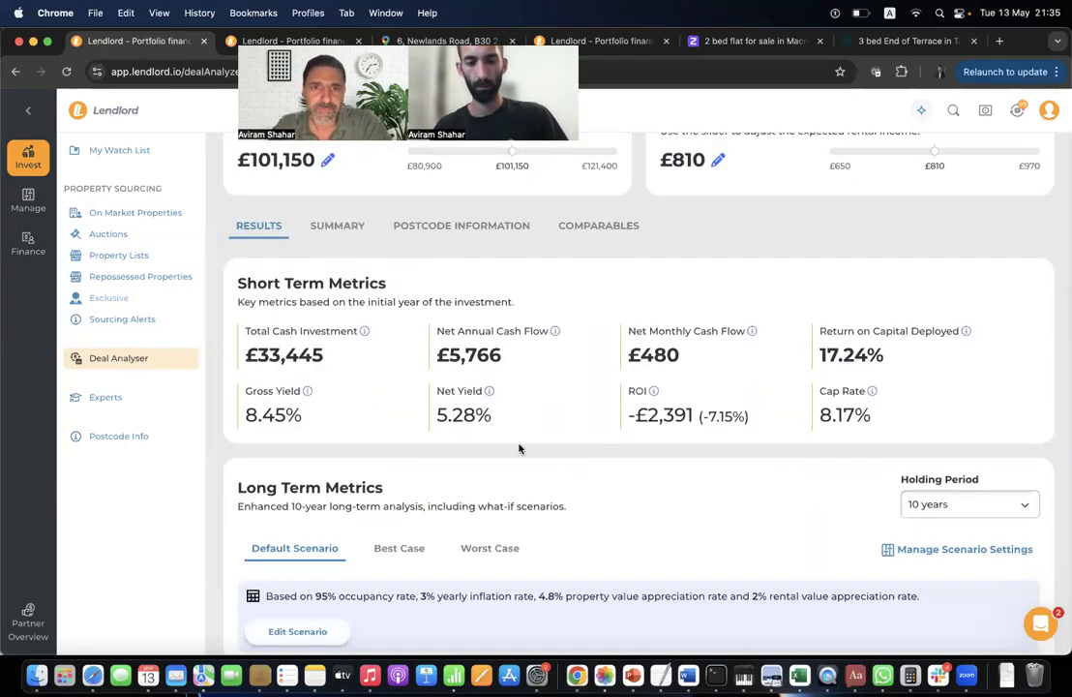
pyautogui.scroll(3, 678, 339)
pyautogui.scroll(-4, 687, 457)
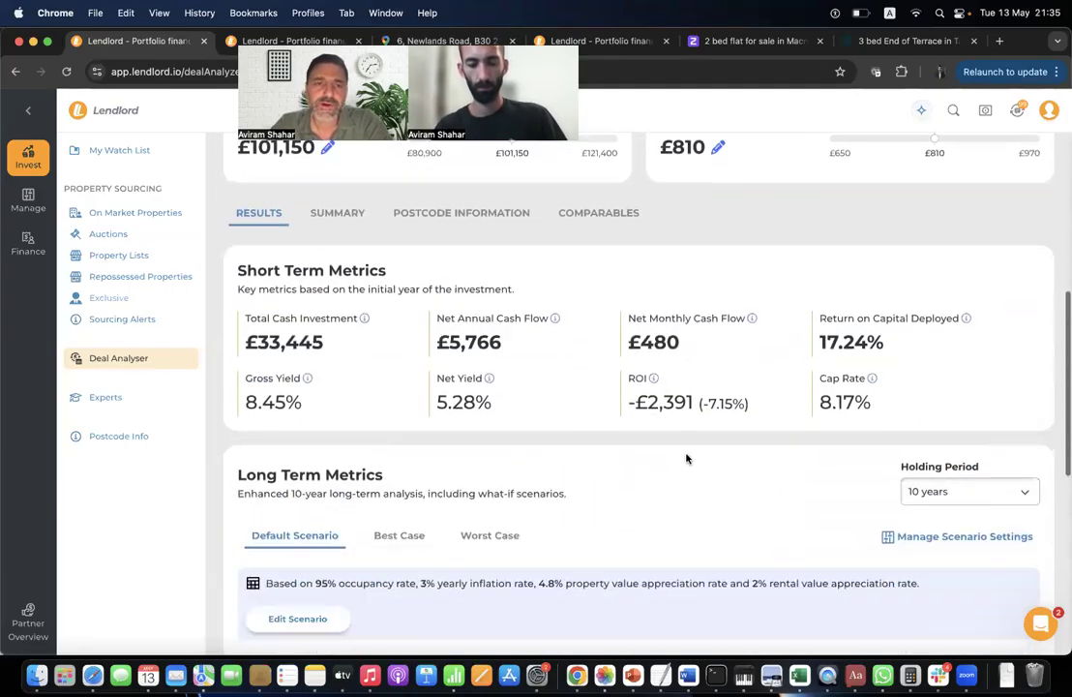
pyautogui.scroll(4, 687, 456)
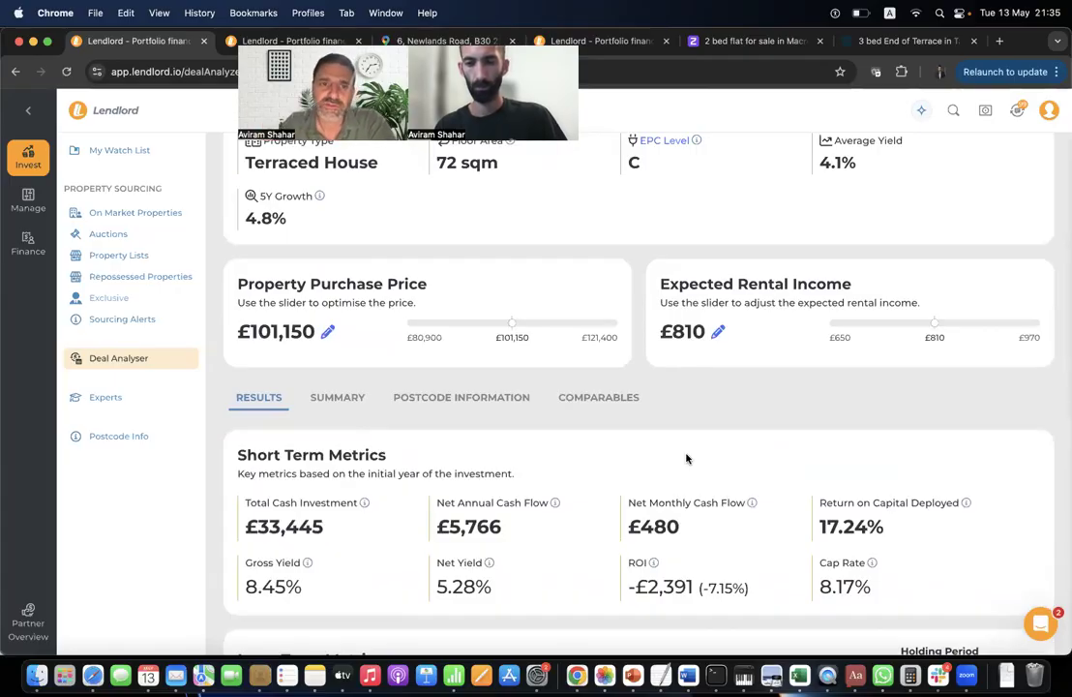
pyautogui.scroll(5, 687, 456)
pyautogui.scroll(3, 338, 411)
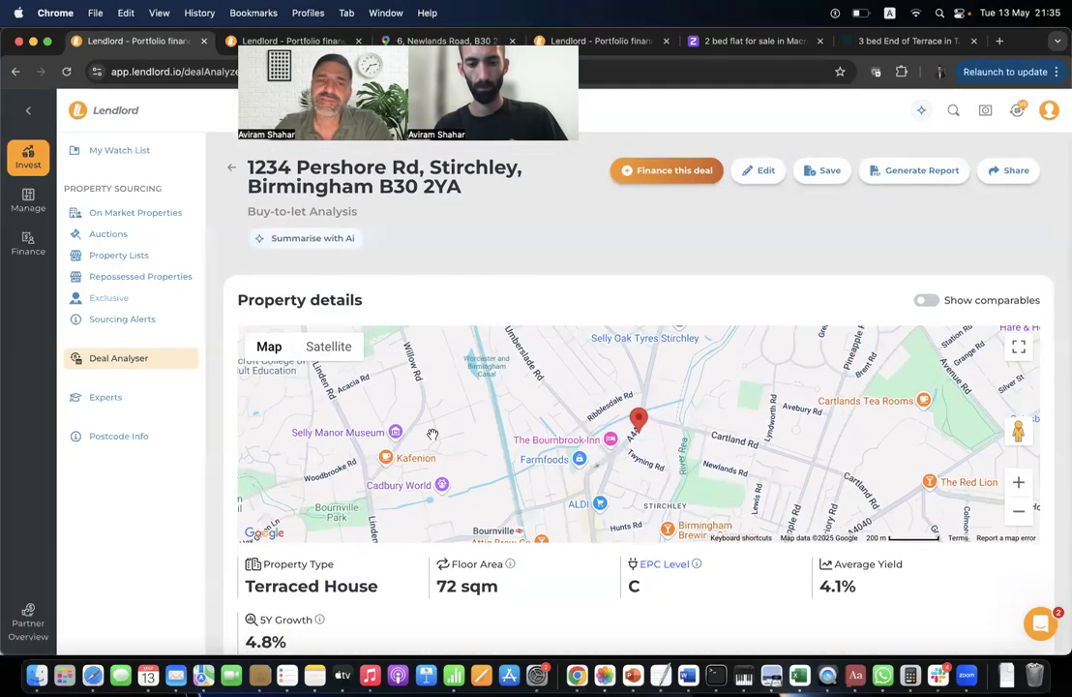
pyautogui.scroll(-3, 433, 434)
pyautogui.scroll(3, 433, 438)
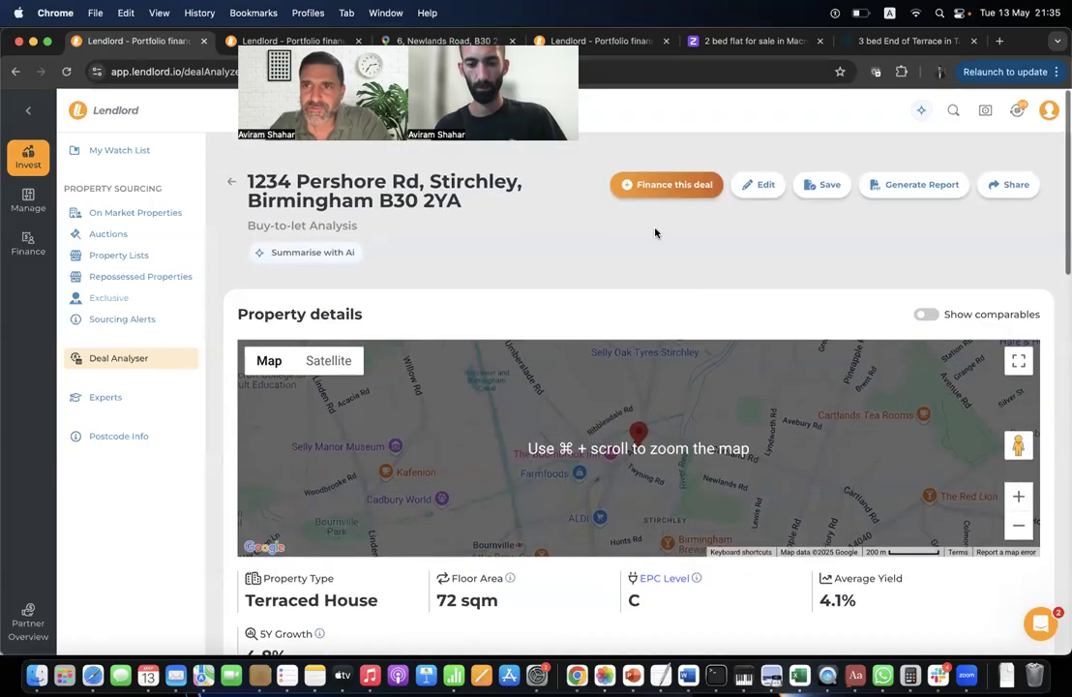
# In a new AI chat, ask 'What should be the legal fees to purchase' and enlarge the answer.
pyautogui.click(920, 109)
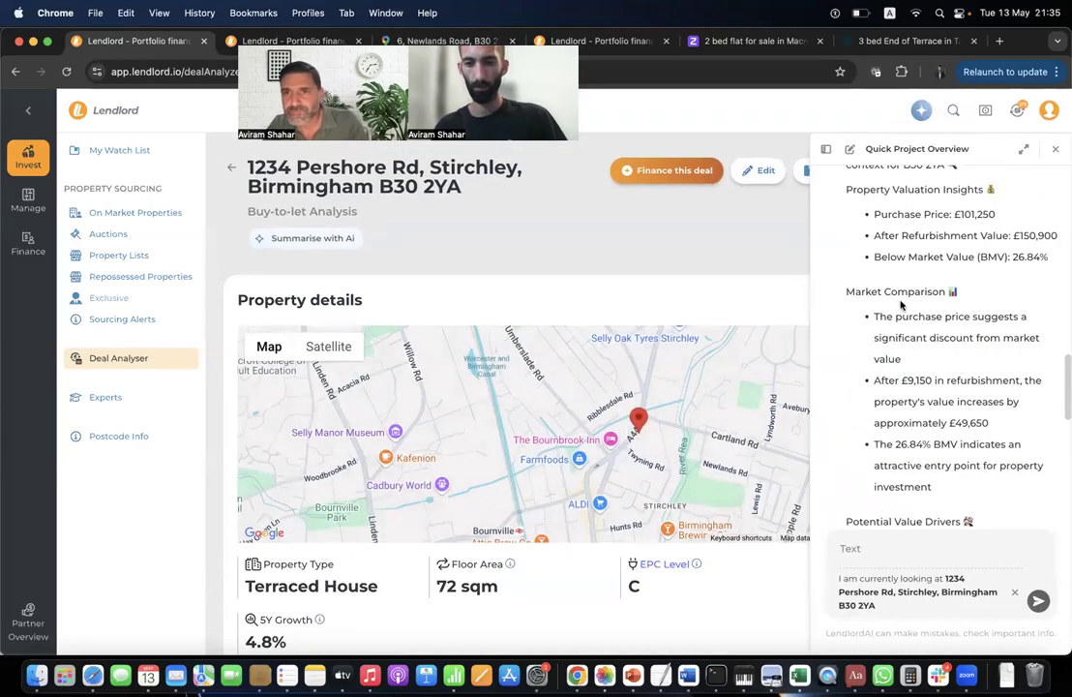
pyautogui.click(849, 150)
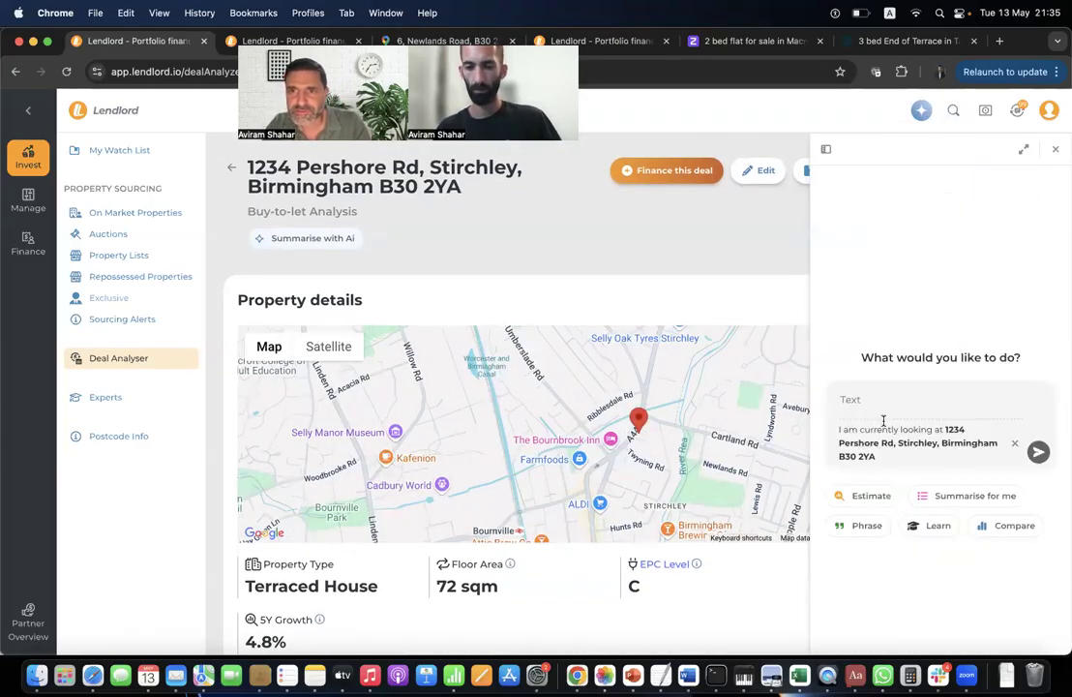
pyautogui.write('What')
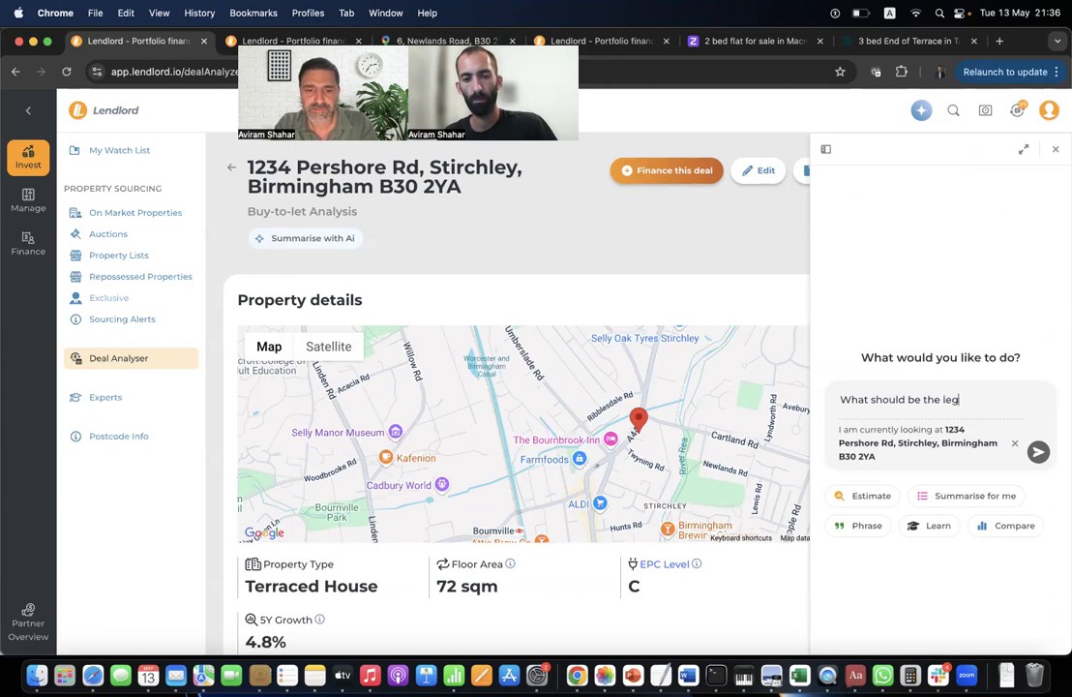
pyautogui.write('should be the legal fees to')
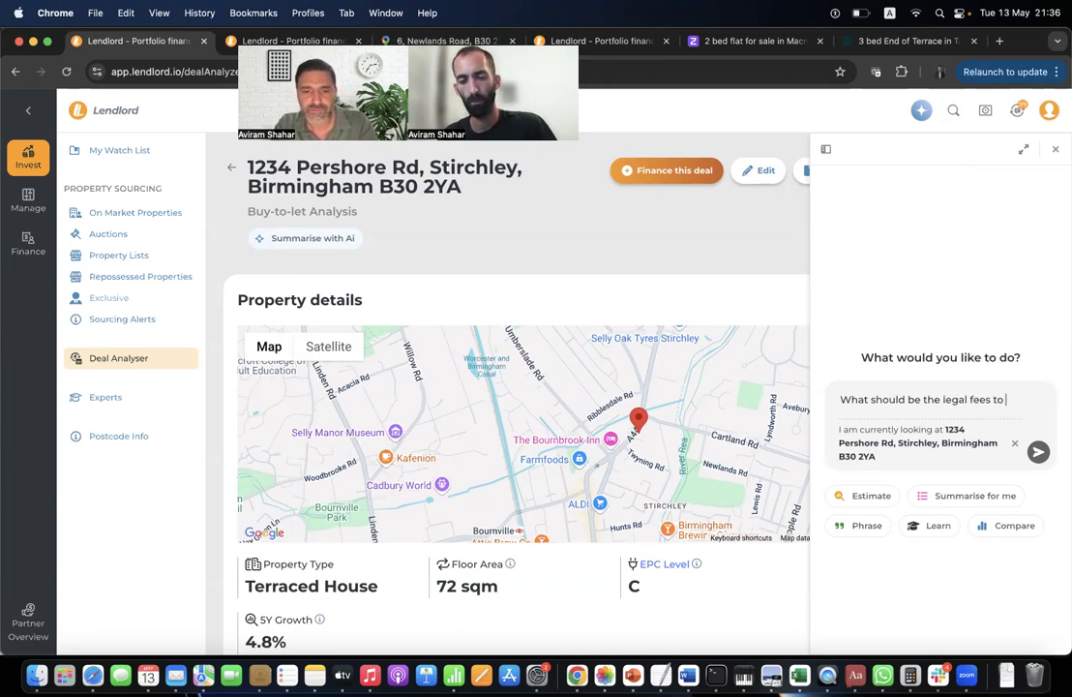
pyautogui.write(' purchase this property?')
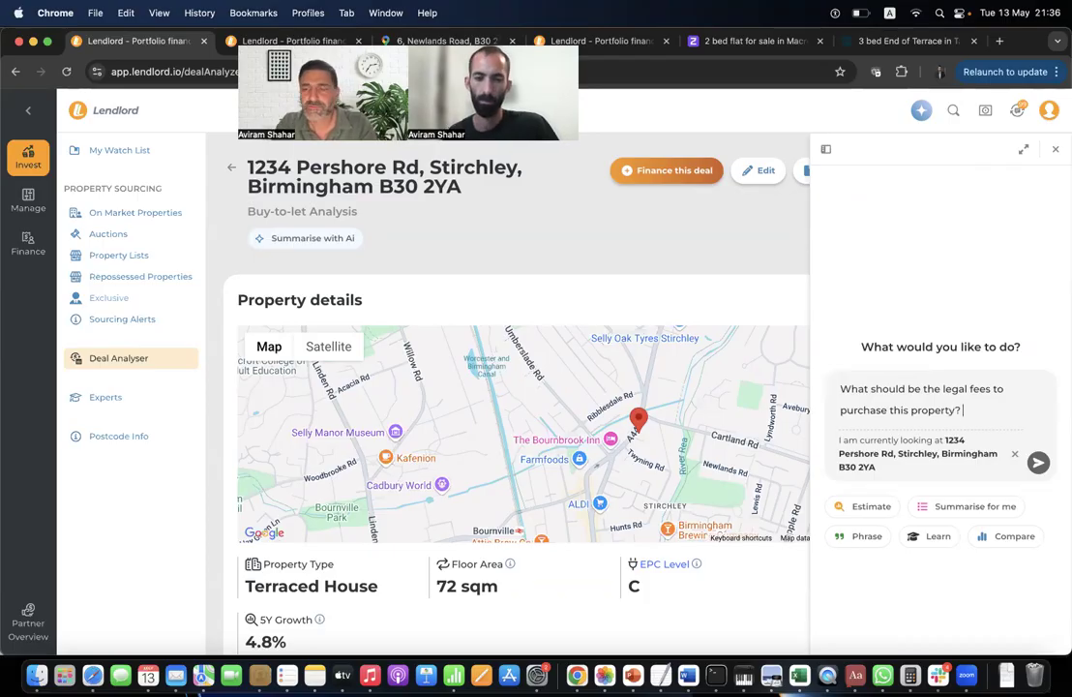
pyautogui.press('Return')
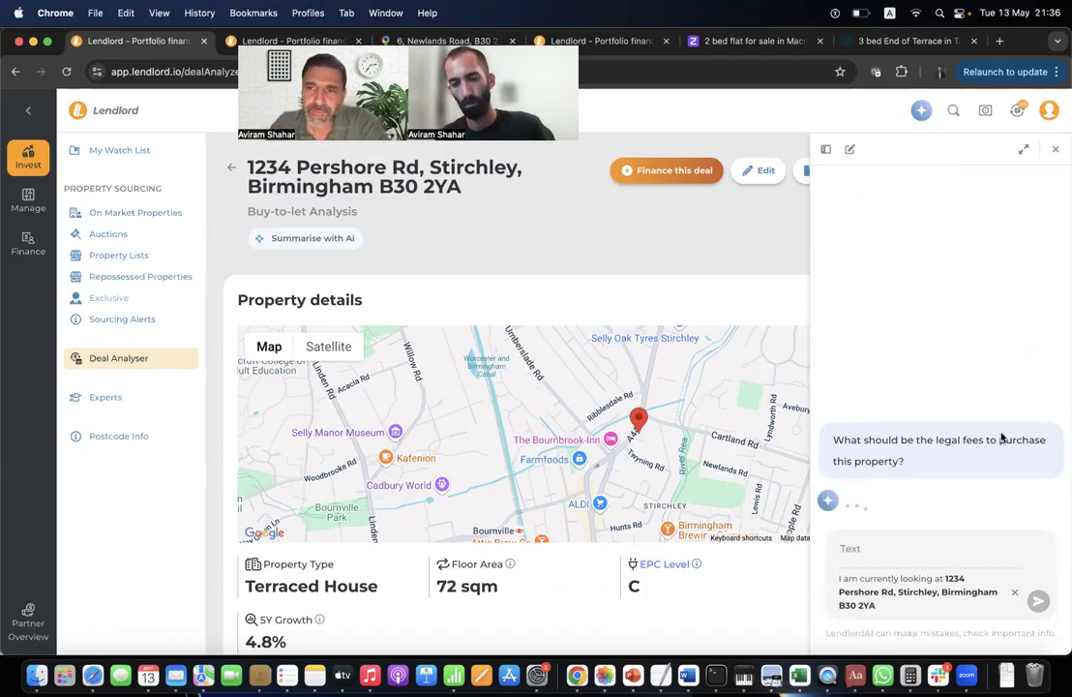
pyautogui.scroll(-10, 1001, 440)
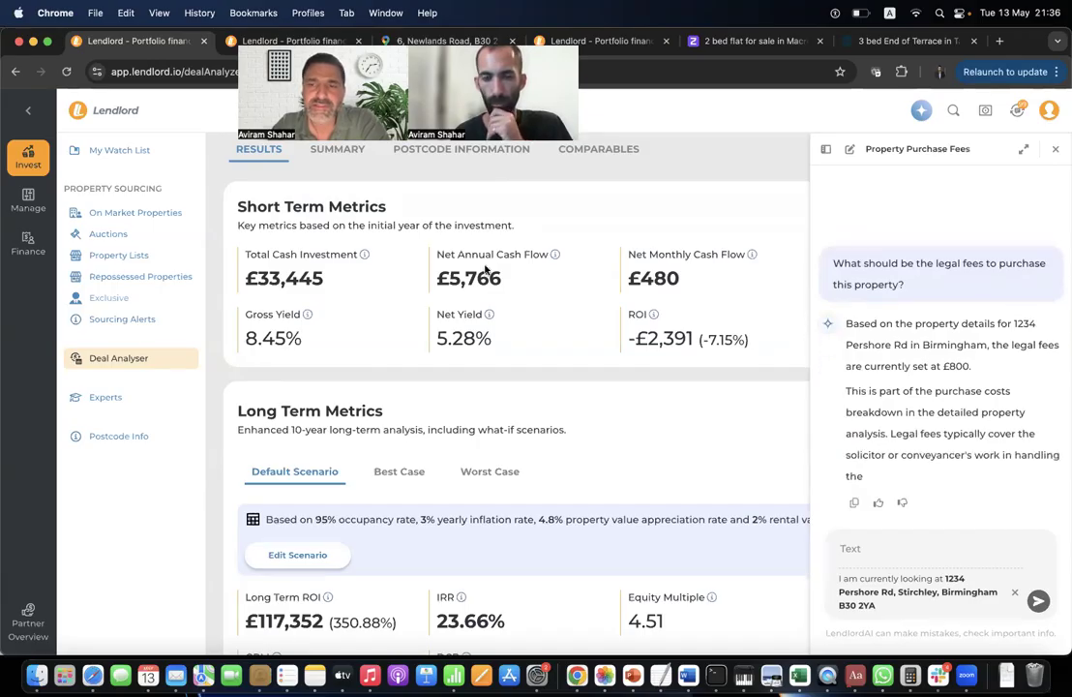
pyautogui.scroll(5, 522, 354)
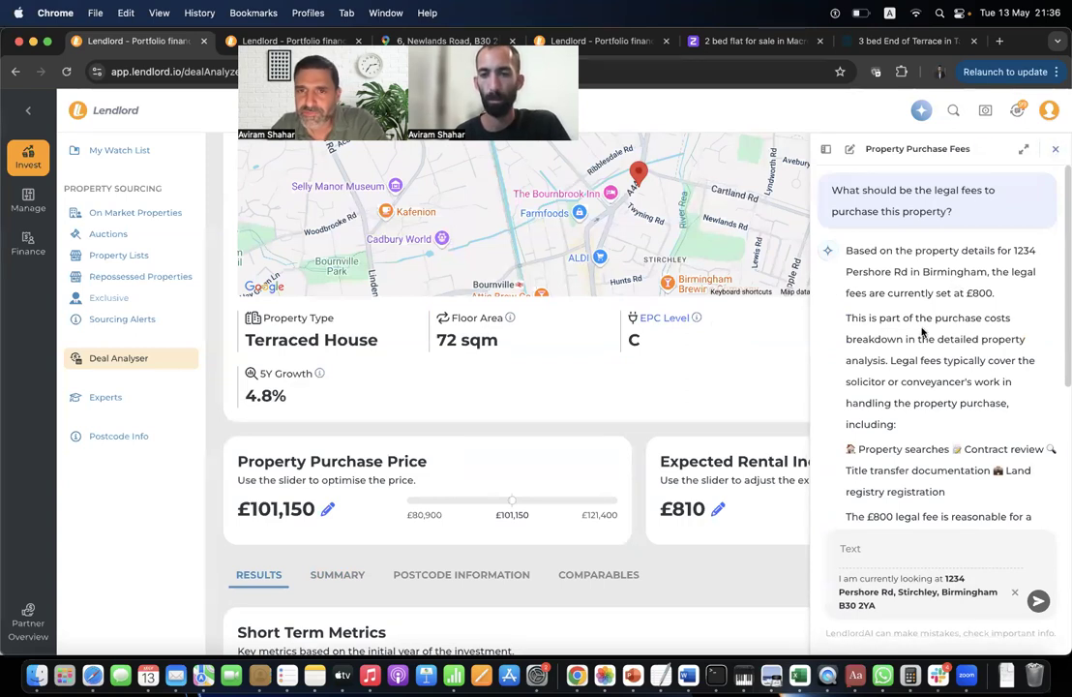
pyautogui.click(1024, 148)
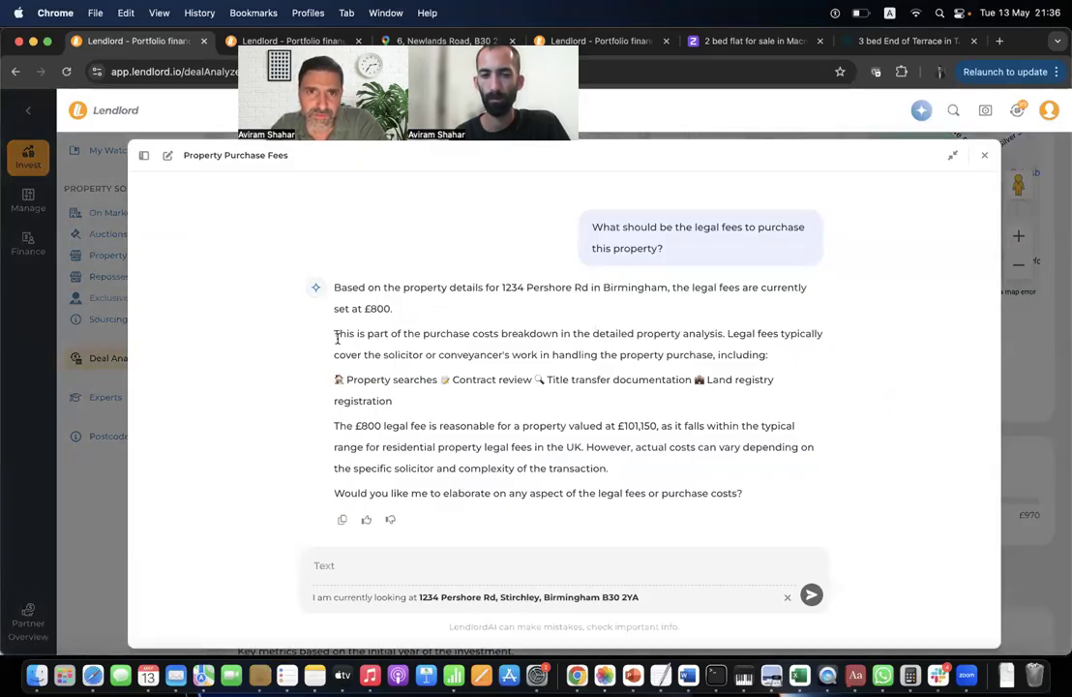
pyautogui.moveTo(363, 312); pyautogui.dragTo(372, 334)
pyautogui.click(381, 309)
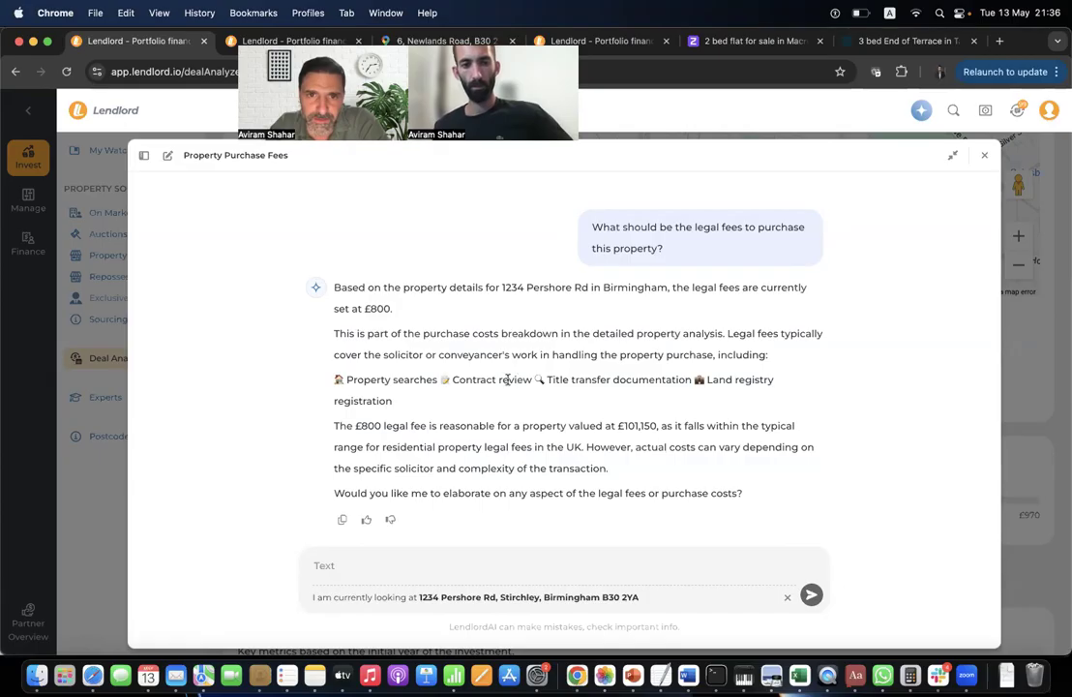
pyautogui.moveTo(429, 428); pyautogui.dragTo(657, 437)
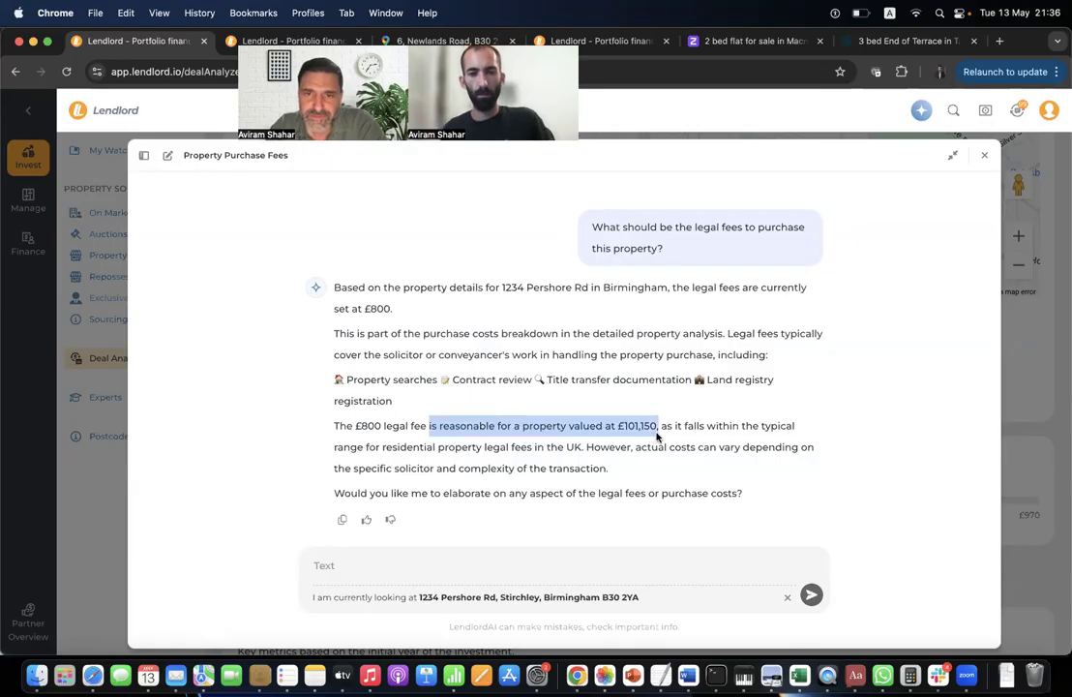
pyautogui.click(606, 455)
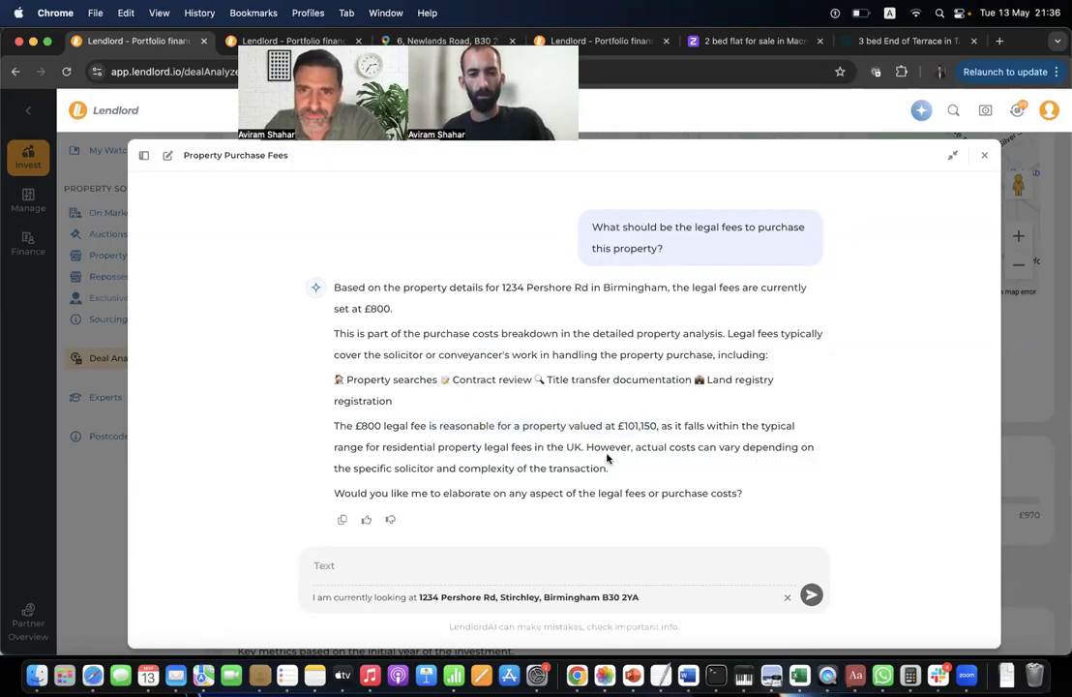
pyautogui.moveTo(525, 489); pyautogui.dragTo(513, 447)
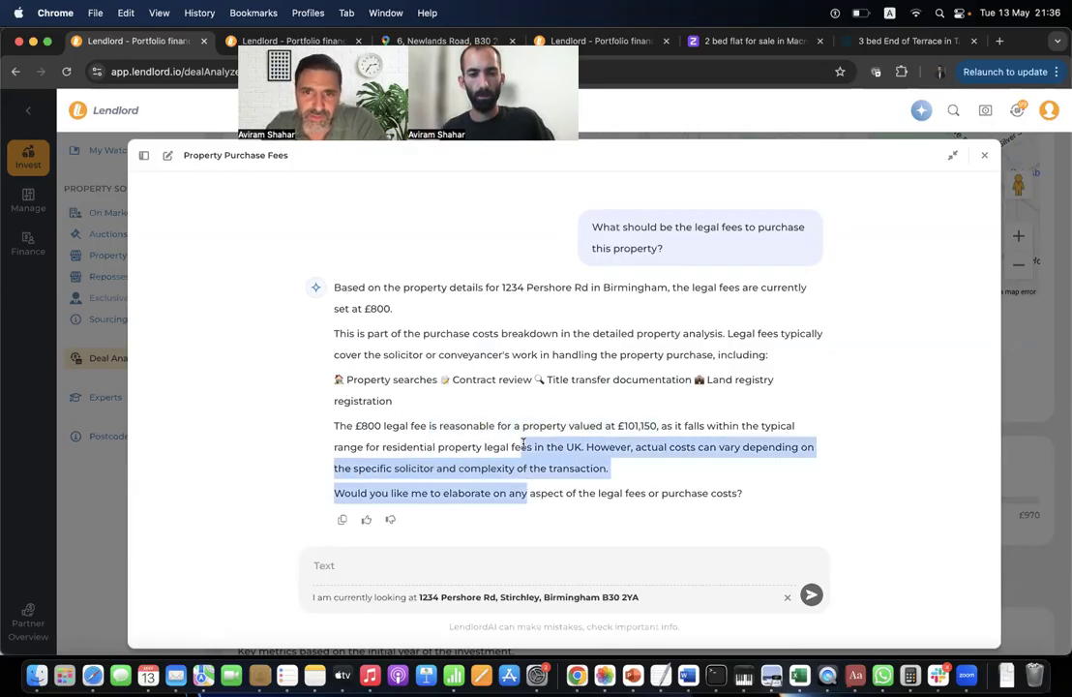
pyautogui.click(536, 463)
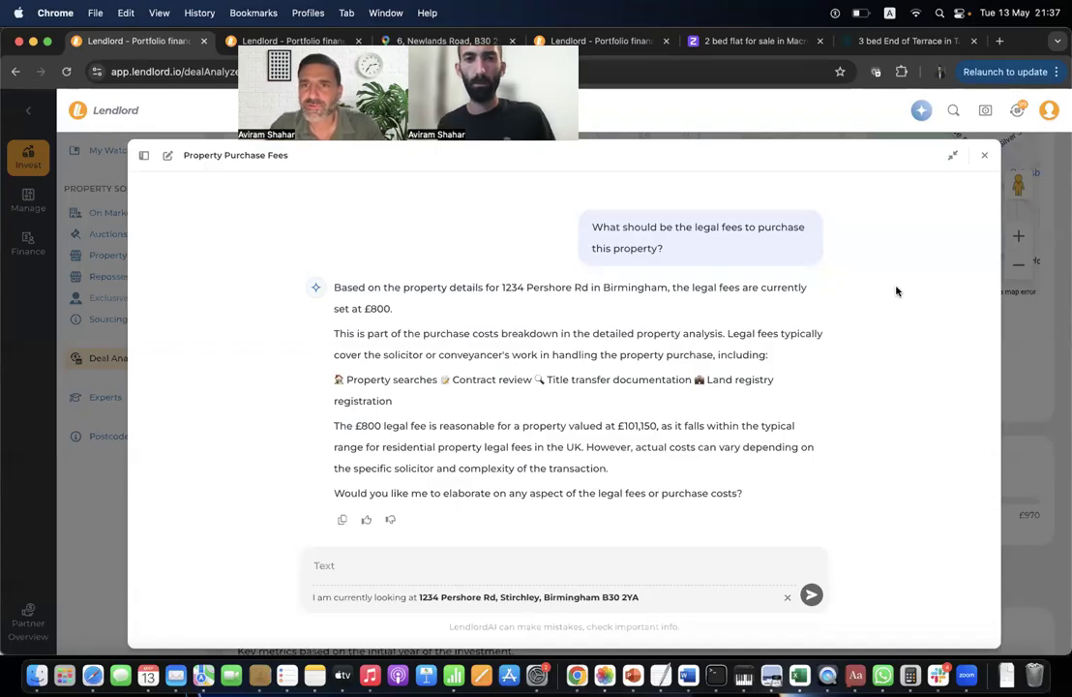
# Close the AI chat and point out the 4.1% Average Yield figure.
pyautogui.click(985, 158)
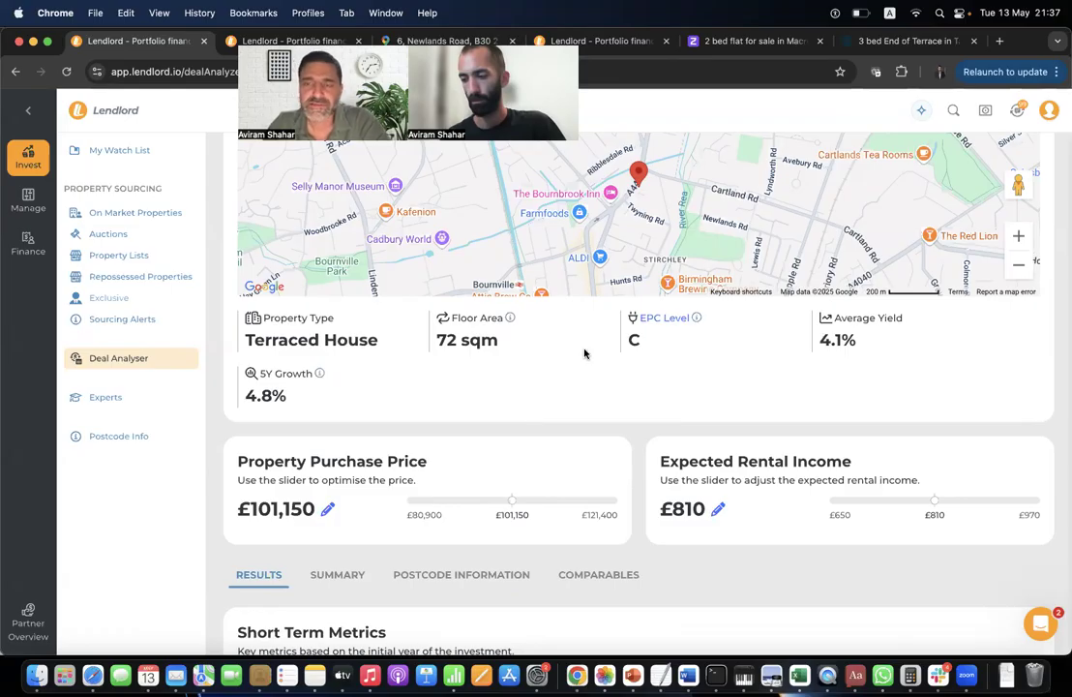
pyautogui.doubleClick(835, 339)
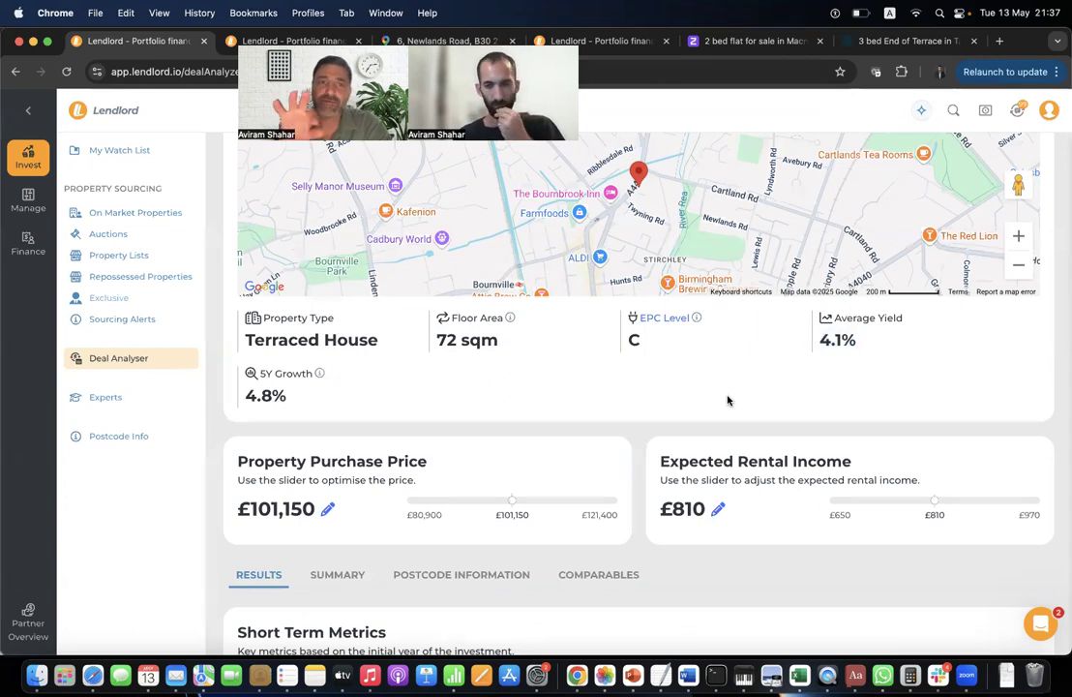
pyautogui.doubleClick(838, 342)
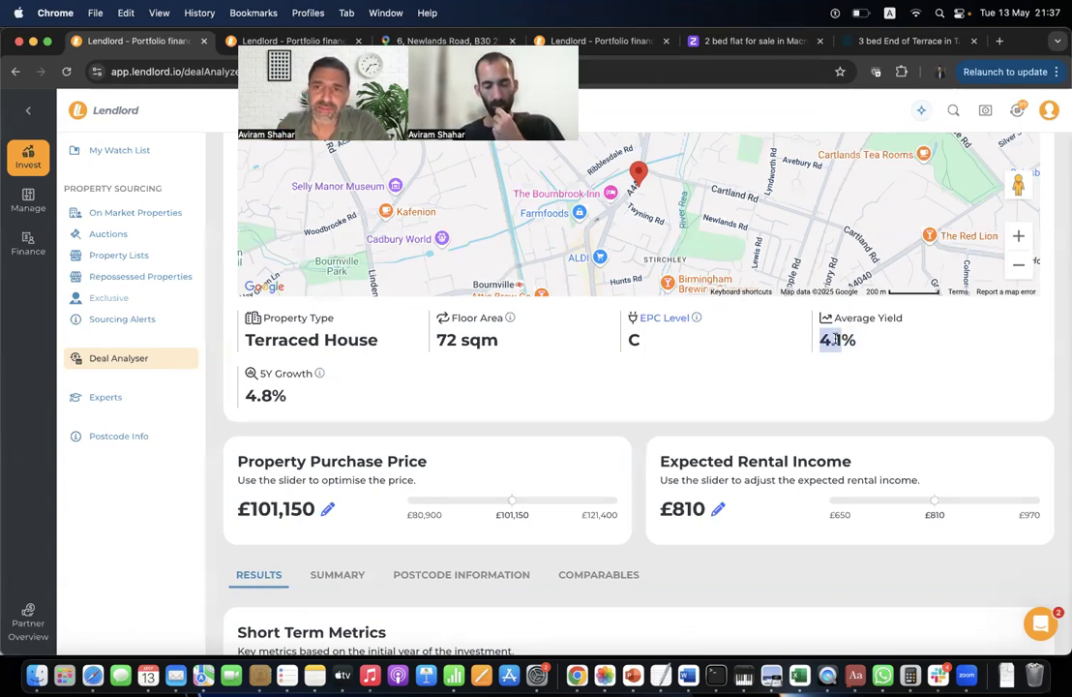
pyautogui.click(770, 380)
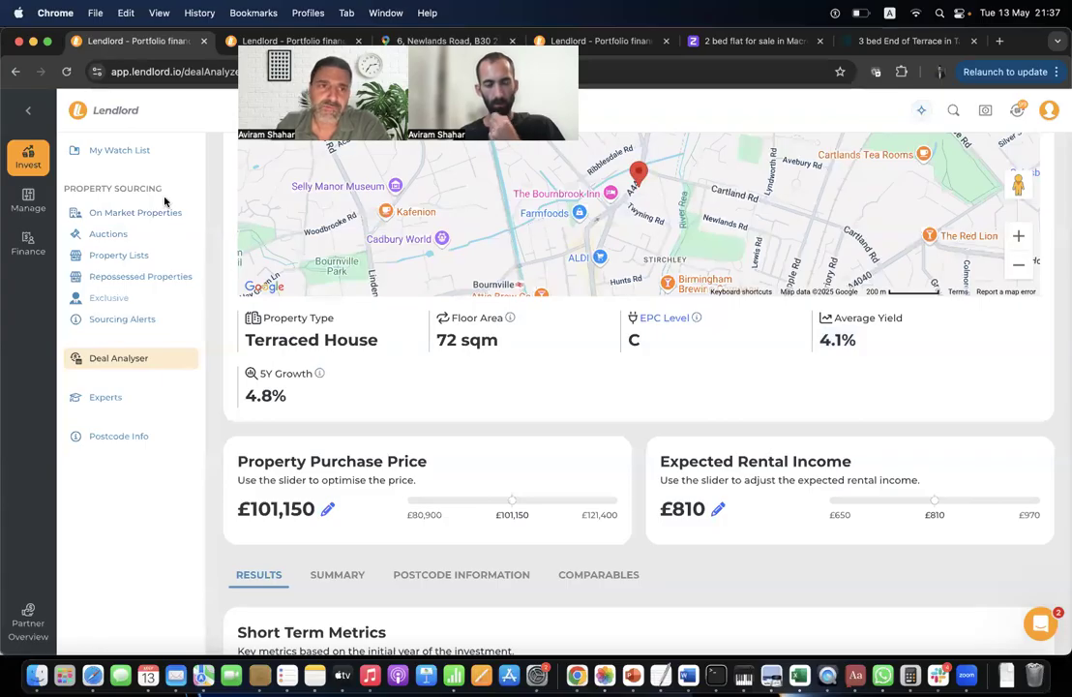
# Open the Roccoco House listing's rental deal analysis and note its £5,933 expected rental income.
pyautogui.click(137, 214)
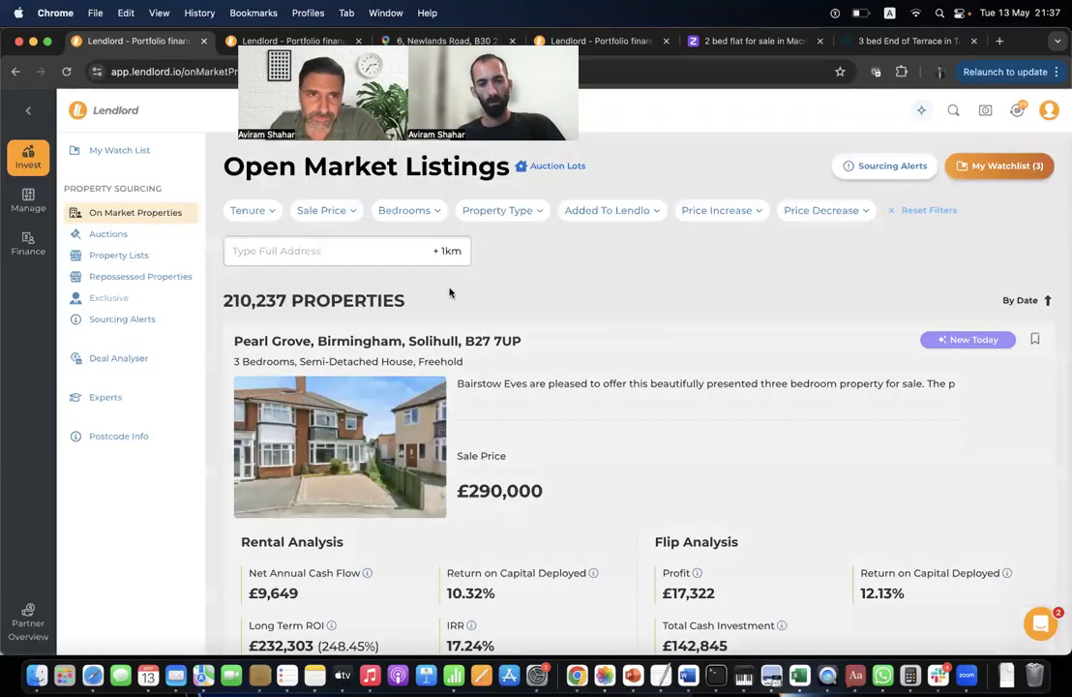
pyautogui.click(501, 434)
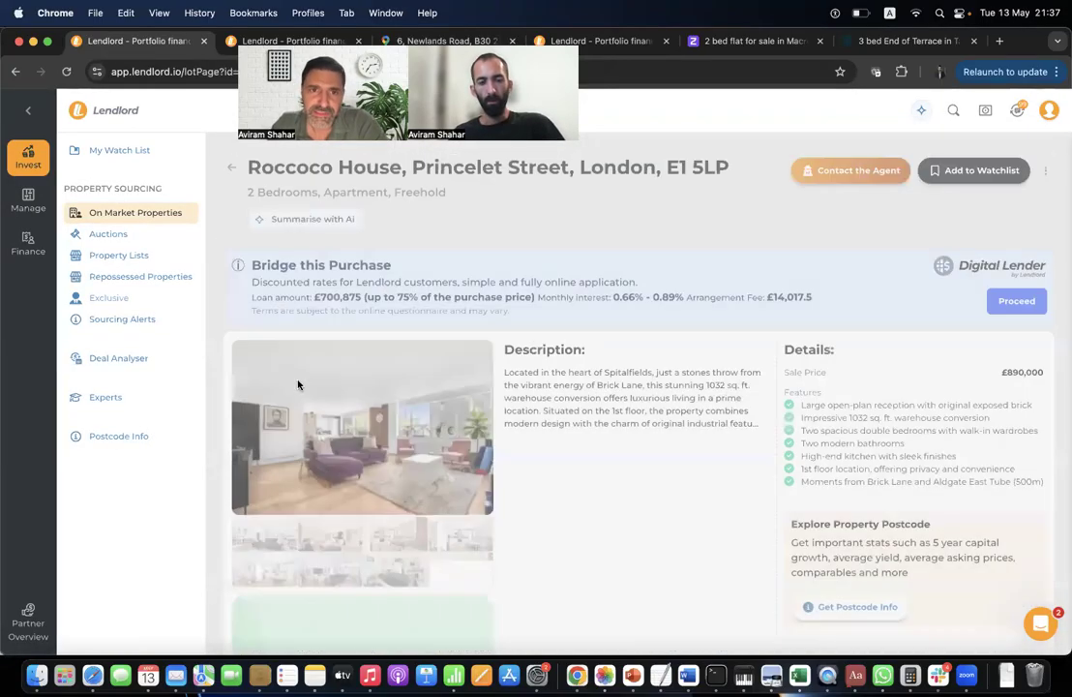
pyautogui.scroll(-5, 347, 527)
pyautogui.scroll(-3, 346, 527)
pyautogui.click(271, 571)
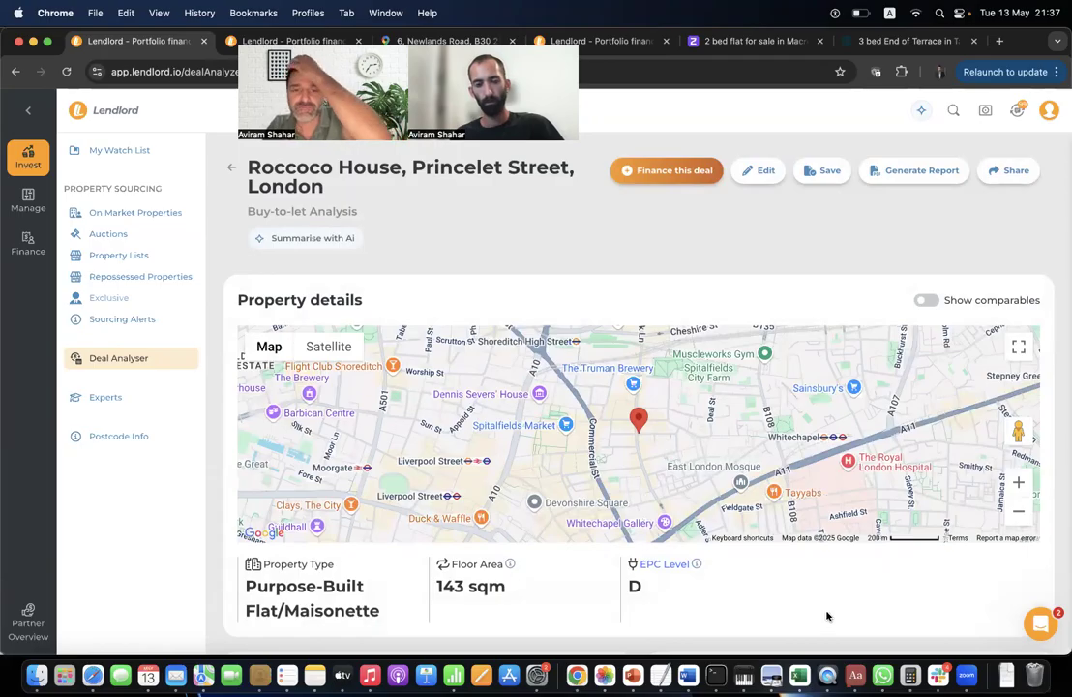
pyautogui.scroll(-2, 801, 580)
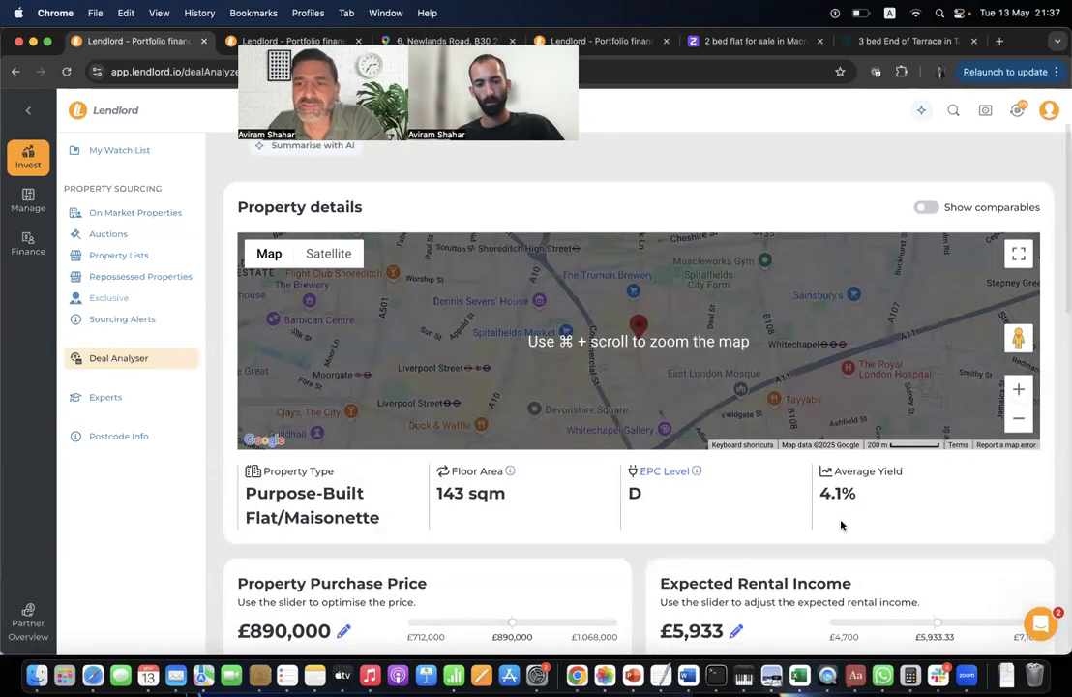
pyautogui.scroll(-3, 672, 541)
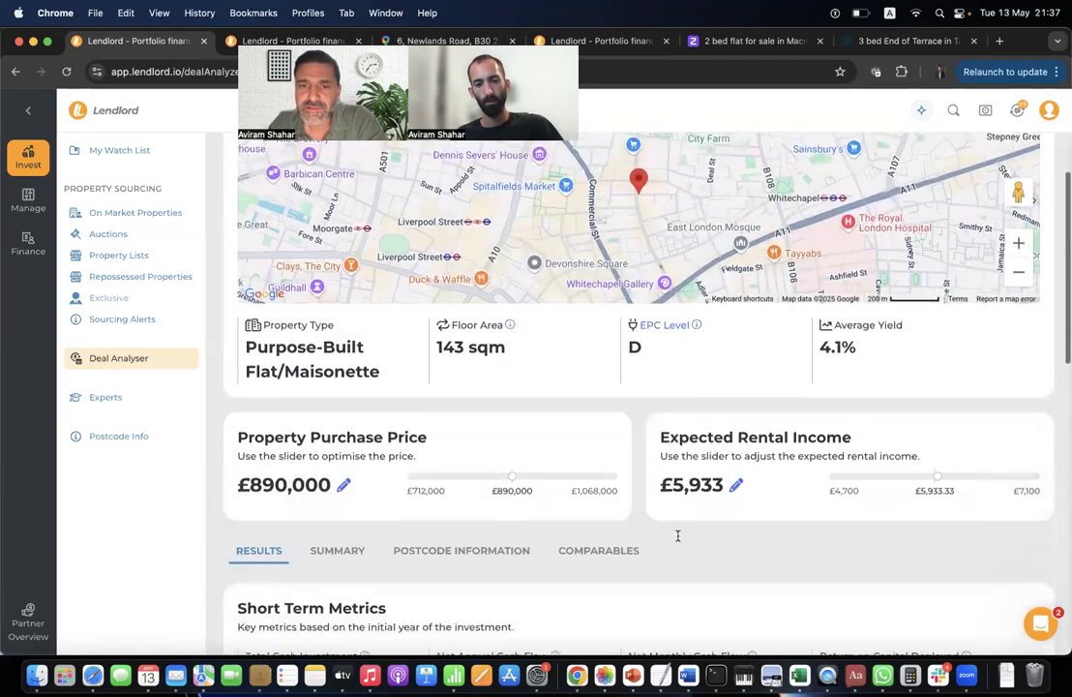
pyautogui.doubleClick(675, 545)
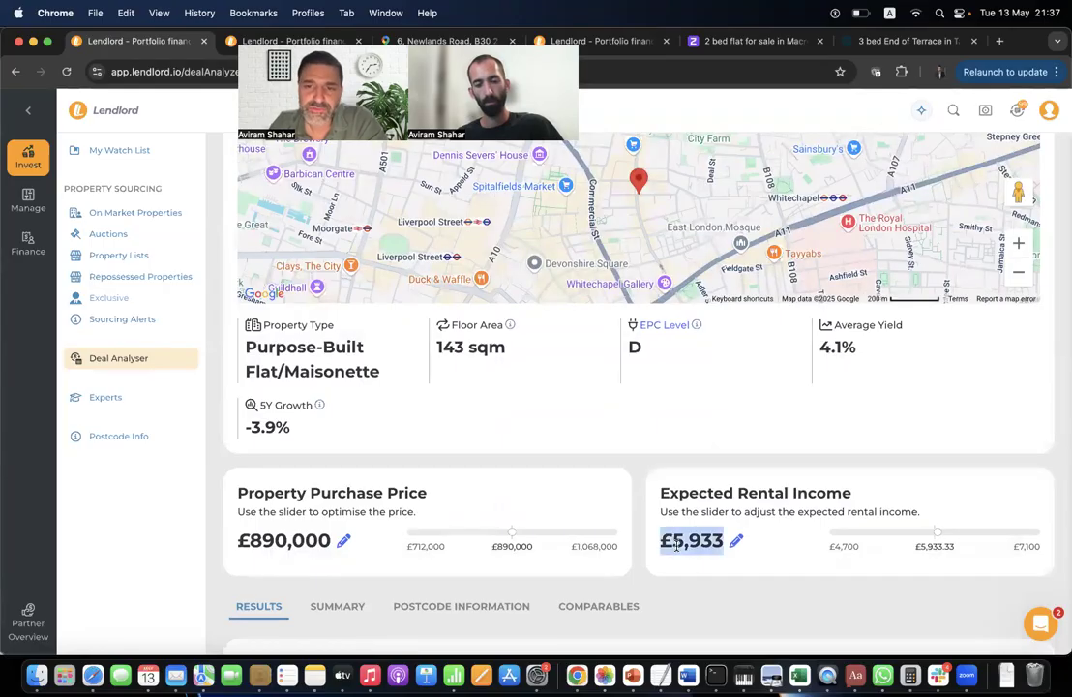
pyautogui.click(666, 547)
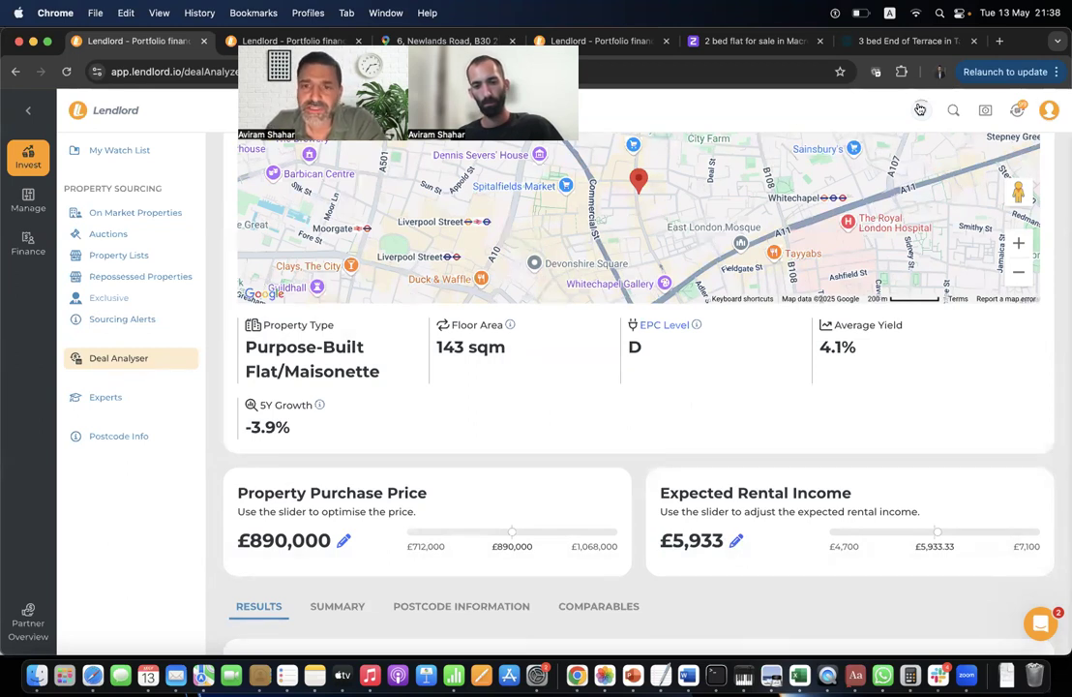
# Scroll back up and return to the blank Deal Analyser form.
pyautogui.scroll(-2, 776, 539)
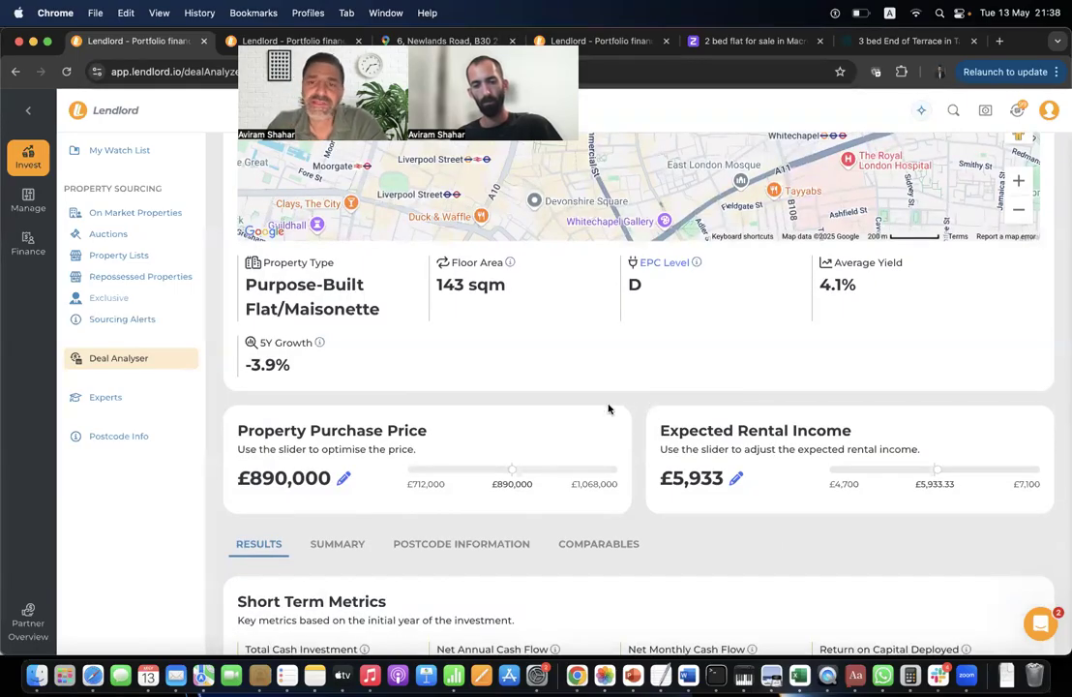
pyautogui.scroll(1, 476, 359)
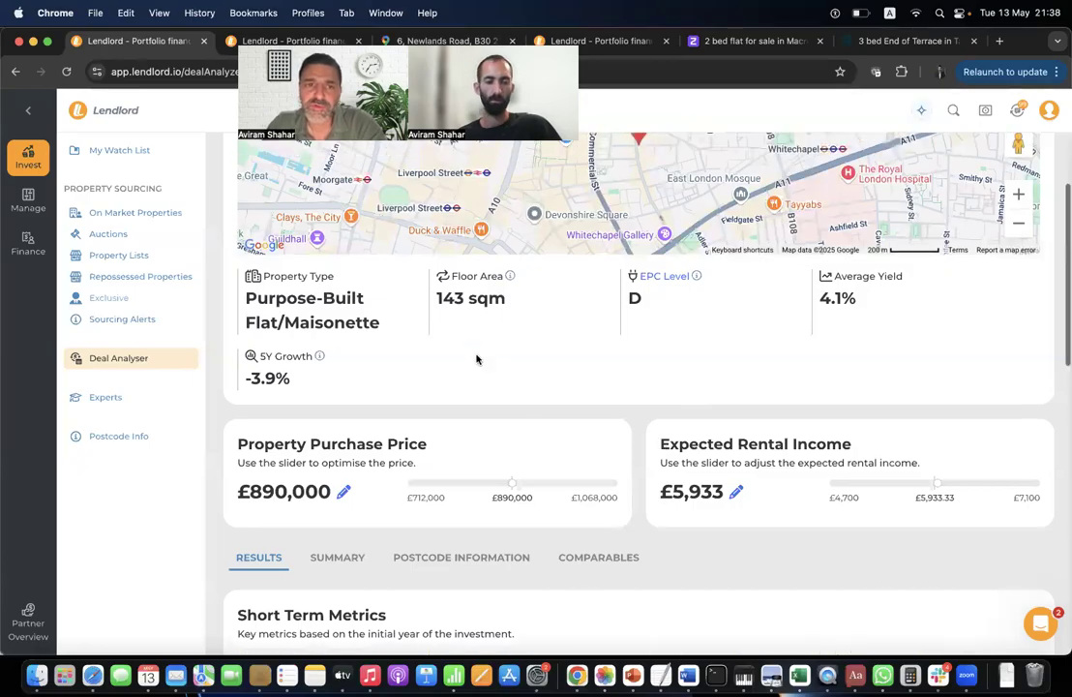
pyautogui.scroll(3, 476, 359)
pyautogui.scroll(5, 492, 492)
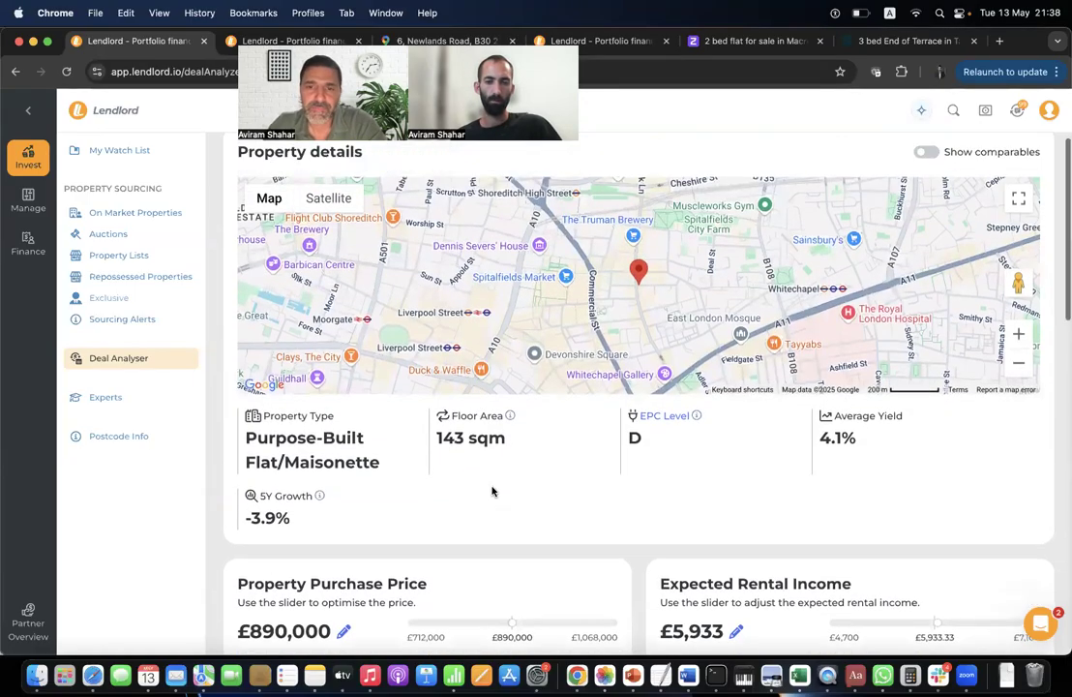
pyautogui.click(237, 172)
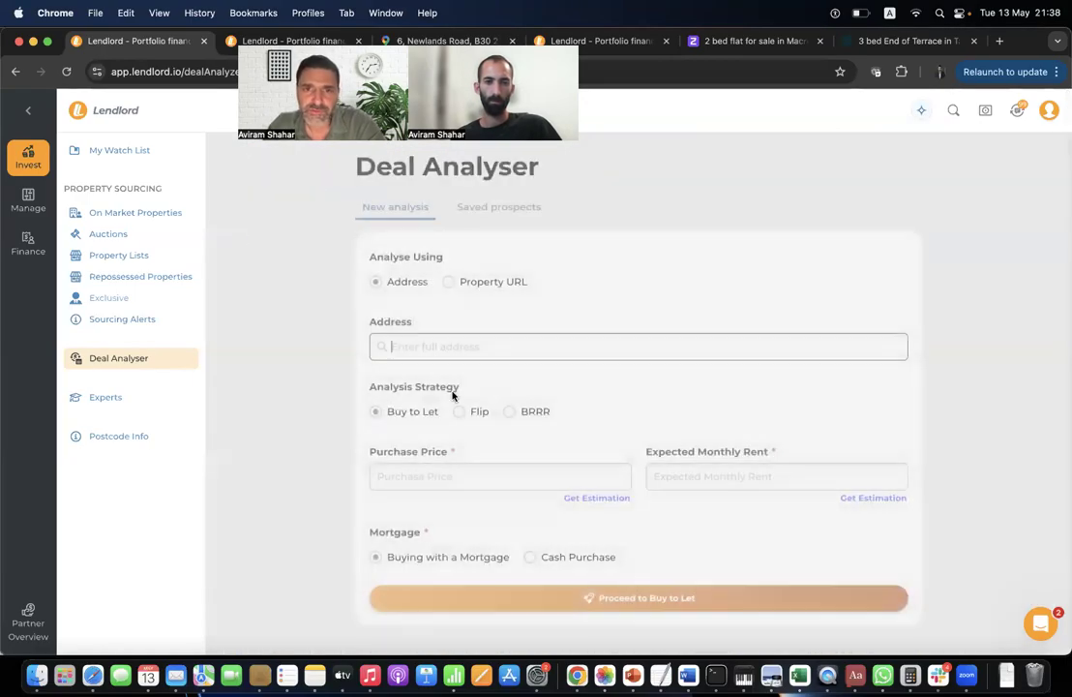
# Try the rental estimator with a 110 internal area, then close it without estimating.
pyautogui.tripleClick(735, 452)
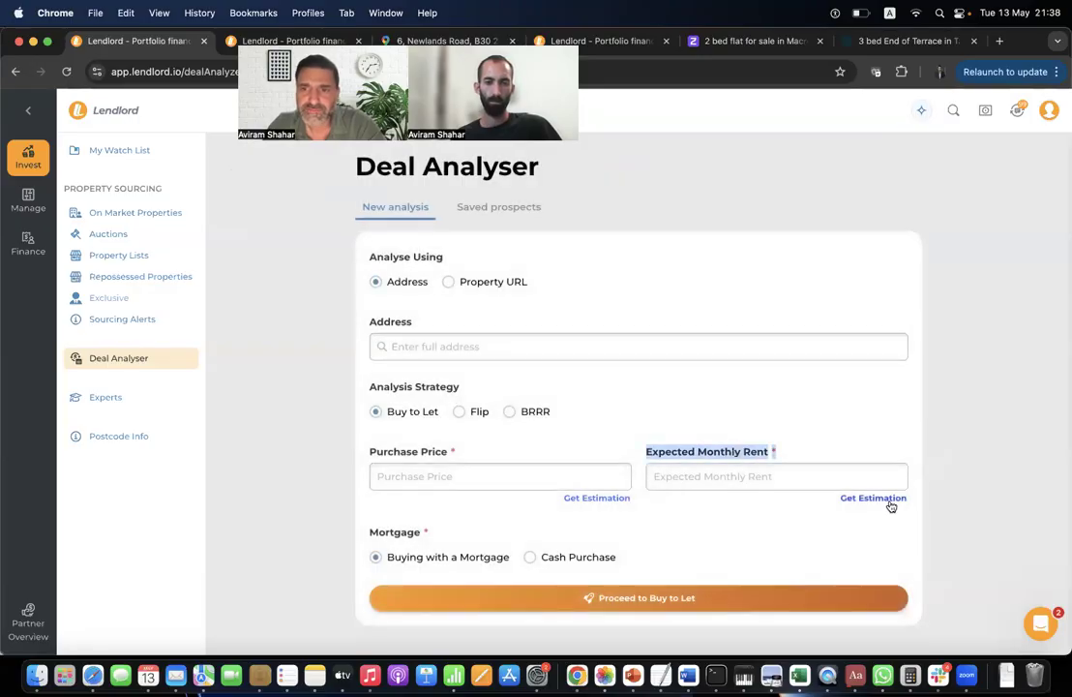
pyautogui.click(873, 497)
pyautogui.click(446, 378)
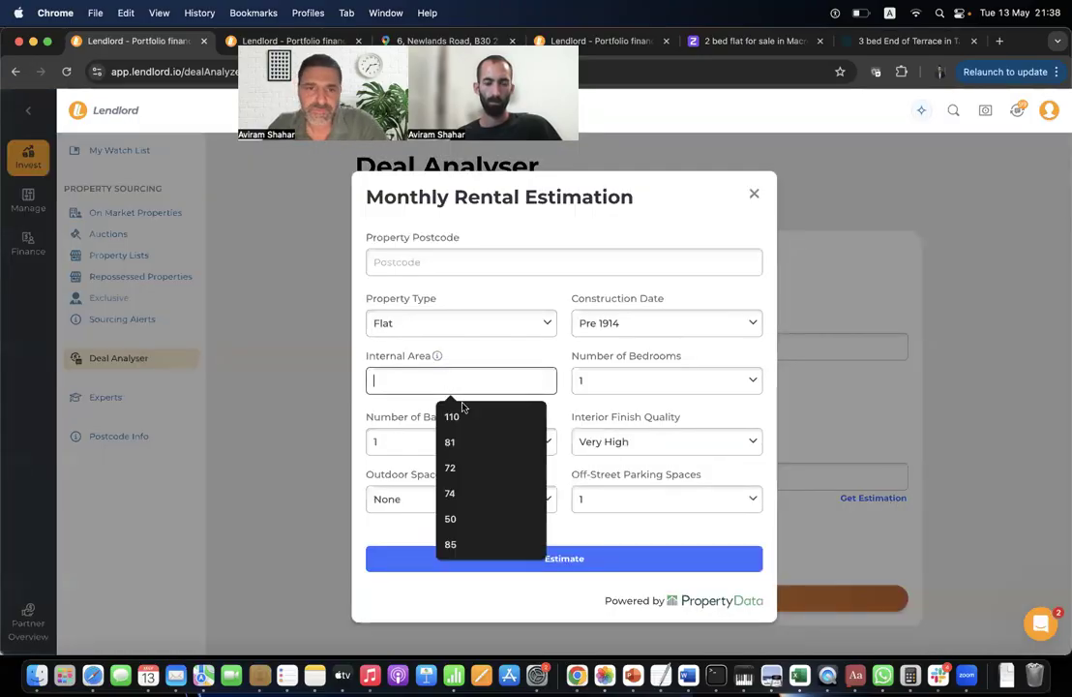
pyautogui.click(451, 414)
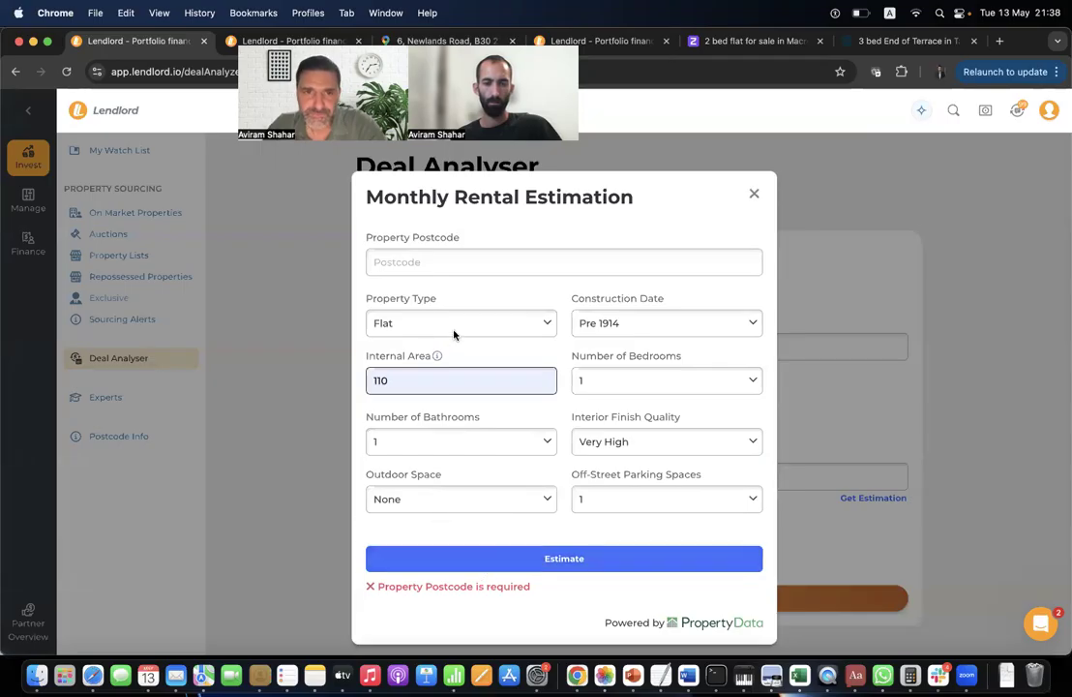
pyautogui.click(469, 260)
pyautogui.click(754, 195)
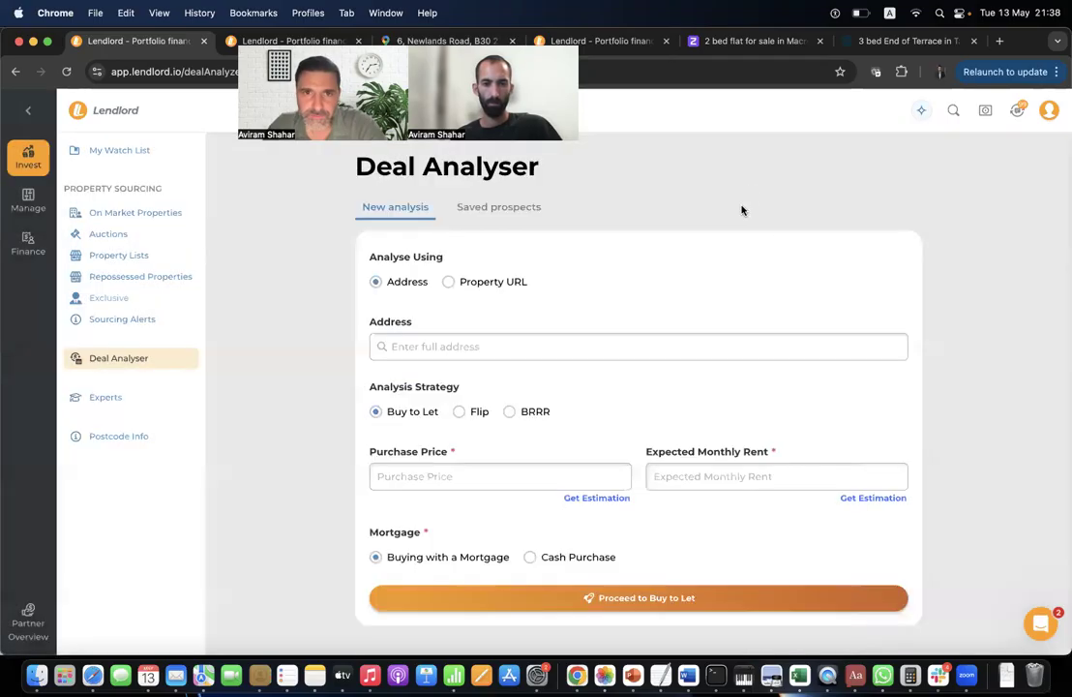
# Choose the Birmingham property address and save the £836.26 estimated monthly rent.
pyautogui.click(411, 346)
pyautogui.write('1243')
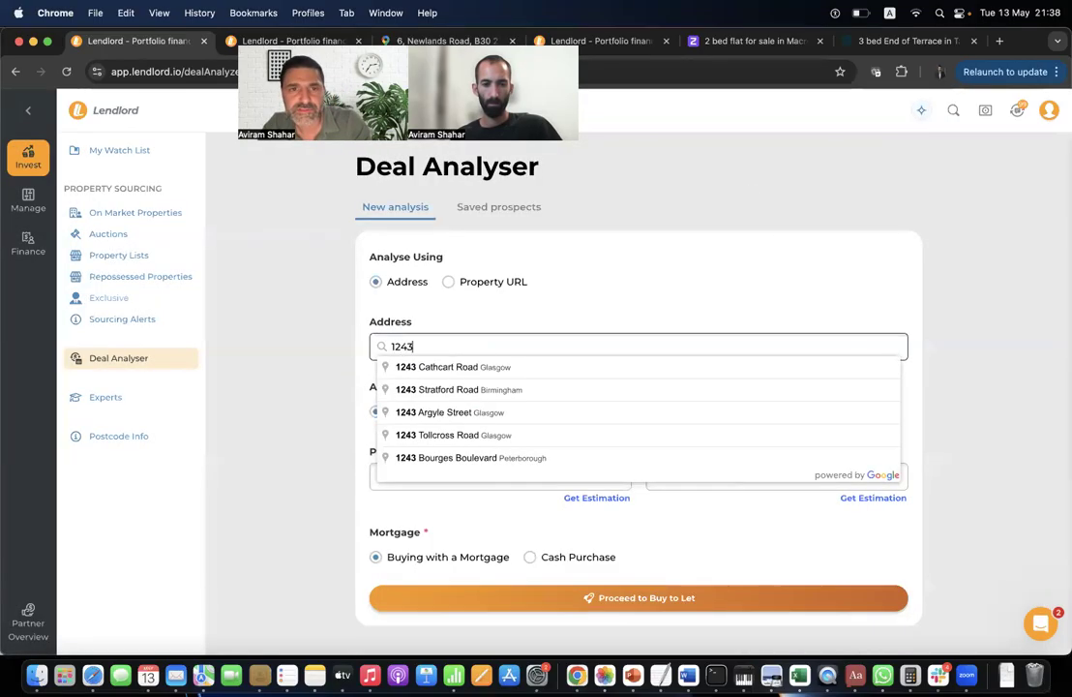
pyautogui.click(443, 394)
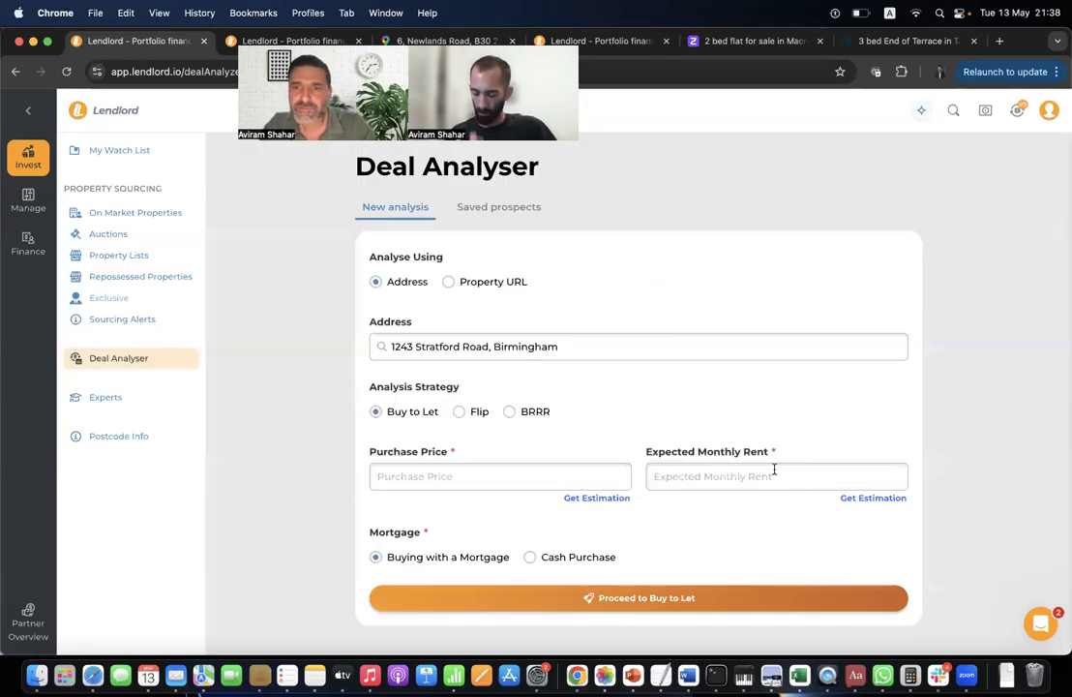
pyautogui.click(895, 502)
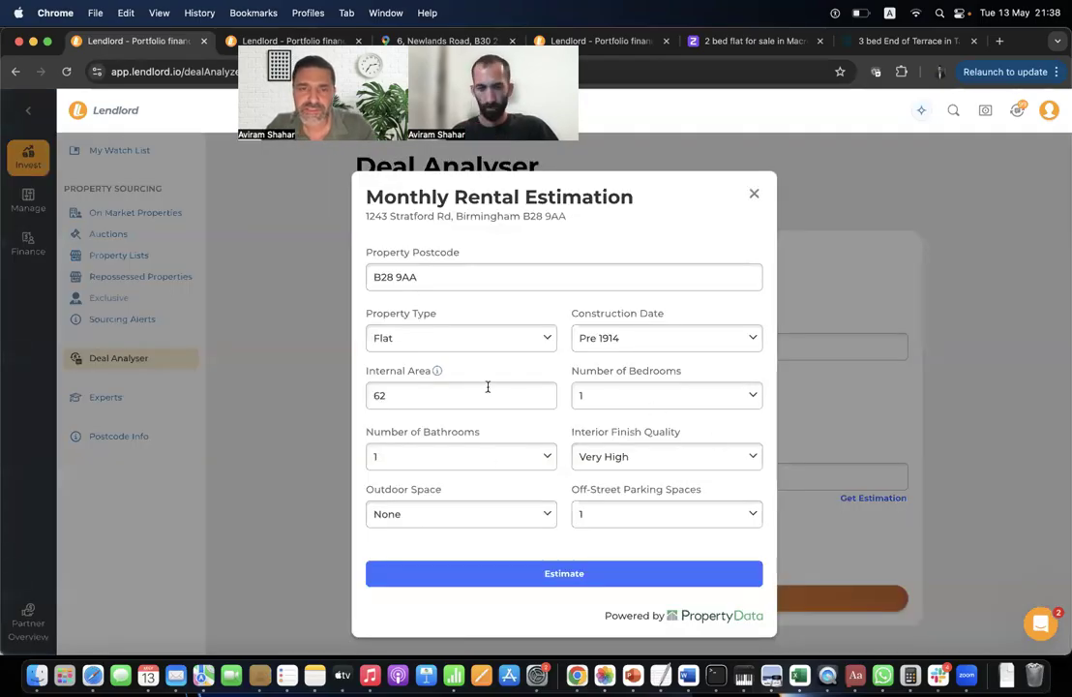
pyautogui.click(517, 580)
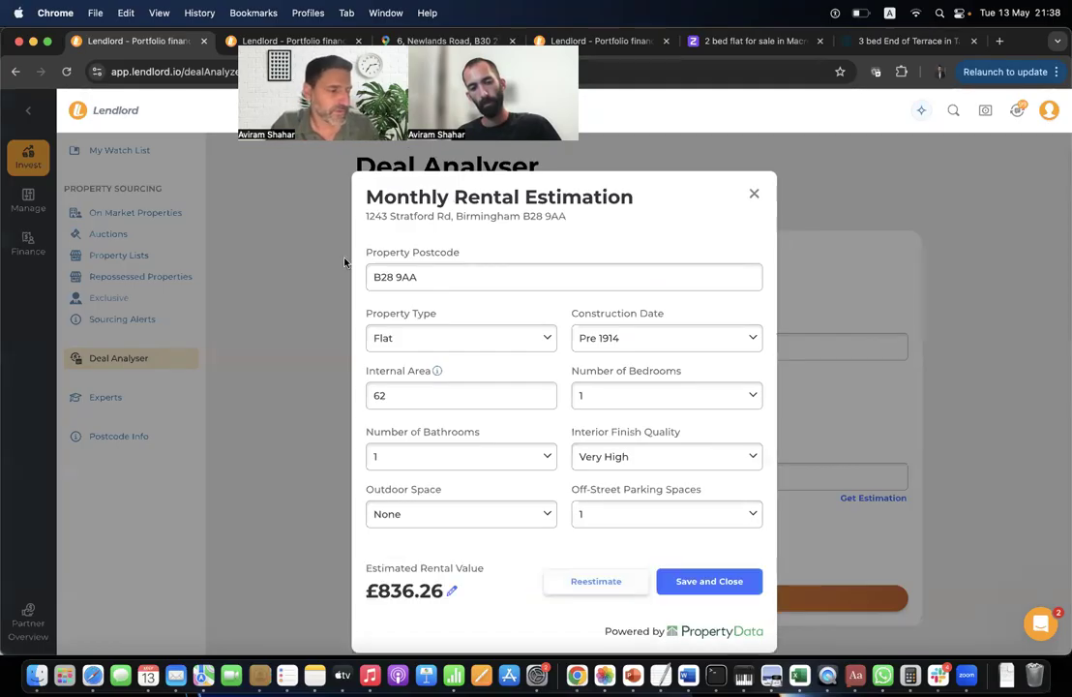
pyautogui.tripleClick(398, 595)
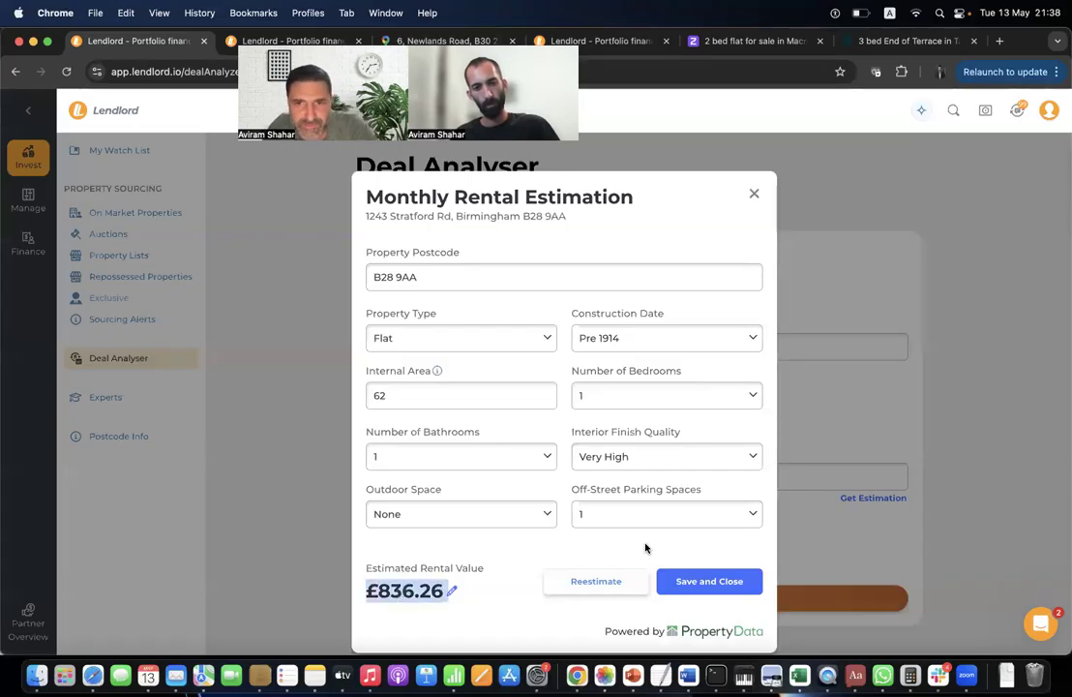
pyautogui.click(491, 562)
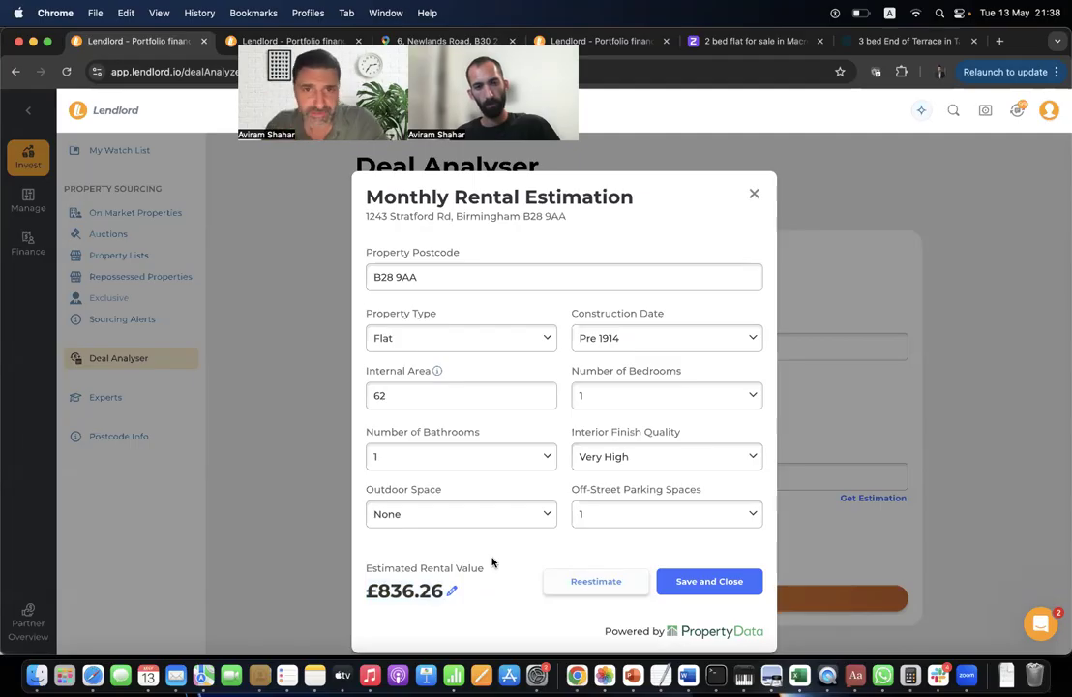
pyautogui.click(711, 581)
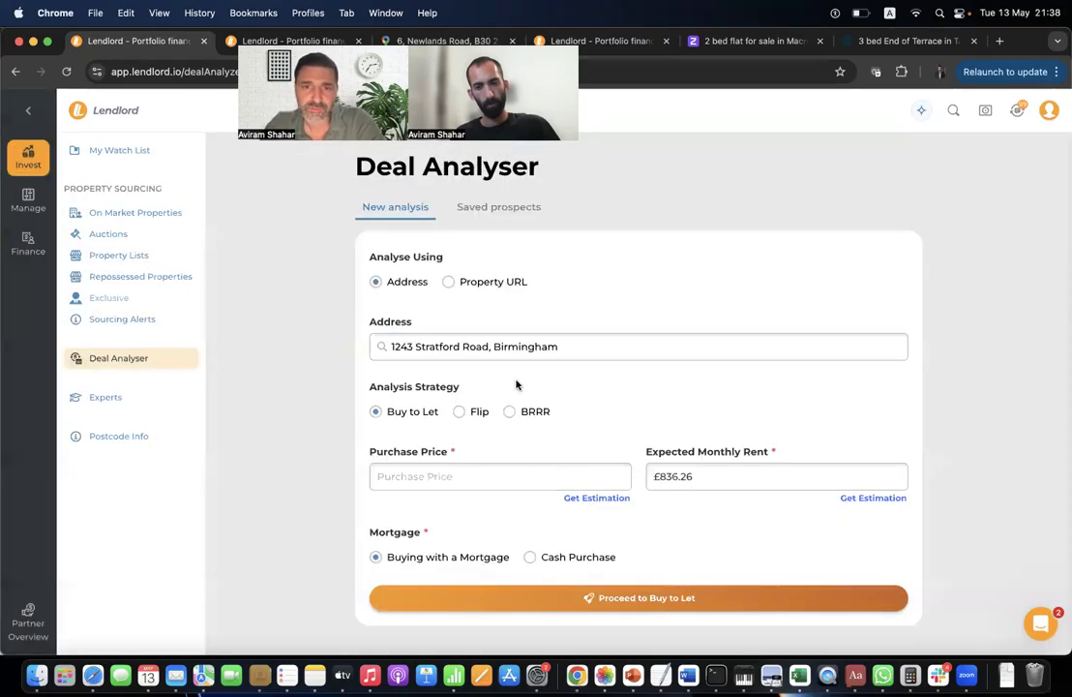
# Set the purchase price to £100,000 and recheck the rental estimation.
pyautogui.click(500, 474)
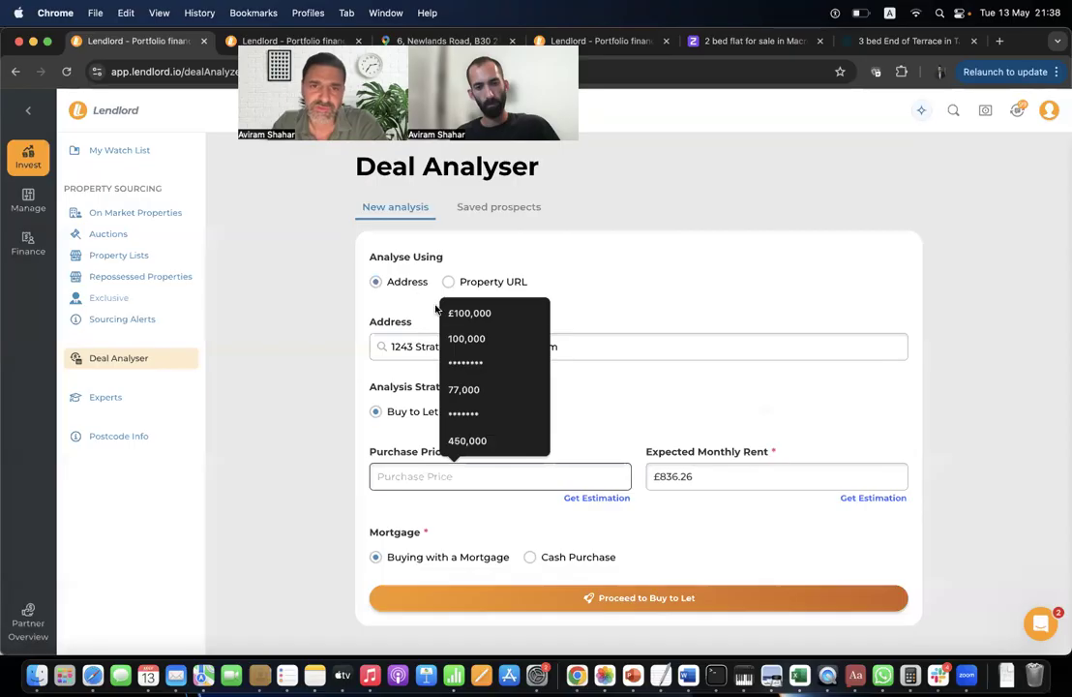
pyautogui.click(473, 315)
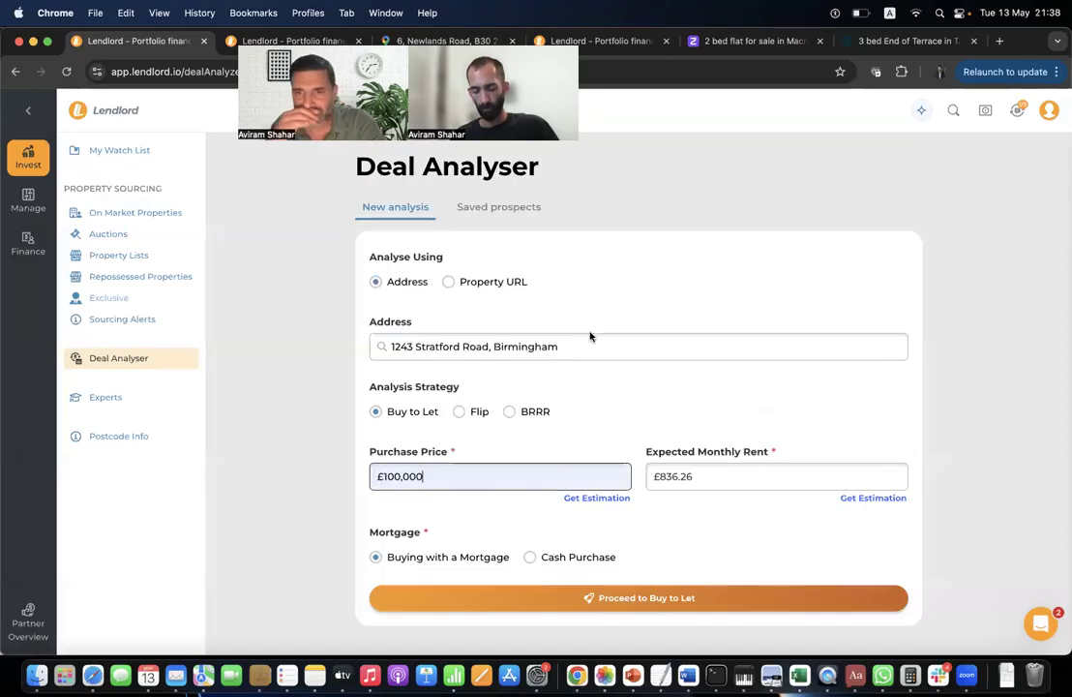
pyautogui.click(884, 503)
pyautogui.click(755, 196)
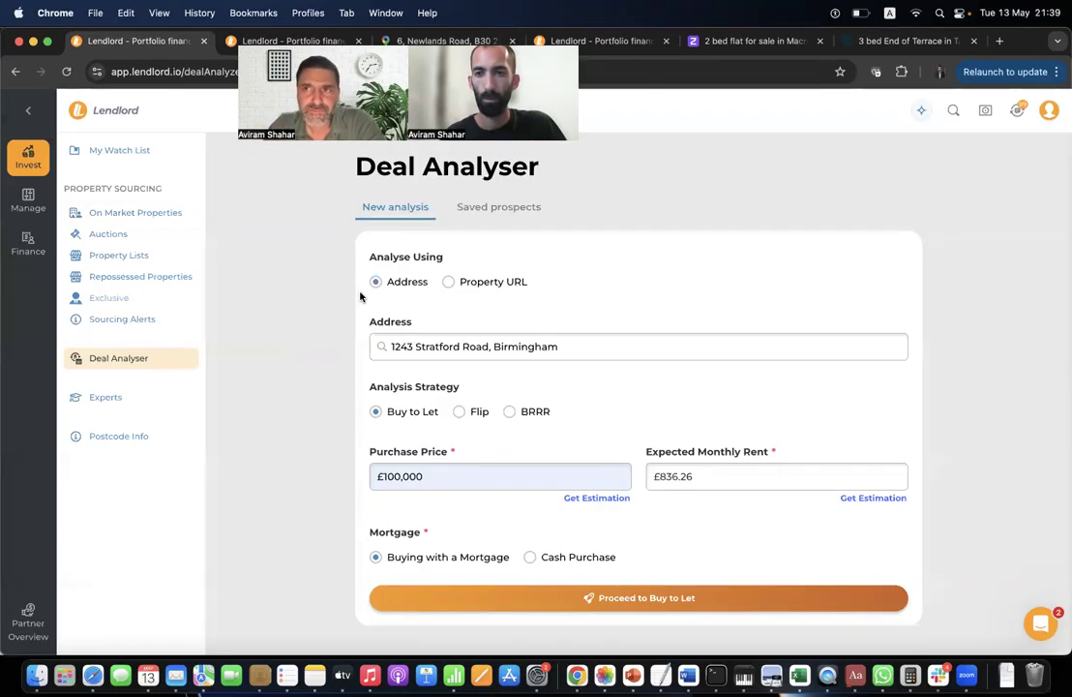
# Open My Portfolio's list of 7 properties, select the Surbiton property, and open its edit form.
pyautogui.click(28, 200)
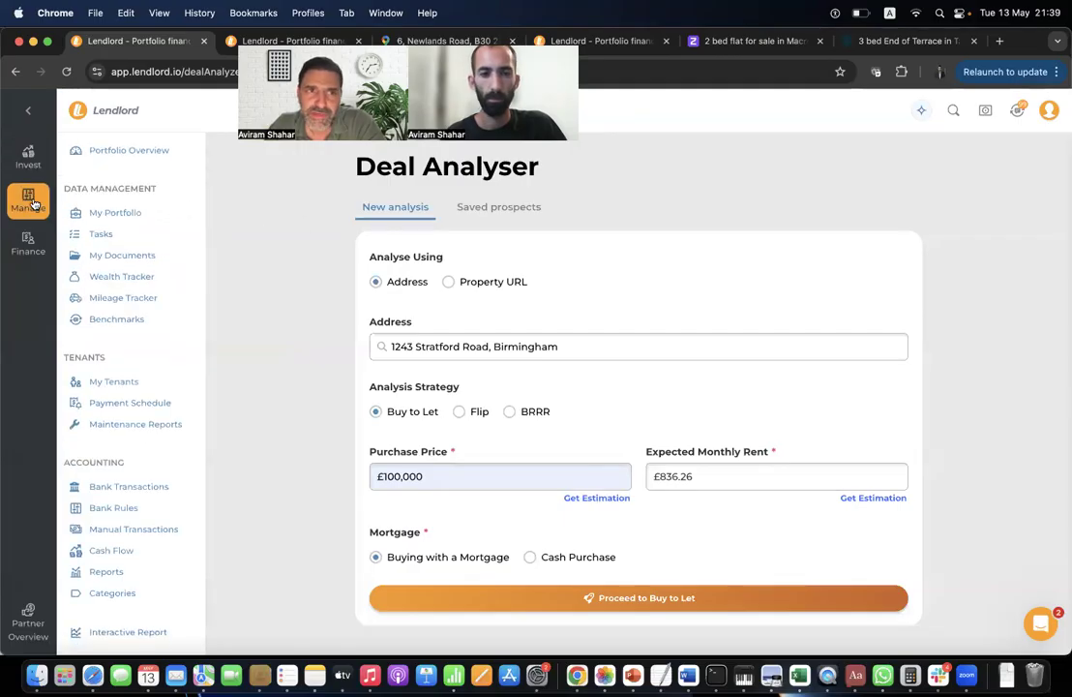
pyautogui.click(155, 212)
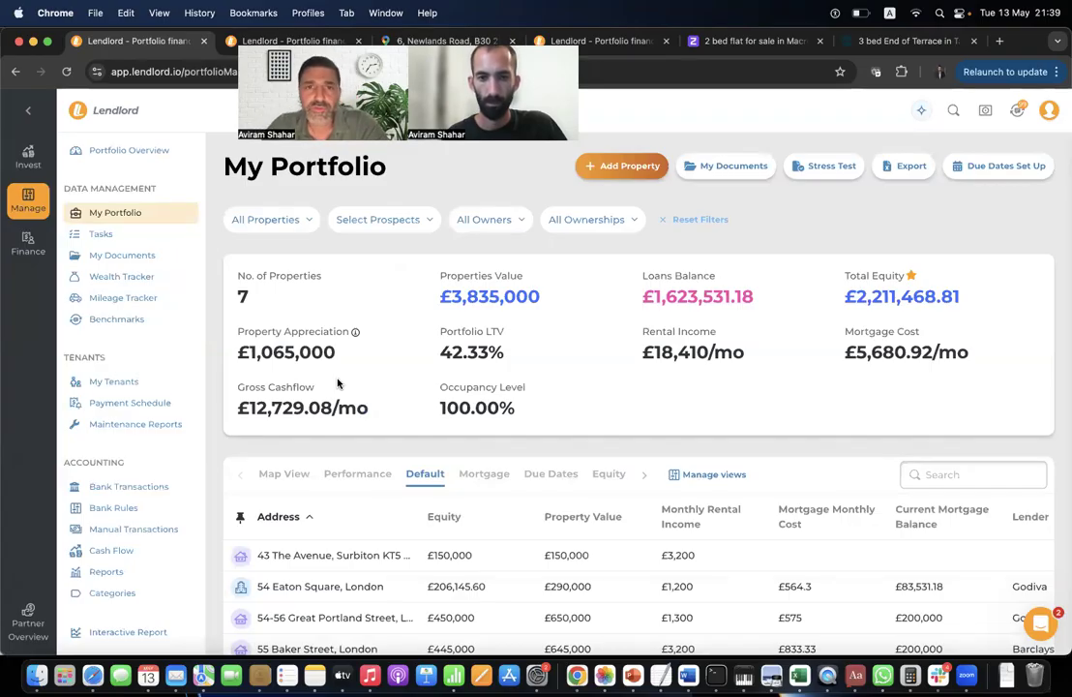
pyautogui.scroll(-4, 468, 414)
pyautogui.scroll(4, 468, 414)
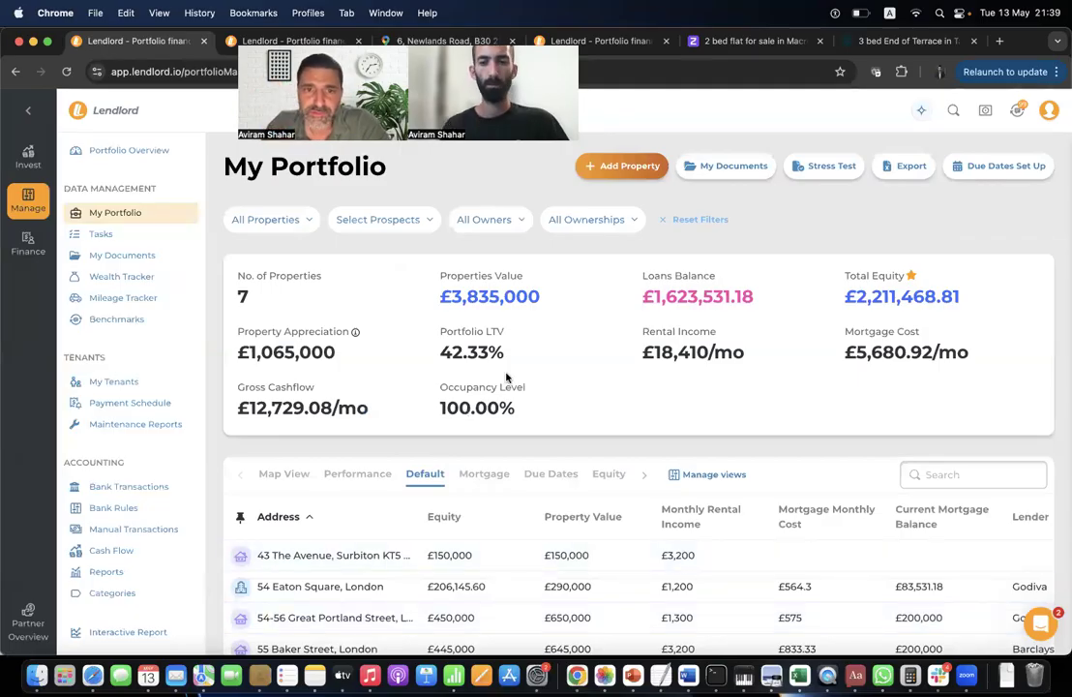
pyautogui.click(892, 561)
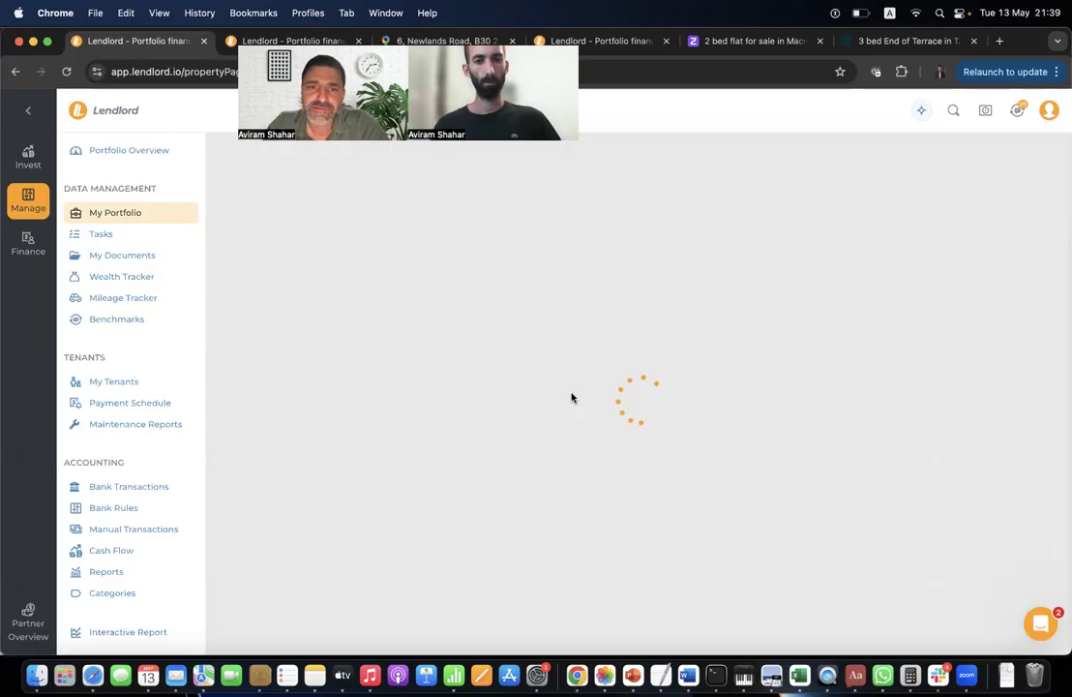
pyautogui.scroll(-5, 384, 384)
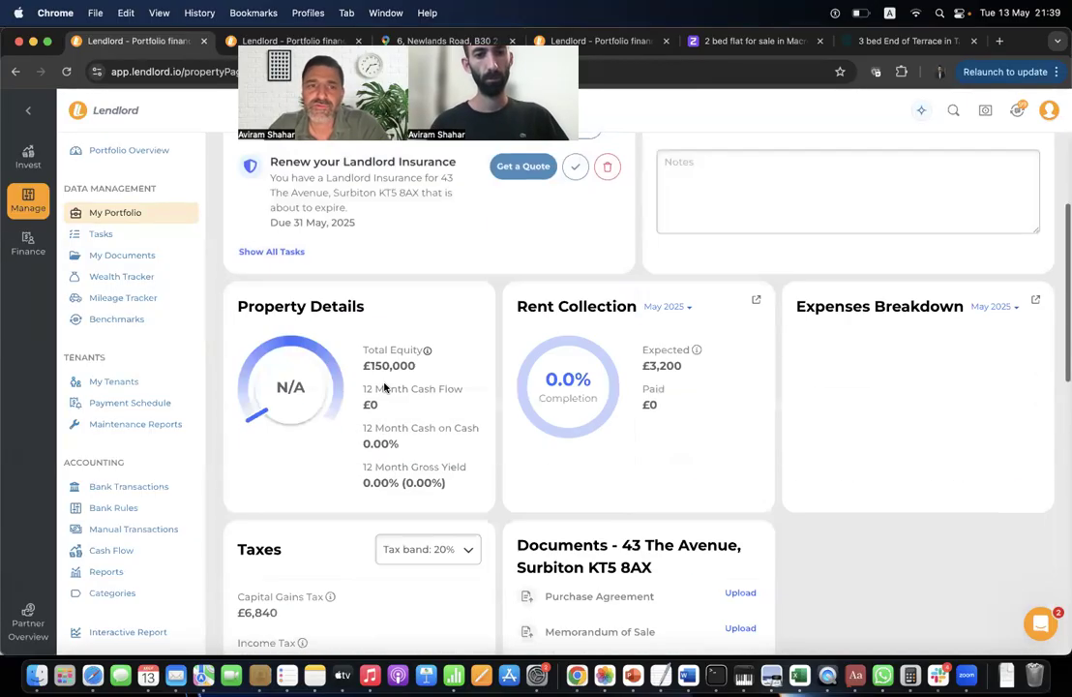
pyautogui.scroll(5, 384, 386)
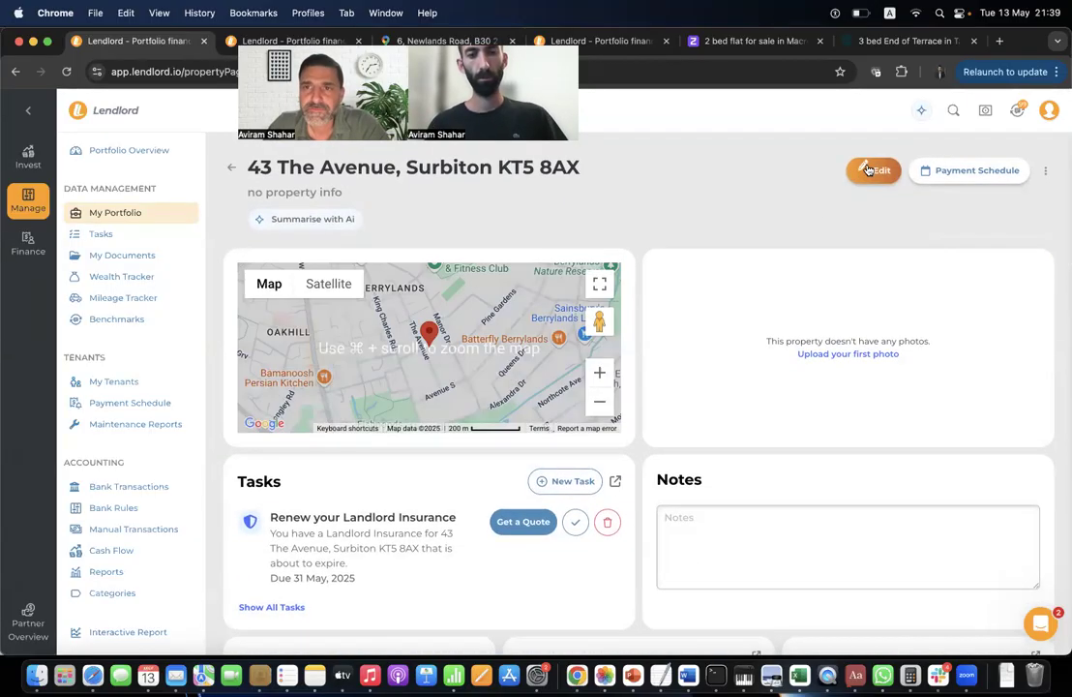
pyautogui.click(874, 171)
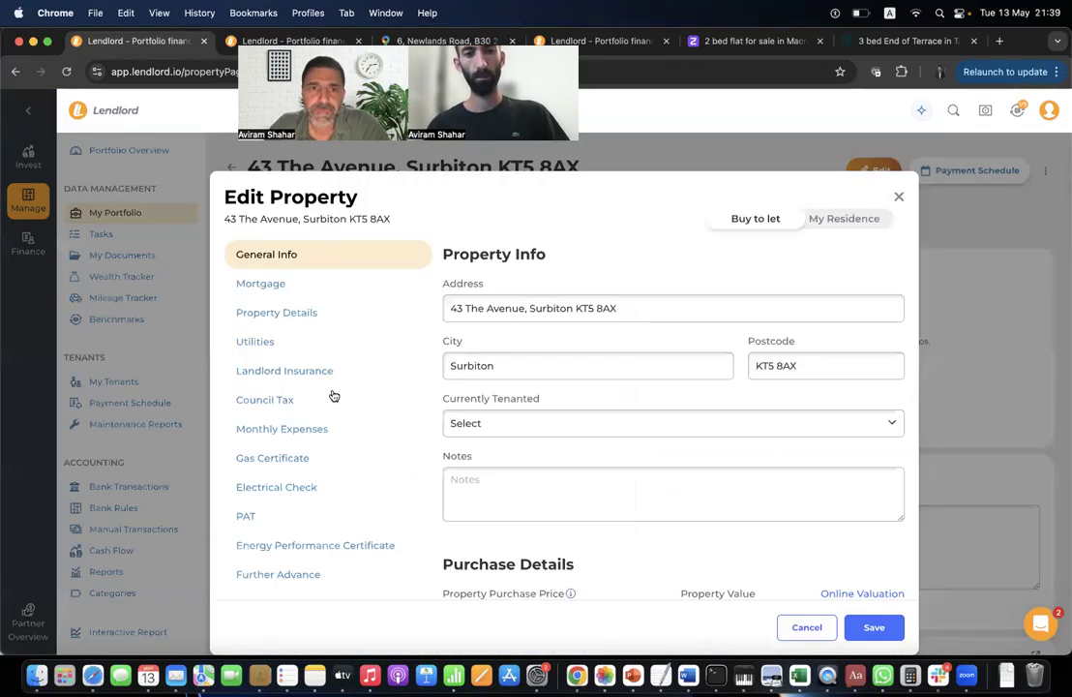
# Review the edit form's Landlord Insurance, Monthly Expenses, Gas Certificate, Electrical Check and EPC sections.
pyautogui.click(287, 370)
pyautogui.click(304, 429)
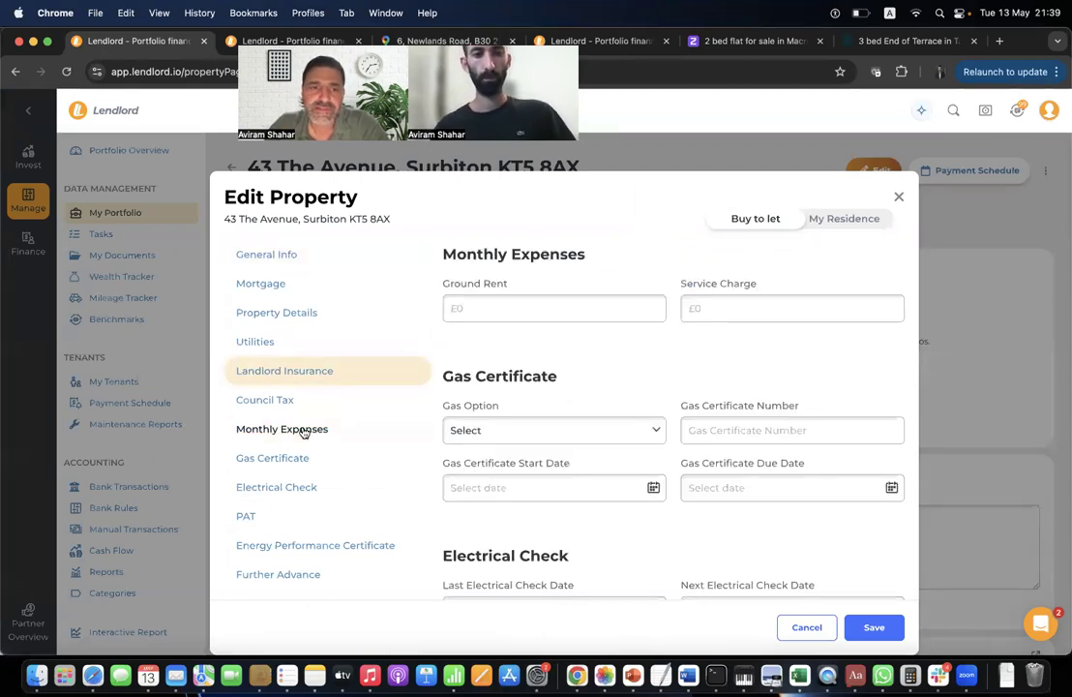
pyautogui.click(304, 462)
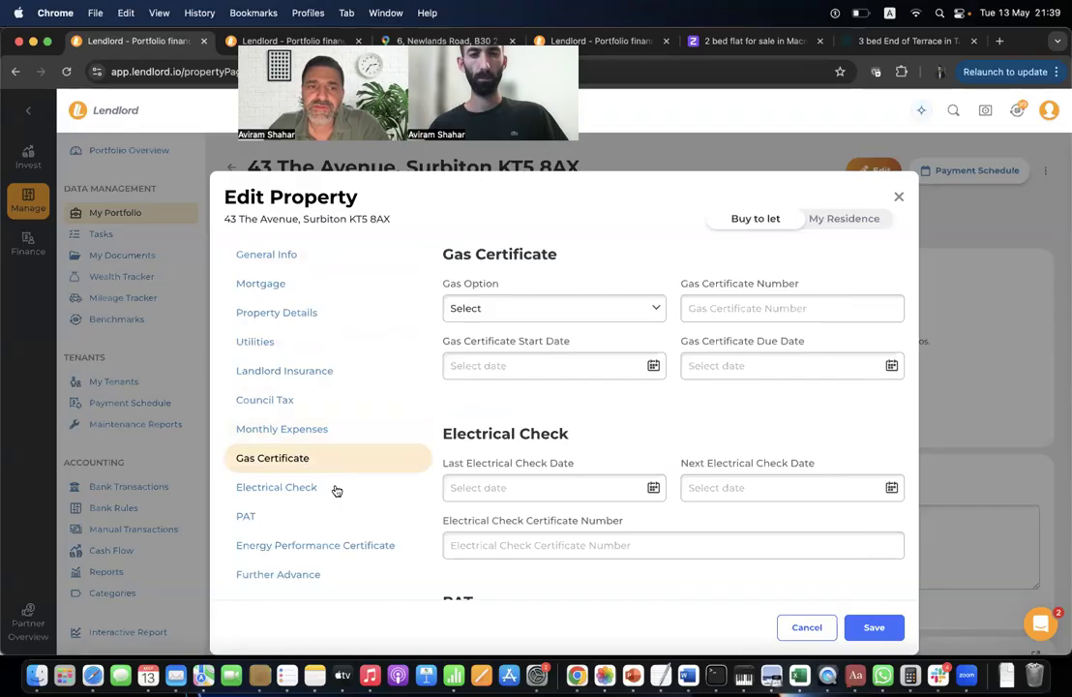
pyautogui.click(335, 490)
pyautogui.scroll(-3, 335, 491)
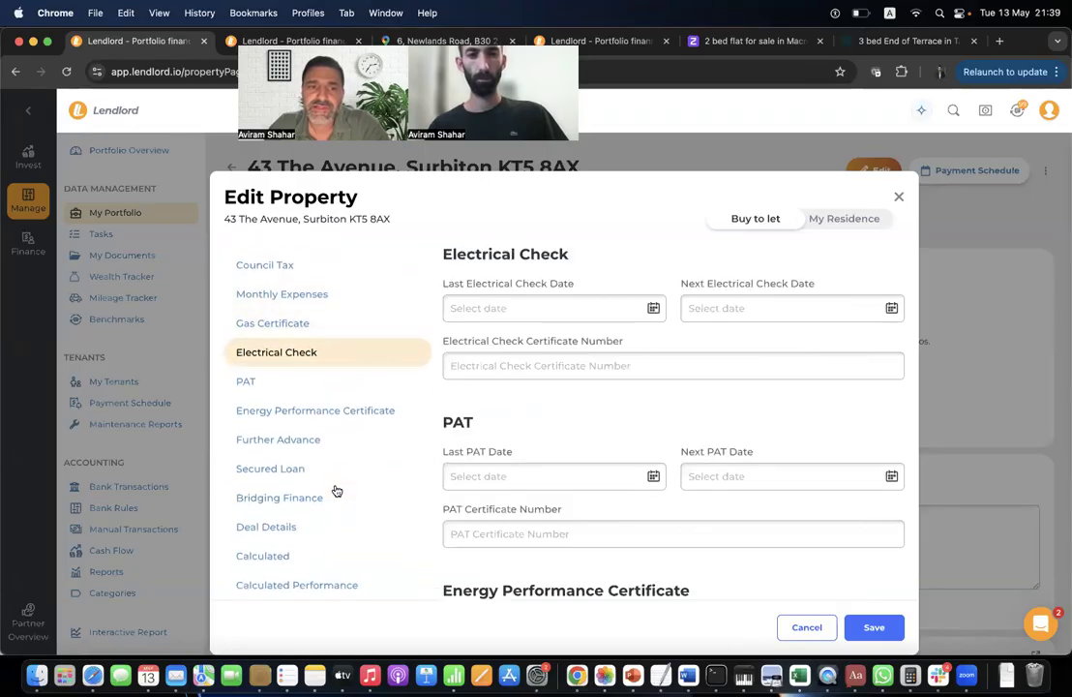
pyautogui.click(364, 419)
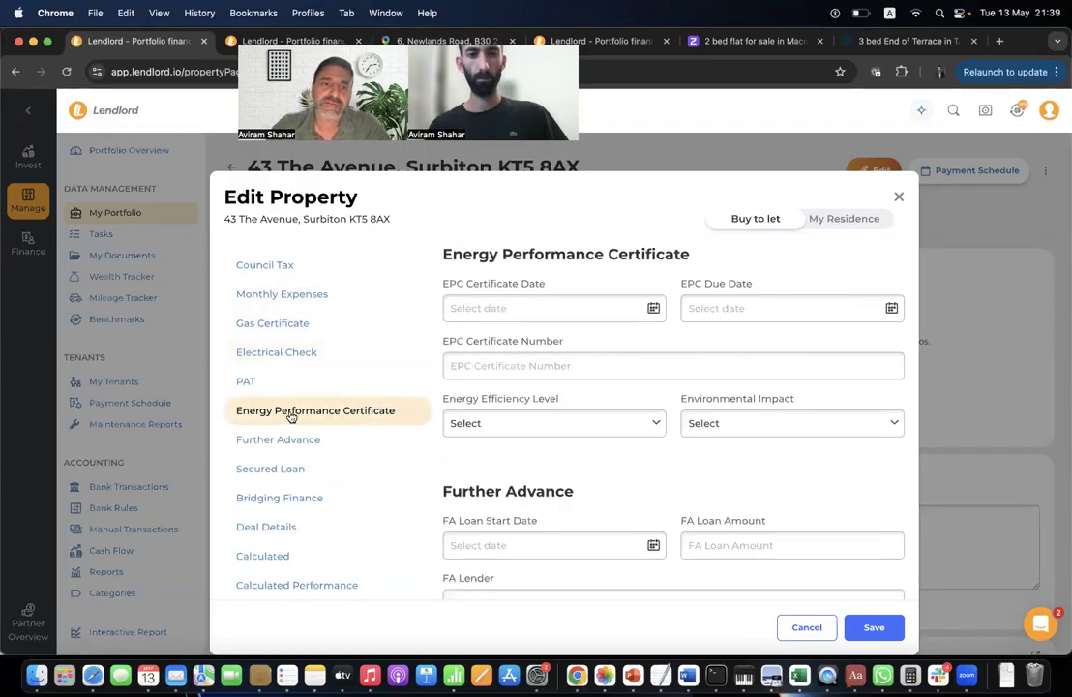
pyautogui.scroll(3, 291, 416)
pyautogui.click(295, 302)
pyautogui.scroll(-3, 510, 383)
pyautogui.scroll(-5, 617, 421)
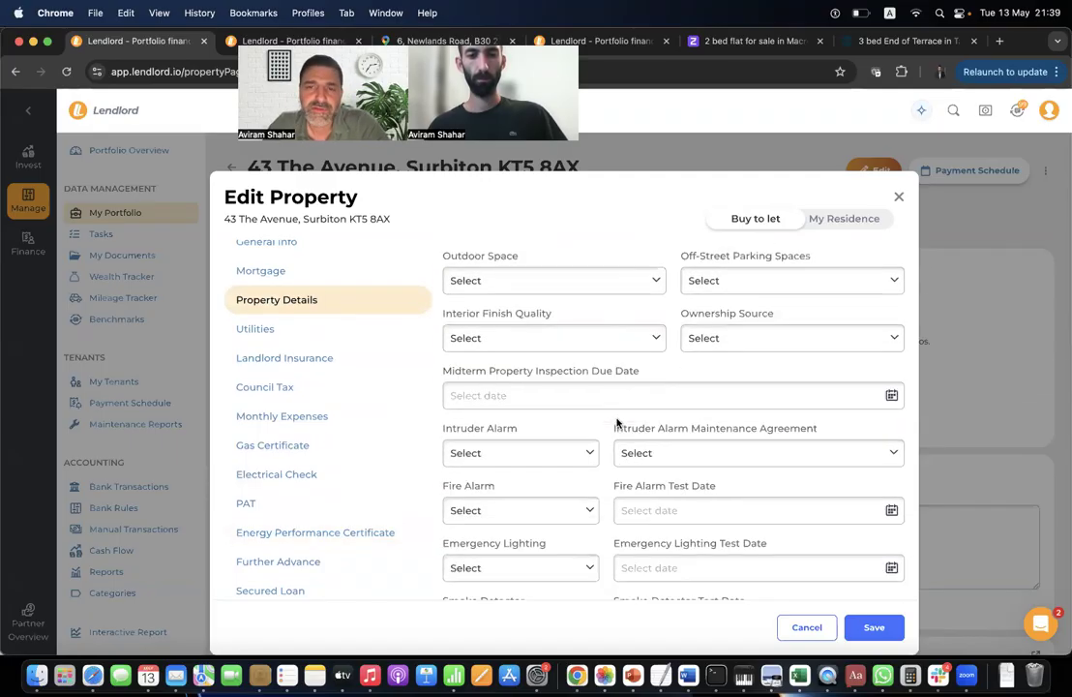
pyautogui.click(899, 197)
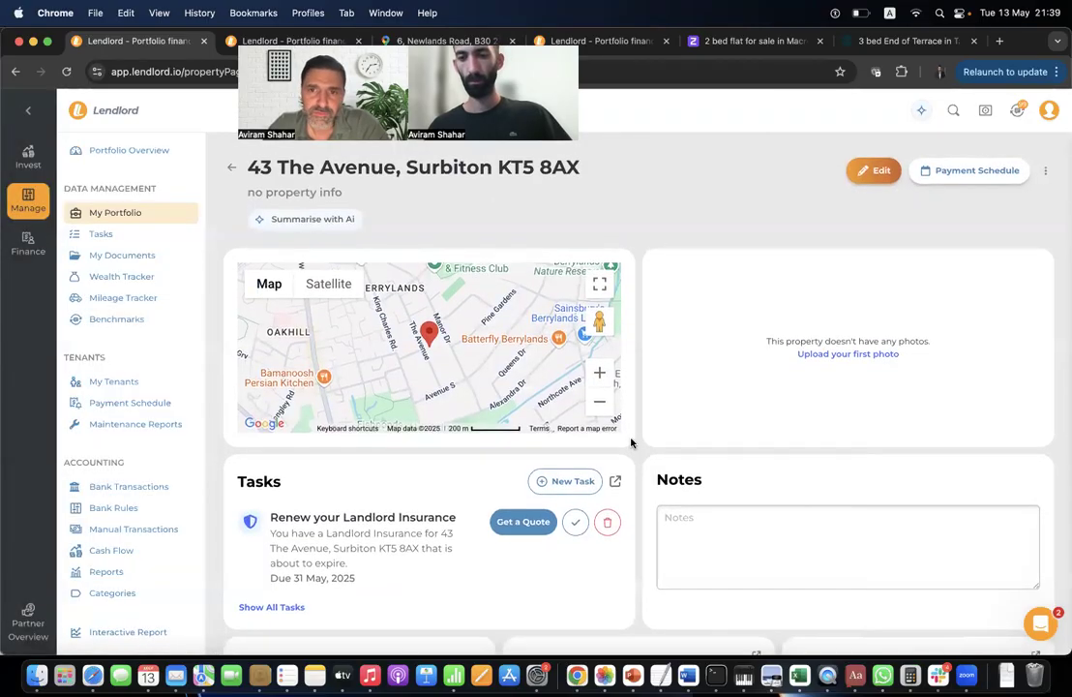
pyautogui.scroll(-5, 630, 443)
pyautogui.scroll(5, 631, 442)
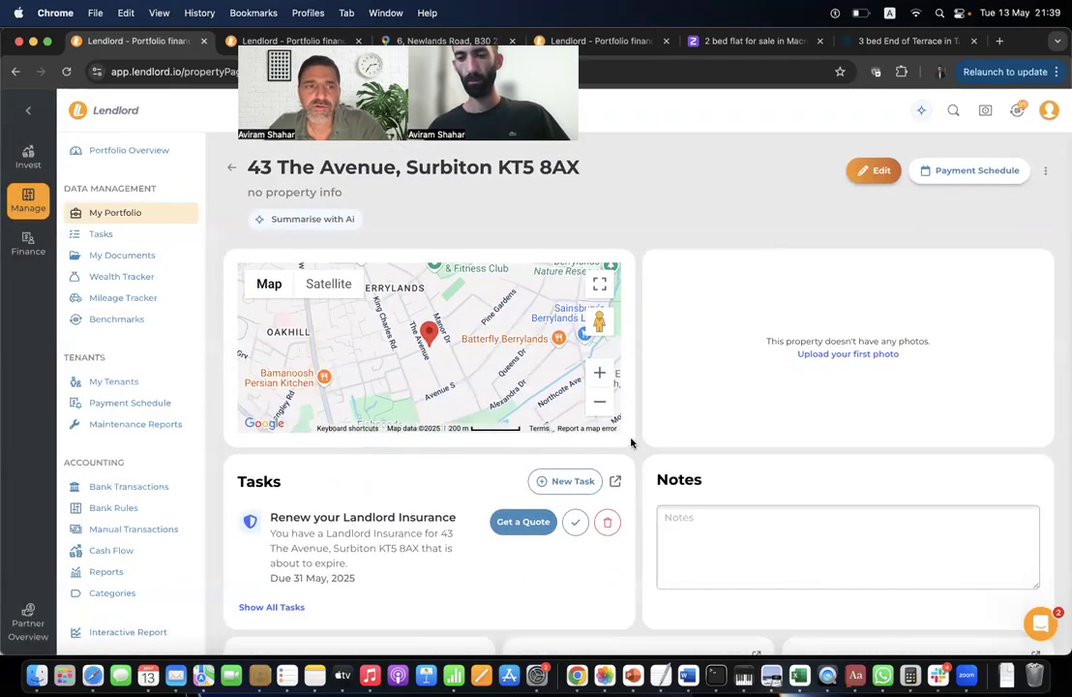
# Open My Documents and scroll through property files like Eicr 2020 and the shared packages.
pyautogui.click(159, 257)
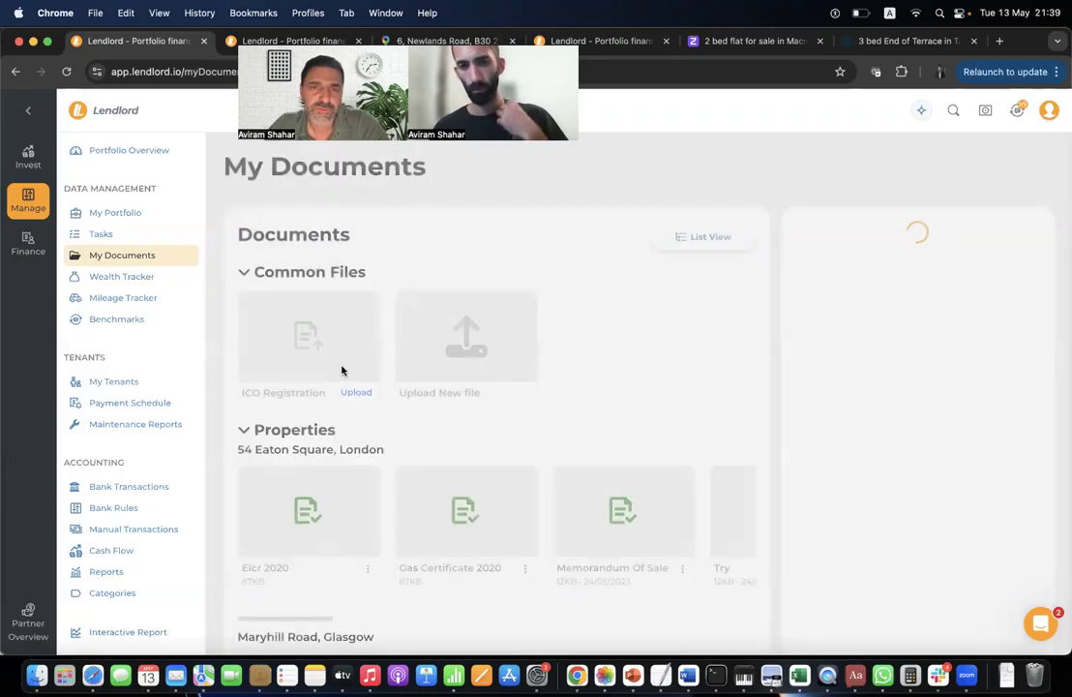
pyautogui.scroll(-5, 539, 424)
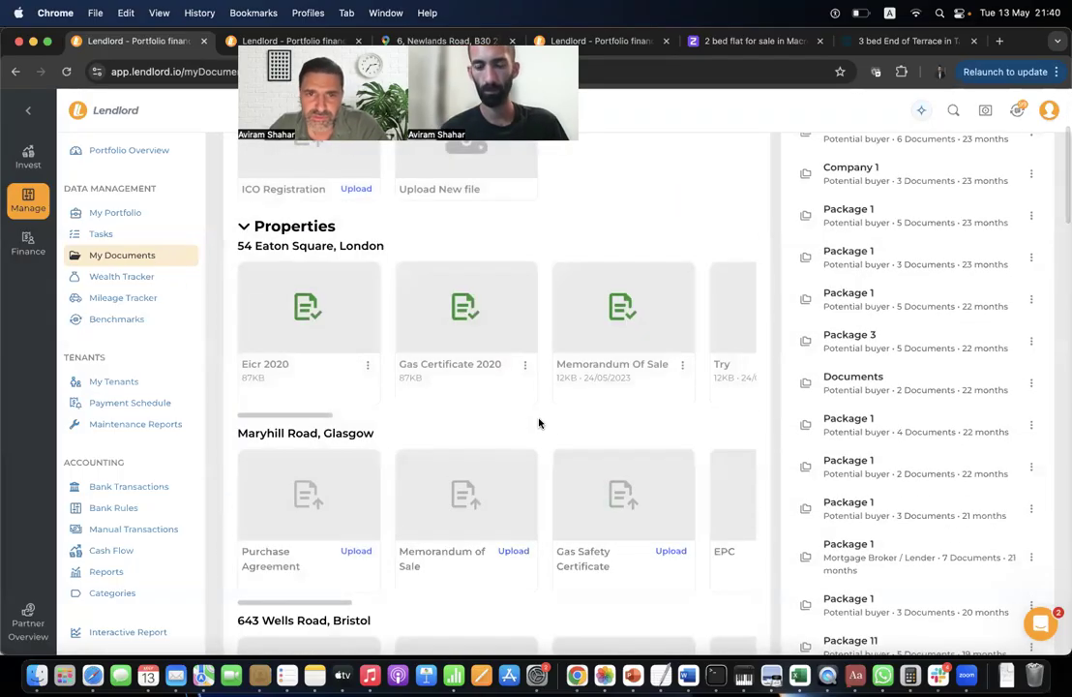
pyautogui.scroll(-10, 539, 424)
pyautogui.scroll(15, 539, 423)
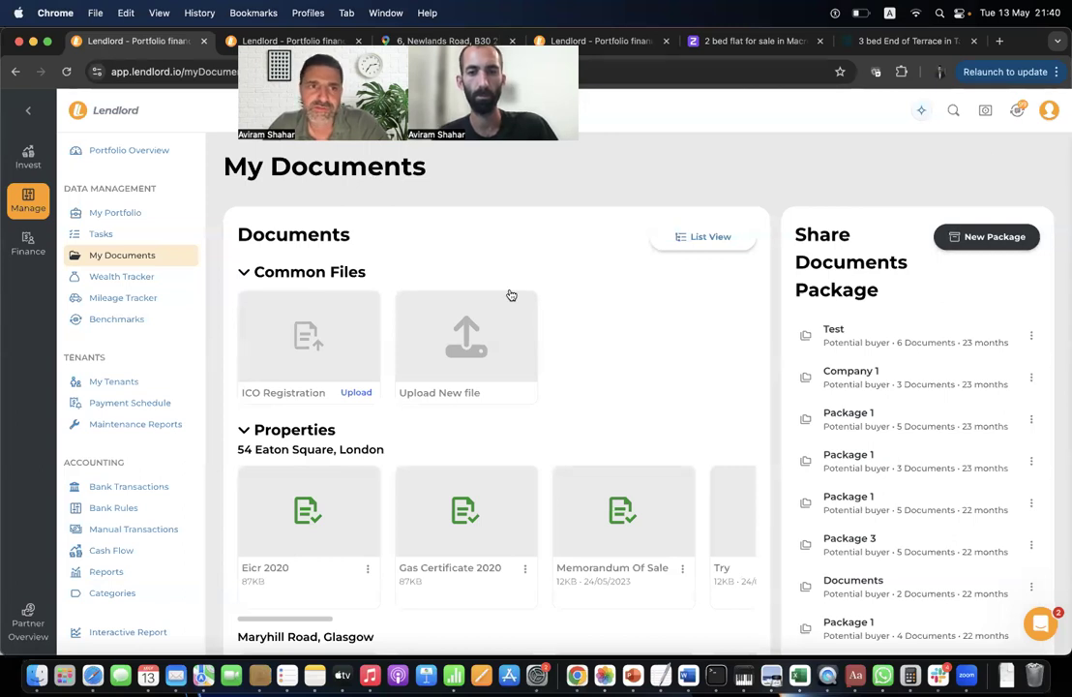
# Browse the My Tenants, Payment Schedule, Cash Flow and Manual Transactions pages in turn.
pyautogui.click(141, 382)
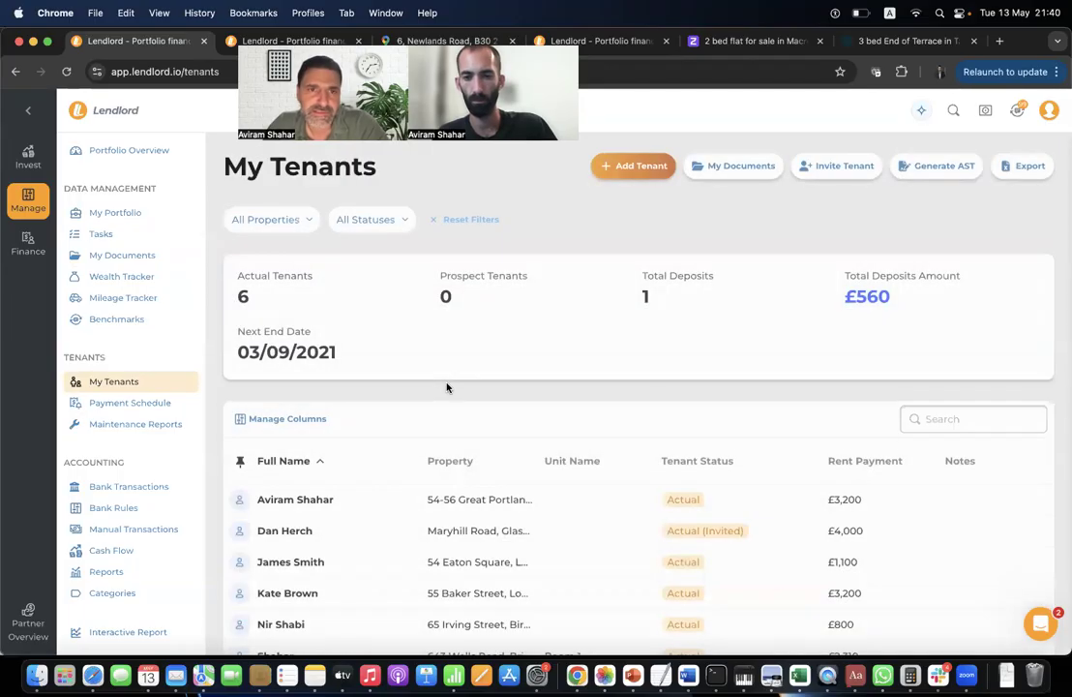
pyautogui.click(151, 401)
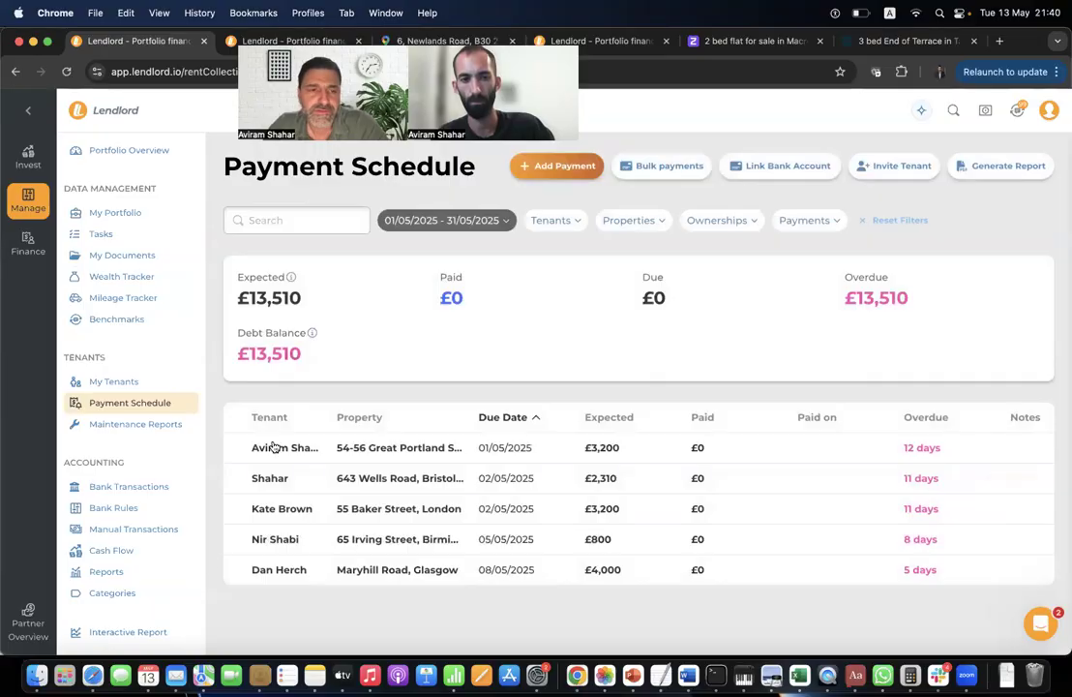
pyautogui.click(126, 551)
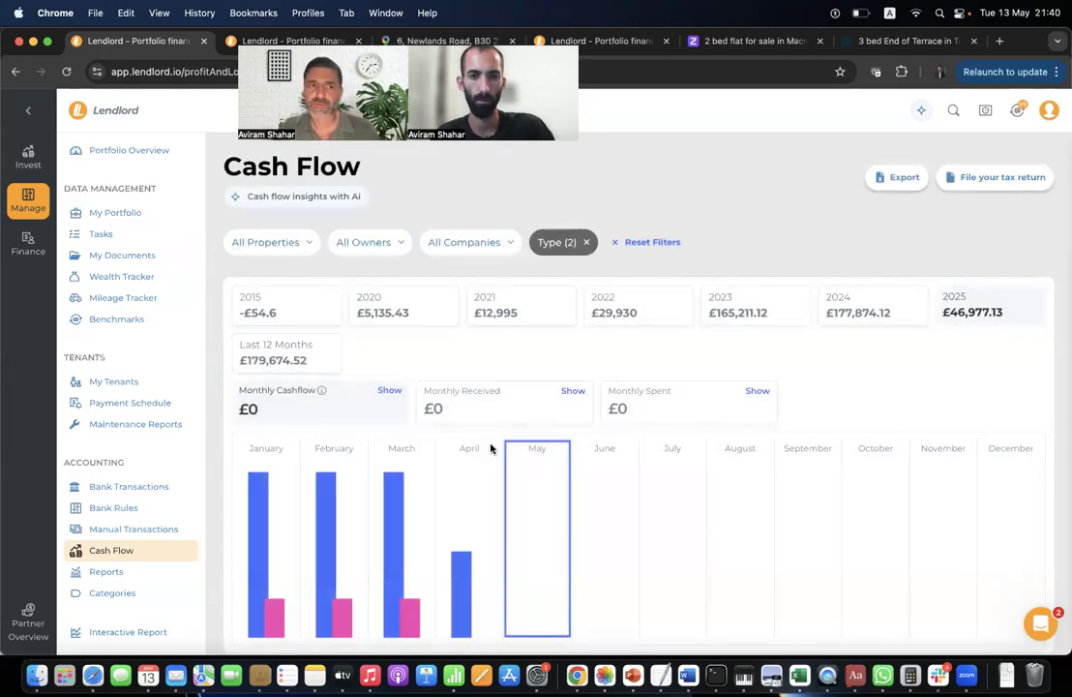
pyautogui.click(155, 528)
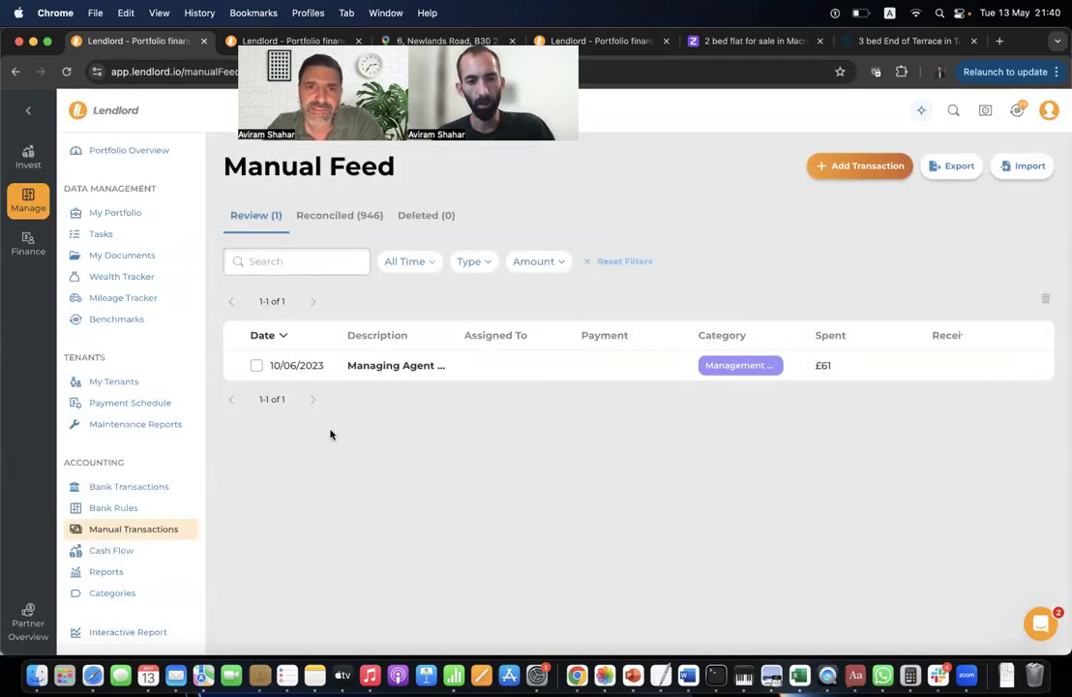
# Return to Cash Flow, open and dismiss the All Properties filter, then revisit Manual Transactions.
pyautogui.click(179, 551)
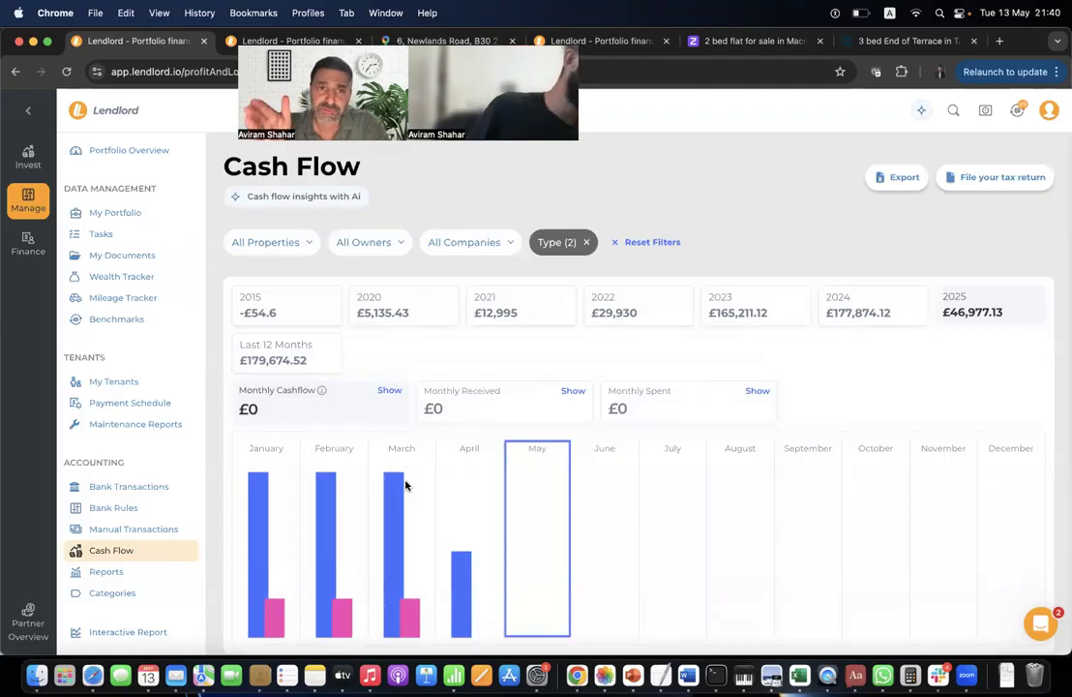
pyautogui.click(278, 246)
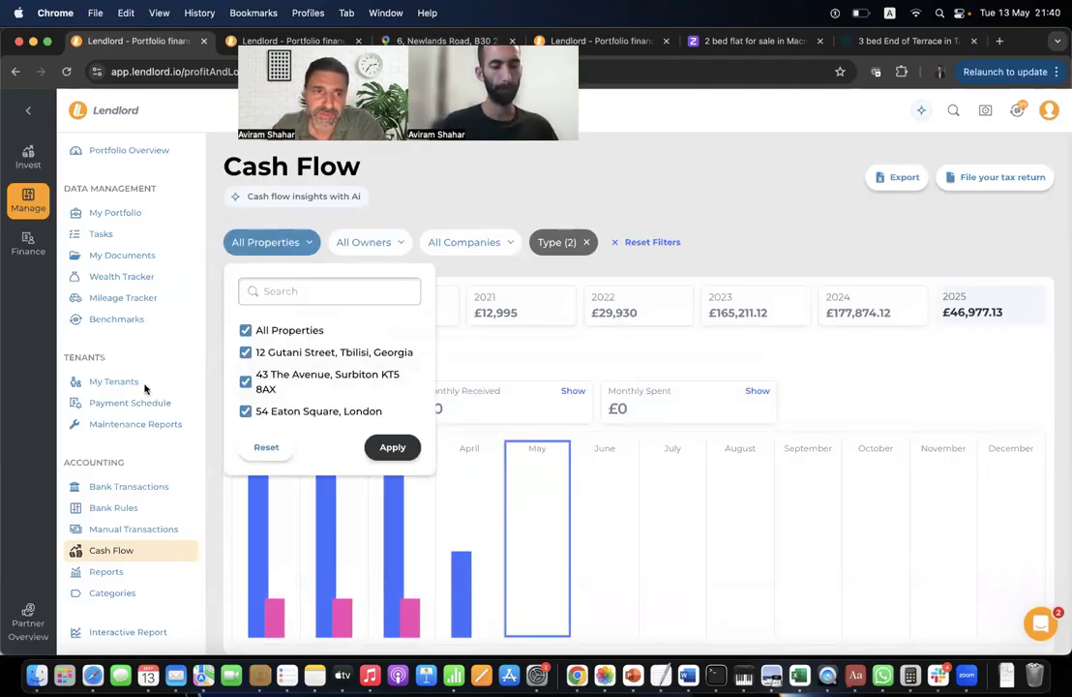
pyautogui.click(191, 450)
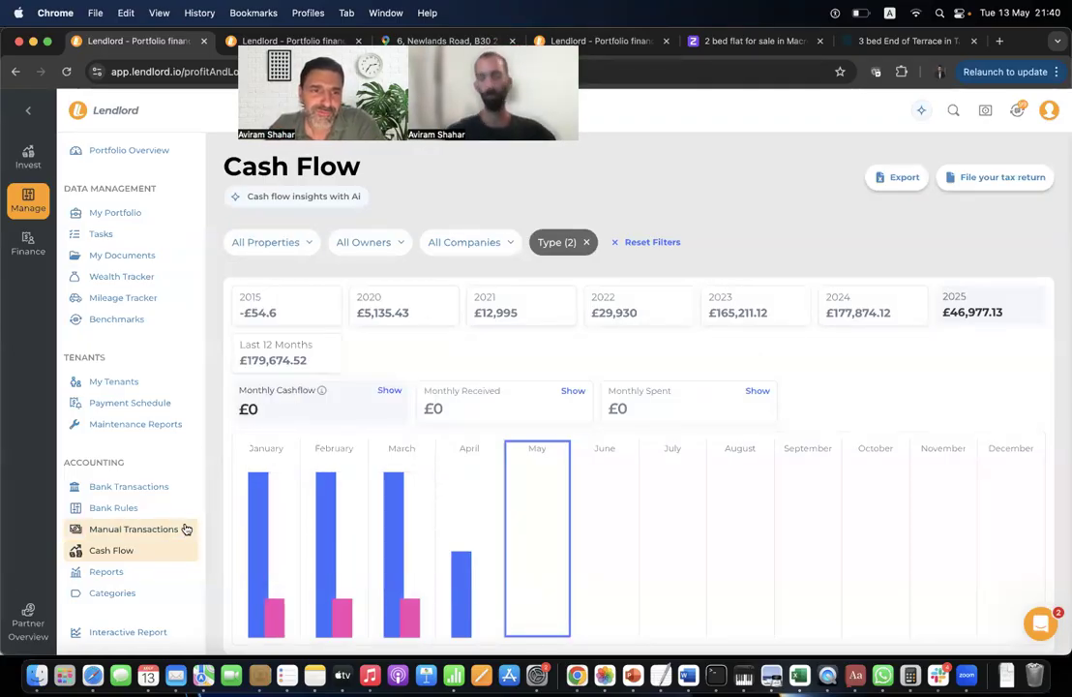
pyautogui.click(184, 528)
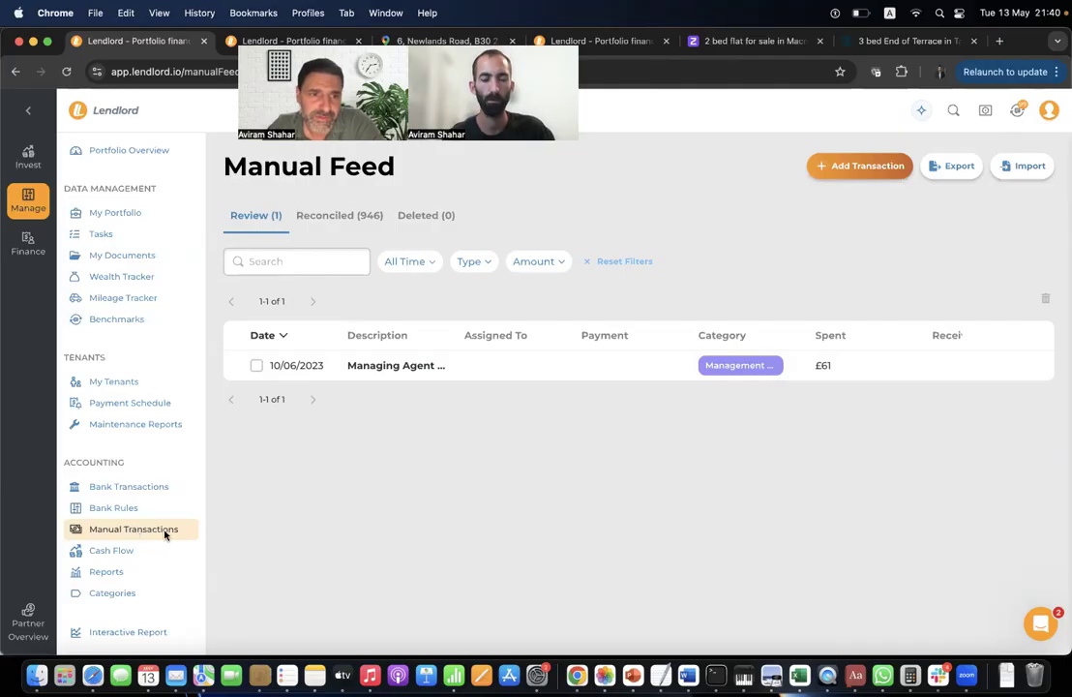
# Start a new Spent manual transaction, discard it unsaved, and go to the Bank Feed.
pyautogui.click(854, 175)
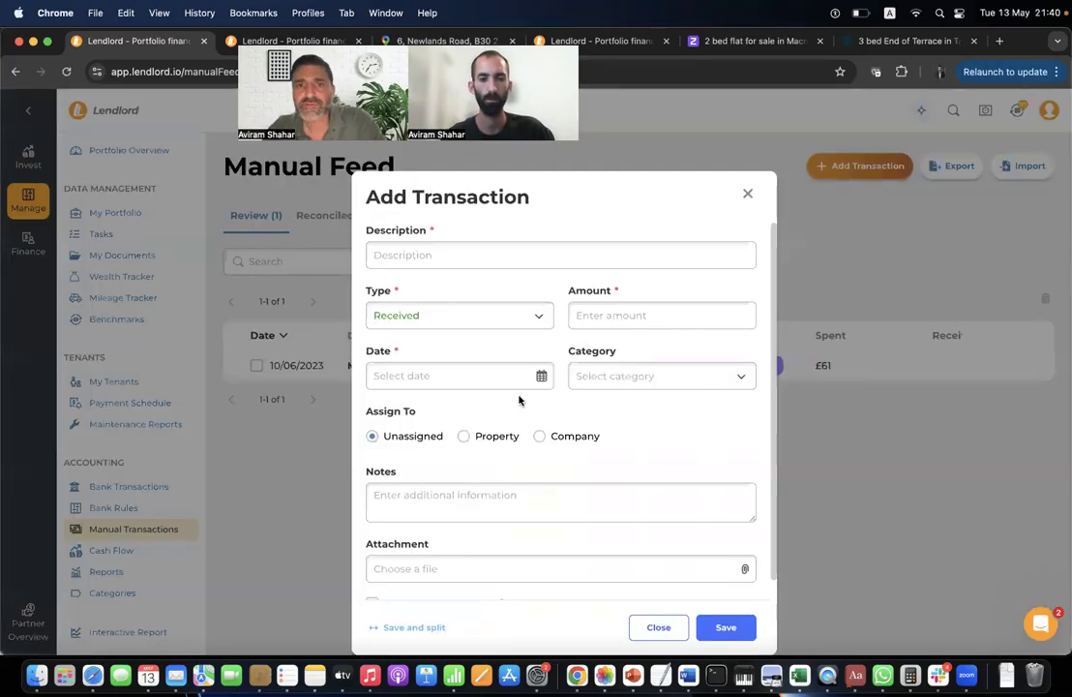
pyautogui.scroll(-1, 520, 315)
pyautogui.click(522, 315)
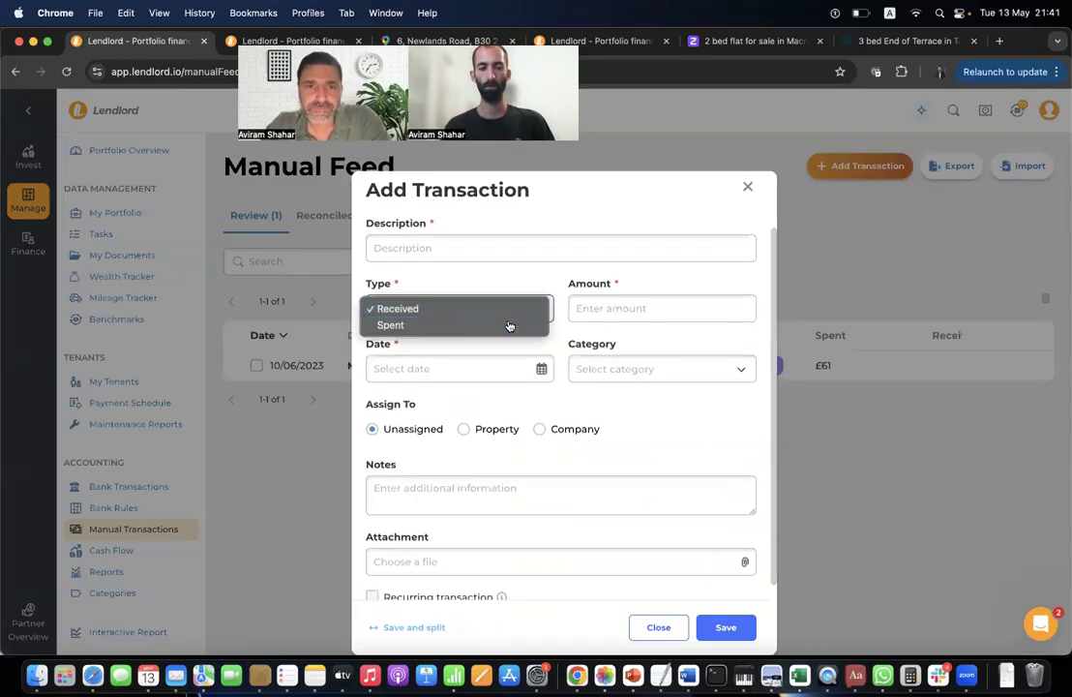
pyautogui.click(510, 325)
pyautogui.scroll(-1, 474, 425)
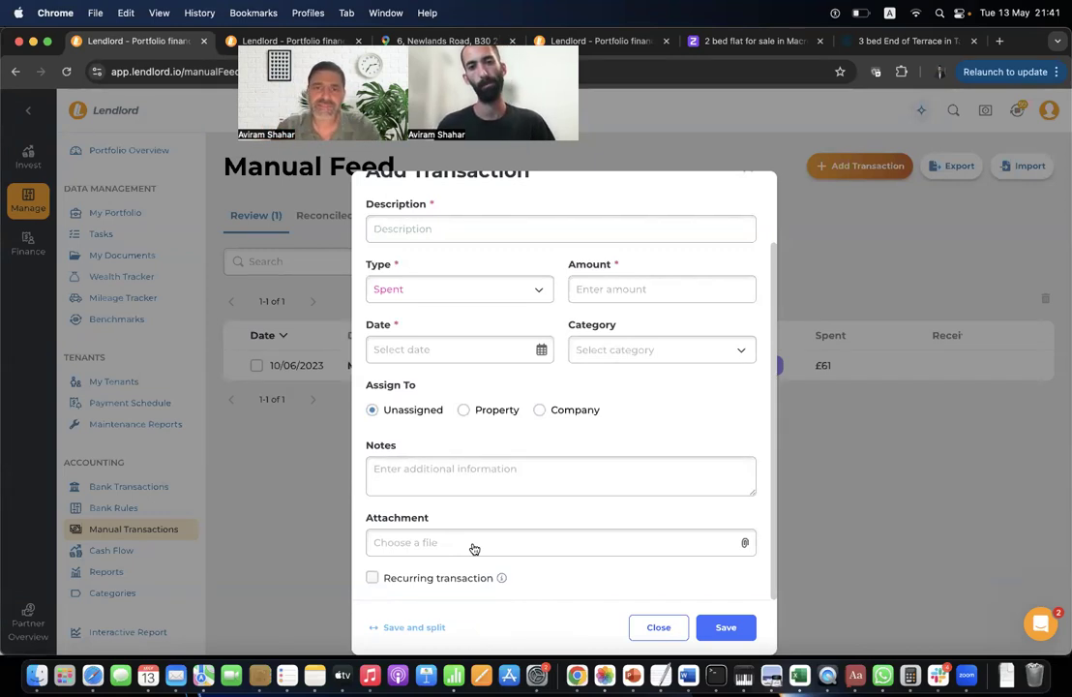
pyautogui.click(652, 627)
pyautogui.click(129, 486)
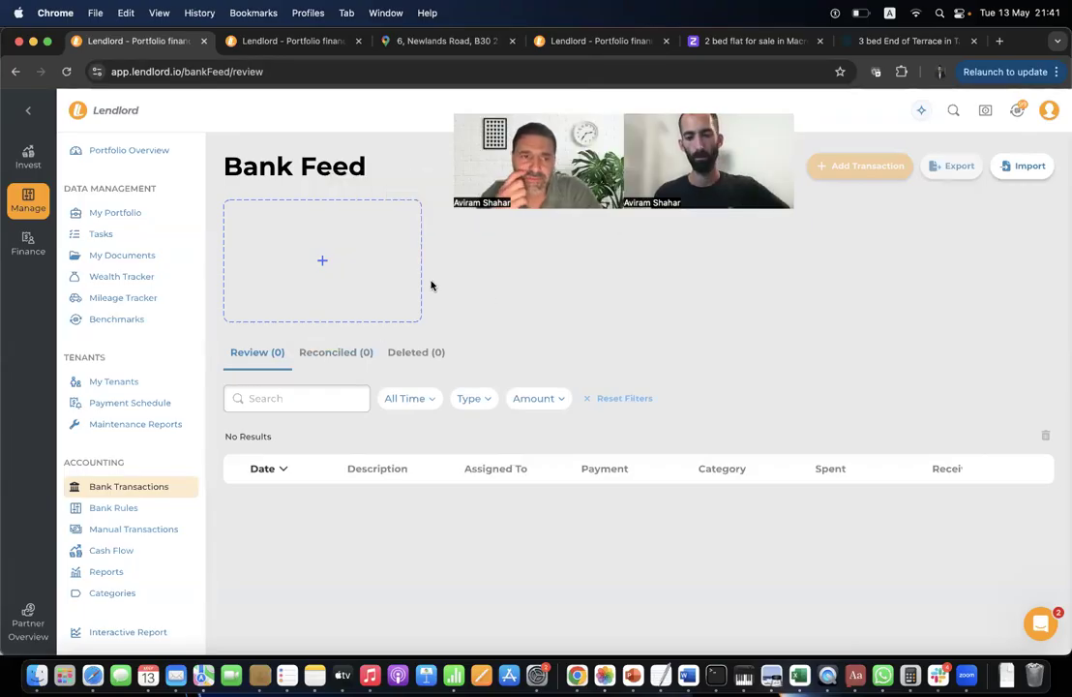
# Set the Reports P&L to Last Financial Year (06/04/2024–05/04/2025), review it, then return to My Portfolio.
pyautogui.click(136, 579)
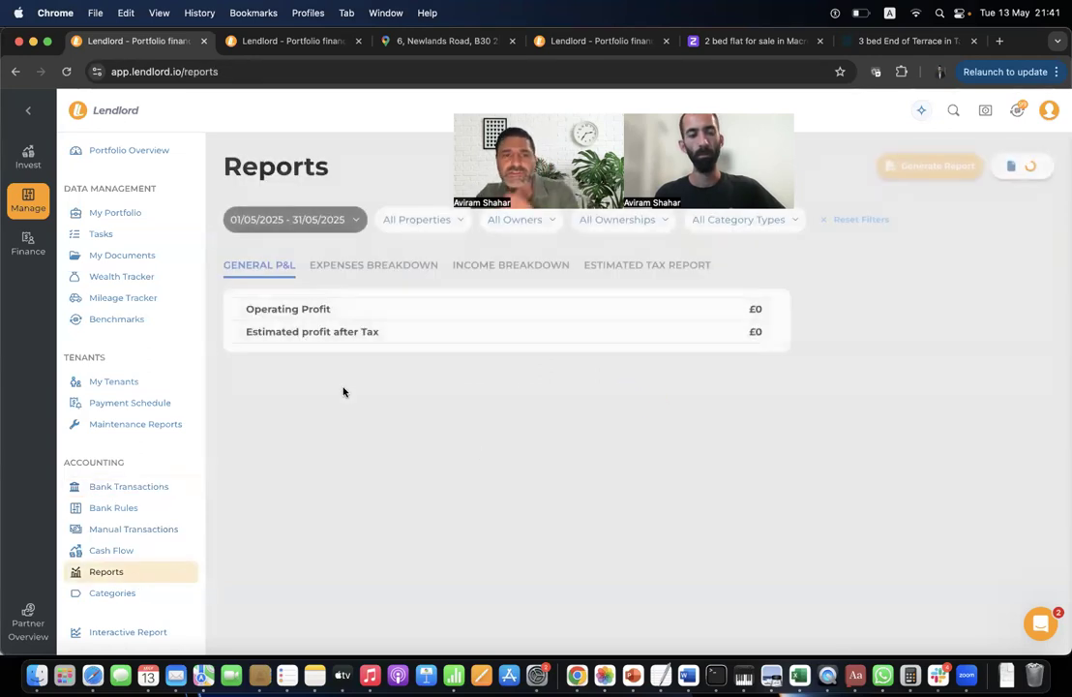
pyautogui.click(330, 232)
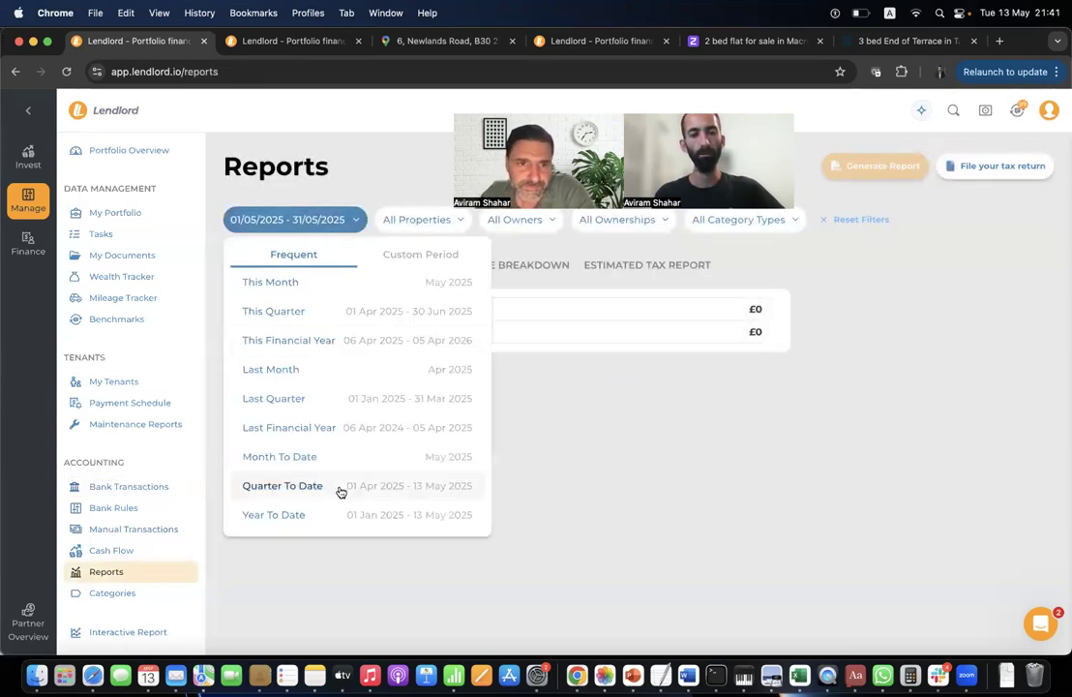
pyautogui.click(340, 433)
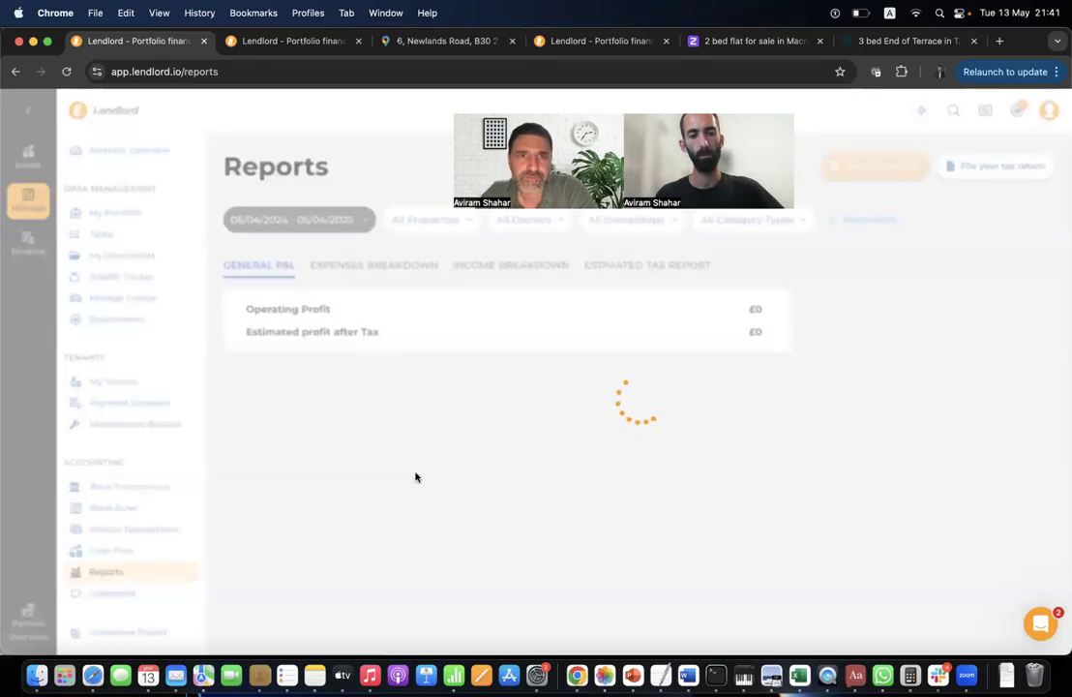
pyautogui.scroll(-1, 417, 477)
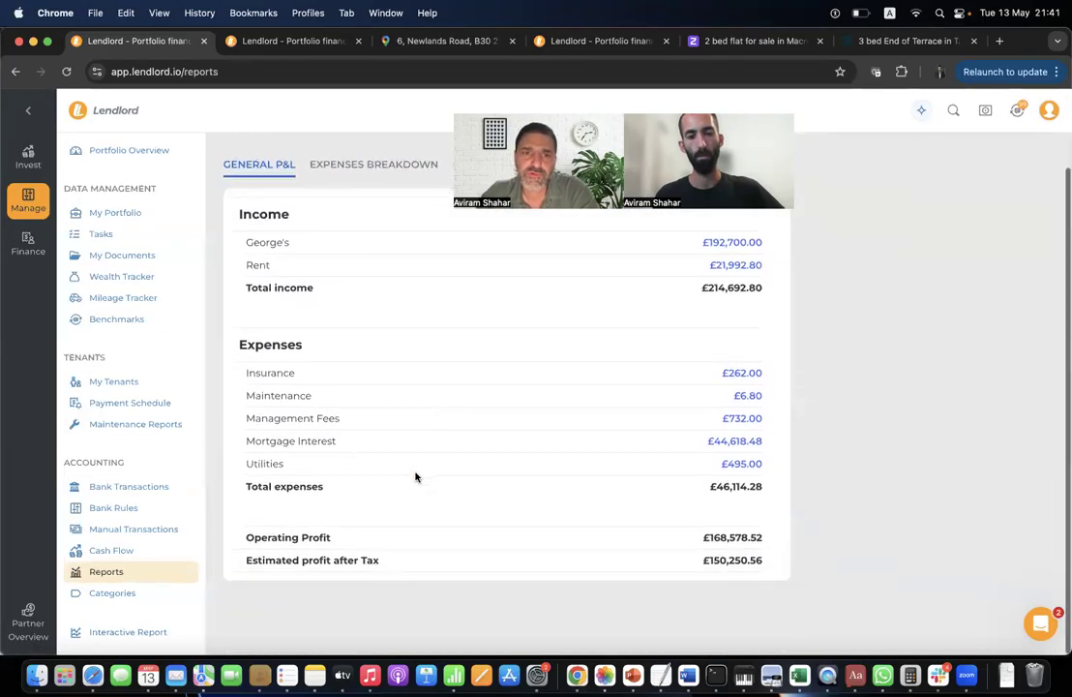
pyautogui.scroll(-2, 416, 477)
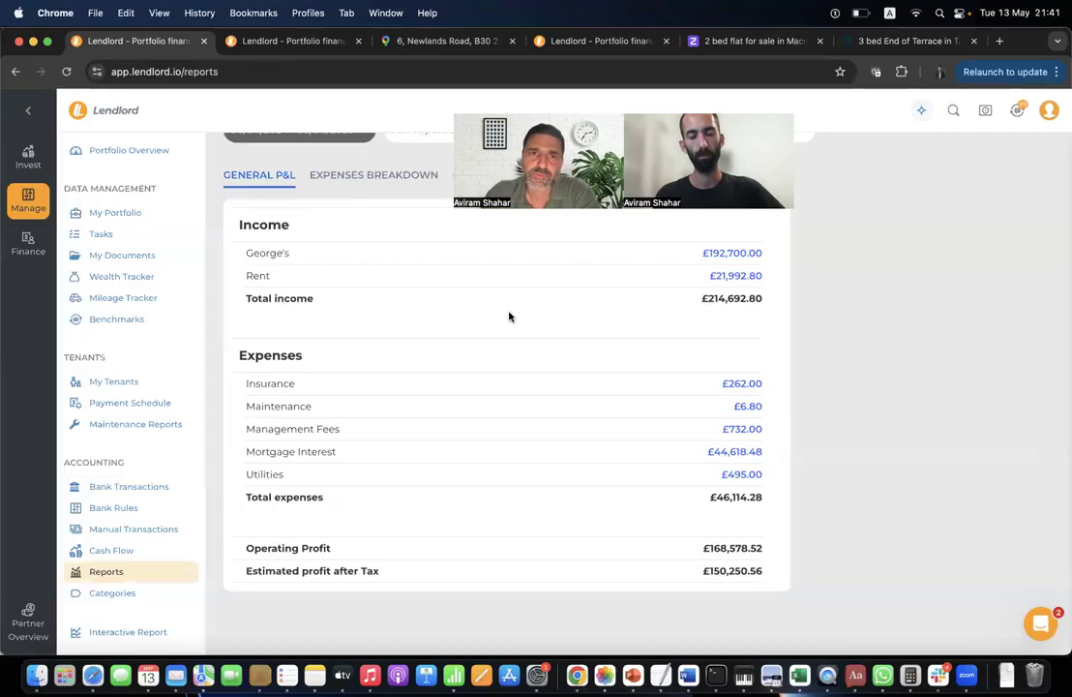
pyautogui.scroll(3, 399, 335)
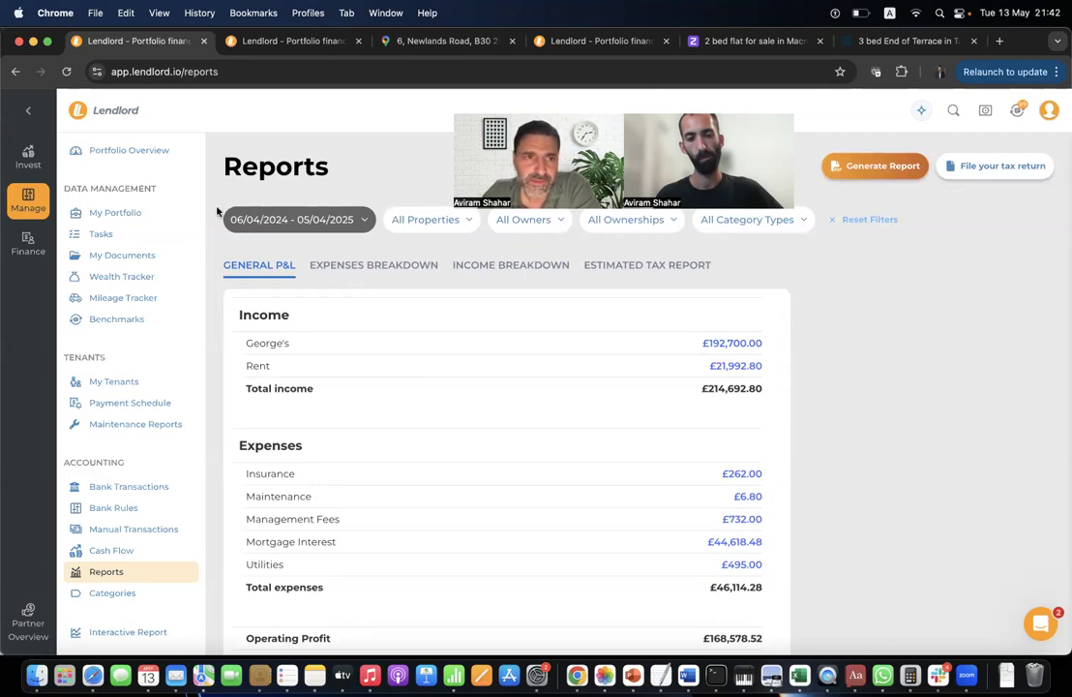
pyautogui.click(161, 213)
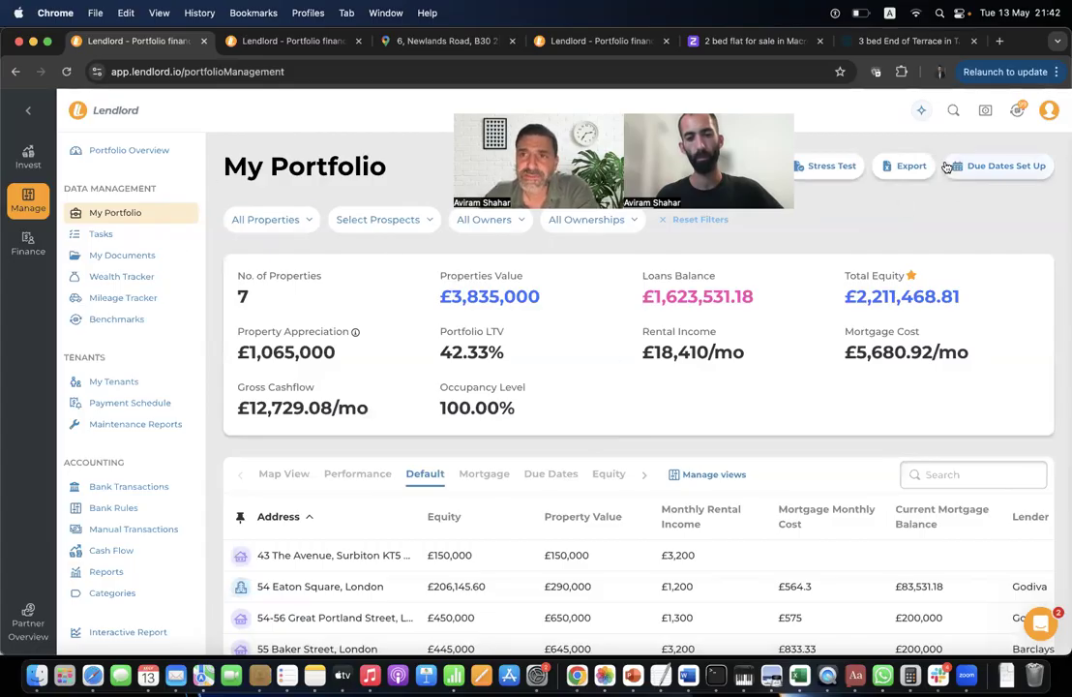
# Use the AI assistant's Summarise for me chip to request 'Summarise existing portfolio'.
pyautogui.click(921, 111)
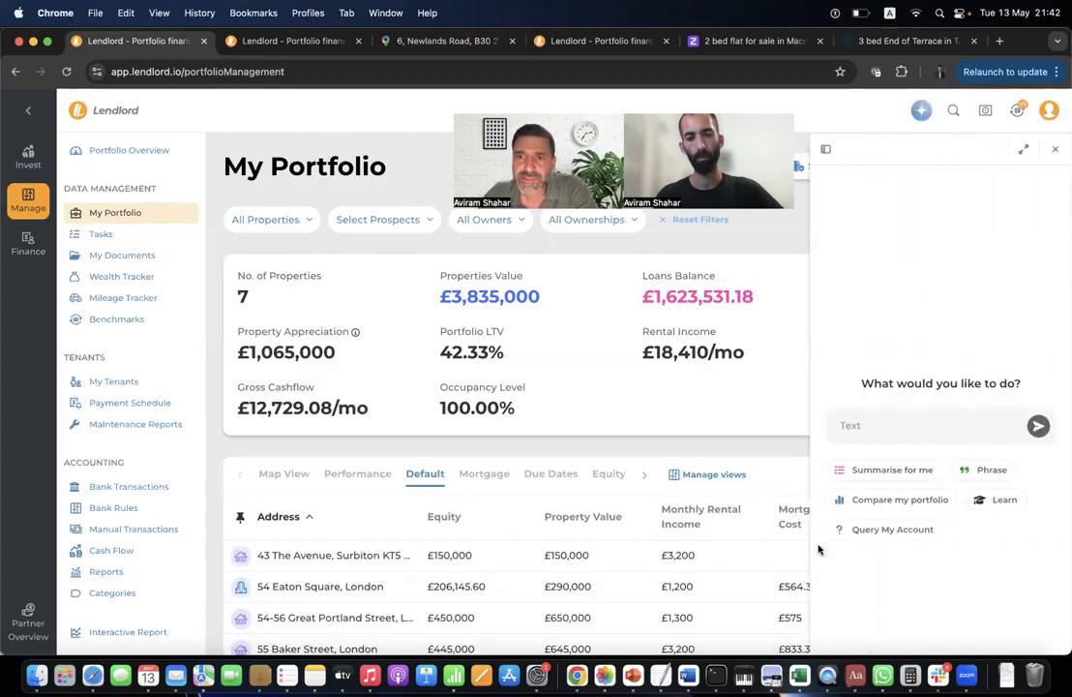
pyautogui.click(922, 472)
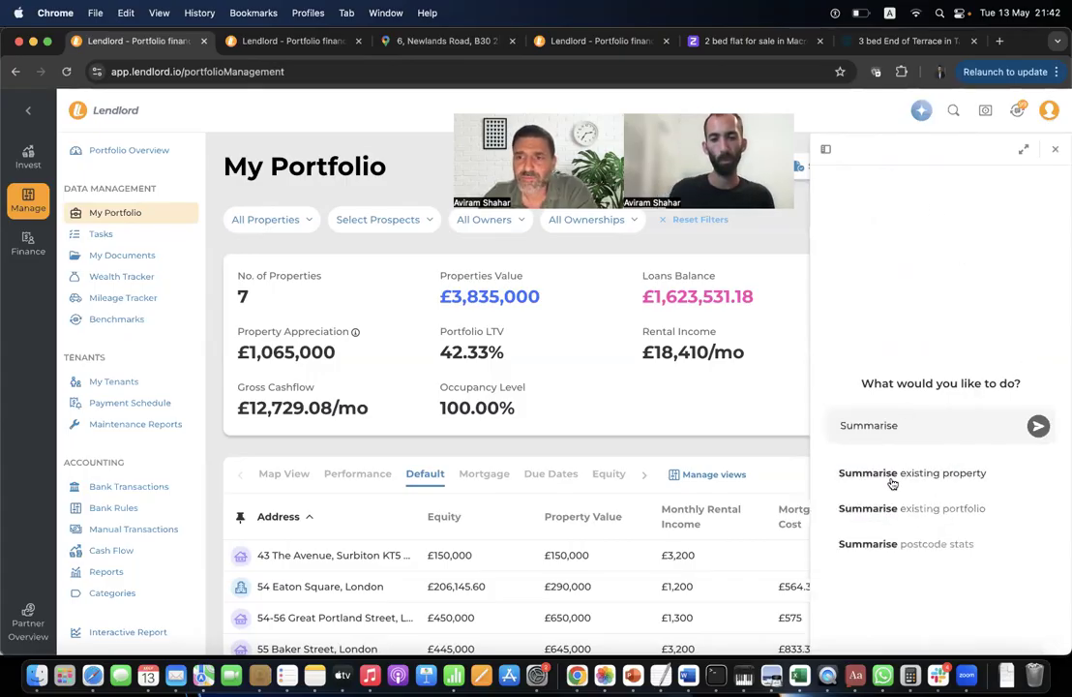
pyautogui.click(892, 513)
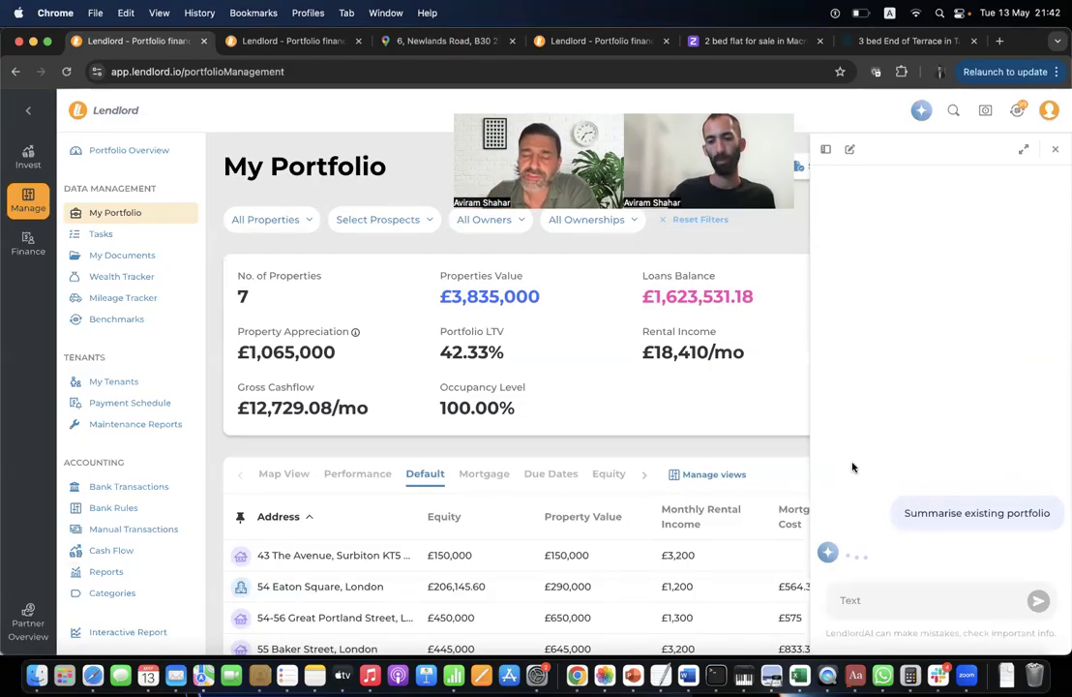
pyautogui.scroll(-3, 887, 478)
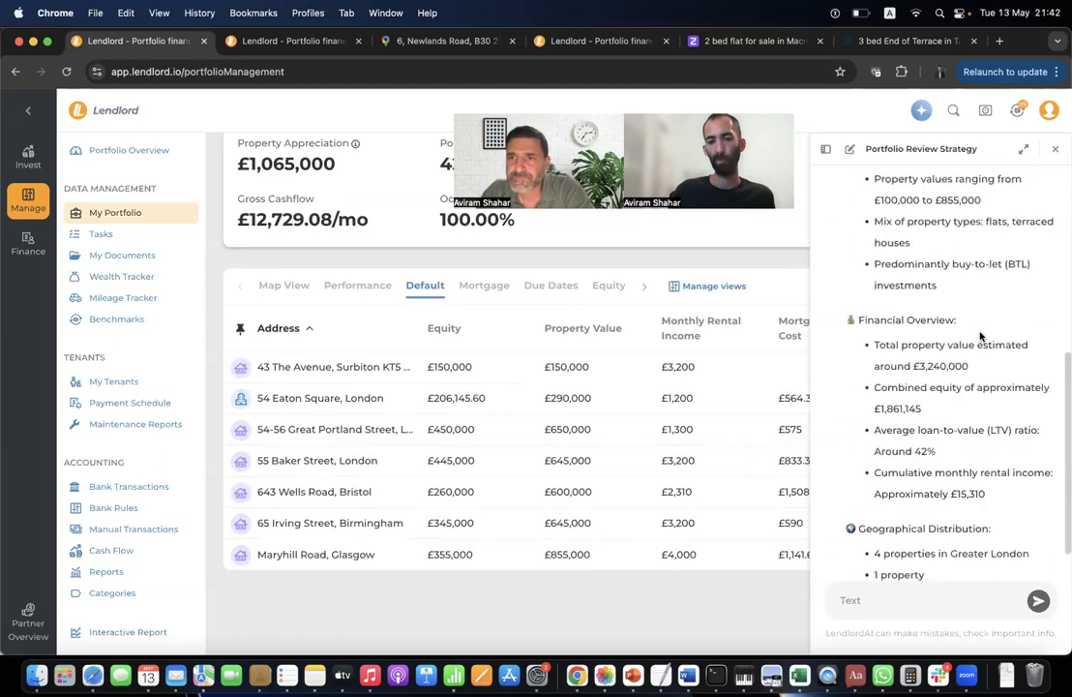
# Start a fresh AI chat, try the Compare and Query My Account prompts, then clear the query.
pyautogui.click(849, 148)
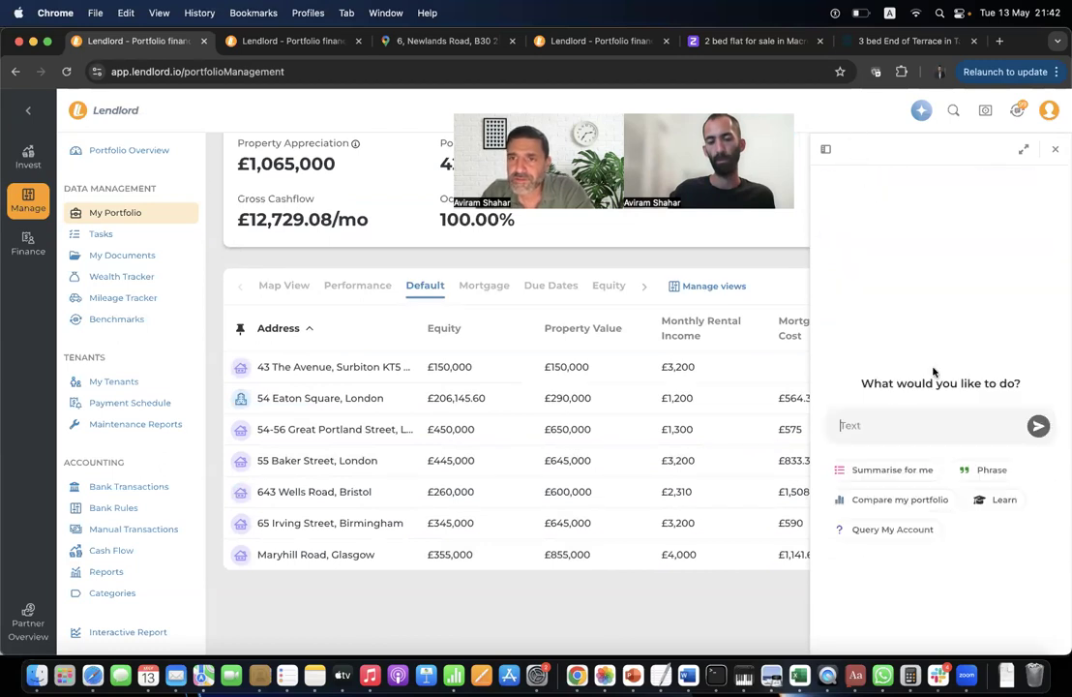
pyautogui.click(929, 504)
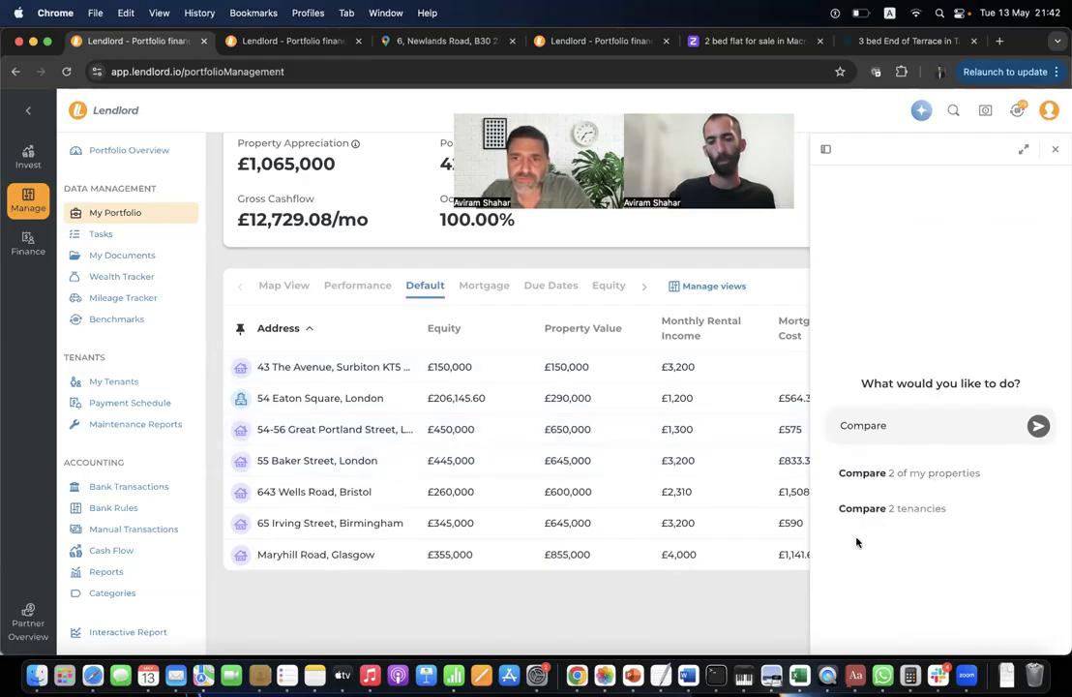
pyautogui.press('BackSpace')
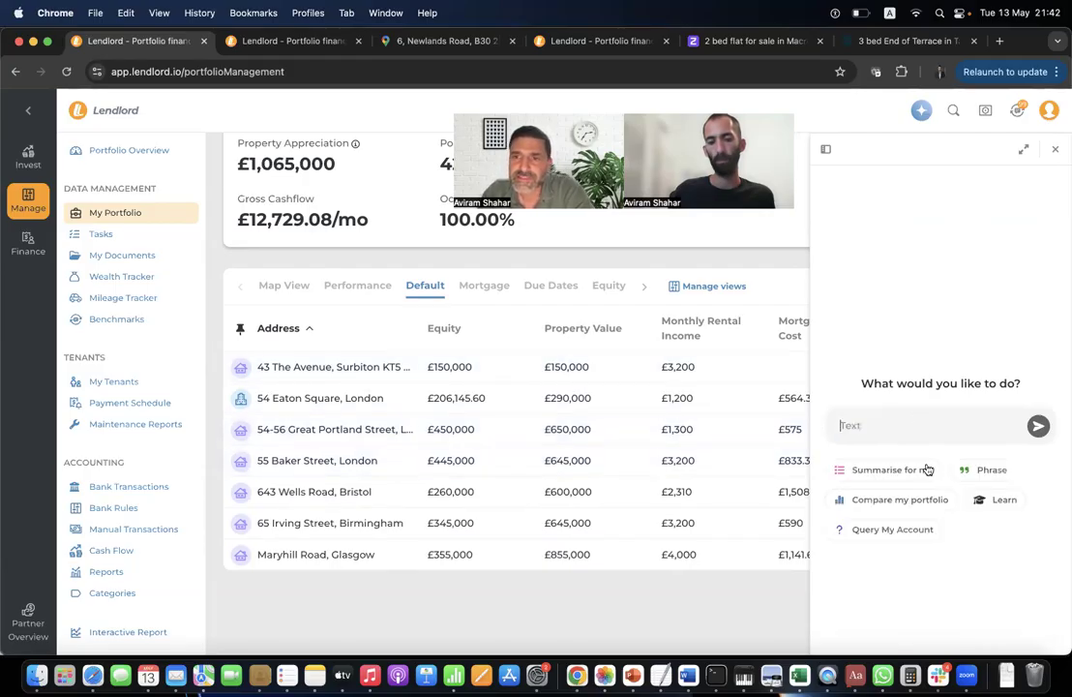
pyautogui.click(914, 532)
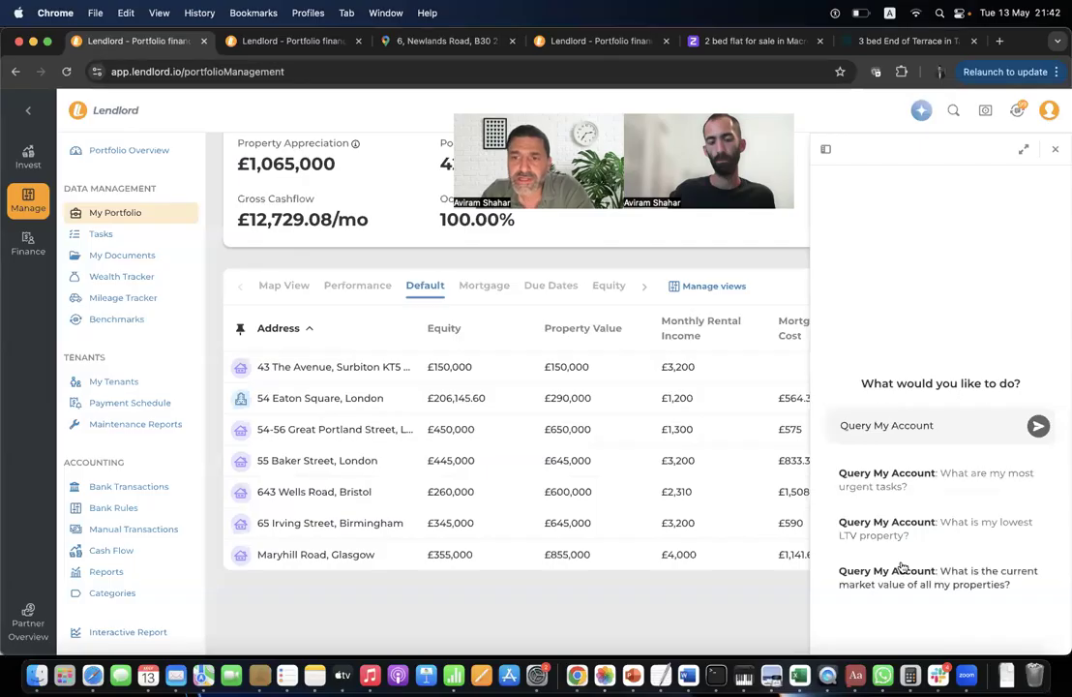
pyautogui.tripleClick(940, 426)
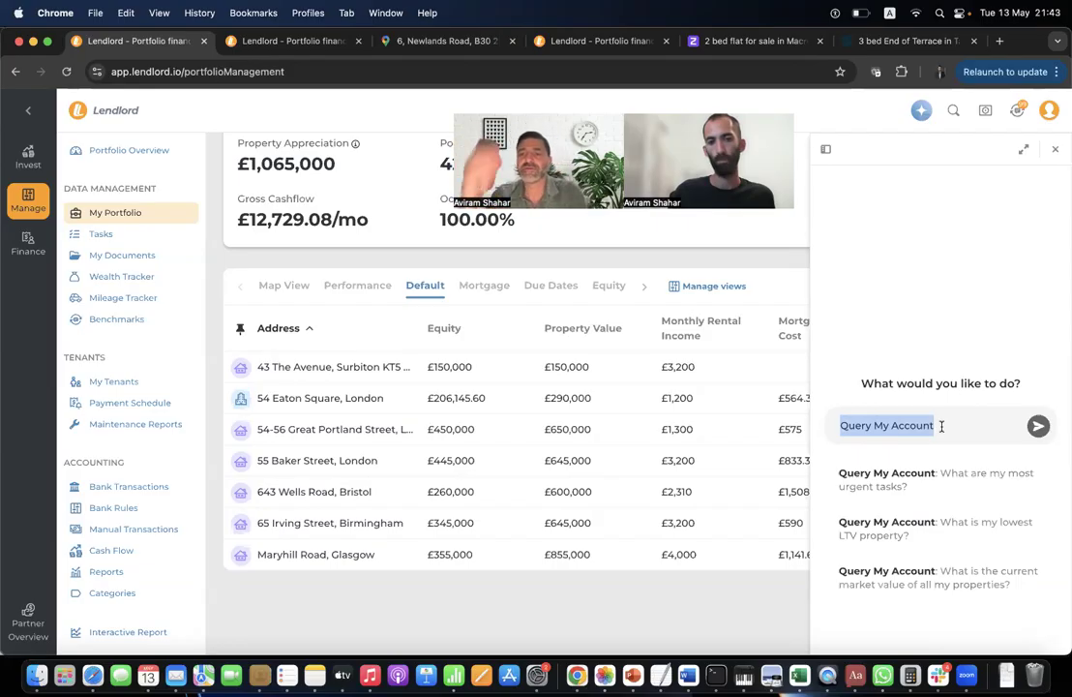
pyautogui.click(887, 426)
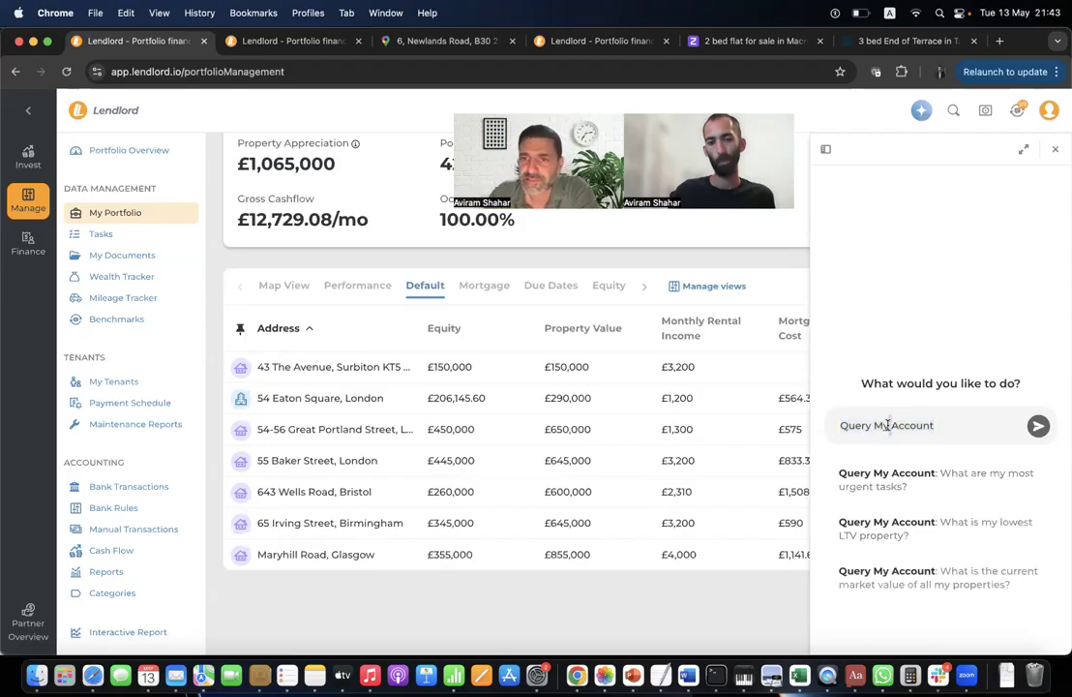
pyautogui.press('BackSpace')
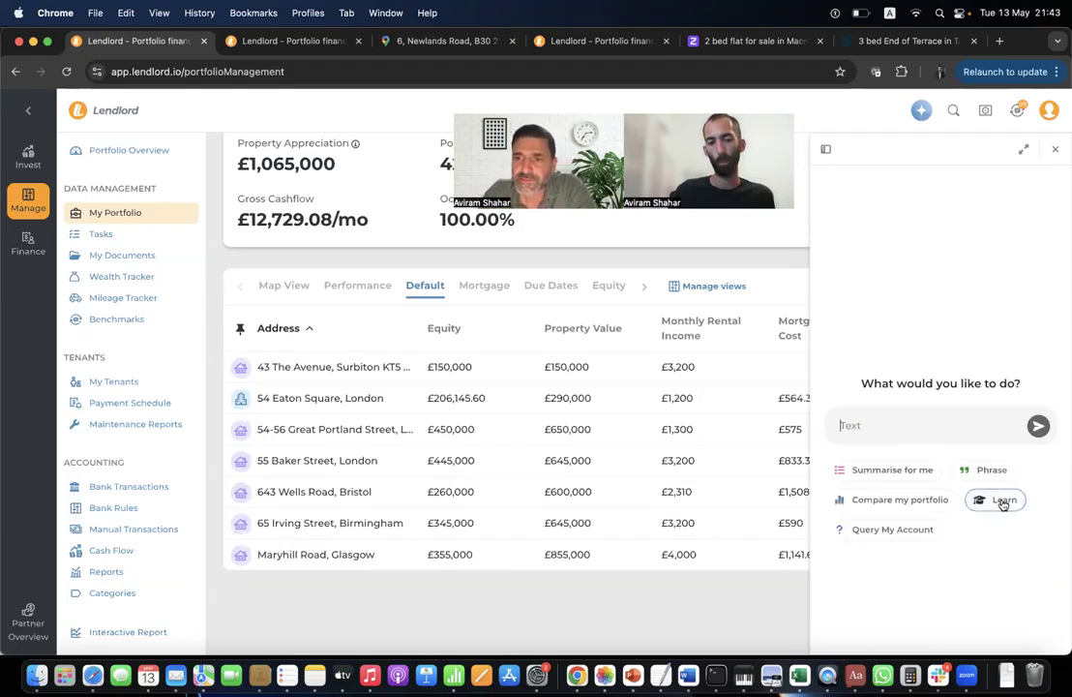
# Ask the assistant, via the Learn suggestions, about the new Renters Right Bill reform and read the reply.
pyautogui.click(1003, 501)
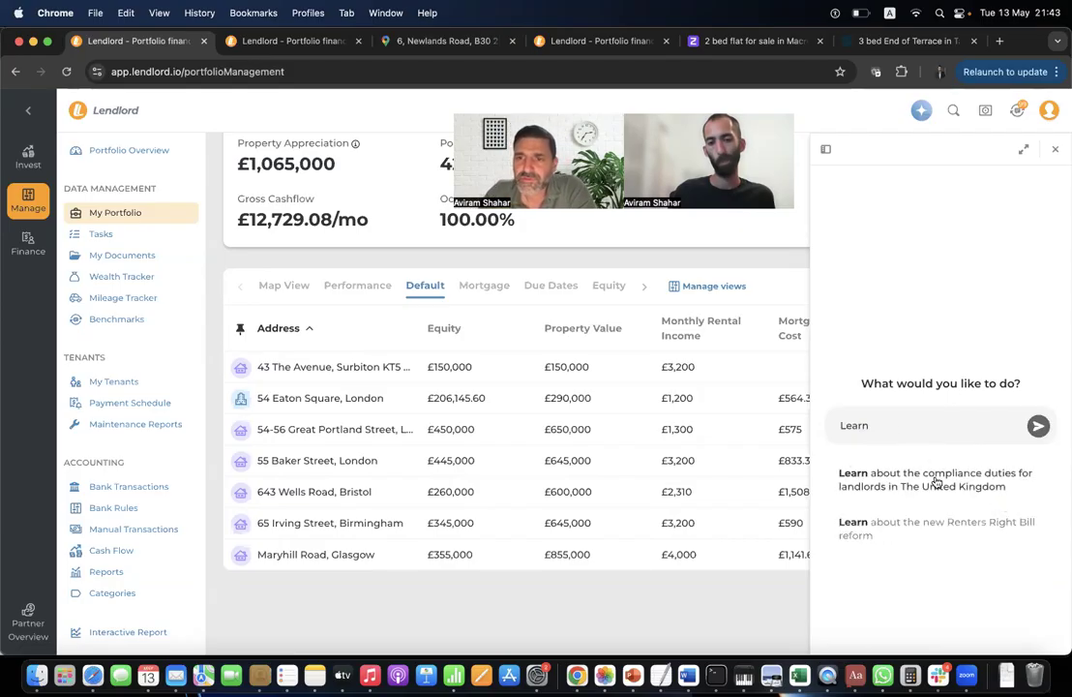
pyautogui.click(907, 529)
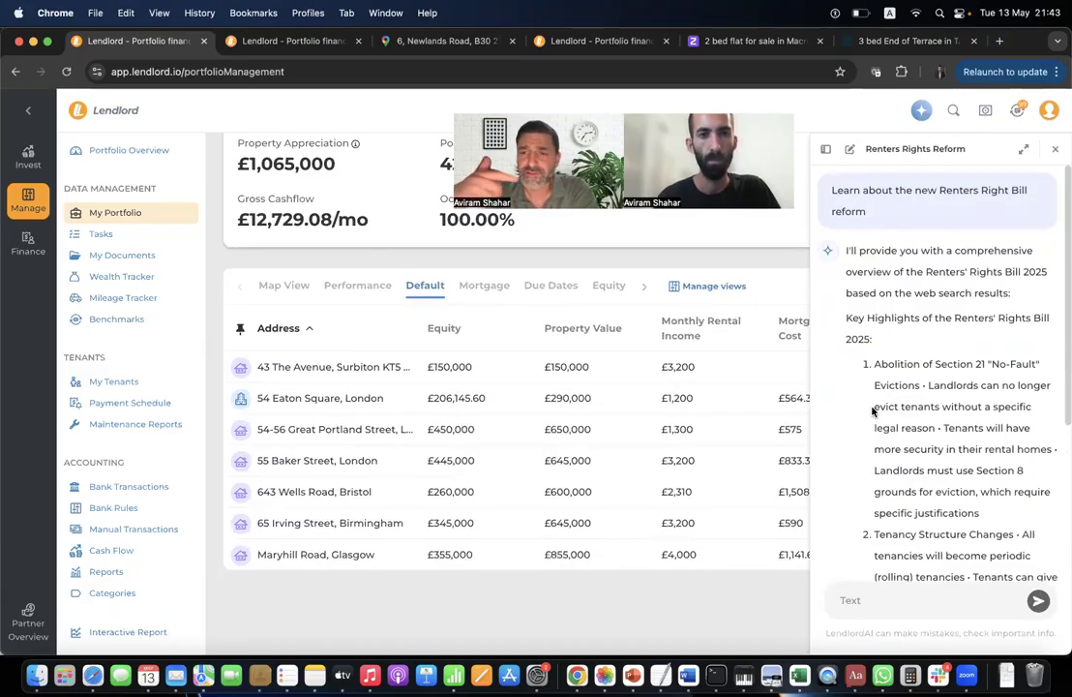
pyautogui.scroll(-10, 872, 411)
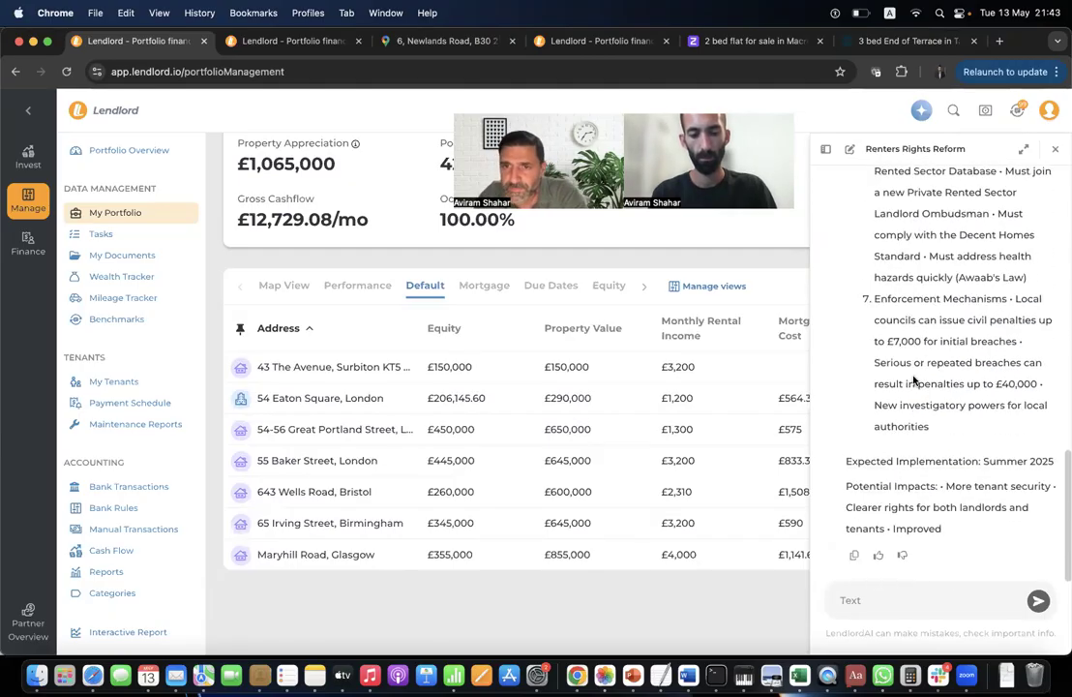
pyautogui.scroll(15, 913, 380)
# Open a new chat, view the Phrase suggestions, then close the assistant panel.
pyautogui.click(849, 149)
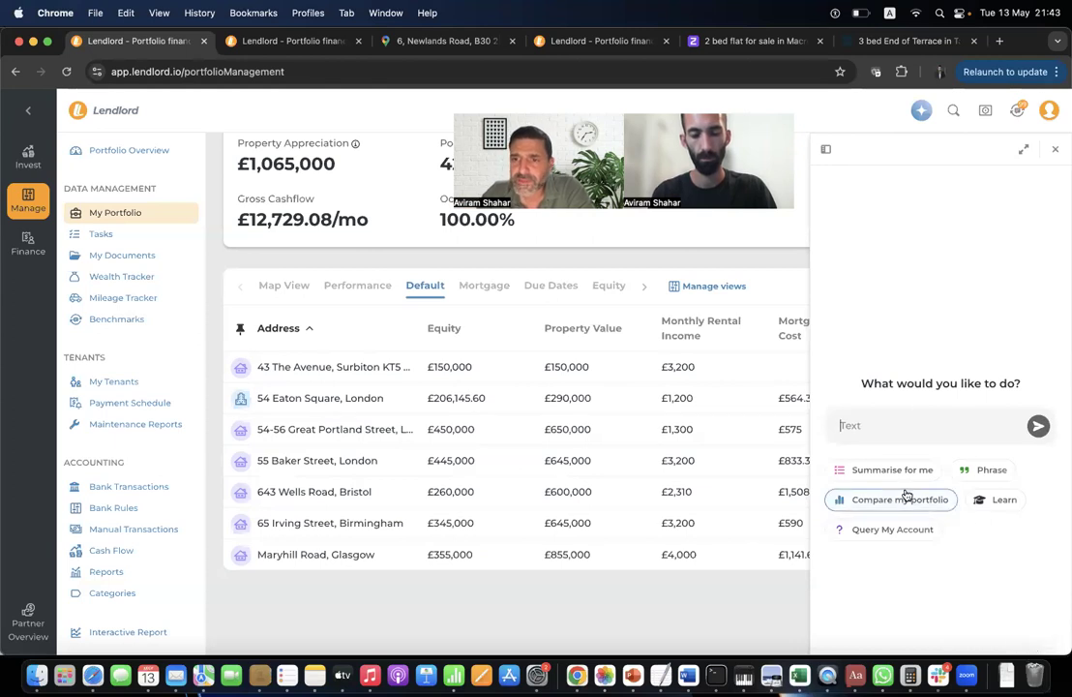
pyautogui.click(989, 471)
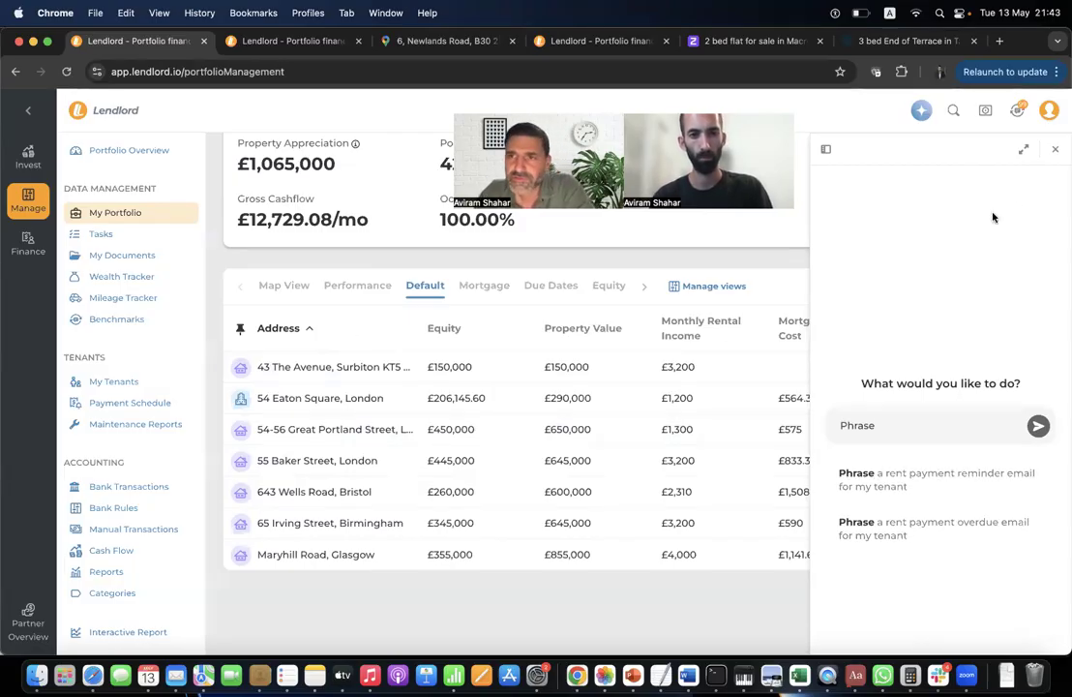
pyautogui.click(1056, 149)
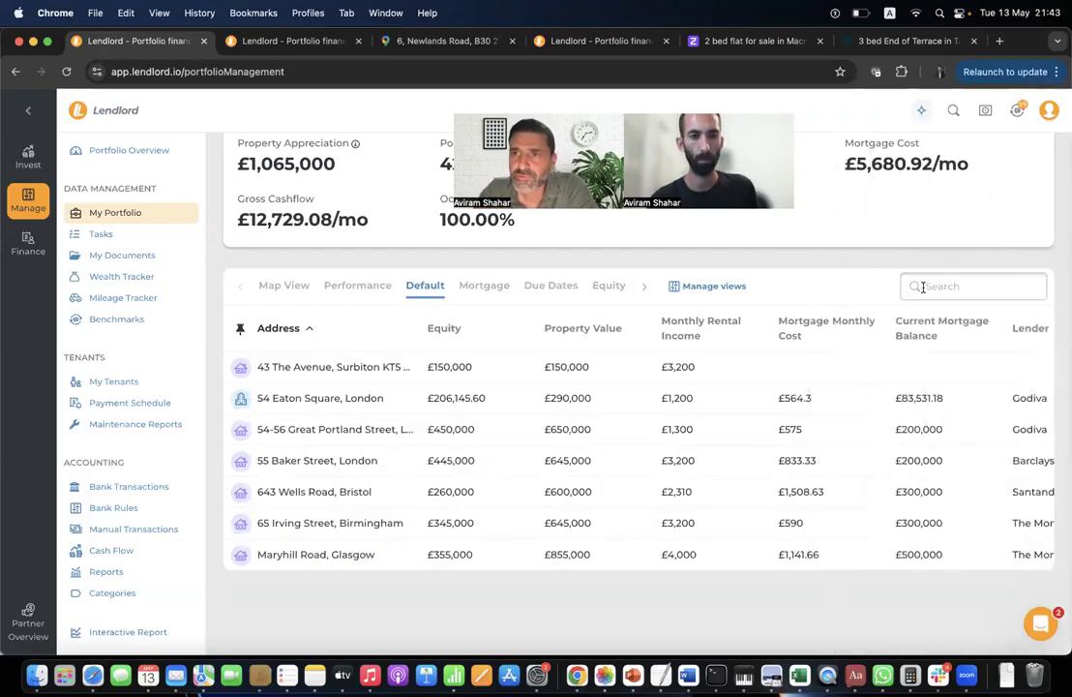
# Draft a reminder for the first overdue rent alert, dismiss it unsent, then open My Tenants.
pyautogui.click(1017, 110)
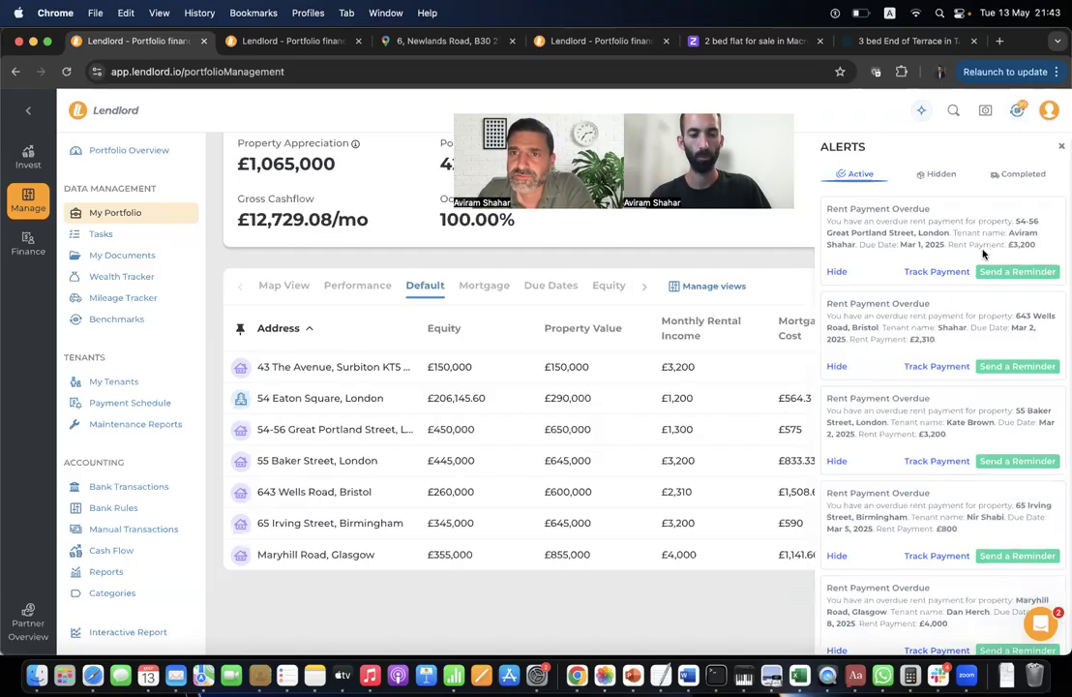
pyautogui.click(1017, 272)
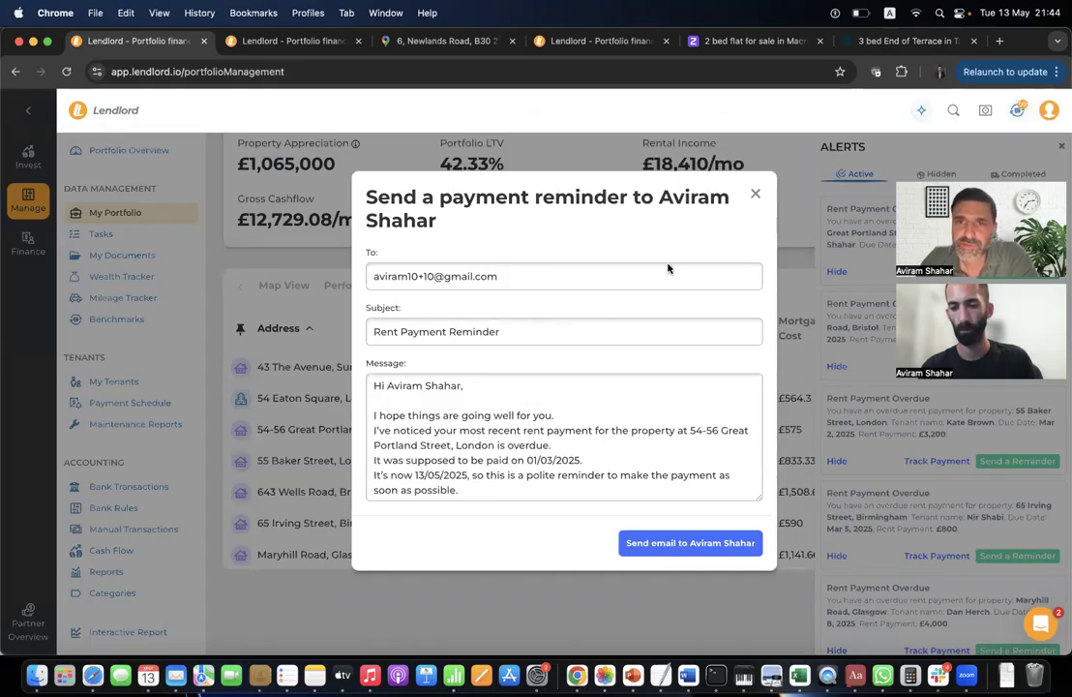
pyautogui.click(756, 194)
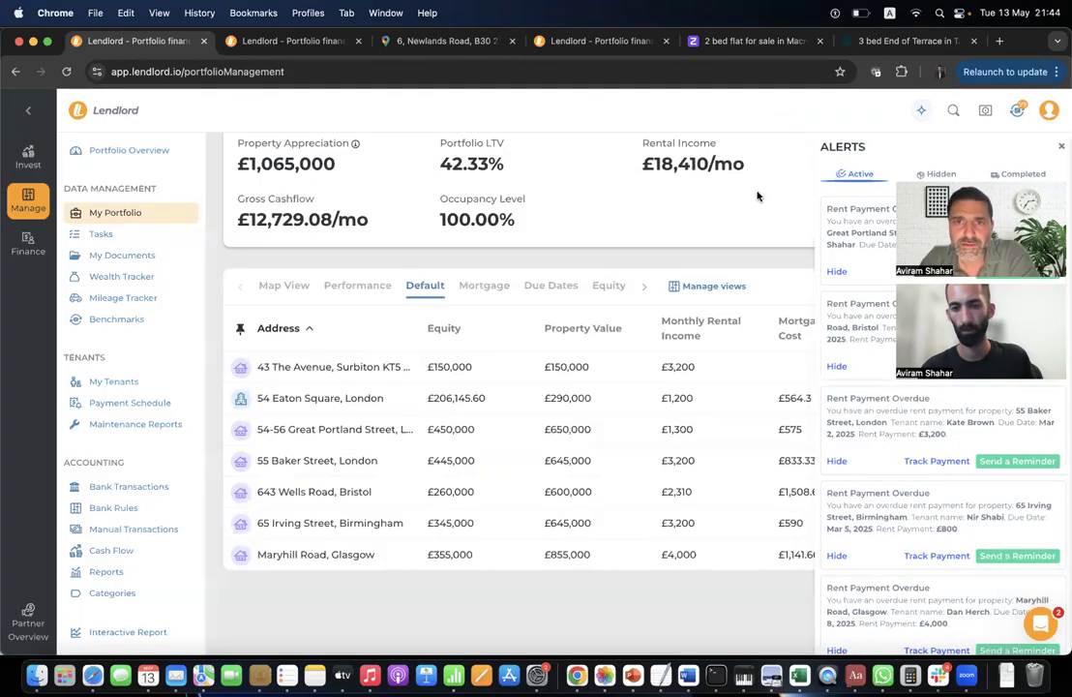
pyautogui.click(160, 384)
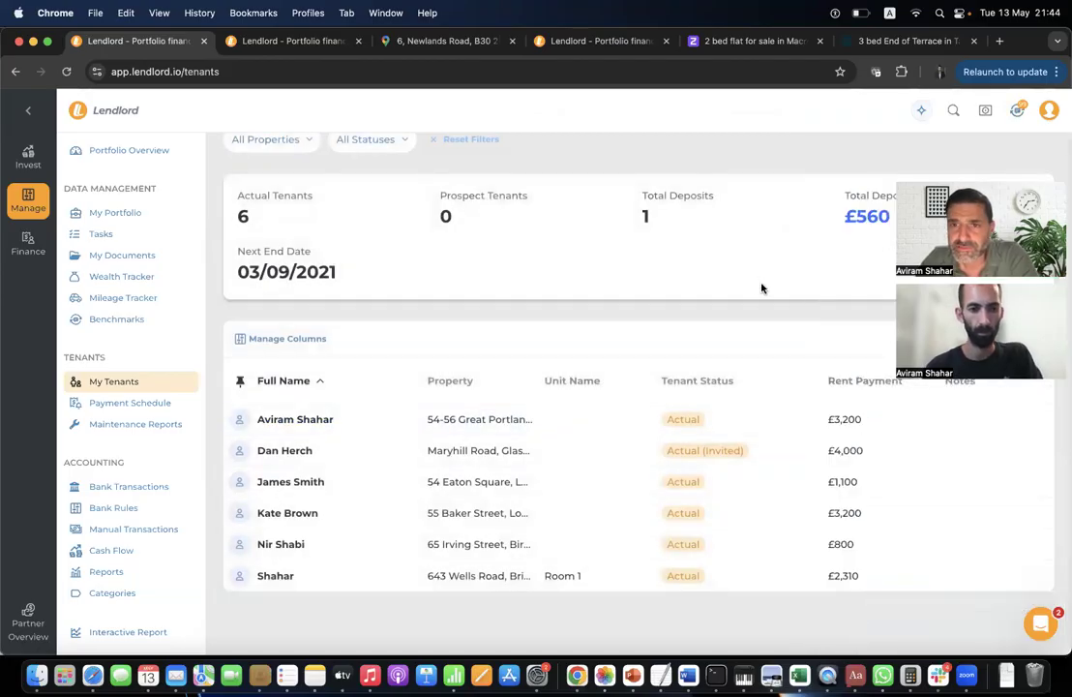
# Start a tenant portal invitation and select the first tenant in the list.
pyautogui.scroll(2, 758, 287)
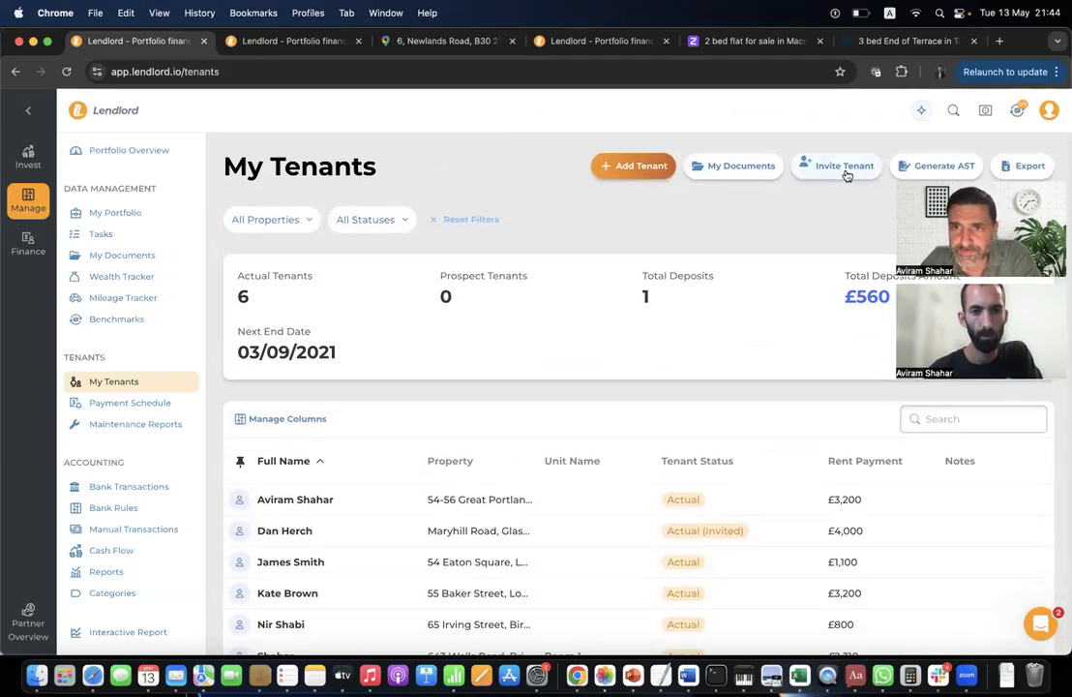
pyautogui.click(842, 167)
pyautogui.scroll(-2, 679, 327)
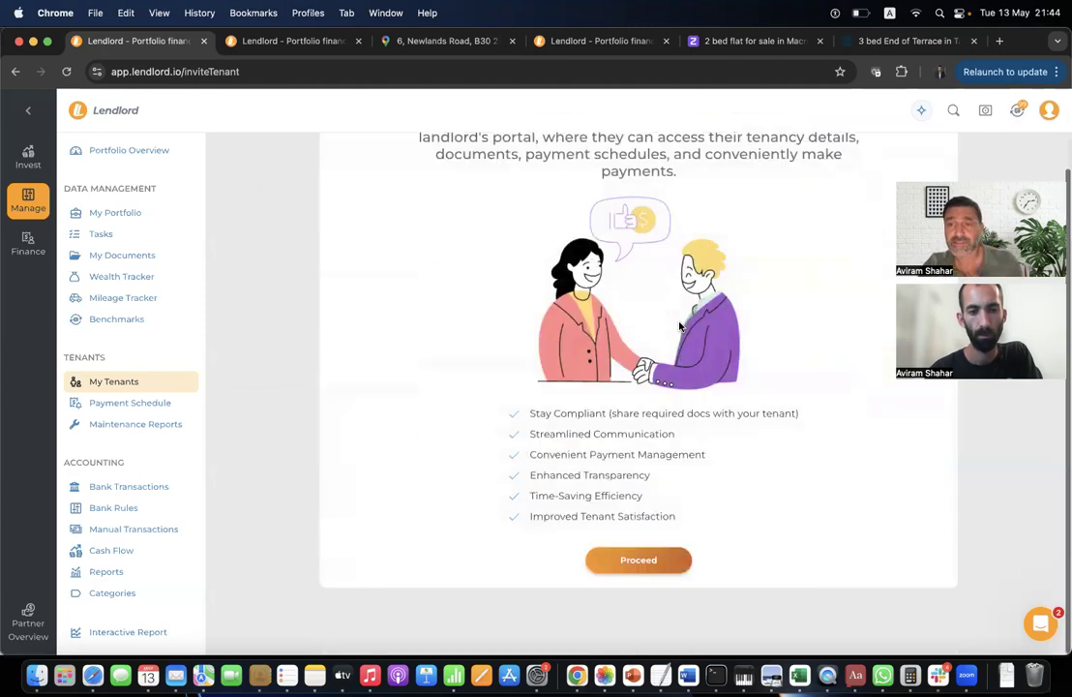
pyautogui.click(674, 564)
pyautogui.click(670, 259)
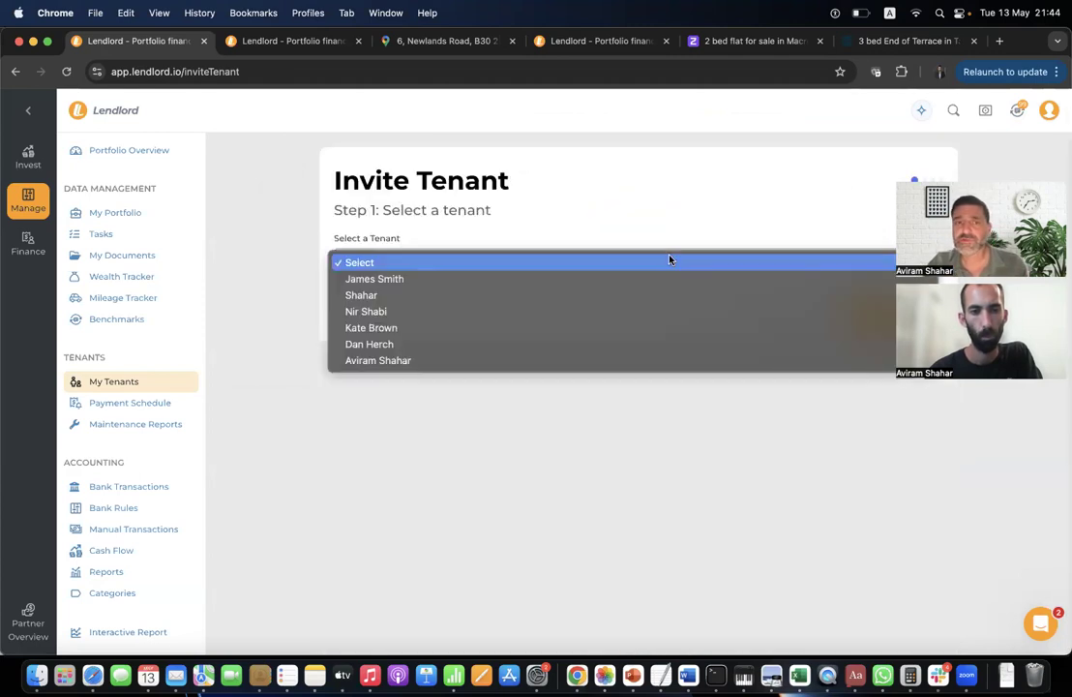
pyautogui.click(582, 281)
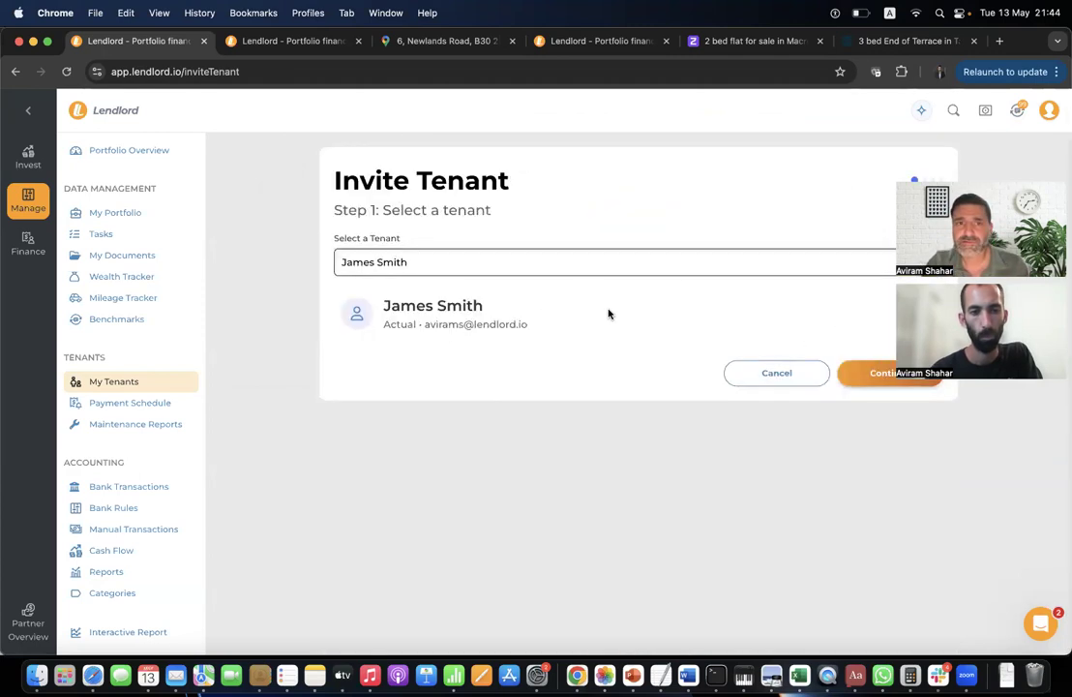
pyautogui.click(856, 373)
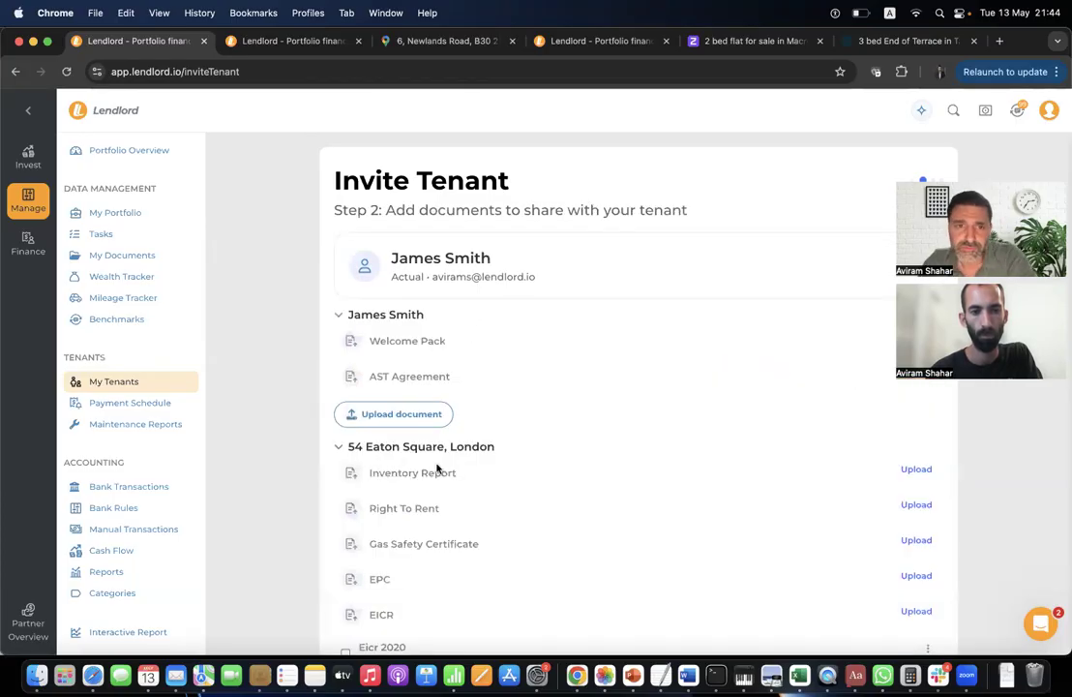
# Share Gas Certificate 2020, continue to the payment settings step, then open Maintenance Reports.
pyautogui.scroll(-3, 399, 408)
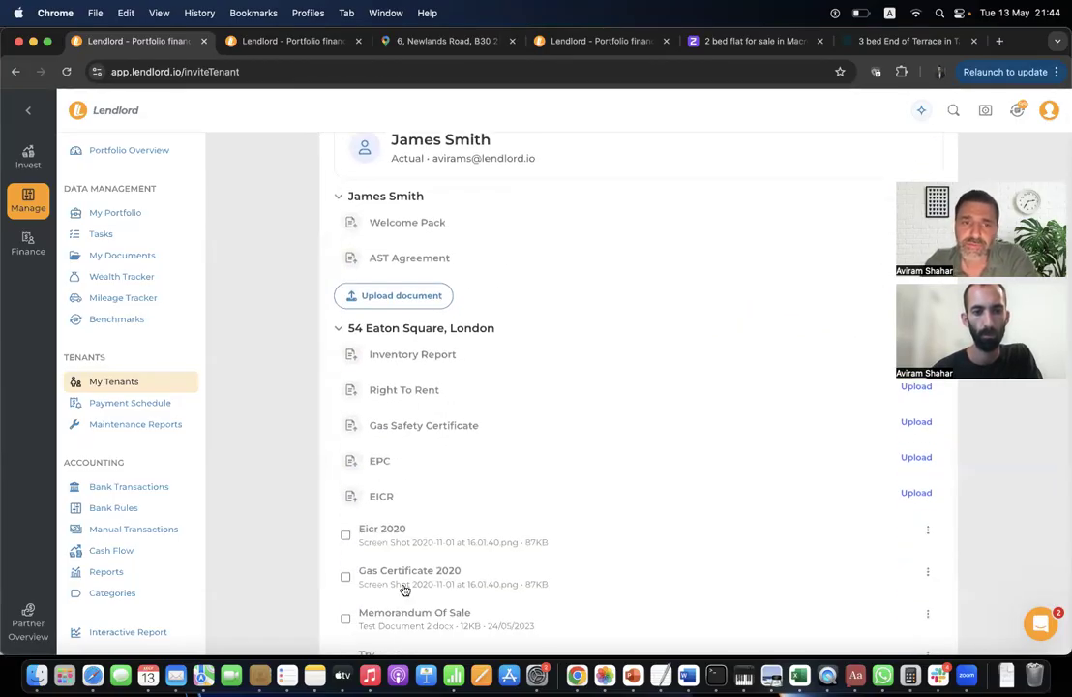
pyautogui.scroll(-3, 403, 586)
pyautogui.click(404, 443)
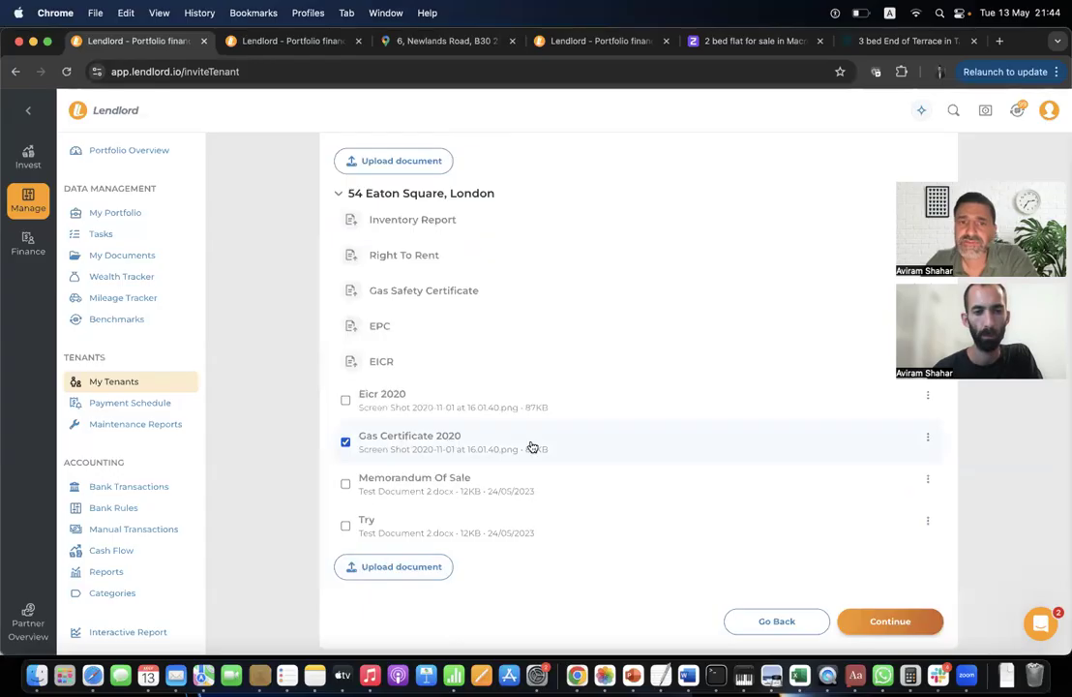
pyautogui.click(889, 620)
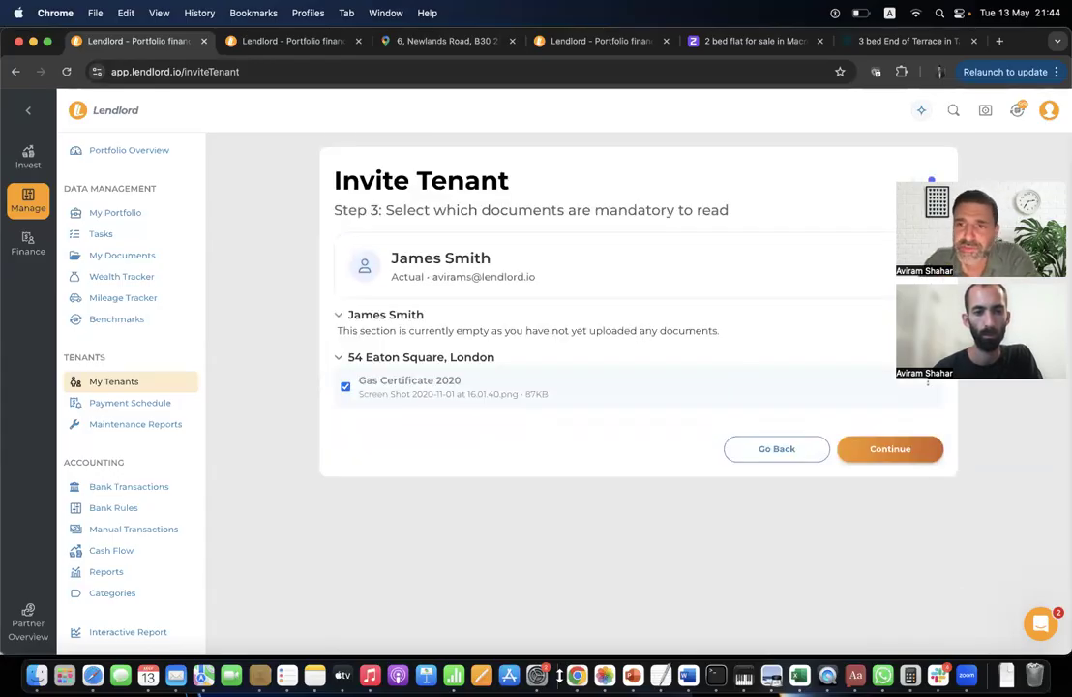
pyautogui.click(908, 450)
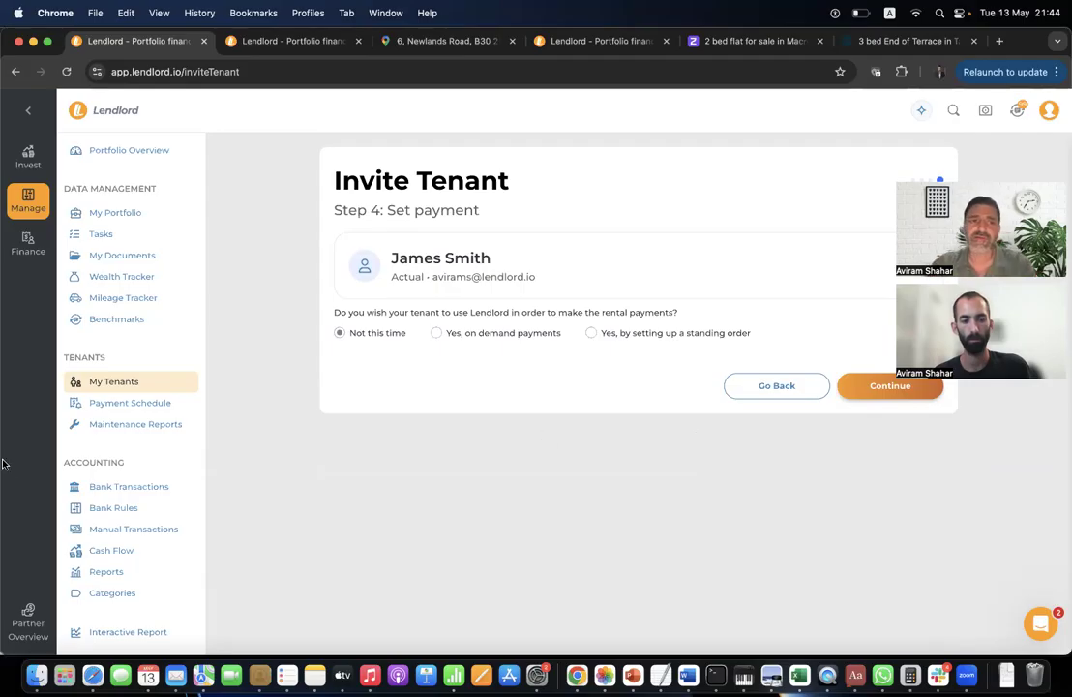
pyautogui.click(135, 424)
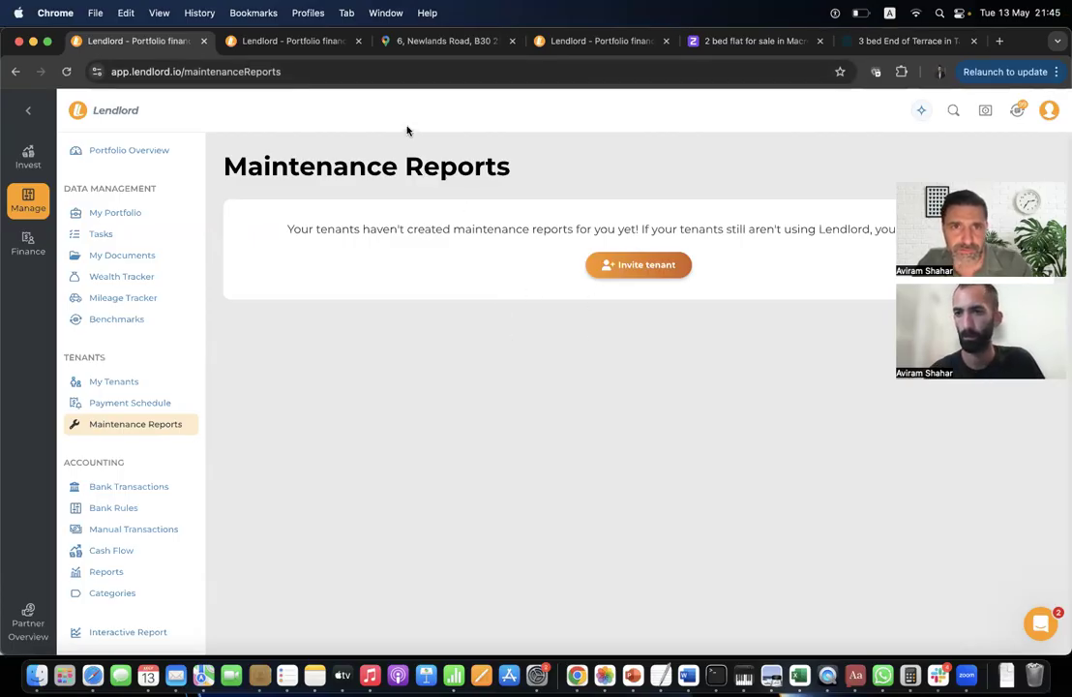
# Scroll through the Mortgage/Remortgage lender quotes under Finance, then open Bridging Finance.
pyautogui.click(28, 242)
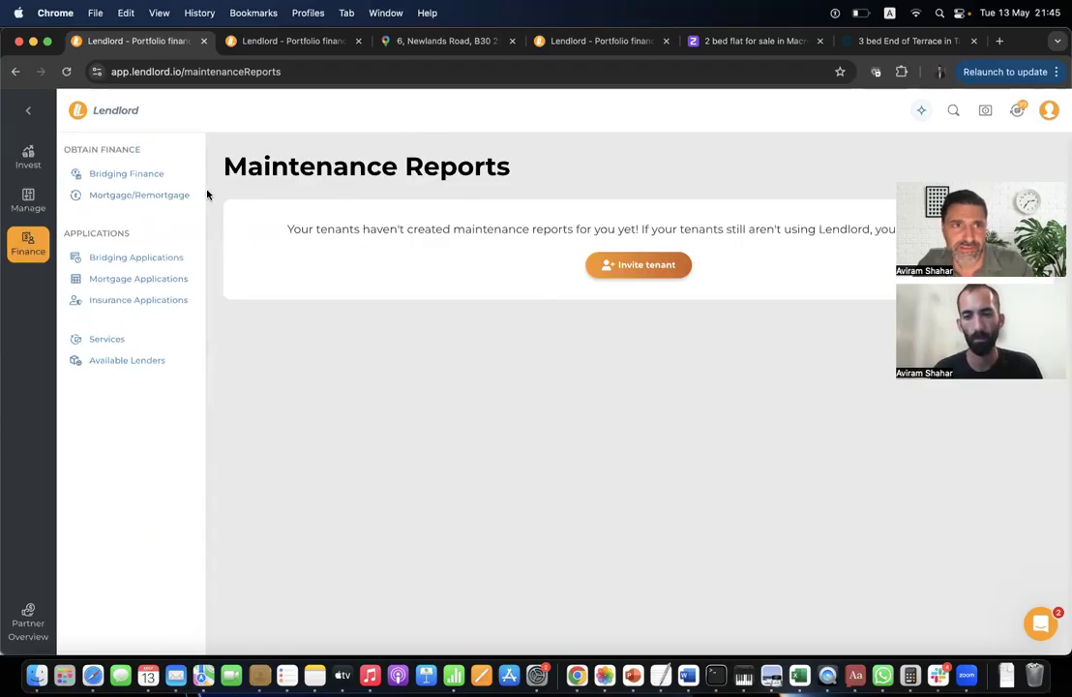
pyautogui.click(181, 196)
pyautogui.scroll(-10, 476, 445)
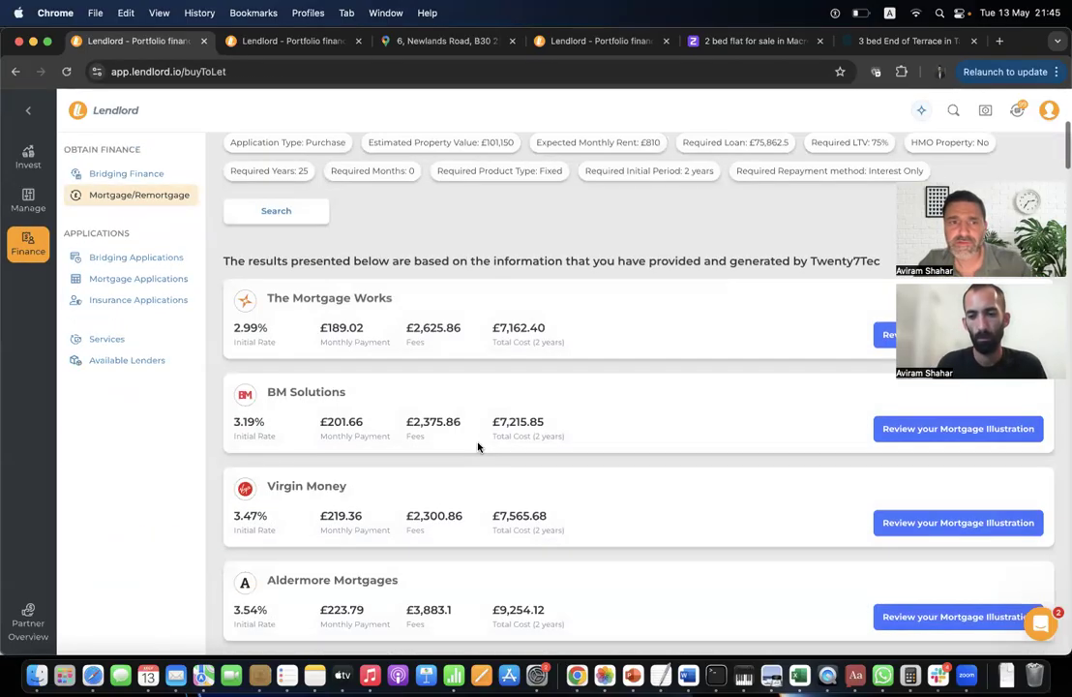
pyautogui.scroll(-5, 477, 447)
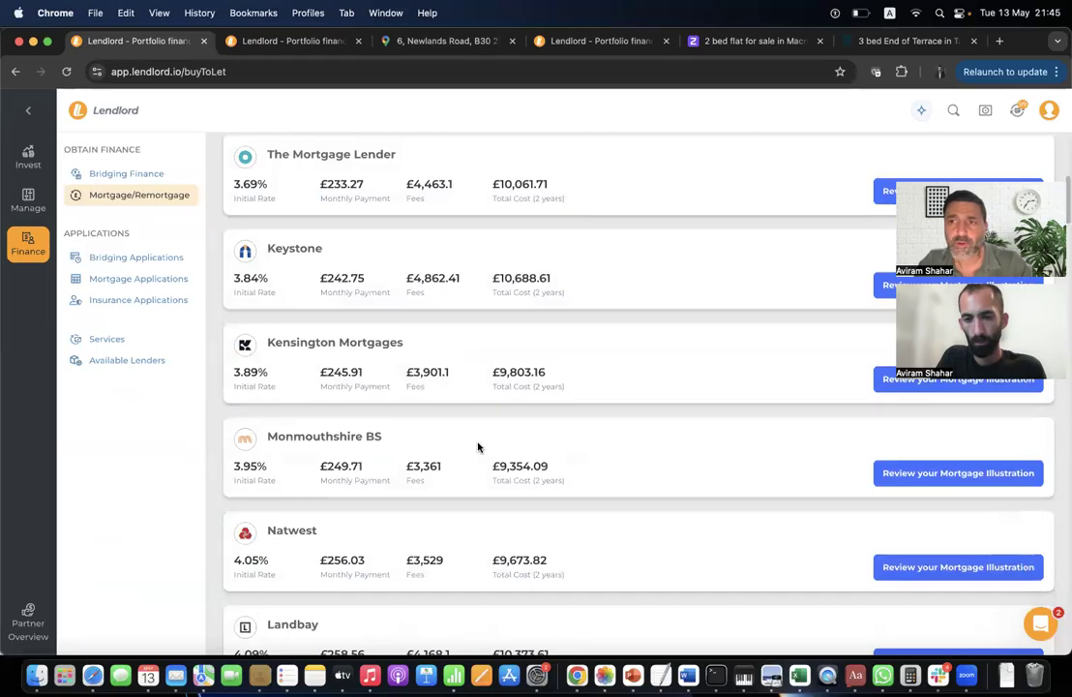
pyautogui.scroll(5, 531, 330)
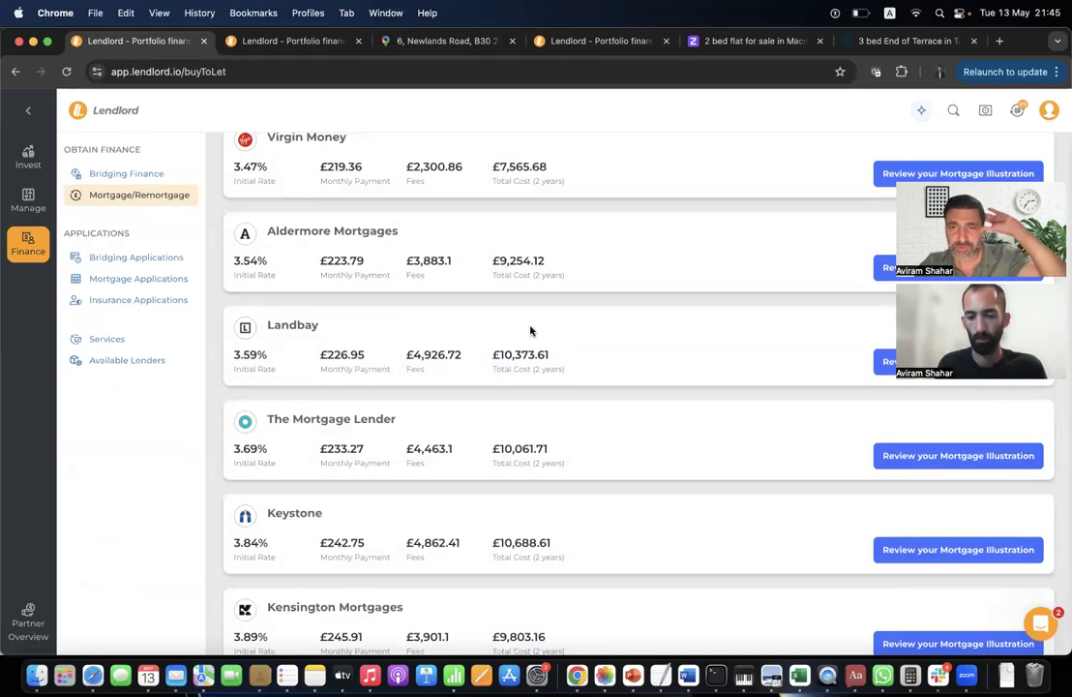
pyautogui.scroll(1, 531, 331)
pyautogui.click(155, 176)
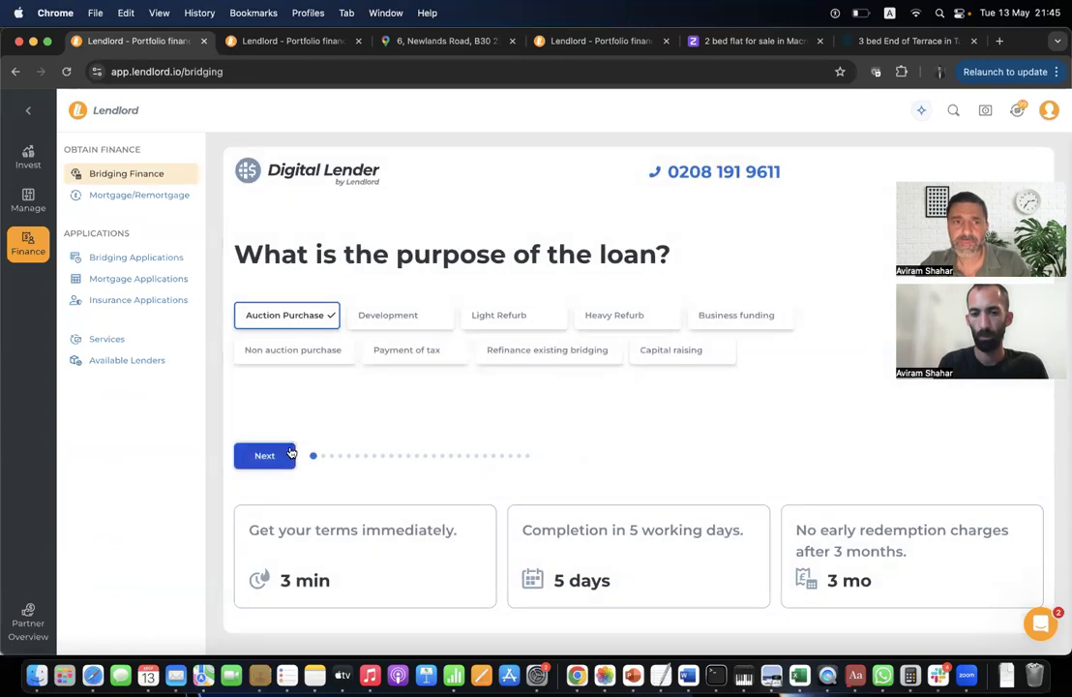
# Advance through the loan purpose, borrowing amount, residential address and annual income questions.
pyautogui.click(264, 455)
pyautogui.click(356, 462)
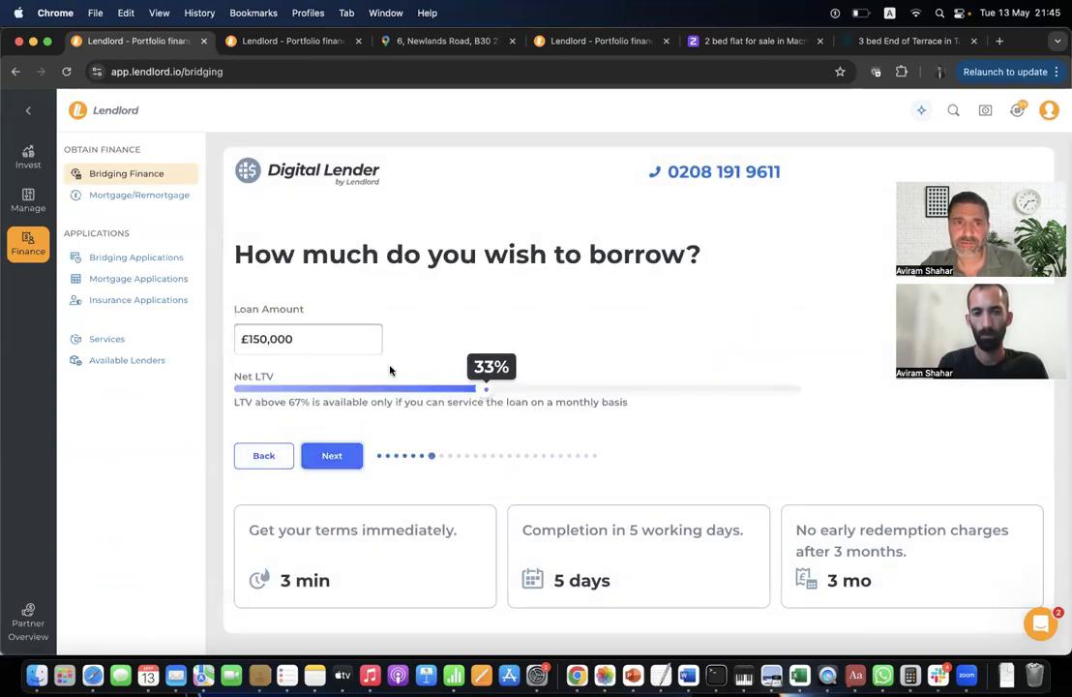
pyautogui.click(331, 453)
pyautogui.click(345, 510)
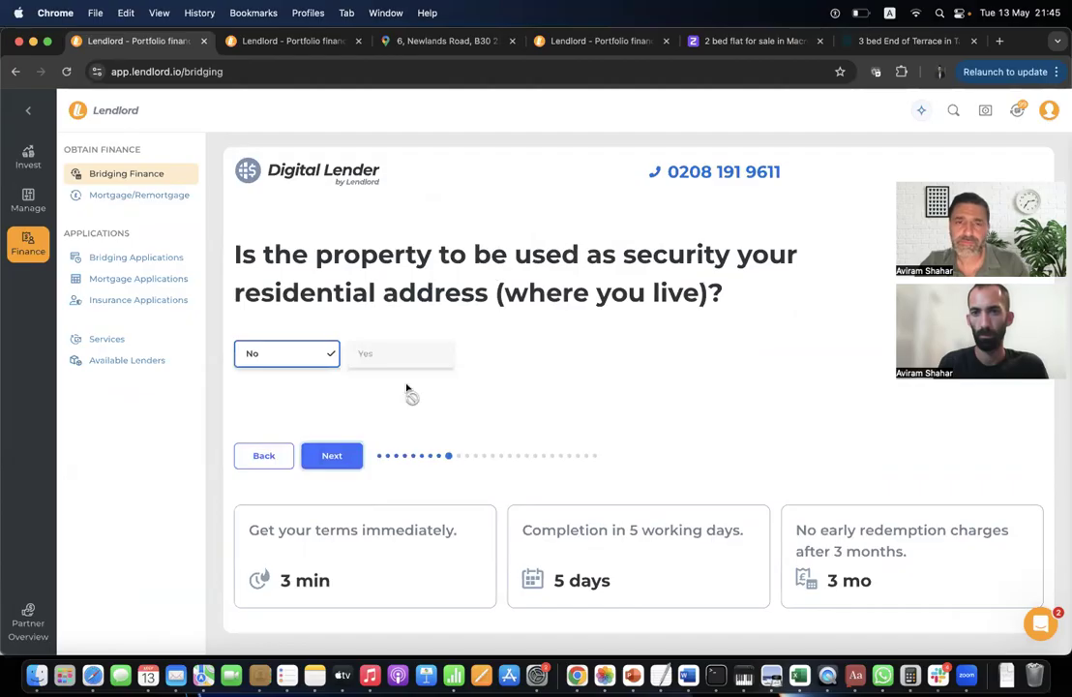
pyautogui.click(336, 462)
pyautogui.click(341, 487)
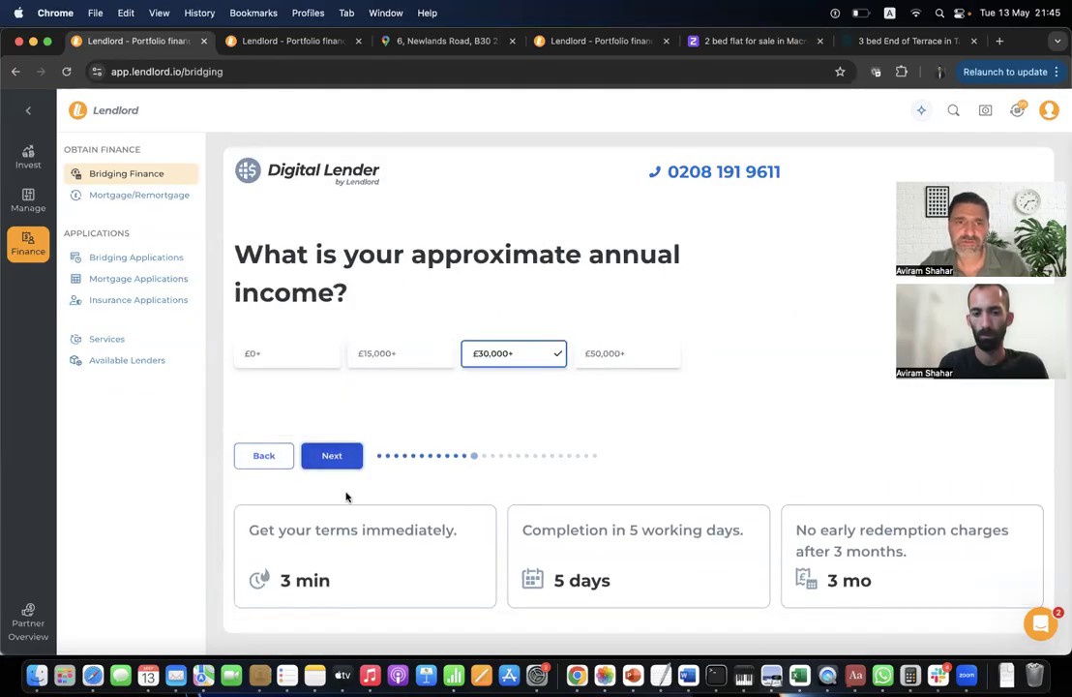
pyautogui.click(341, 460)
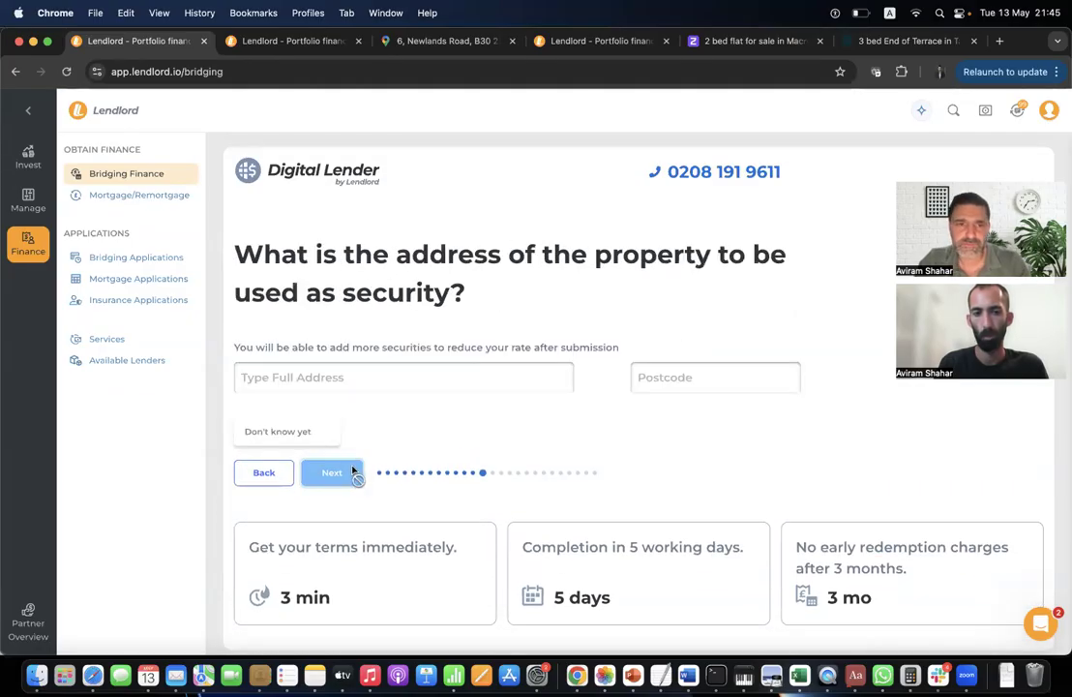
# Enter '1234' as the security property address, pick the matching suggestion, and pass properties owned.
pyautogui.click(351, 376)
pyautogui.write('1234')
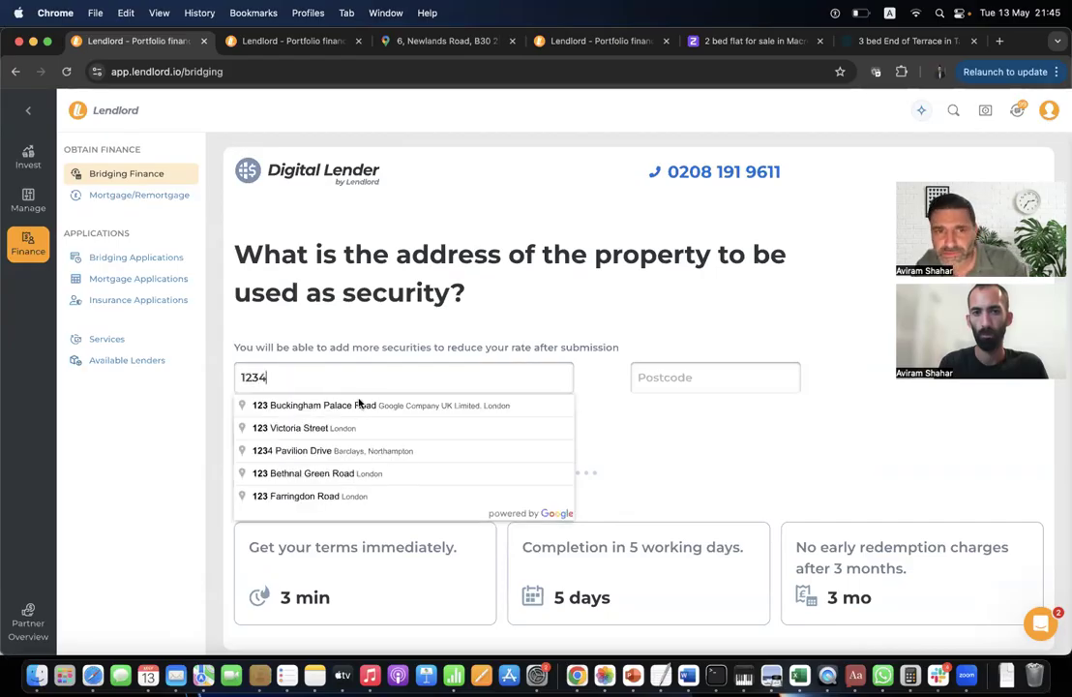
pyautogui.click(368, 426)
pyautogui.click(347, 478)
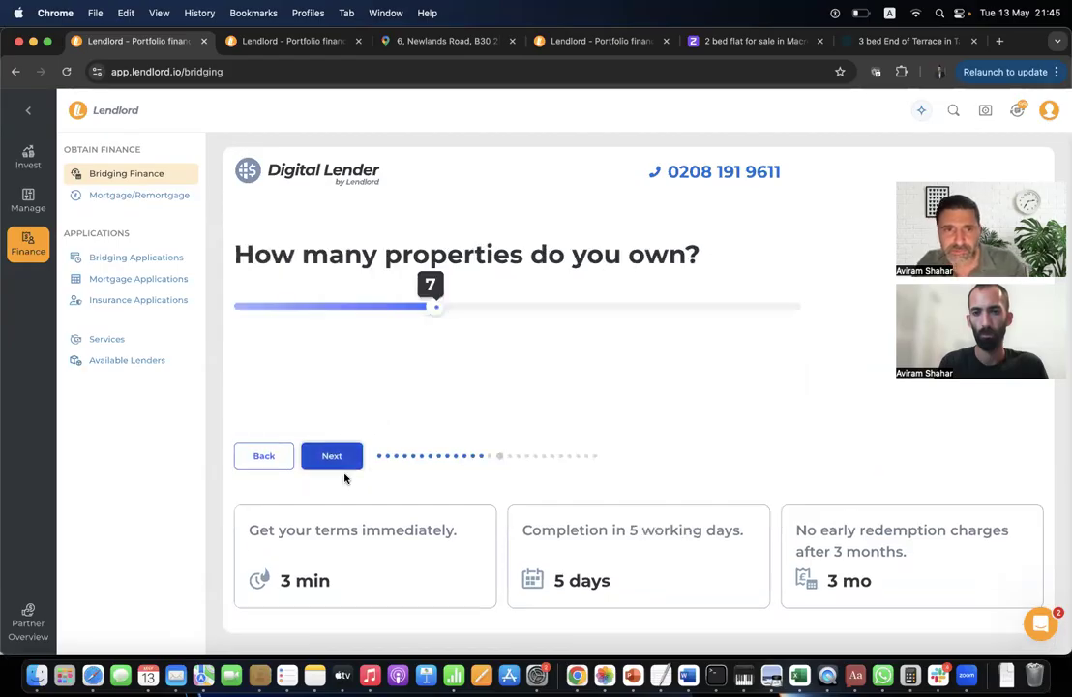
pyautogui.click(350, 464)
# Continue past the bankruptcy, stage, property type, refurbishment and future value questions to the loan results.
pyautogui.click(350, 464)
pyautogui.click(346, 461)
pyautogui.click(344, 458)
pyautogui.click(344, 457)
pyautogui.click(345, 463)
pyautogui.click(346, 464)
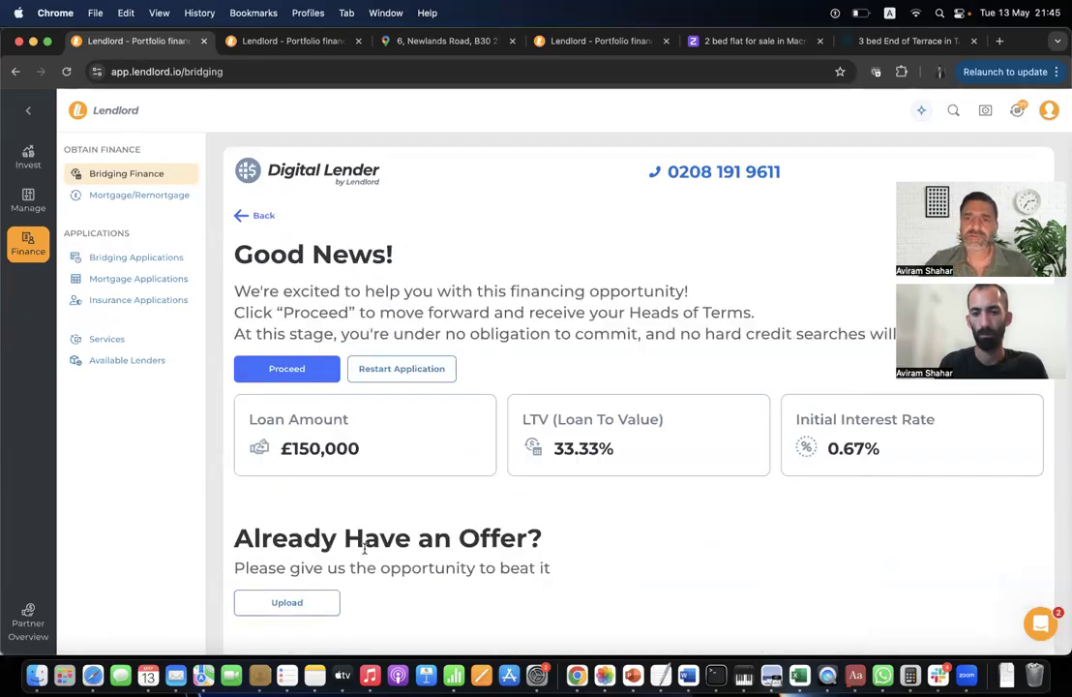
# Dismiss the existing-offer upload form and proceed with the bridging loan offer.
pyautogui.click(330, 600)
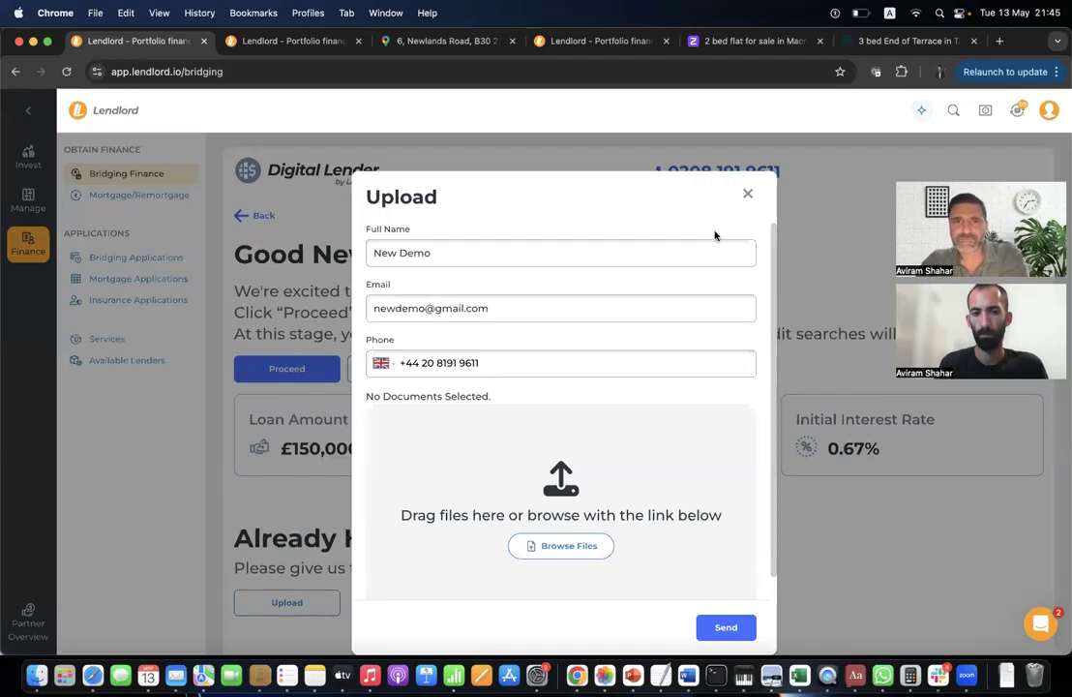
pyautogui.click(748, 199)
pyautogui.click(330, 370)
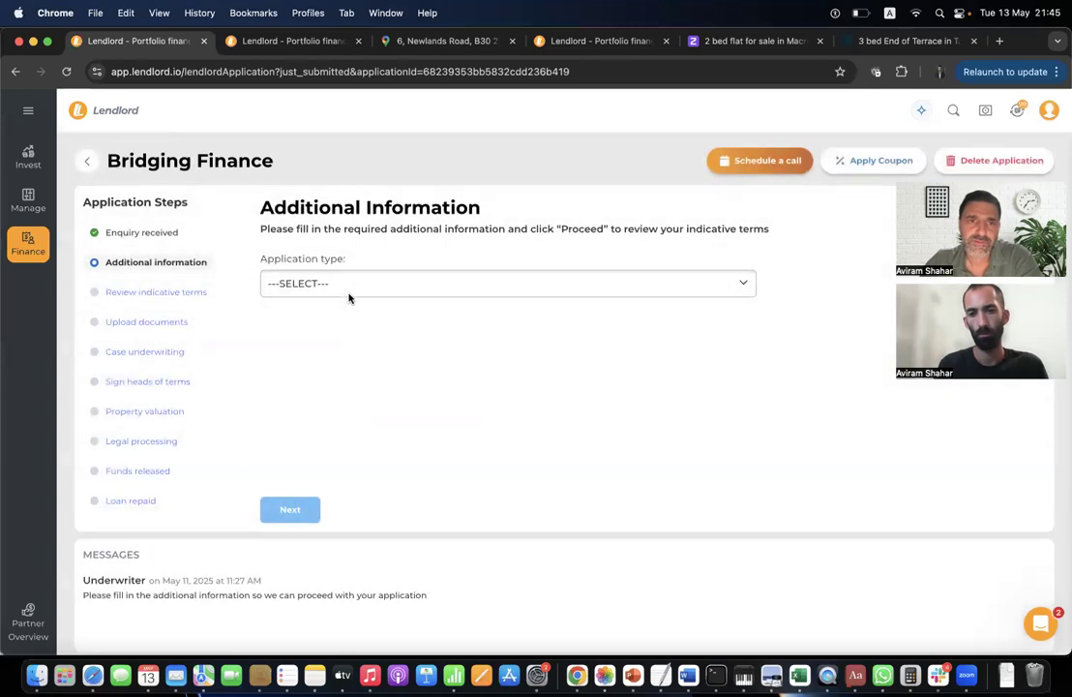
# Set the application type to Individual, dismiss both consent requests, and go to portfolio management.
pyautogui.click(350, 290)
pyautogui.click(347, 301)
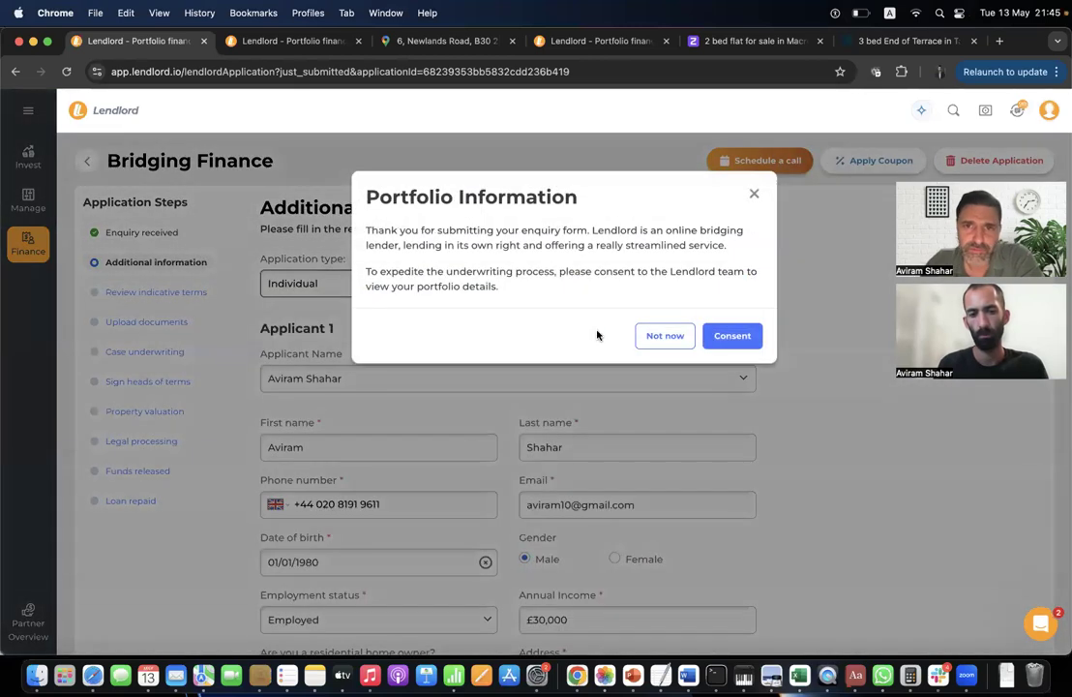
pyautogui.click(755, 194)
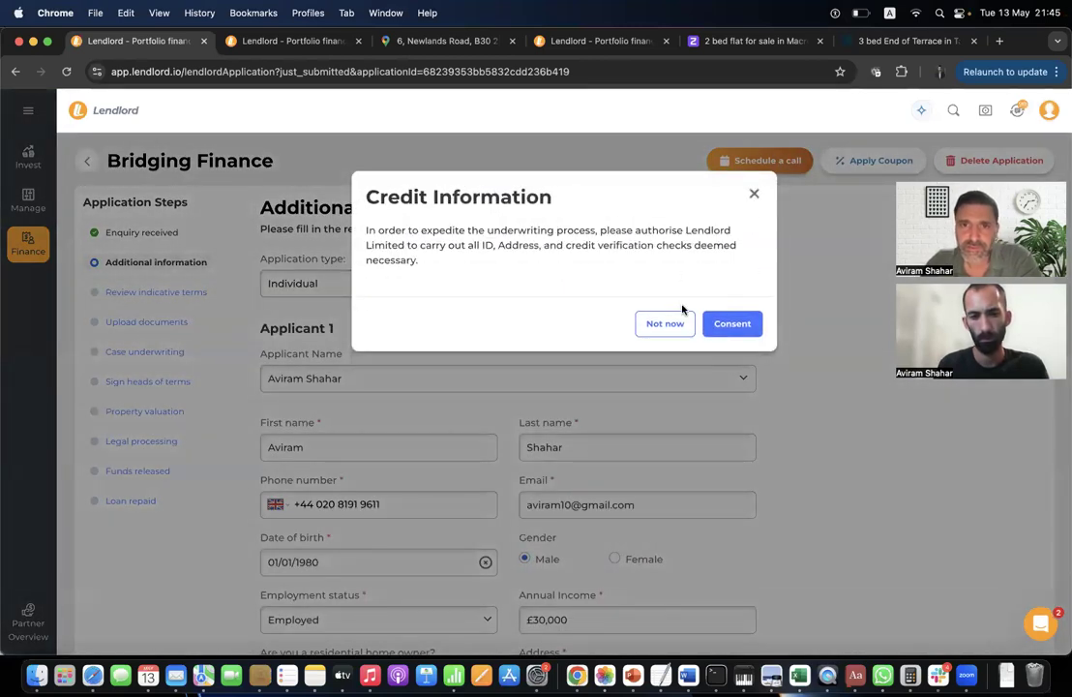
pyautogui.click(755, 194)
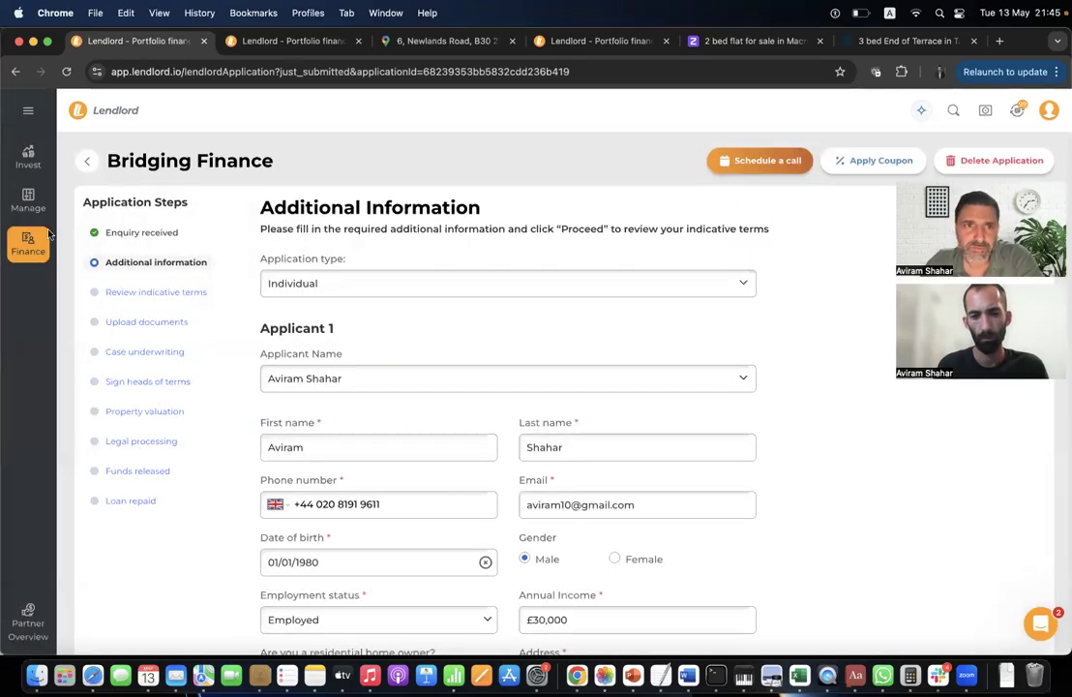
pyautogui.click(31, 152)
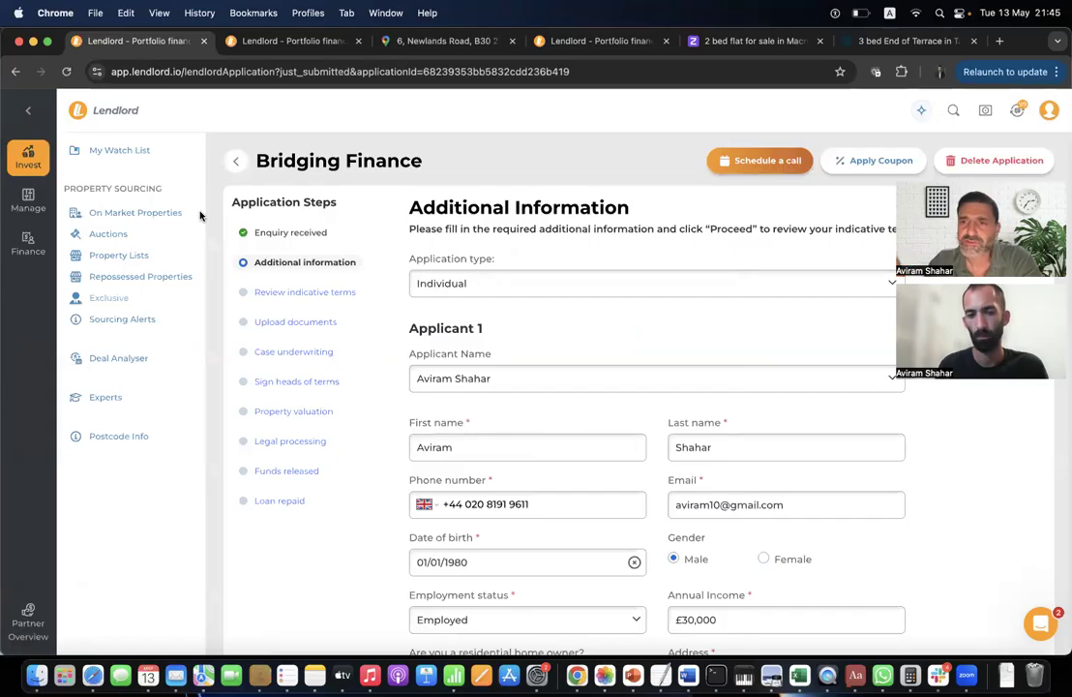
pyautogui.click(28, 200)
# Go from the My Portfolio overview to the Finance mortgage and remortgage broker search.
pyautogui.click(145, 213)
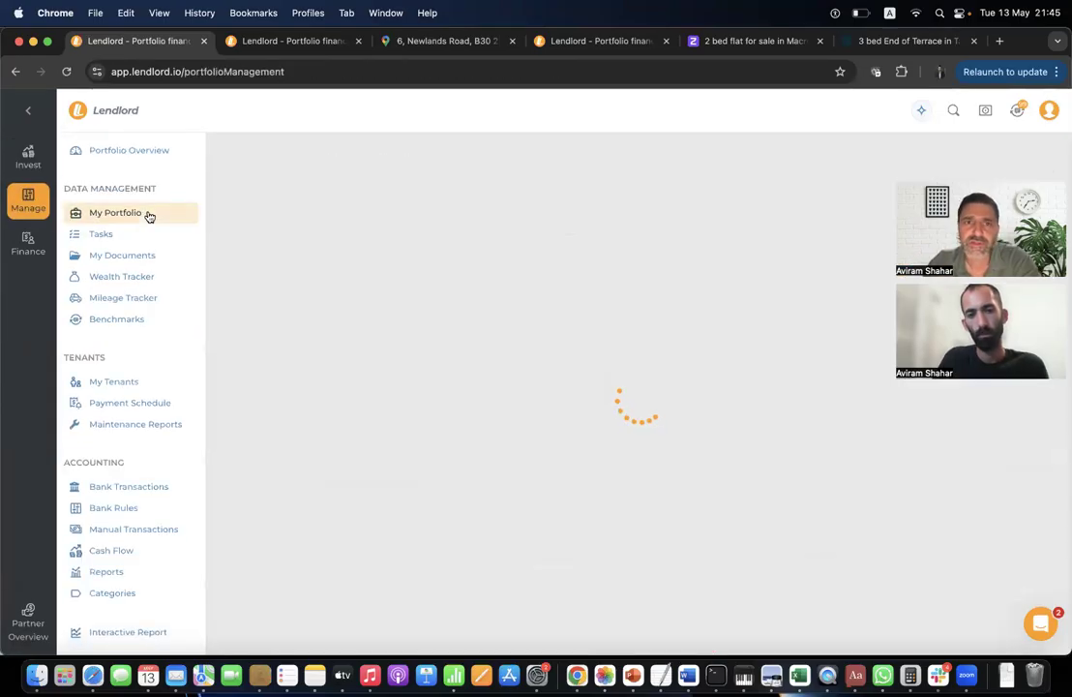
pyautogui.click(28, 241)
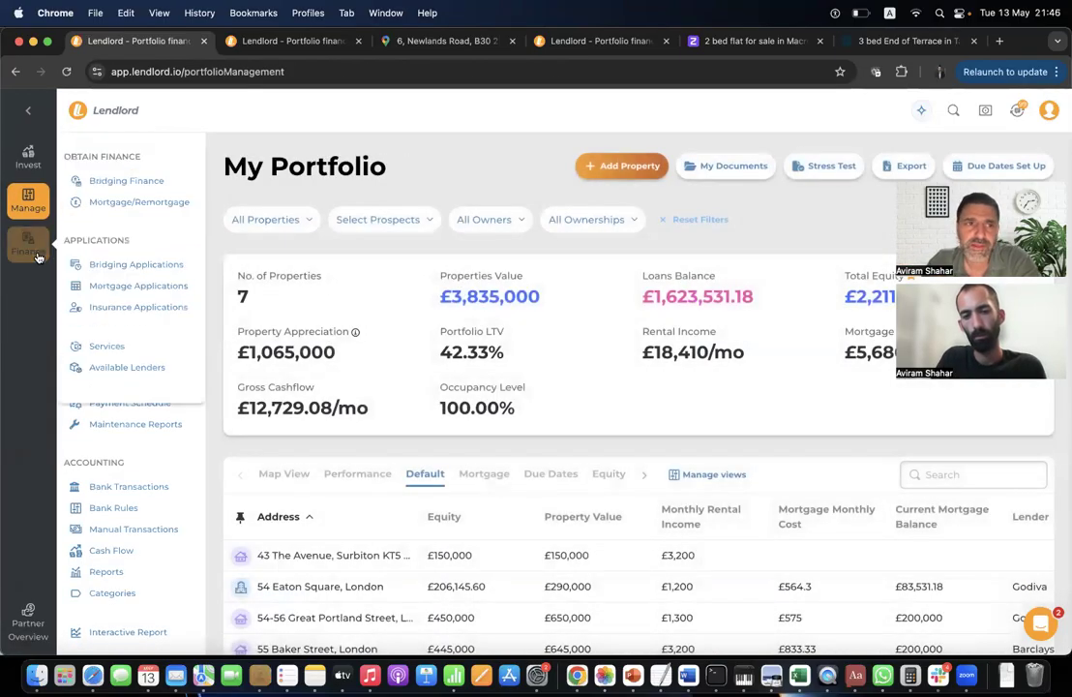
pyautogui.click(138, 196)
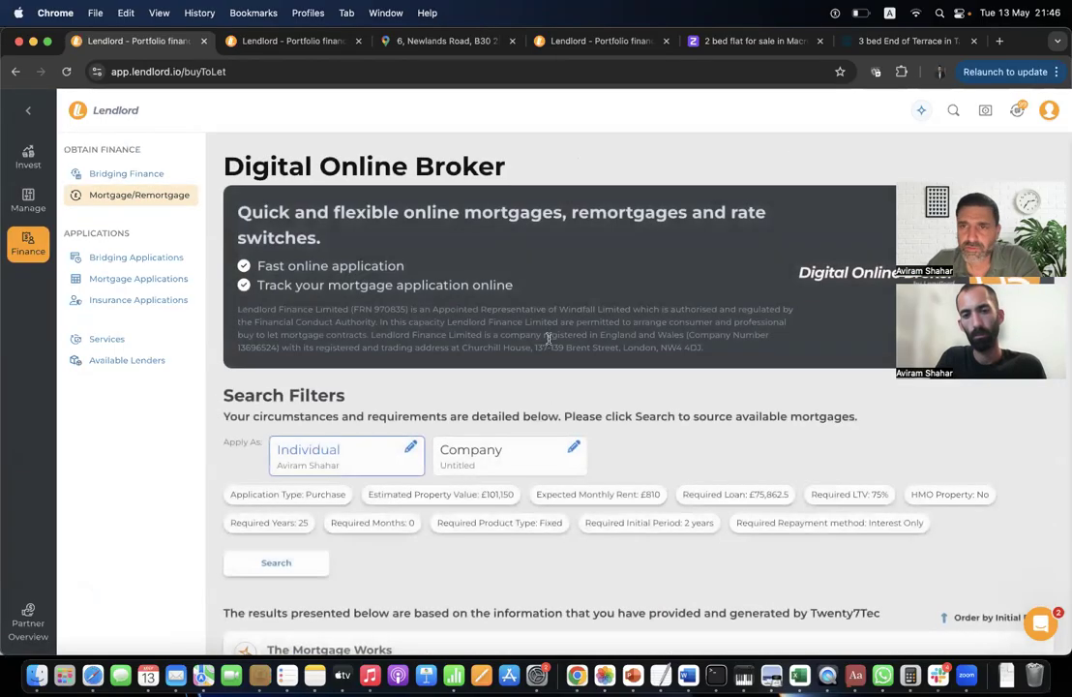
# Browse the lender offers, review The Mortgage Works illustration, and cancel the new mortgage prompt.
pyautogui.scroll(-5, 554, 387)
pyautogui.scroll(3, 555, 410)
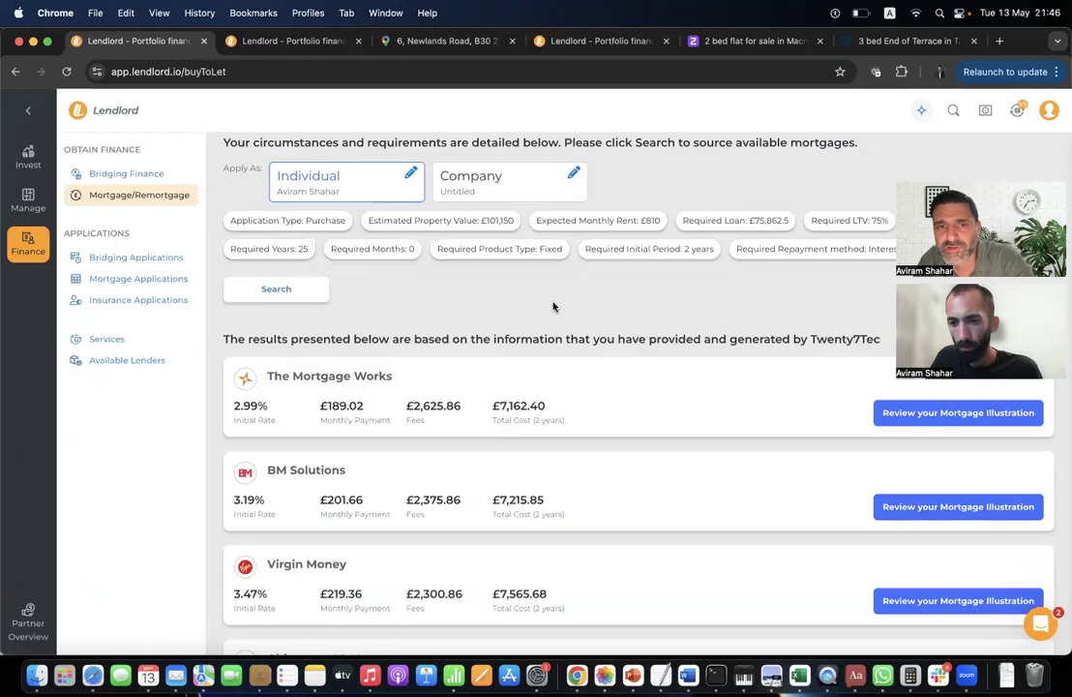
pyautogui.scroll(3, 539, 448)
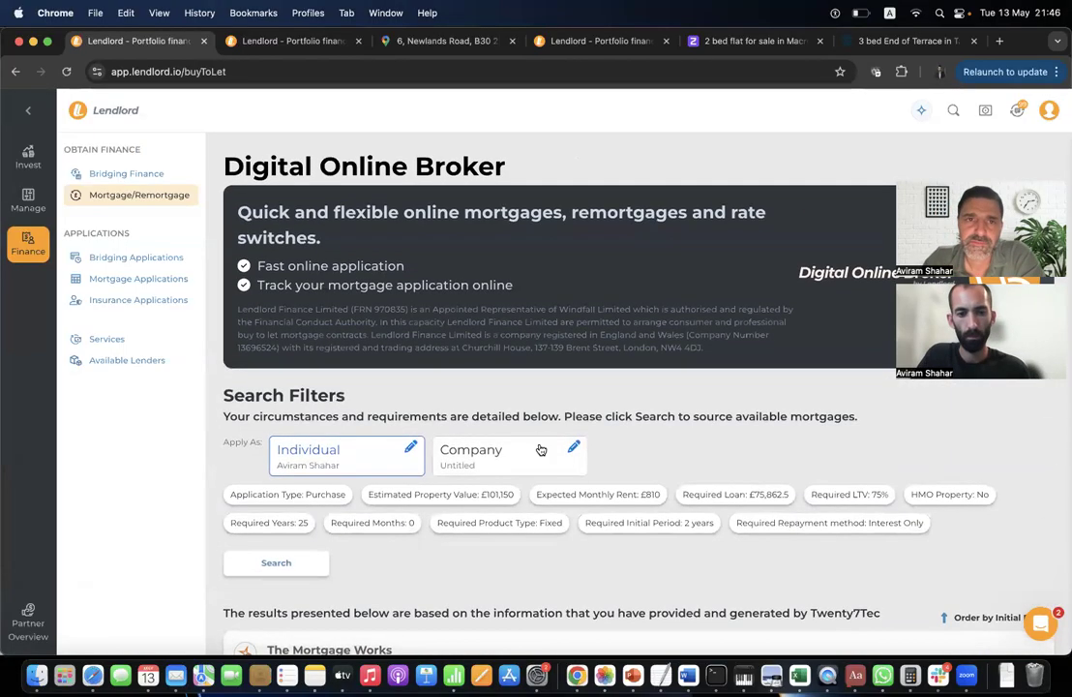
pyautogui.scroll(-5, 539, 447)
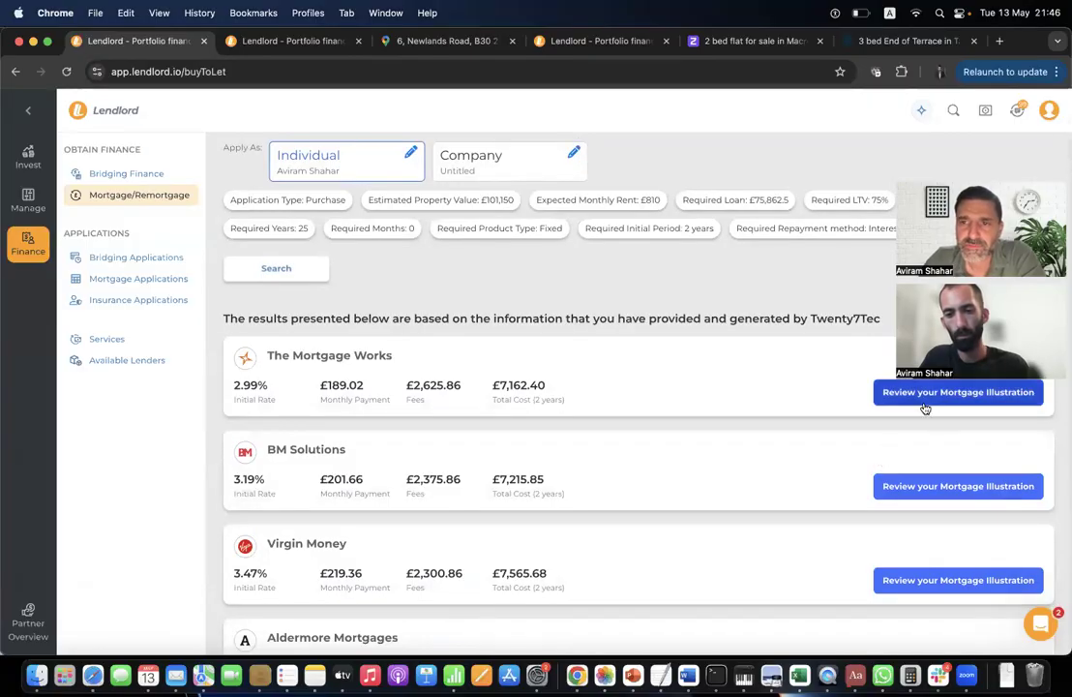
pyautogui.click(926, 400)
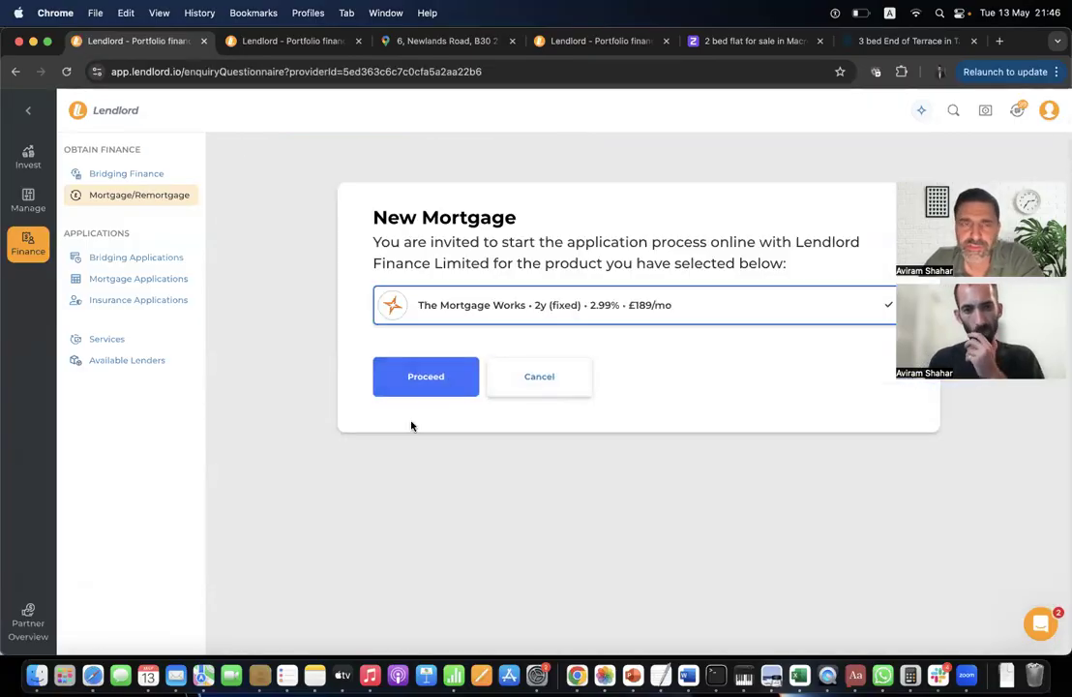
pyautogui.click(548, 378)
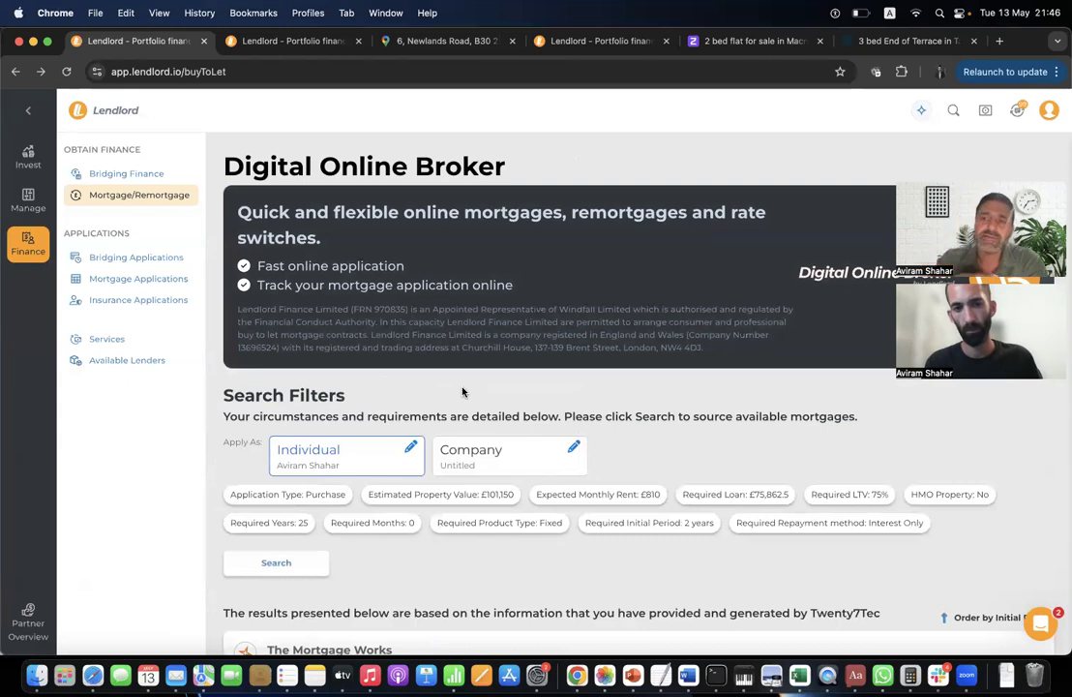
pyautogui.click(921, 109)
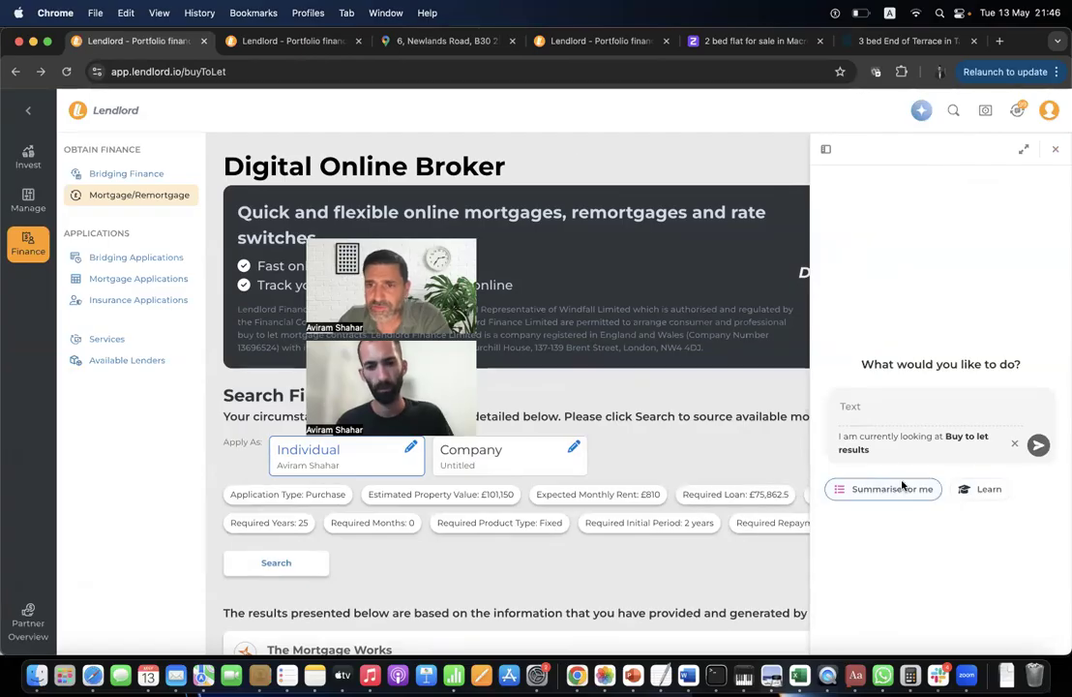
pyautogui.click(900, 489)
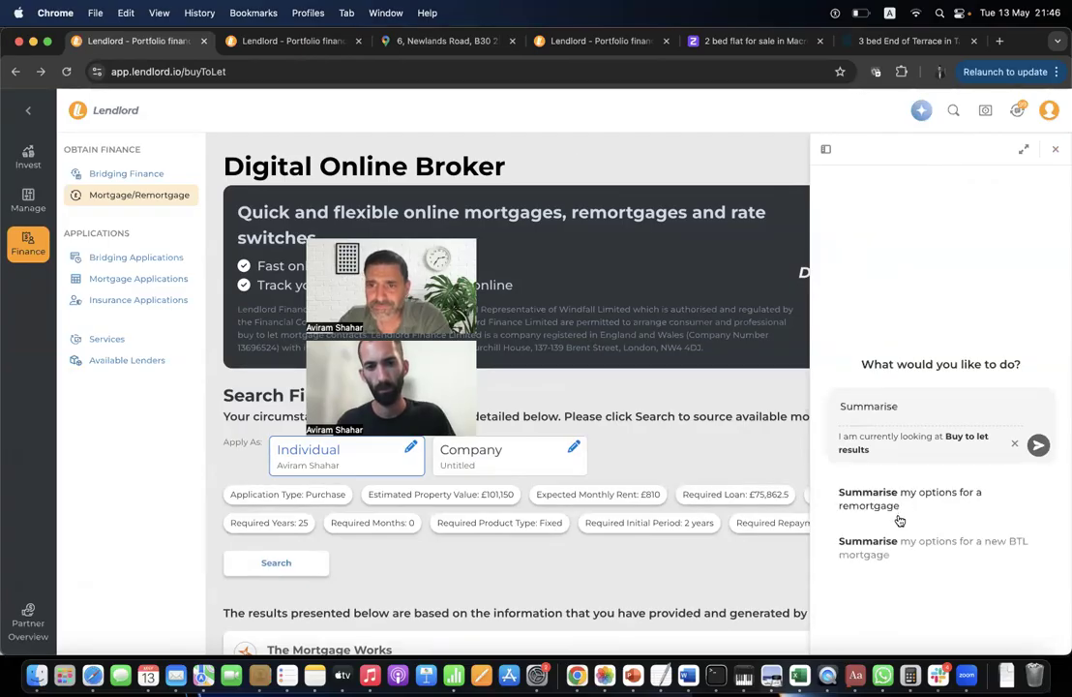
pyautogui.click(902, 496)
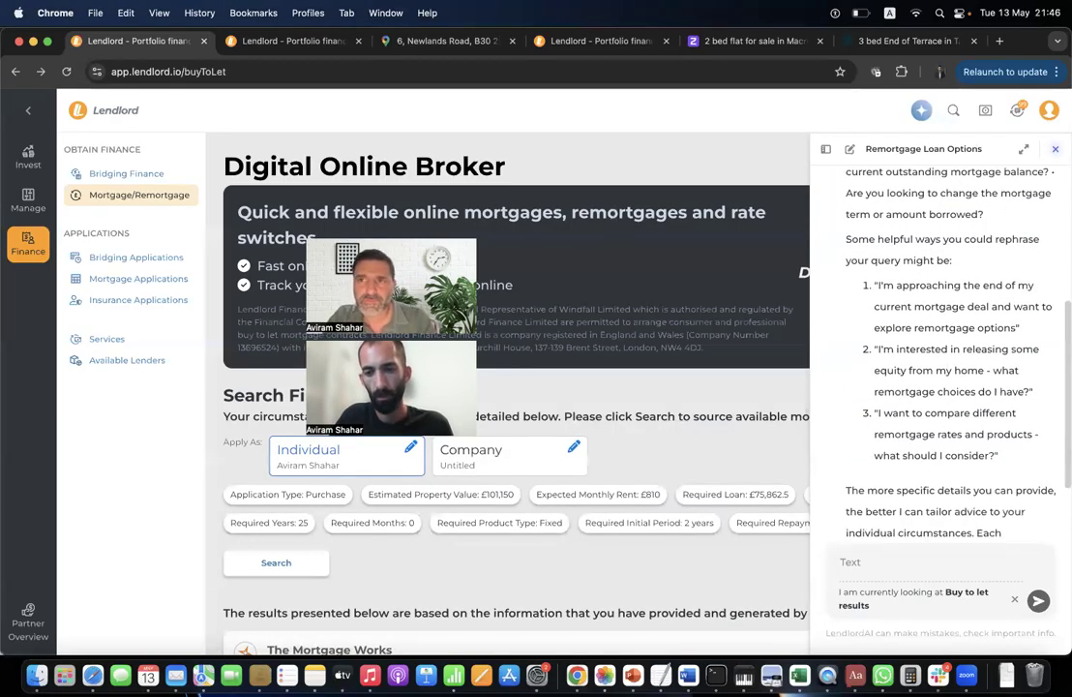
pyautogui.click(1055, 149)
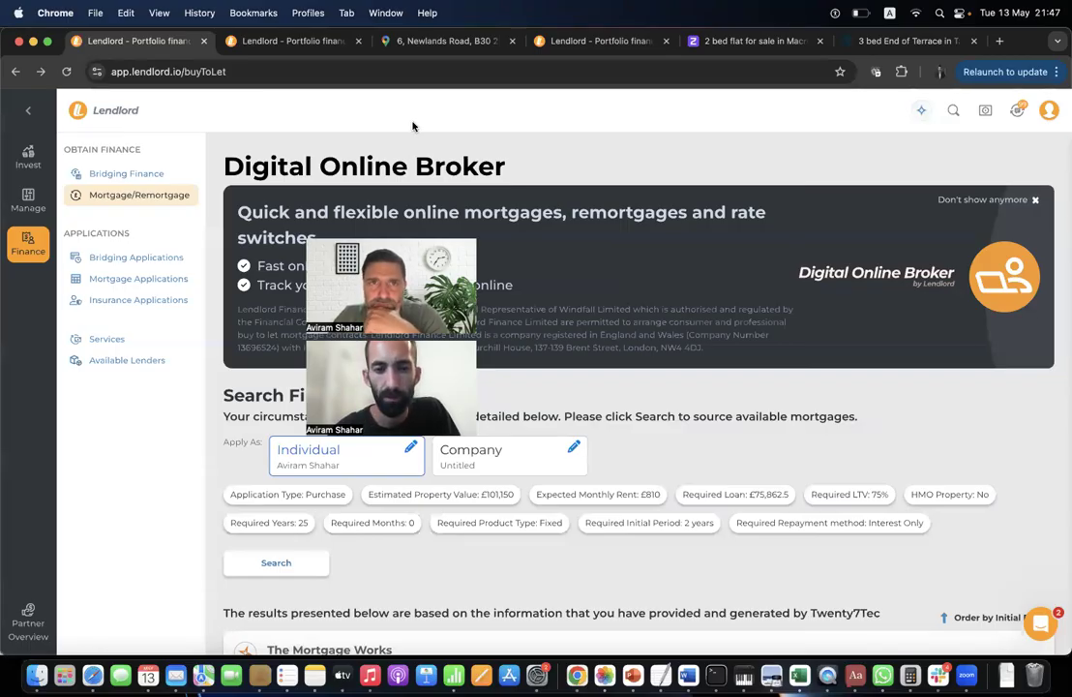
# Open Invest > On Market Properties listings and decline the incoming WhatsApp call.
pyautogui.moveTo(423, 235)
pyautogui.mouseDown()
pyautogui.moveTo(752, 179)
pyautogui.moveTo(786, 120)
pyautogui.mouseUp()
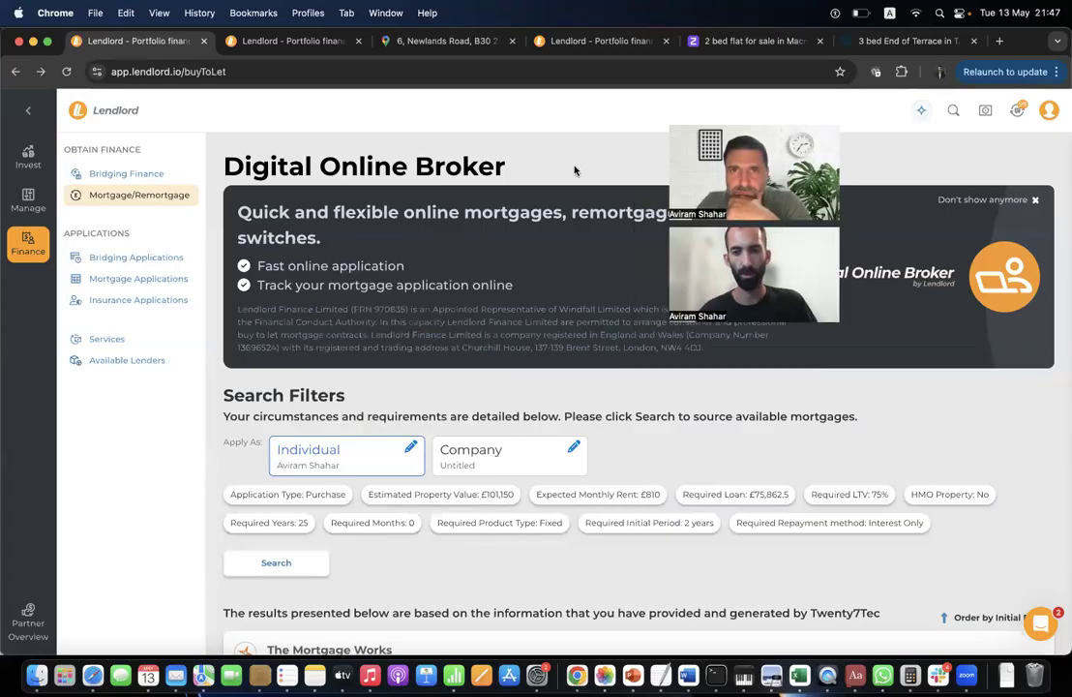
pyautogui.click(27, 167)
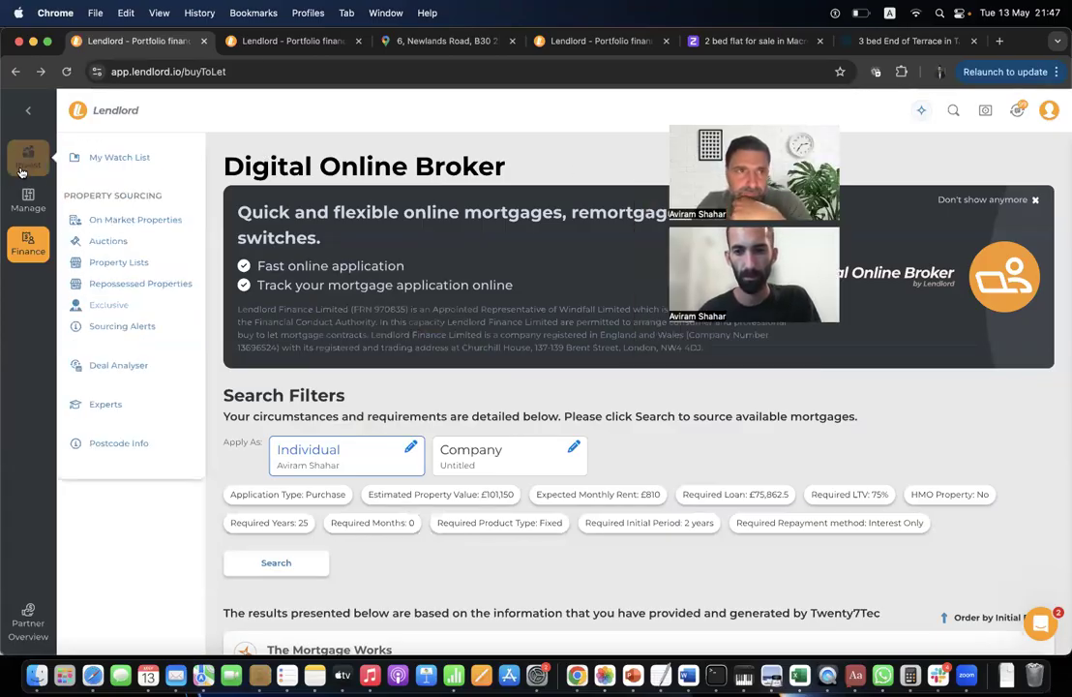
pyautogui.click(162, 212)
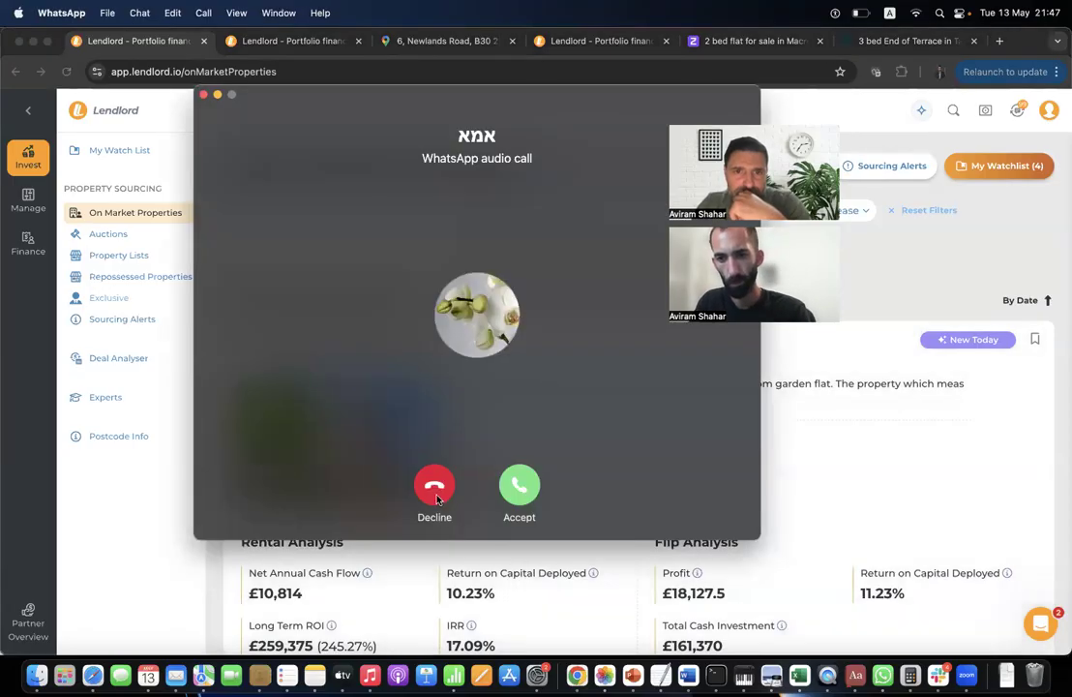
pyautogui.click(434, 488)
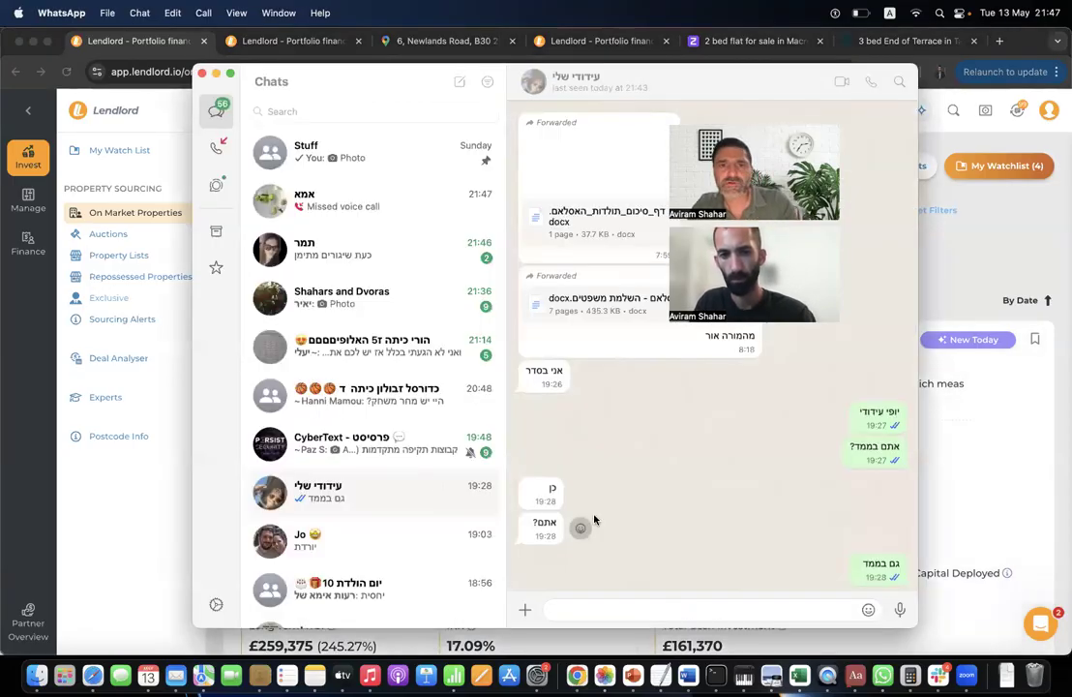
# Bring the Lendlord on-market listings back to the front and scroll through them.
pyautogui.click(140, 438)
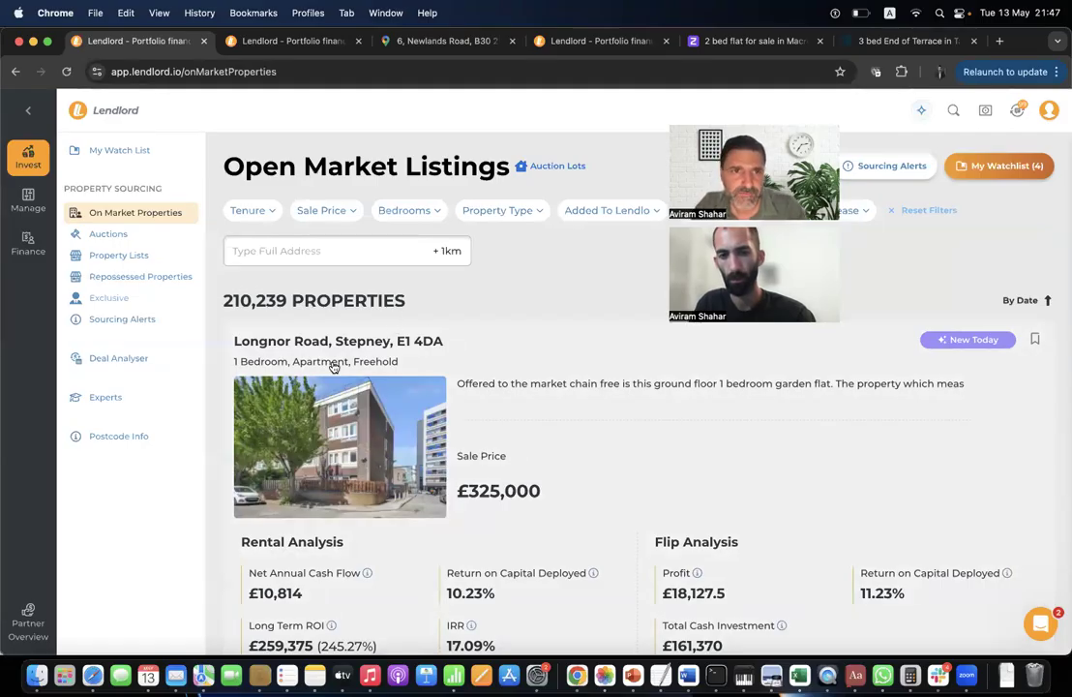
pyautogui.scroll(-15, 333, 365)
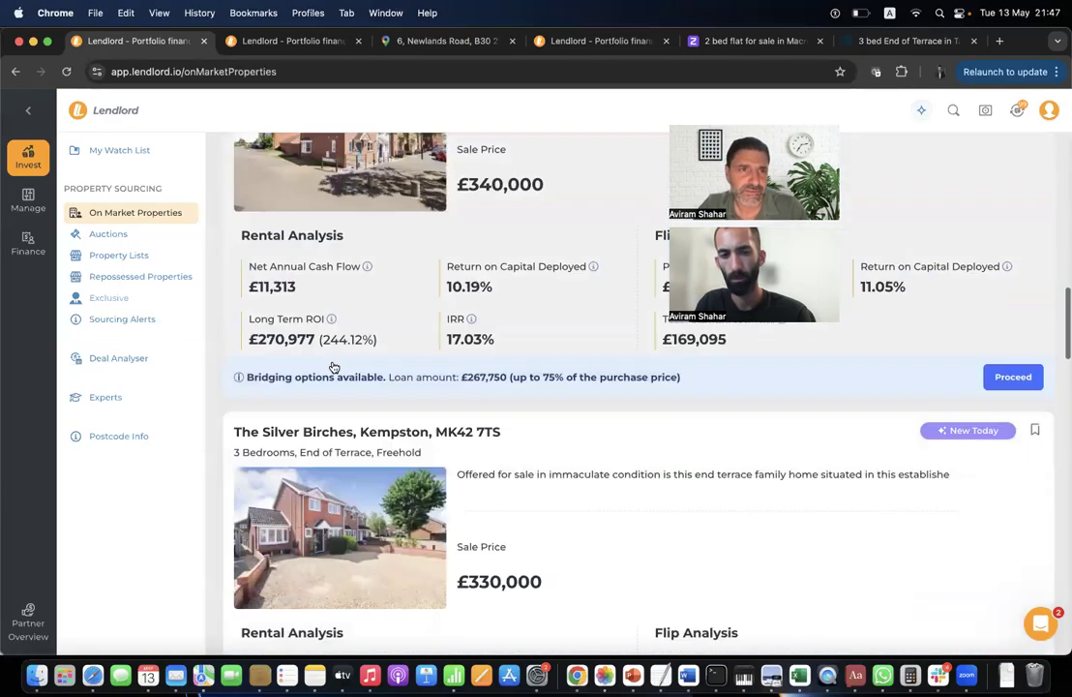
pyautogui.scroll(-3, 333, 365)
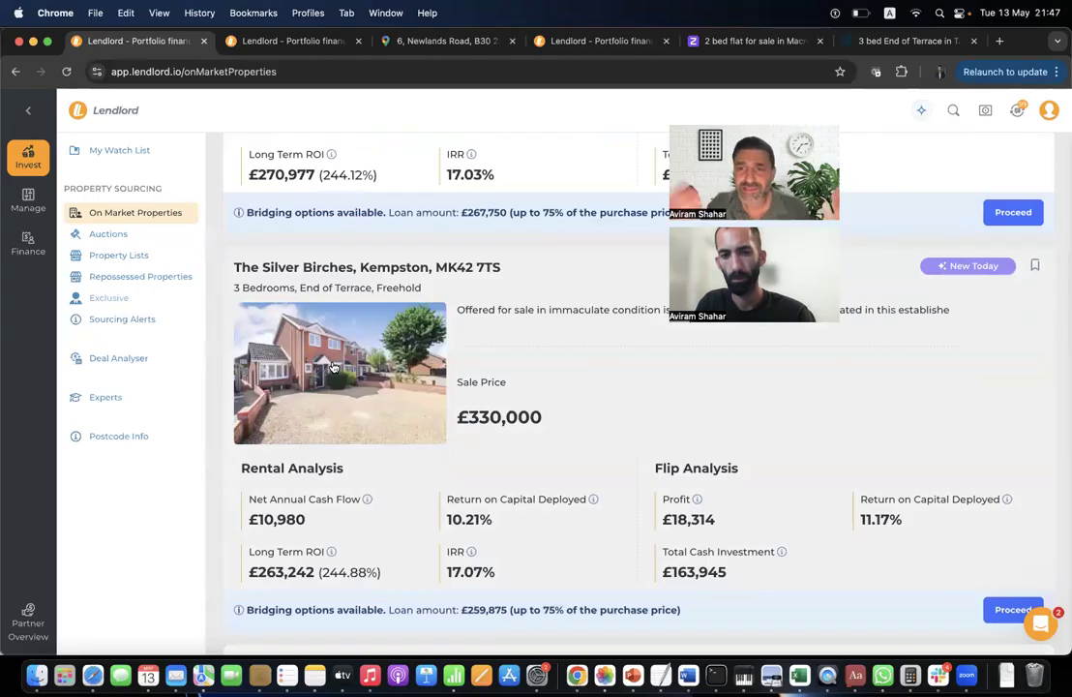
# Quit WhatsApp from its dock icon, then scroll on to the £315,000 Bedford semi.
pyautogui.rightClick(884, 676)
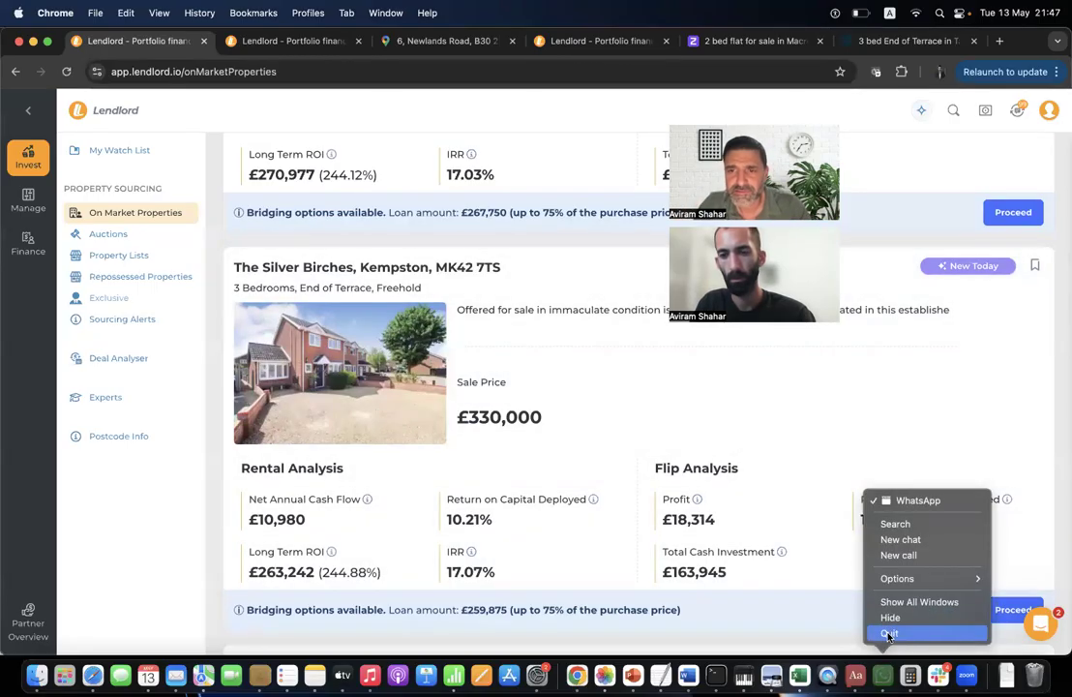
pyautogui.click(888, 634)
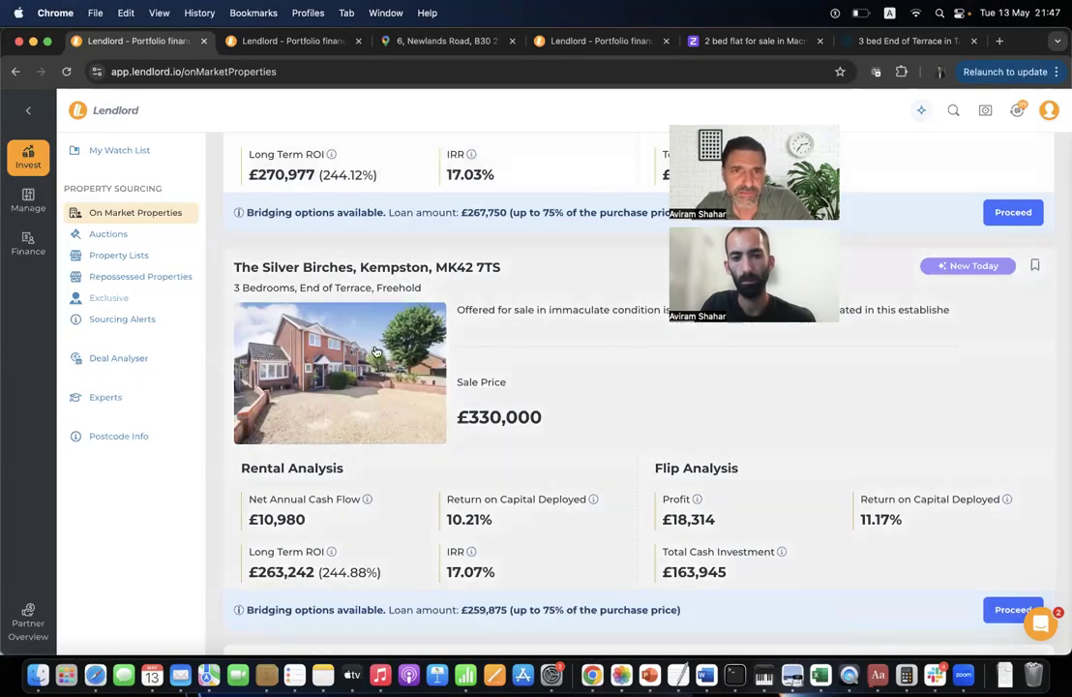
pyautogui.scroll(-5, 376, 350)
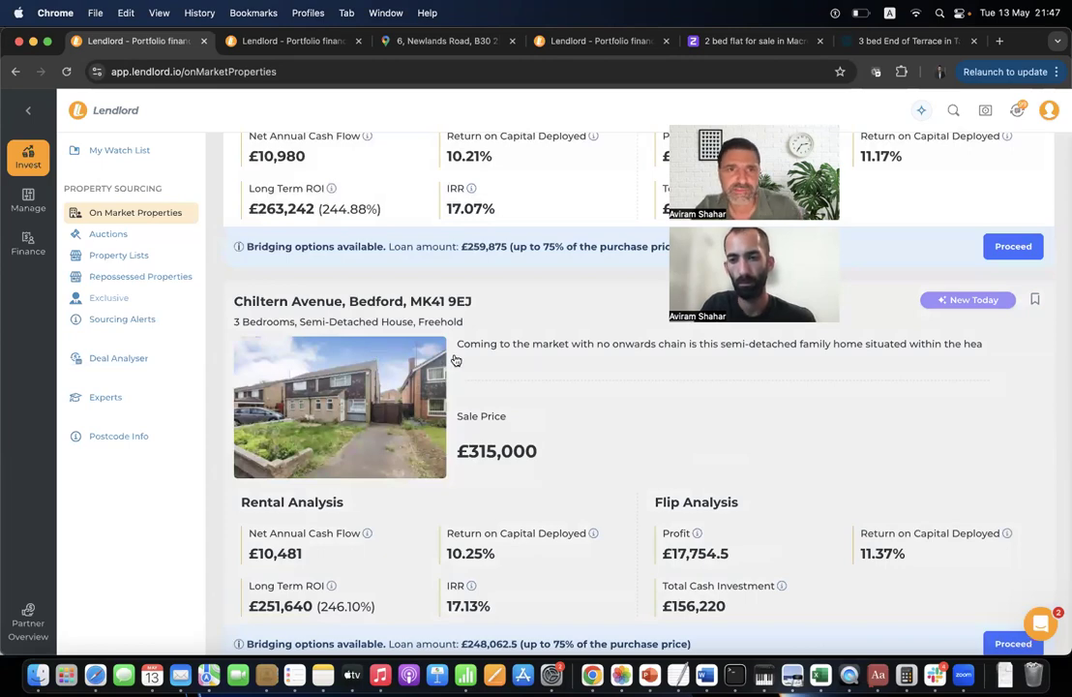
pyautogui.scroll(-9, 456, 360)
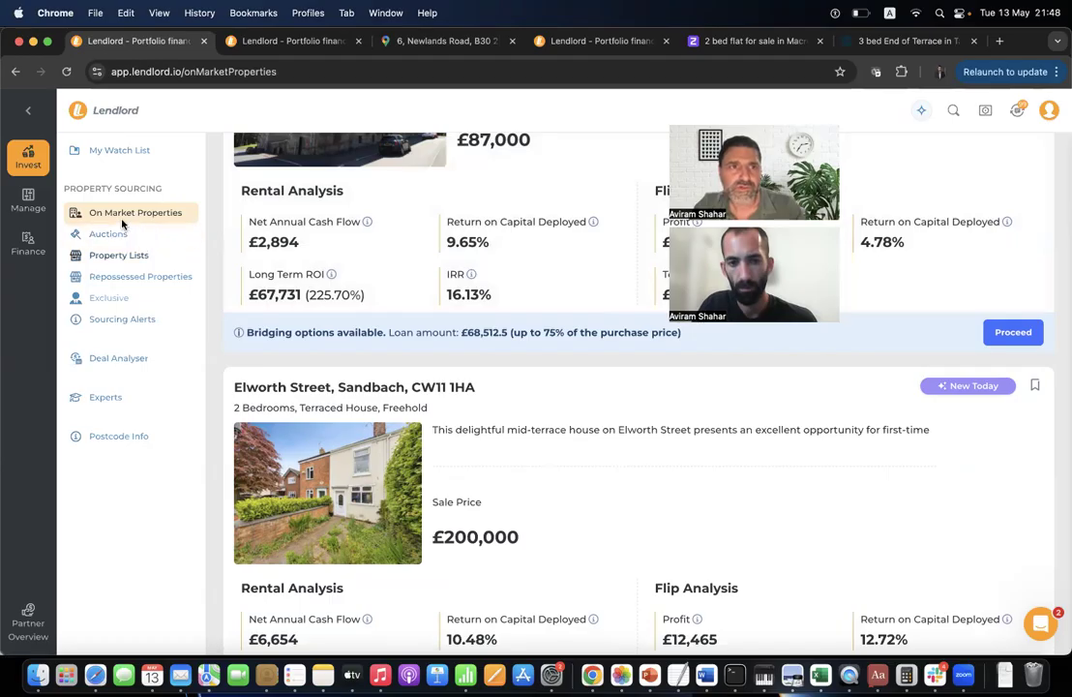
# Open Manage > My Portfolio and start an Add Property form, viewing its property details and general info.
pyautogui.click(28, 200)
pyautogui.click(160, 214)
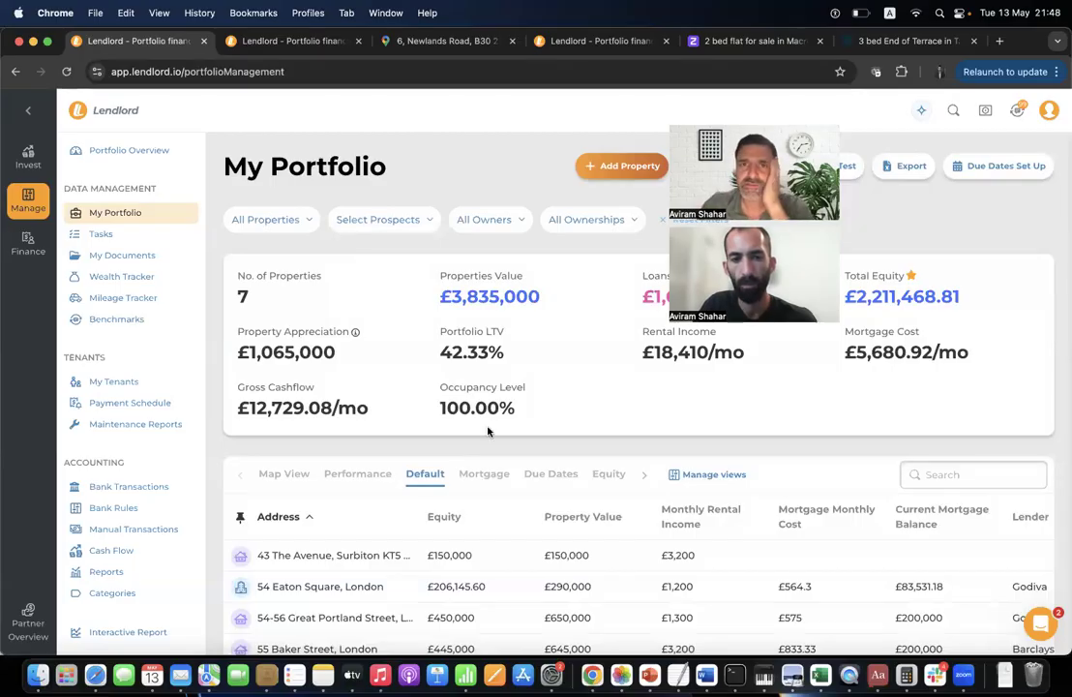
pyautogui.click(619, 168)
pyautogui.click(612, 199)
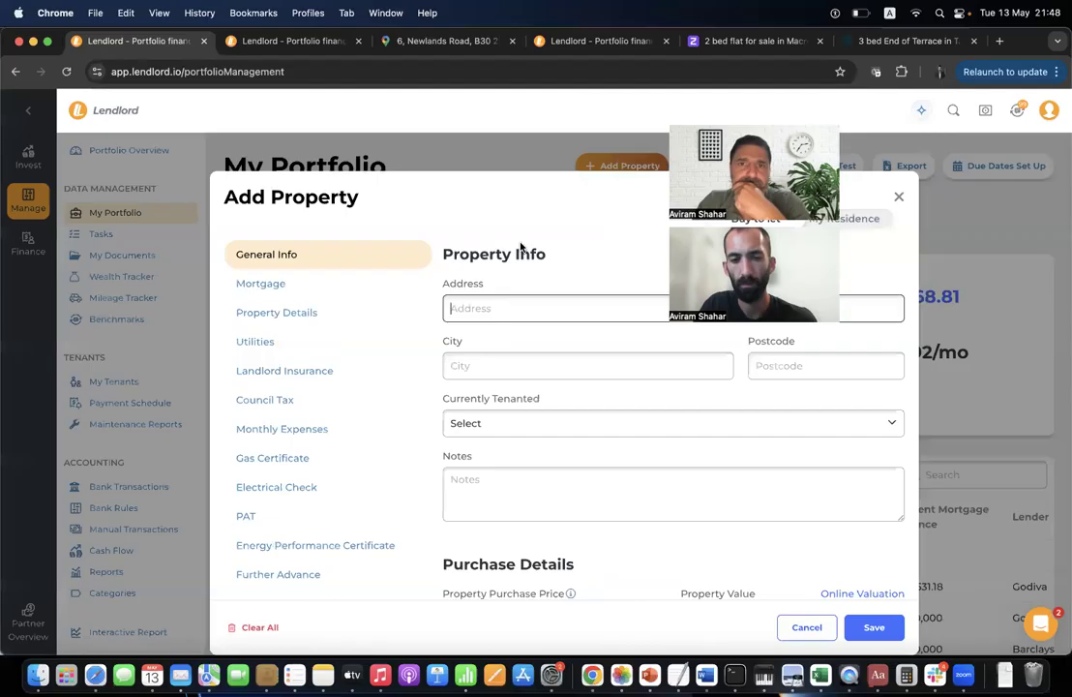
pyautogui.click(335, 316)
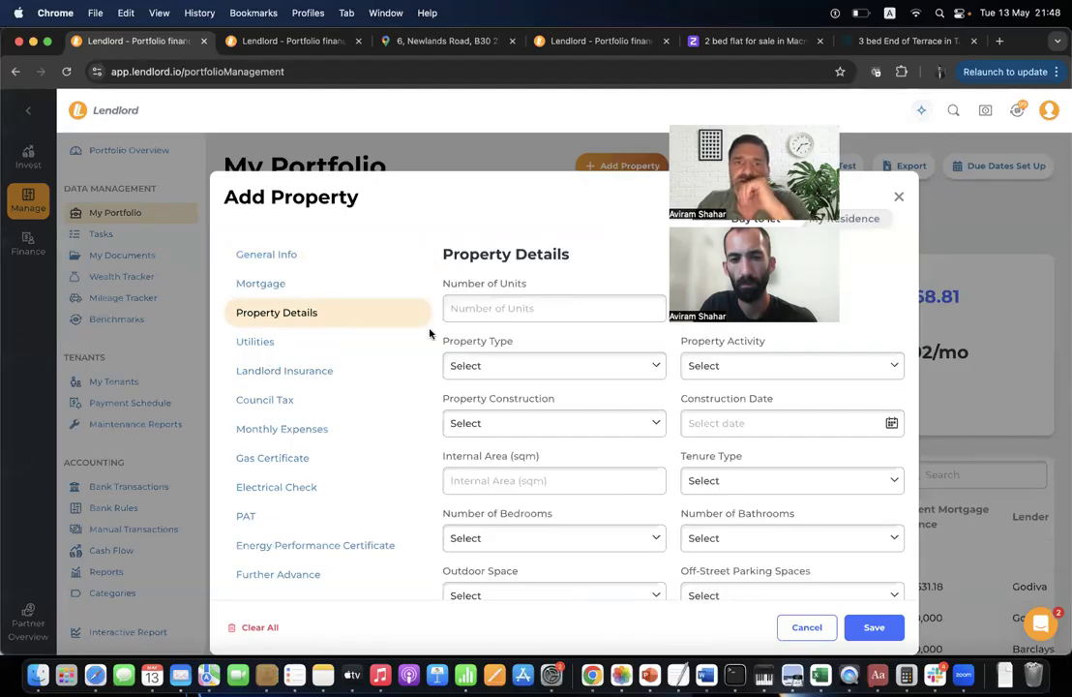
pyautogui.click(378, 260)
# Set the new property's ownership to Company under Company A, then close the form unsaved.
pyautogui.scroll(-3, 579, 470)
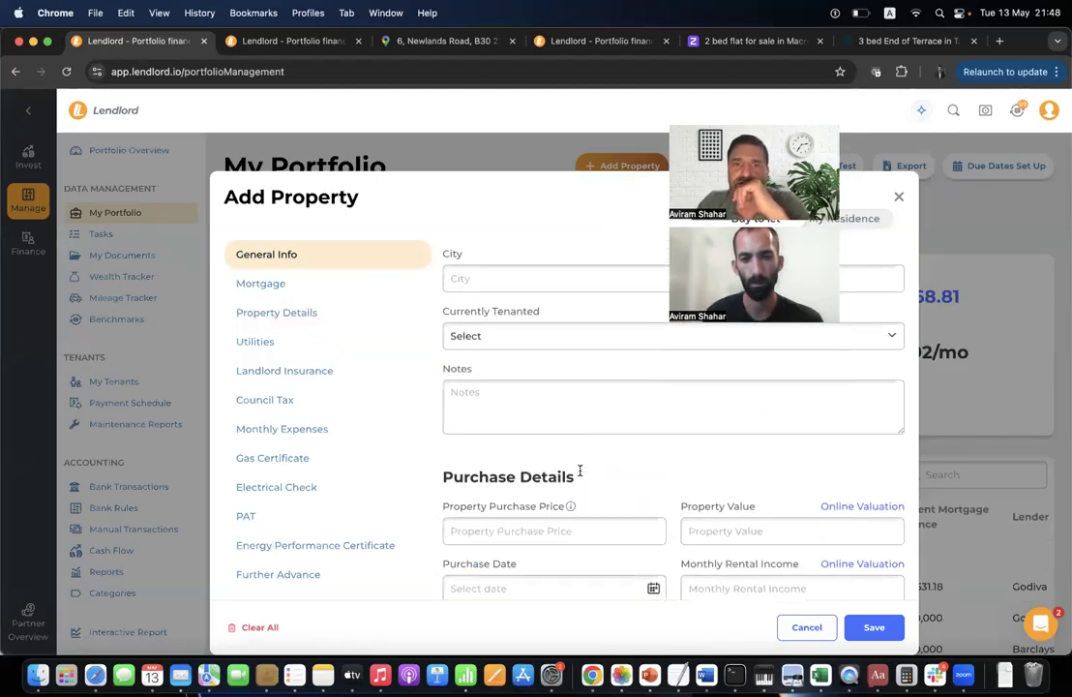
pyautogui.scroll(2, 580, 470)
pyautogui.scroll(-5, 578, 472)
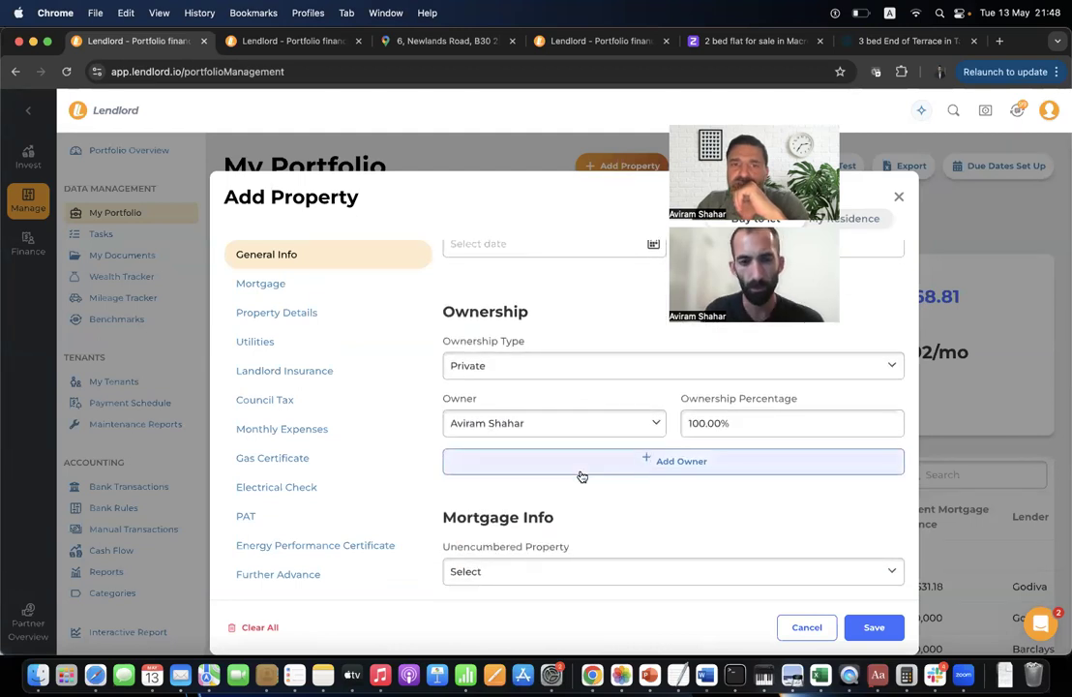
pyautogui.click(575, 364)
pyautogui.click(560, 380)
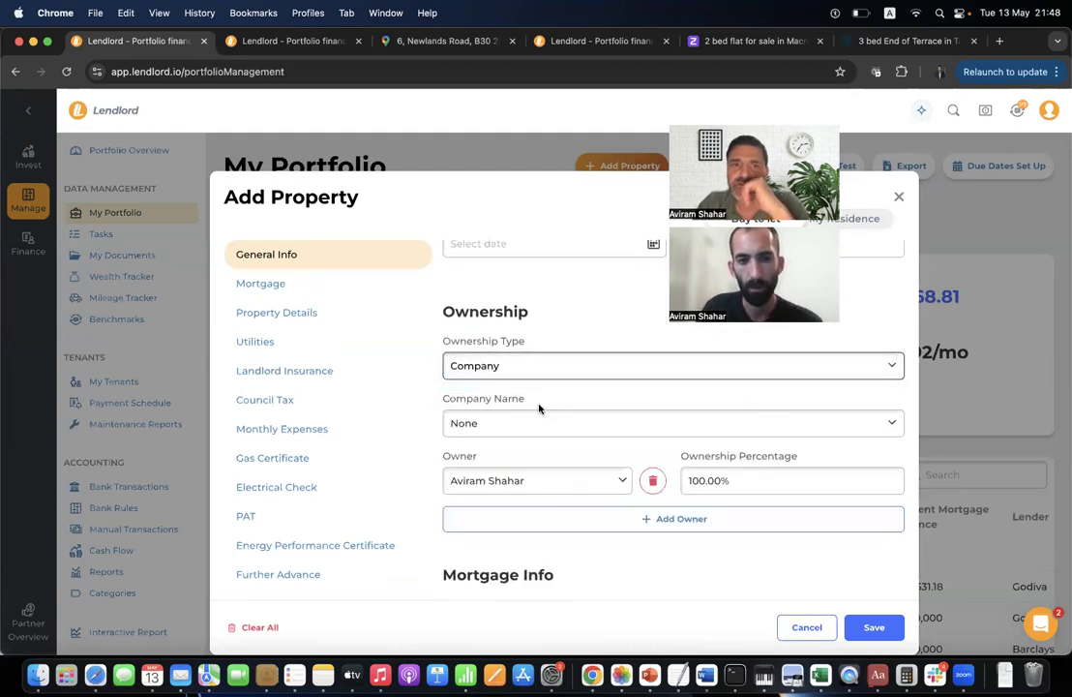
pyautogui.click(533, 419)
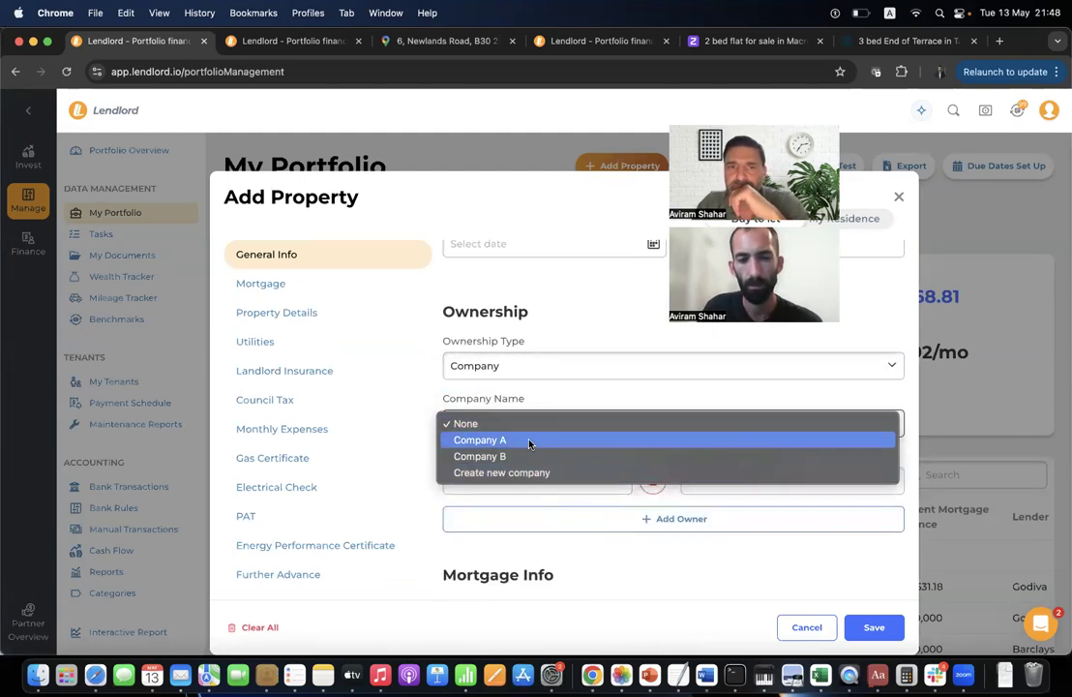
pyautogui.click(530, 442)
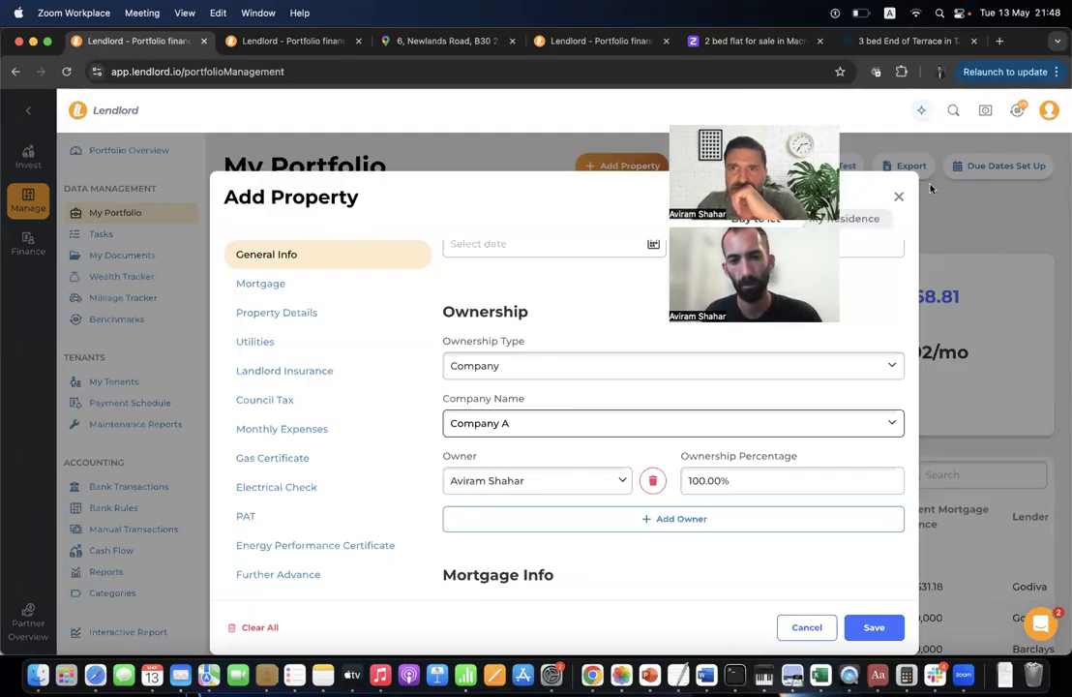
pyautogui.click(898, 201)
pyautogui.click(898, 200)
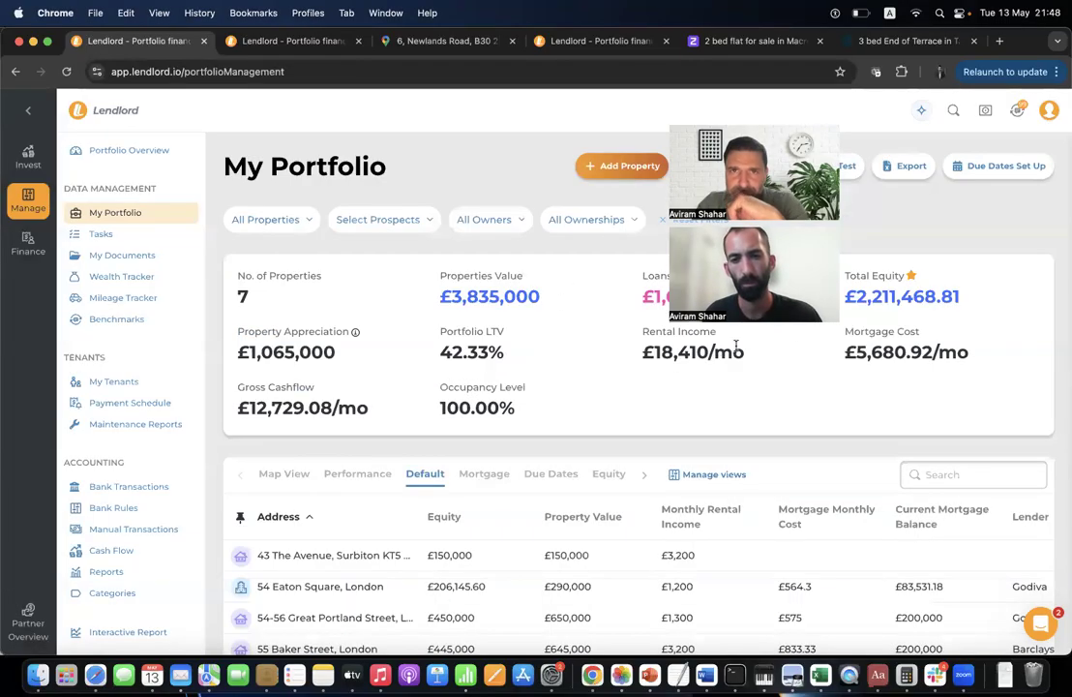
pyautogui.scroll(-2, 572, 440)
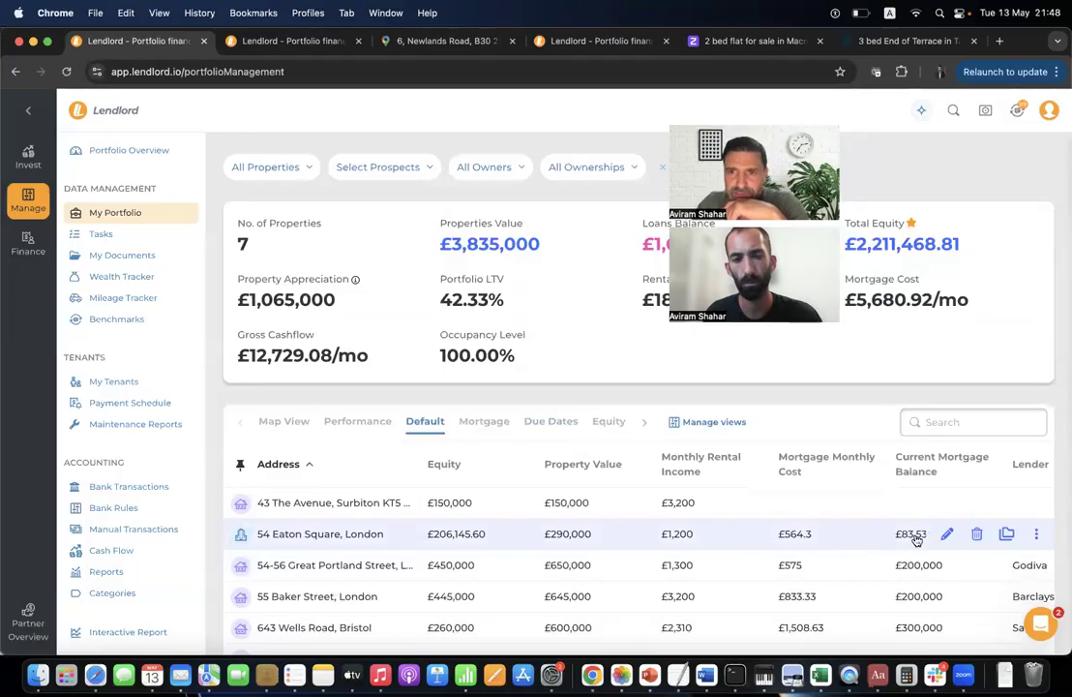
pyautogui.click(949, 534)
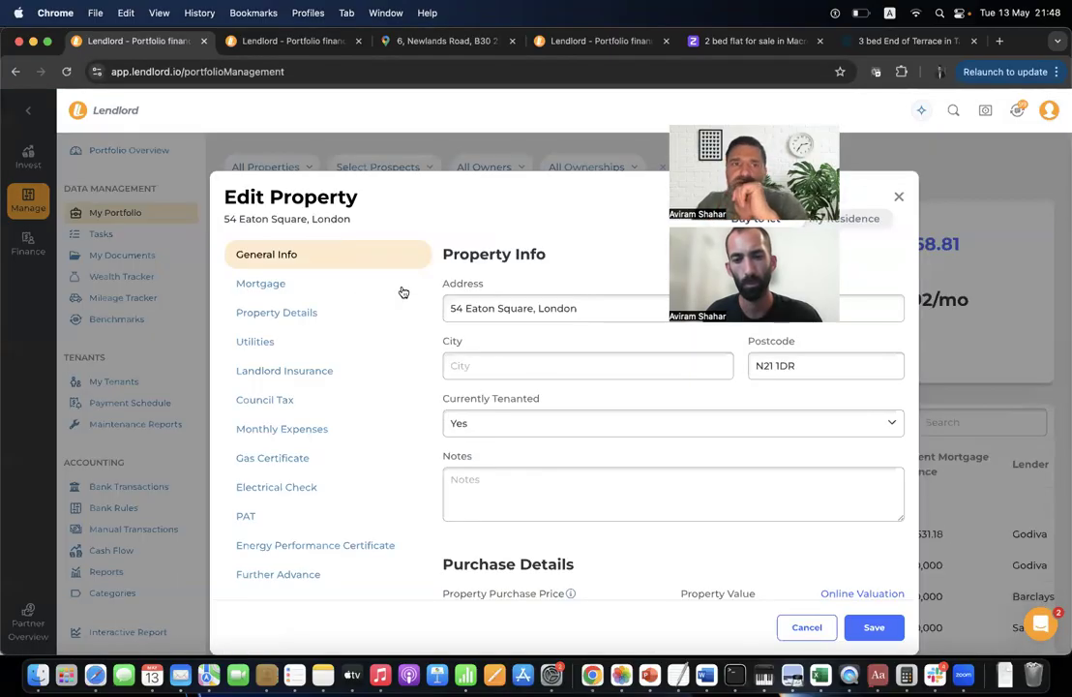
pyautogui.scroll(-10, 557, 361)
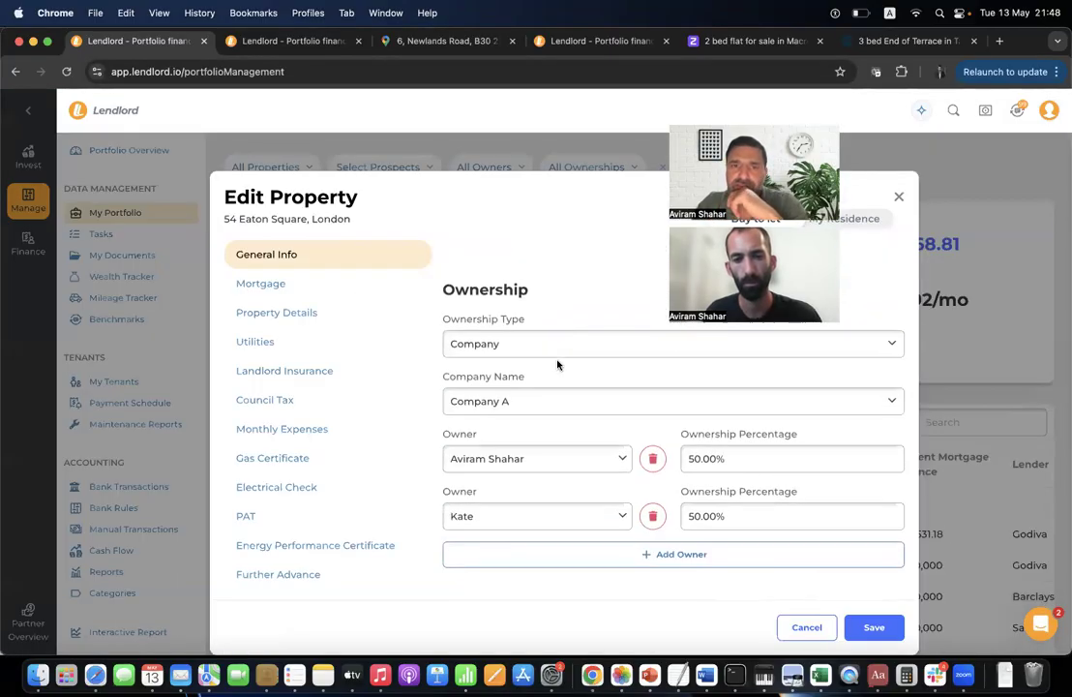
pyautogui.click(549, 288)
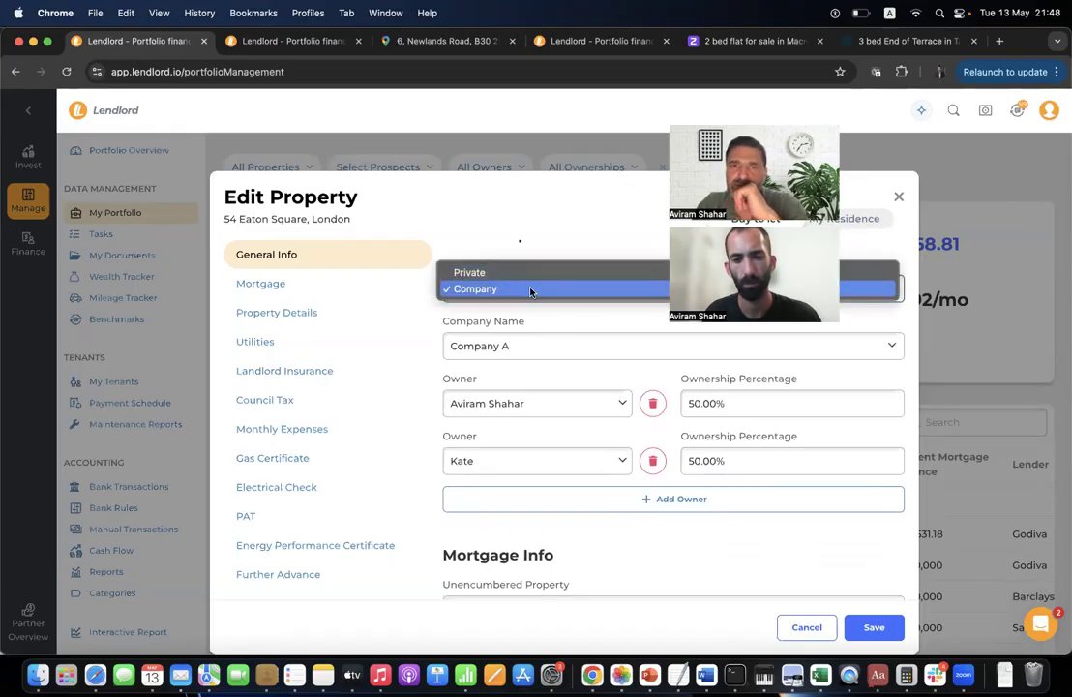
pyautogui.click(530, 291)
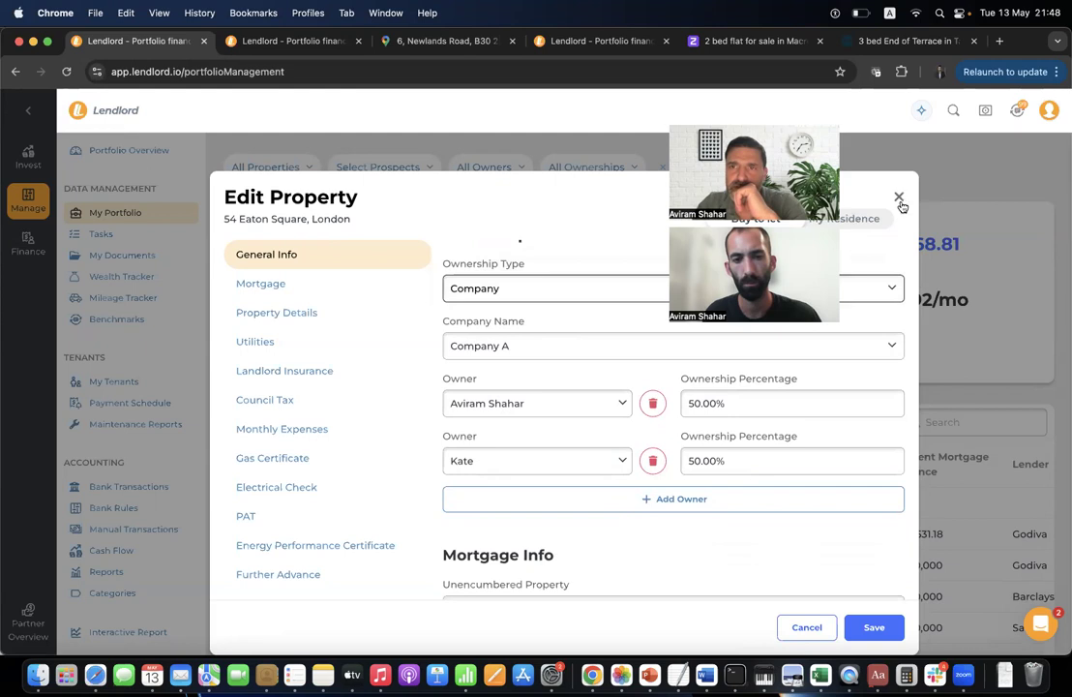
pyautogui.click(898, 196)
pyautogui.scroll(2, 585, 426)
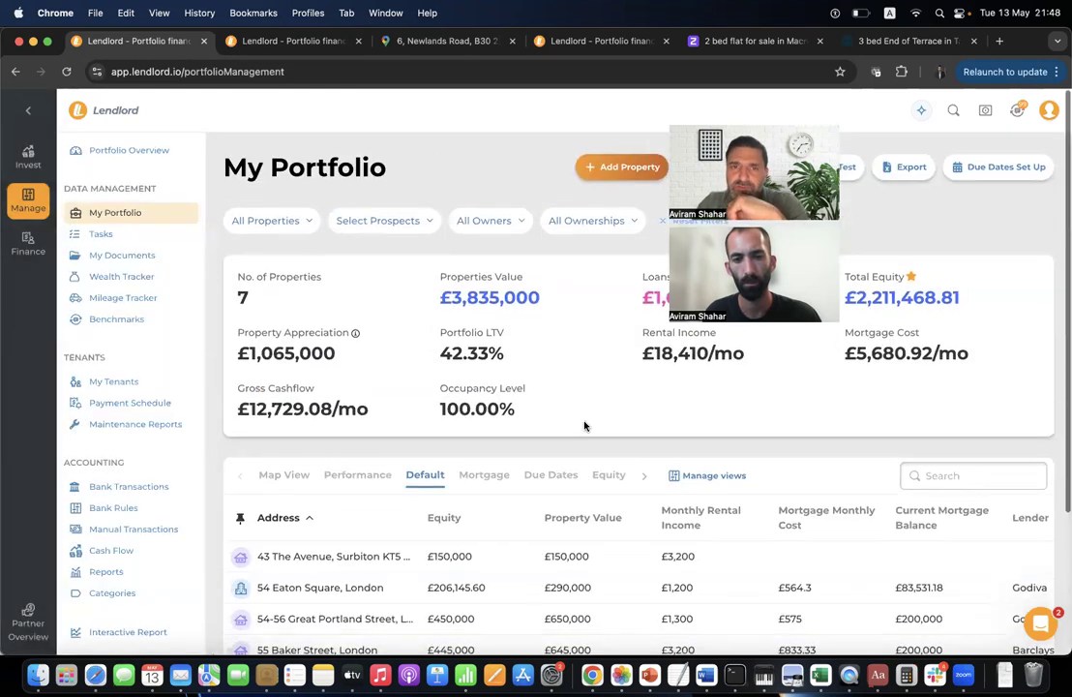
# Filter the portfolio to Company ownership only.
pyautogui.click(578, 232)
pyautogui.click(577, 305)
pyautogui.click(597, 352)
pyautogui.click(717, 431)
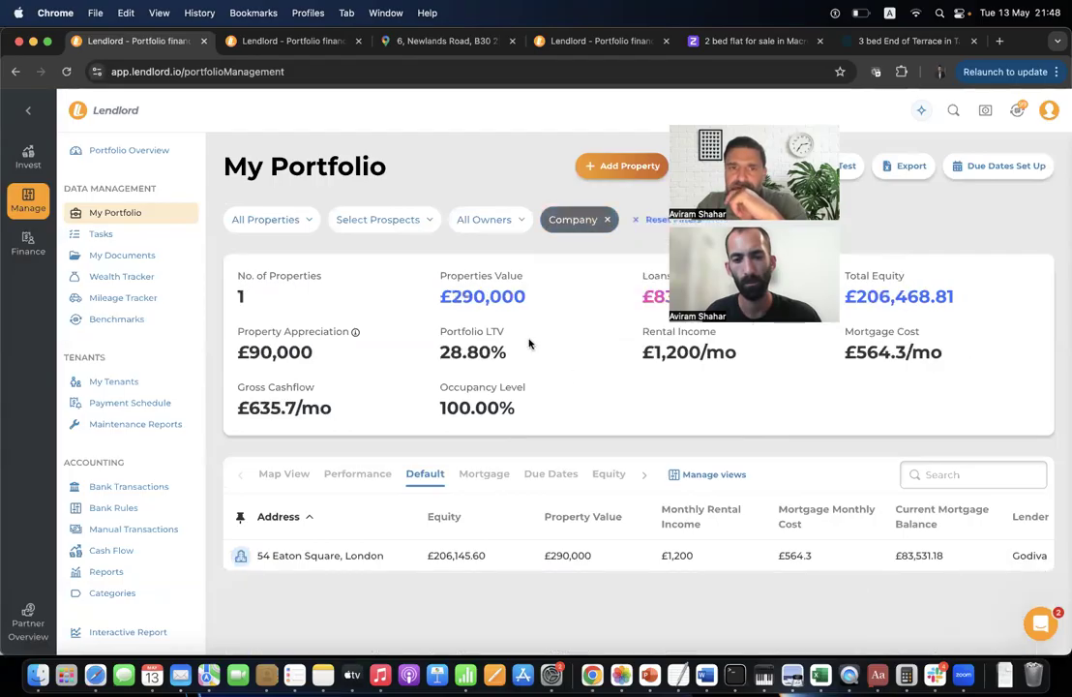
# Switch the ownership filter from Company to Private, leaving 6 properties worth £3,545,000.
pyautogui.click(581, 218)
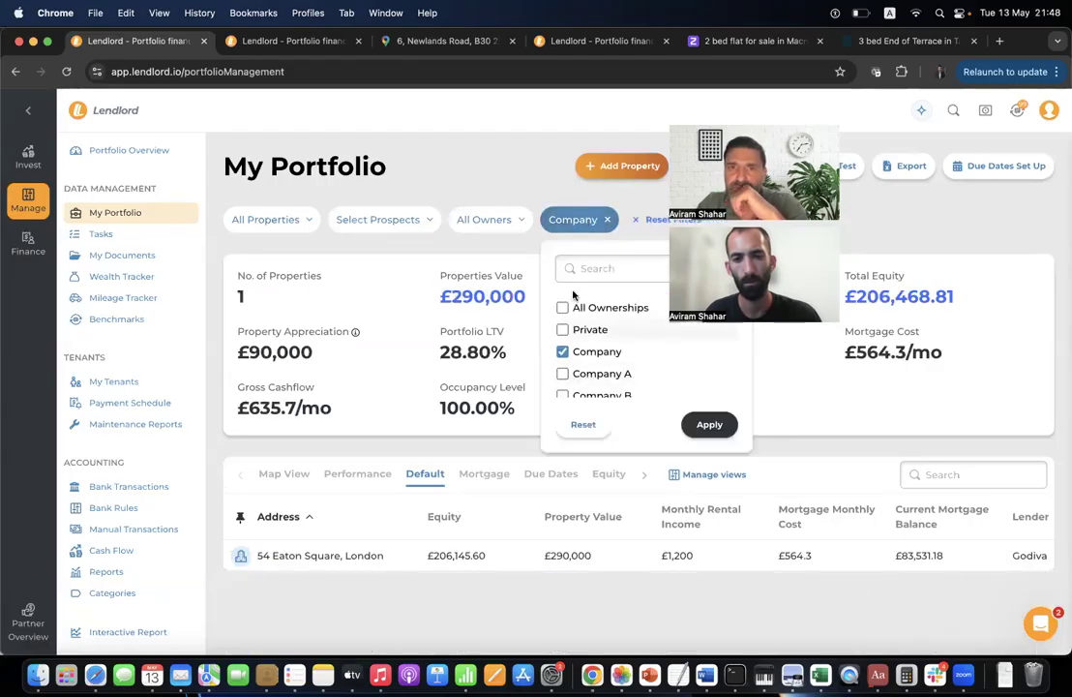
pyautogui.click(584, 352)
pyautogui.click(579, 330)
pyautogui.click(707, 424)
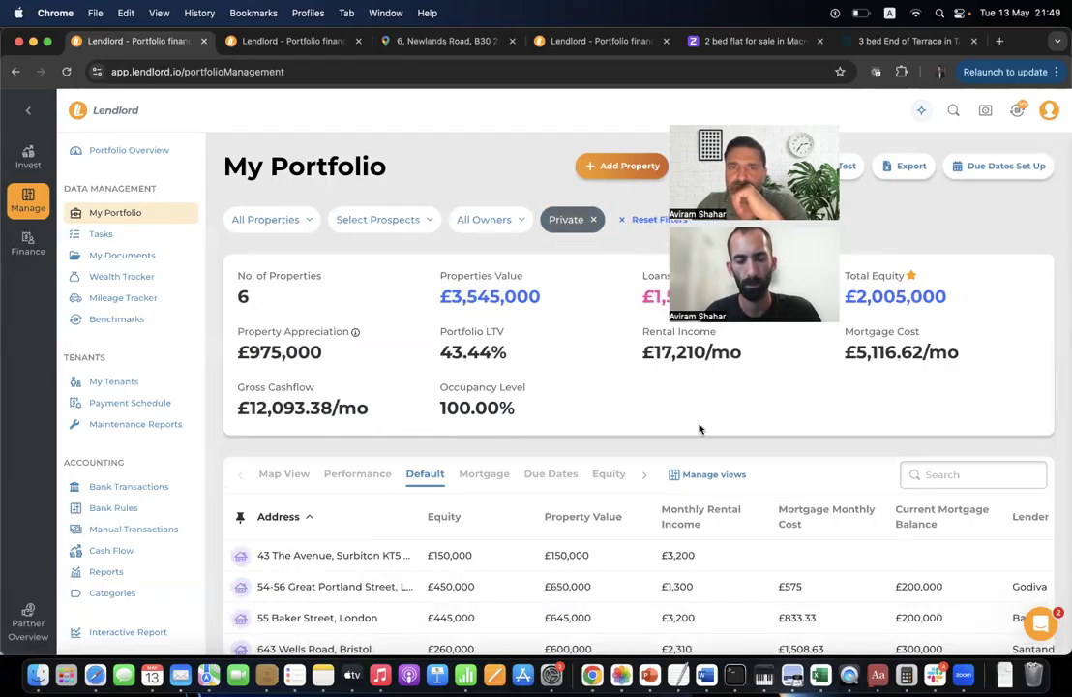
# Filter the portfolio to the first listed owner only, then try the second owner instead.
pyautogui.click(487, 220)
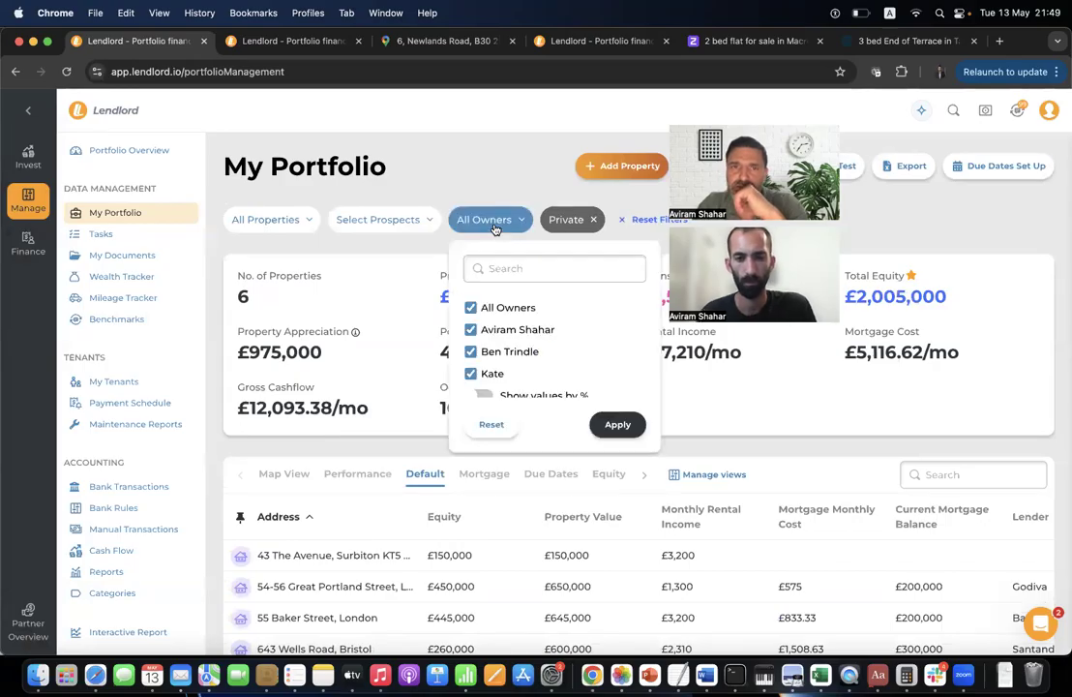
pyautogui.click(507, 308)
pyautogui.click(505, 331)
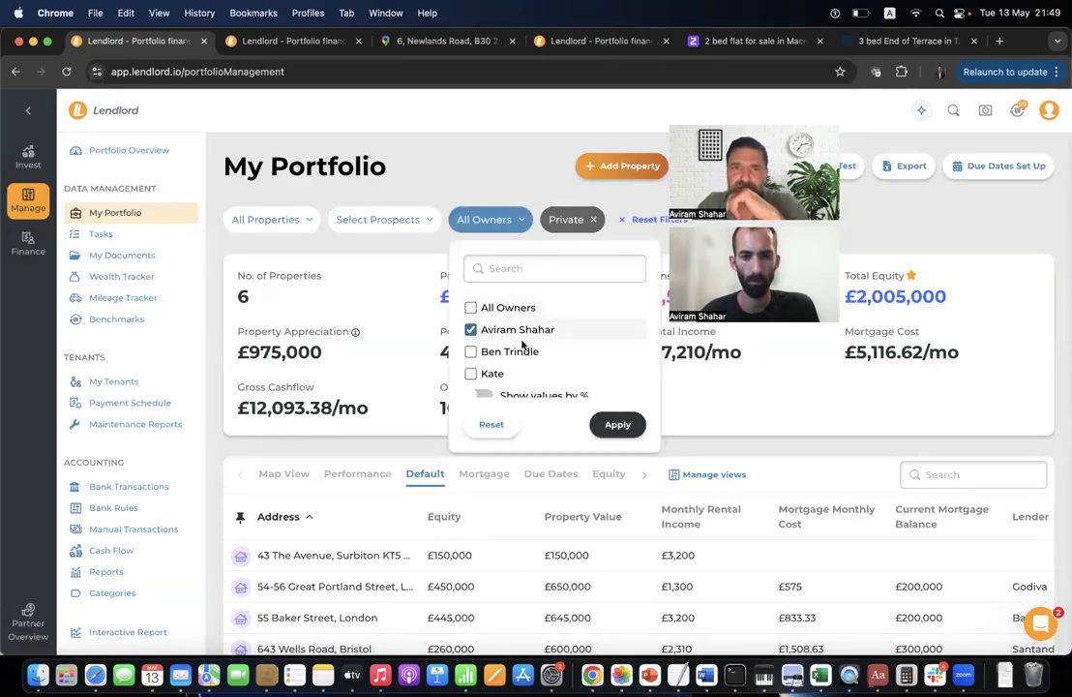
pyautogui.click(619, 425)
pyautogui.click(505, 213)
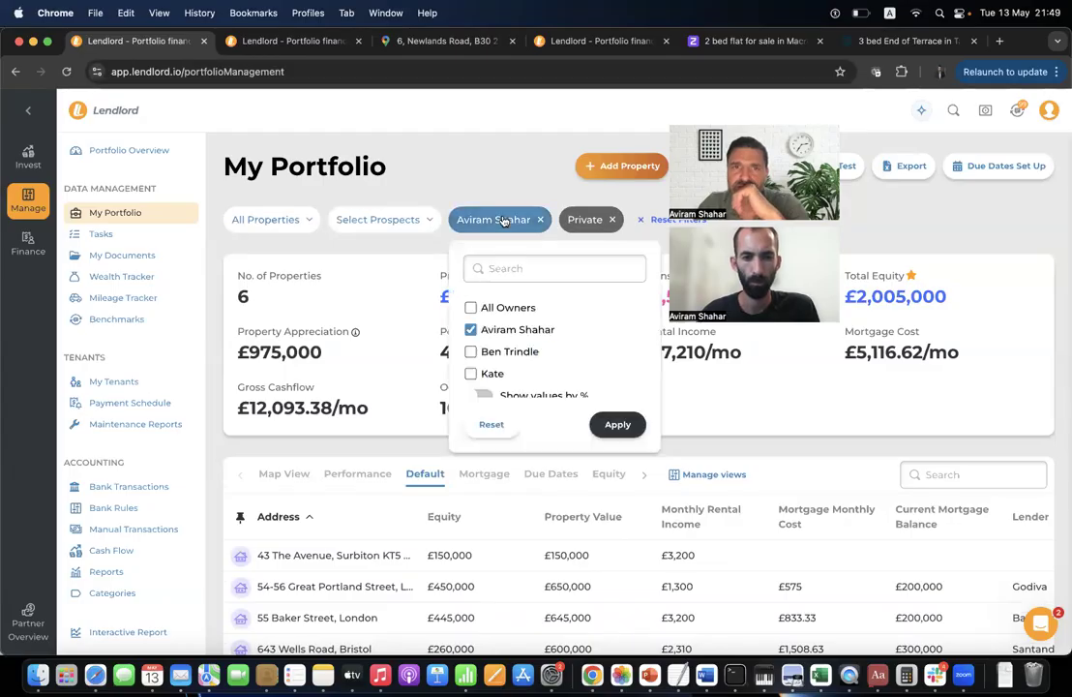
pyautogui.click(471, 328)
pyautogui.click(501, 354)
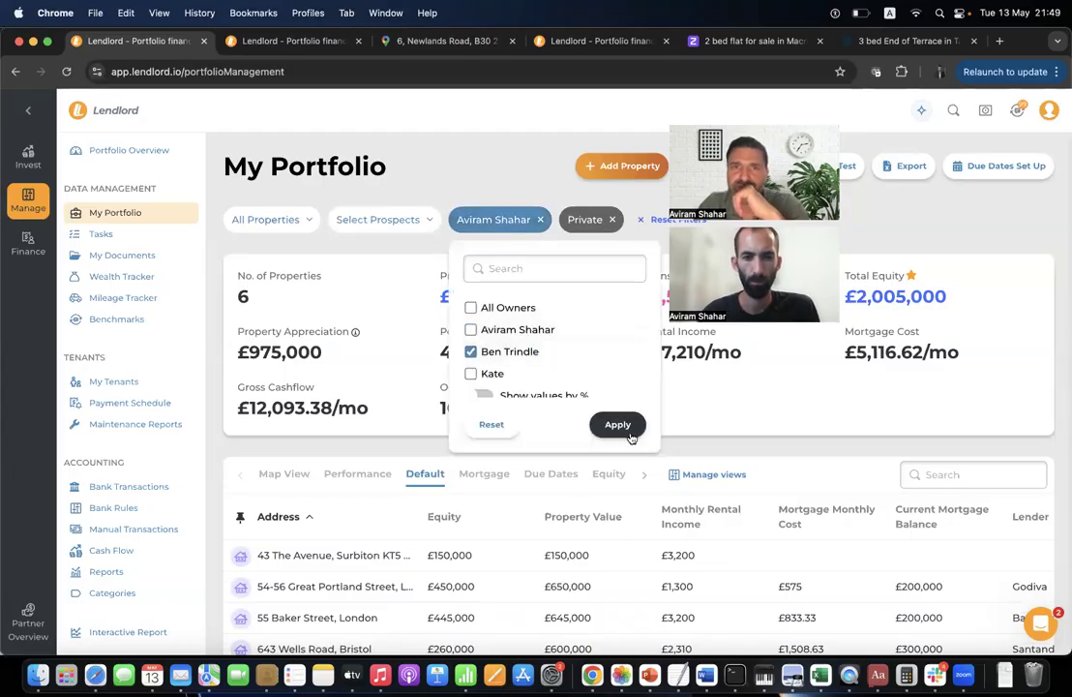
pyautogui.click(617, 424)
# Return to the first owner, toggle Show values by % on then off, and close the filter.
pyautogui.click(486, 219)
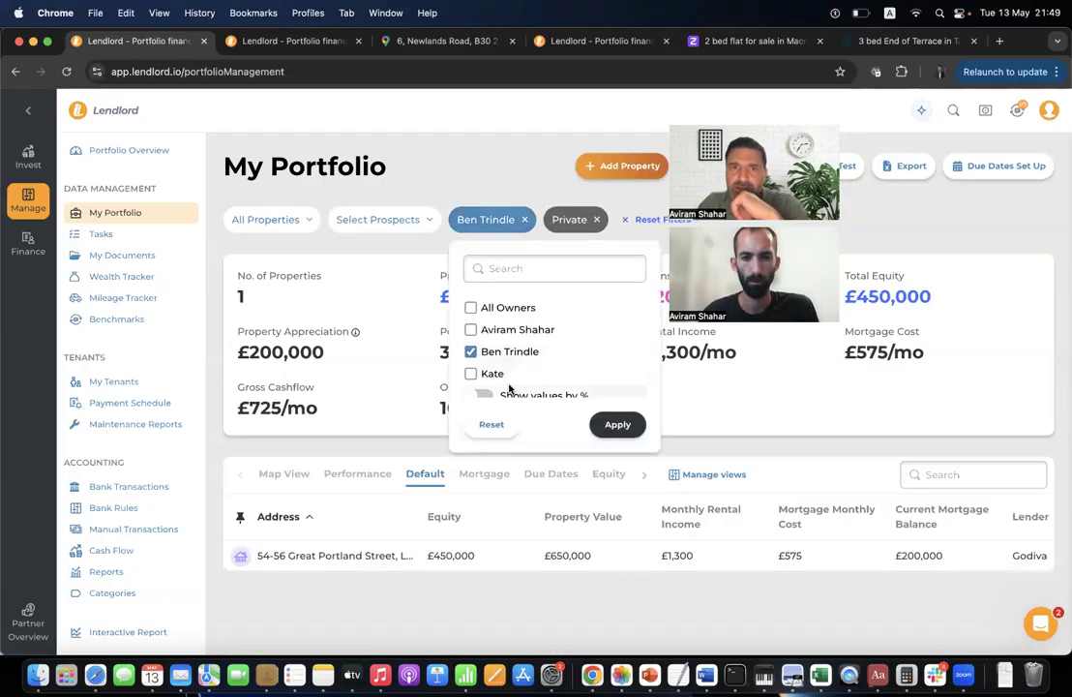
pyautogui.click(510, 329)
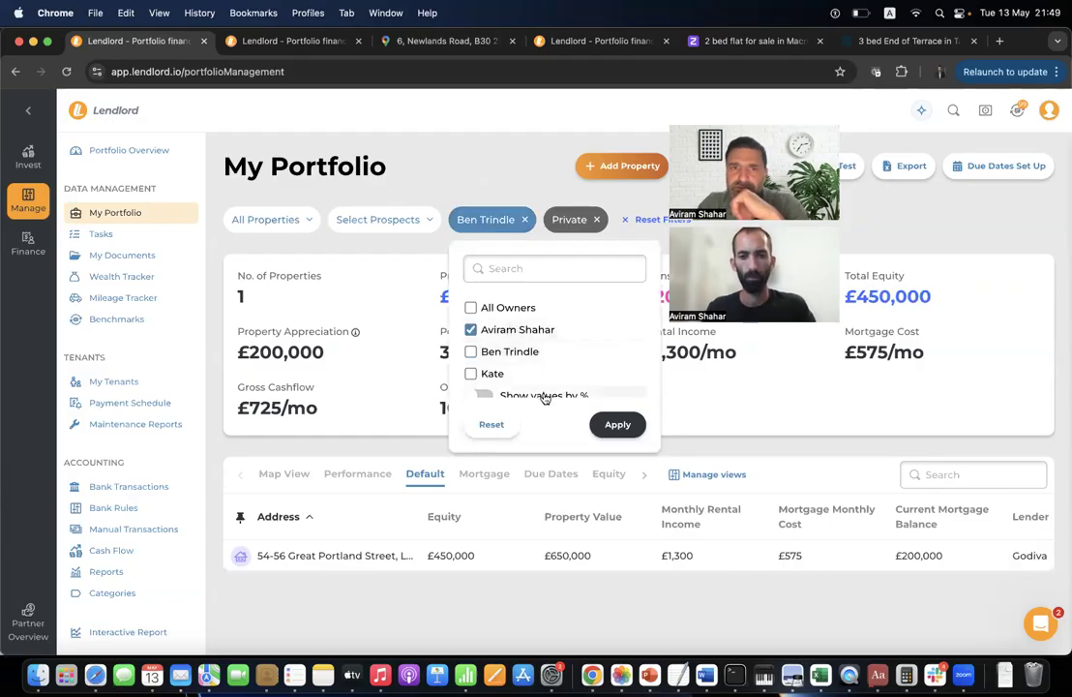
pyautogui.scroll(-1, 544, 392)
pyautogui.click(543, 390)
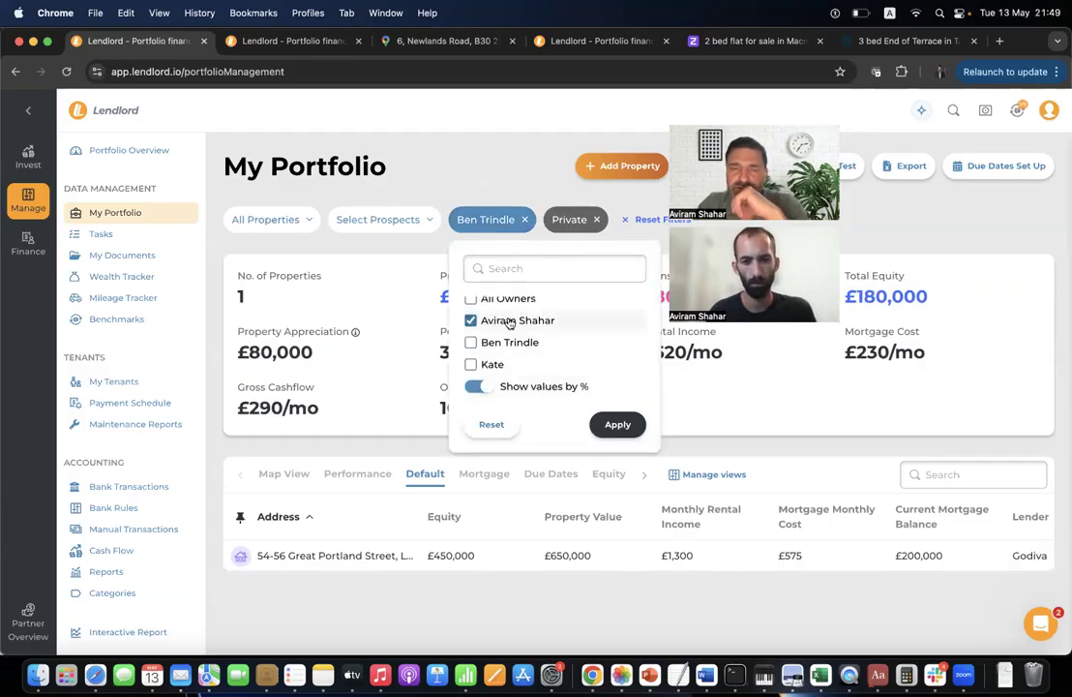
pyautogui.click(616, 426)
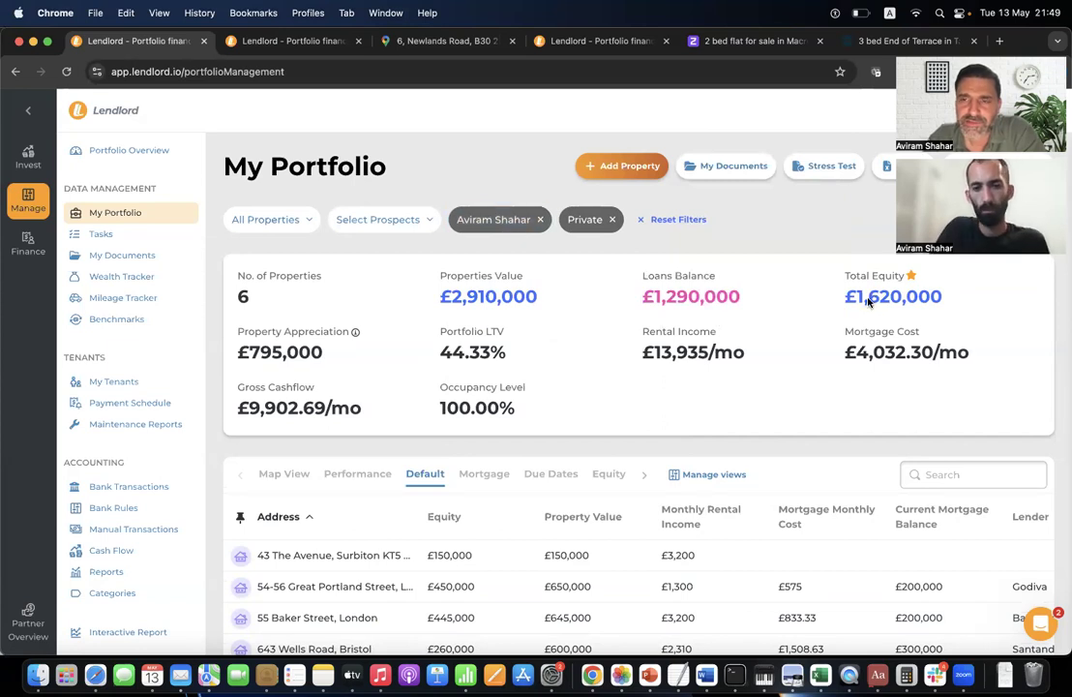
pyautogui.click(492, 220)
pyautogui.click(477, 389)
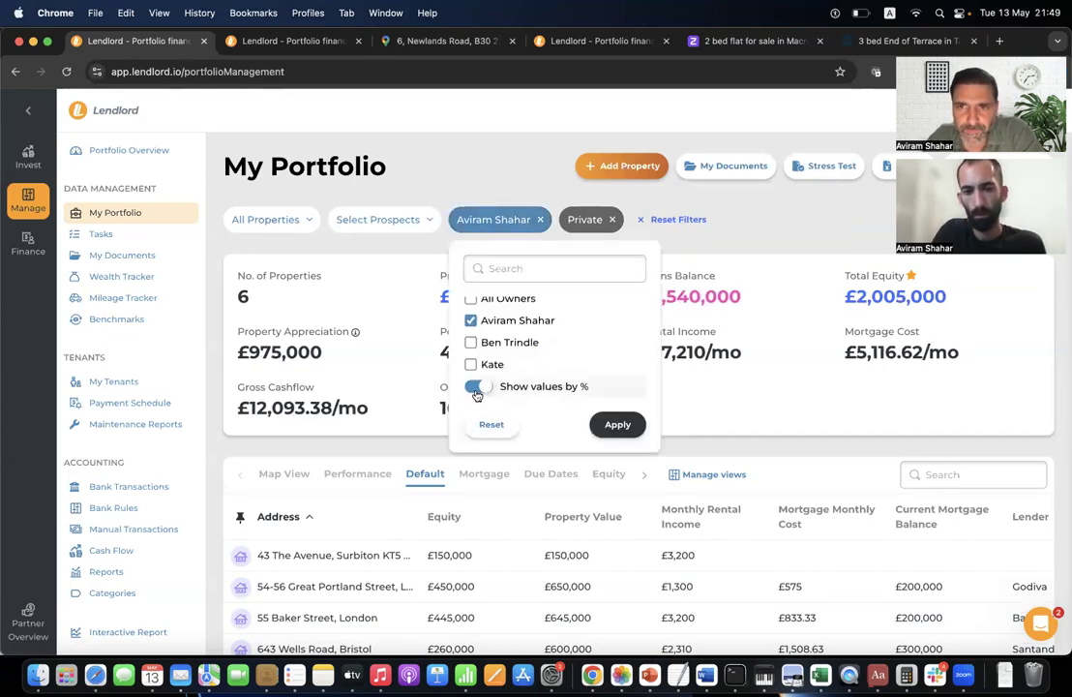
pyautogui.click(854, 286)
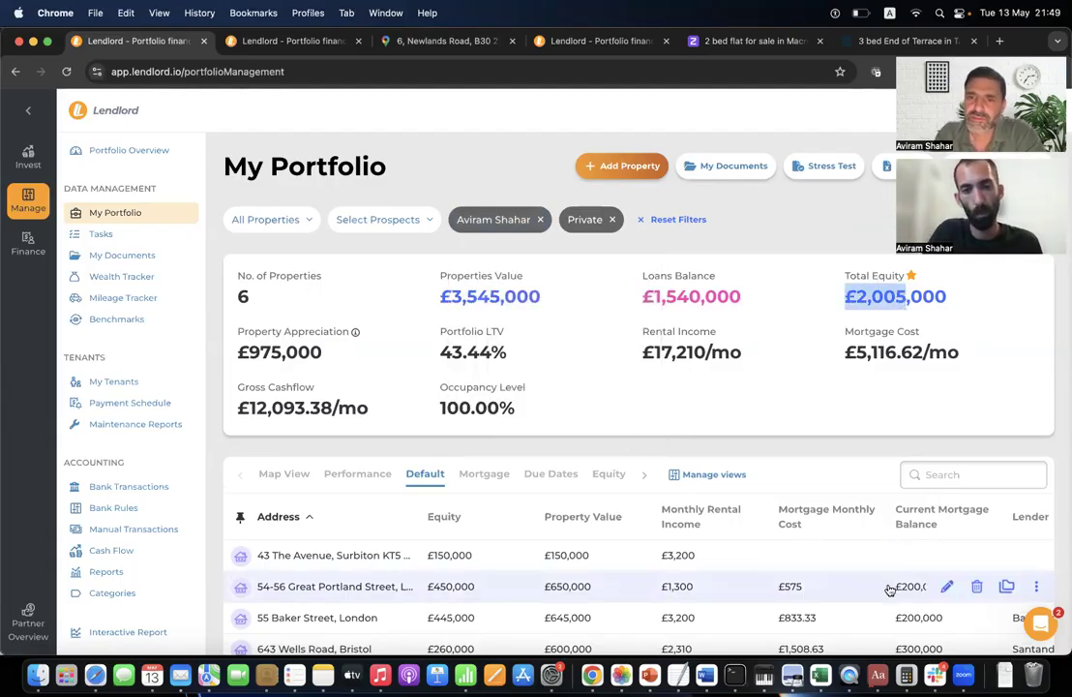
pyautogui.click(942, 585)
pyautogui.scroll(-10, 503, 410)
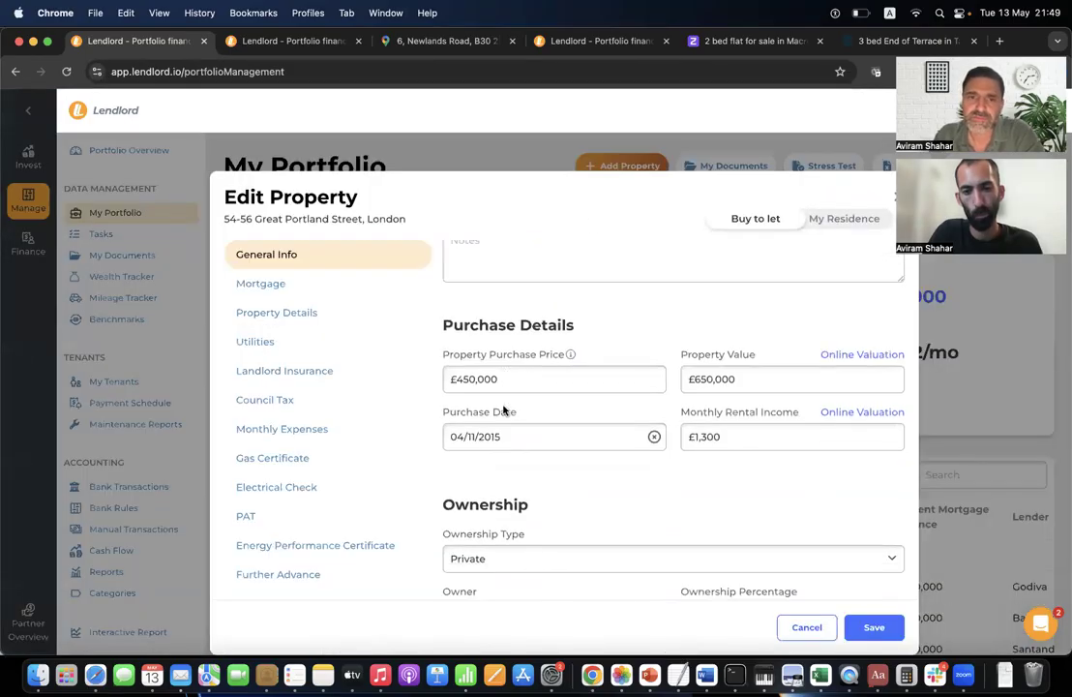
pyautogui.click(732, 430)
pyautogui.click(725, 482)
pyautogui.click(793, 625)
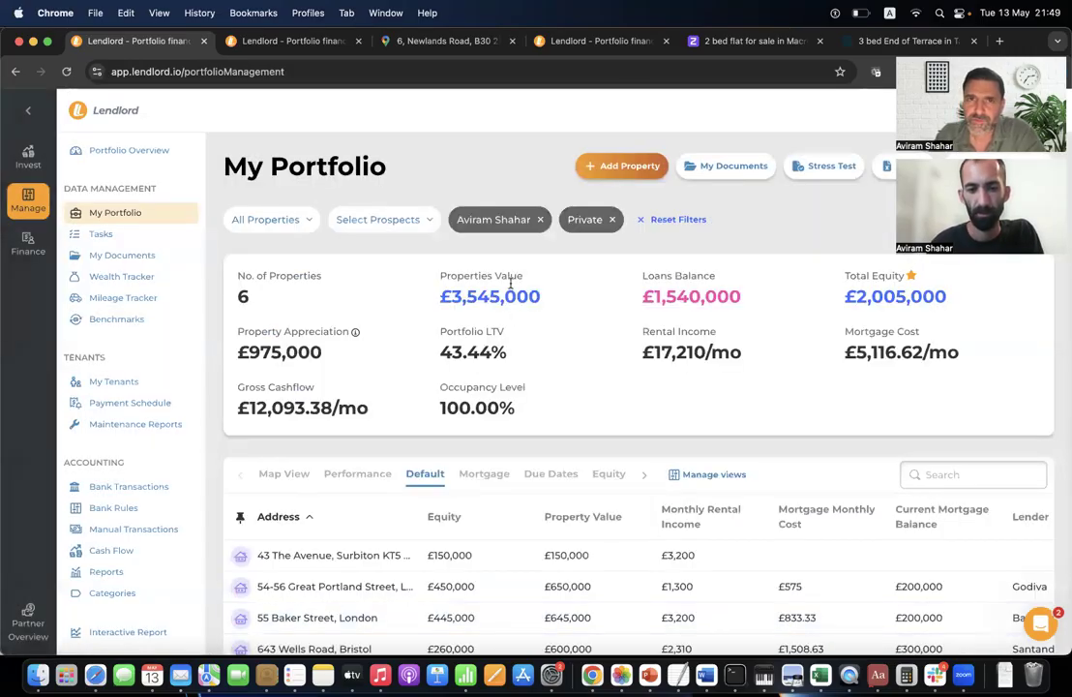
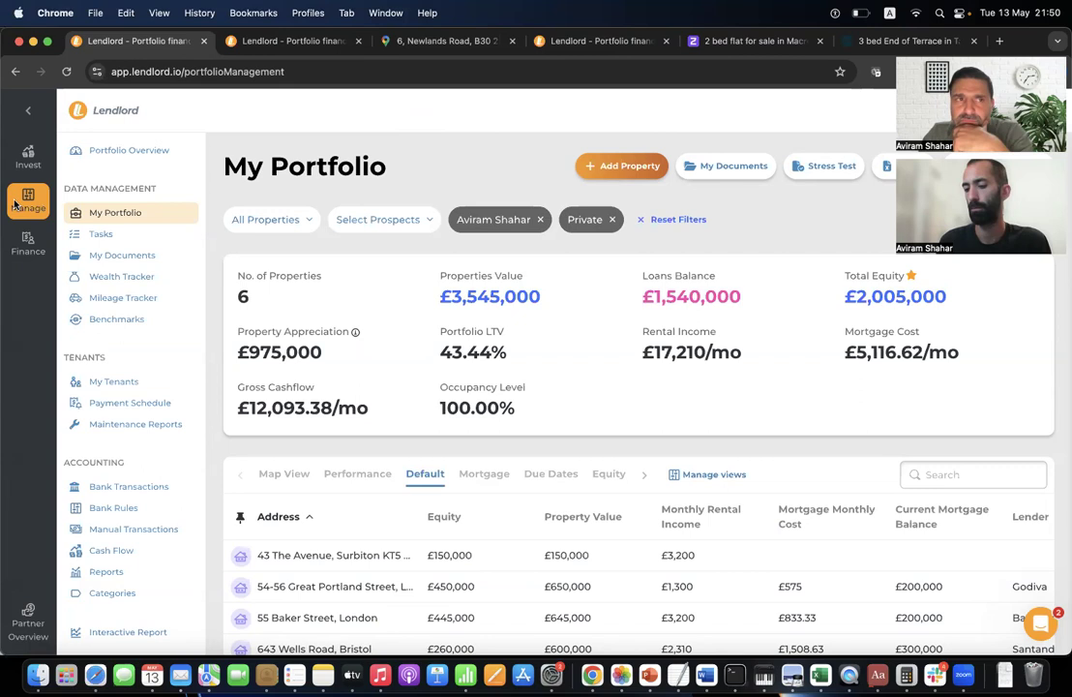
# Open the Deal Analyser and pick the Stirchley, Birmingham property address from the suggestions.
pyautogui.moveTo(29, 162)
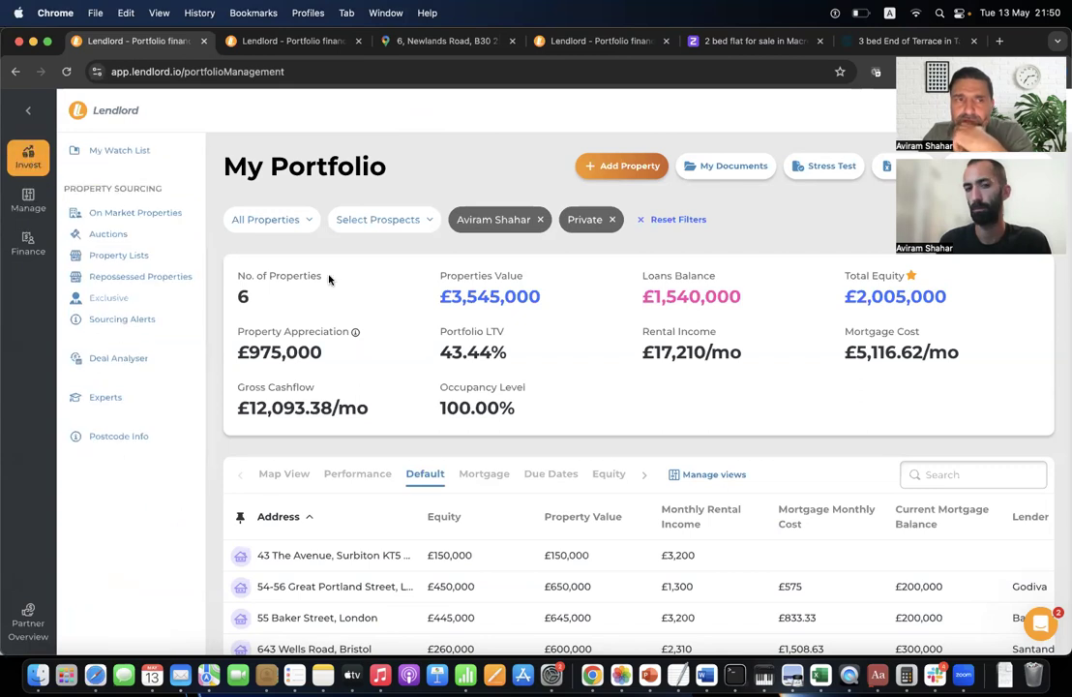
pyautogui.click(148, 361)
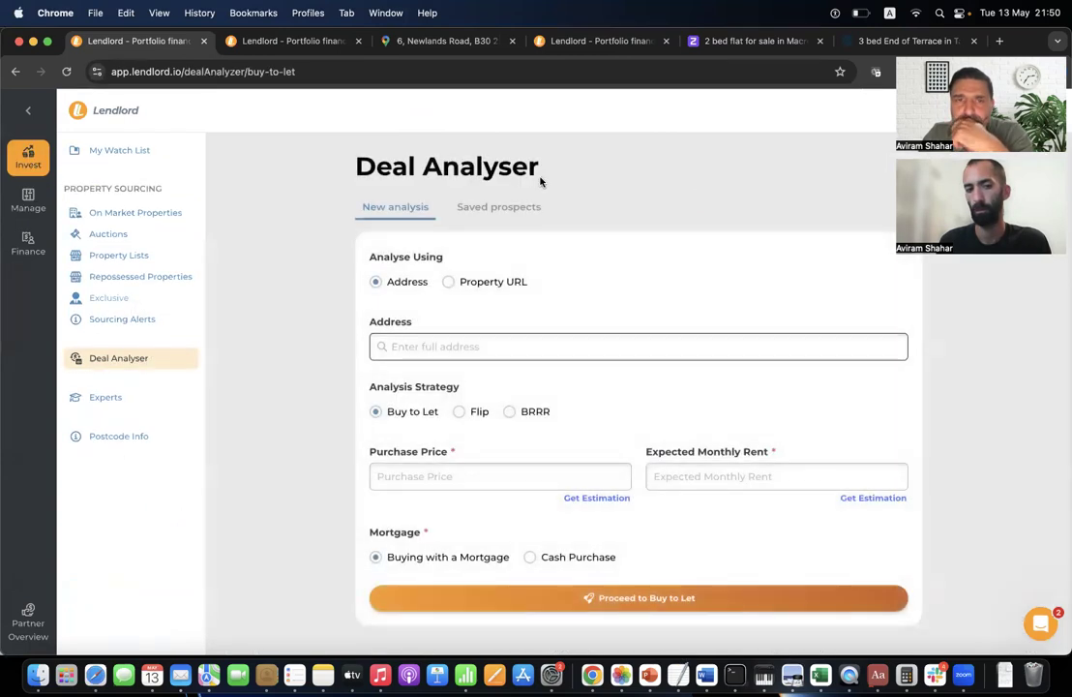
pyautogui.click(383, 353)
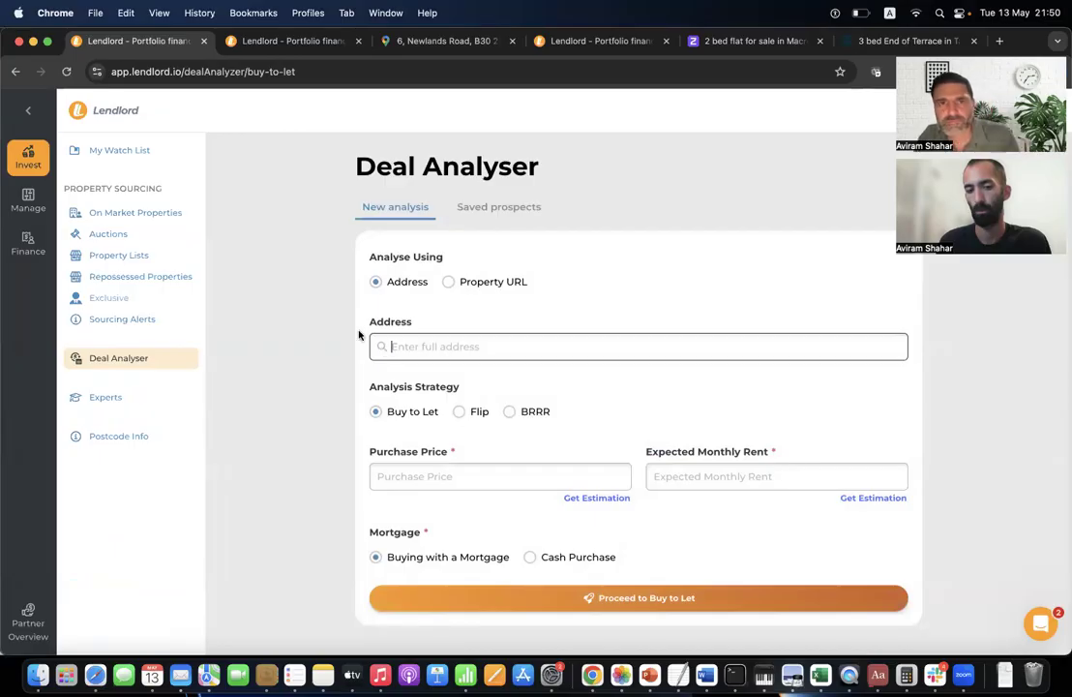
pyautogui.write('1234')
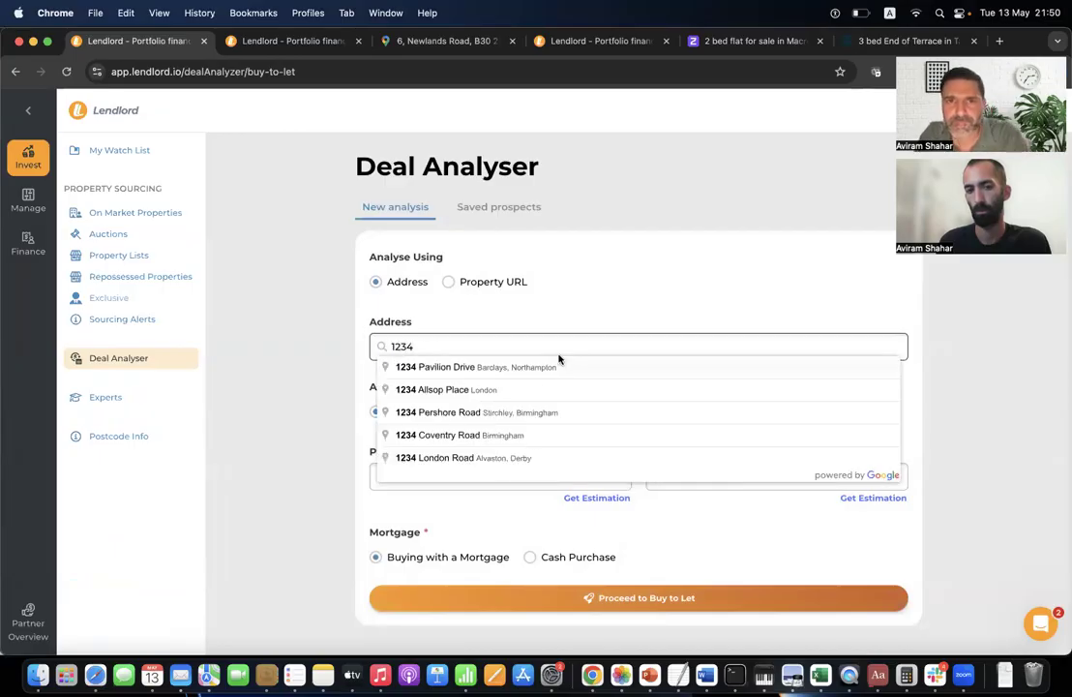
pyautogui.click(518, 414)
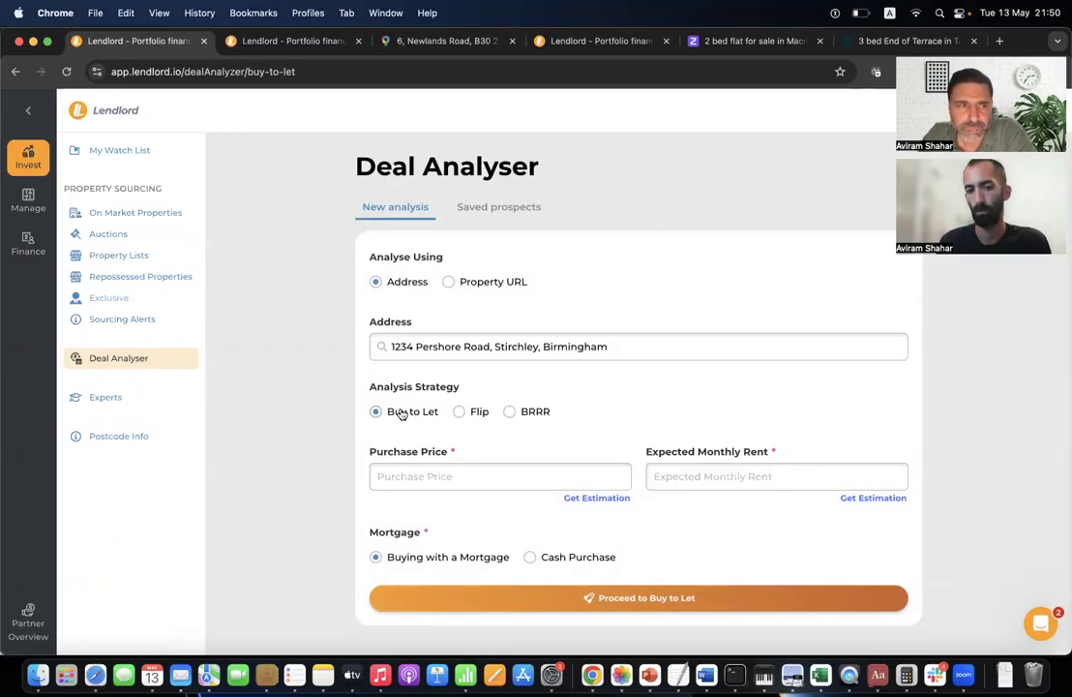
# Start on the purchase price field, then bring up the help and support panel.
pyautogui.click(445, 483)
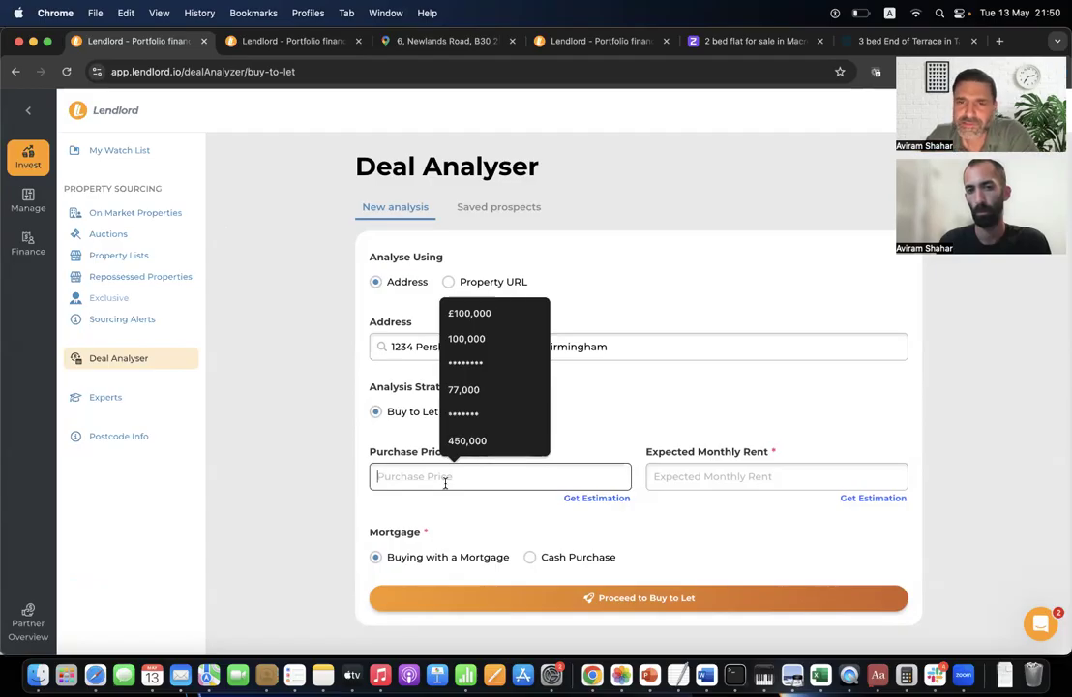
pyautogui.click(824, 448)
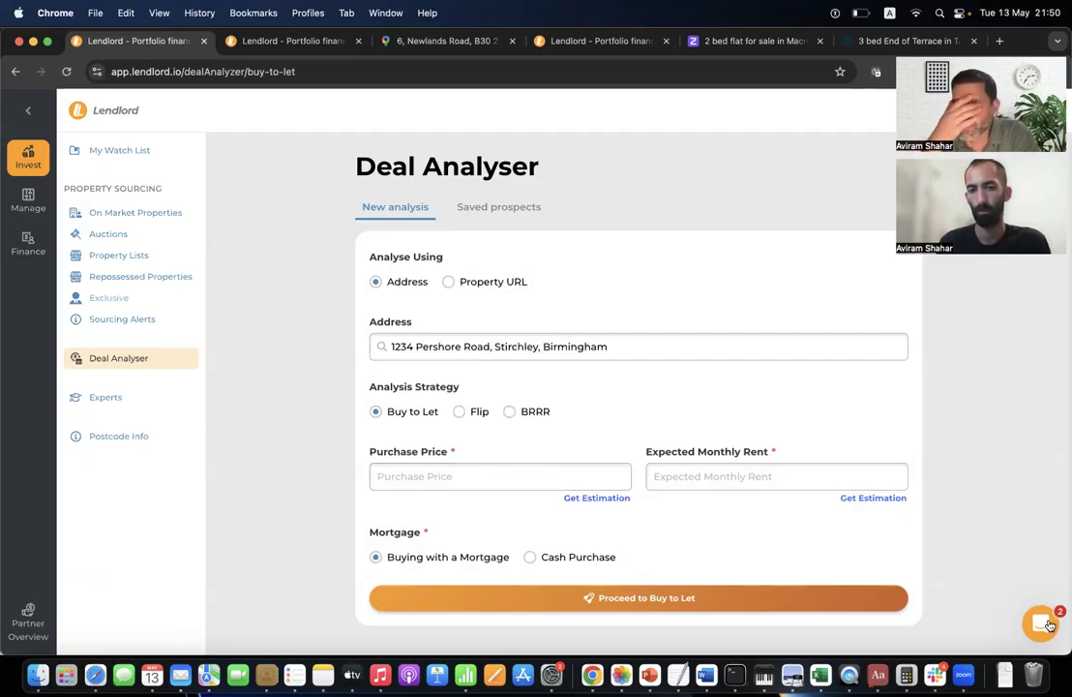
pyautogui.click(1049, 625)
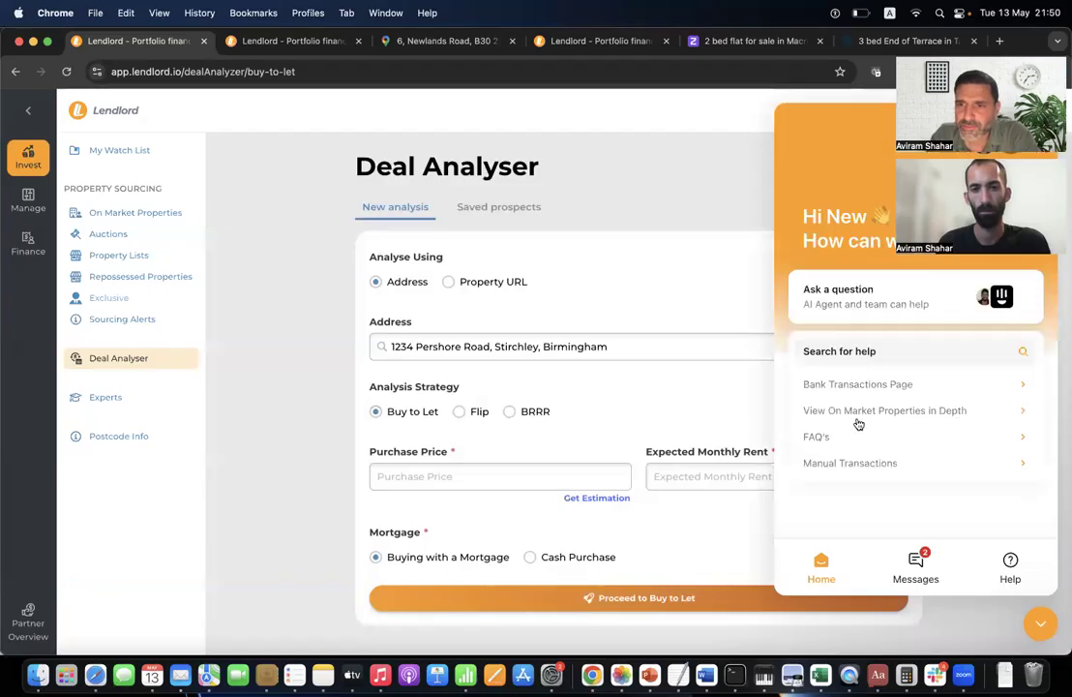
# Browse the help article collections, then close the help panel.
pyautogui.click(1010, 571)
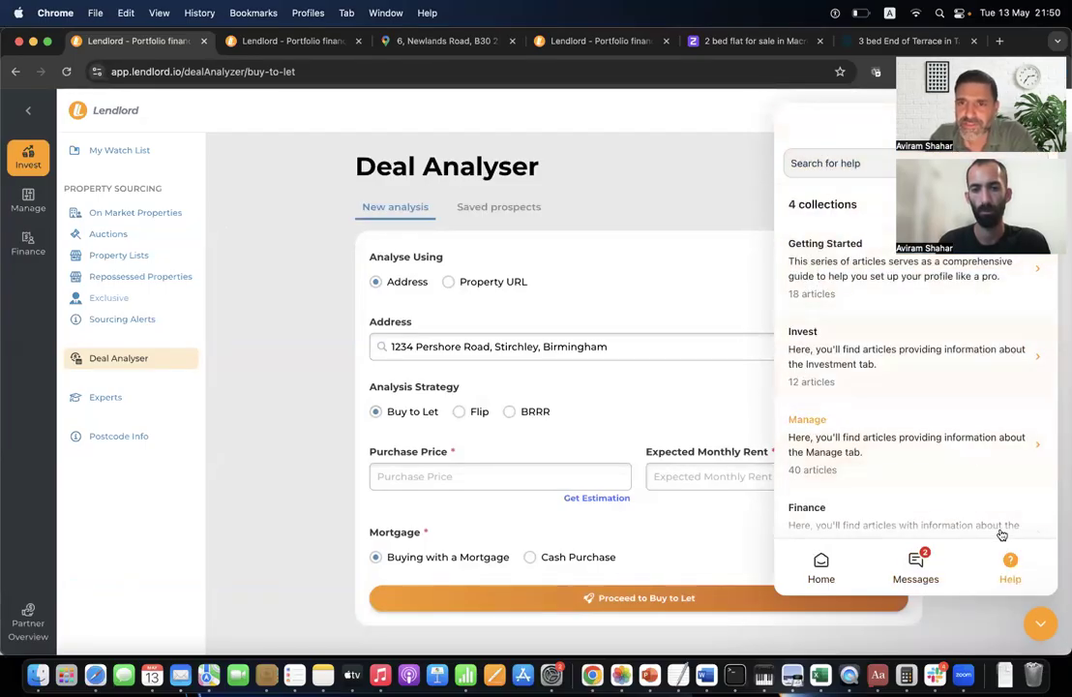
pyautogui.click(1040, 624)
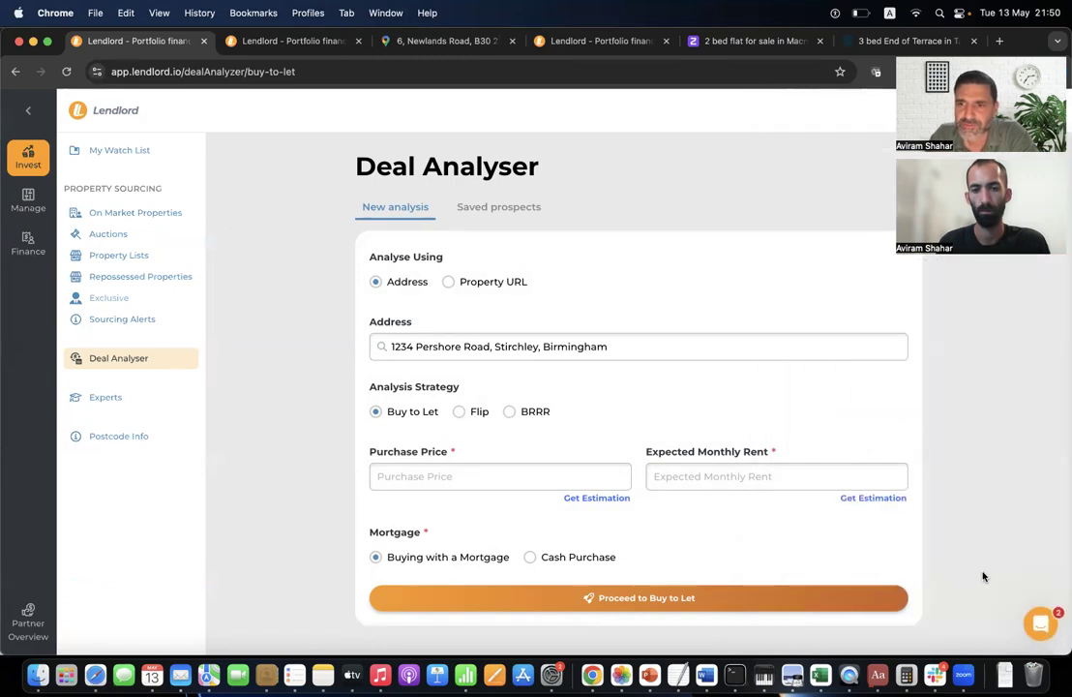
pyautogui.click(1040, 634)
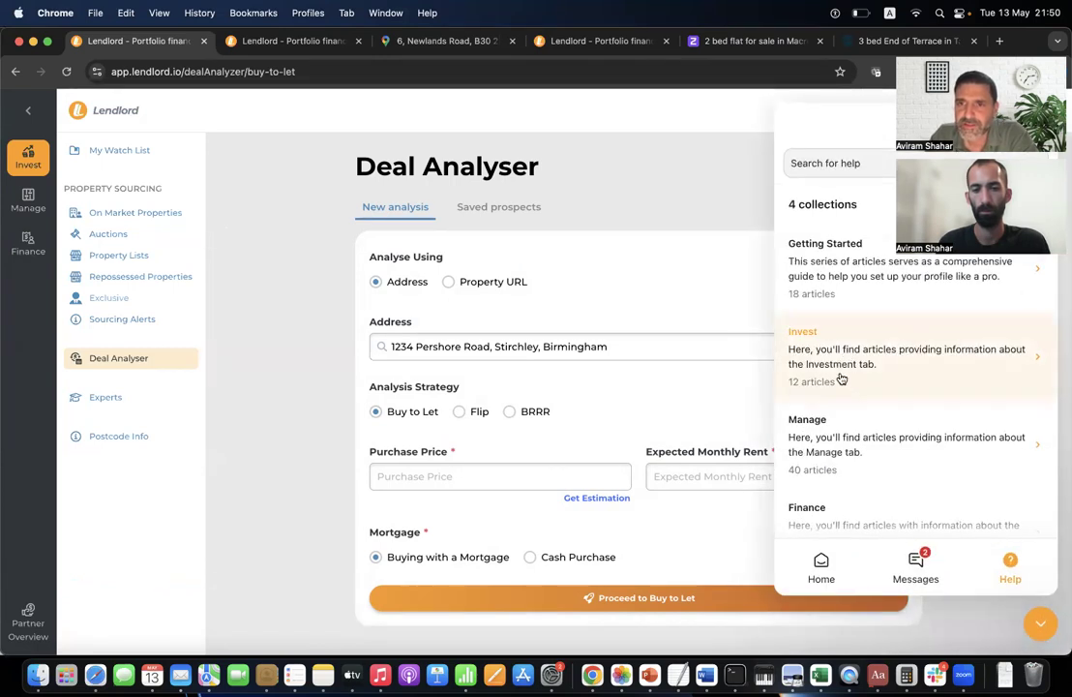
pyautogui.click(1040, 624)
# Choose a £100,000 purchase price and £795 expected monthly rent from the autofill suggestions.
pyautogui.click(466, 470)
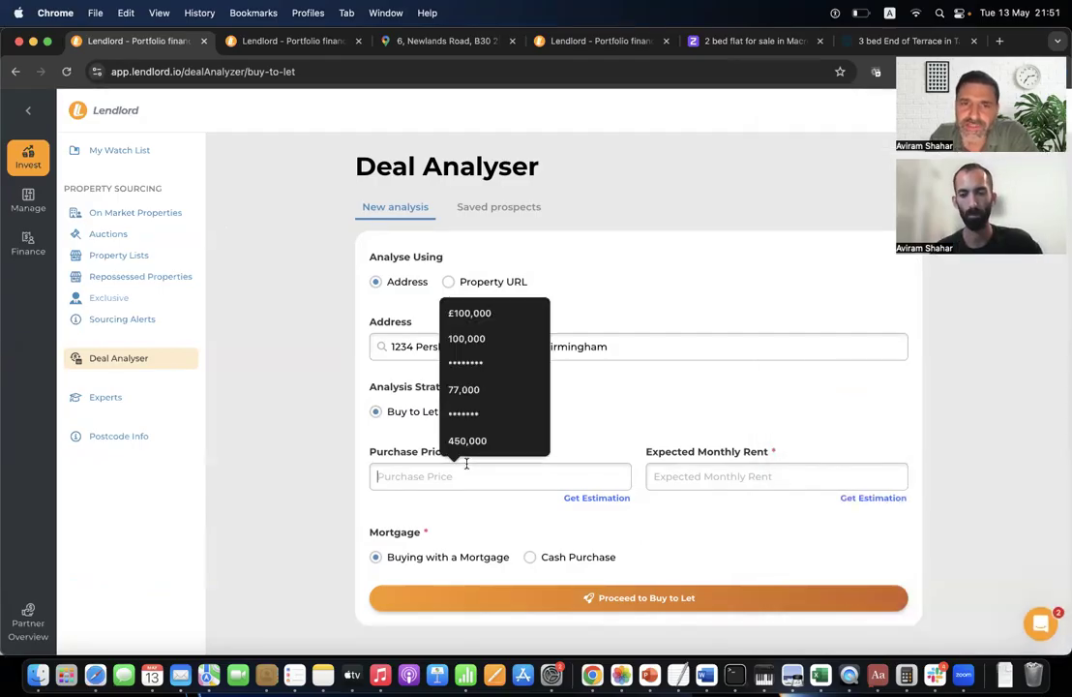
pyautogui.click(475, 313)
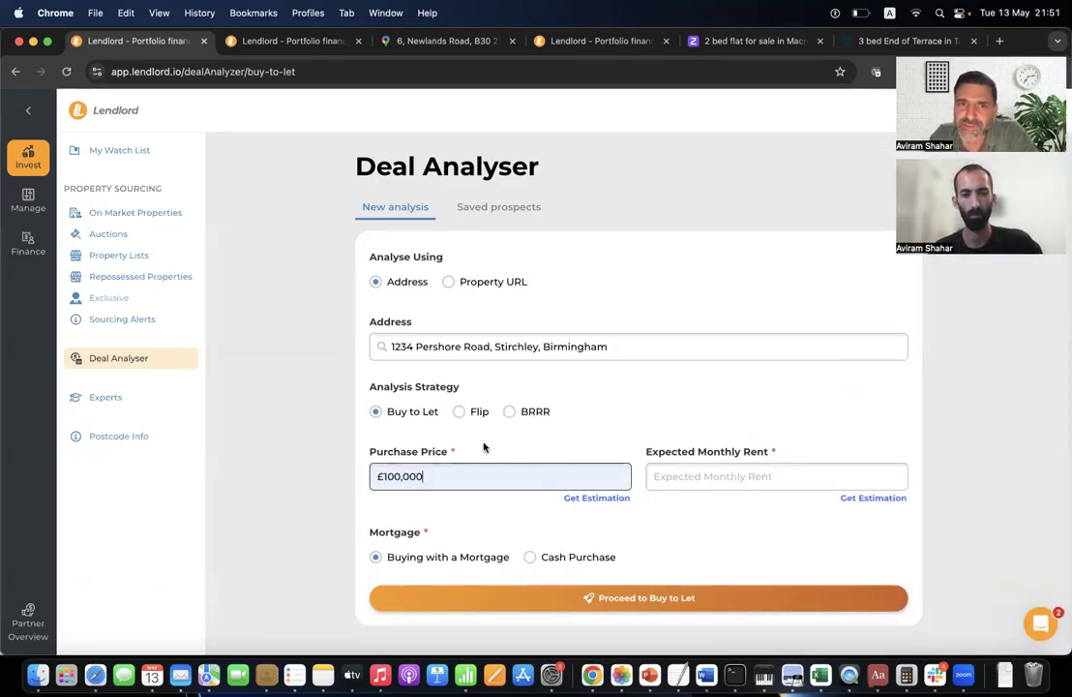
pyautogui.click(730, 484)
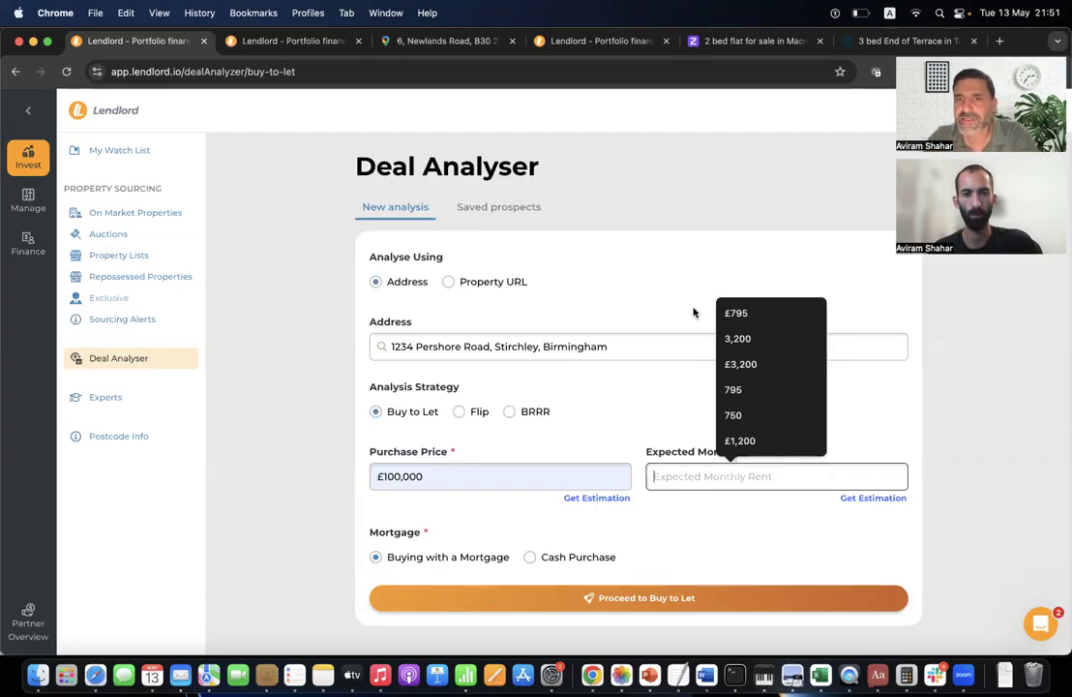
pyautogui.click(740, 318)
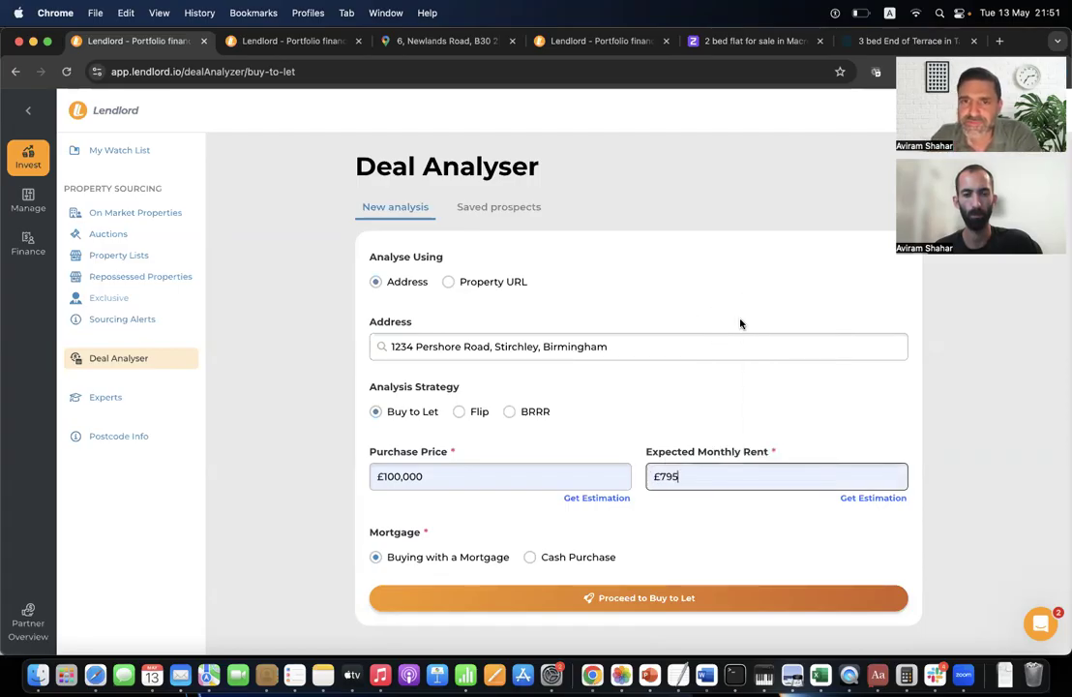
pyautogui.scroll(-1, 642, 490)
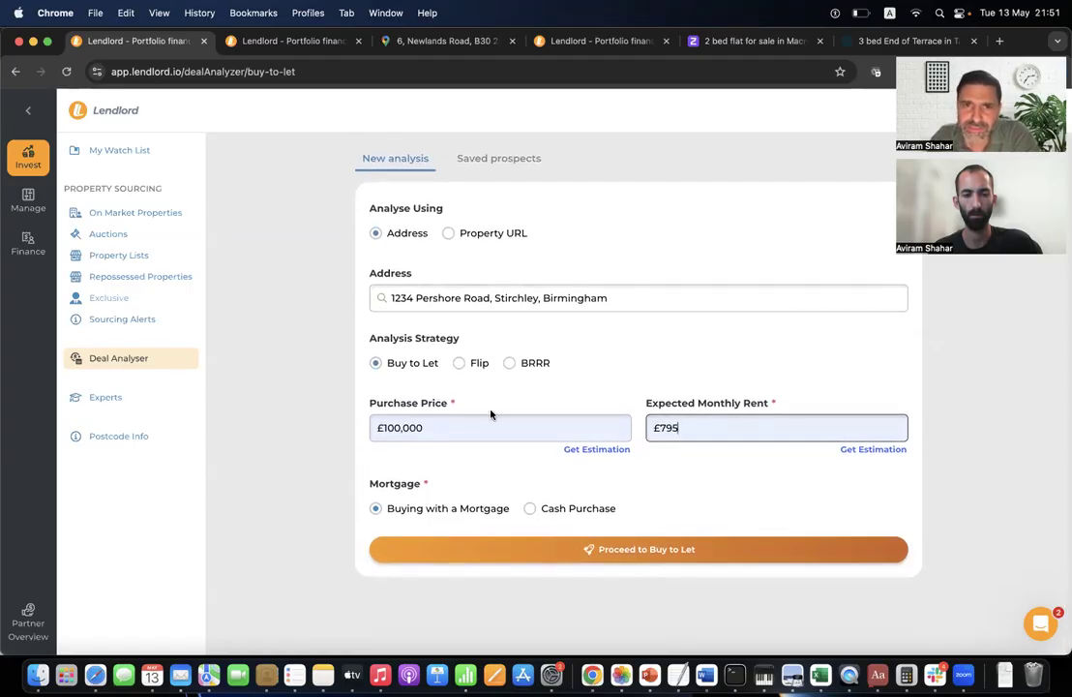
# Run the Buy to Let analysis and inspect the £31,300 Total Cash Investment in Short Term Metrics.
pyautogui.click(558, 559)
pyautogui.scroll(-10, 417, 292)
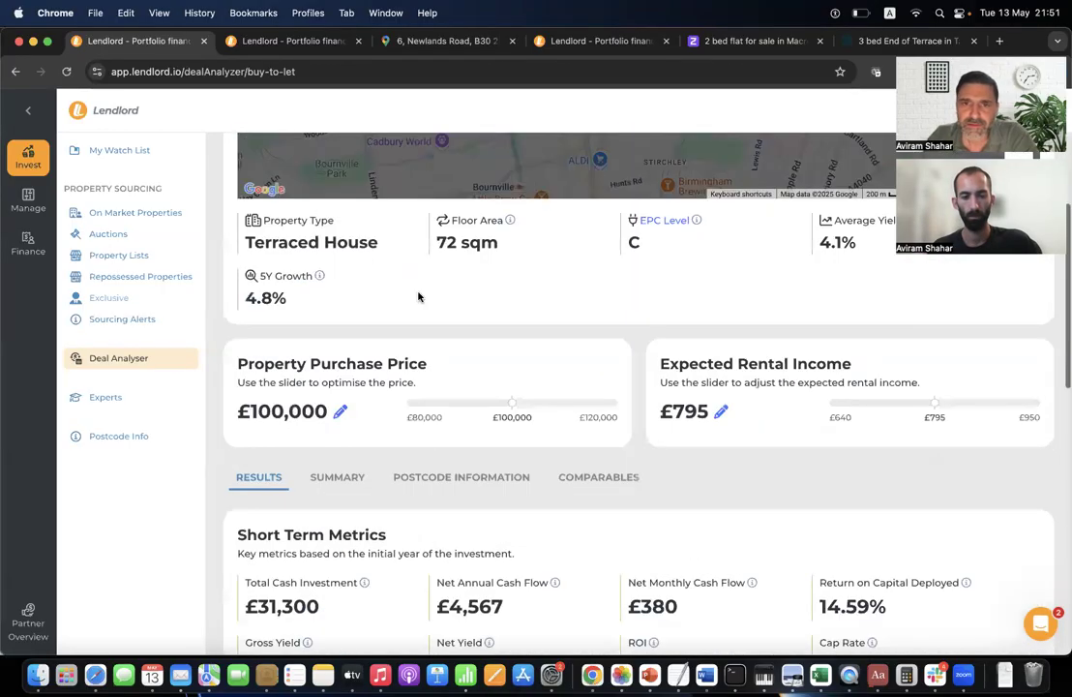
pyautogui.scroll(-2, 418, 296)
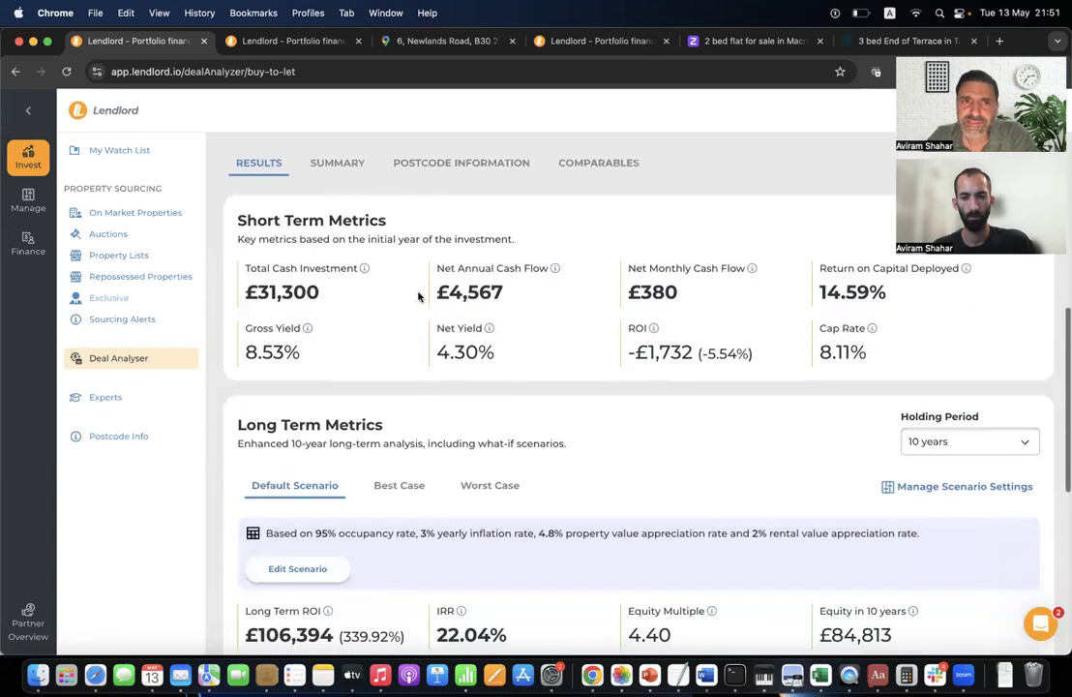
pyautogui.tripleClick(316, 218)
pyautogui.tripleClick(318, 426)
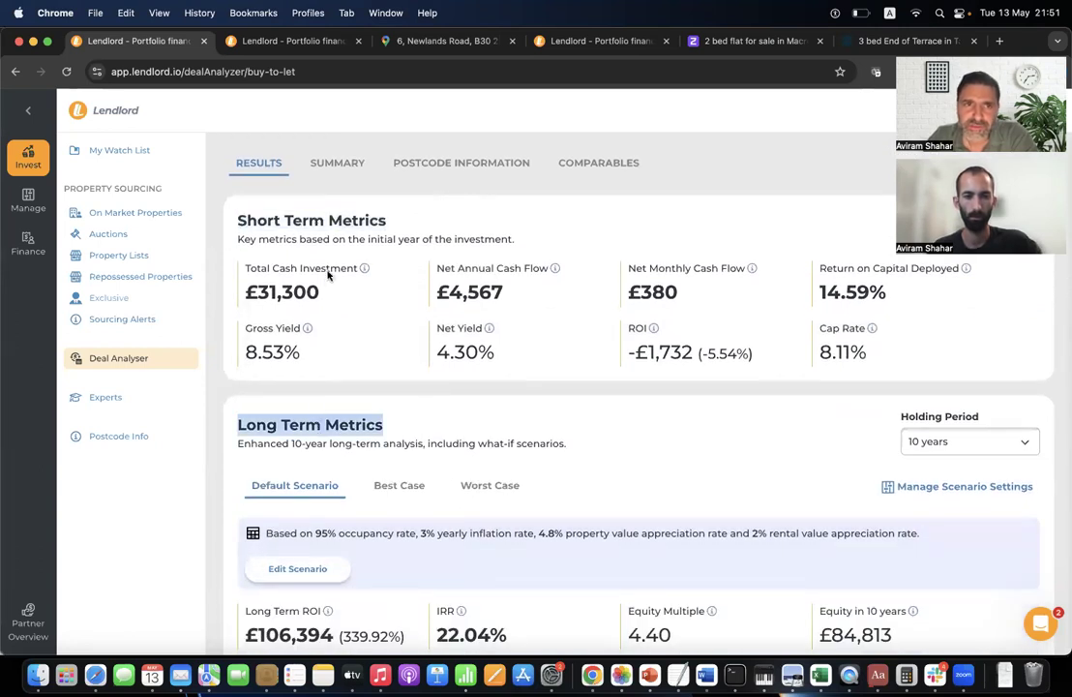
pyautogui.tripleClick(347, 222)
pyautogui.click(410, 225)
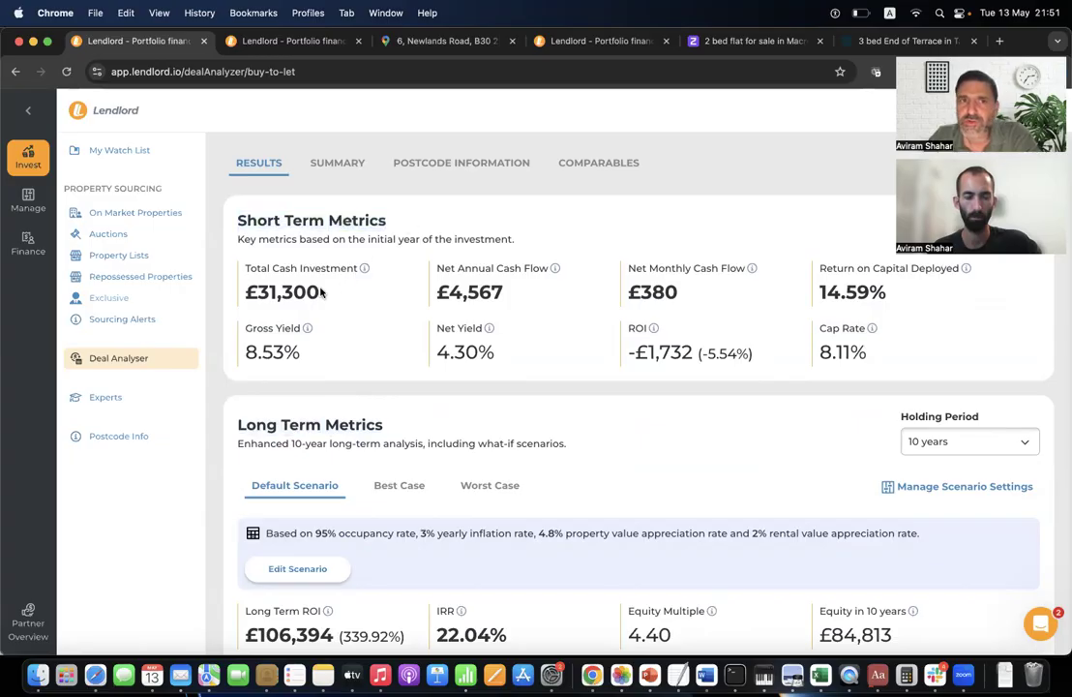
pyautogui.moveTo(365, 272)
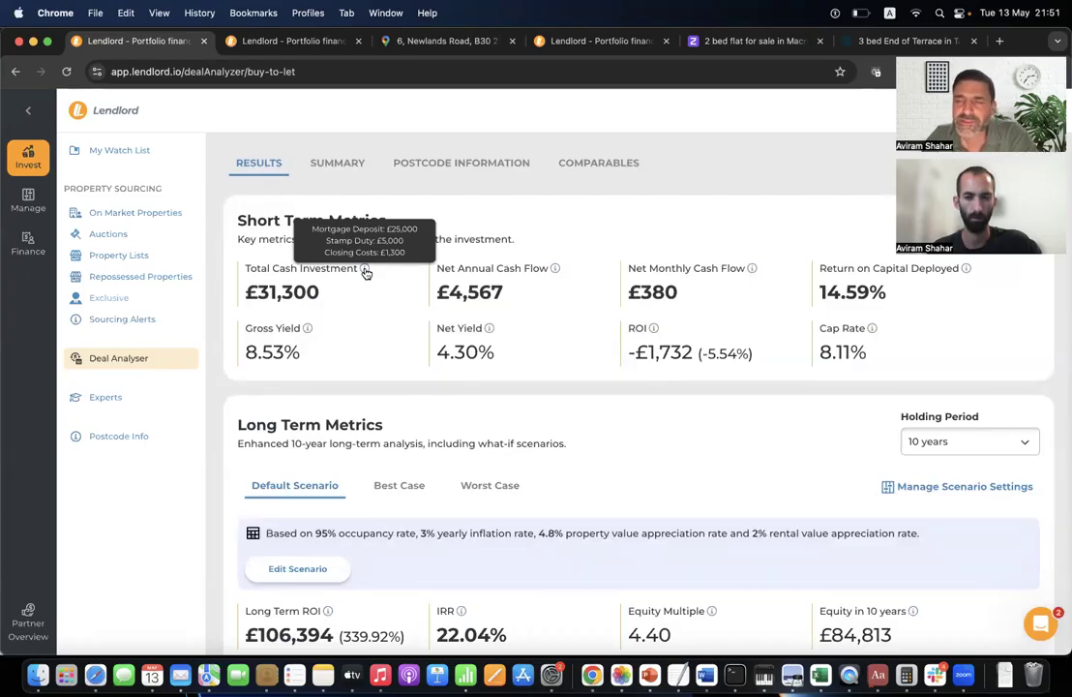
# Enter £1,400 in Refurb Costs under Purchase Details and save.
pyautogui.click(350, 163)
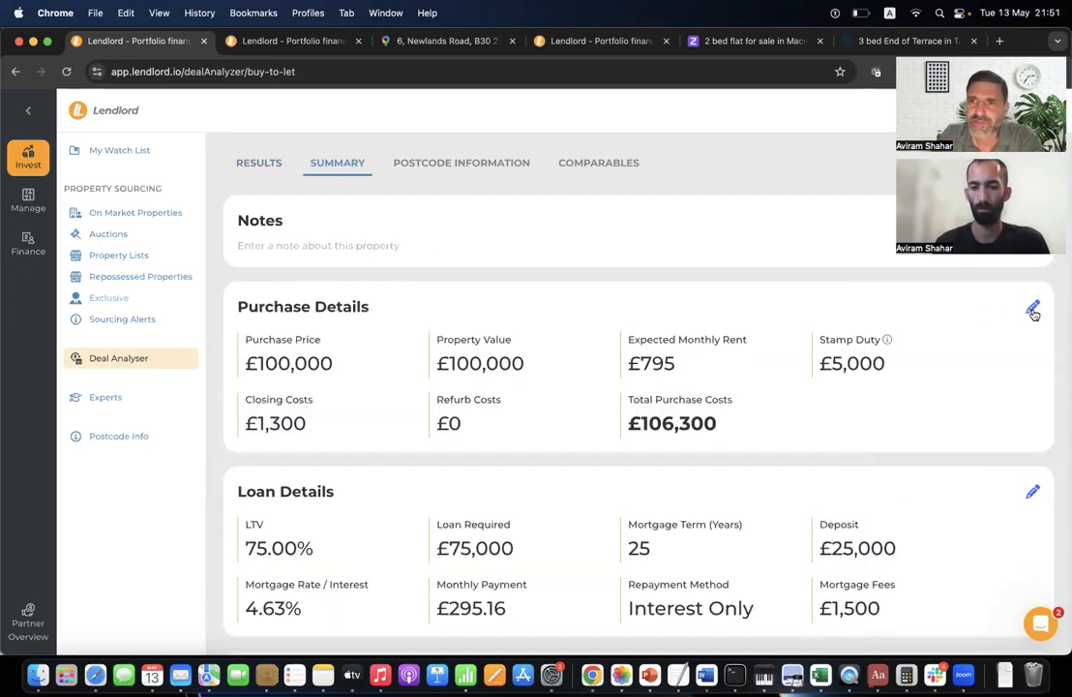
pyautogui.click(1033, 305)
pyautogui.scroll(-3, 554, 553)
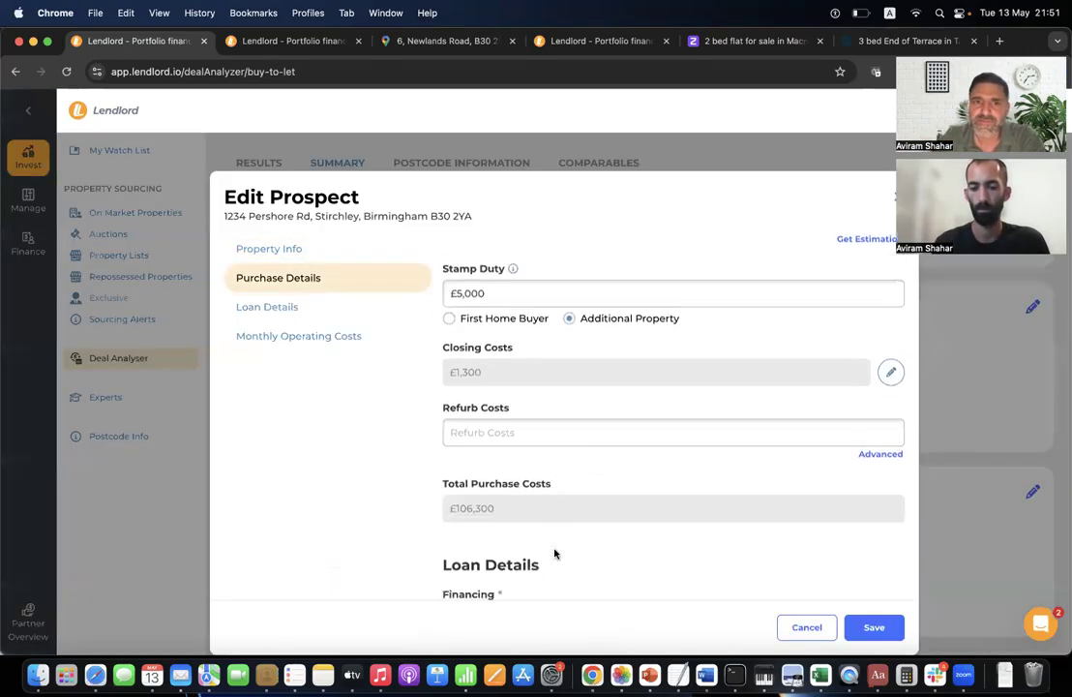
pyautogui.click(484, 436)
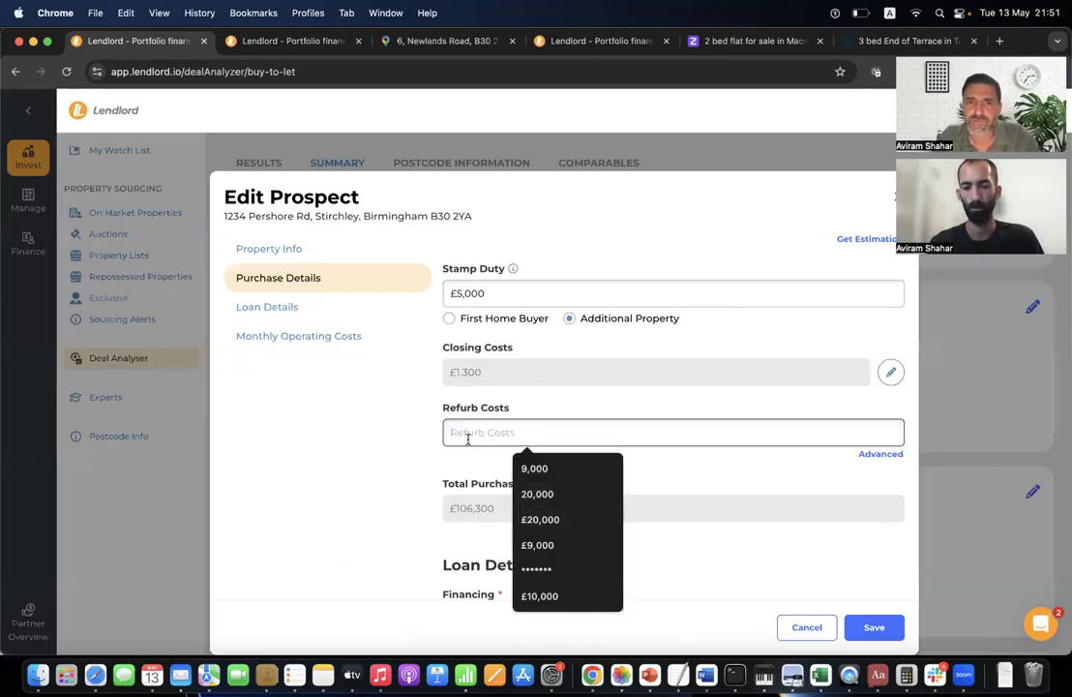
pyautogui.write('1400')
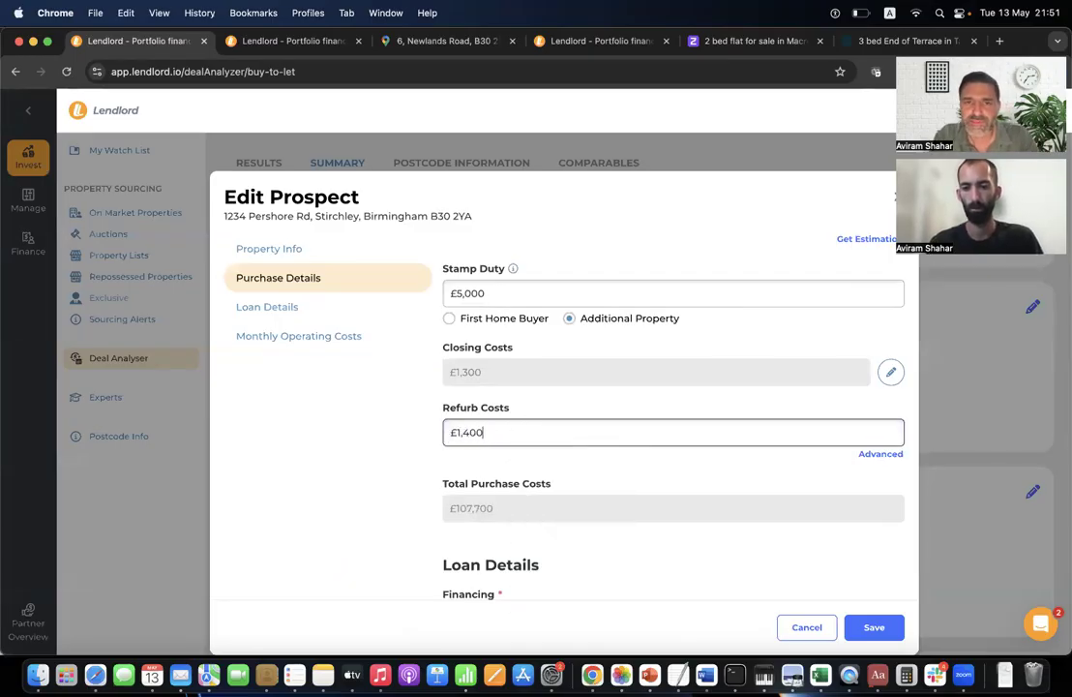
pyautogui.click(876, 627)
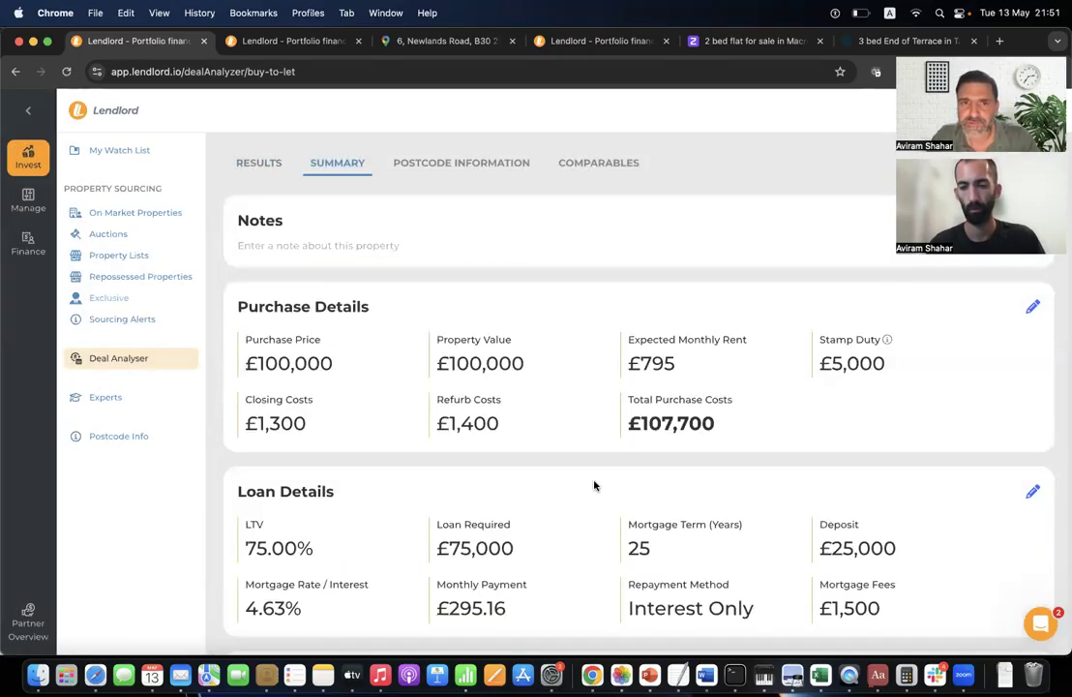
# Check the updated £4,567 net annual cash flow in Results, then go back to Summary.
pyautogui.click(272, 166)
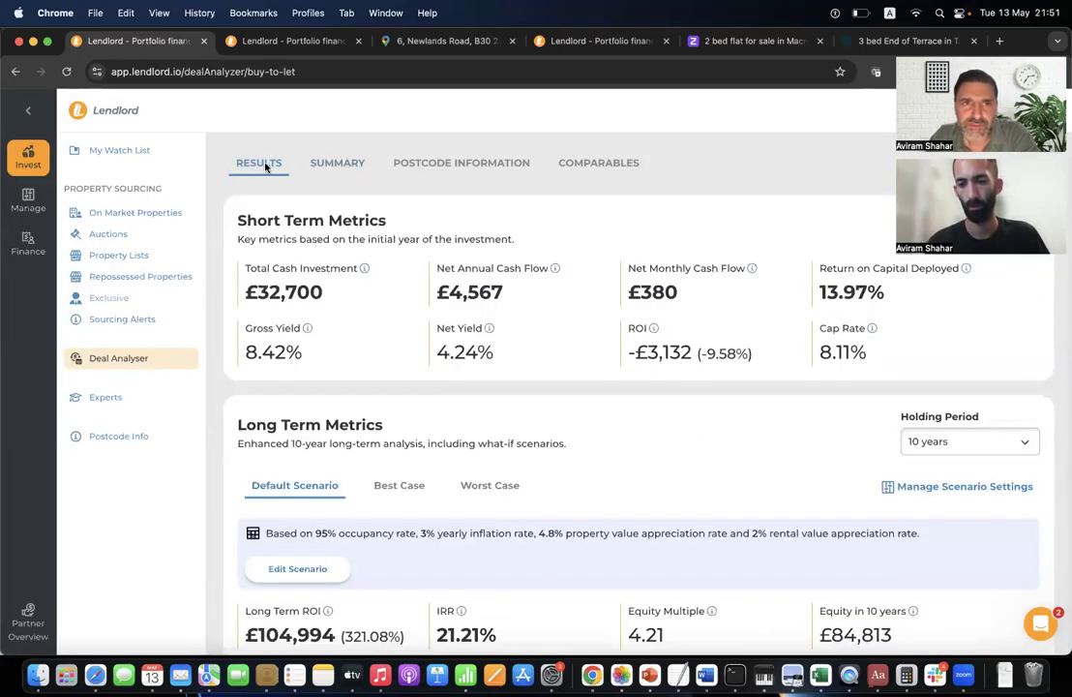
pyautogui.tripleClick(486, 293)
pyautogui.click(539, 303)
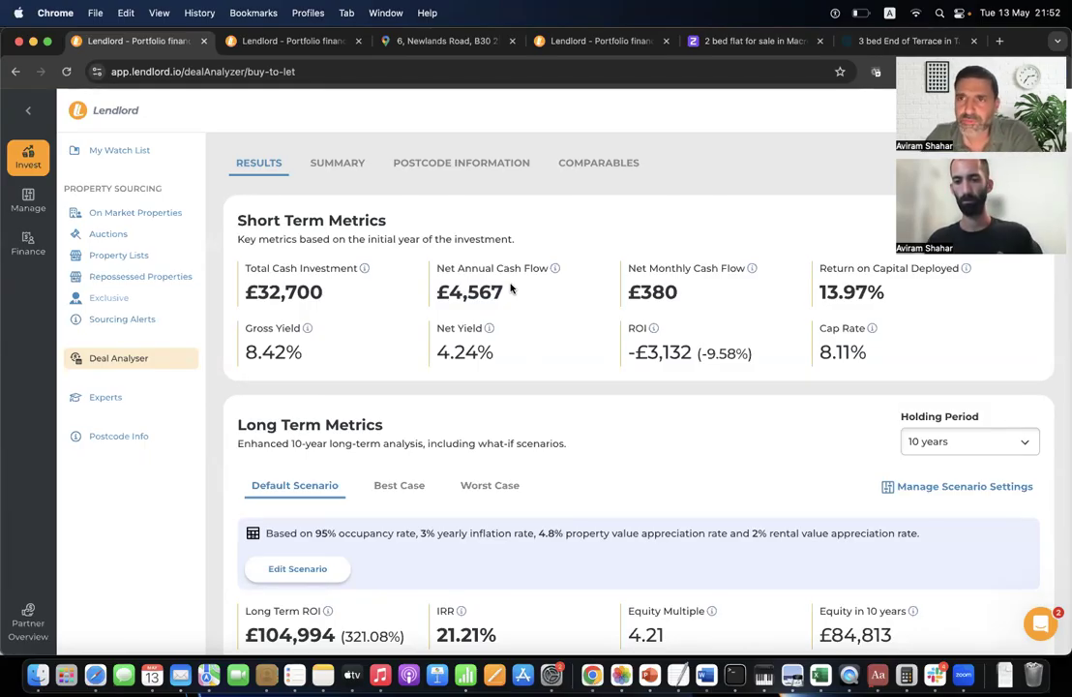
pyautogui.click(352, 165)
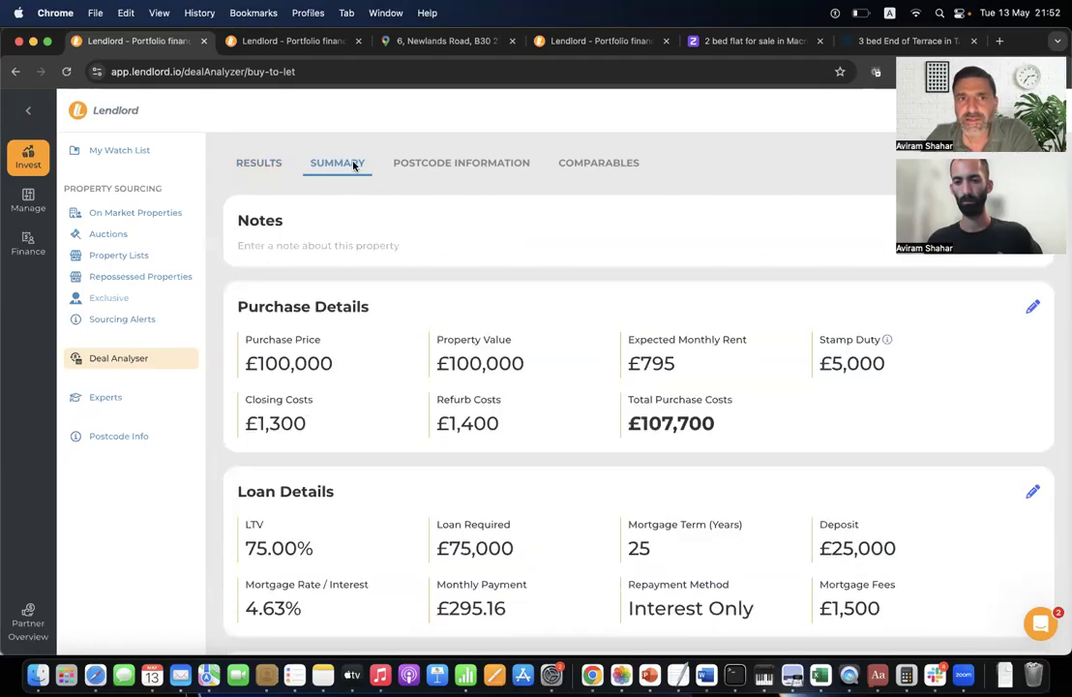
# Fill Monthly Operating Costs with £15 landlord insurance and £25 service charge, then save.
pyautogui.scroll(-5, 394, 459)
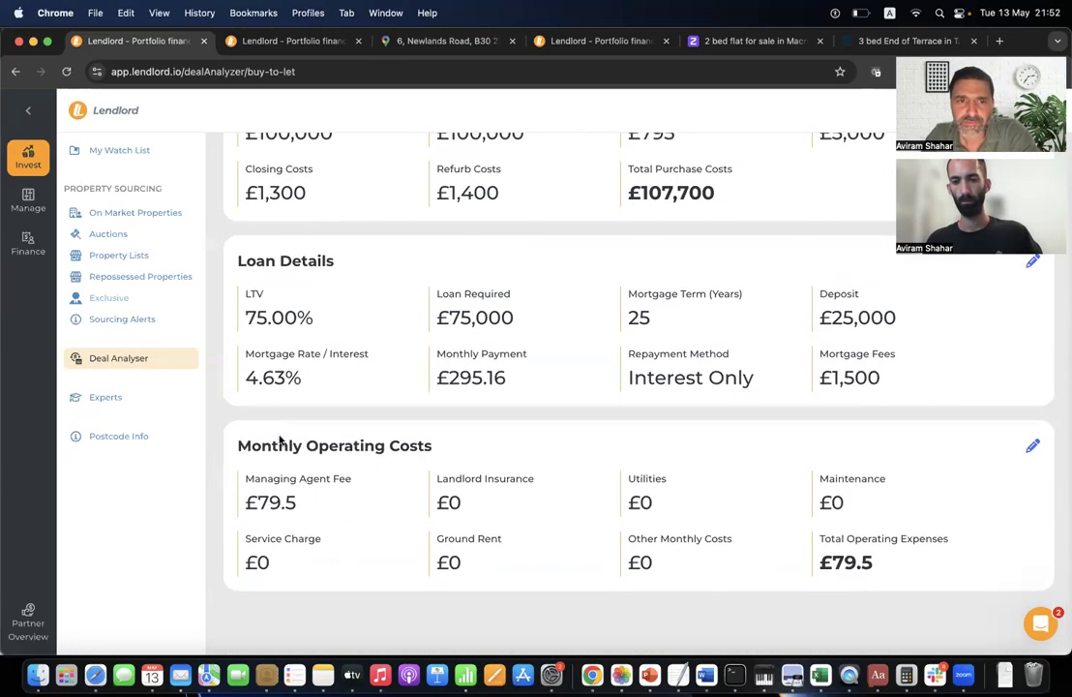
pyautogui.tripleClick(349, 446)
pyautogui.click(359, 461)
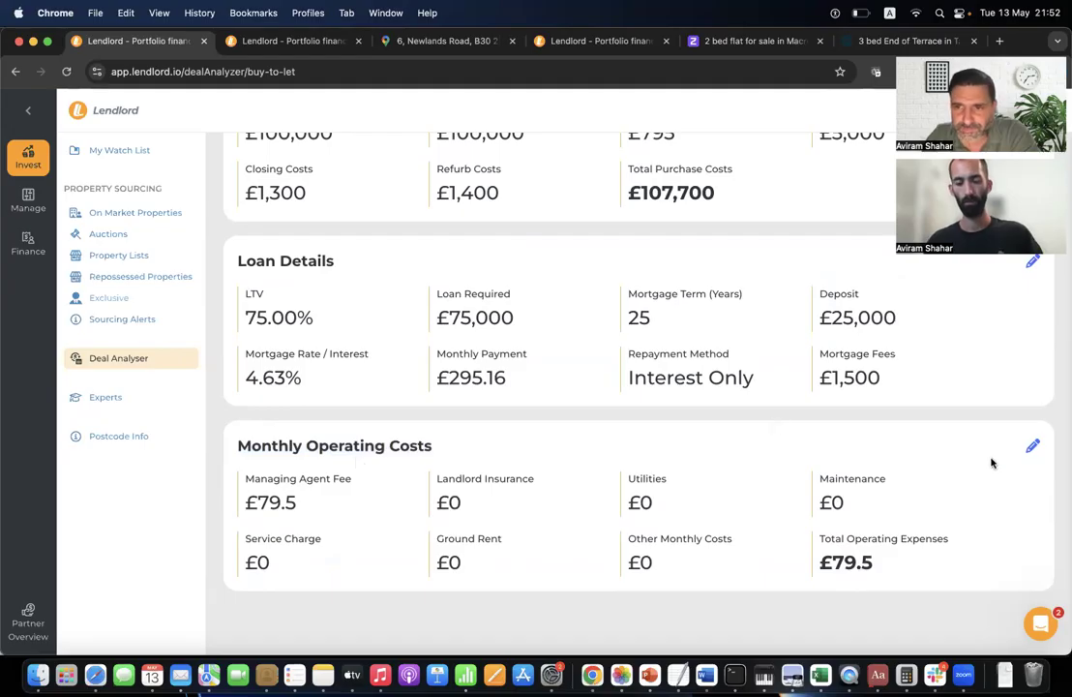
pyautogui.click(1033, 446)
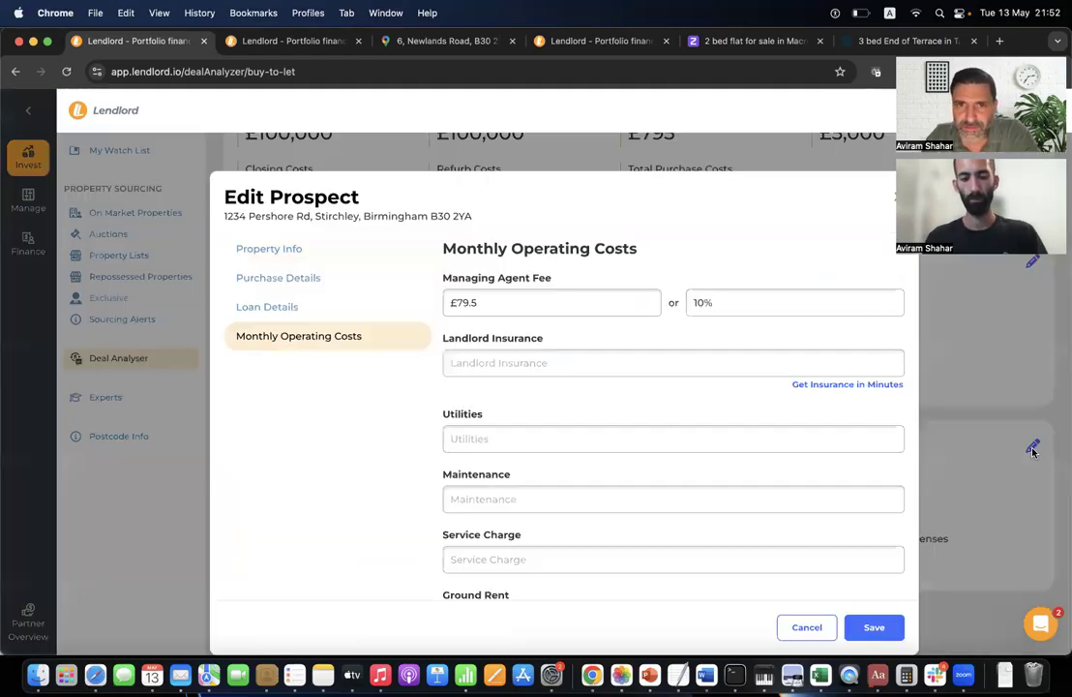
pyautogui.click(515, 365)
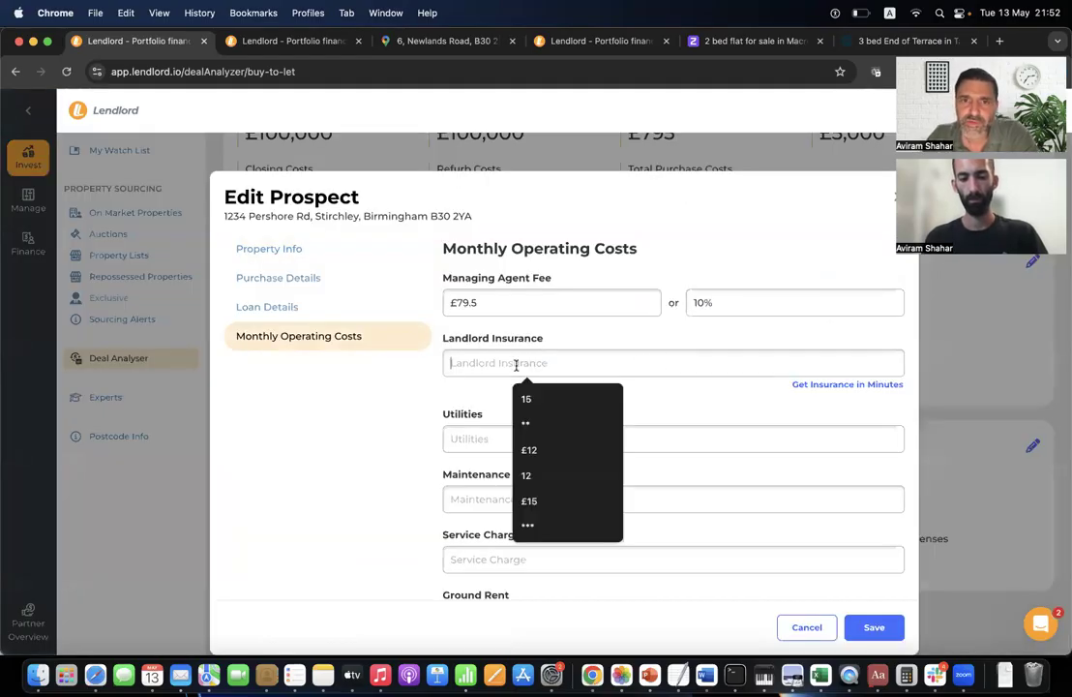
pyautogui.click(543, 409)
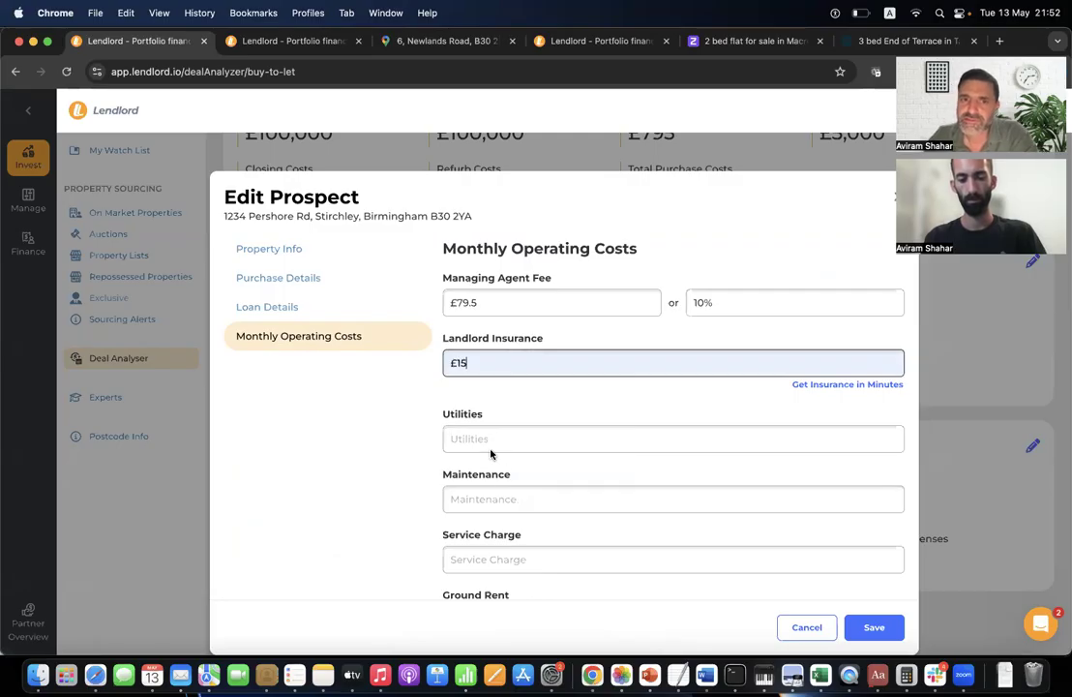
pyautogui.scroll(-2, 488, 454)
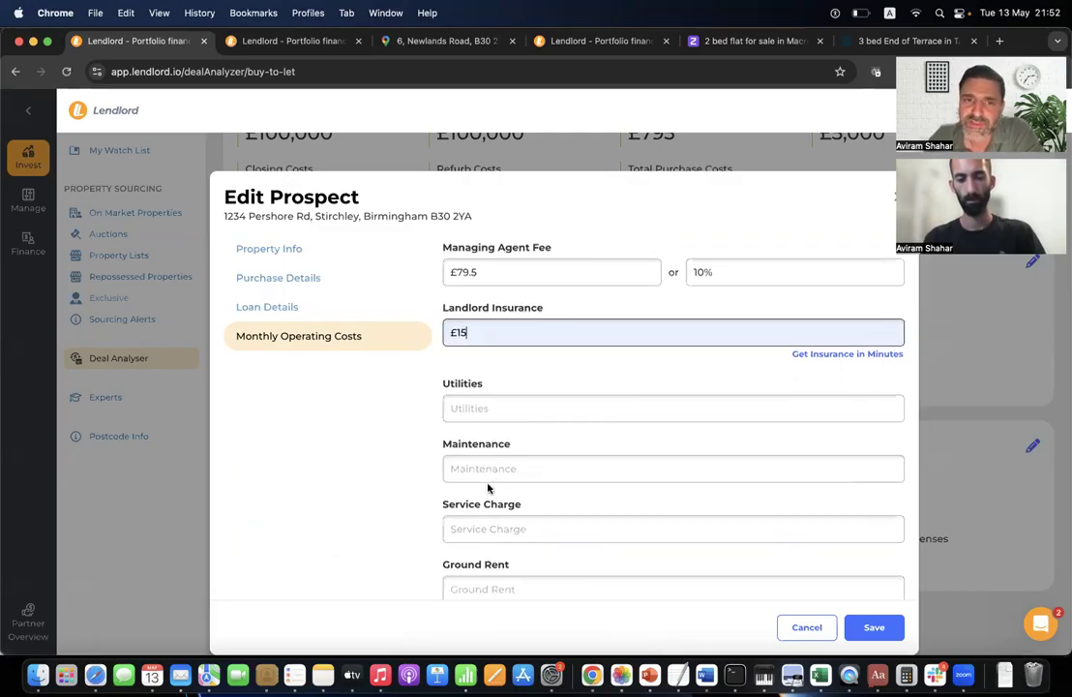
pyautogui.click(481, 493)
pyautogui.click(545, 523)
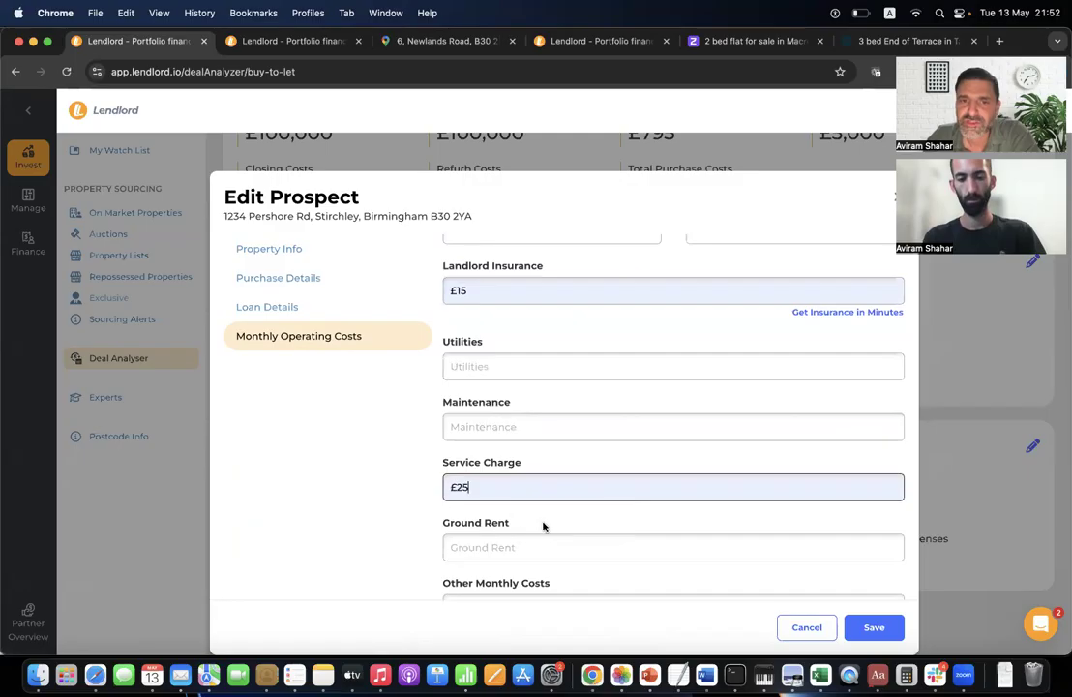
pyautogui.scroll(-3, 503, 548)
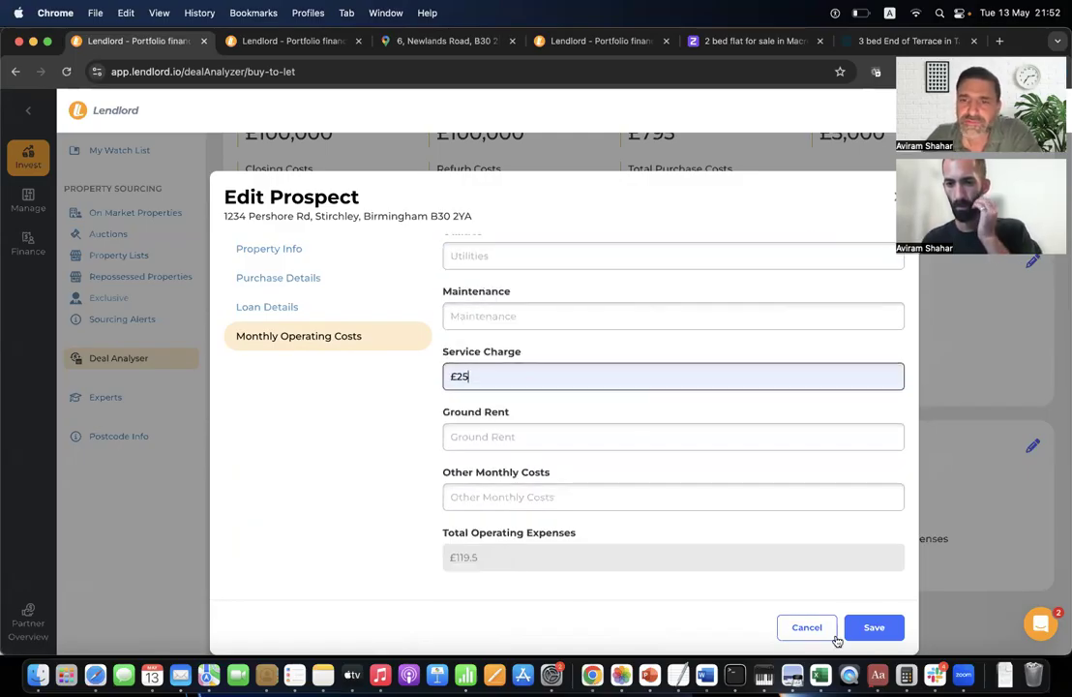
pyautogui.click(875, 634)
# Show the deal's Results and point out the Net Annual Cash Flow figure.
pyautogui.scroll(10, 531, 445)
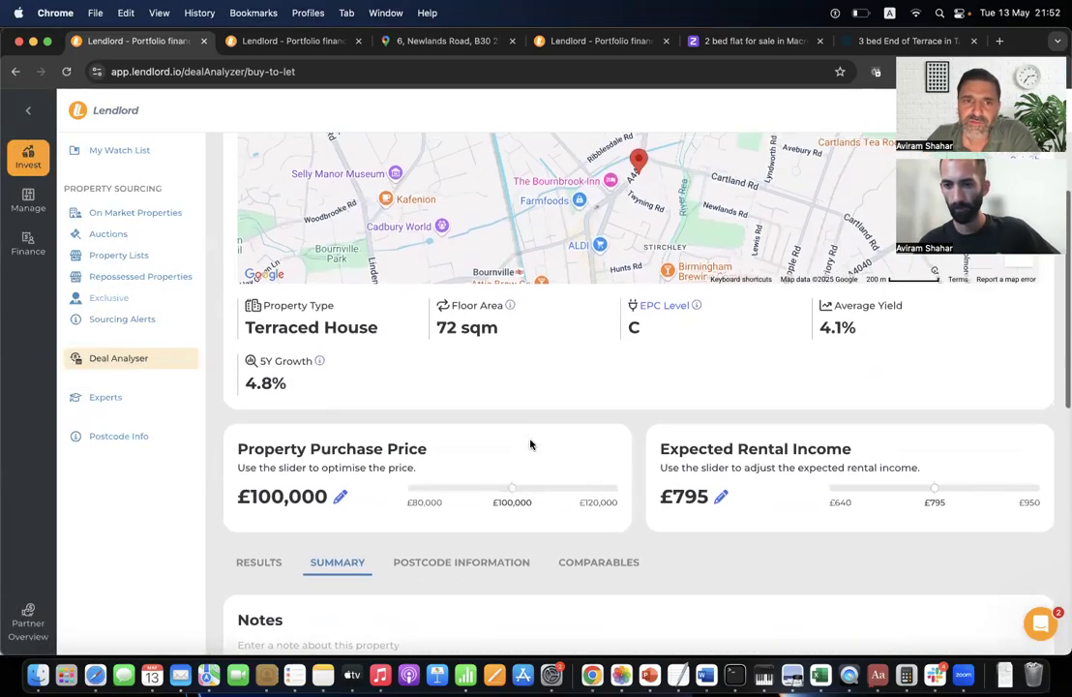
pyautogui.scroll(-4, 319, 554)
pyautogui.click(254, 239)
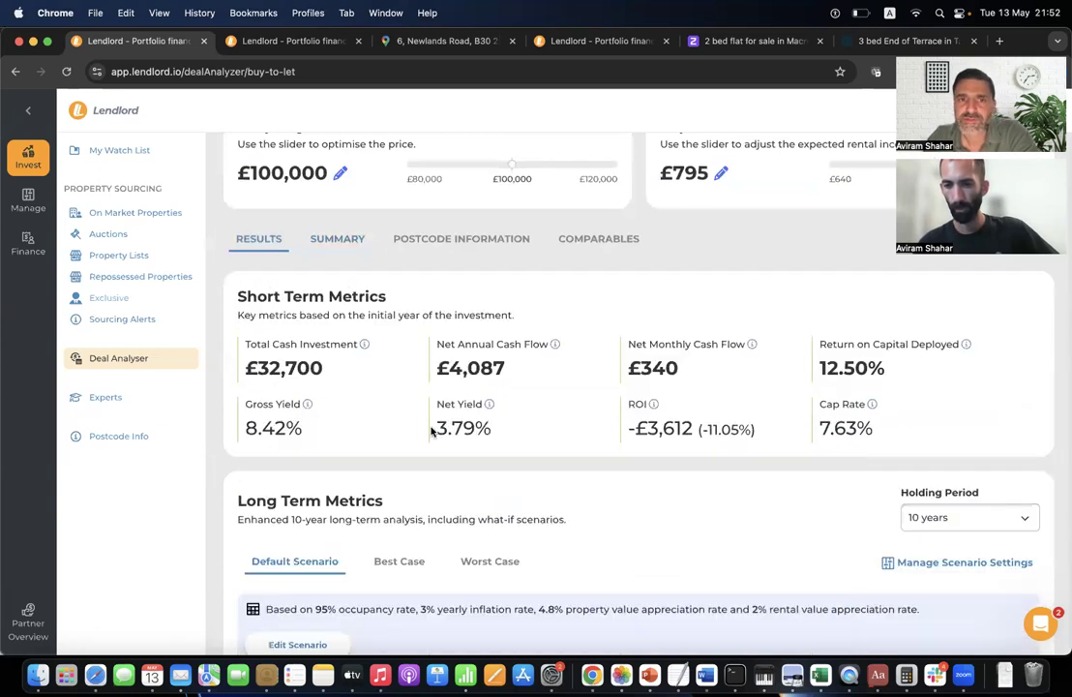
pyautogui.doubleClick(487, 367)
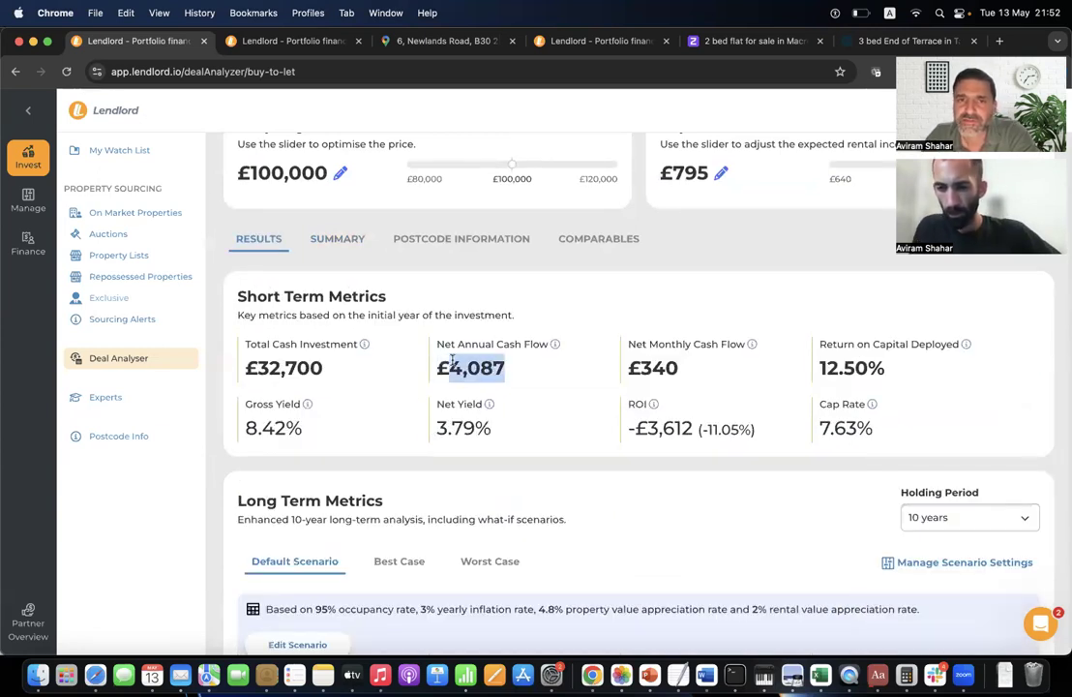
pyautogui.click(501, 368)
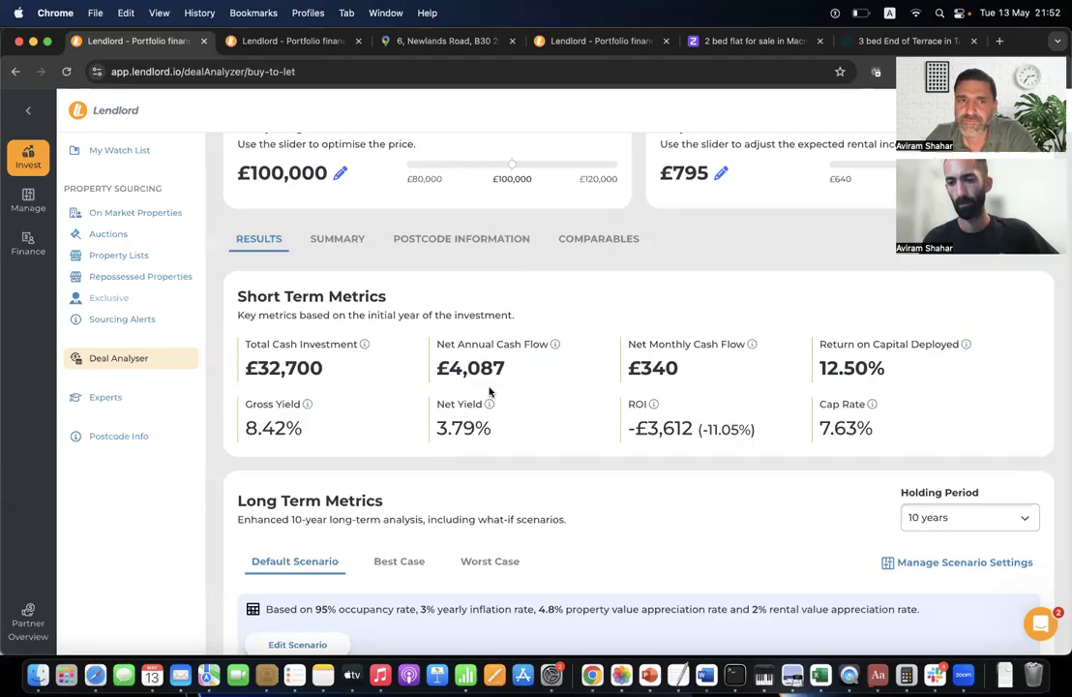
pyautogui.doubleClick(484, 369)
pyautogui.click(488, 387)
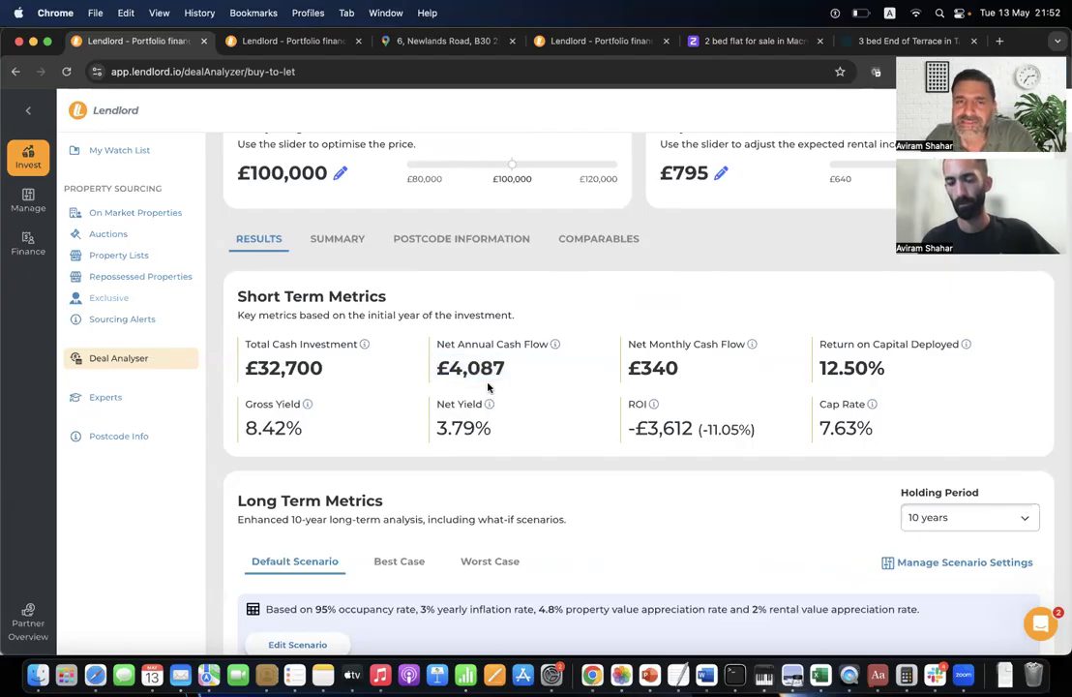
# Compare Long Term Metrics across the Best Case and Worst Case tabs, returning to Default Scenario.
pyautogui.scroll(-5, 487, 386)
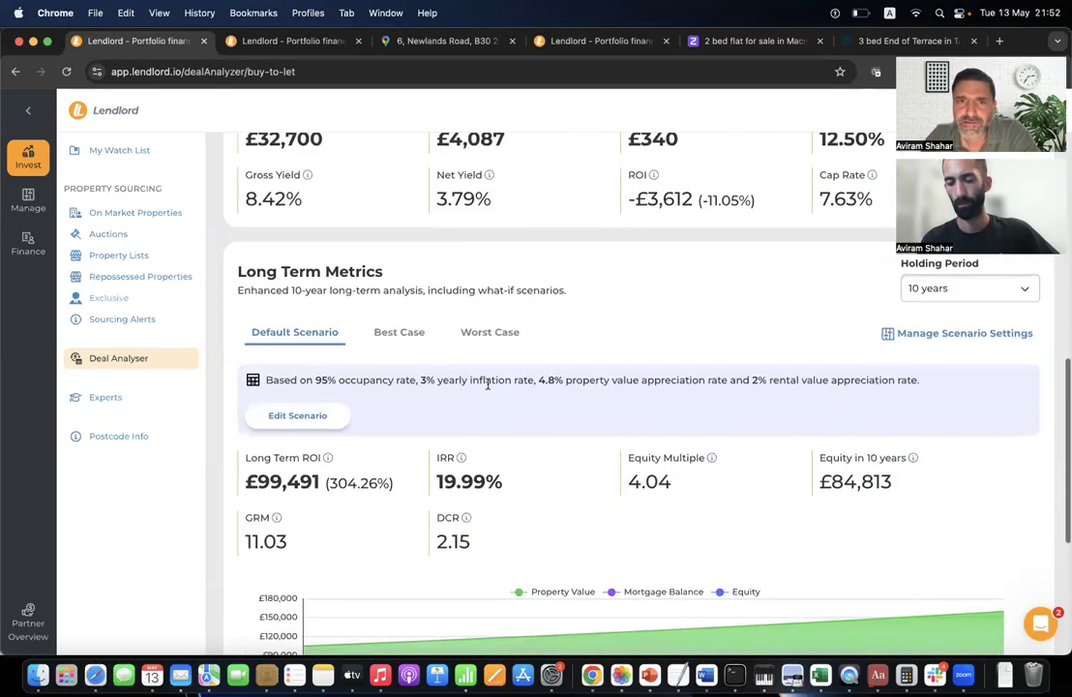
pyautogui.doubleClick(305, 271)
pyautogui.tripleClick(306, 270)
pyautogui.click(406, 265)
pyautogui.scroll(-1, 406, 265)
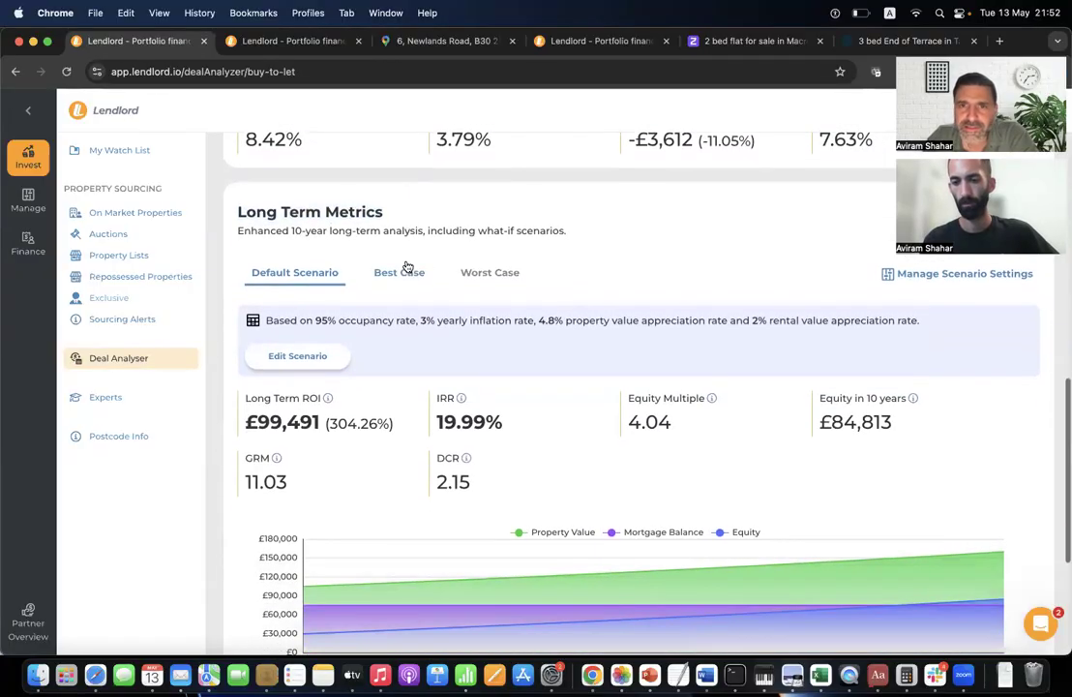
pyautogui.click(414, 277)
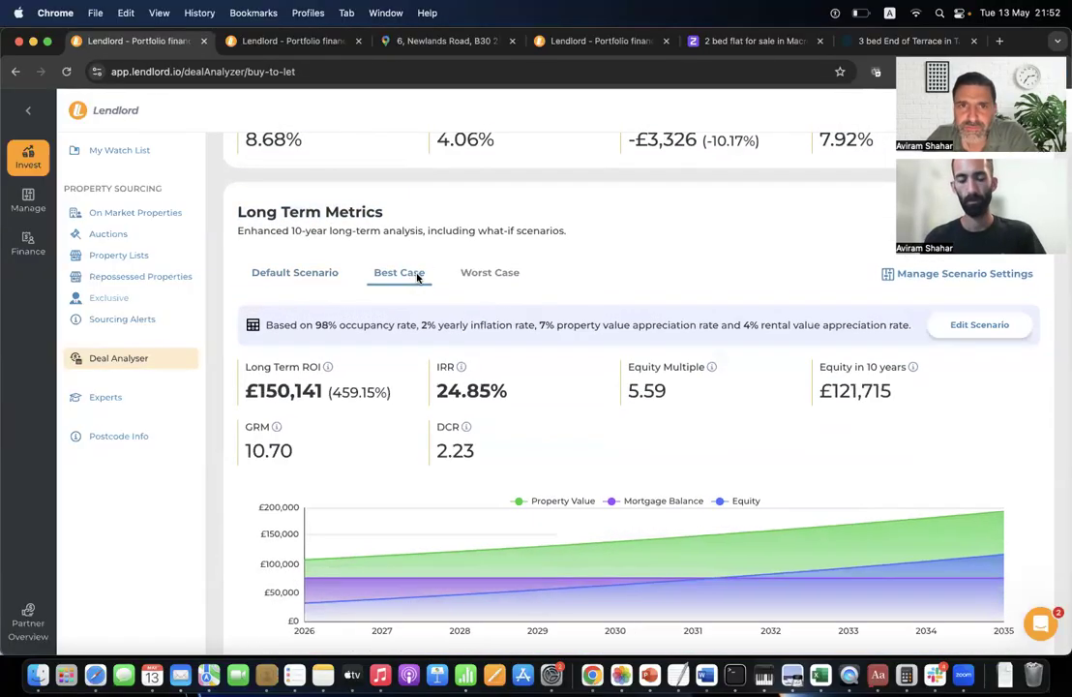
pyautogui.click(491, 277)
pyautogui.click(317, 278)
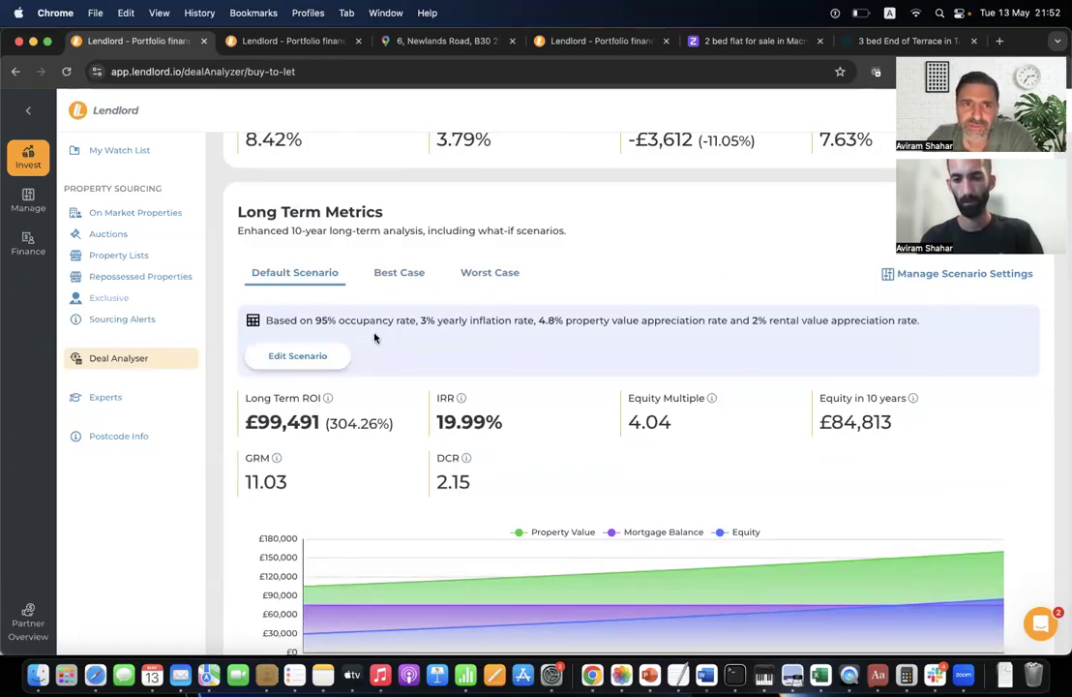
# Review Default Scenario assumptions: 95% occupancy, 3% inflation, 4.8% appreciation, 2% rental appreciation.
pyautogui.moveTo(309, 324); pyautogui.dragTo(348, 324)
pyautogui.click(323, 323)
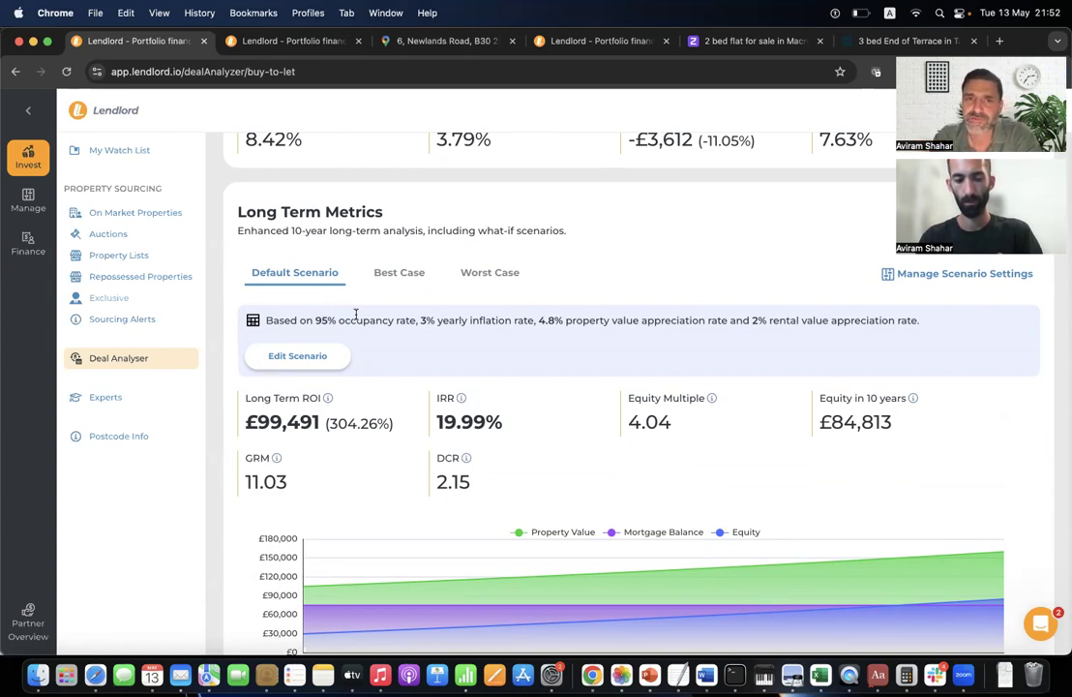
pyautogui.moveTo(420, 320); pyautogui.dragTo(582, 330)
pyautogui.click(663, 316)
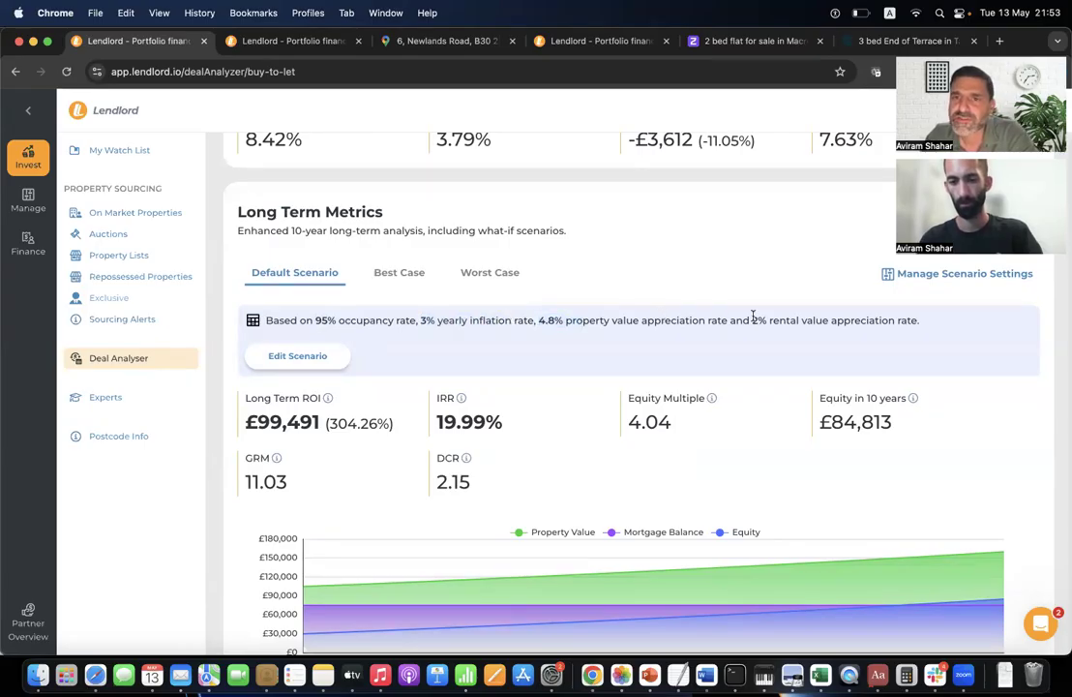
pyautogui.moveTo(754, 318); pyautogui.dragTo(812, 323)
pyautogui.click(726, 319)
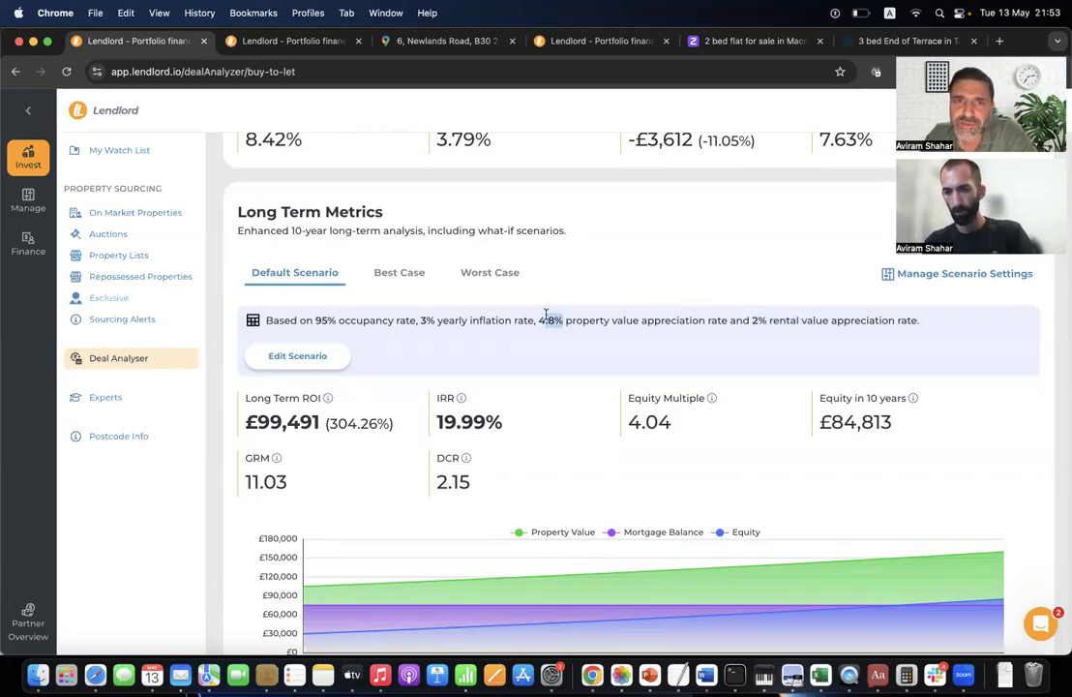
pyautogui.scroll(10, 538, 310)
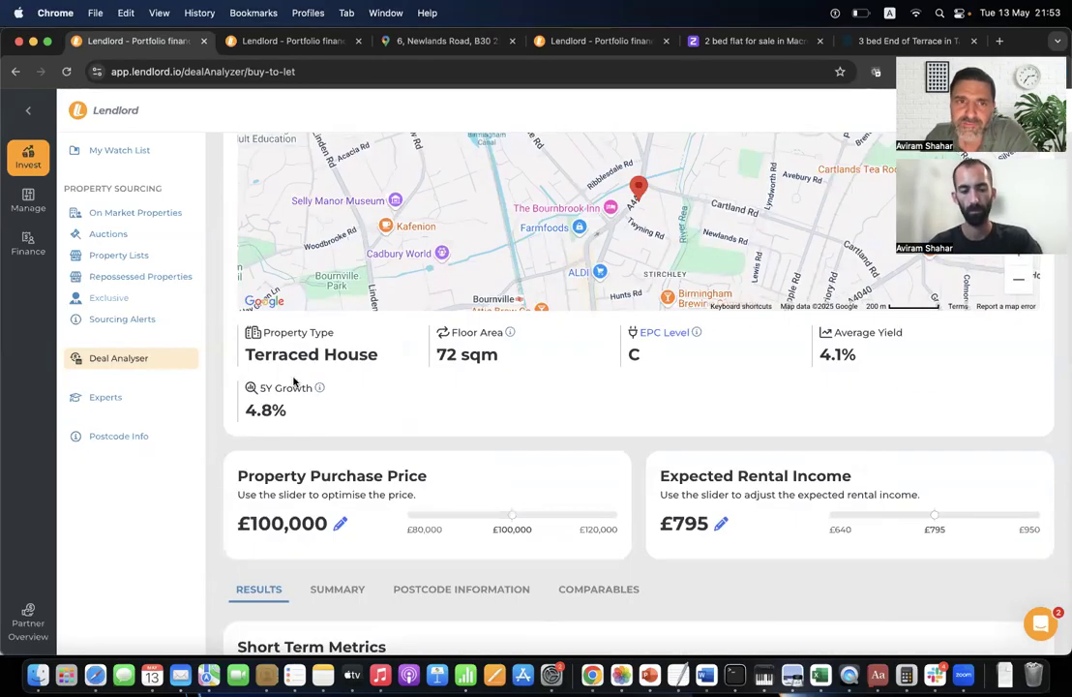
pyautogui.moveTo(243, 410); pyautogui.dragTo(325, 411)
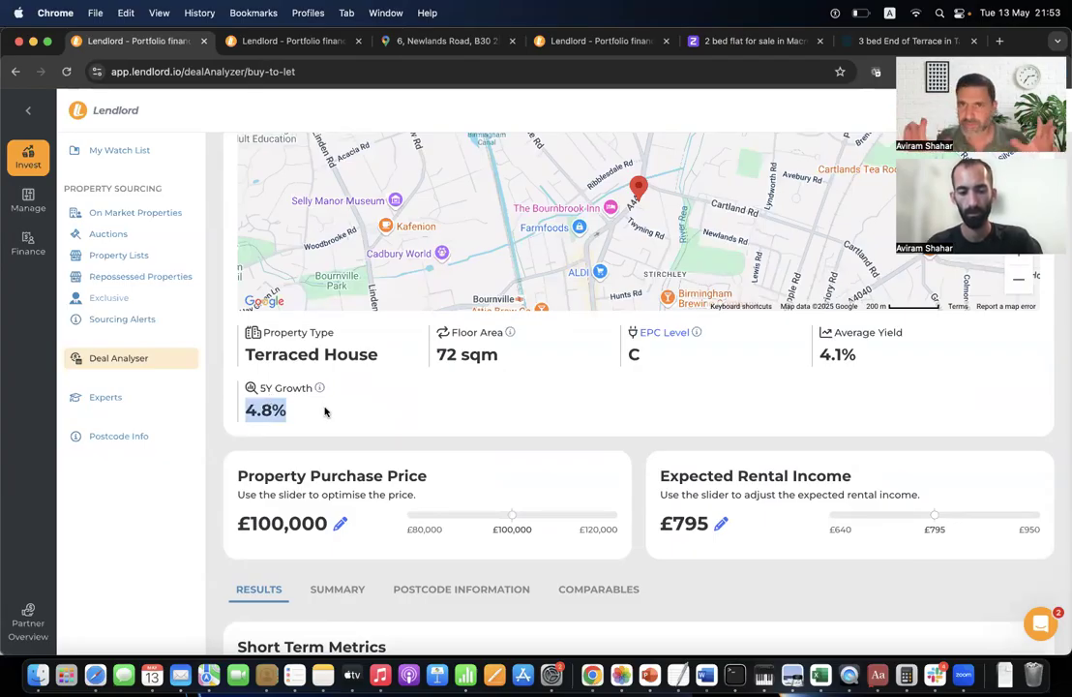
pyautogui.scroll(-10, 325, 411)
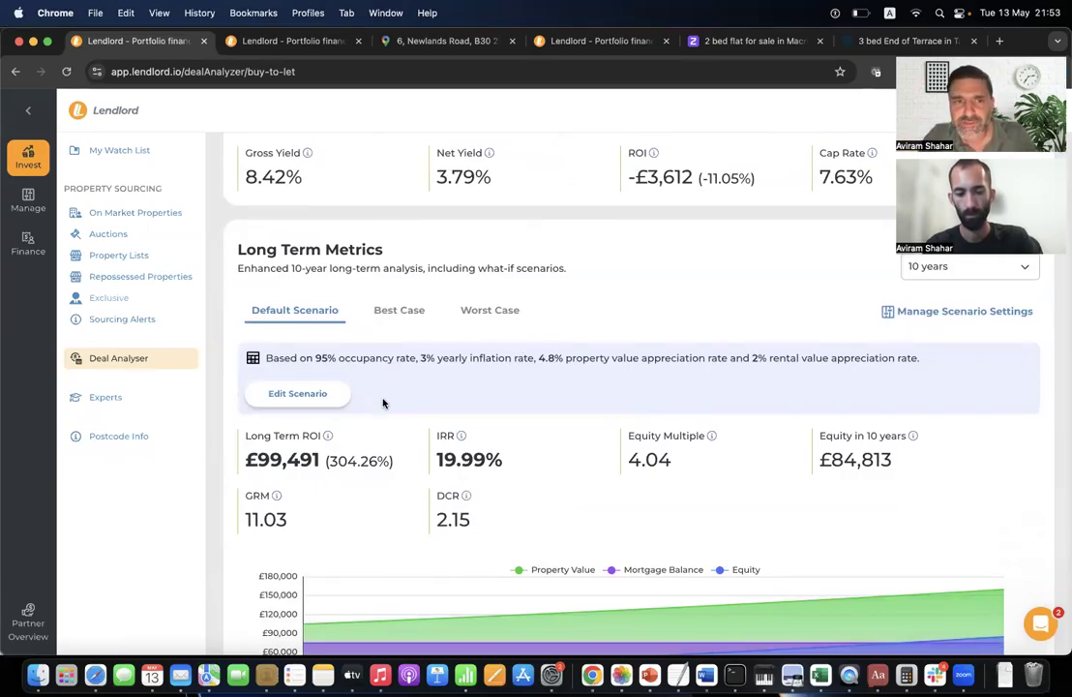
pyautogui.click(315, 394)
# Replace 4.8% with 4% annual property appreciation and save, bringing IRR to 18.89%.
pyautogui.click(459, 325)
pyautogui.press('super+a')
pyautogui.write('4')
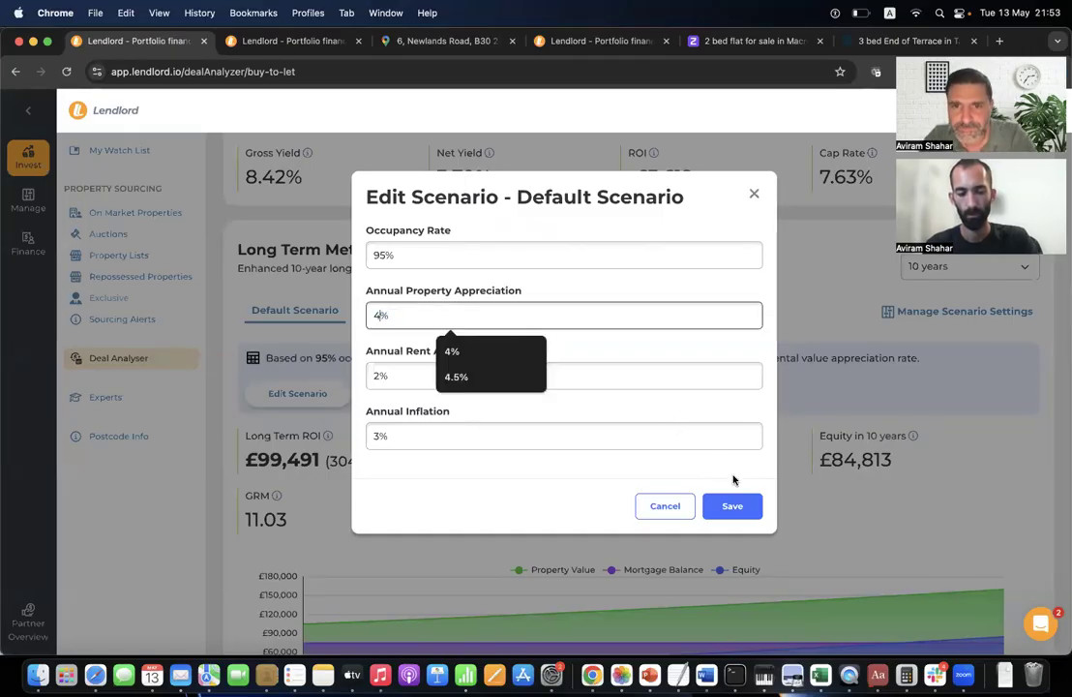
pyautogui.click(732, 505)
pyautogui.tripleClick(460, 431)
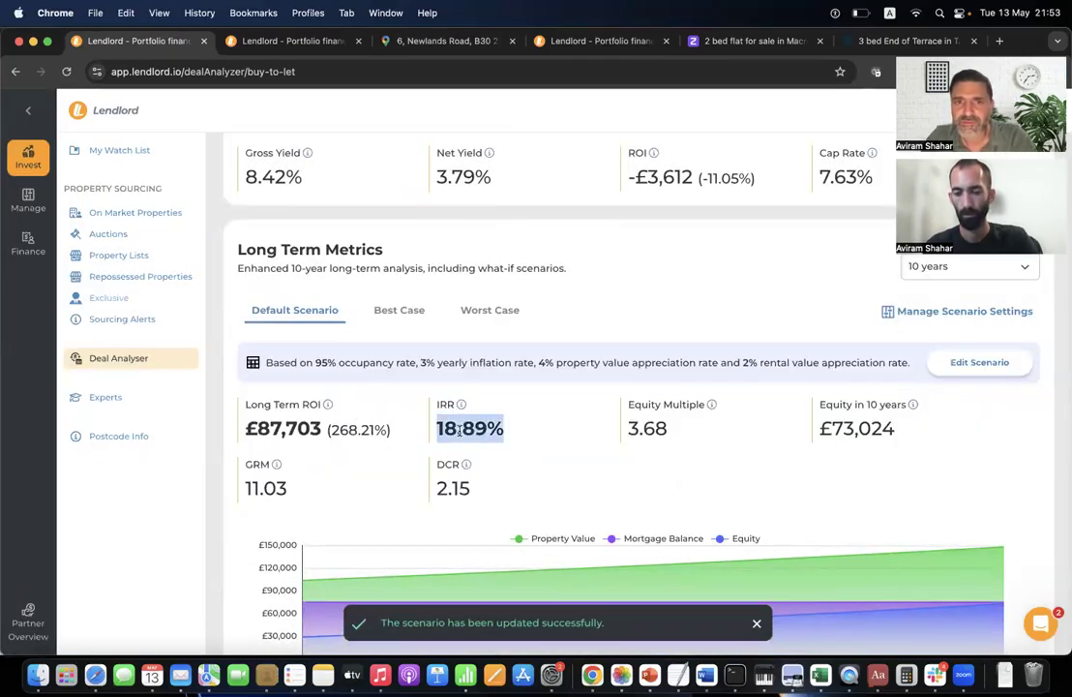
pyautogui.click(517, 434)
pyautogui.tripleClick(497, 434)
pyautogui.click(517, 438)
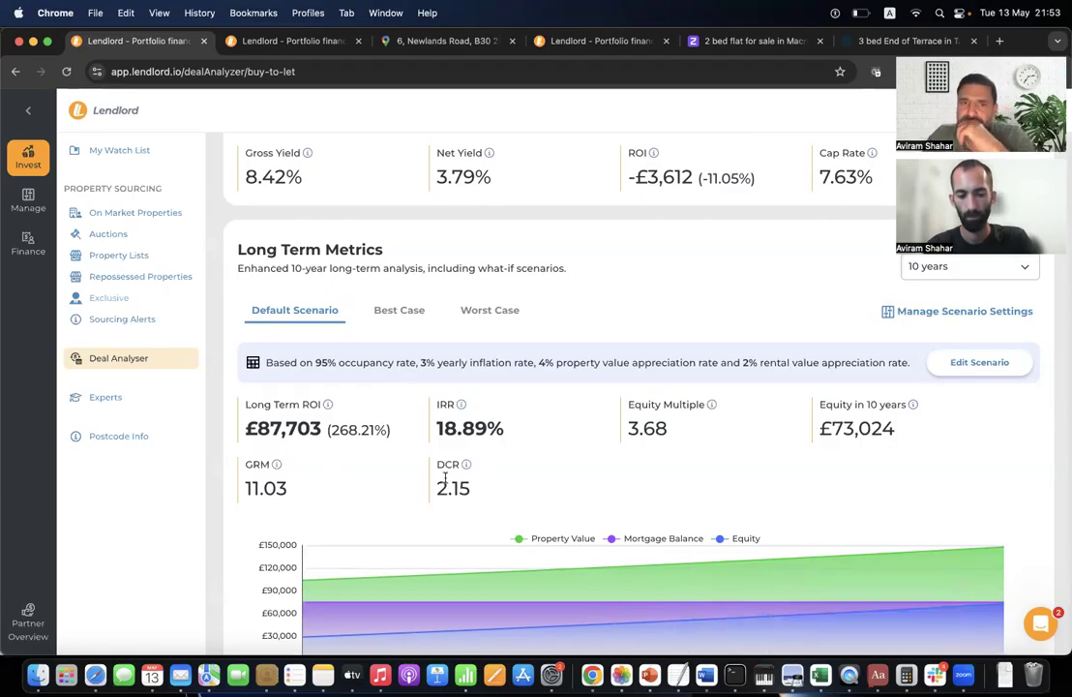
# Raise the Best Case property appreciation from 7% to 8% and save, giving 26.00% IRR.
pyautogui.click(405, 308)
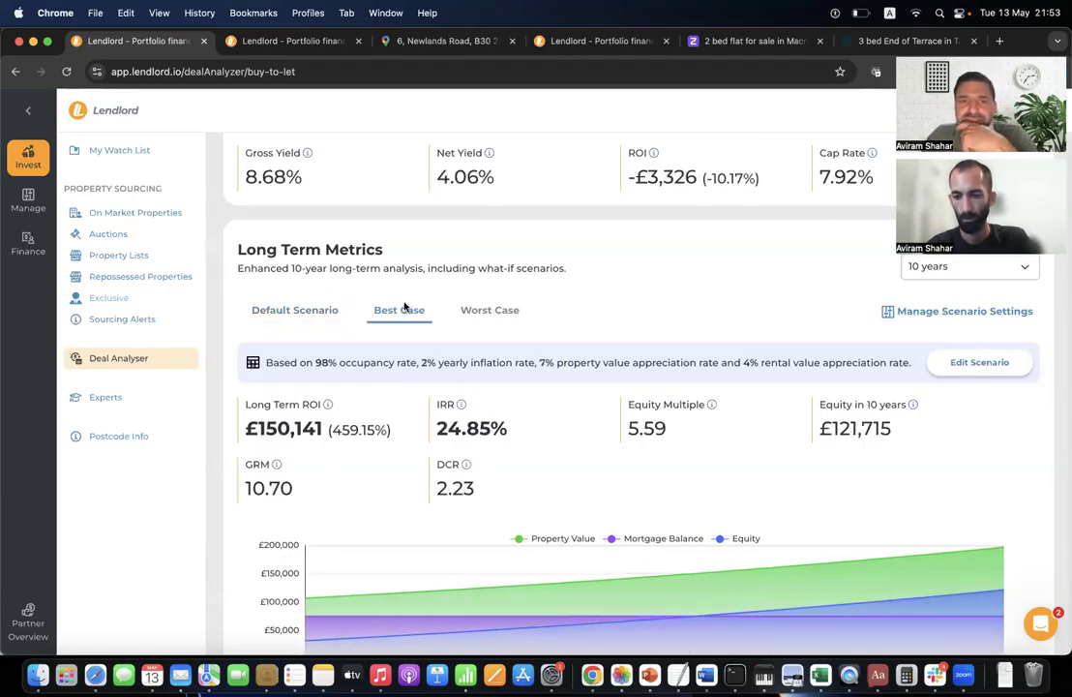
pyautogui.click(977, 362)
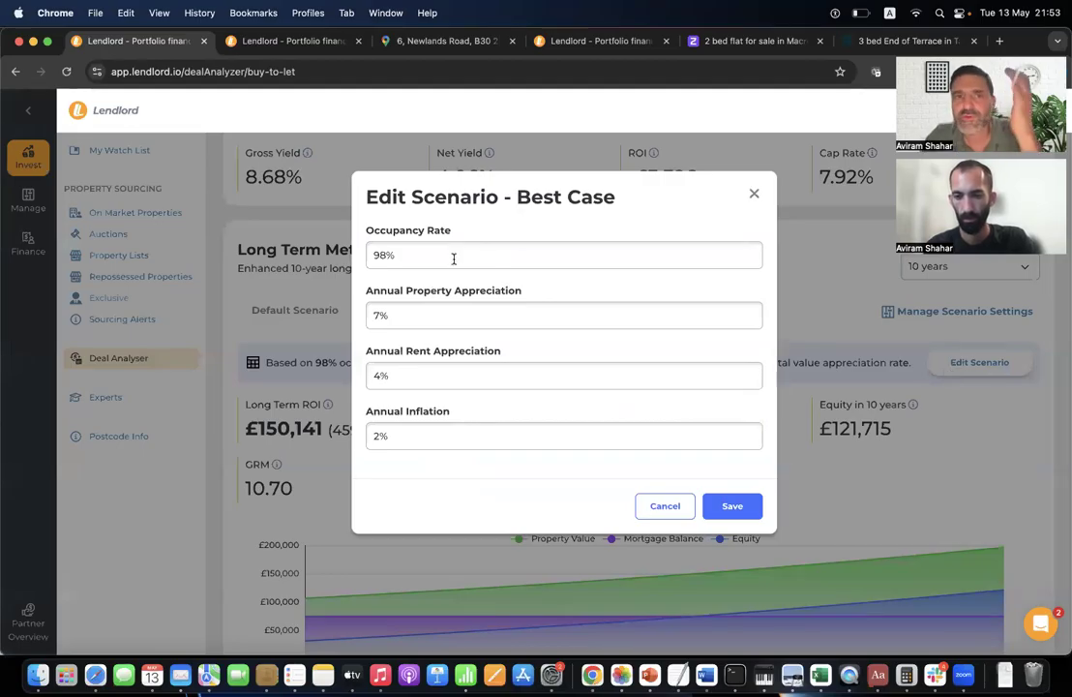
pyautogui.doubleClick(400, 318)
pyautogui.write('8')
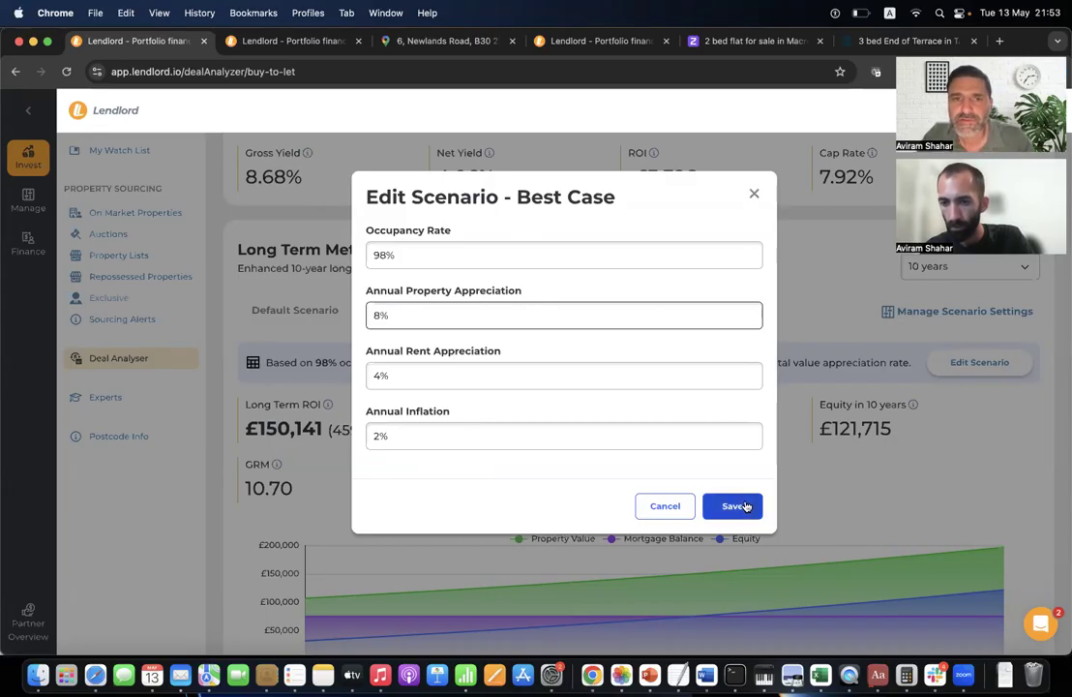
pyautogui.click(746, 506)
pyautogui.tripleClick(462, 424)
pyautogui.click(544, 445)
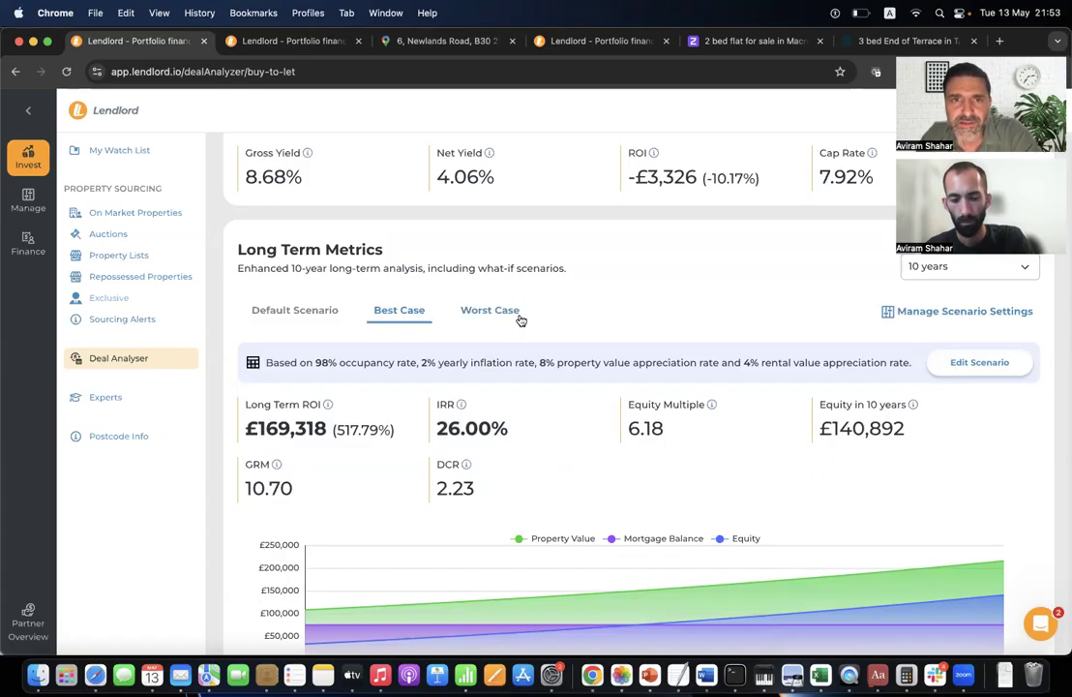
# Change the Worst Case property appreciation from 1% to 0% and save.
pyautogui.click(491, 311)
pyautogui.click(1004, 365)
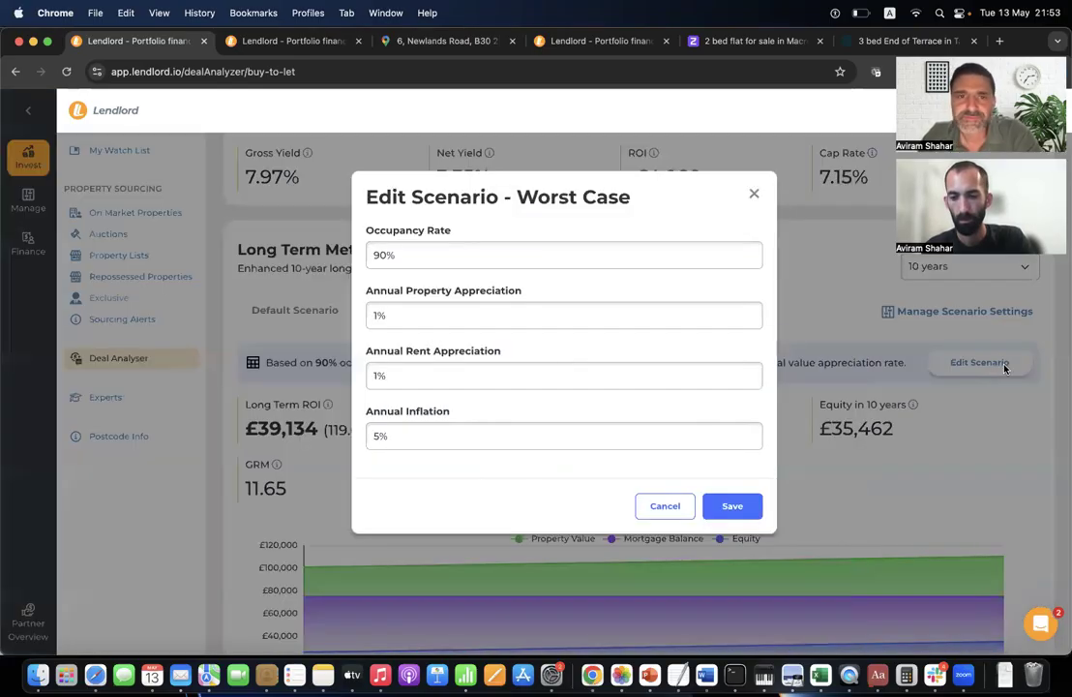
pyautogui.click(493, 253)
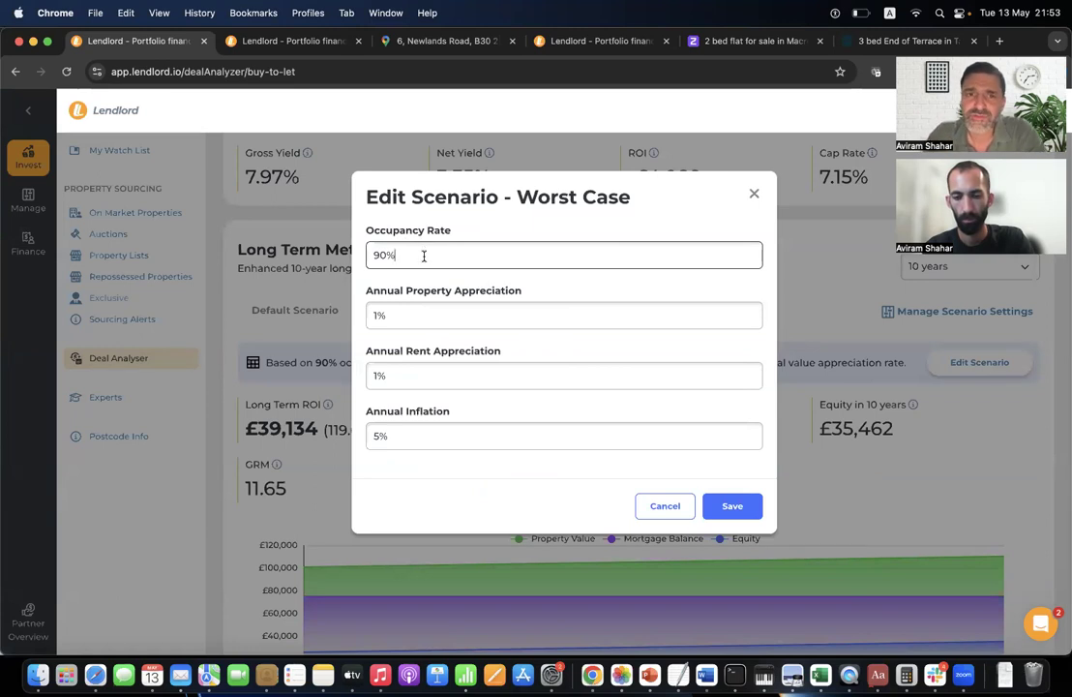
pyautogui.click(427, 314)
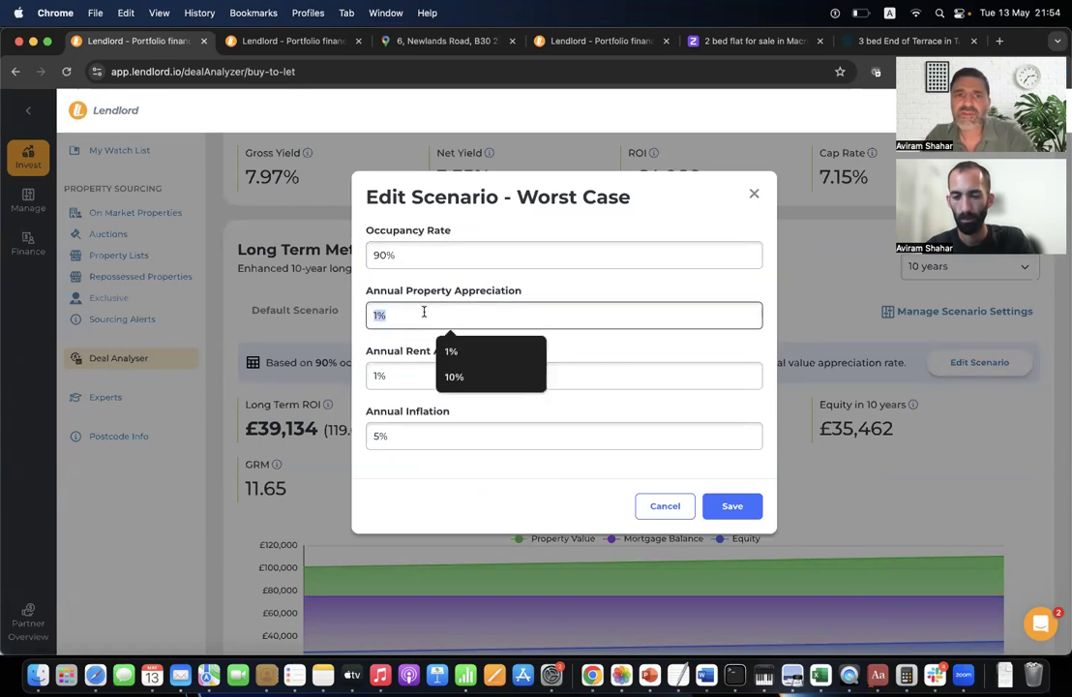
pyautogui.write('0')
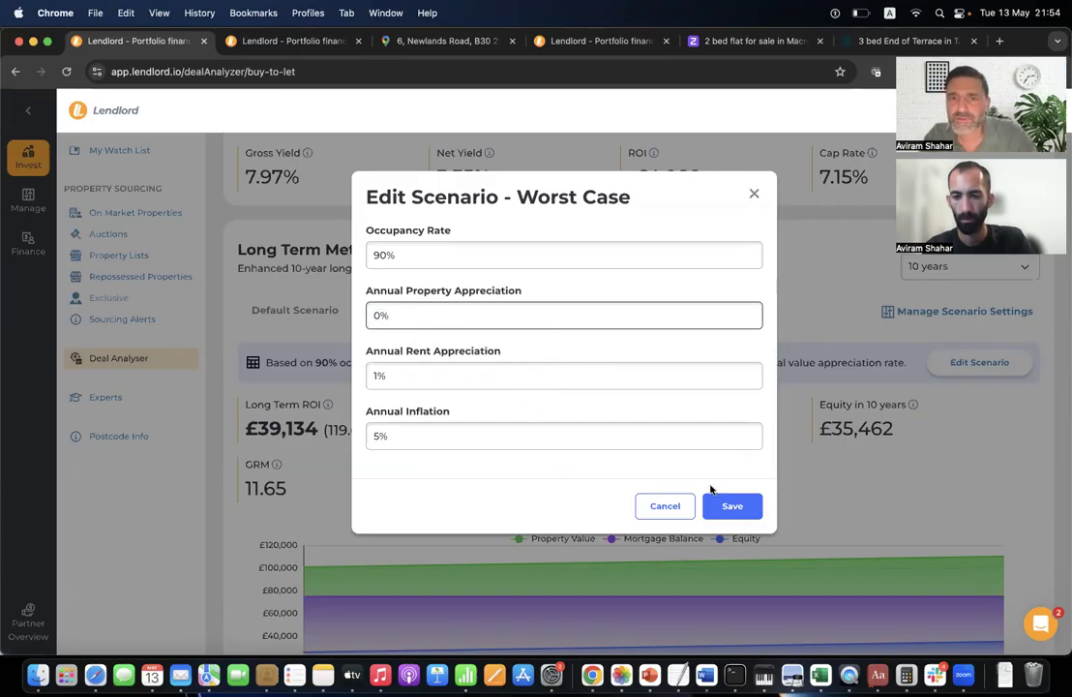
pyautogui.click(737, 506)
pyautogui.scroll(-3, 615, 487)
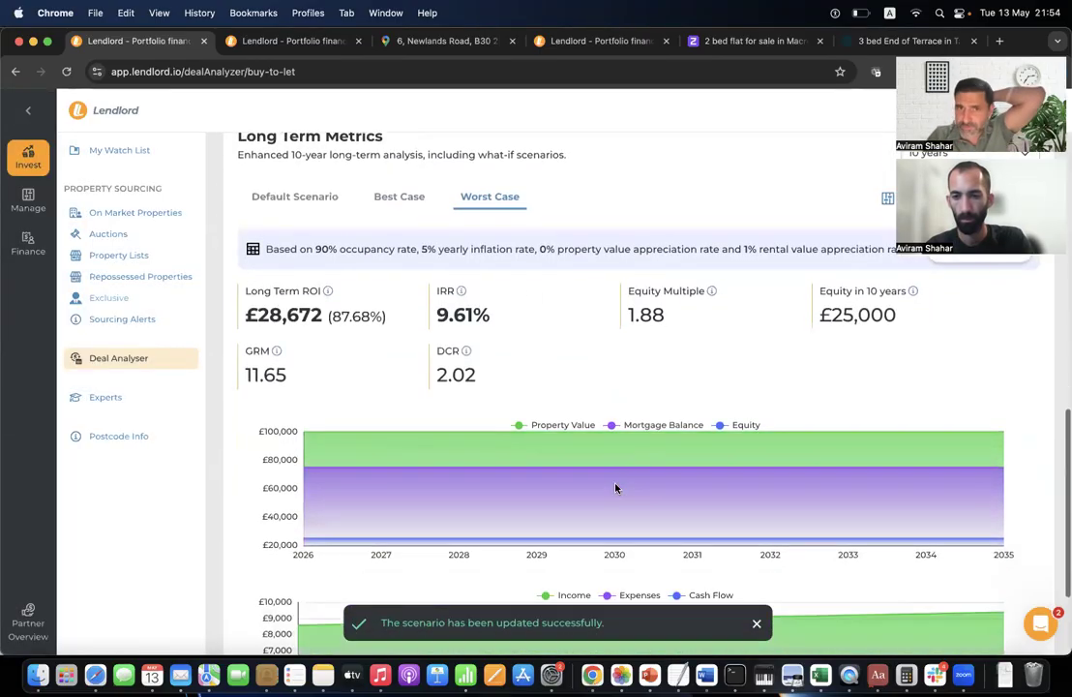
# Compare the 9.61% Worst Case IRR against the Default and Best Case projections, ending on Default Scenario.
pyautogui.moveTo(437, 316); pyautogui.dragTo(529, 320)
pyautogui.click(543, 317)
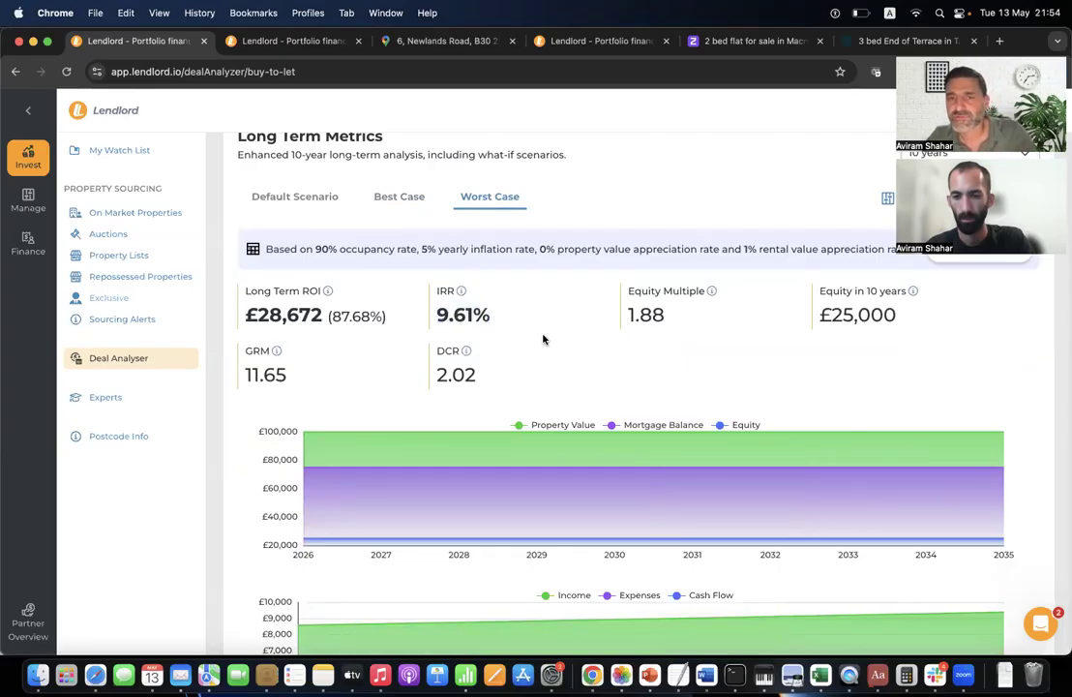
pyautogui.scroll(4, 543, 338)
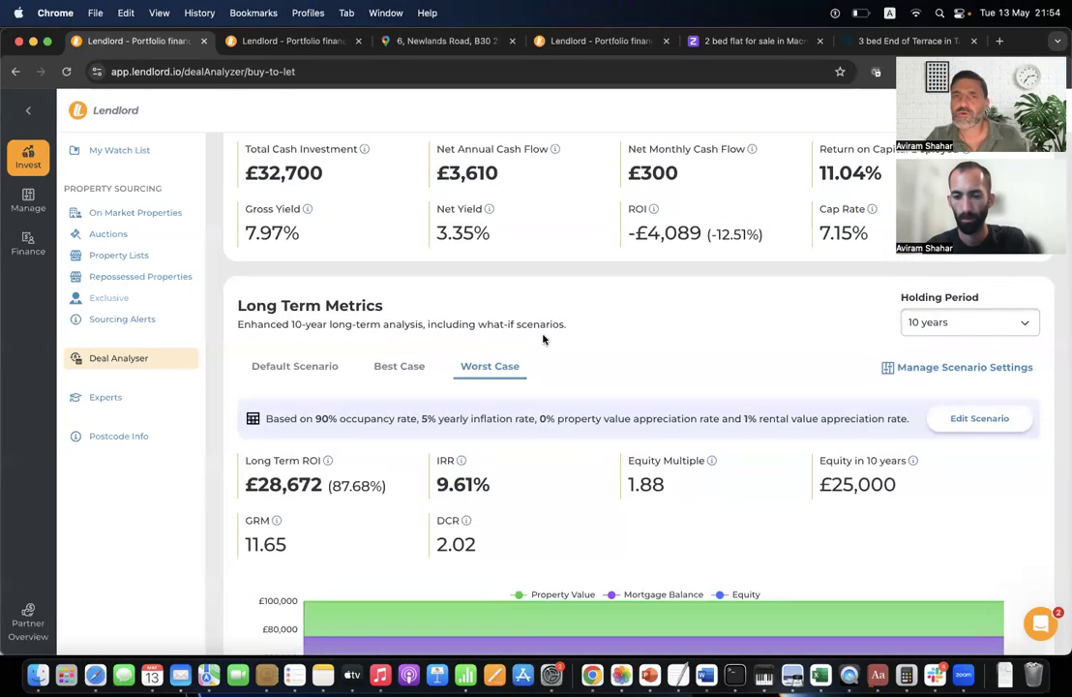
pyautogui.scroll(18, 543, 338)
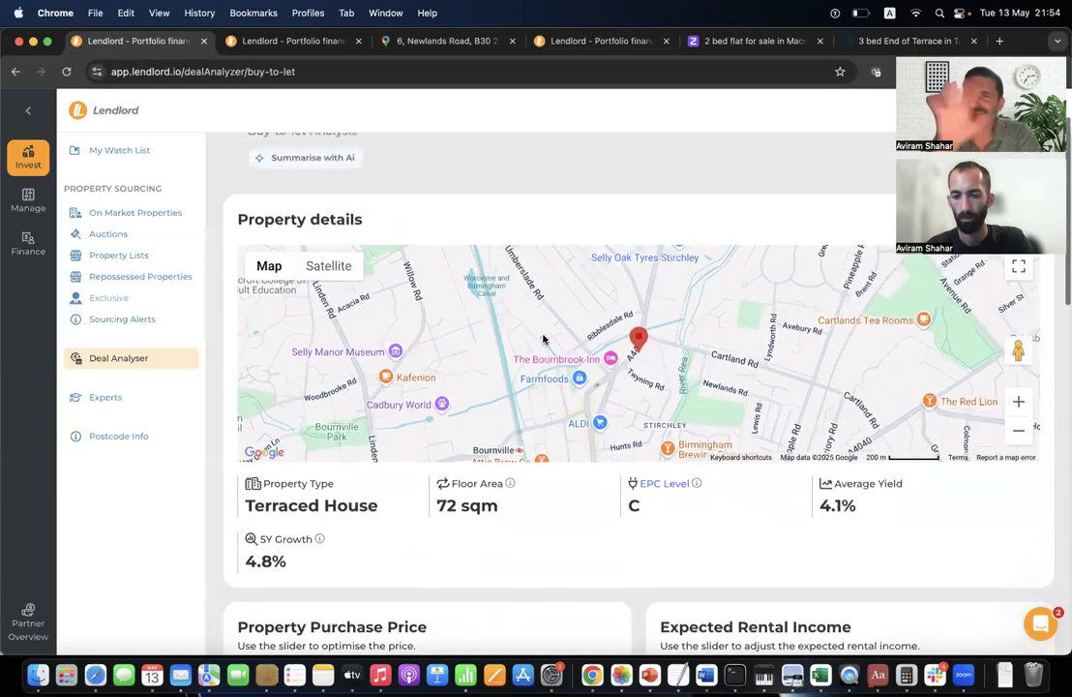
pyautogui.scroll(-18, 543, 338)
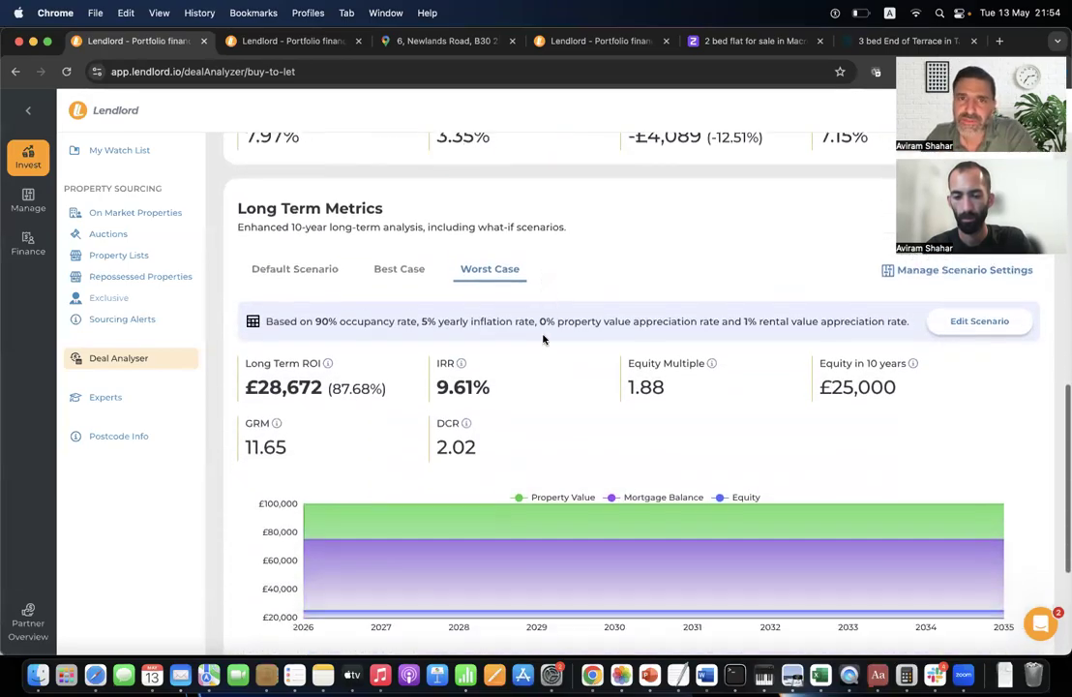
pyautogui.scroll(-1, 543, 339)
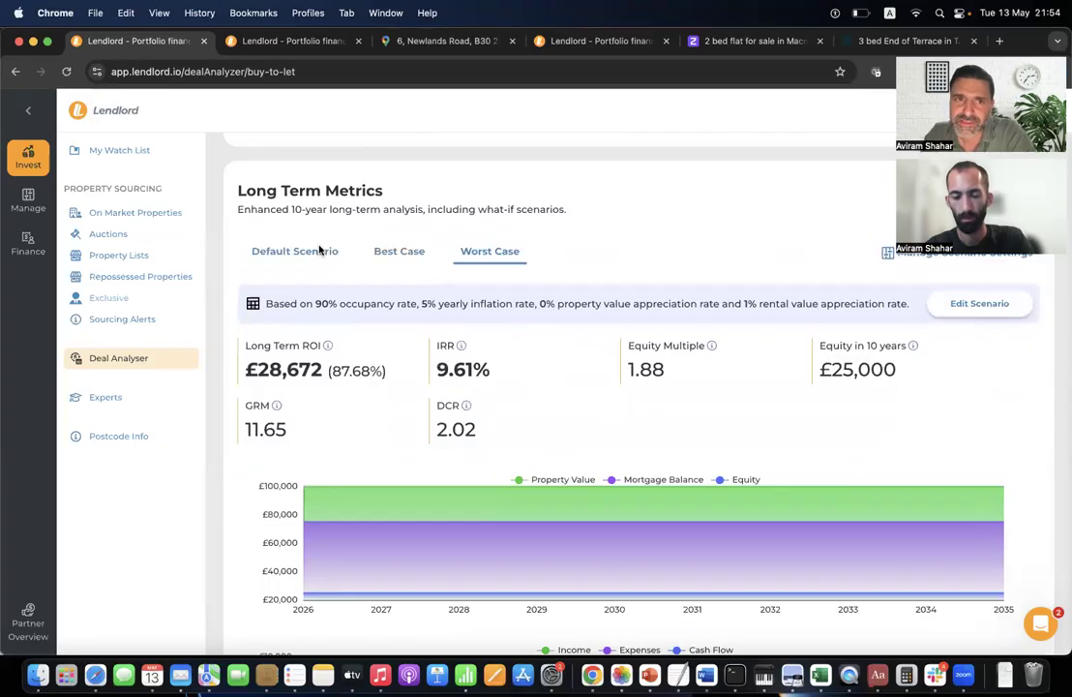
pyautogui.click(320, 250)
pyautogui.click(395, 254)
pyautogui.click(484, 253)
pyautogui.click(390, 256)
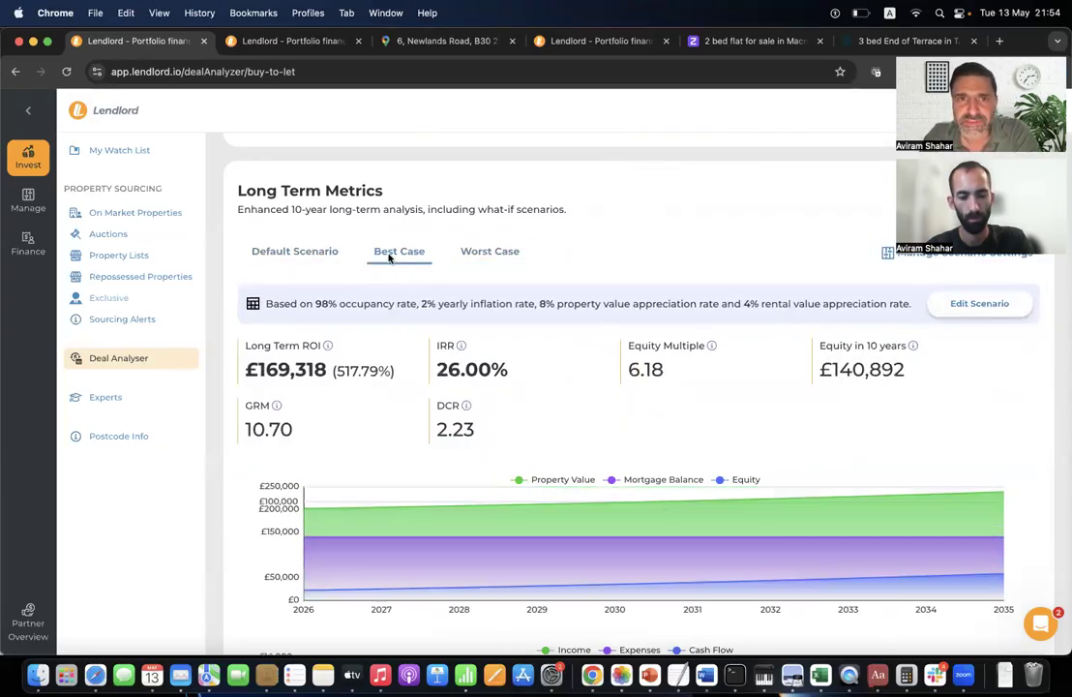
pyautogui.click(308, 251)
pyautogui.scroll(20, 547, 323)
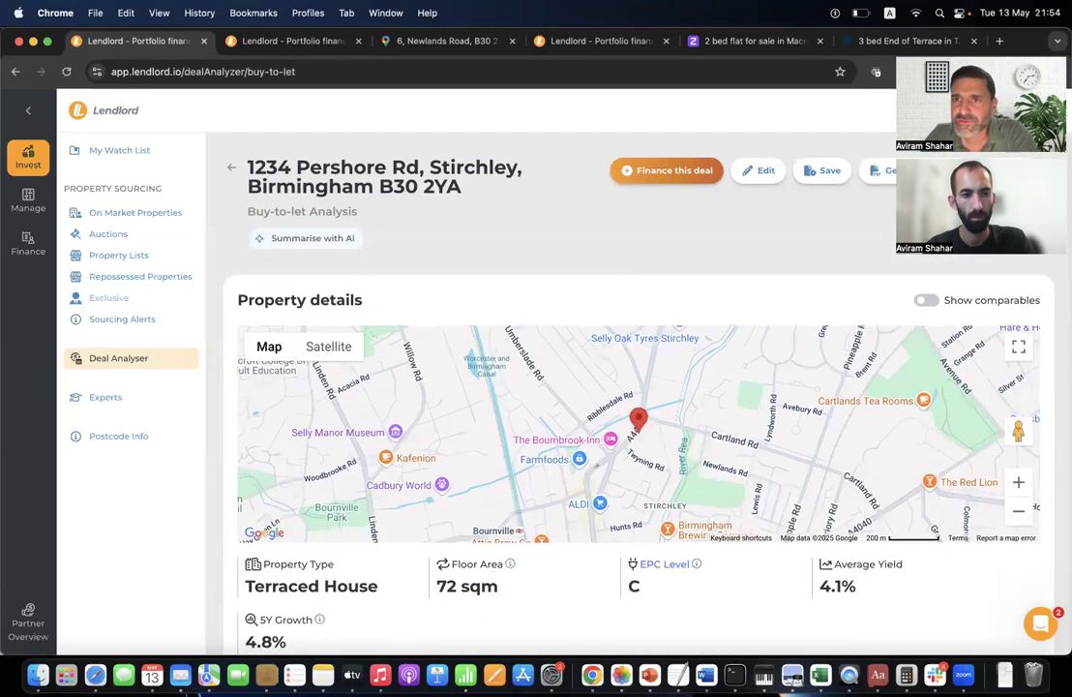
# Bring up the Landlord Ai assistant panel.
pyautogui.click(920, 112)
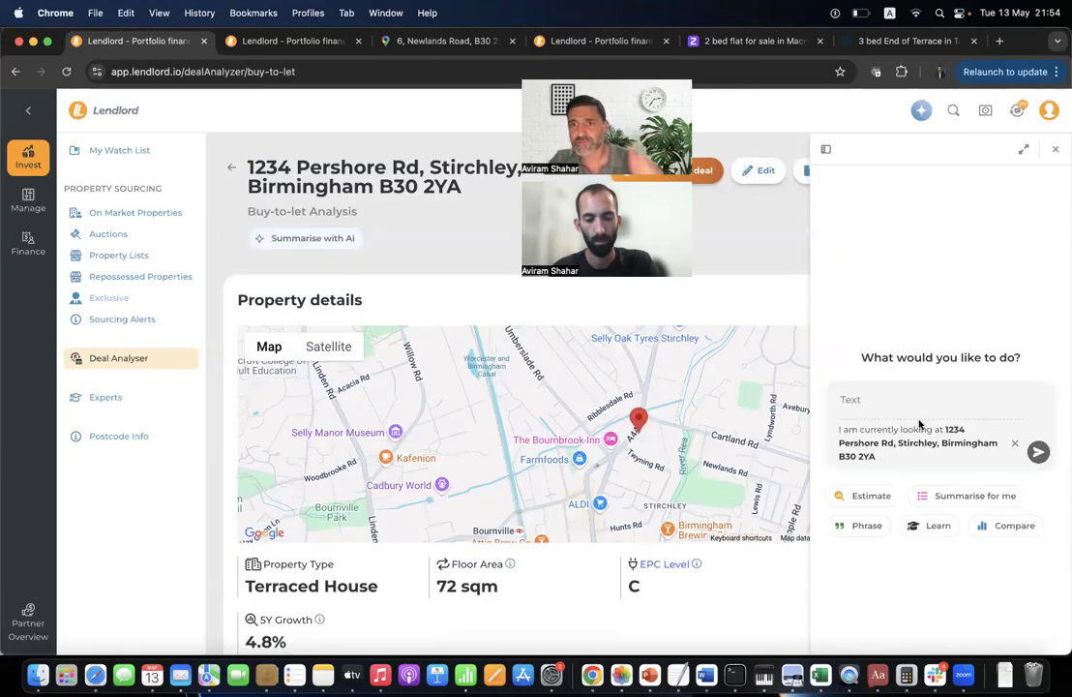
pyautogui.click(1054, 150)
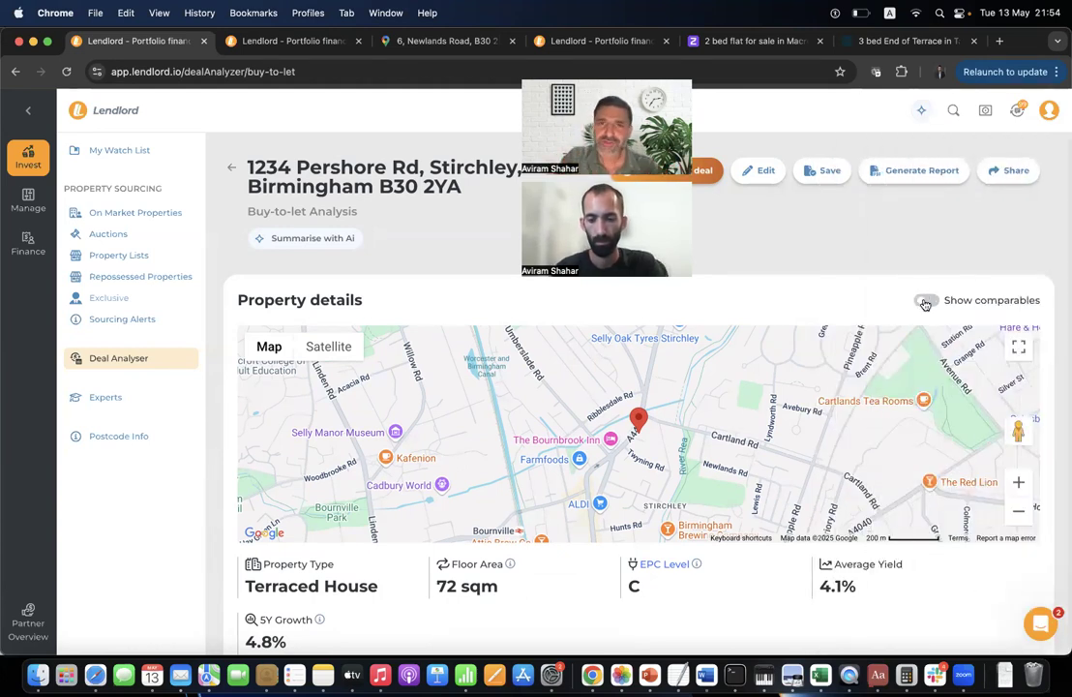
pyautogui.scroll(-5, 957, 438)
pyautogui.click(922, 111)
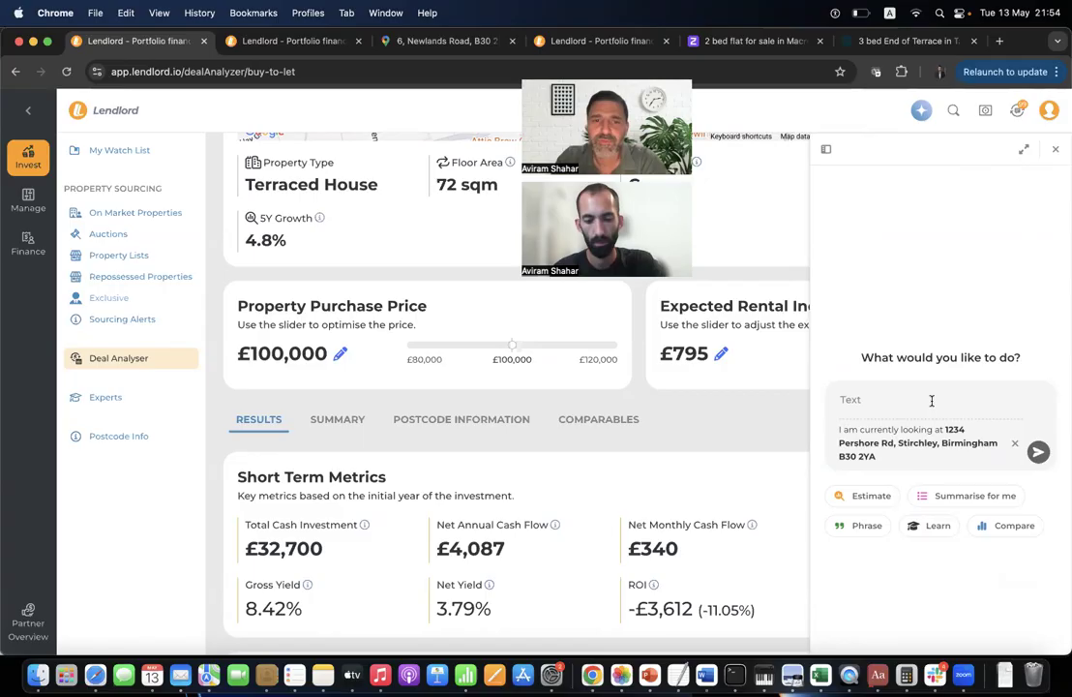
# Ask the assistant 'can you explain what does it mean' about Net Annual Cash Flow of £4,087, then enlarge its answer.
pyautogui.tripleClick(518, 526)
pyautogui.press('super+c')
pyautogui.click(875, 401)
pyautogui.write('can you explain what does it mean')
pyautogui.press('super+v')
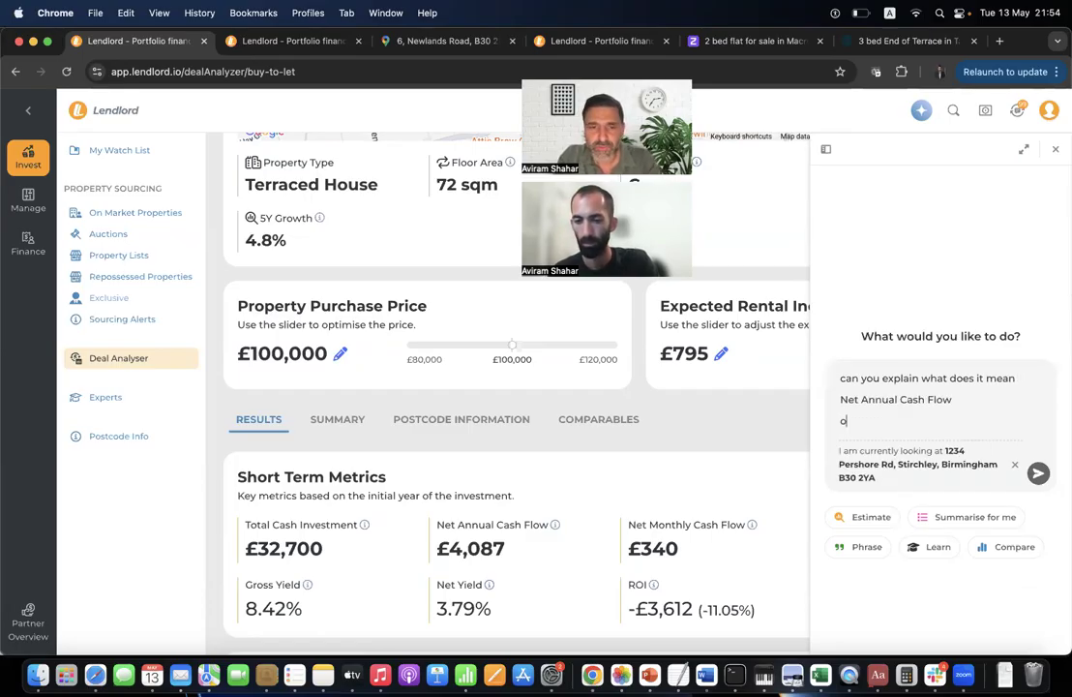
pyautogui.doubleClick(484, 538)
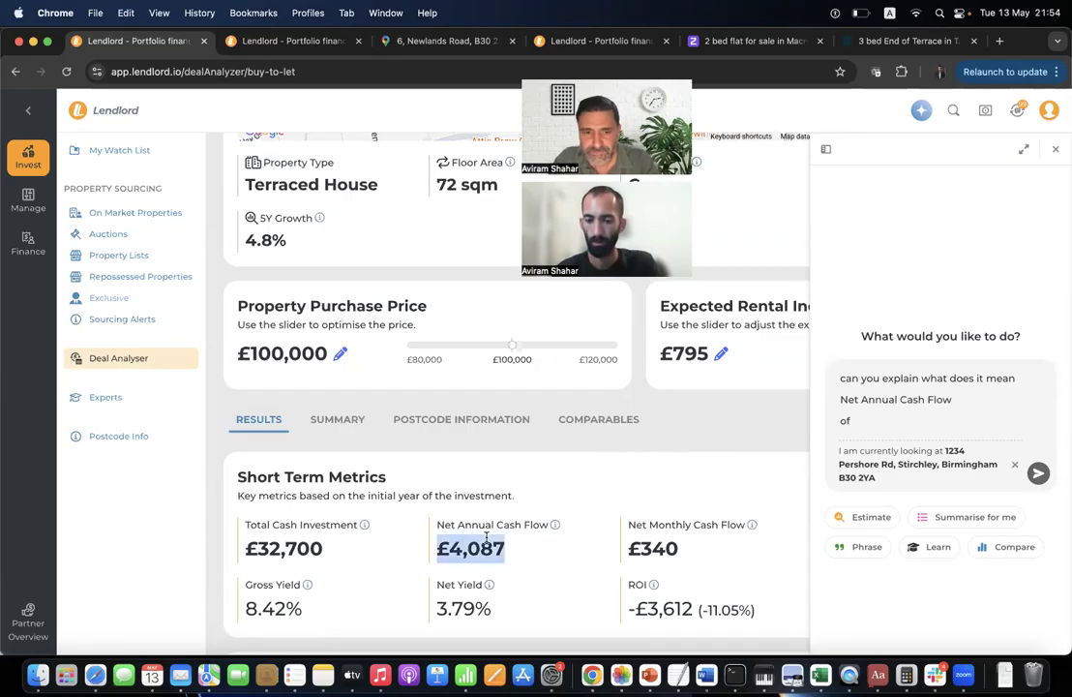
pyautogui.write('of')
pyautogui.click(879, 418)
pyautogui.press('super+v')
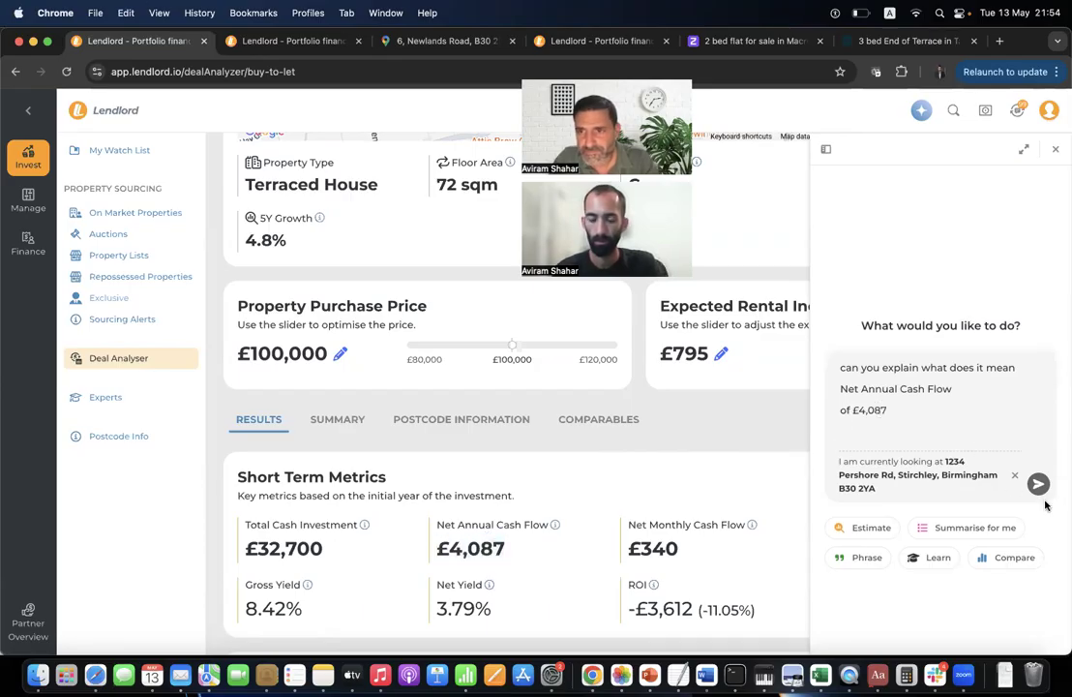
pyautogui.click(1038, 472)
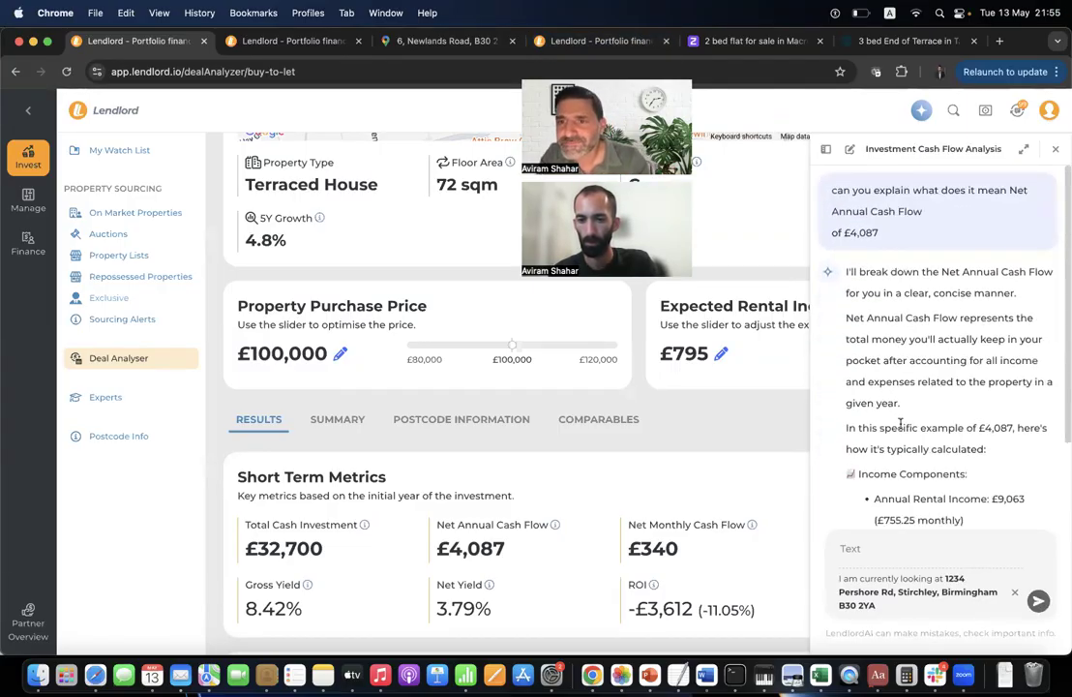
pyautogui.click(1021, 150)
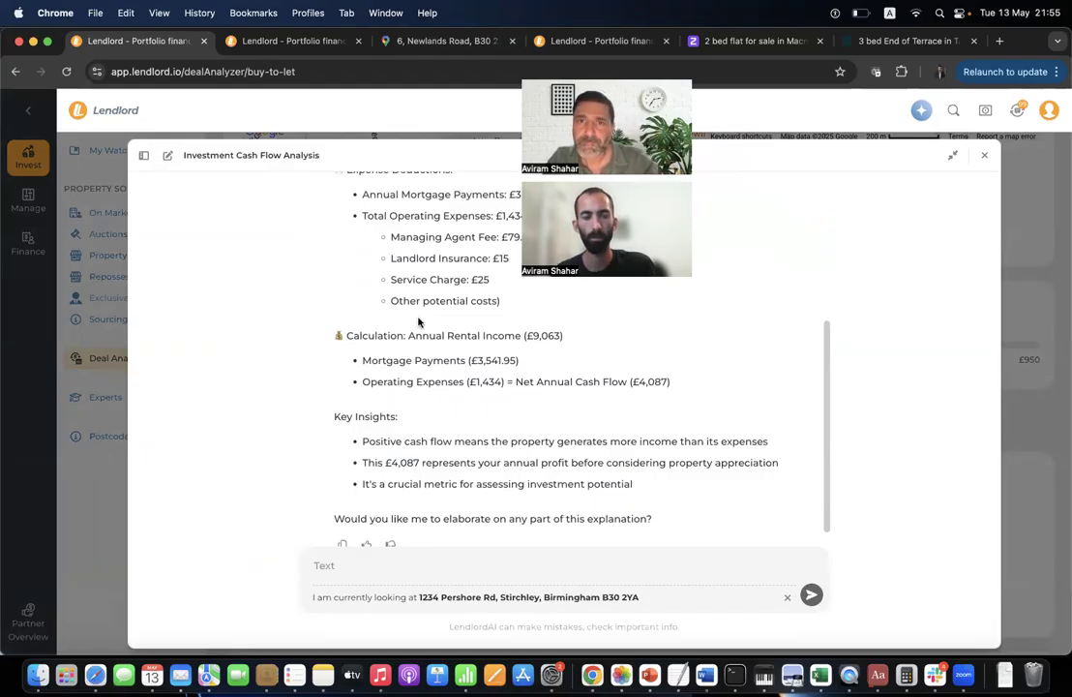
# Read through the assistant's cash-flow calculation, then close it to return to the £4,087 net annual cash flow results.
pyautogui.scroll(-1, 418, 322)
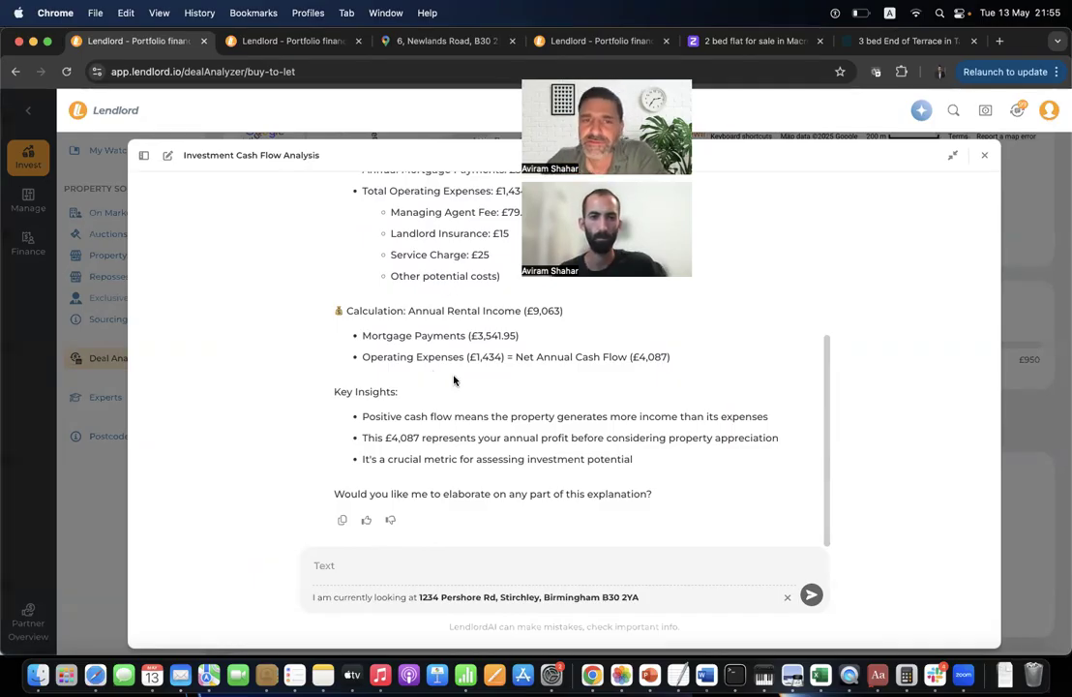
pyautogui.scroll(4, 450, 378)
pyautogui.scroll(3, 450, 380)
pyautogui.scroll(-6, 450, 384)
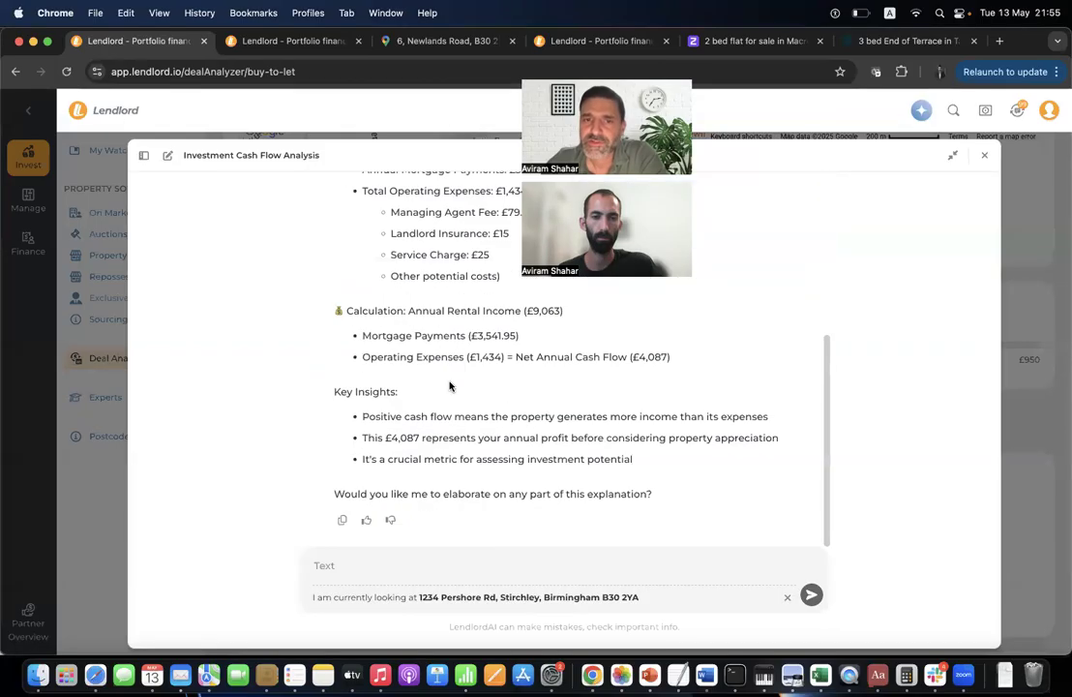
pyautogui.moveTo(482, 335); pyautogui.dragTo(409, 287)
pyautogui.click(409, 287)
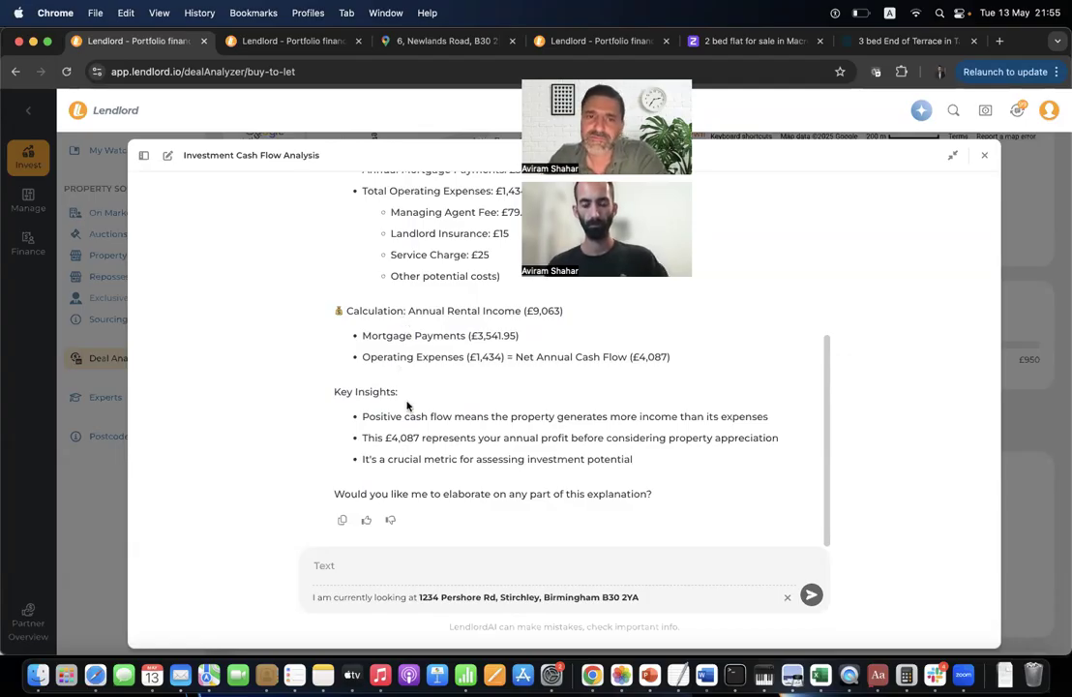
pyautogui.scroll(1, 408, 415)
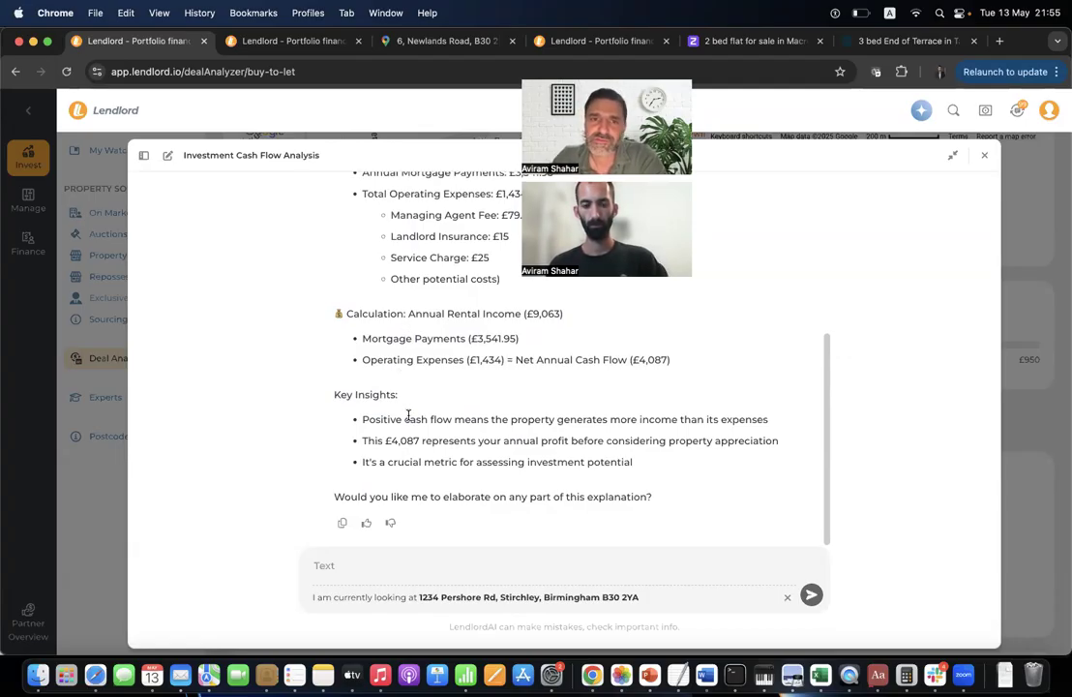
pyautogui.scroll(3, 459, 296)
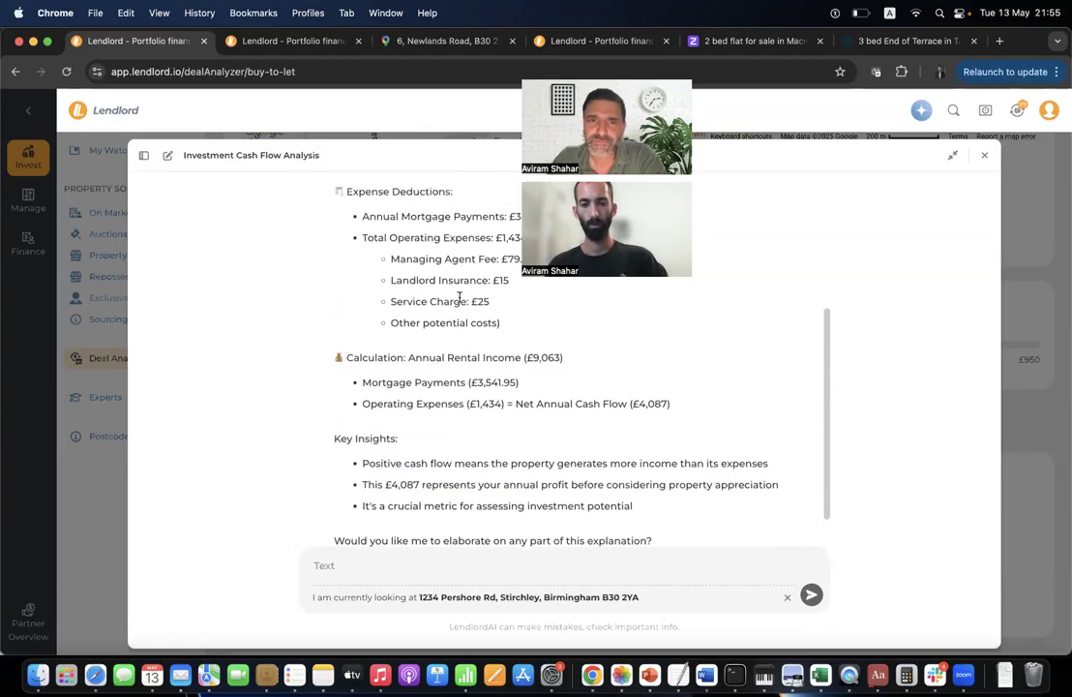
pyautogui.scroll(5, 460, 296)
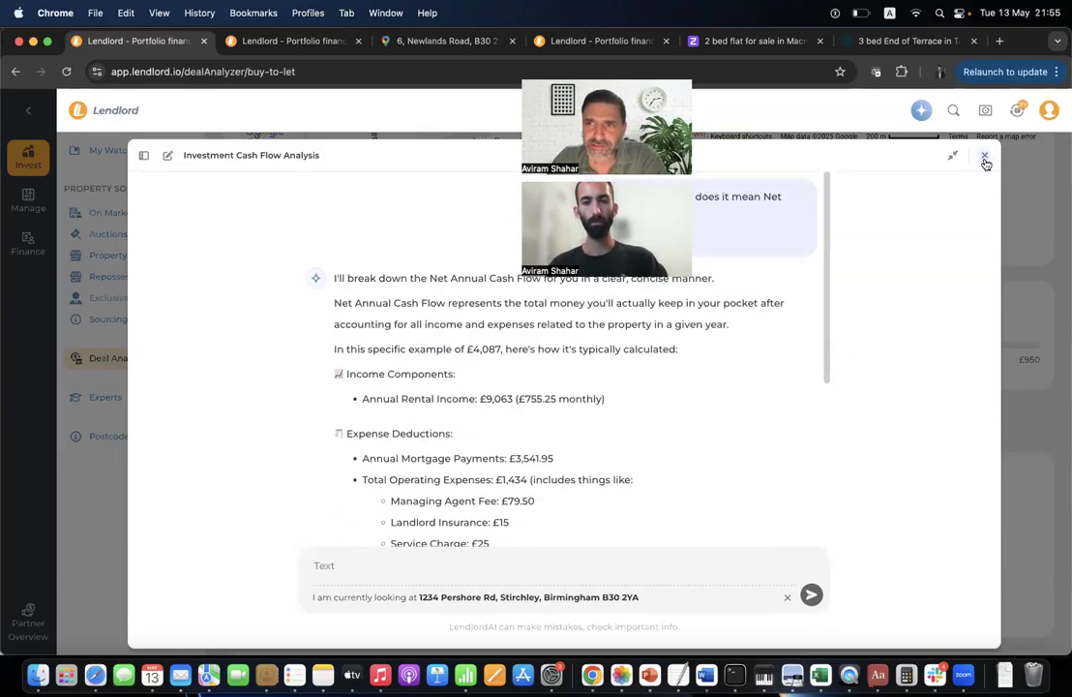
pyautogui.click(985, 158)
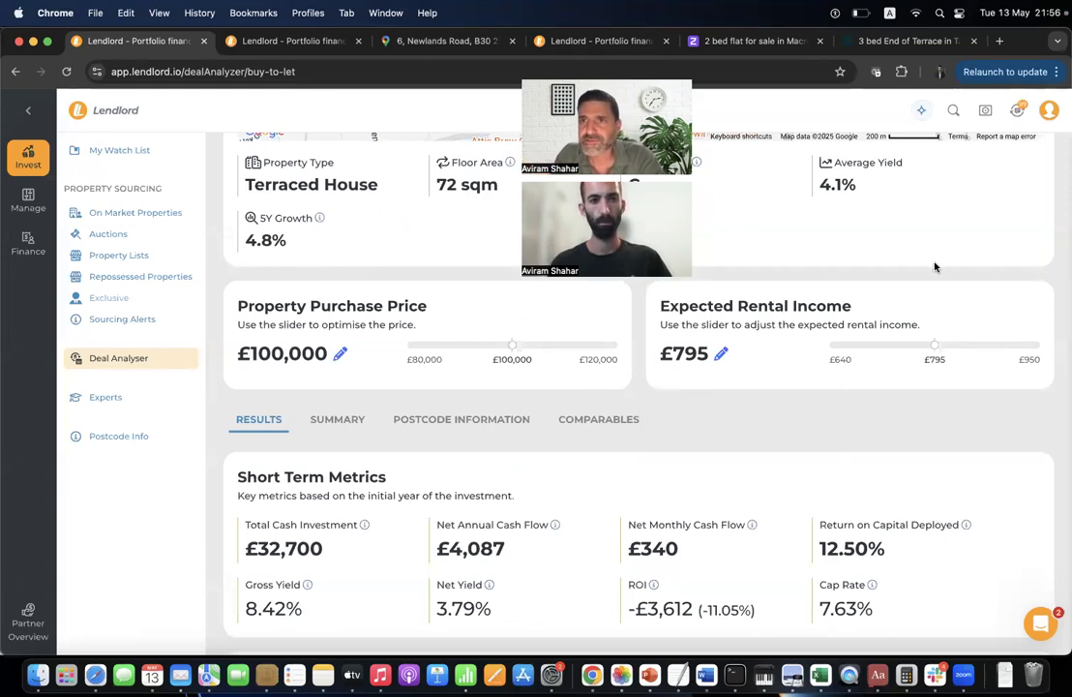
pyautogui.scroll(5, 915, 257)
# Switch to the other Lendlord window and open Account Settings from the account menu.
pyautogui.press('super+grave')
pyautogui.press('super+grave')
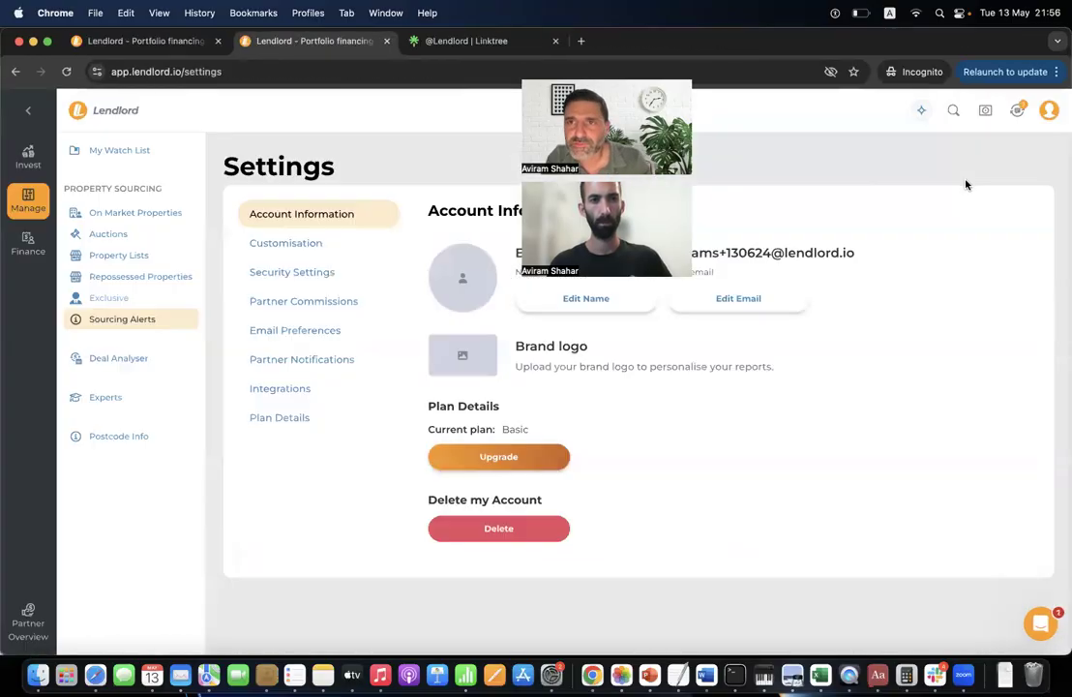
pyautogui.click(1047, 111)
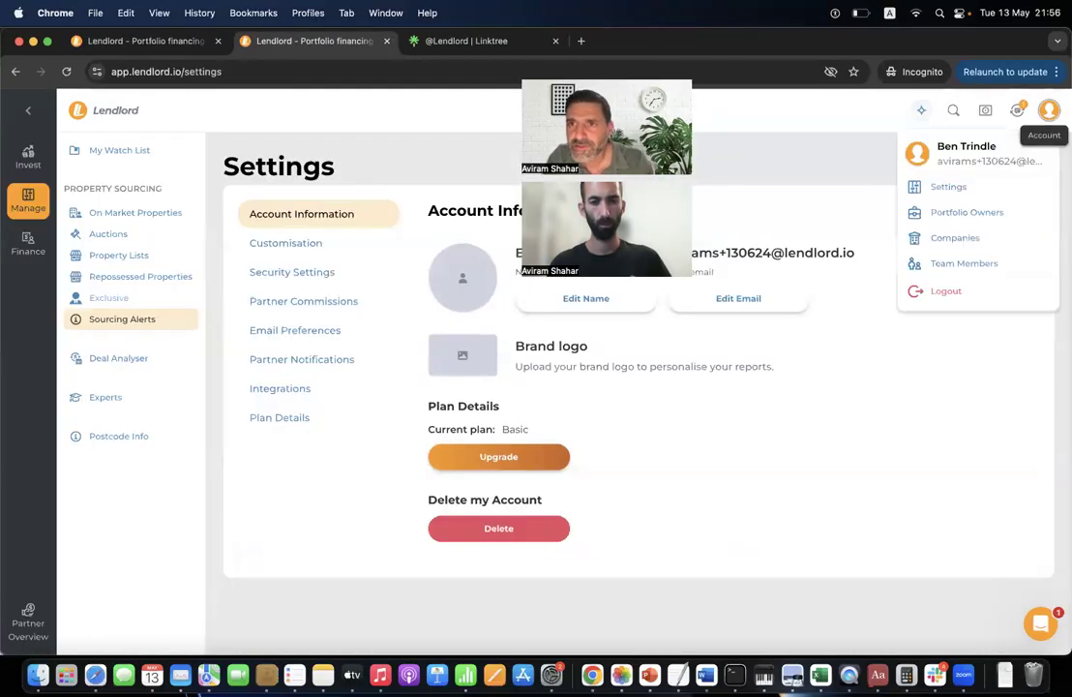
pyautogui.click(950, 186)
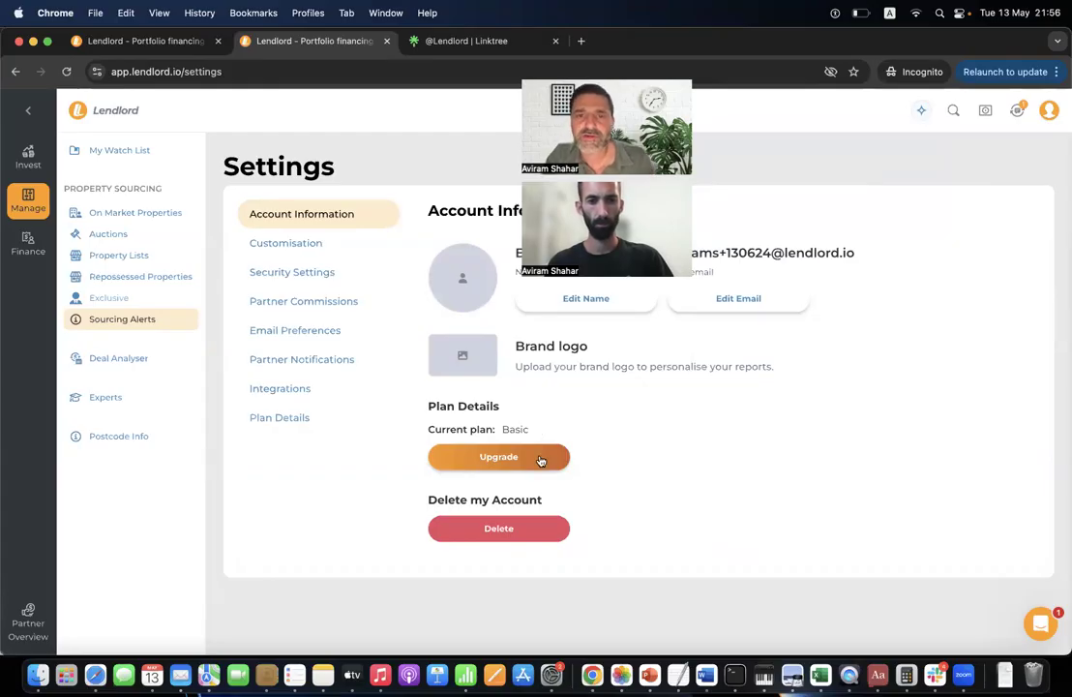
# Start the Basic plan upgrade, apply the 50% coupon, pick £49.5 annual payment, then close the offer.
pyautogui.click(498, 457)
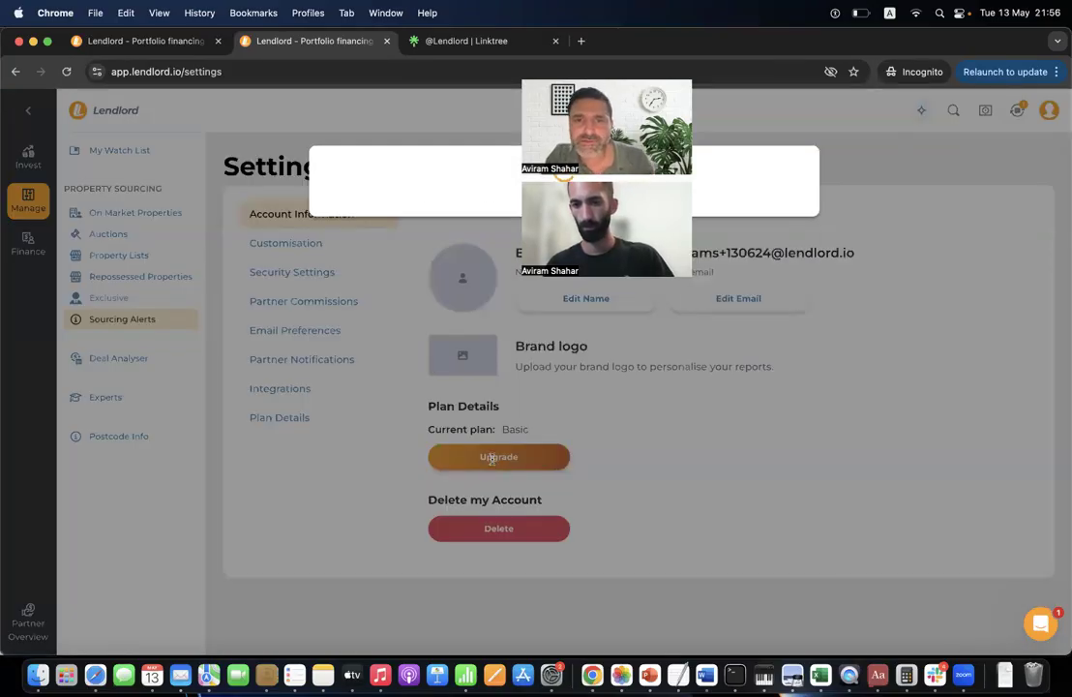
pyautogui.click(539, 339)
pyautogui.click(541, 340)
pyautogui.write('A')
pyautogui.click(627, 346)
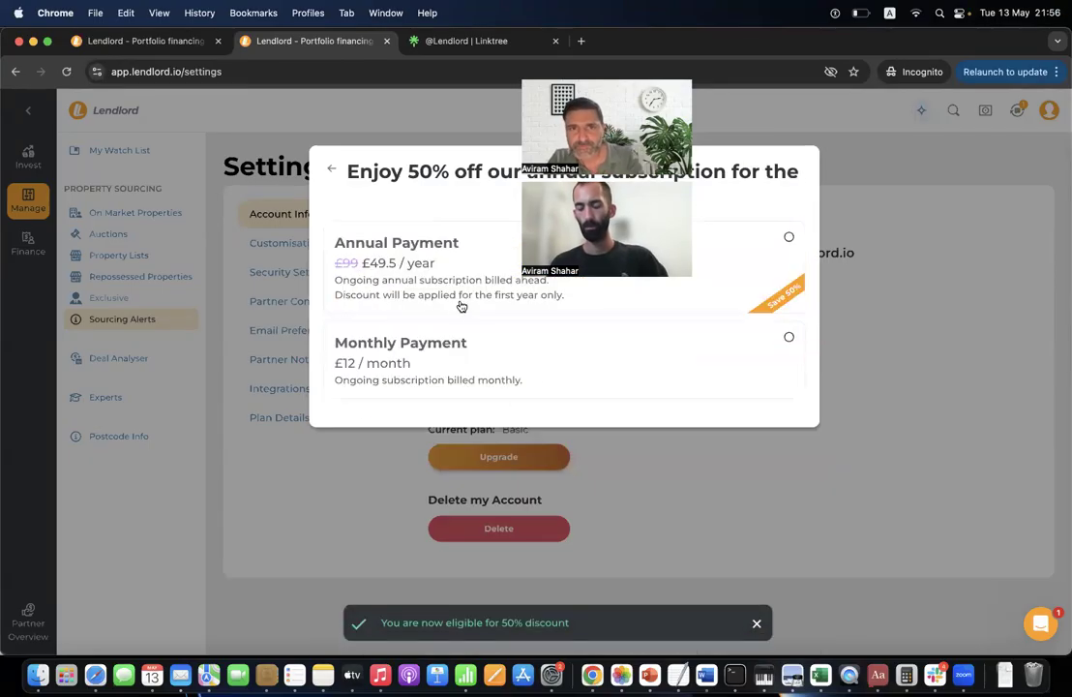
pyautogui.click(461, 306)
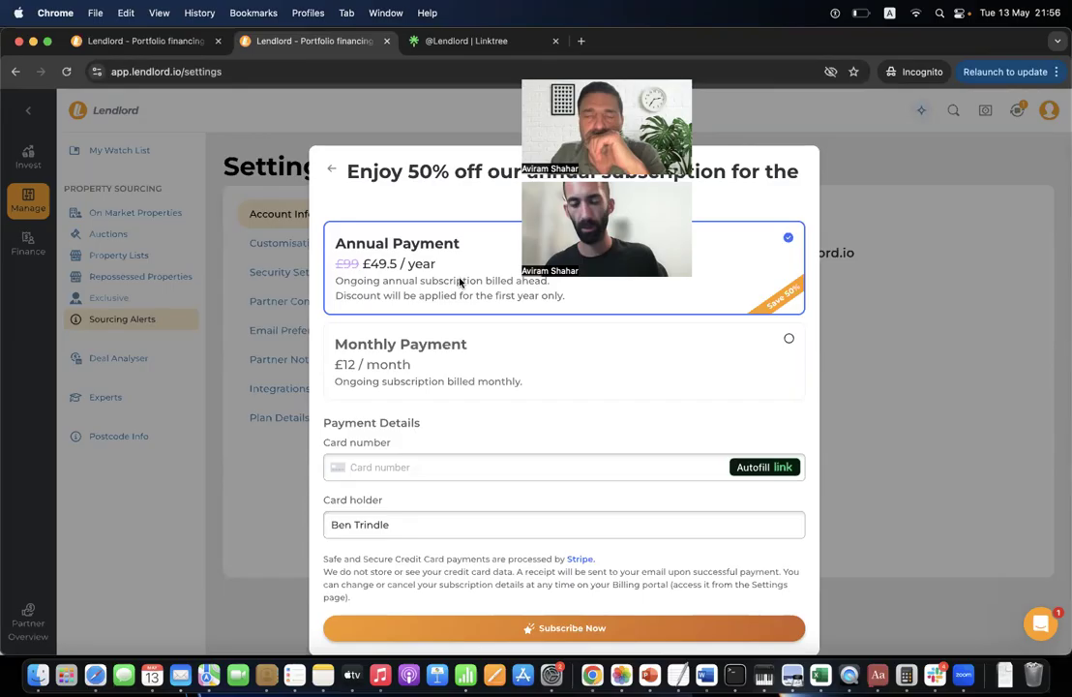
pyautogui.click(335, 125)
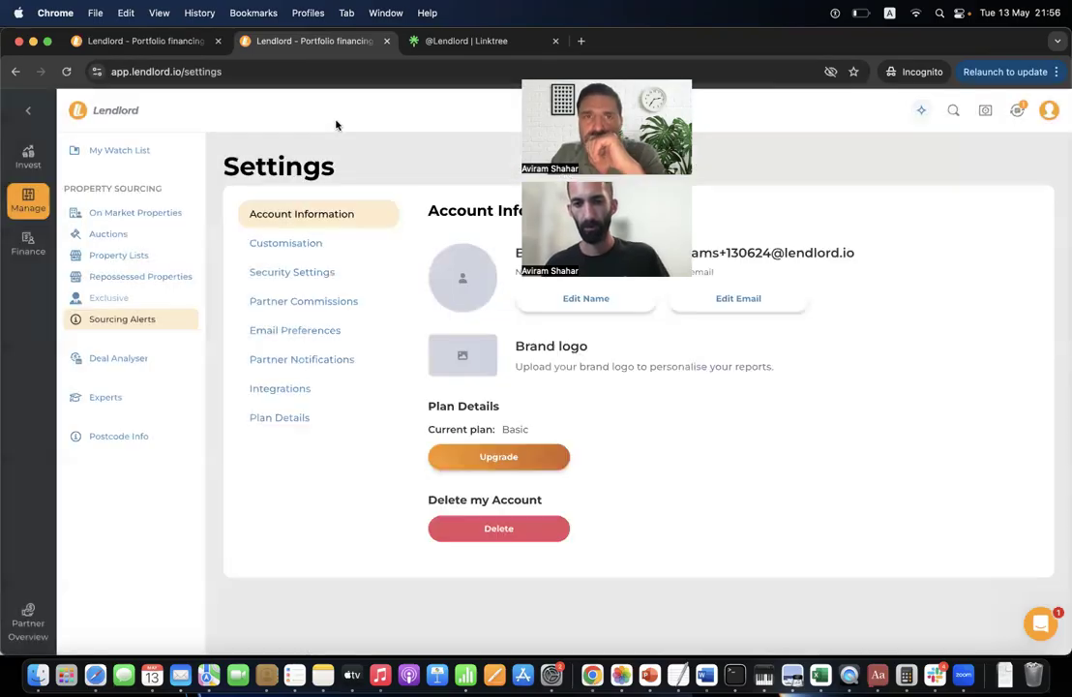
# Go to Bank Transactions > Manual Transactions and start a new transaction.
pyautogui.moveTo(29, 232)
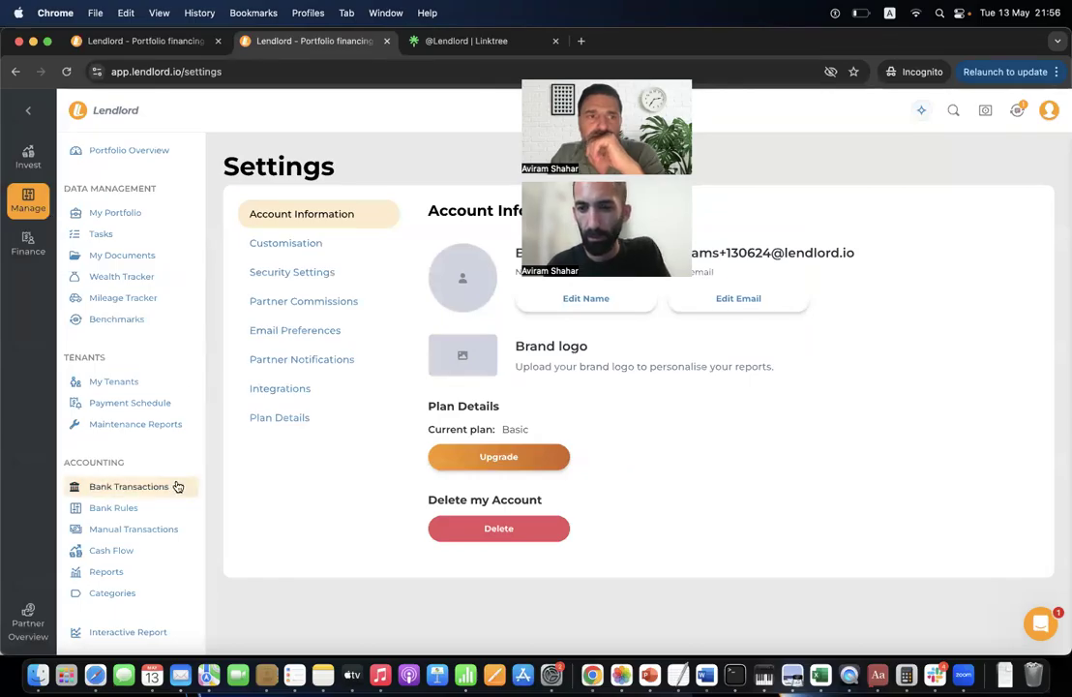
pyautogui.click(179, 485)
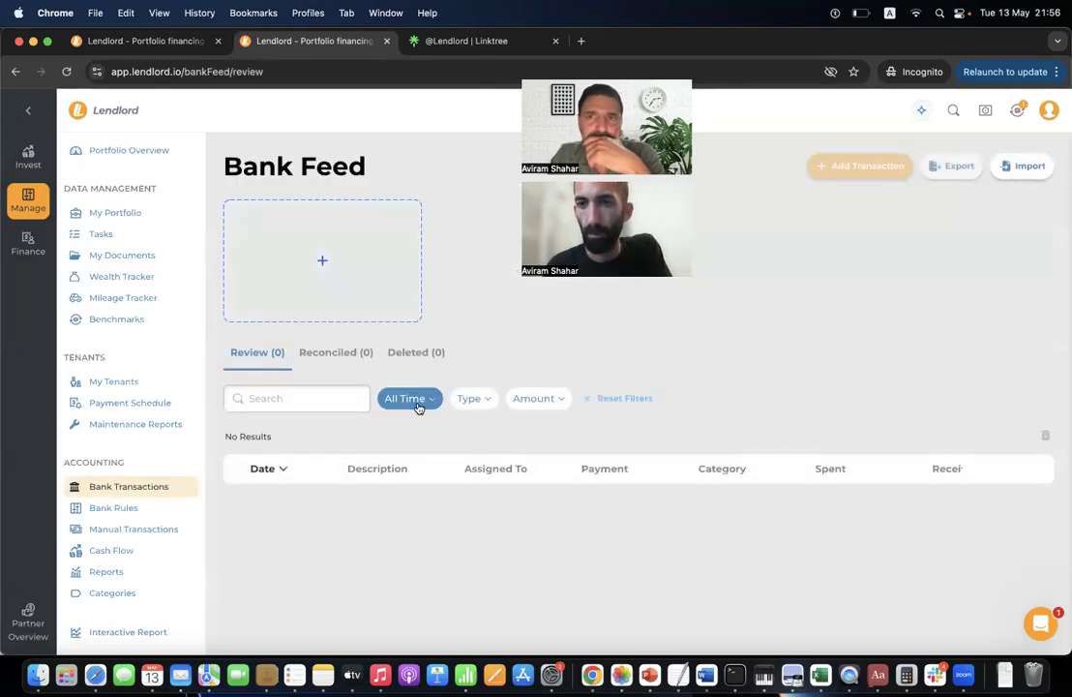
pyautogui.click(160, 532)
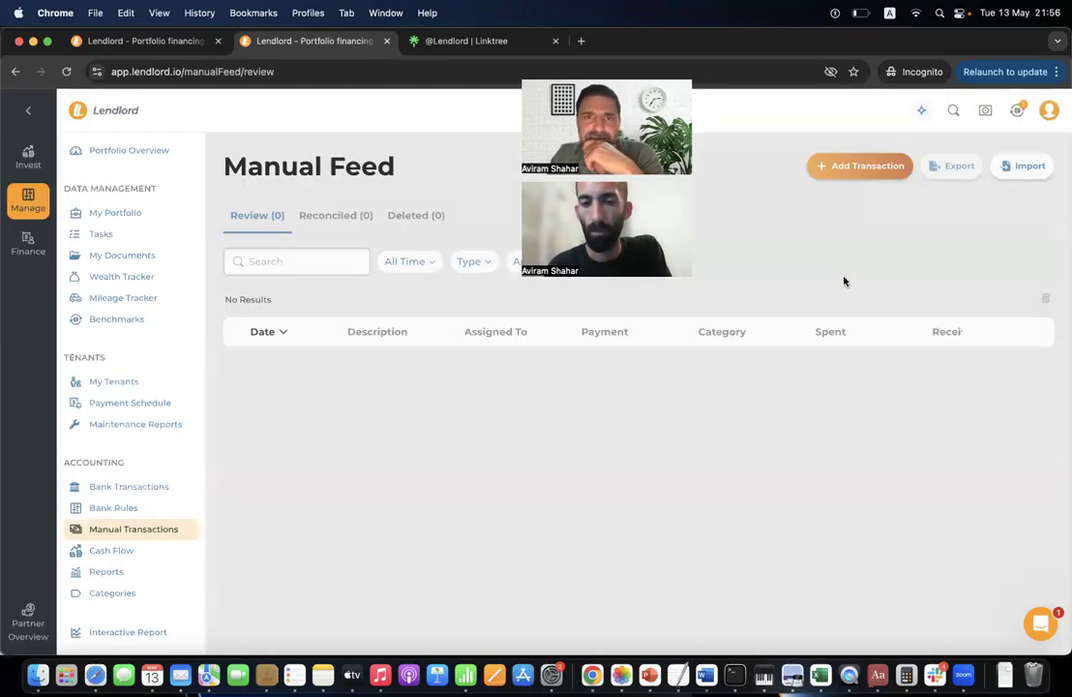
pyautogui.click(838, 171)
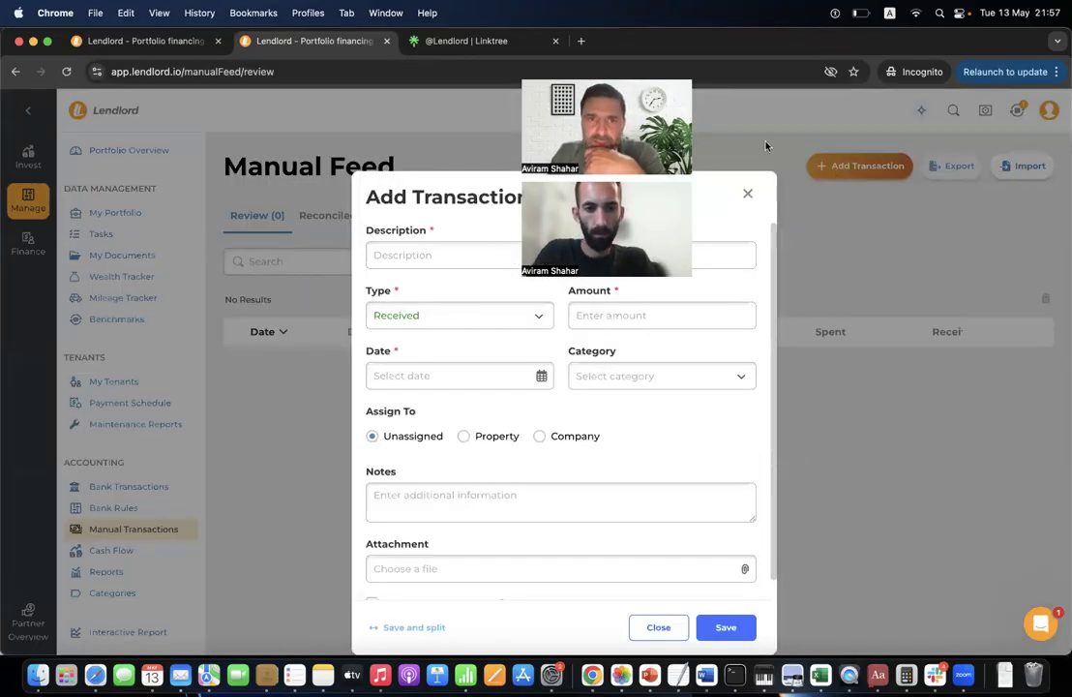
# Enter description Rent, amount £500 and date 06/05/2025 for the received transaction.
pyautogui.click(518, 260)
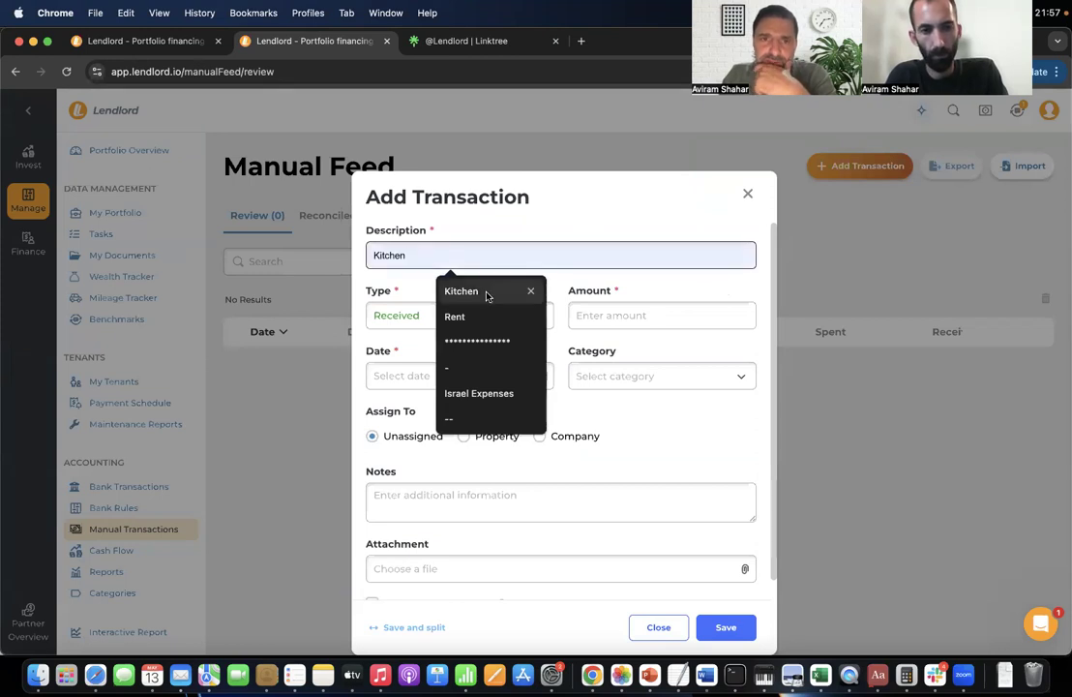
pyautogui.click(479, 319)
pyautogui.click(635, 319)
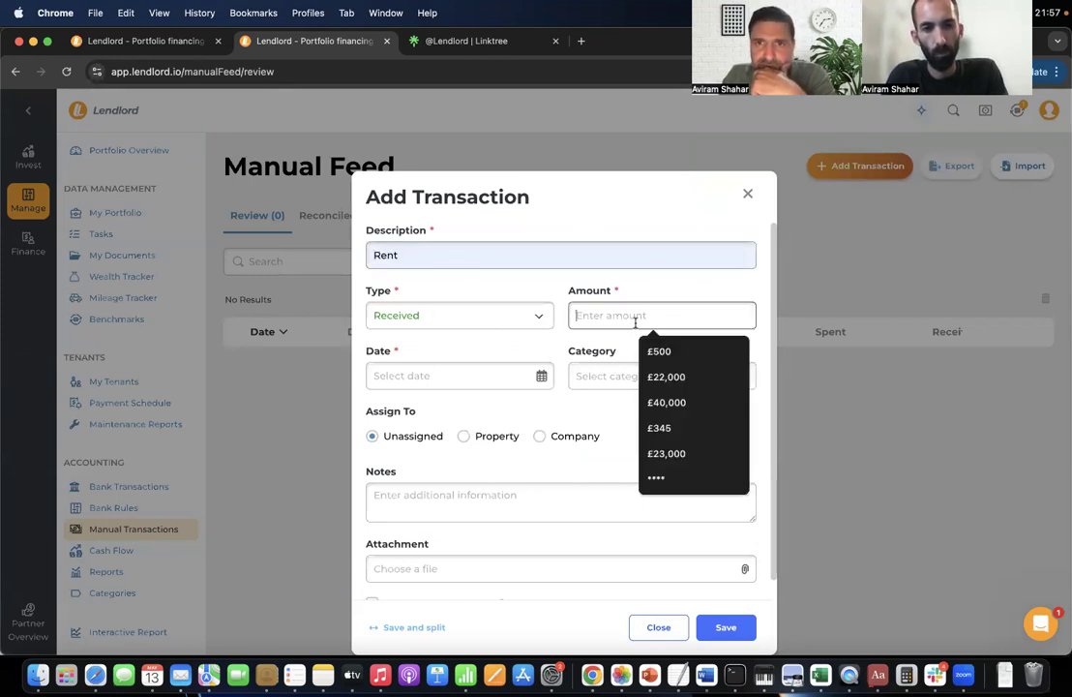
pyautogui.click(656, 351)
pyautogui.click(464, 375)
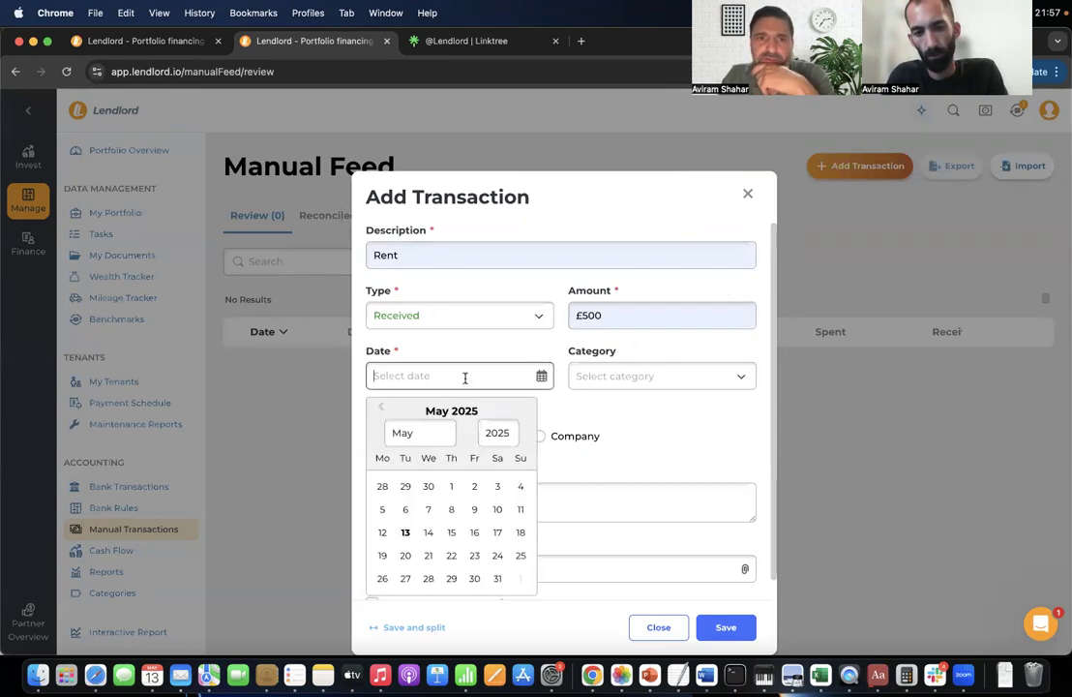
pyautogui.click(404, 507)
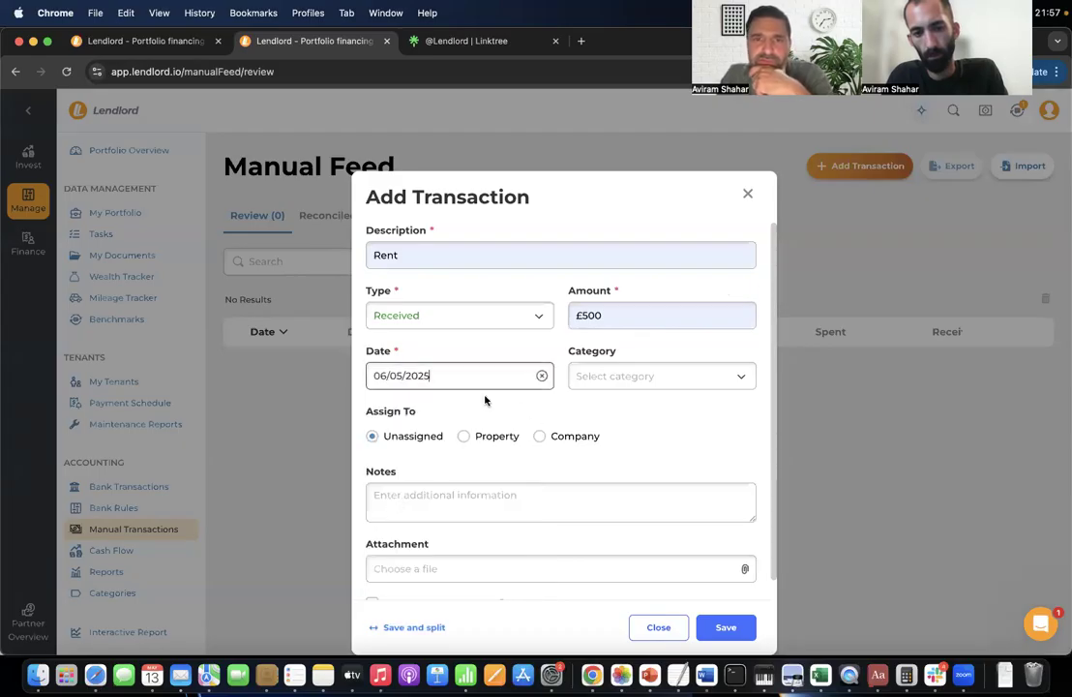
# Set the category to Rent and assign it to a Property, then switch to the other Lendlord tab.
pyautogui.click(612, 377)
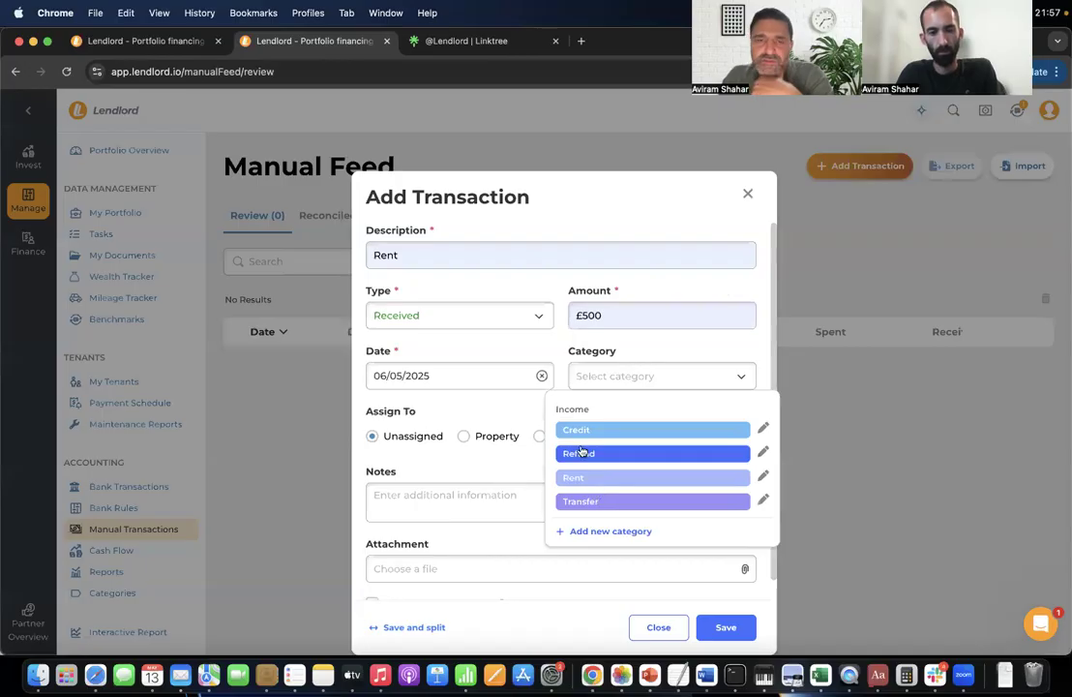
pyautogui.click(613, 533)
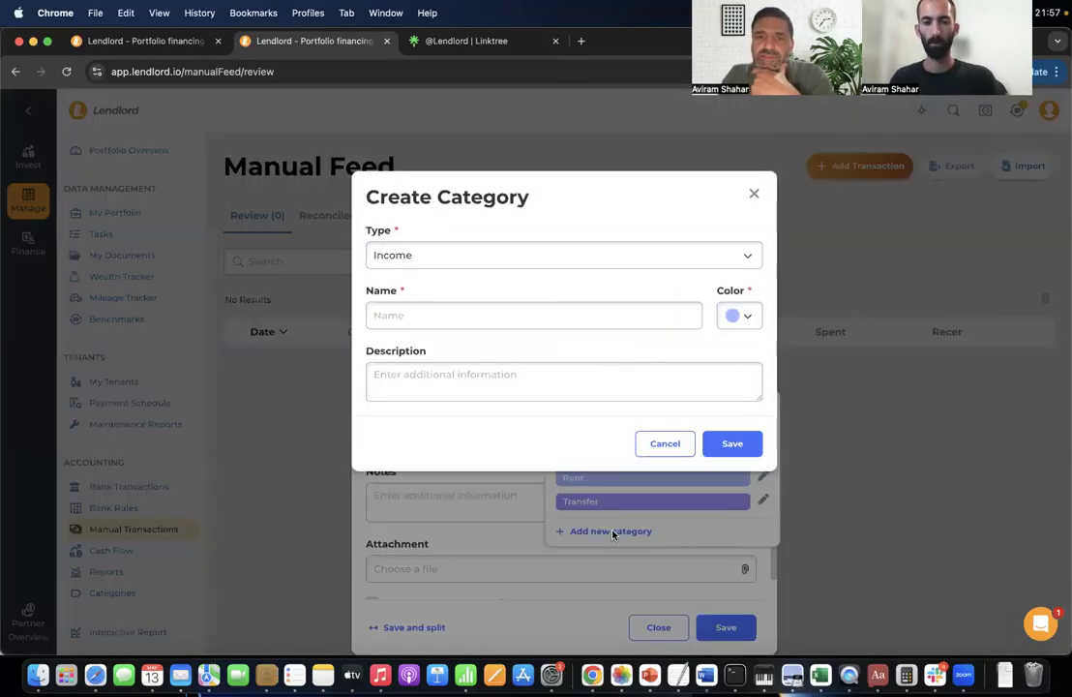
pyautogui.click(753, 195)
pyautogui.click(596, 477)
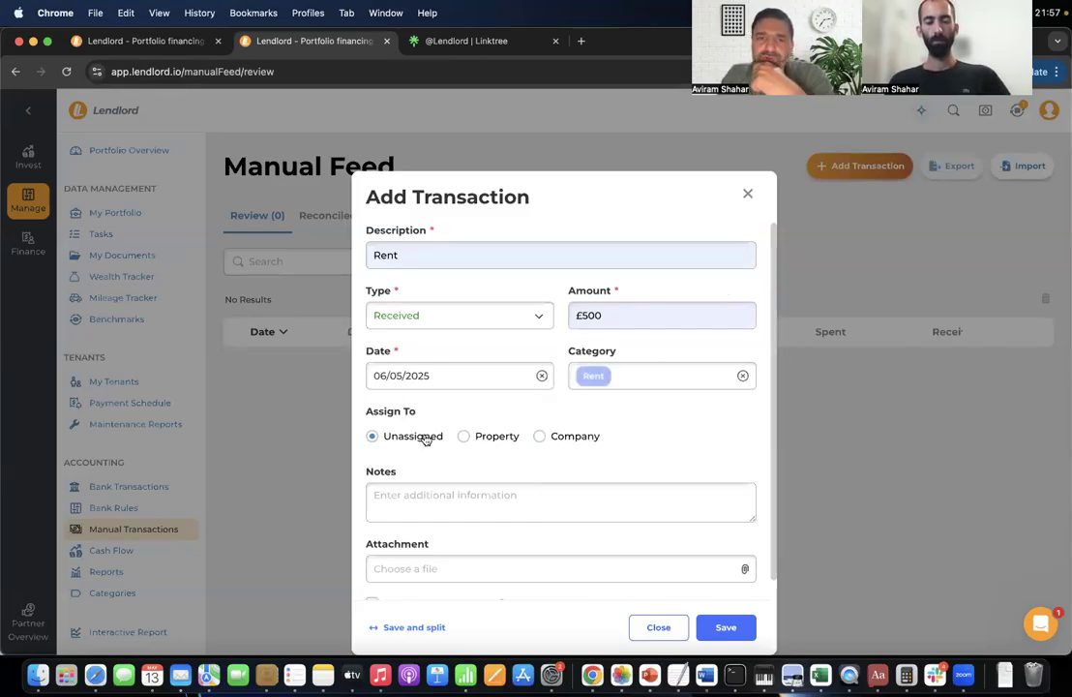
pyautogui.click(486, 437)
pyautogui.click(543, 440)
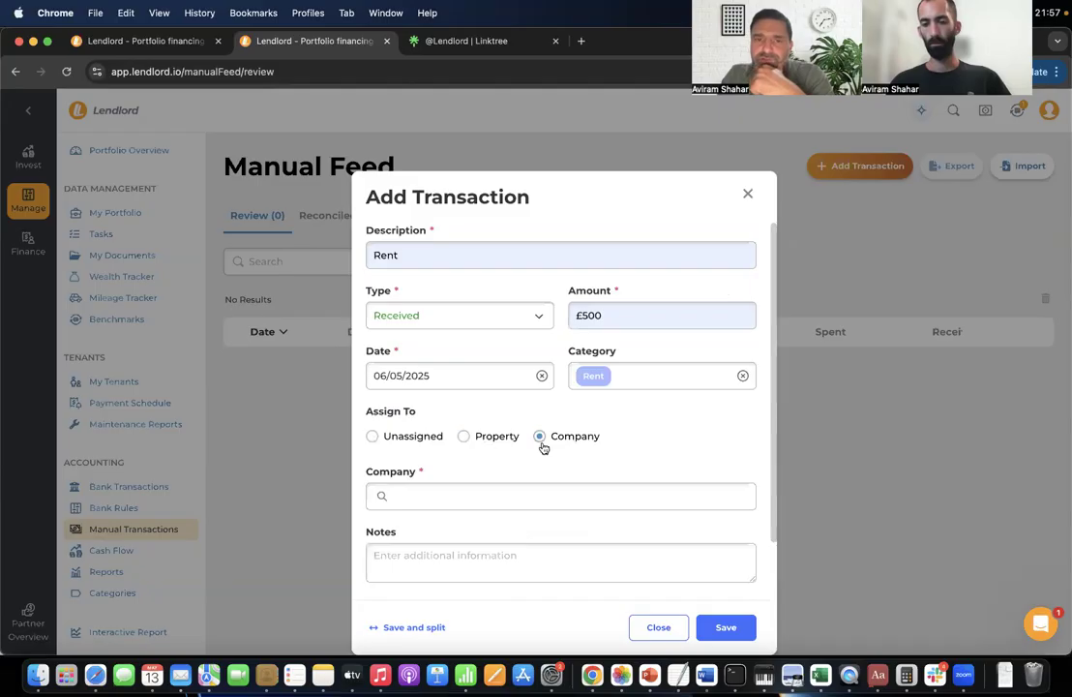
pyautogui.click(508, 438)
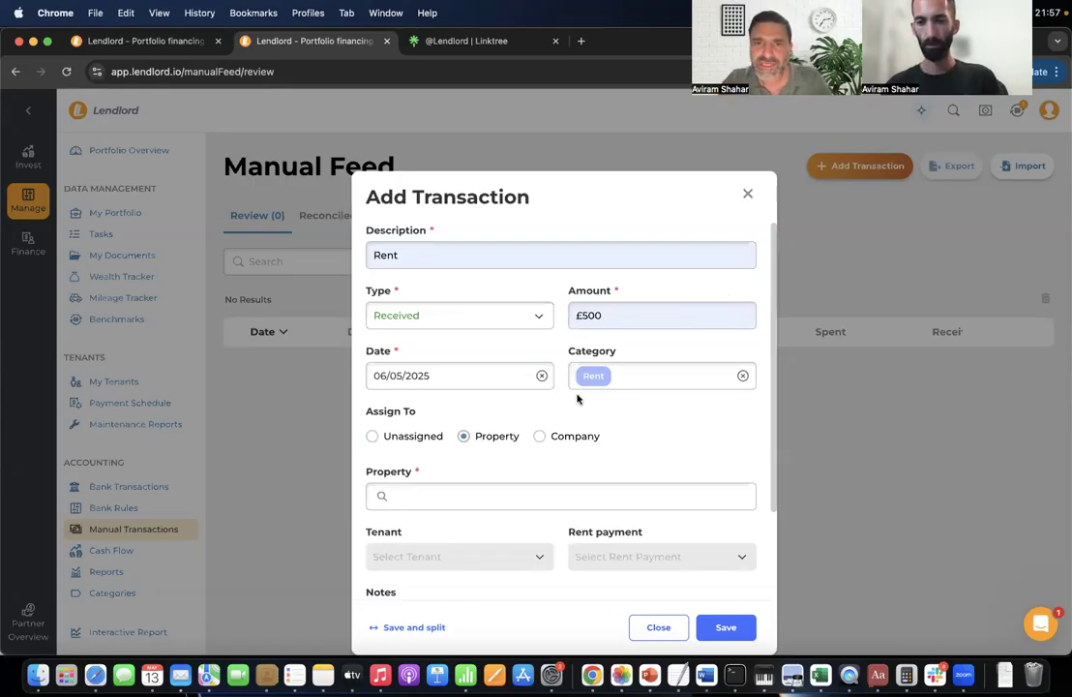
pyautogui.click(135, 41)
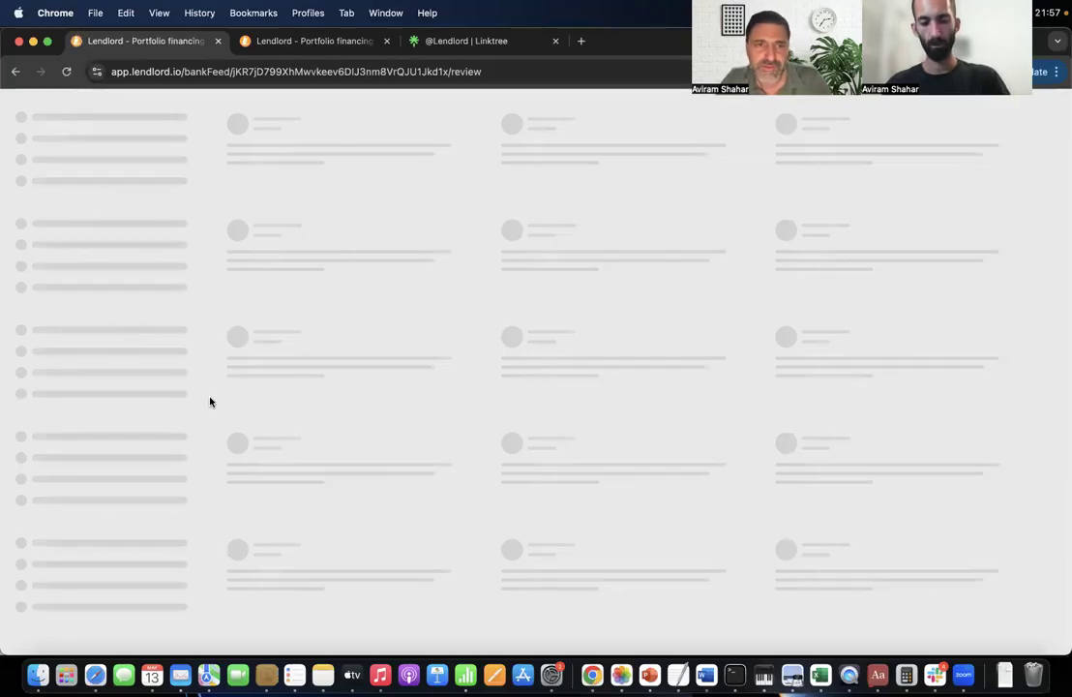
# Open the Cash Flow report and dismiss the webinar banner.
pyautogui.moveTo(30, 206)
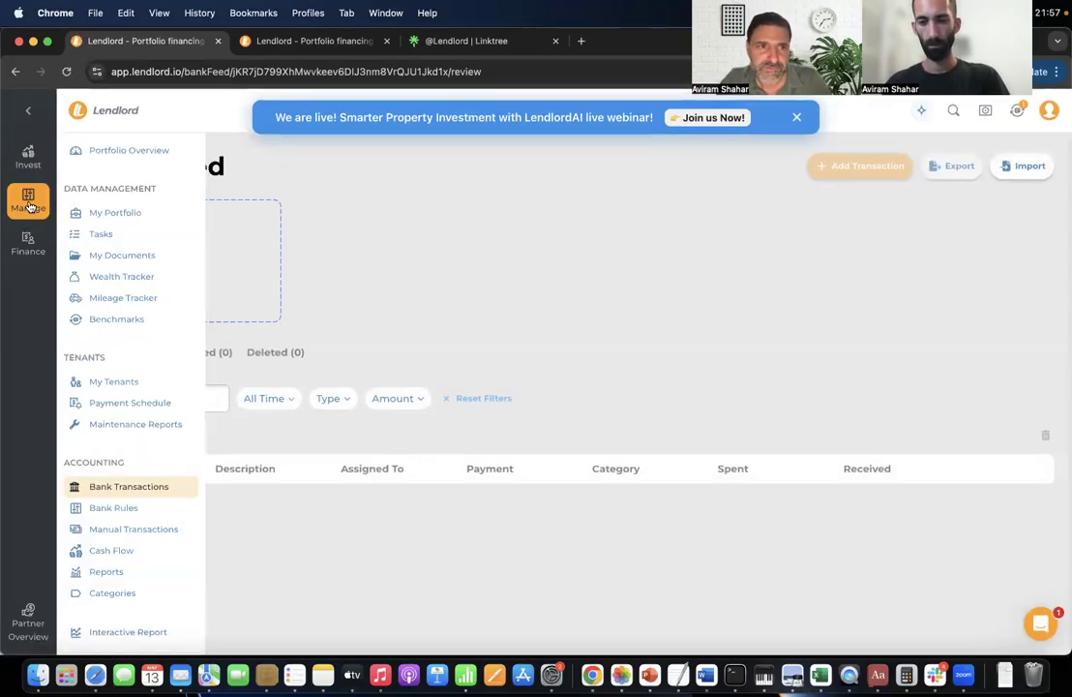
pyautogui.click(143, 551)
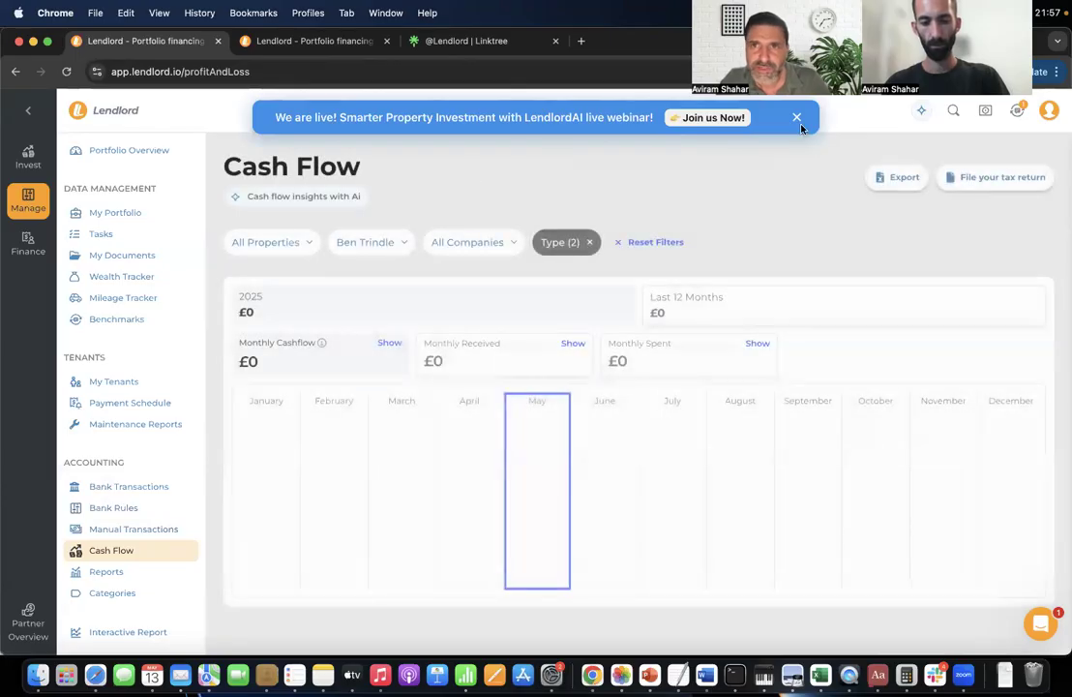
pyautogui.click(796, 118)
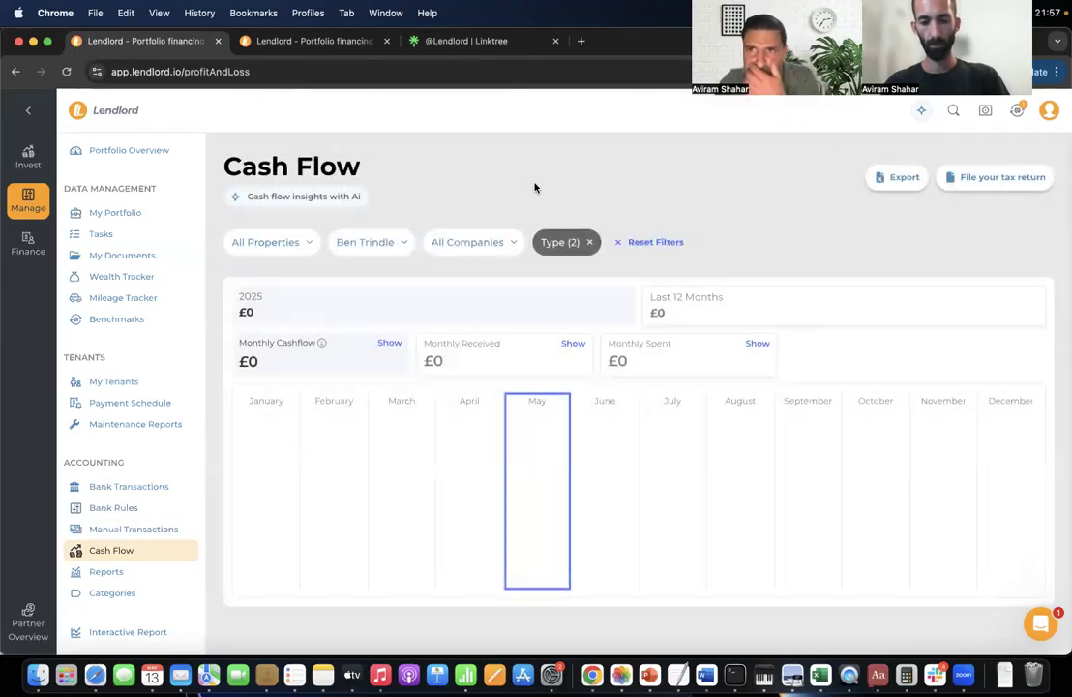
pyautogui.click(1048, 111)
pyautogui.click(795, 185)
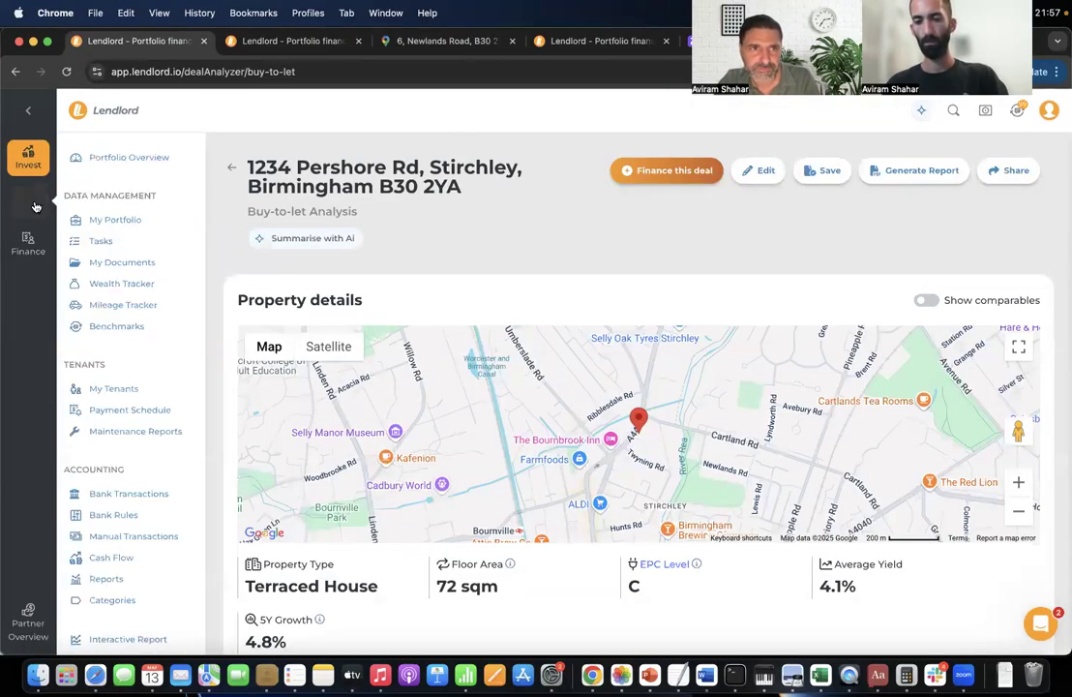
pyautogui.click(150, 552)
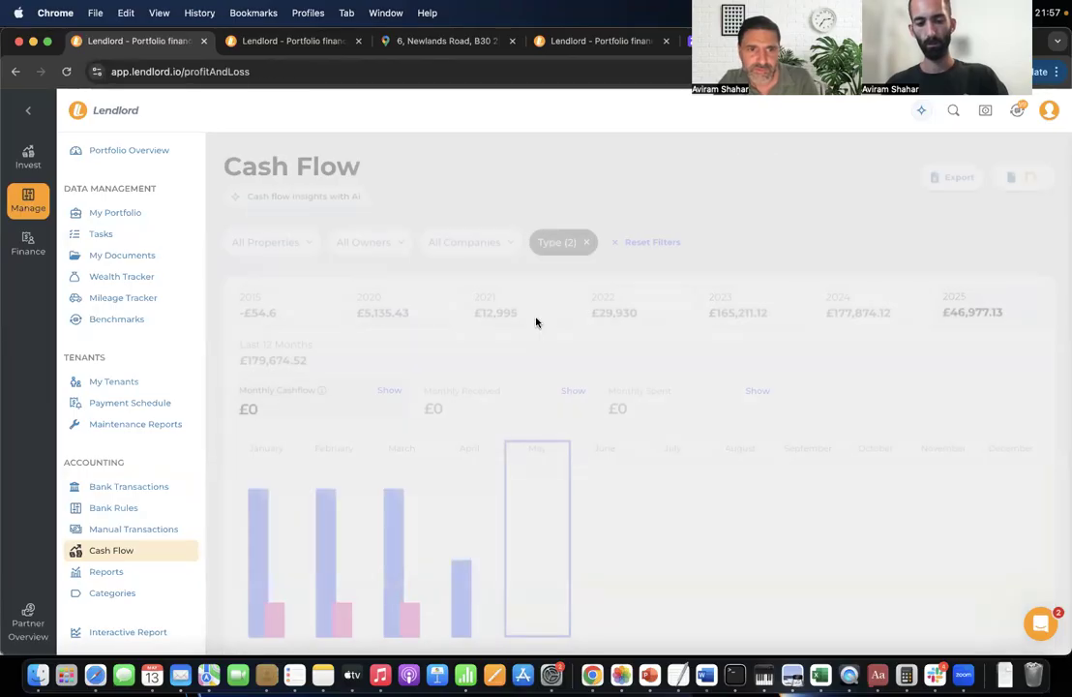
# Filter the cash flow to a single portfolio owner.
pyautogui.click(396, 245)
pyautogui.click(390, 330)
pyautogui.click(394, 356)
pyautogui.click(497, 447)
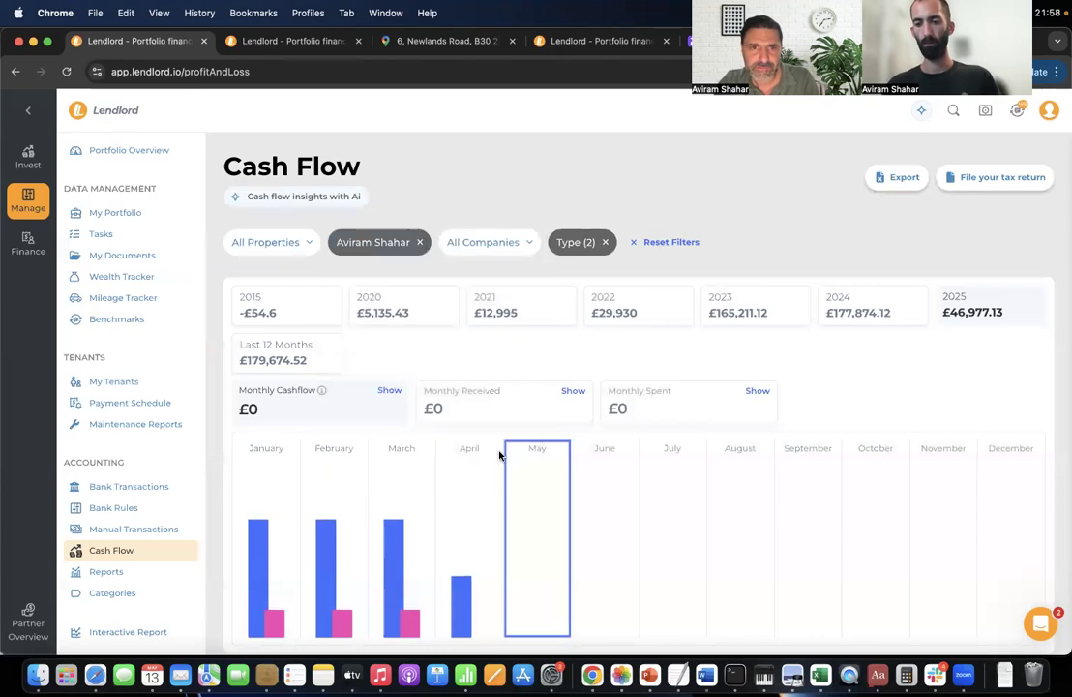
# Turn on Show values by % and show March: £13,284.52 cashflow, £16,180 received, £2,895.47 spent.
pyautogui.click(376, 245)
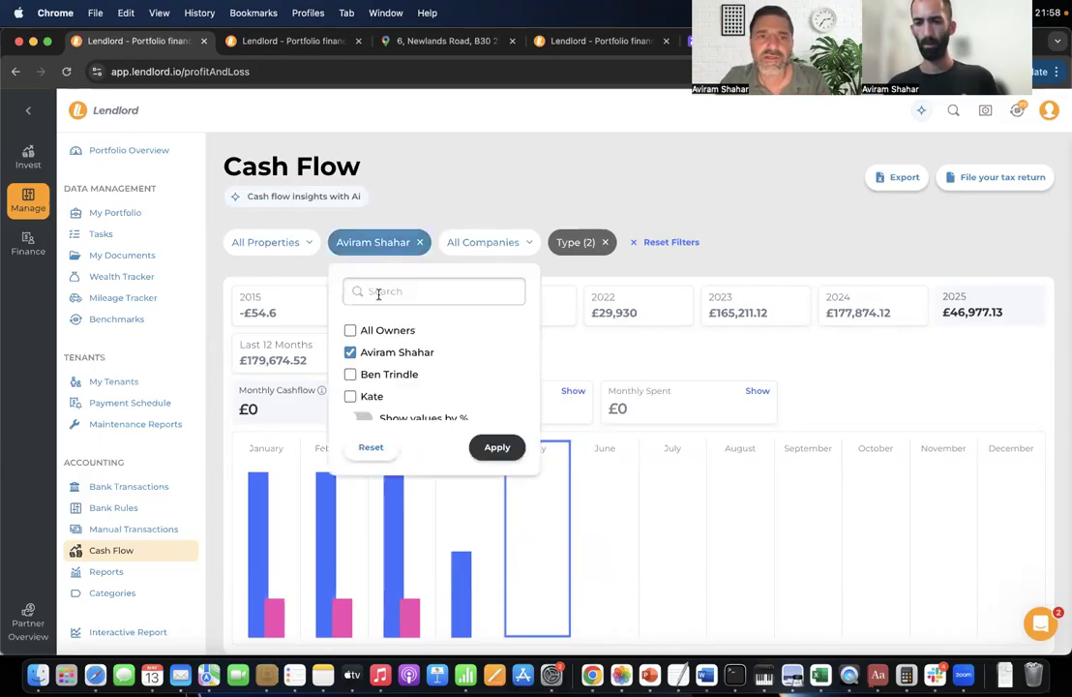
pyautogui.scroll(-1, 421, 397)
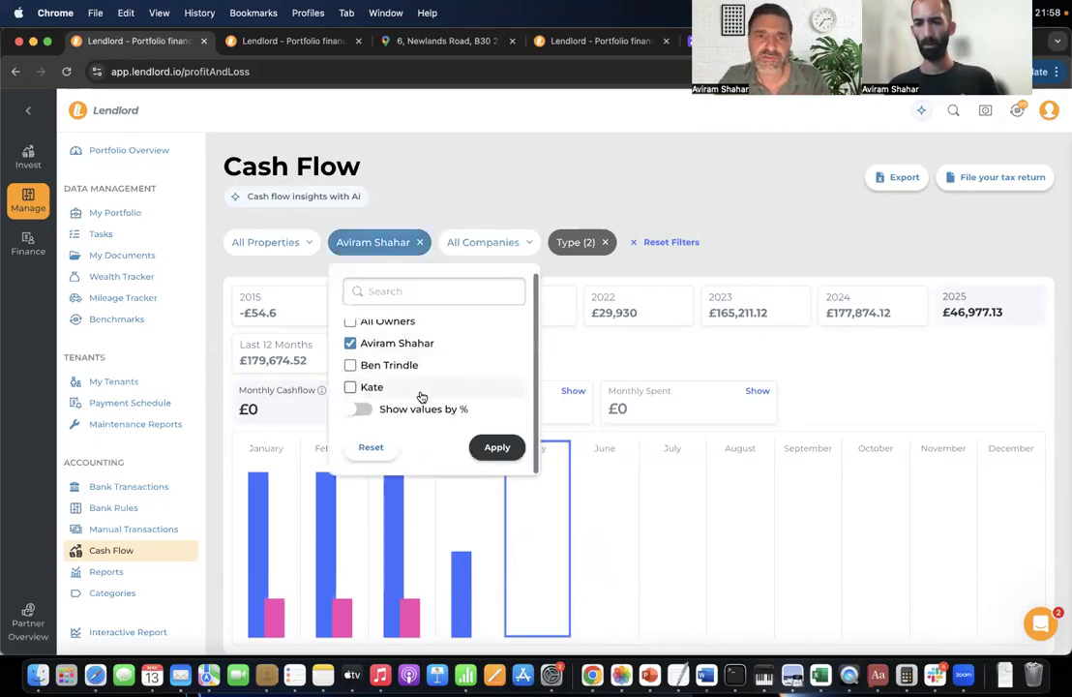
pyautogui.click(366, 409)
pyautogui.click(495, 447)
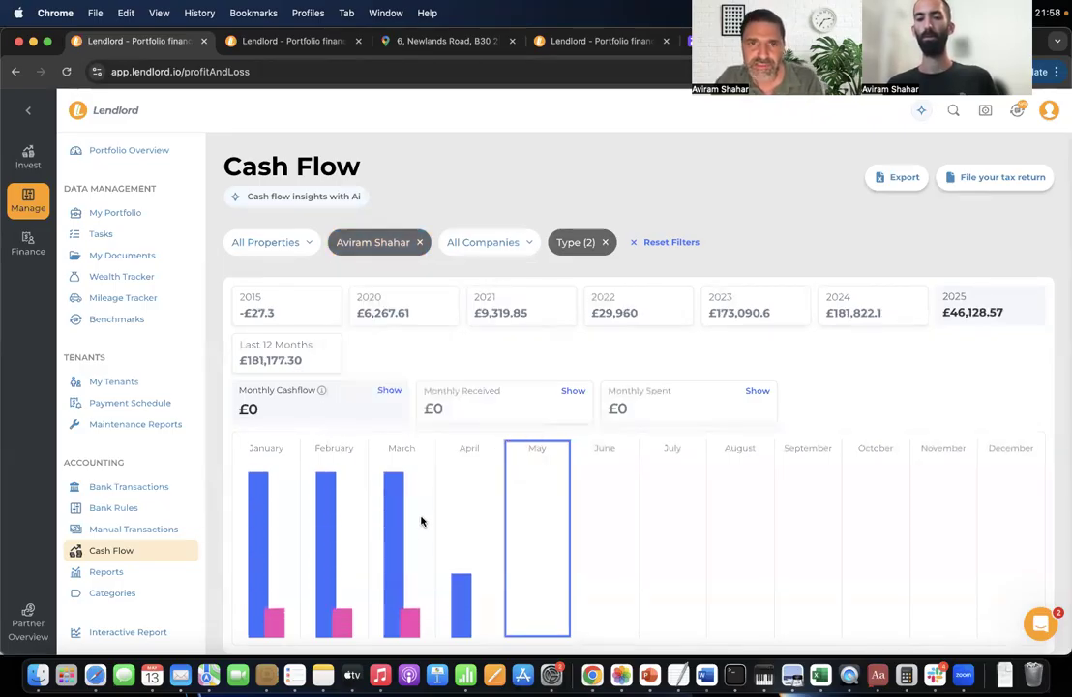
pyautogui.click(394, 532)
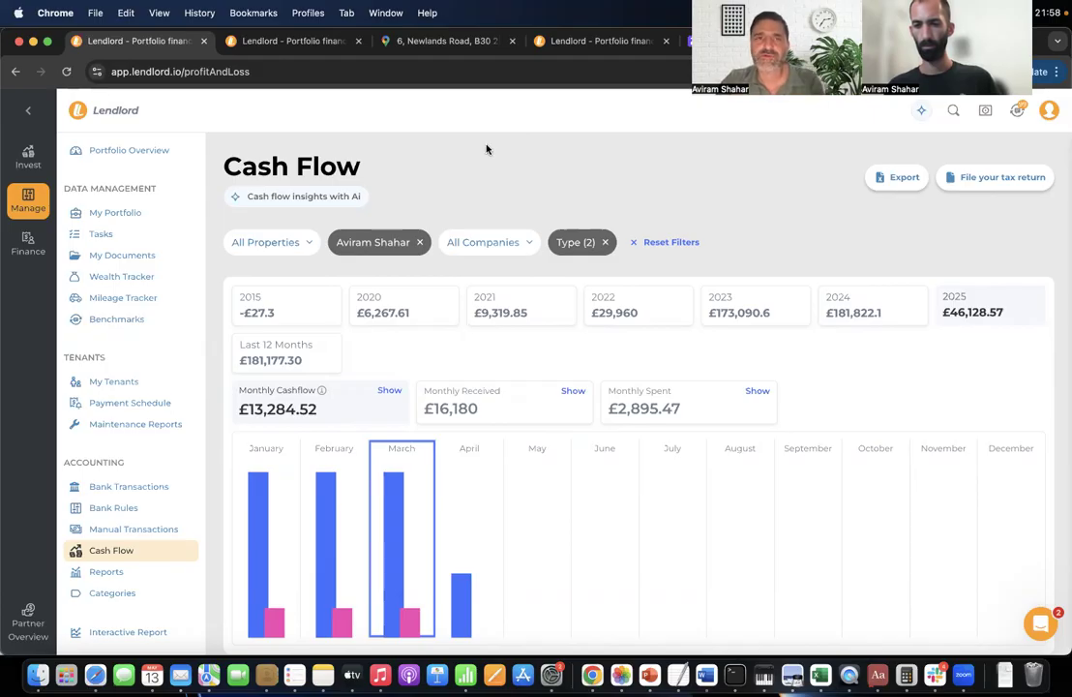
pyautogui.click(375, 249)
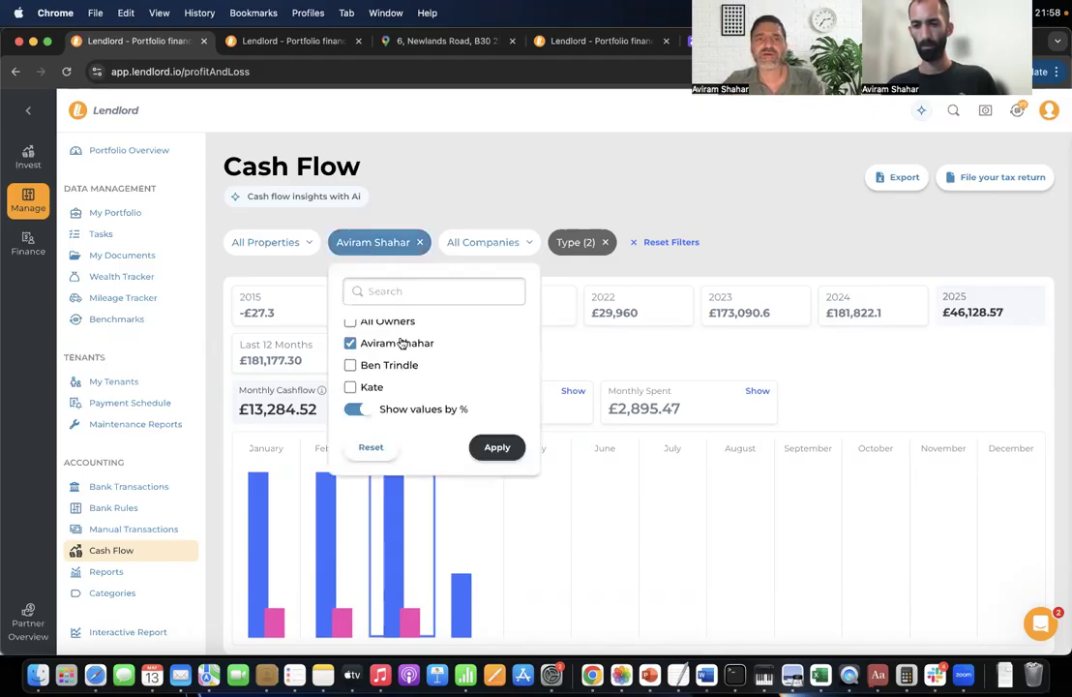
pyautogui.click(406, 192)
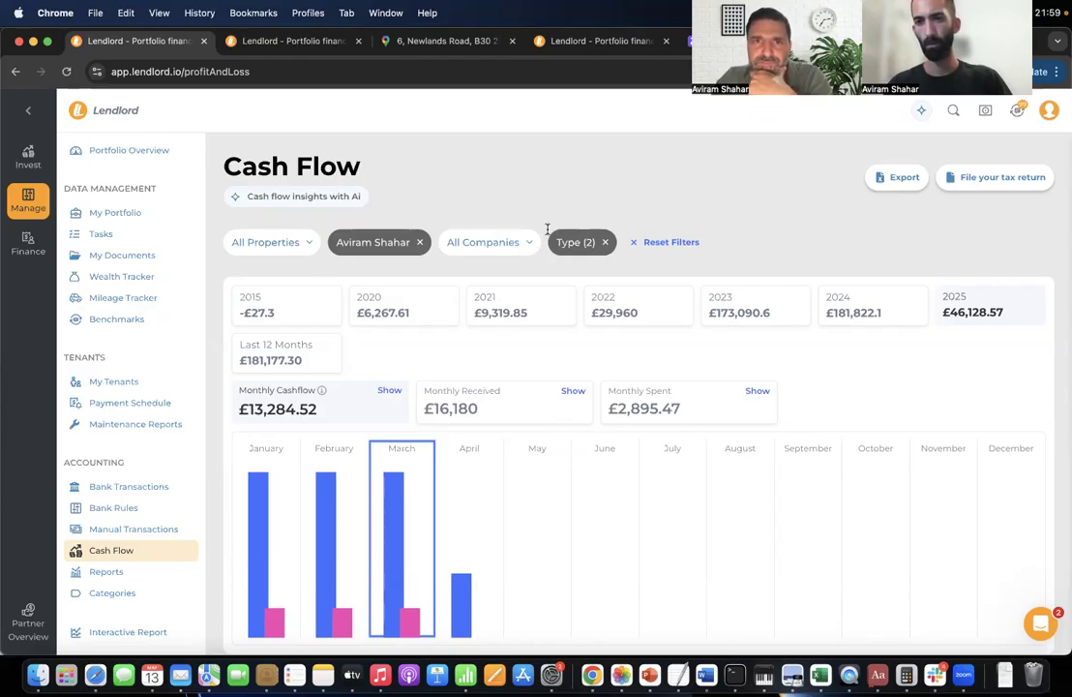
pyautogui.click(1040, 623)
pyautogui.click(915, 567)
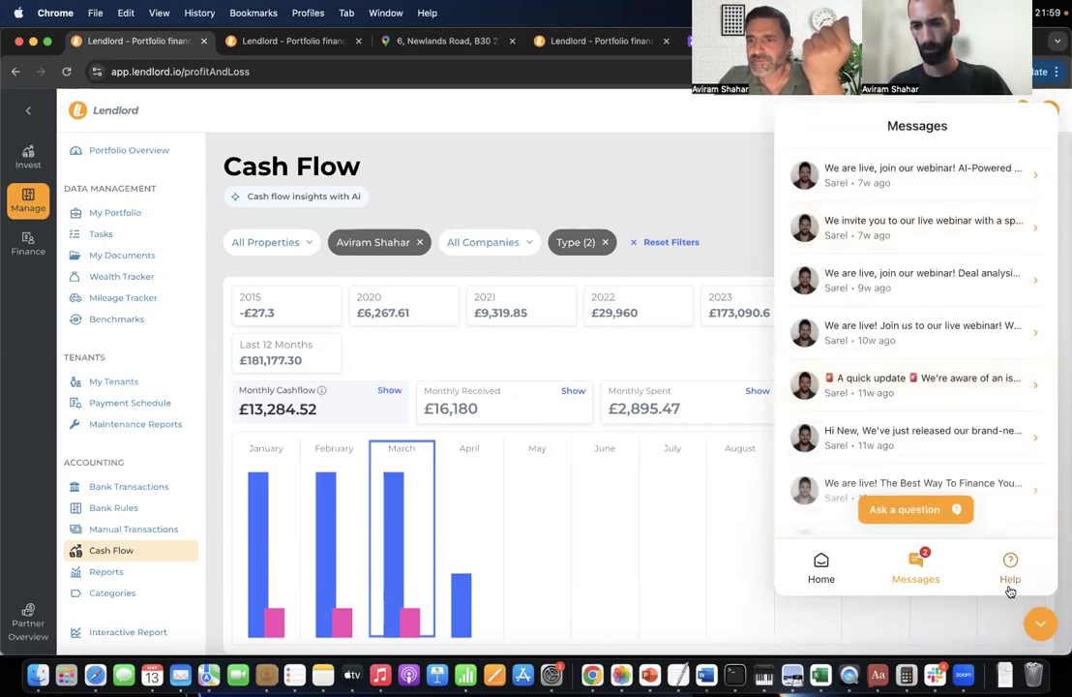
pyautogui.click(1041, 627)
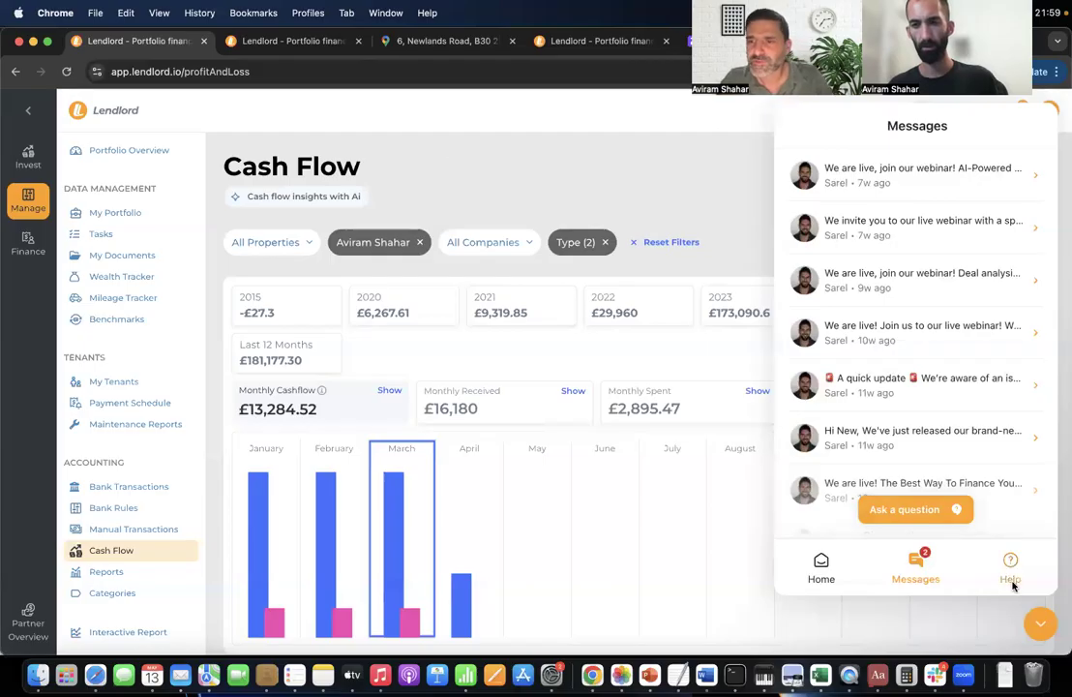
pyautogui.click(1041, 629)
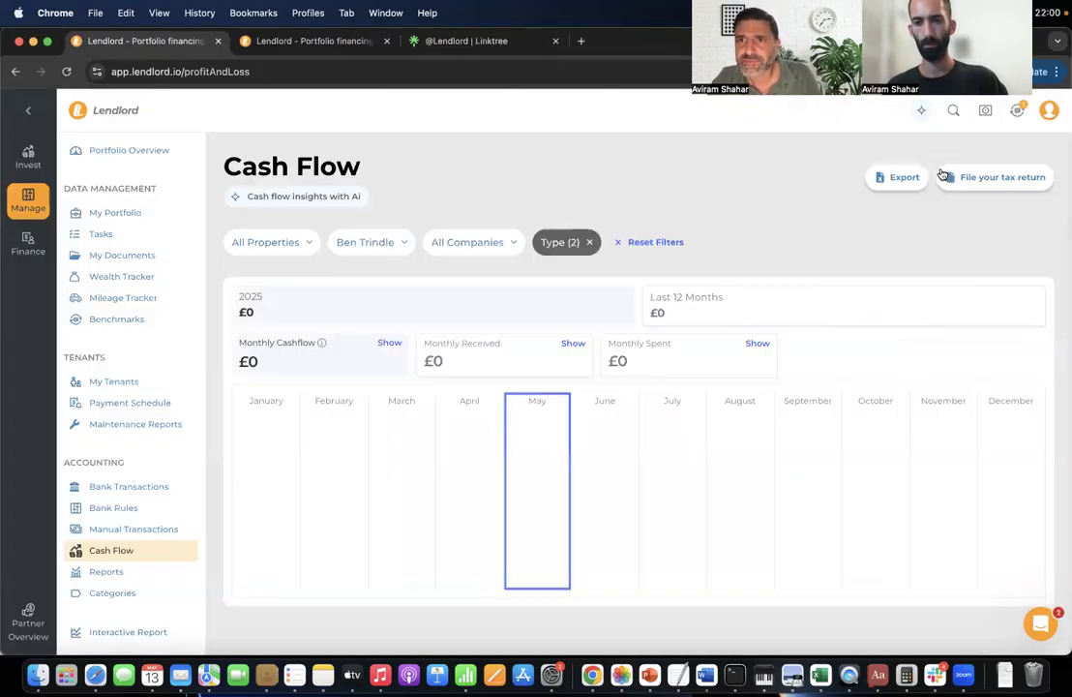
# Preview the premium upgrade with the 50% coupon and annual payment, dismiss it, then go to Invest.
pyautogui.click(1049, 113)
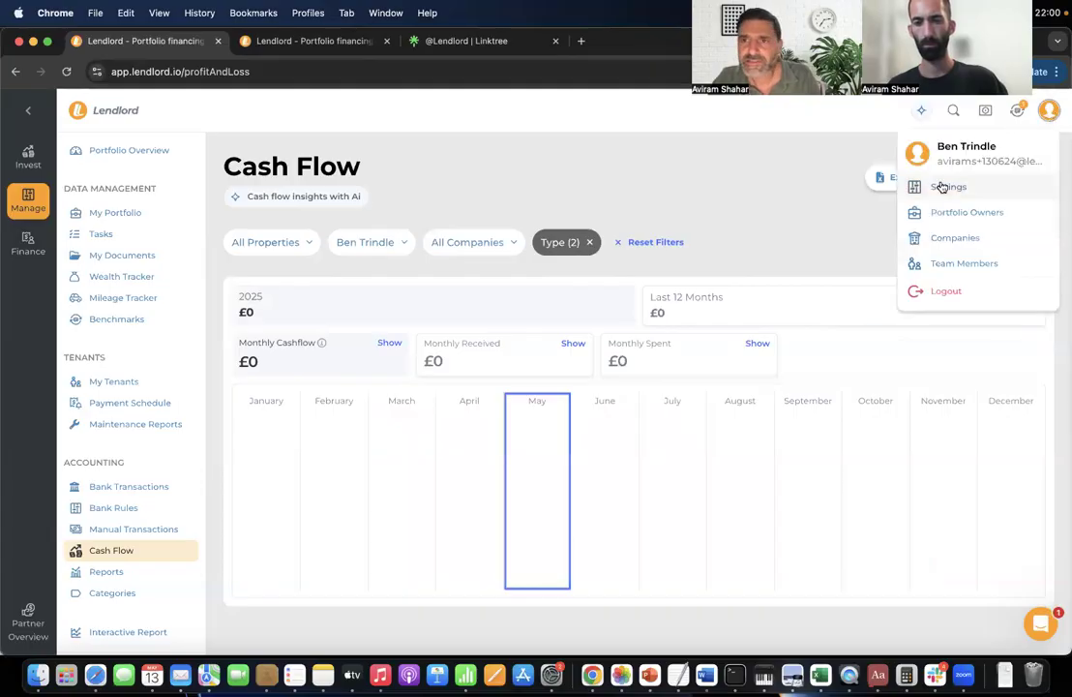
pyautogui.click(944, 184)
pyautogui.click(454, 461)
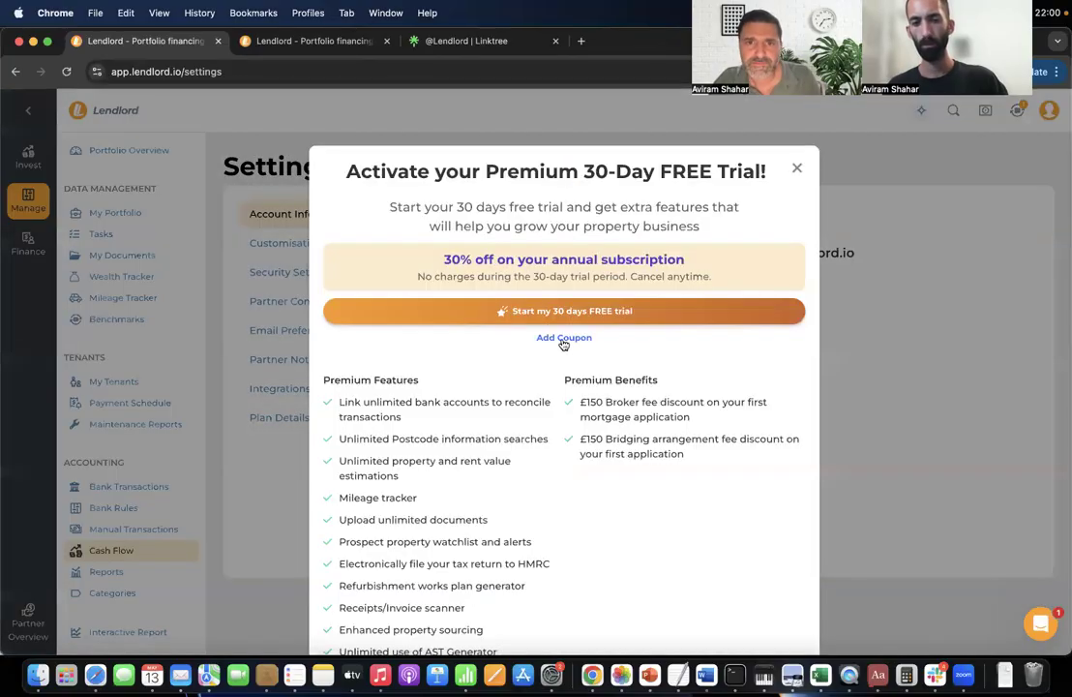
pyautogui.click(564, 338)
pyautogui.write('AI')
pyautogui.click(624, 353)
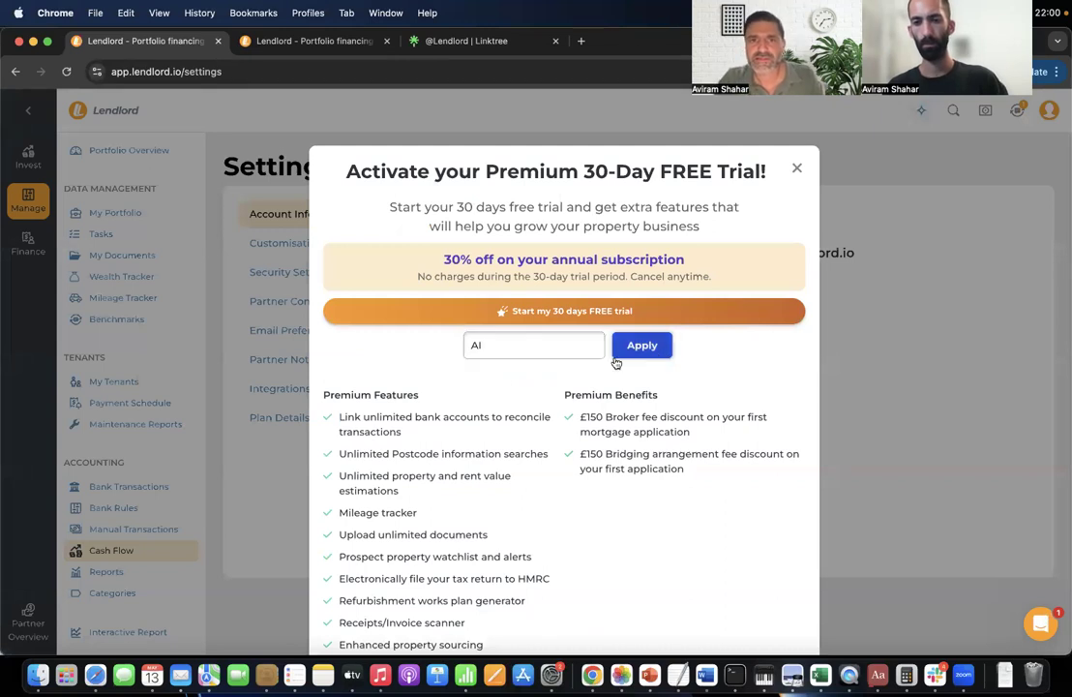
pyautogui.click(458, 280)
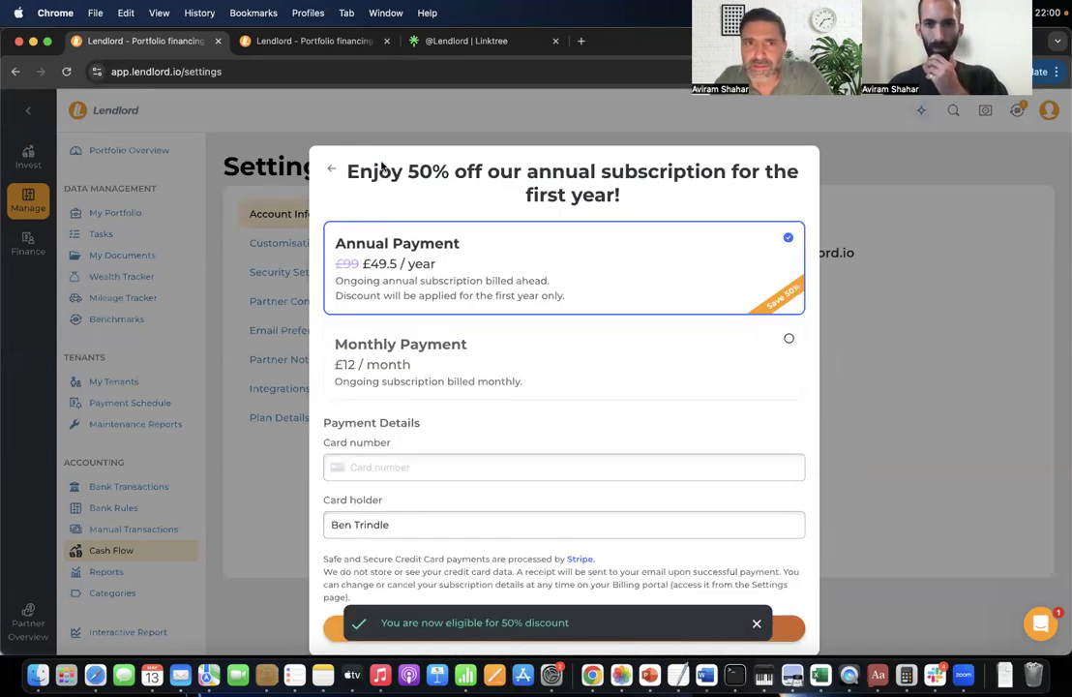
pyautogui.click(371, 120)
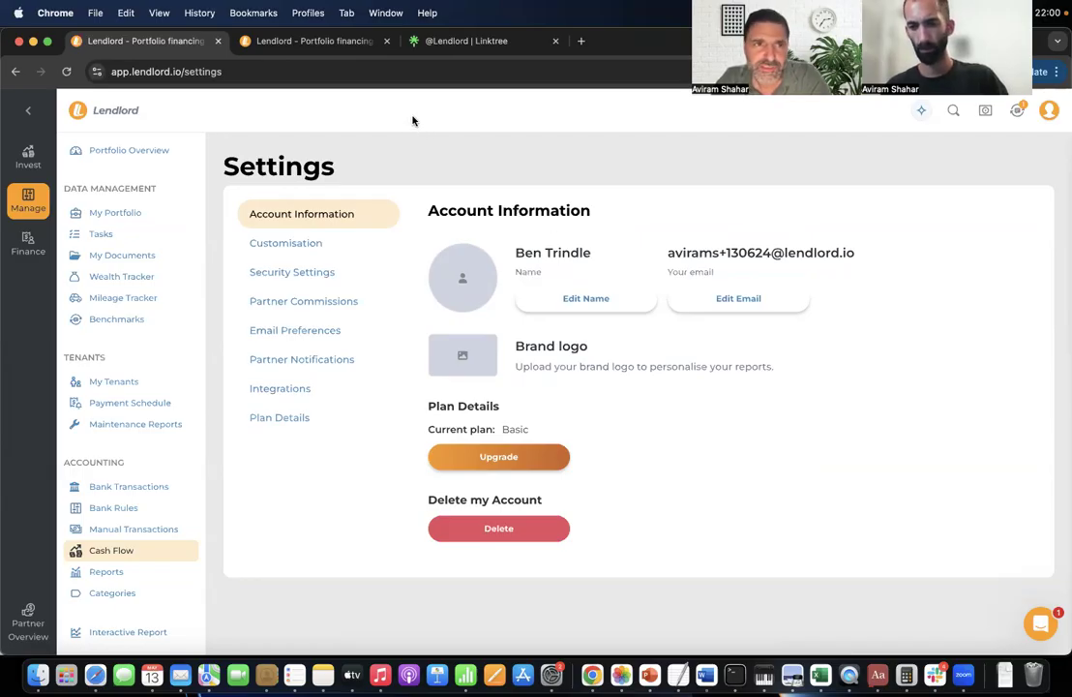
pyautogui.click(28, 155)
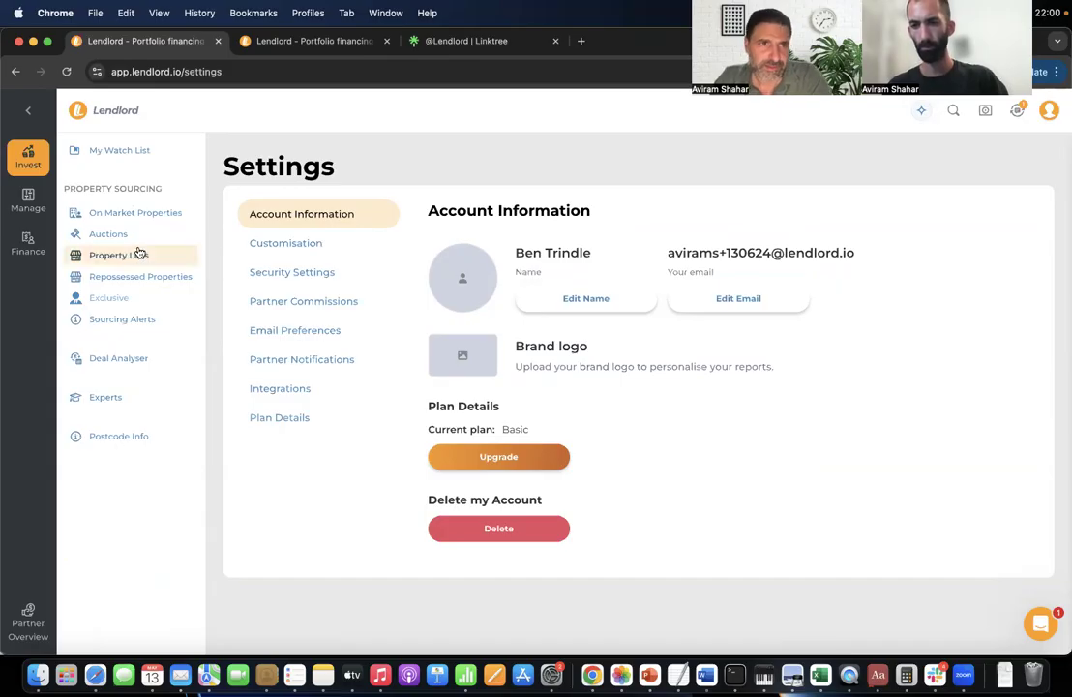
# Open Auction Lots and filter the property type to Land (358 lots).
pyautogui.click(136, 234)
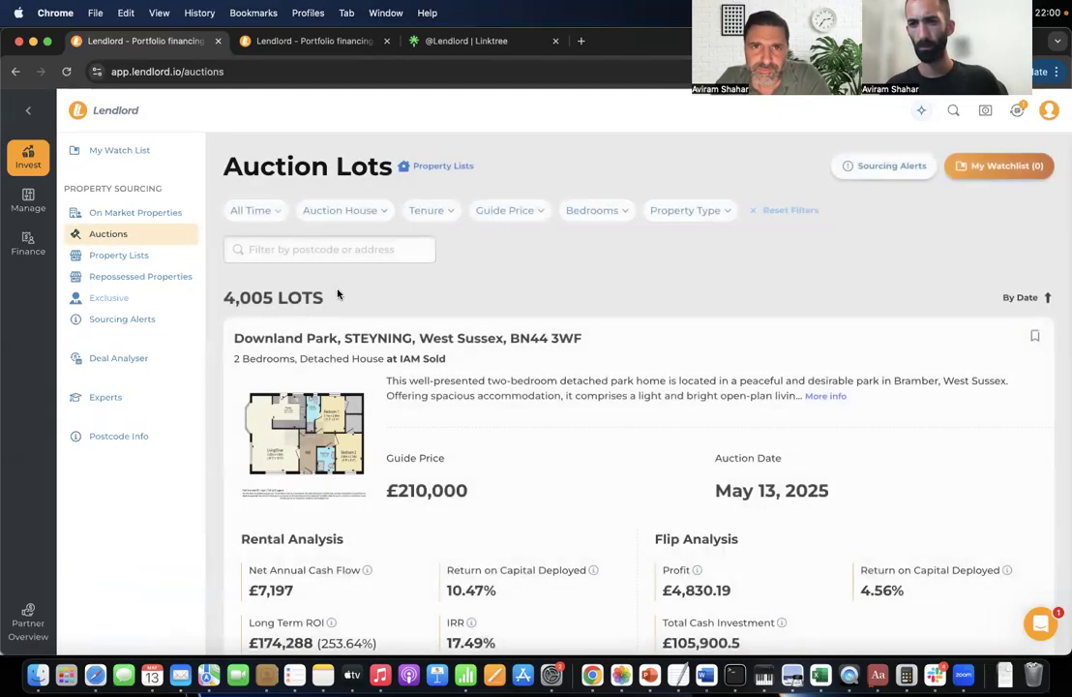
pyautogui.scroll(-7, 639, 303)
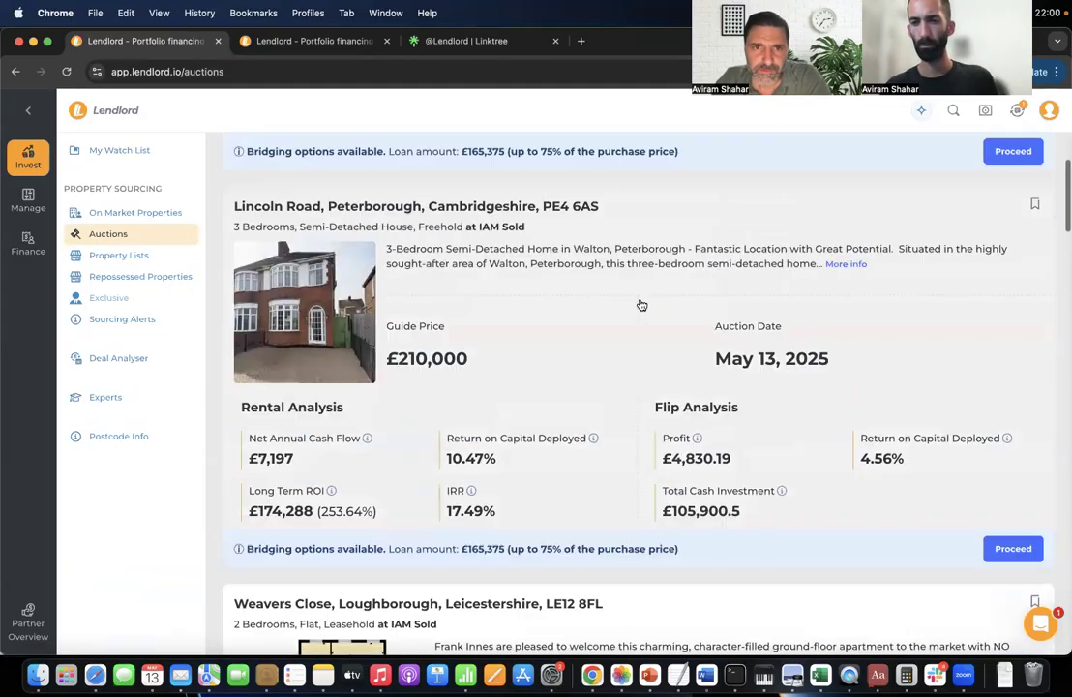
pyautogui.scroll(6, 497, 467)
pyautogui.scroll(-17, 498, 466)
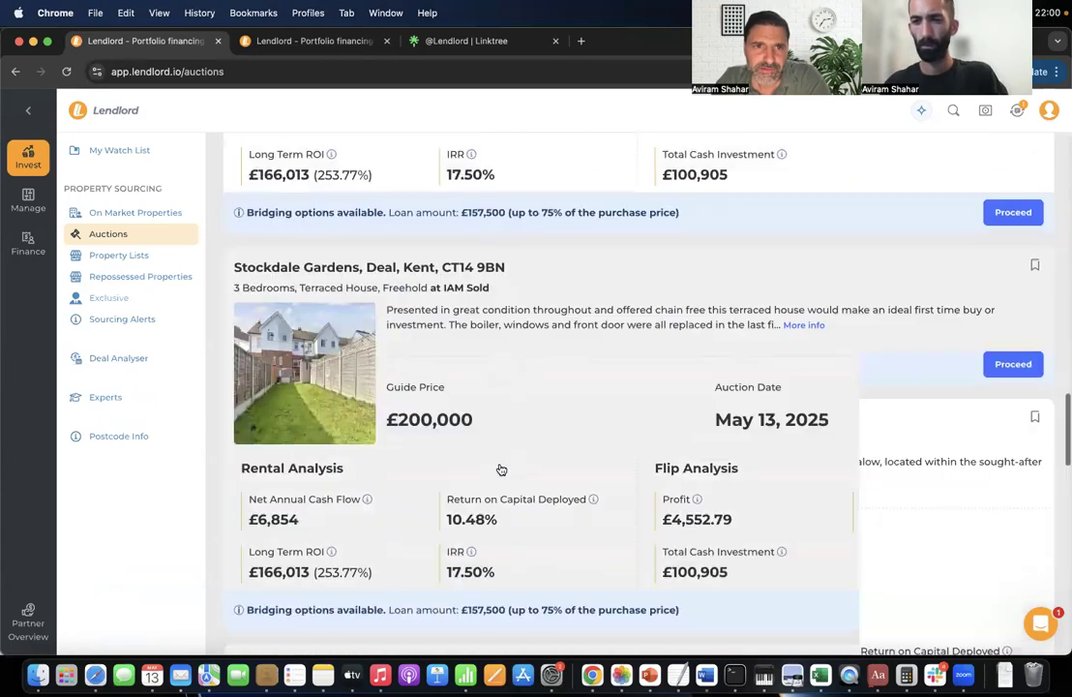
pyautogui.scroll(-13, 502, 469)
pyautogui.scroll(10, 452, 220)
pyautogui.scroll(10, 455, 221)
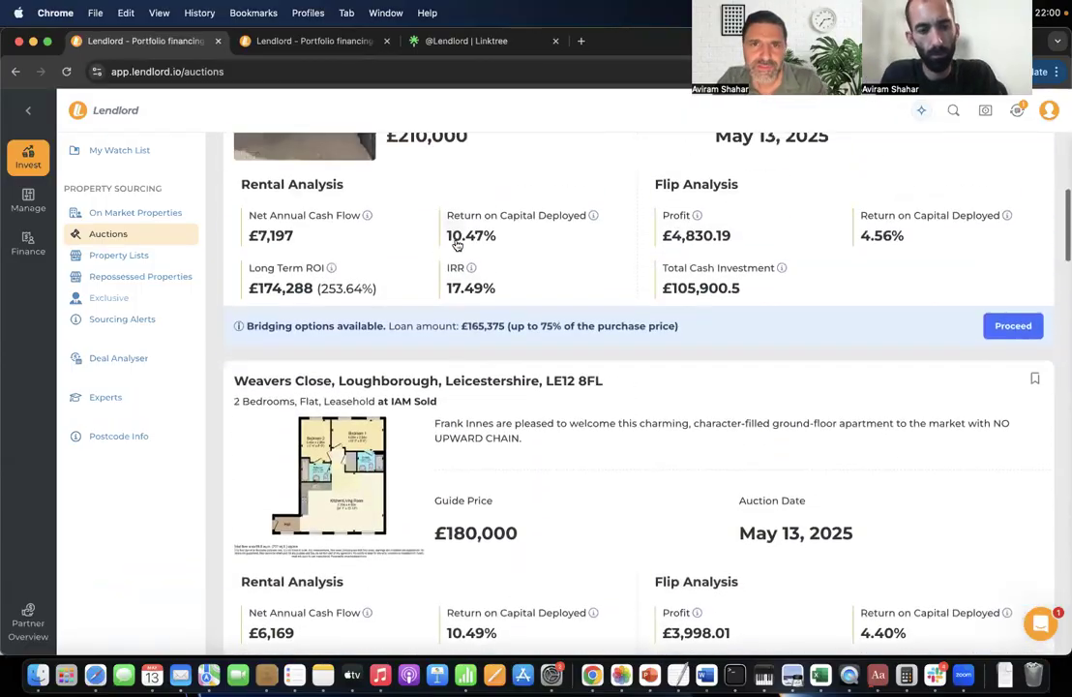
pyautogui.scroll(8, 455, 242)
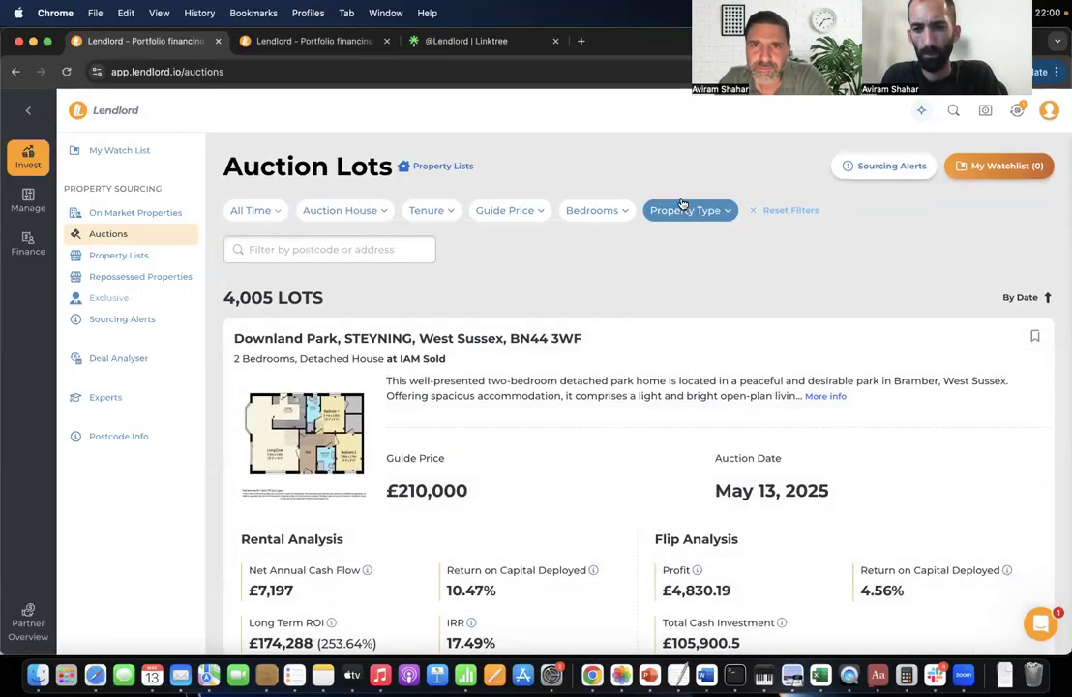
pyautogui.click(682, 207)
pyautogui.scroll(-5, 720, 322)
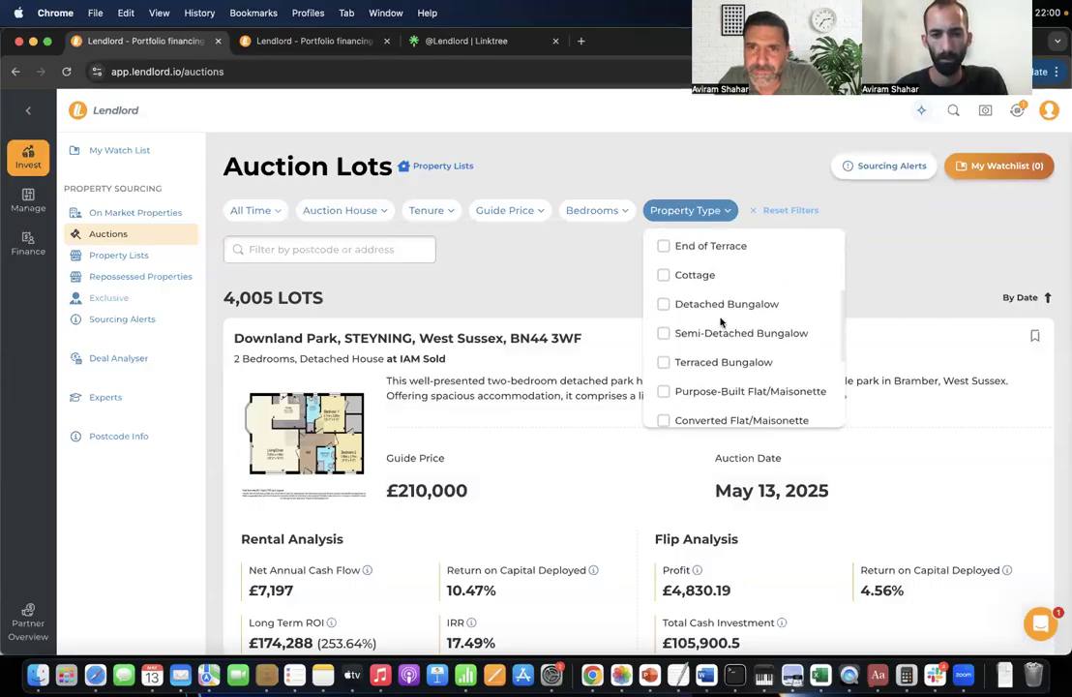
pyautogui.click(687, 387)
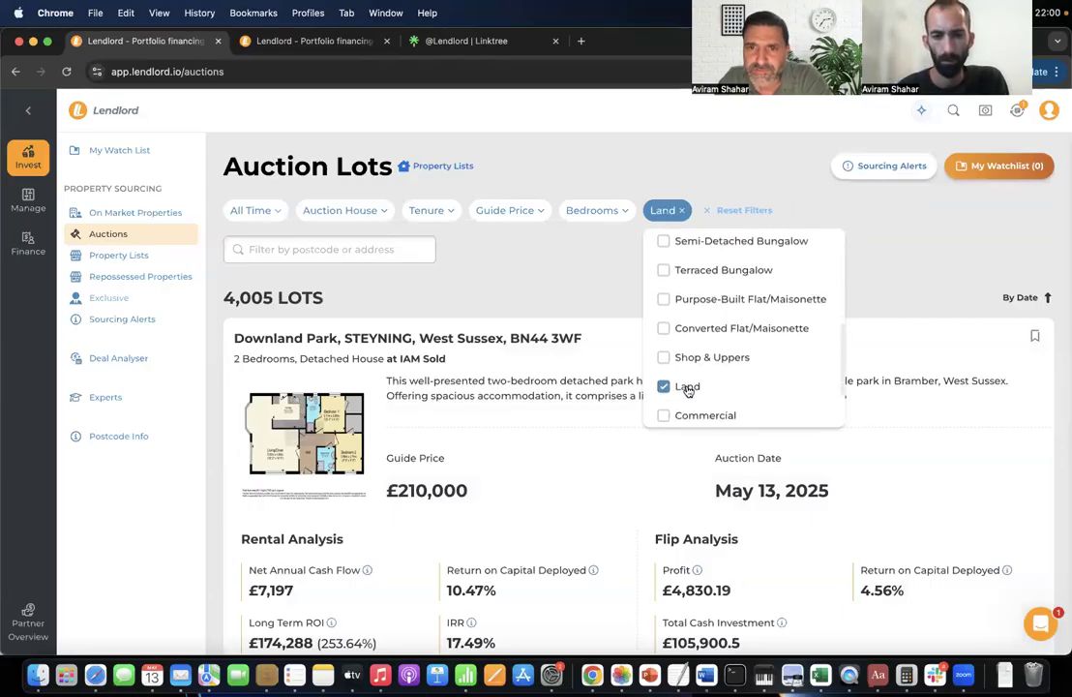
pyautogui.click(559, 295)
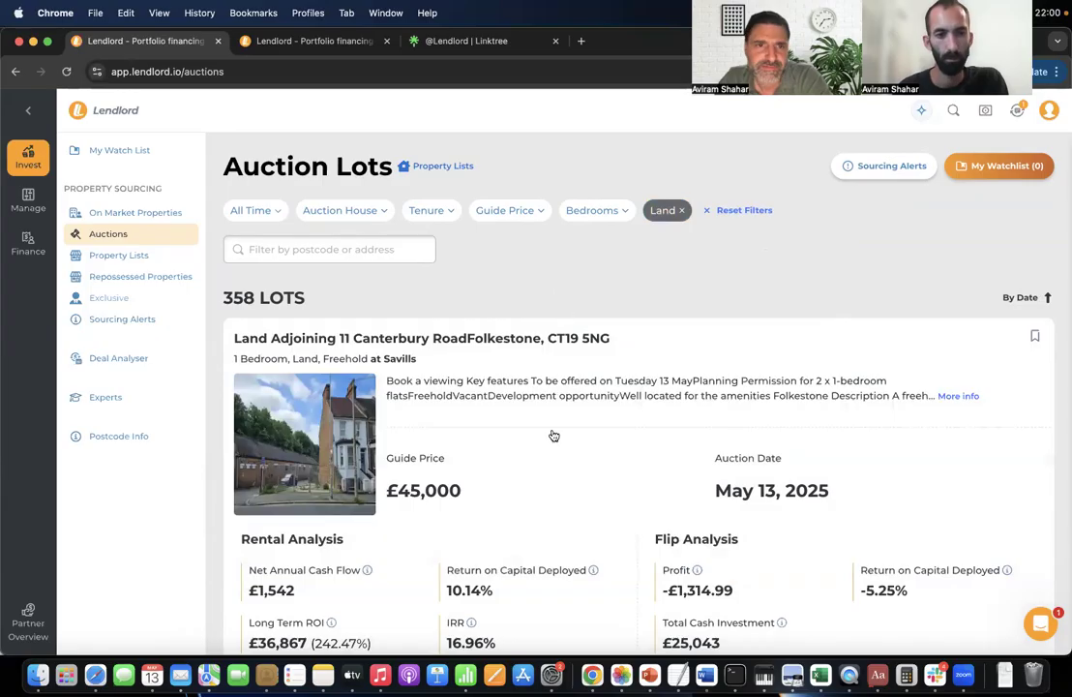
pyautogui.scroll(-6, 534, 547)
pyautogui.click(509, 364)
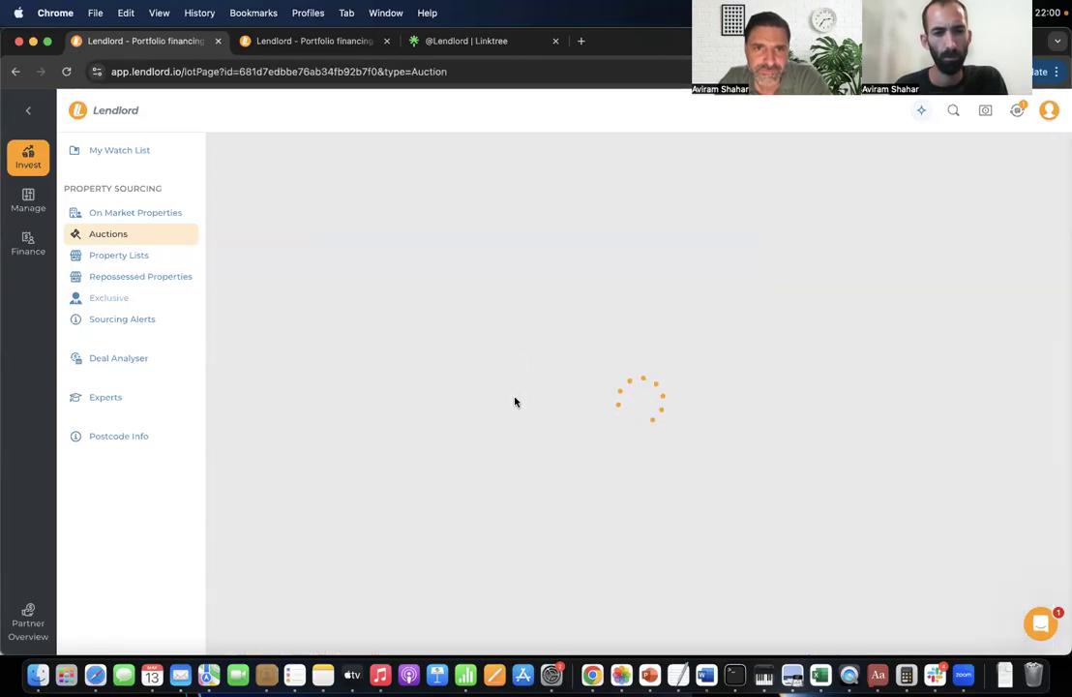
pyautogui.scroll(-4, 565, 470)
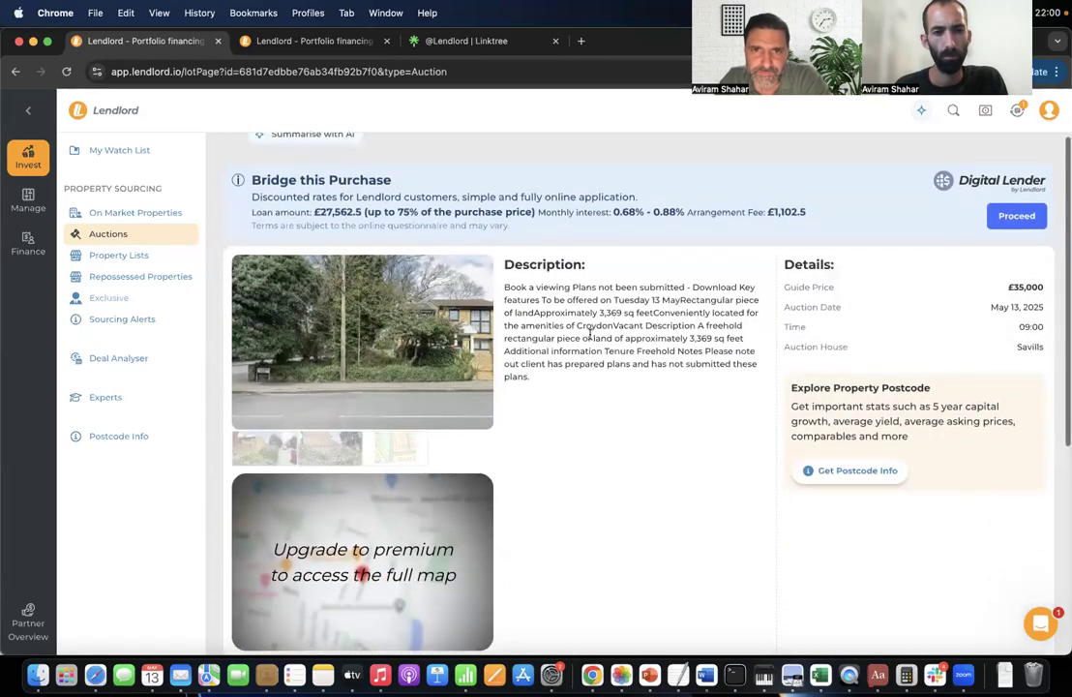
pyautogui.scroll(1, 592, 340)
pyautogui.moveTo(611, 250); pyautogui.dragTo(607, 284)
pyautogui.click(607, 223)
pyautogui.moveTo(572, 215); pyautogui.dragTo(668, 265)
pyautogui.click(668, 265)
pyautogui.scroll(4, 668, 265)
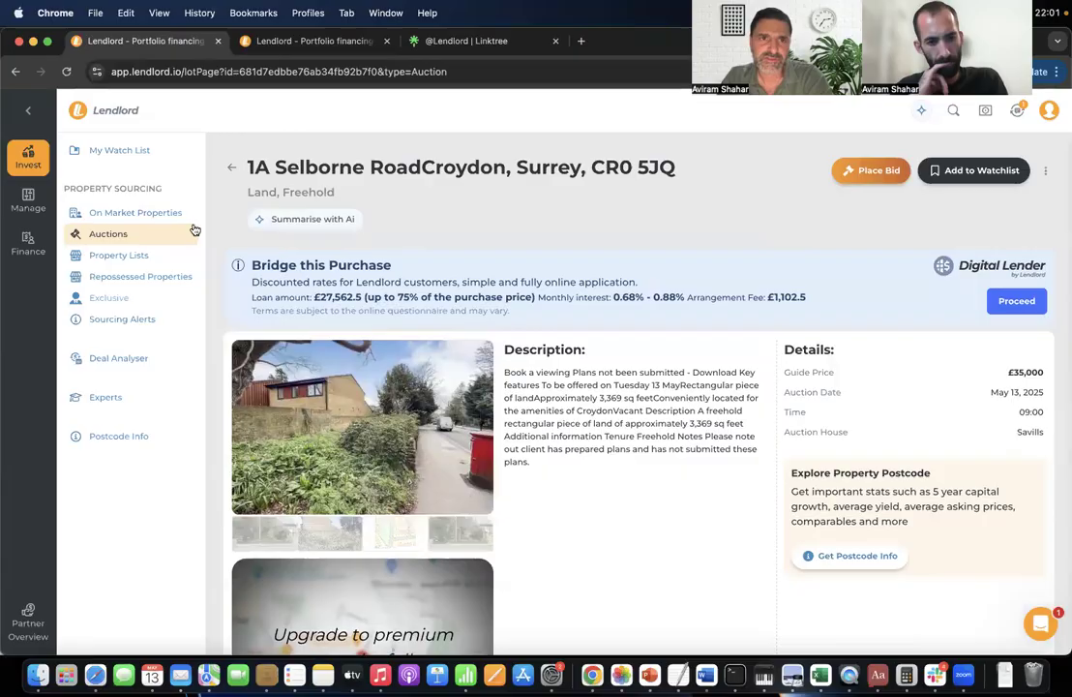
pyautogui.click(177, 210)
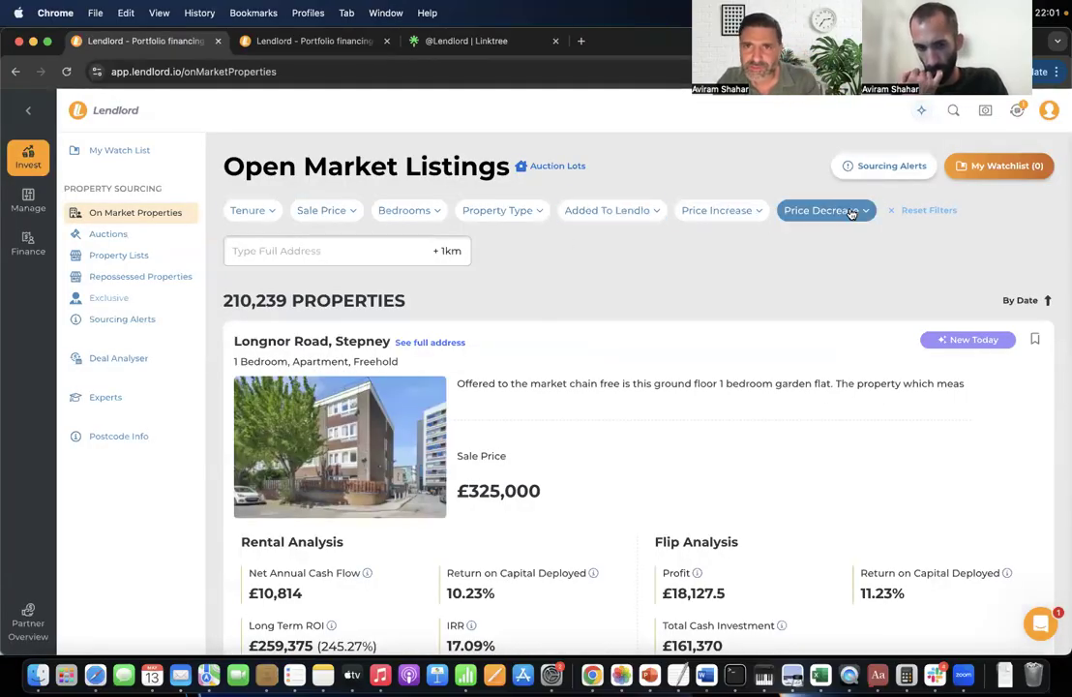
# Filter the on-market listings to Land properties only.
pyautogui.click(496, 211)
pyautogui.scroll(-5, 515, 338)
pyautogui.scroll(-3, 515, 348)
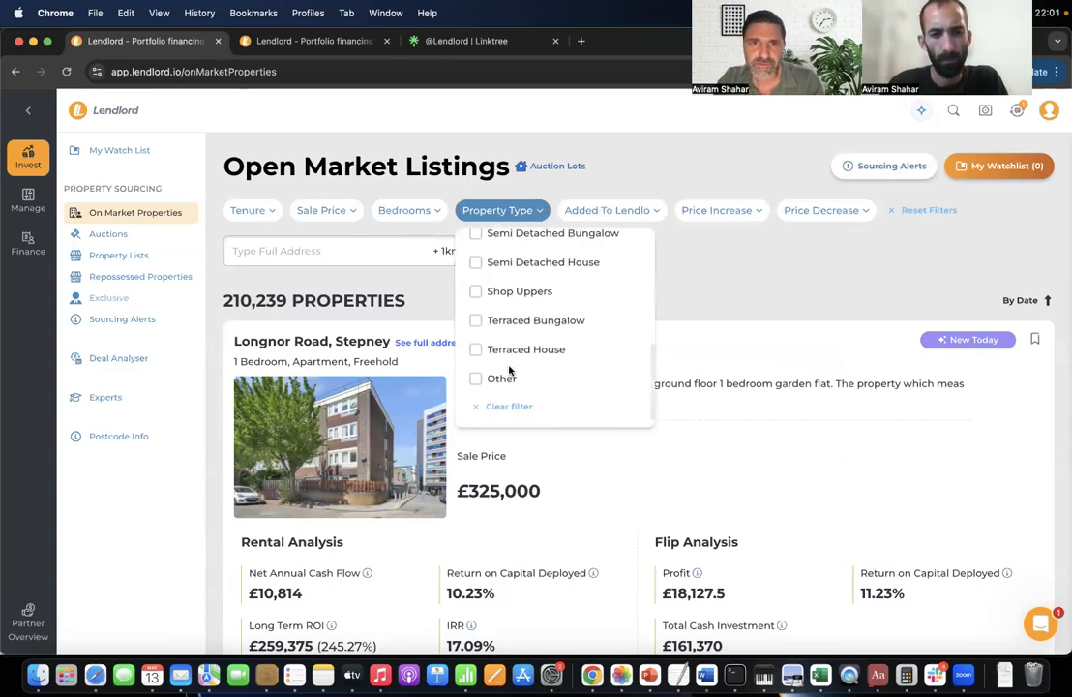
pyautogui.scroll(5, 510, 368)
pyautogui.click(502, 361)
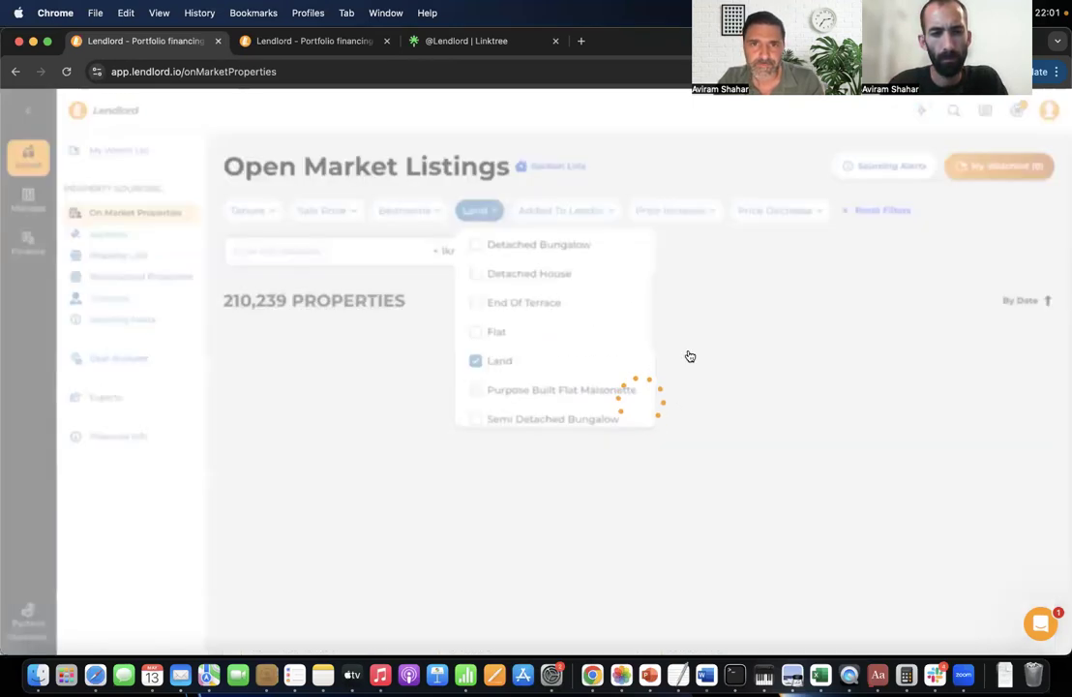
# Open the Pontsian, Llandysul land listing priced at £795,000.
pyautogui.scroll(-2, 733, 297)
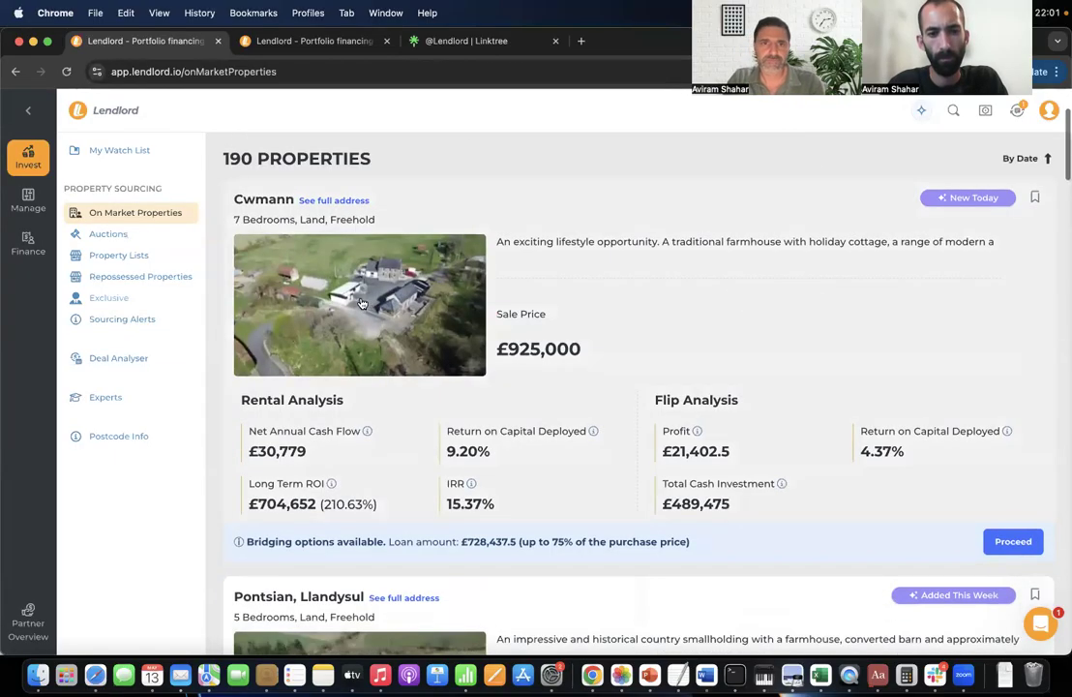
pyautogui.scroll(-1, 383, 322)
pyautogui.scroll(-4, 382, 321)
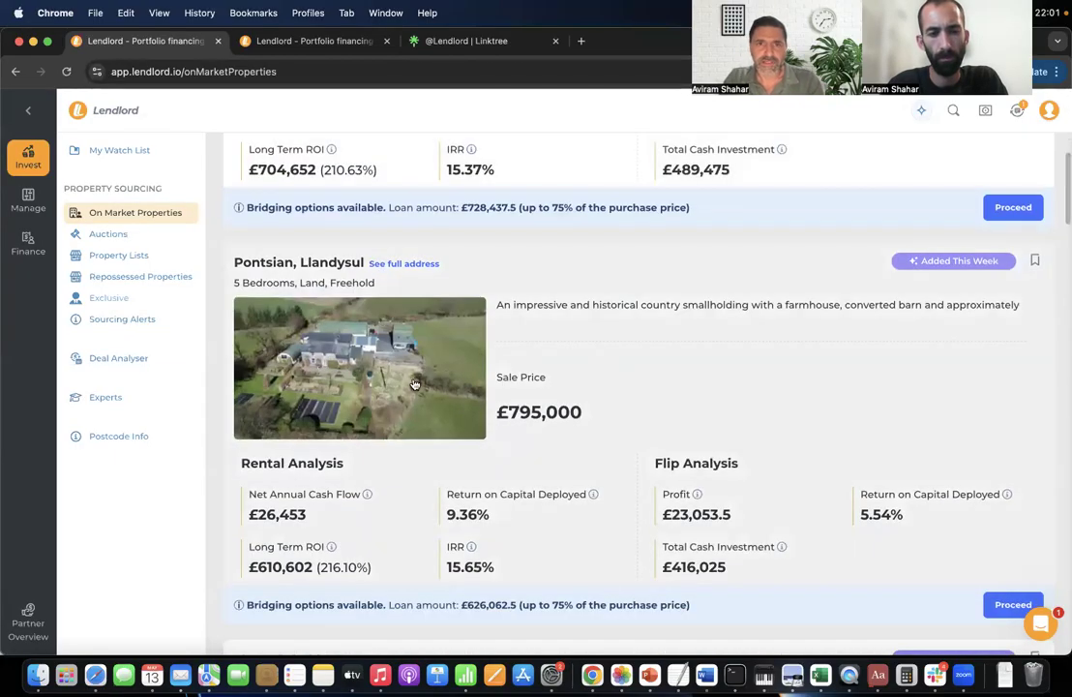
pyautogui.scroll(-2, 414, 382)
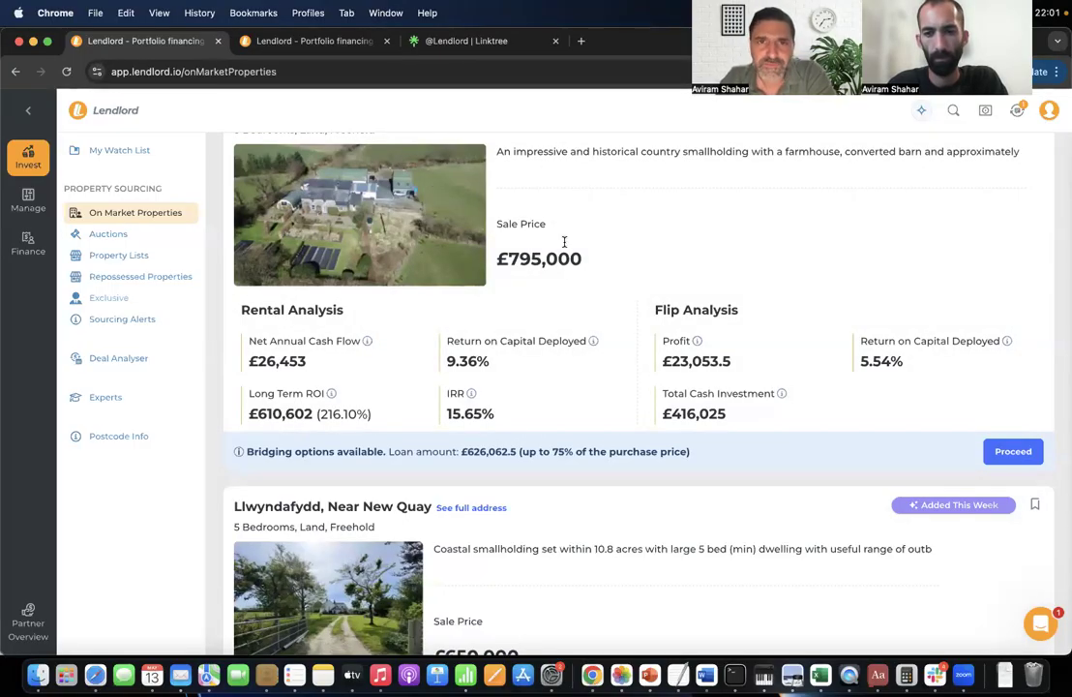
pyautogui.click(636, 378)
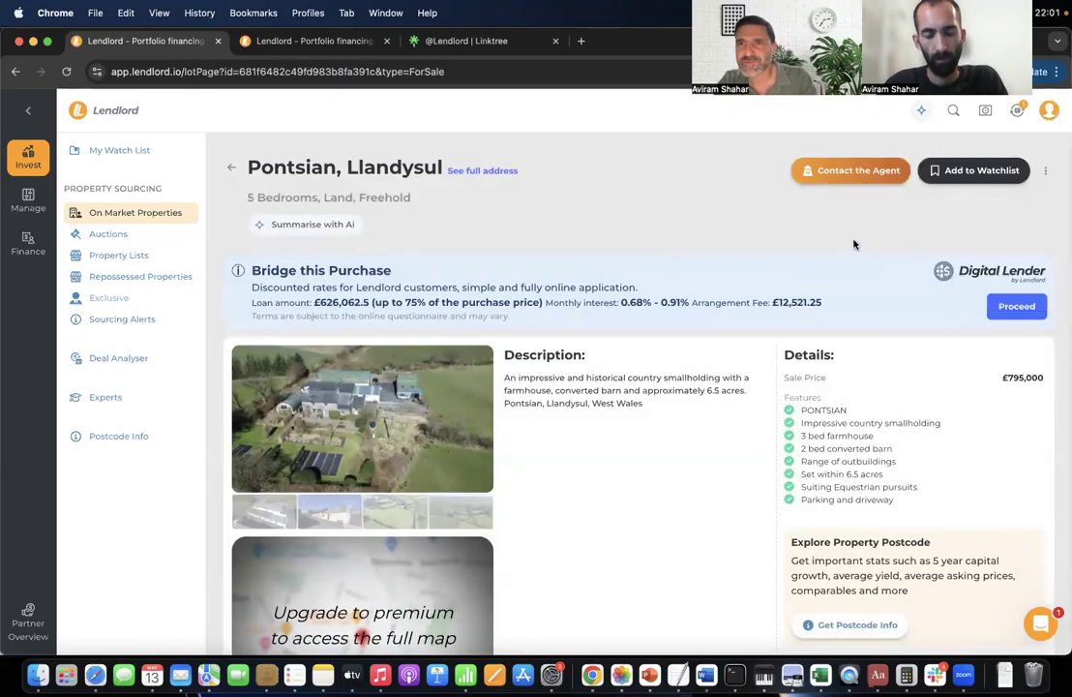
# Open and close the property's AI assistant, then the support chat.
pyautogui.click(921, 112)
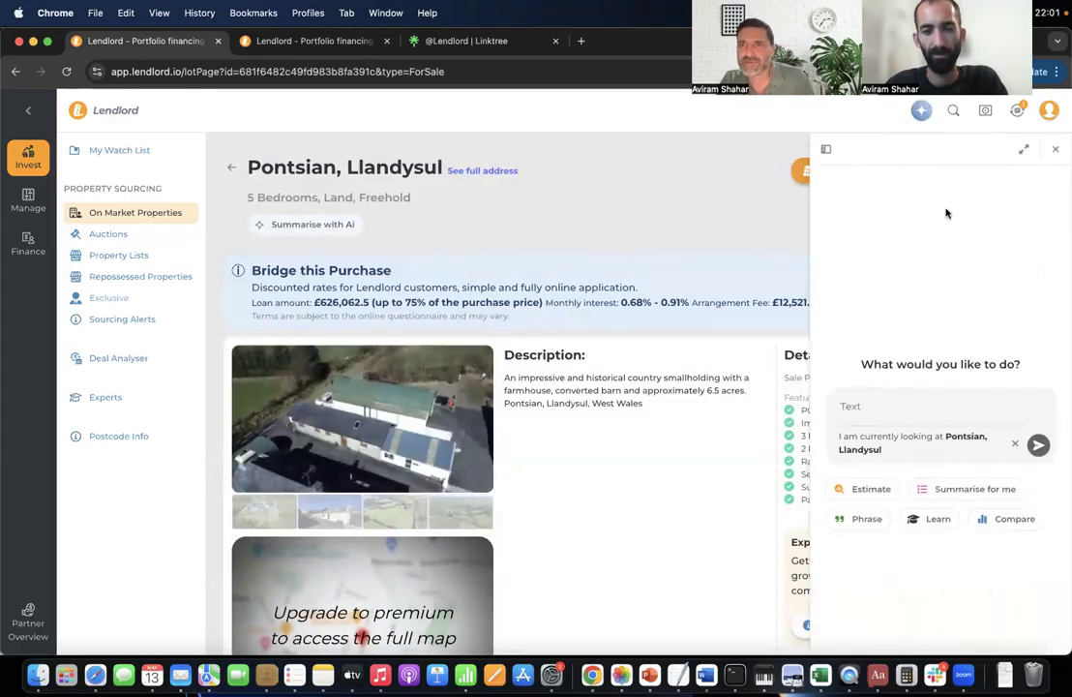
pyautogui.click(1055, 149)
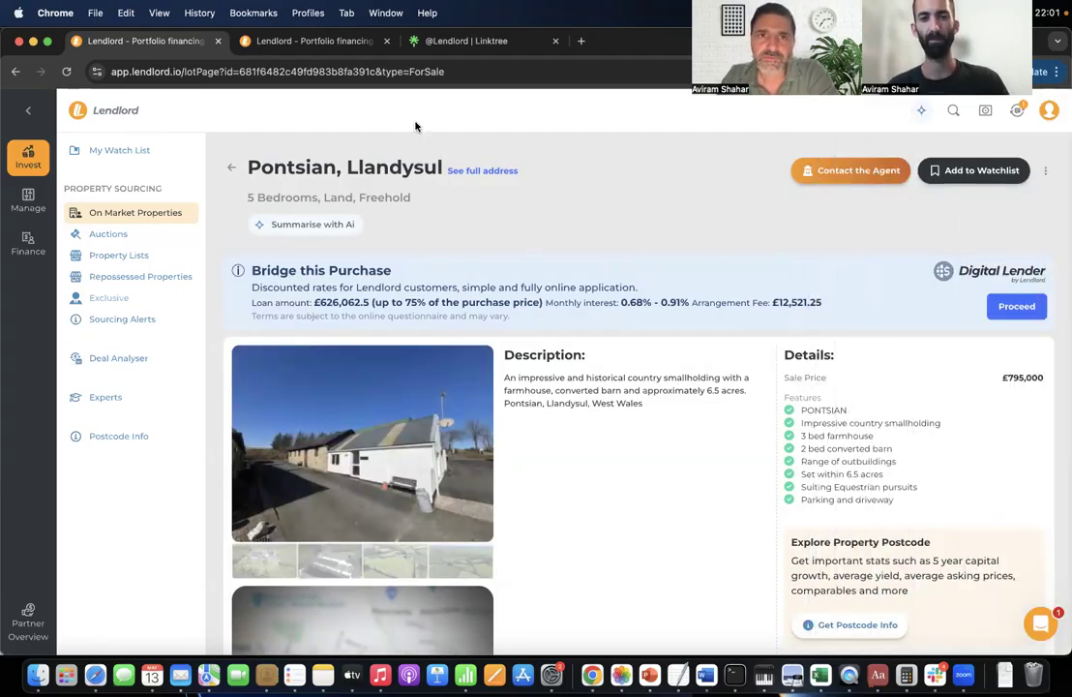
pyautogui.click(1041, 625)
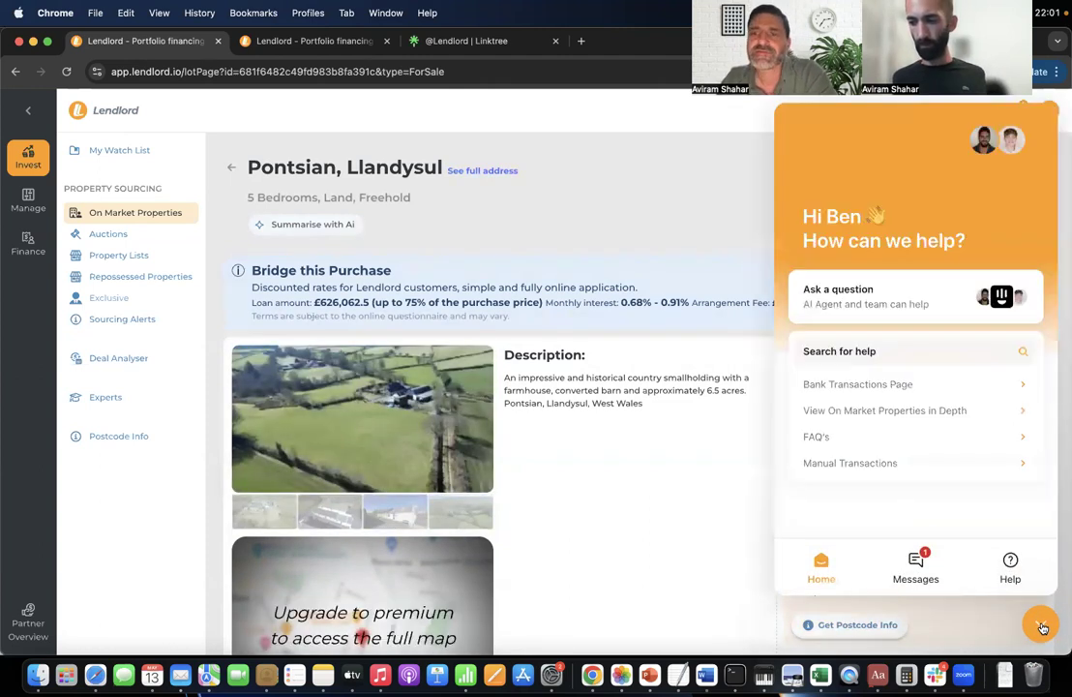
pyautogui.click(1041, 625)
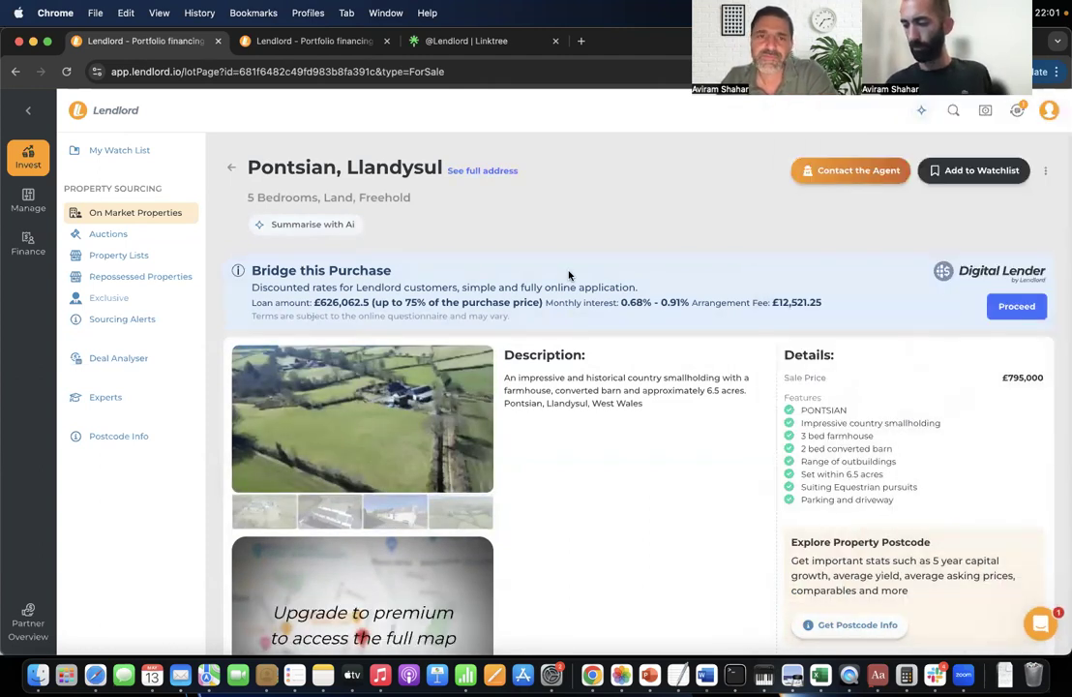